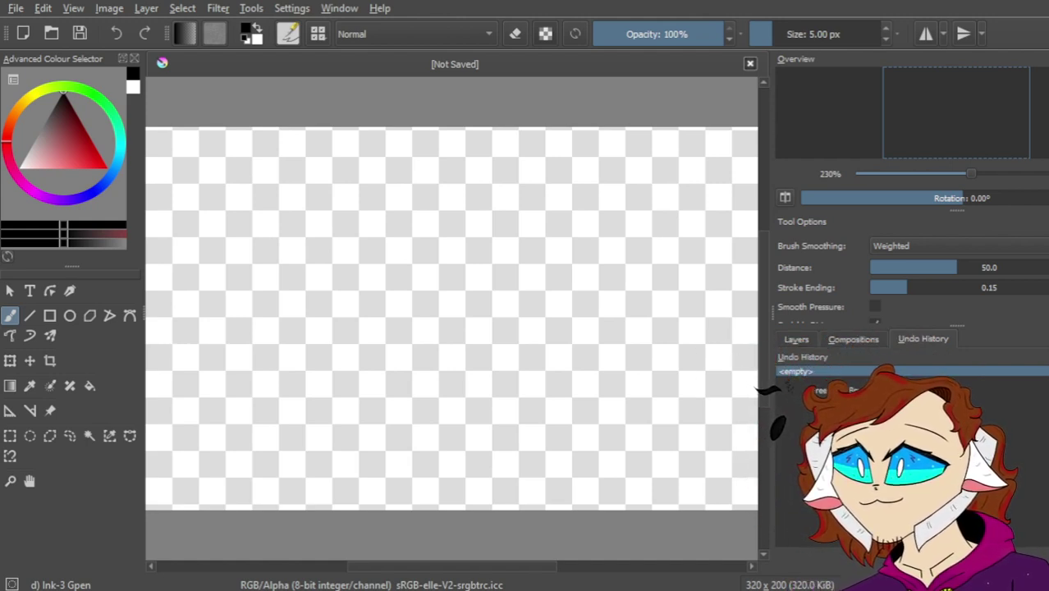
Show the layer stack and try a single brush dab on the empty canvas, undoing it
click(793, 342)
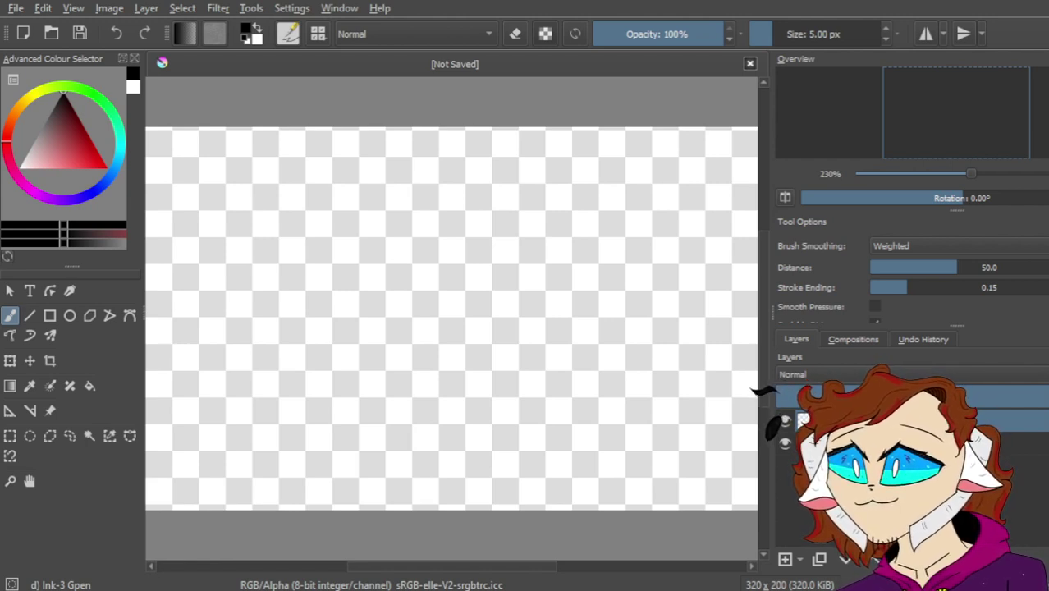
click(639, 258)
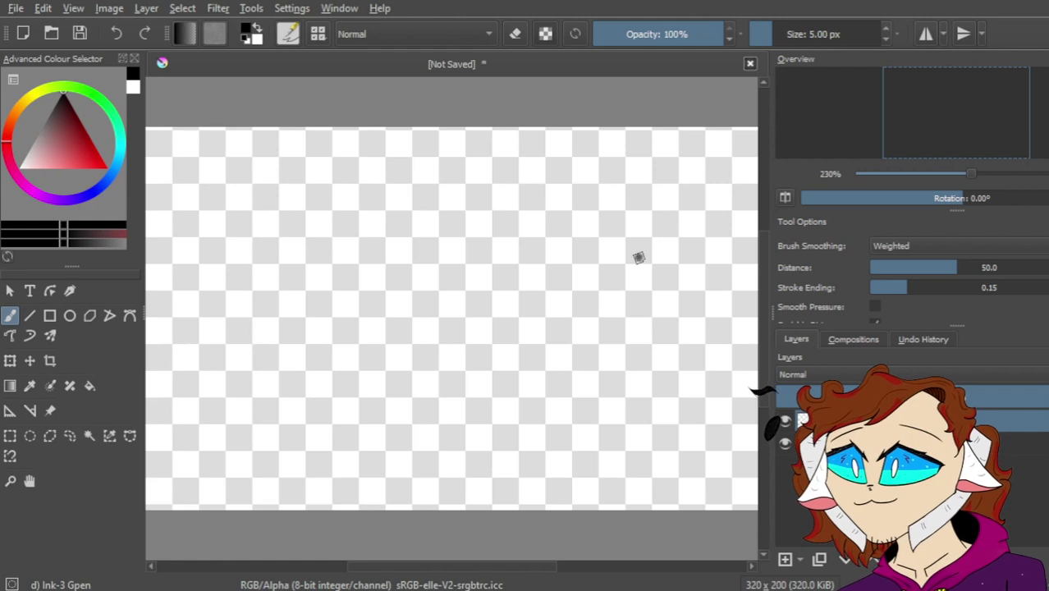
key(ctrl+z)
key(3)
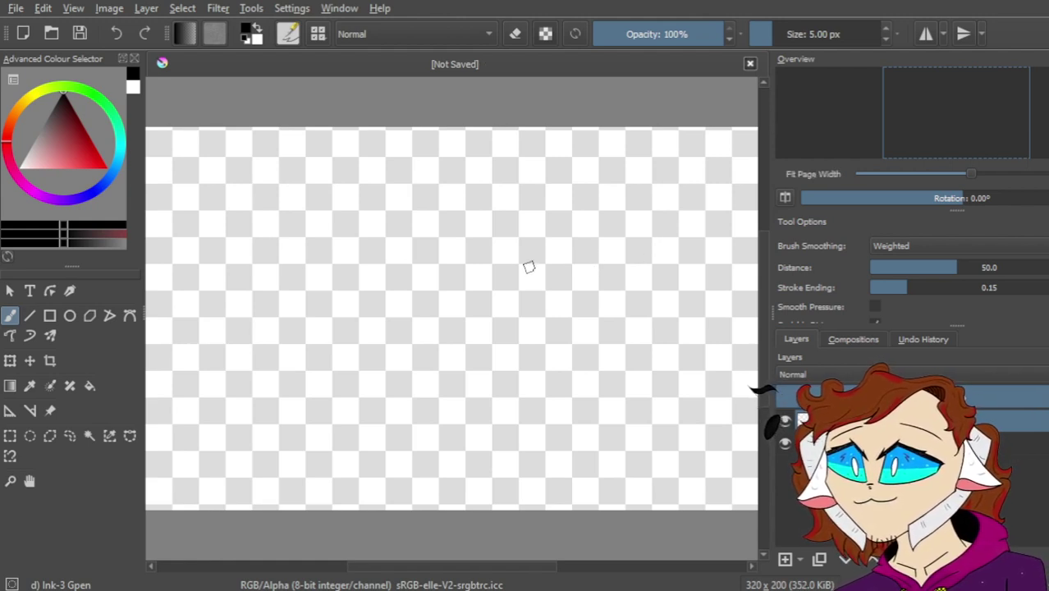
key(1)
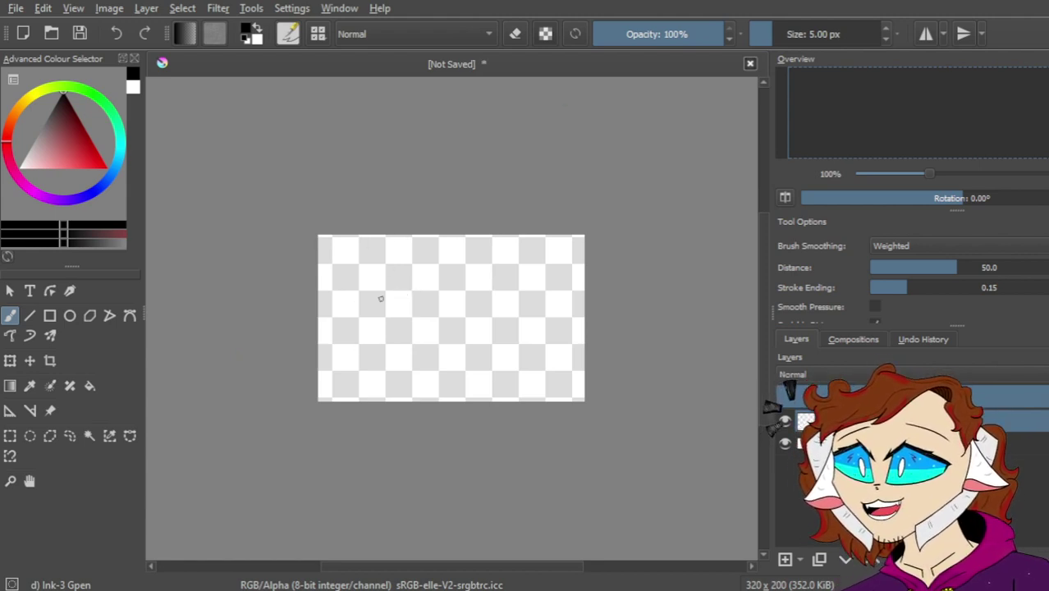
scroll(358, 281, up, 2)
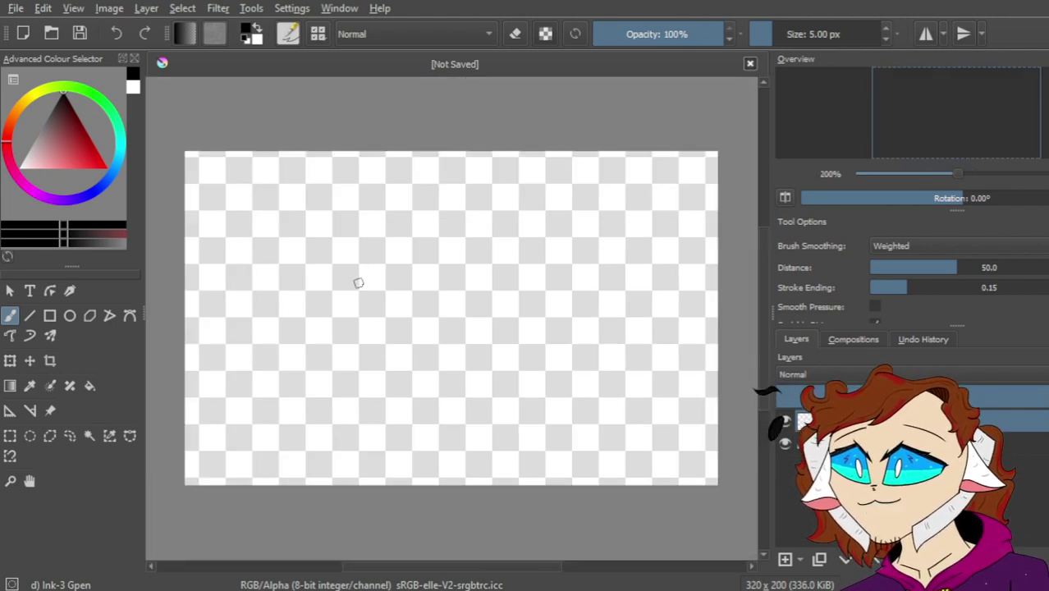
scroll(277, 282, down, 1)
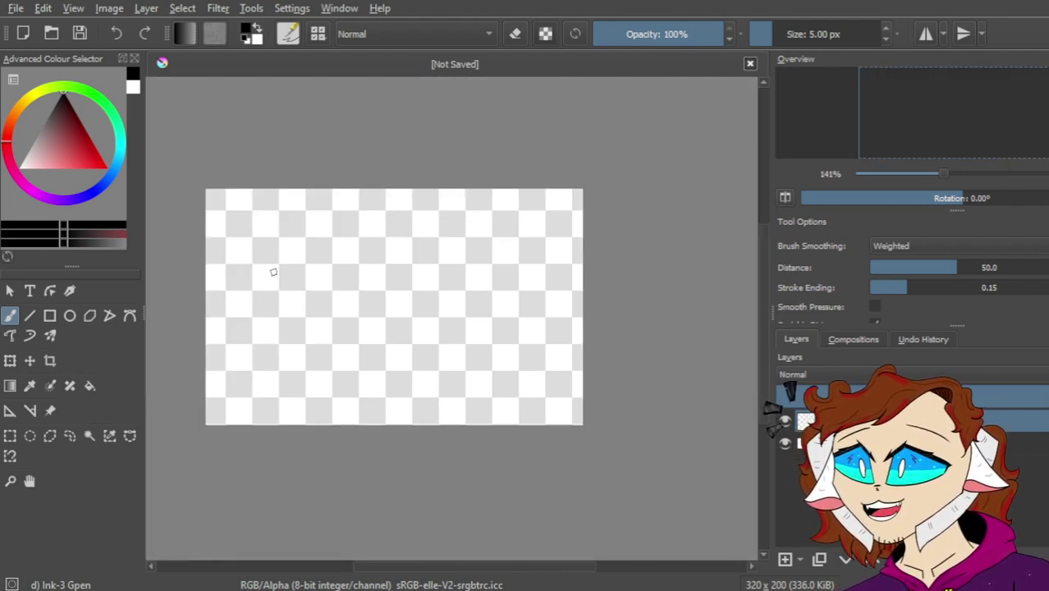
scroll(259, 271, up, 2)
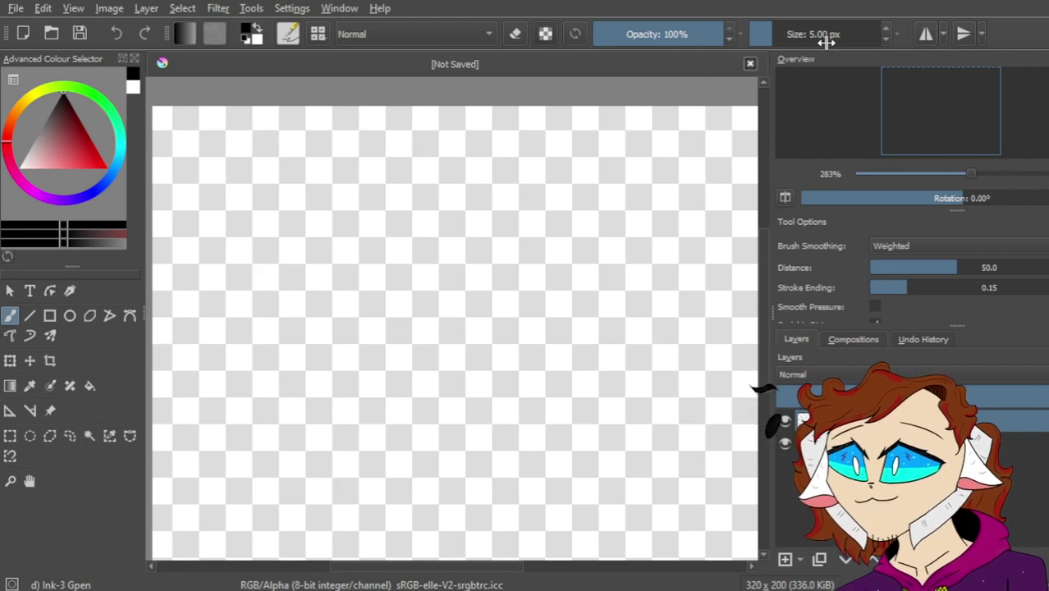
Set the brush size to 3 px
double_click(825, 28)
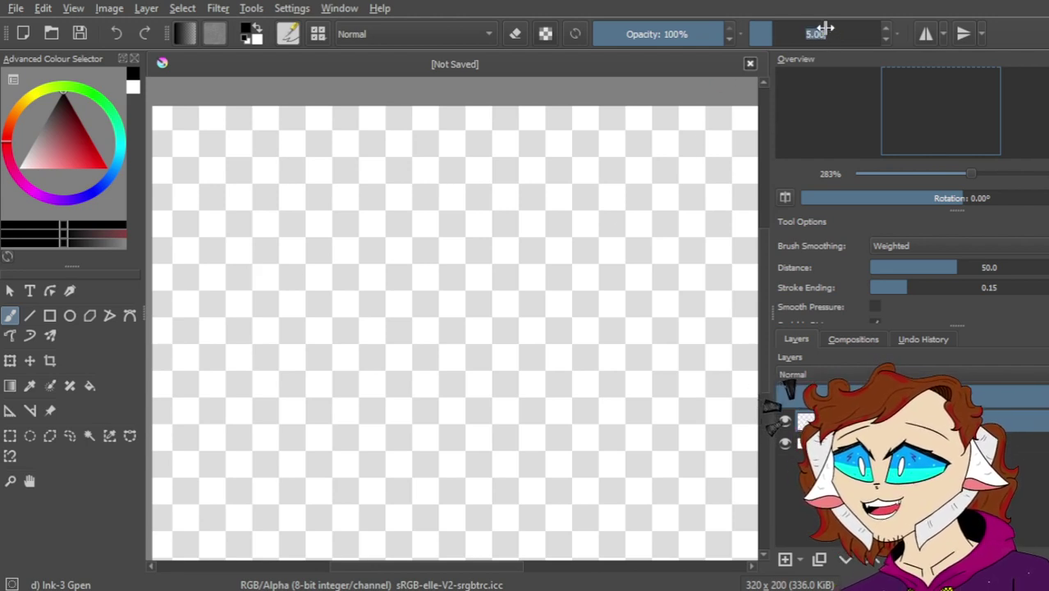
text(3)
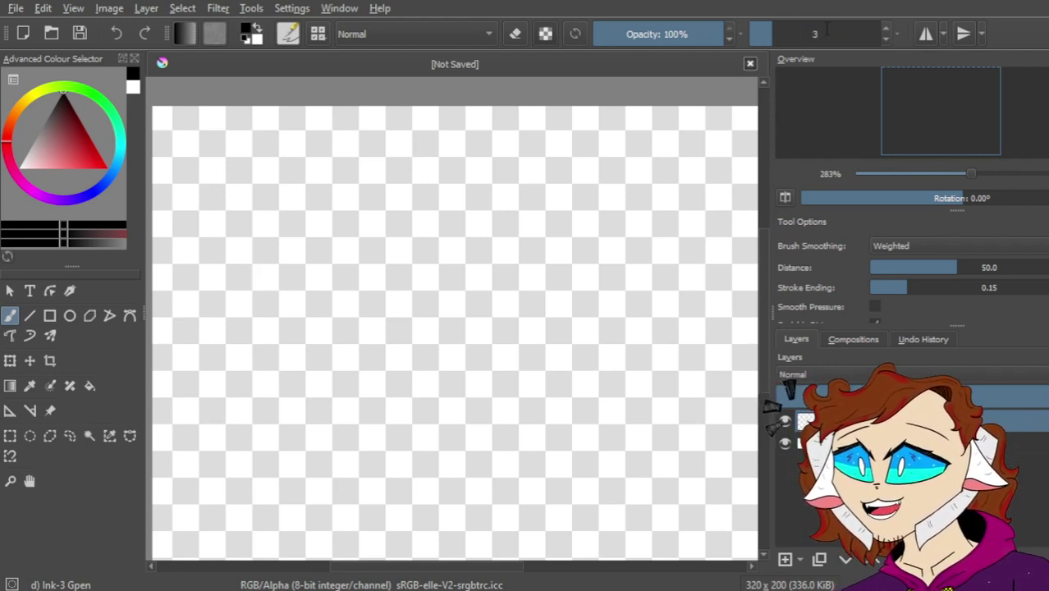
key(Return)
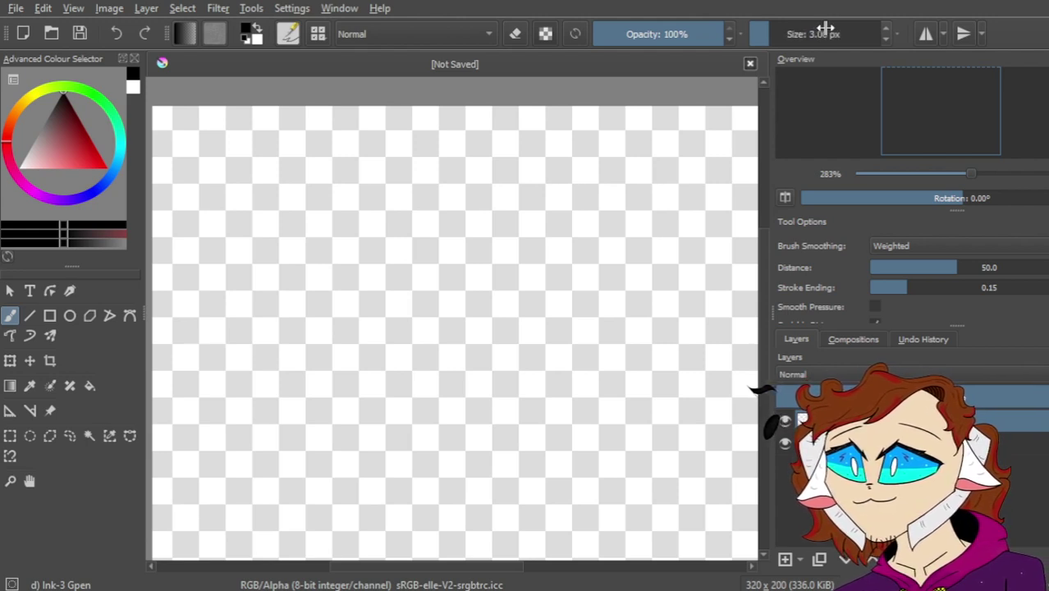
Set the brush size to 2.5 px
double_click(824, 29)
text(2)
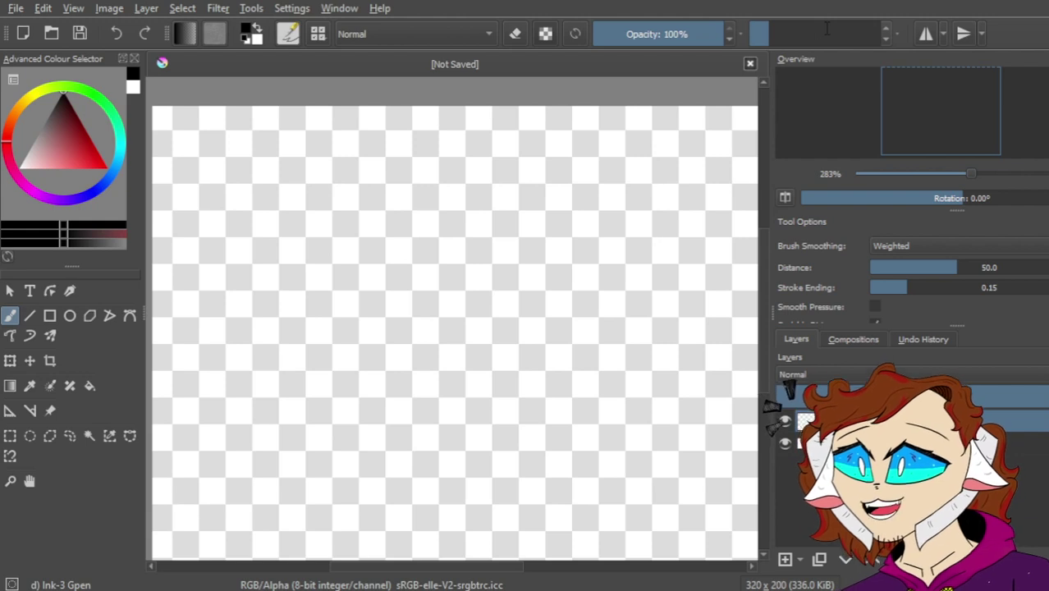
text(.5)
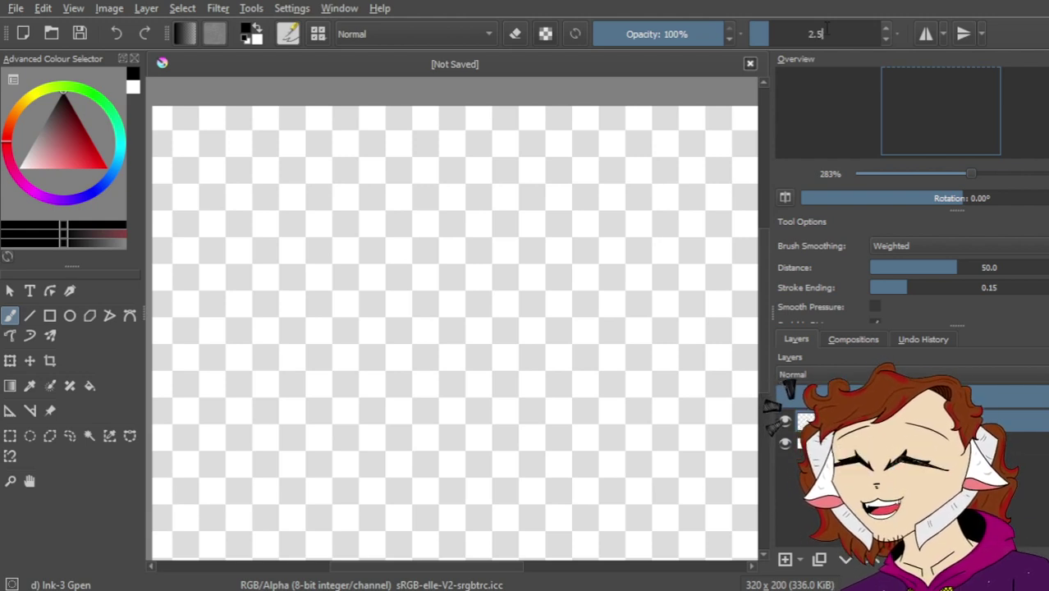
key(Return)
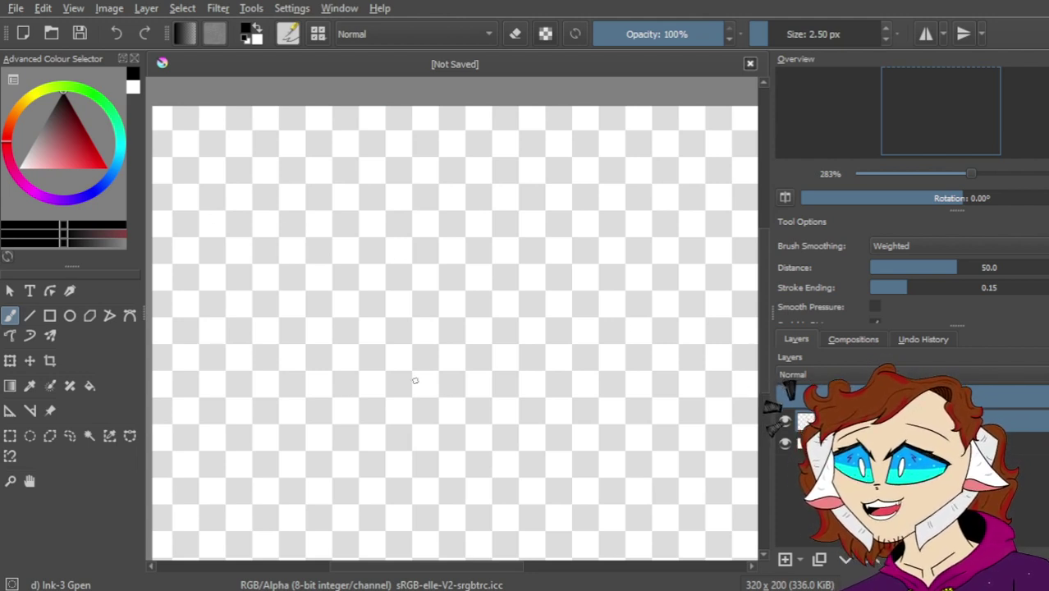
Draw an unfilled black circle with the Ellipse tool and shift it slightly up and to the right near the middle of the canvas
key(1)
scroll(418, 373, up, 2)
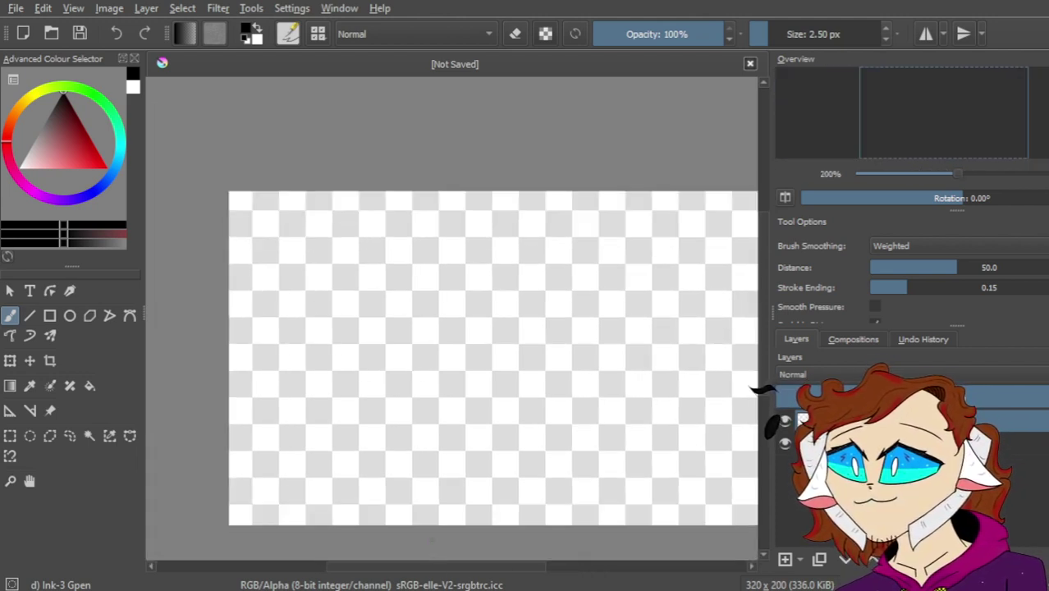
mouse_move(428, 566)
mouse_down()
mouse_move(465, 566)
mouse_move(447, 569)
mouse_up()
drag(766, 298, 759, 320)
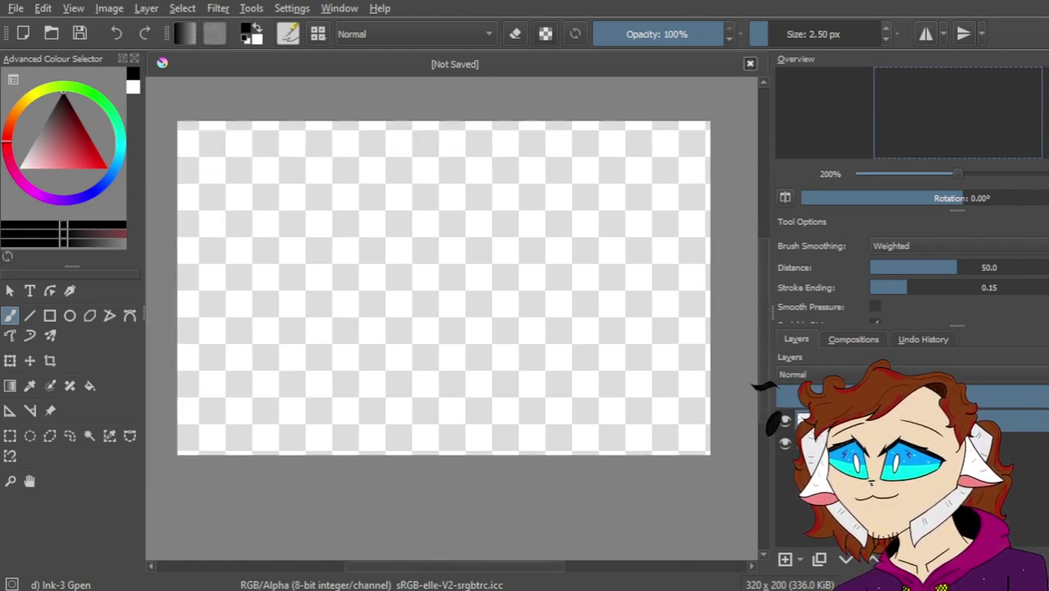
drag(433, 574, 430, 574)
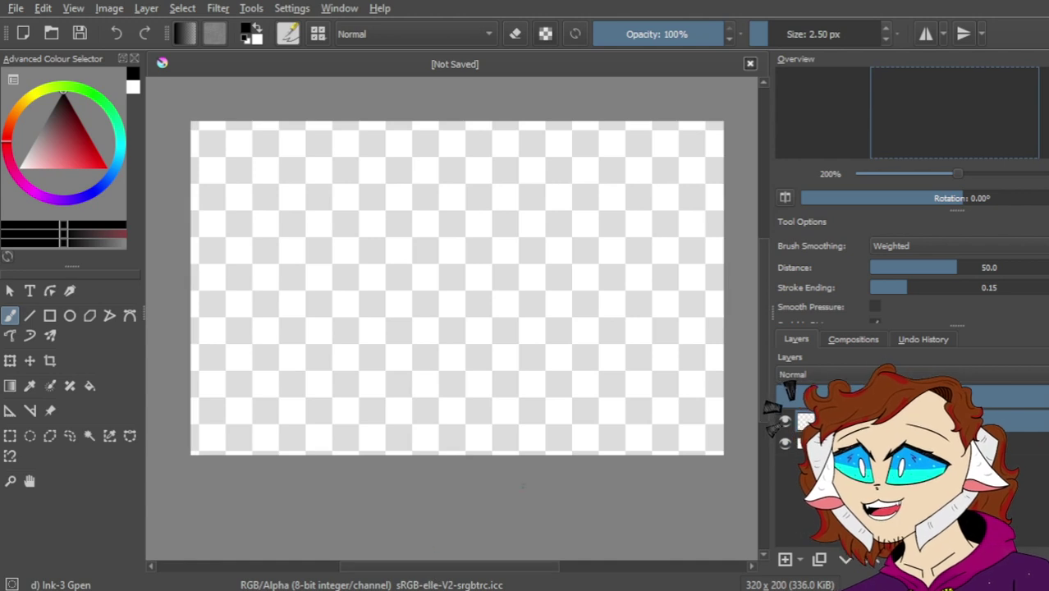
drag(765, 307, 764, 312)
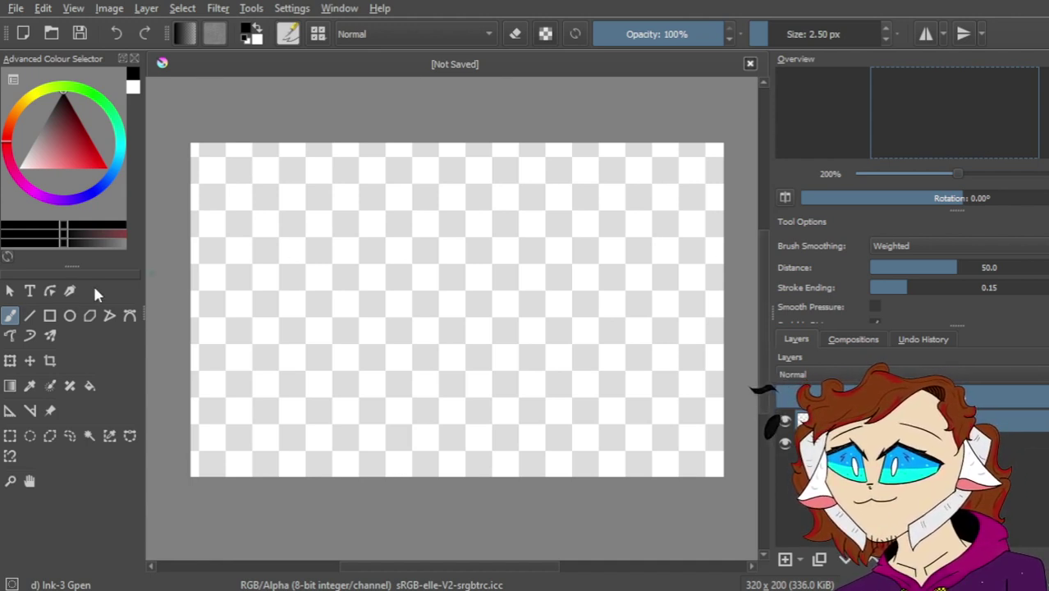
click(70, 316)
mouse_move(333, 188)
mouse_down()
mouse_move(534, 345)
mouse_move(535, 407)
mouse_move(566, 415)
mouse_move(560, 407)
mouse_up()
click(10, 360)
drag(461, 304, 482, 297)
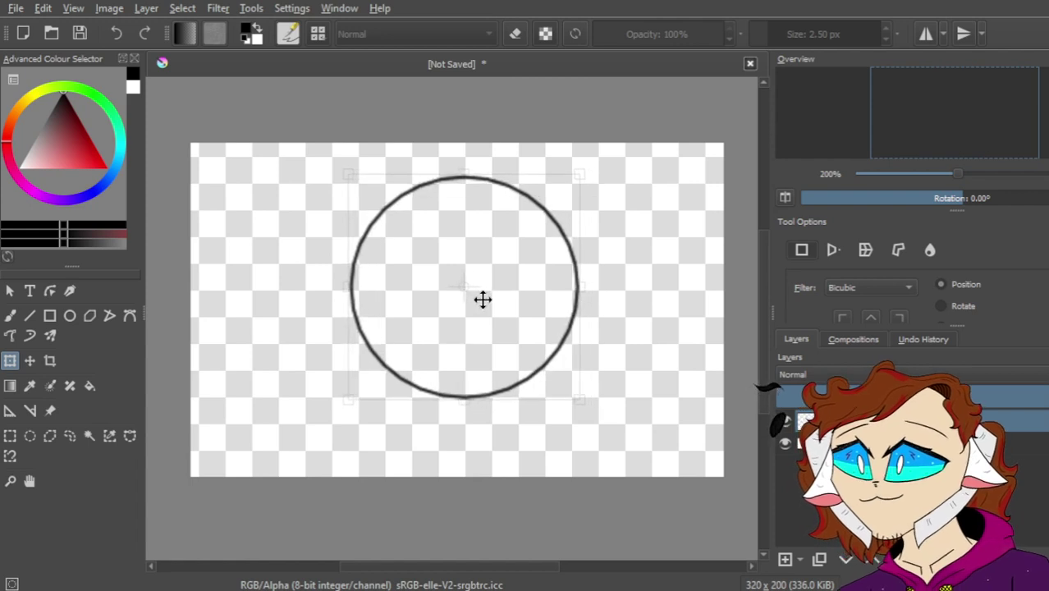
click(10, 315)
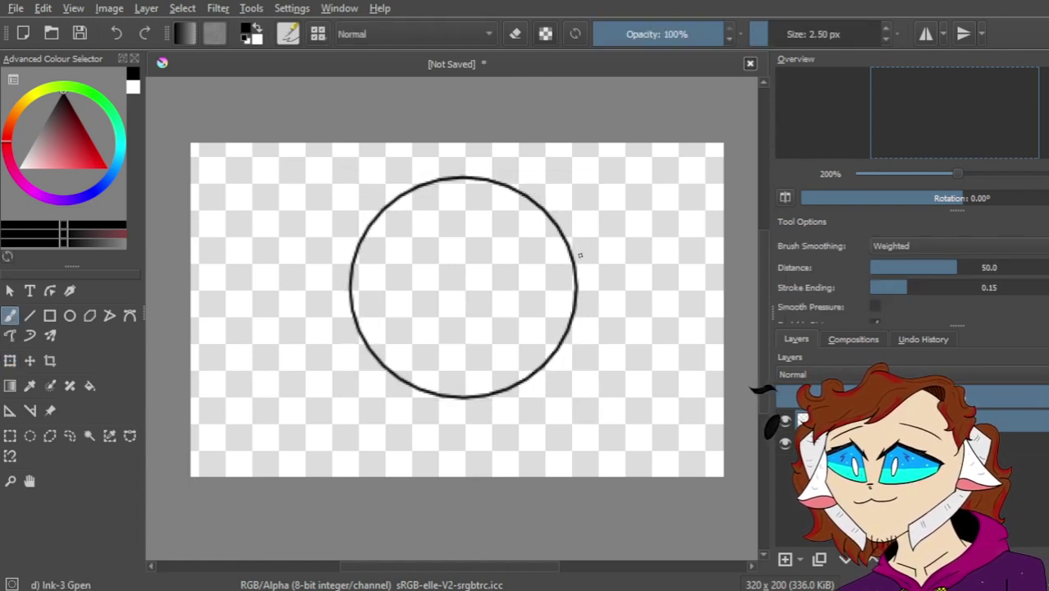
Try to shrink the circle with the Transform tool, and undo the scaling, the move and the circle itself
scroll(762, 311, down, 2)
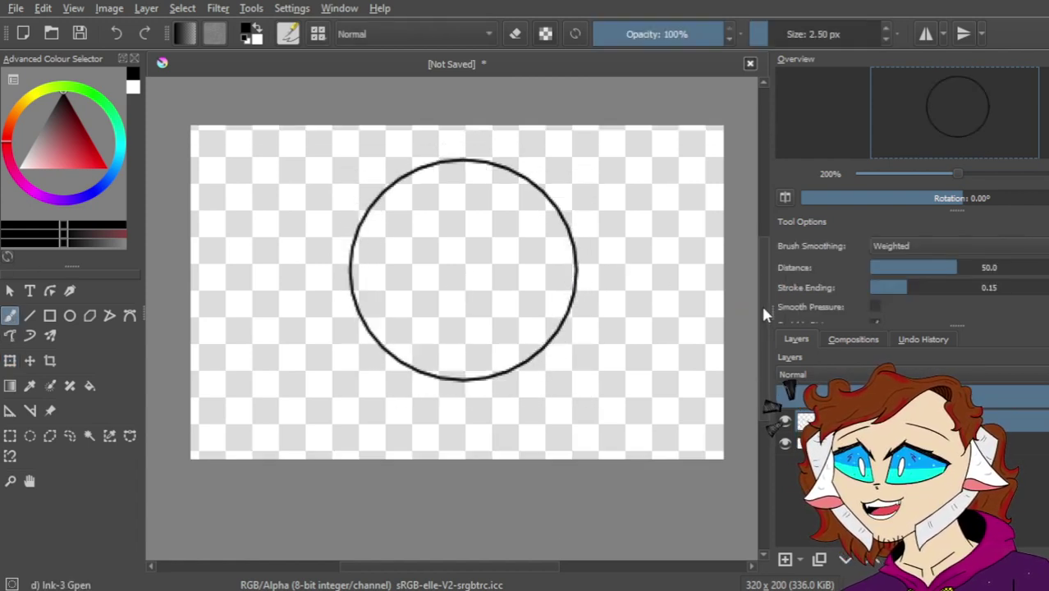
click(10, 360)
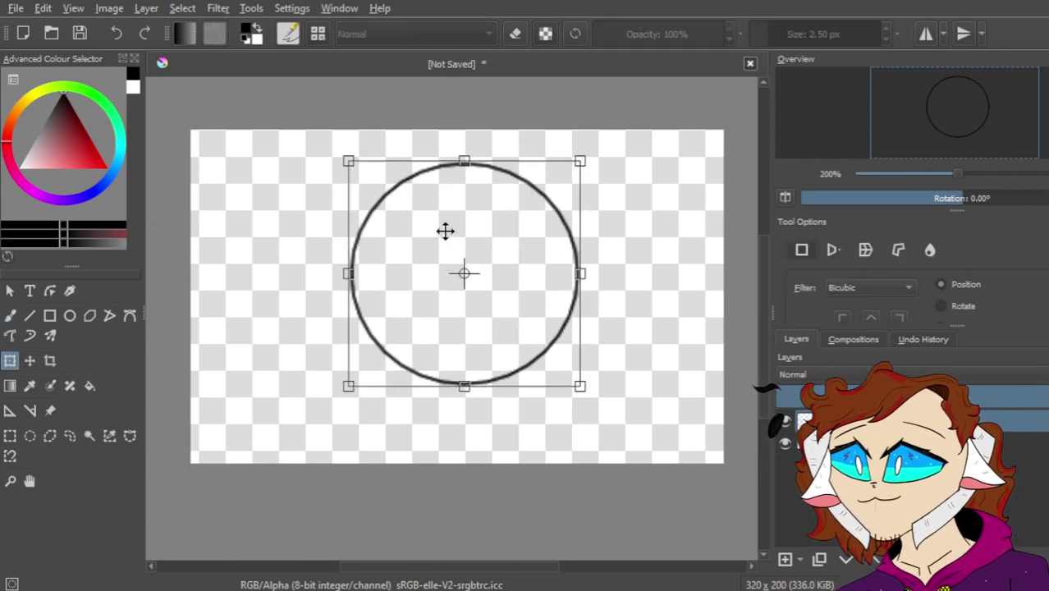
drag(348, 163, 367, 179)
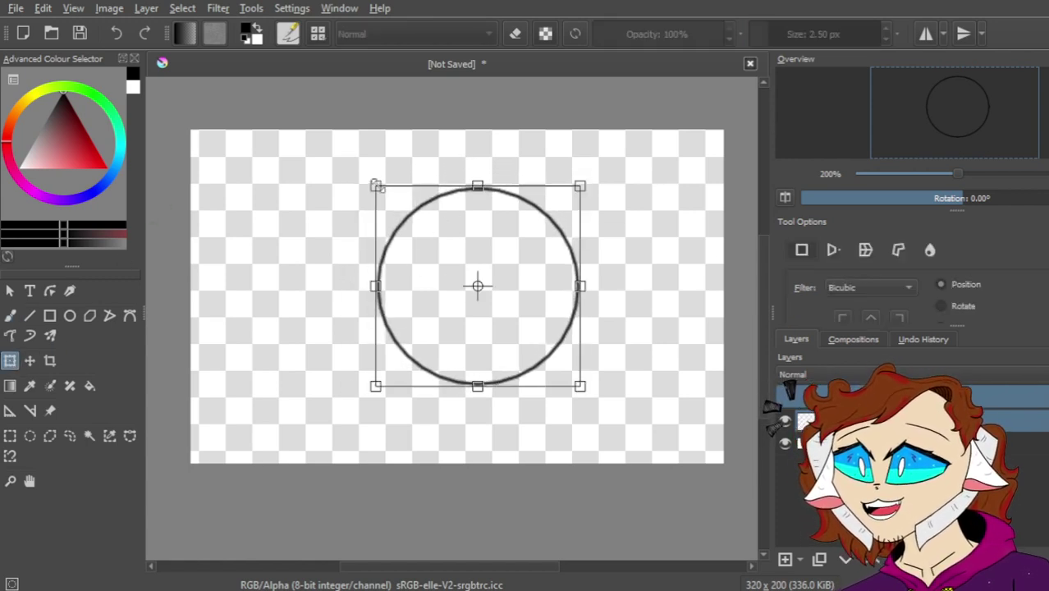
key(ctrl+z)
key(ctrl+z)
key(ctrl+z)
Draw a new unfilled black ellipse in the upper right part of the canvas
click(70, 315)
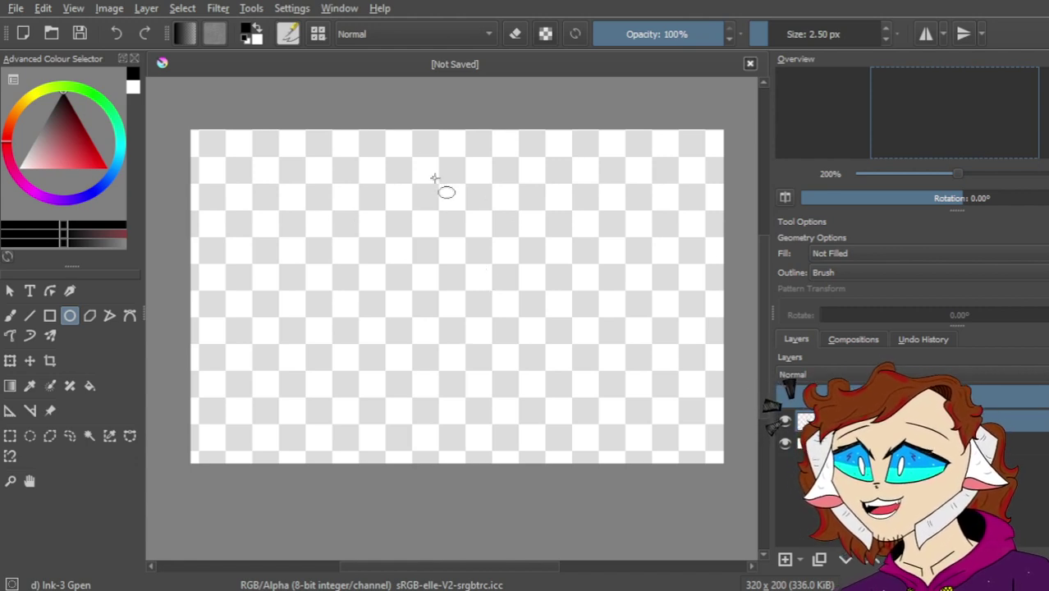
mouse_move(424, 168)
mouse_down()
mouse_move(620, 322)
mouse_move(626, 345)
mouse_up()
key(ctrl+z)
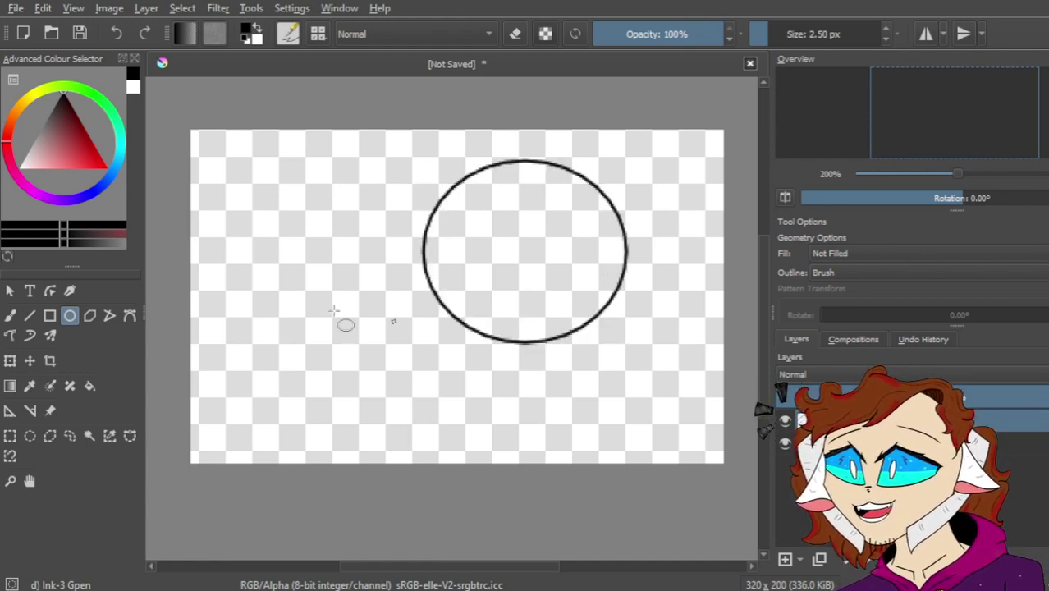
Move the ellipse left to the middle of the canvas with the Transform tool, undoing an accidental skew
click(10, 361)
drag(569, 271, 517, 267)
click(474, 346)
drag(579, 250, 582, 253)
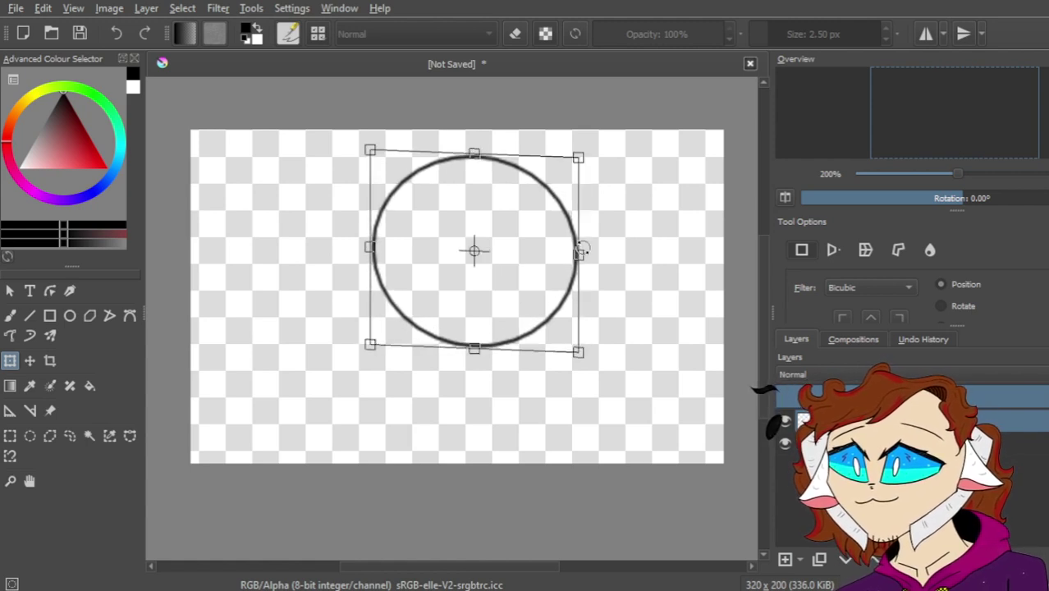
key(ctrl+z)
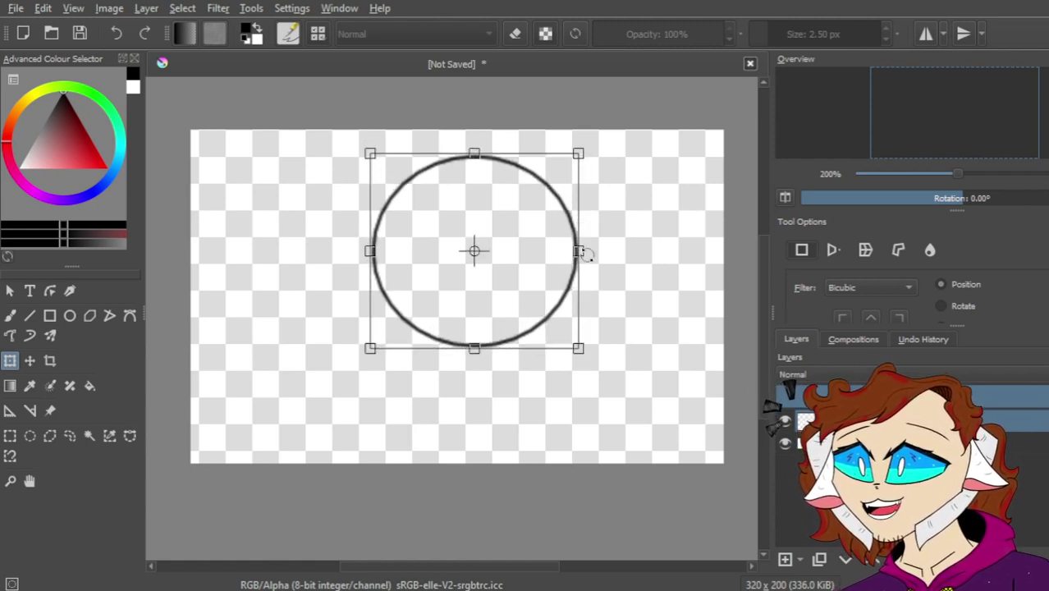
Enlarge the ellipse slightly, nudge it up and to the left, adjust its upper-left corner and apply the transformation
drag(580, 250, 590, 250)
drag(591, 348, 601, 361)
drag(540, 282, 534, 276)
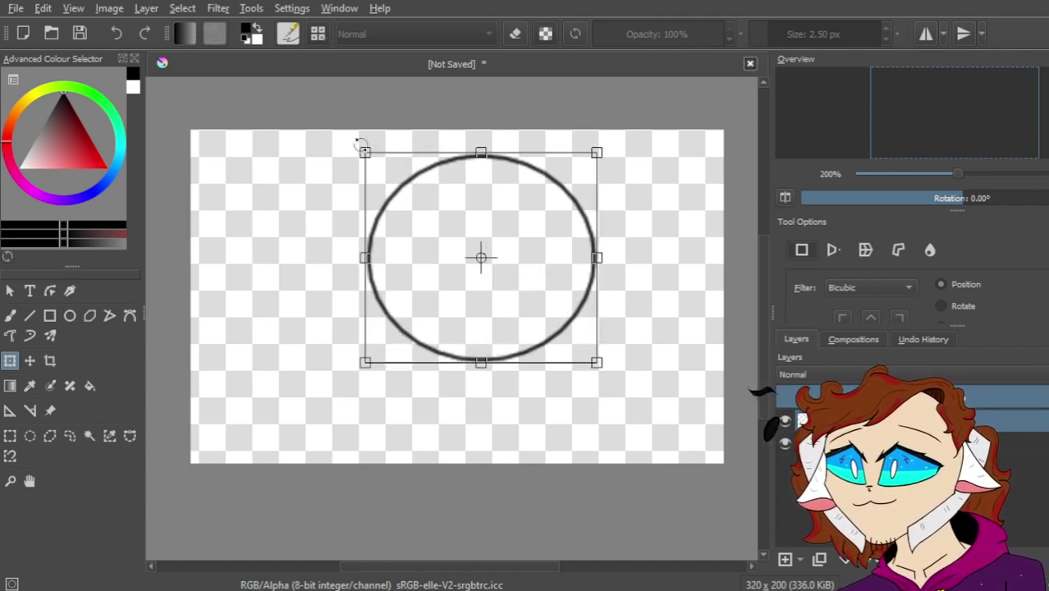
drag(364, 150, 369, 153)
click(10, 315)
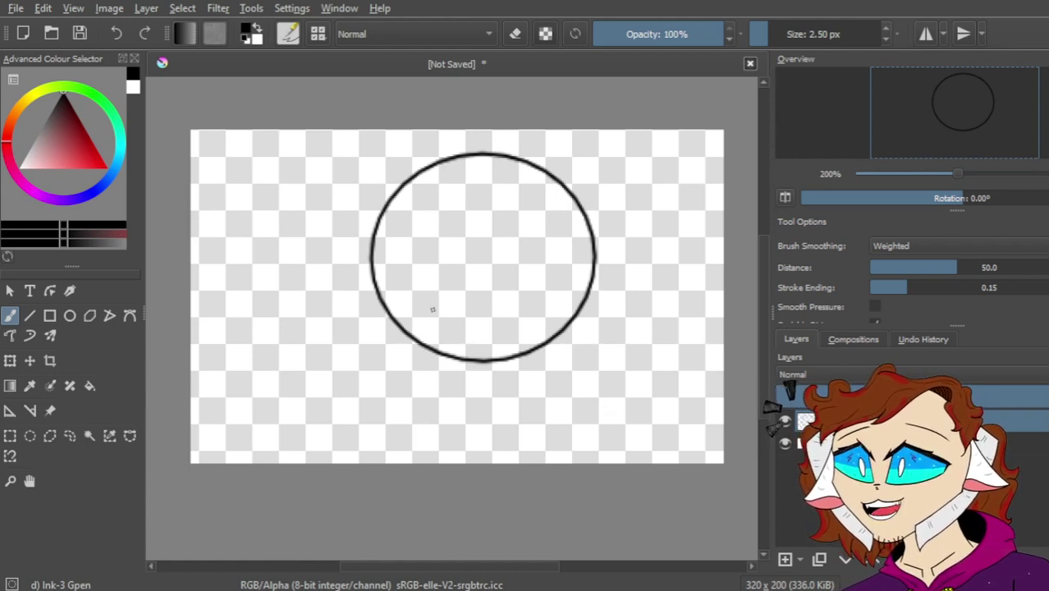
Try a freehand vertical guideline down through the ellipse and undo it
drag(456, 138, 450, 457)
key(ctrl+z)
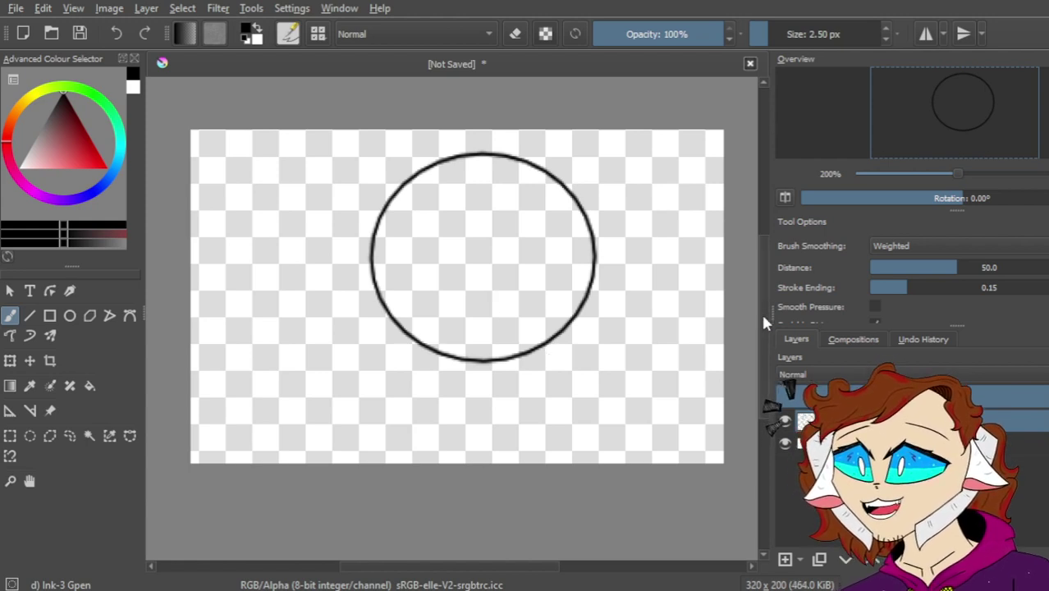
scroll(761, 307, down, 1)
scroll(468, 295, up, 3)
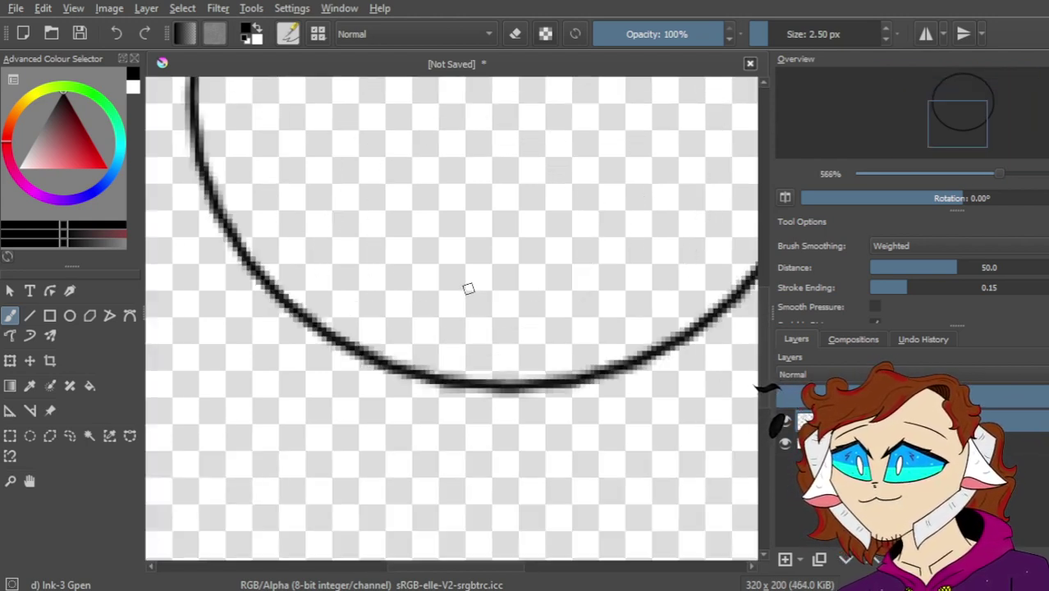
scroll(468, 293, down, 2)
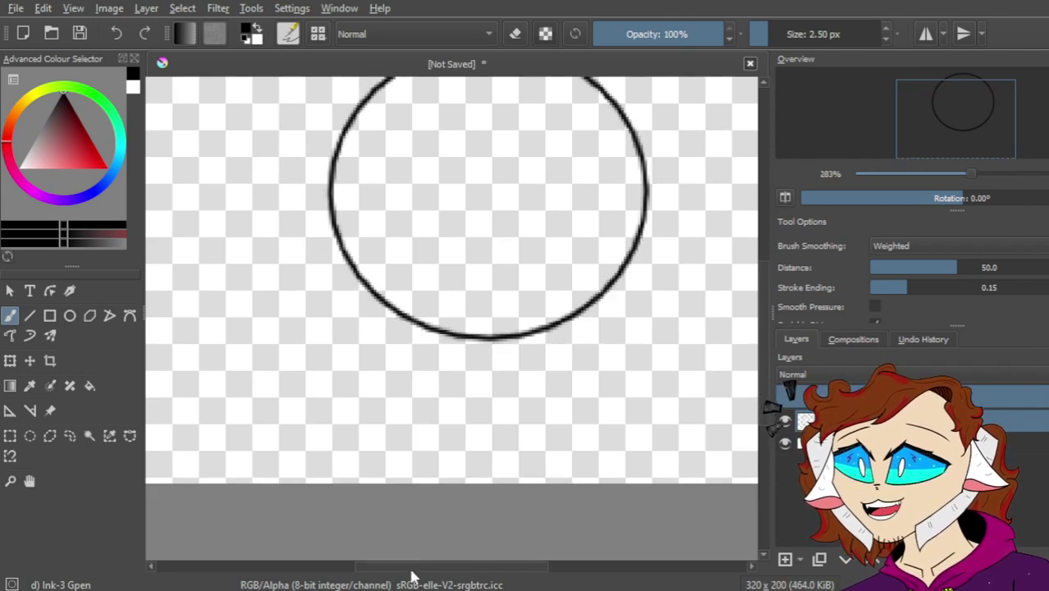
drag(408, 566, 429, 566)
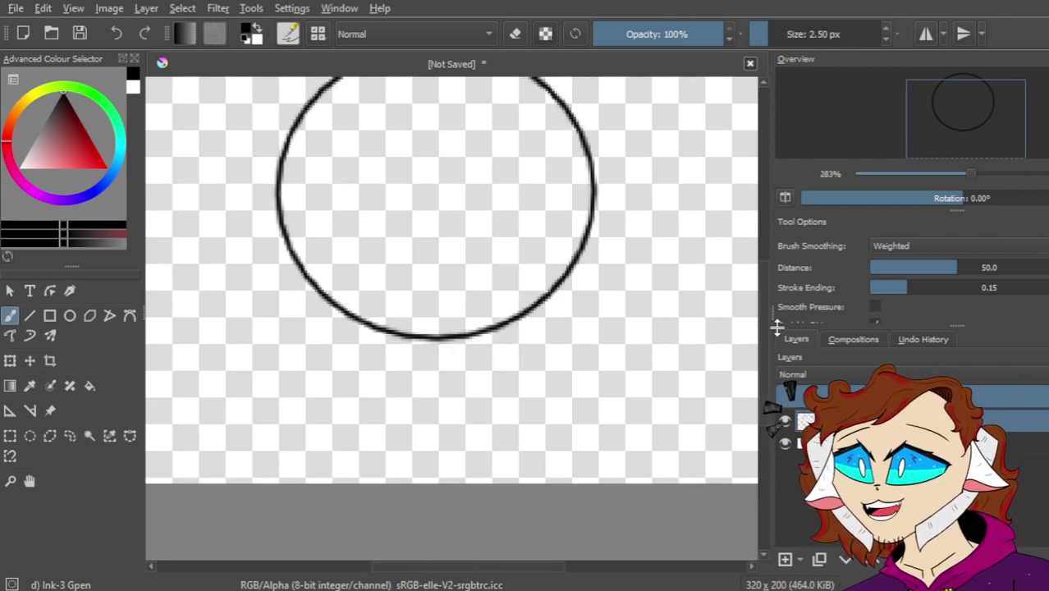
drag(761, 331, 762, 308)
drag(469, 574, 463, 574)
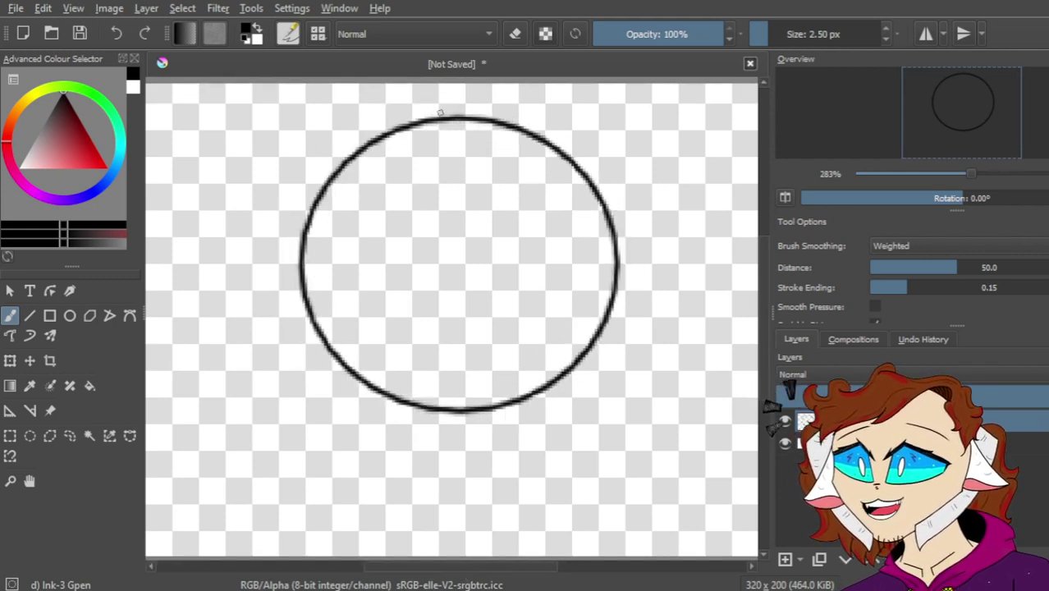
Draw a vertical brush guideline through the ellipse's middle, extending past its upper and lower edges, undoing and redrawing unsatisfactory strokes
drag(453, 99, 452, 475)
key(ctrl+z)
drag(455, 102, 466, 457)
key(ctrl+z)
drag(453, 95, 456, 299)
drag(460, 355, 459, 522)
key(ctrl+z)
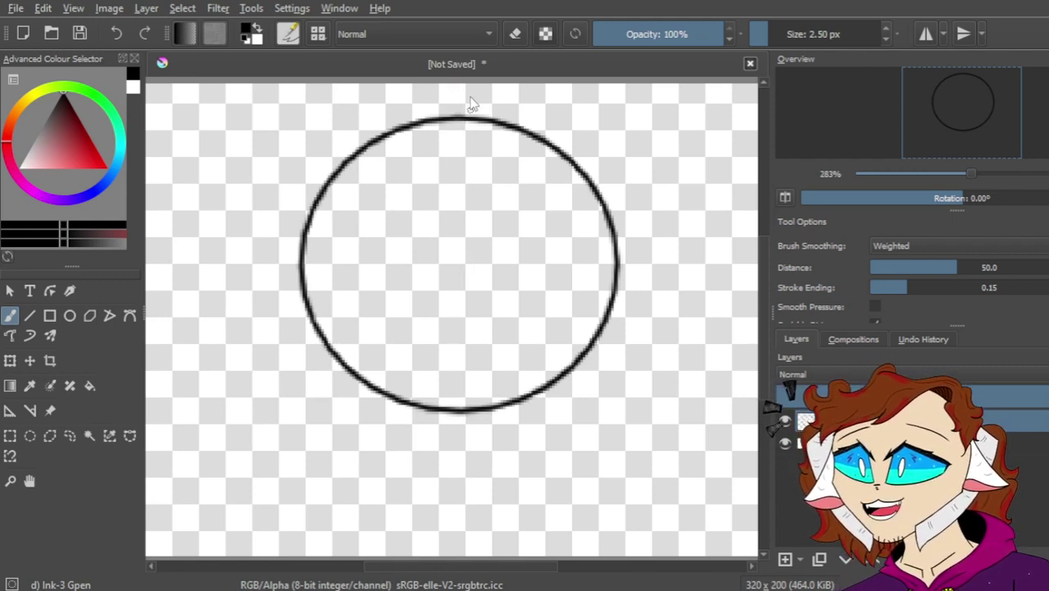
drag(452, 97, 458, 522)
key(ctrl+z)
drag(450, 89, 460, 484)
key(ctrl+z)
drag(448, 85, 467, 483)
key(ctrl+z)
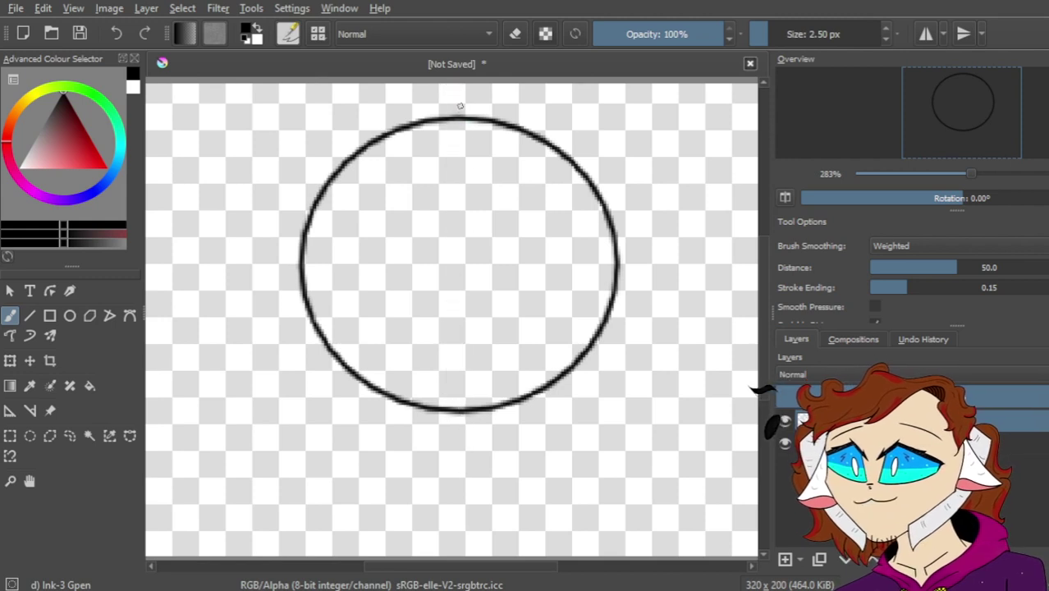
drag(449, 94, 453, 548)
key(ctrl+z)
drag(454, 93, 456, 476)
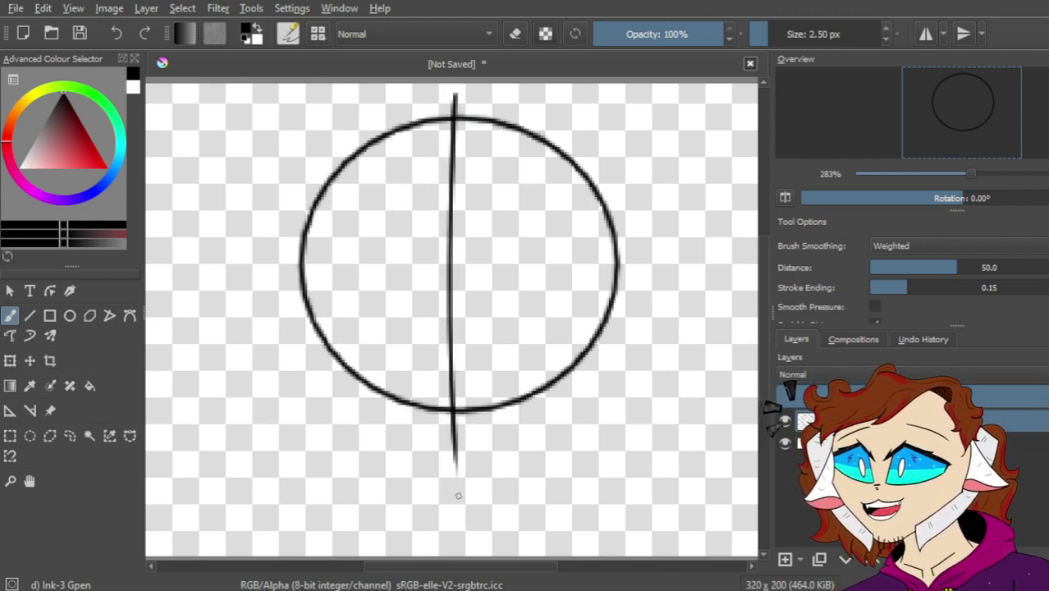
Draw a downward-bowed horizontal guideline across the ellipse below its middle, undoing and redrawing unsatisfactory strokes
drag(254, 276, 688, 255)
key(ctrl+z)
drag(246, 275, 708, 256)
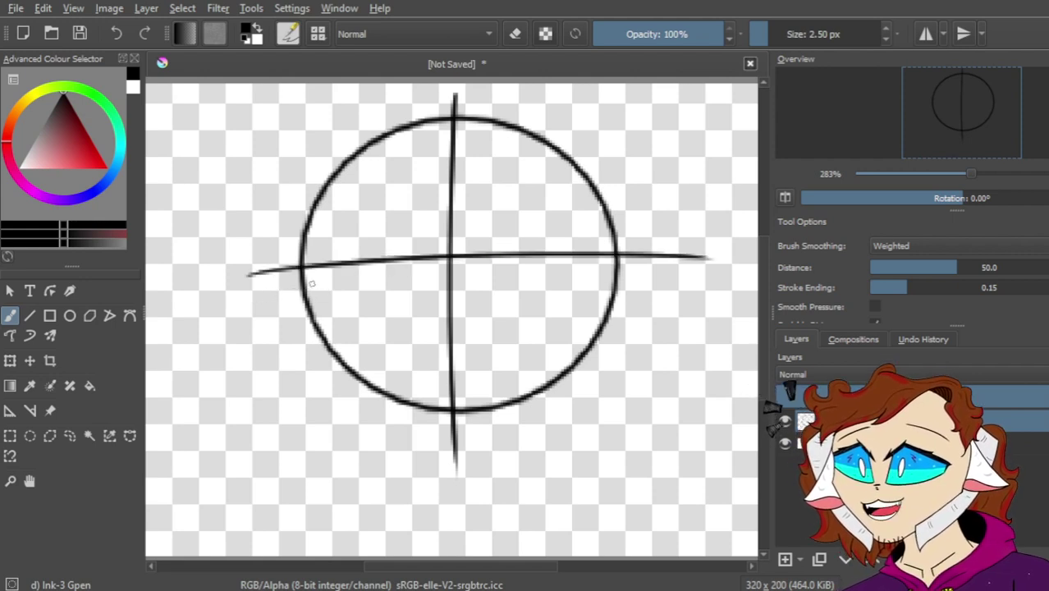
key(ctrl+z)
drag(234, 293, 691, 277)
key(ctrl+z)
mouse_move(236, 310)
mouse_down()
mouse_move(685, 261)
mouse_move(713, 300)
mouse_up()
key(ctrl+z)
drag(265, 298, 688, 302)
key(ctrl+z)
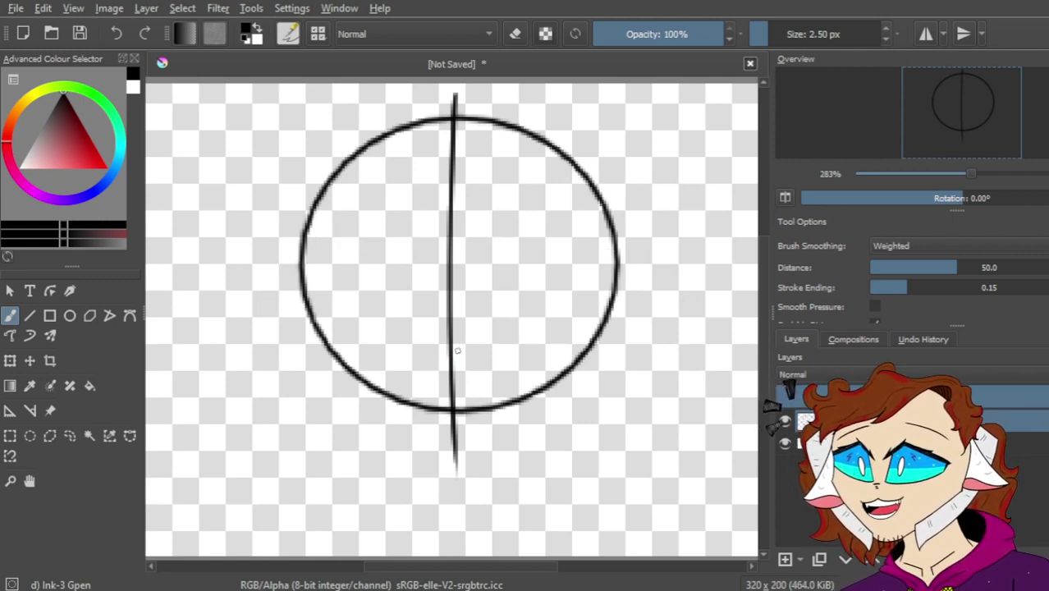
drag(228, 300, 674, 280)
key(ctrl+z)
mouse_move(265, 284)
mouse_down()
mouse_move(304, 301)
mouse_move(679, 296)
mouse_up()
key(ctrl+z)
mouse_move(273, 298)
mouse_down()
mouse_move(510, 314)
mouse_move(643, 277)
mouse_up()
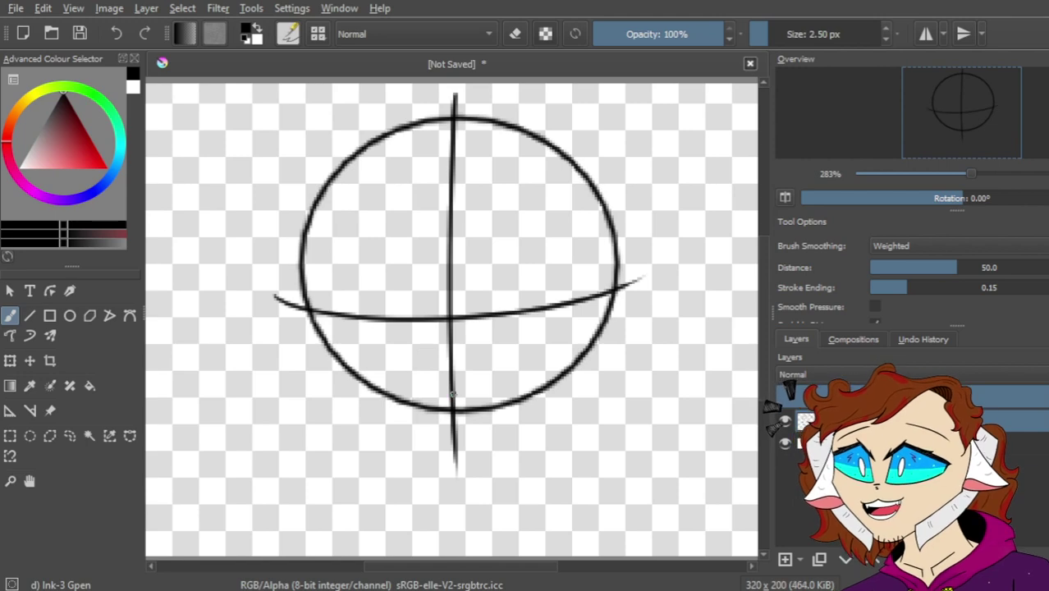
Try a jaw line down from the ellipse's left side, and undo it together with both guidelines
scroll(763, 326, down, 2)
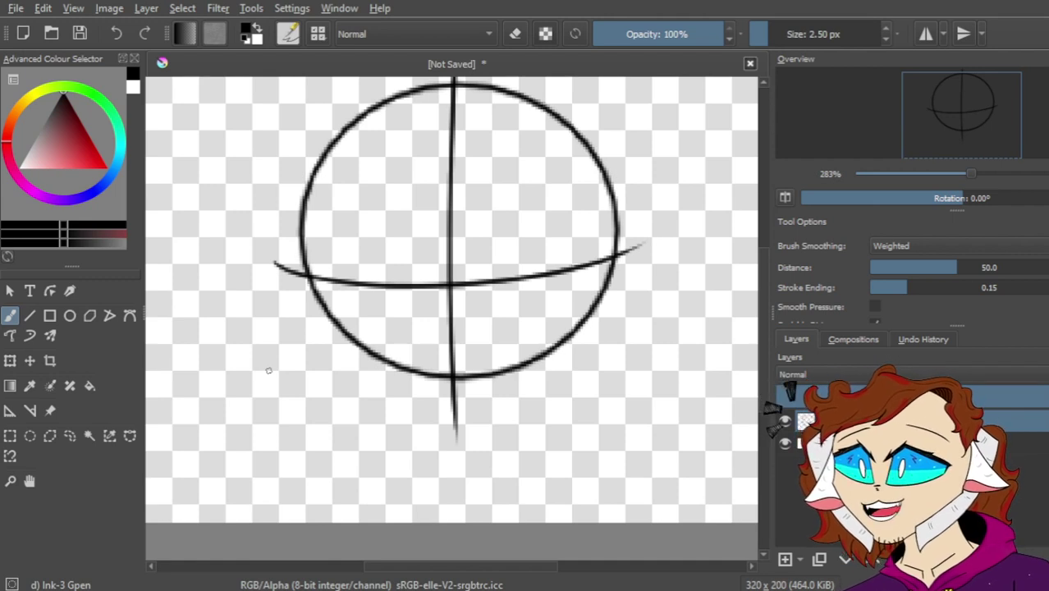
drag(304, 261, 358, 402)
key(ctrl+z)
drag(302, 243, 354, 386)
key(ctrl+z)
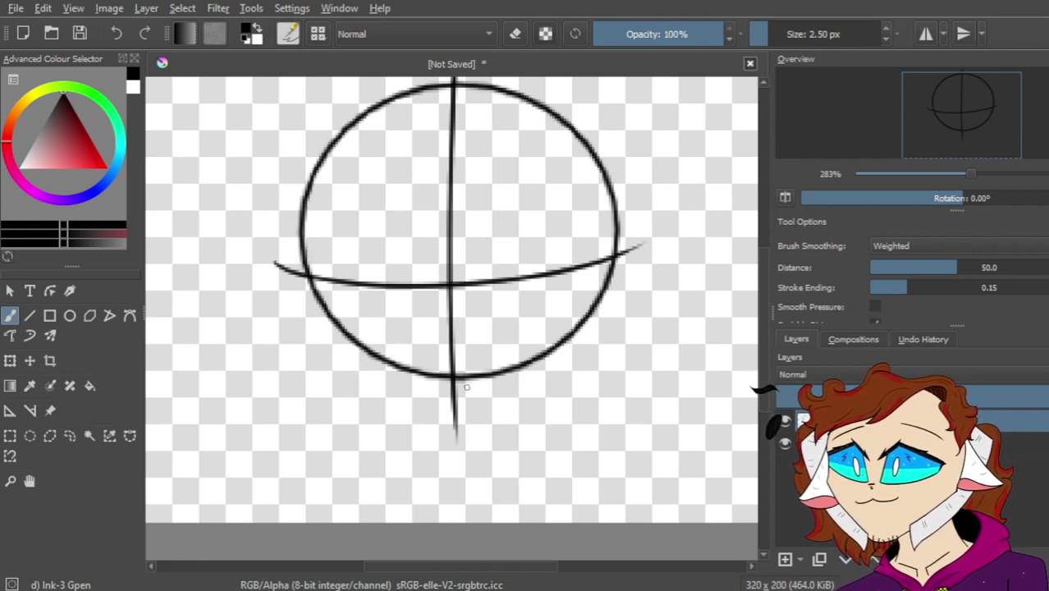
key(ctrl+z)
key(ctrl+z)
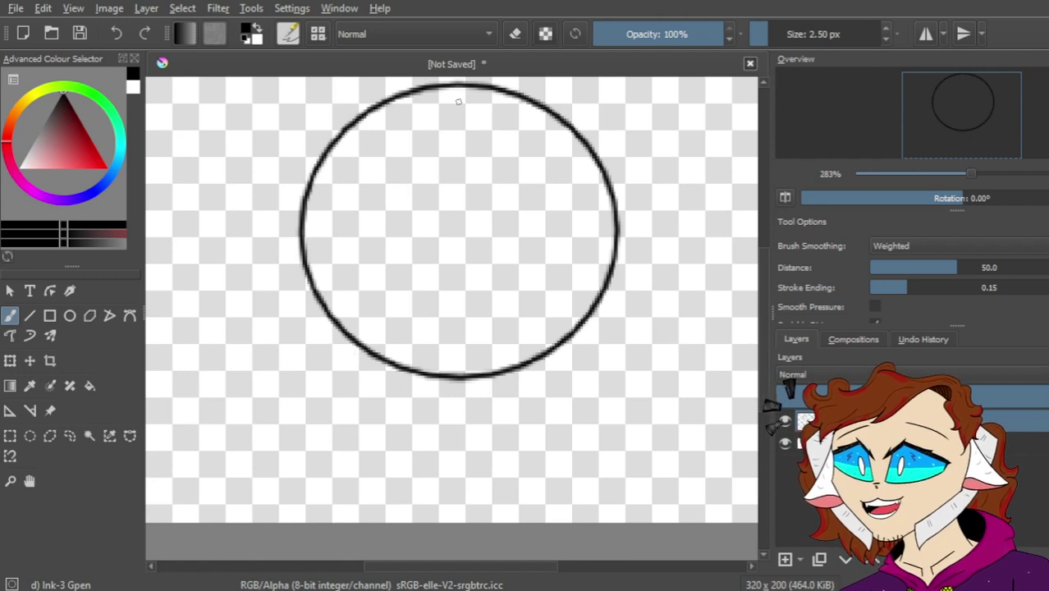
Try several straight vertical strokes through the bare ellipse and undo each of them
scroll(765, 312, up, 1)
drag(451, 95, 472, 561)
key(ctrl+z)
drag(453, 99, 452, 543)
key(ctrl+z)
drag(451, 95, 453, 517)
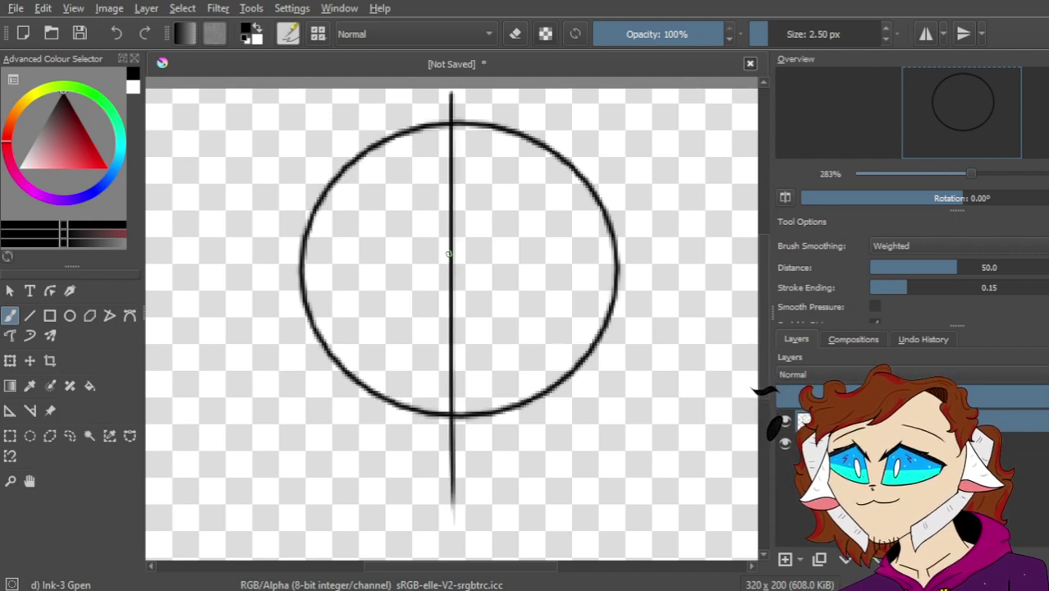
key(ctrl+z)
drag(452, 115, 446, 458)
key(ctrl+z)
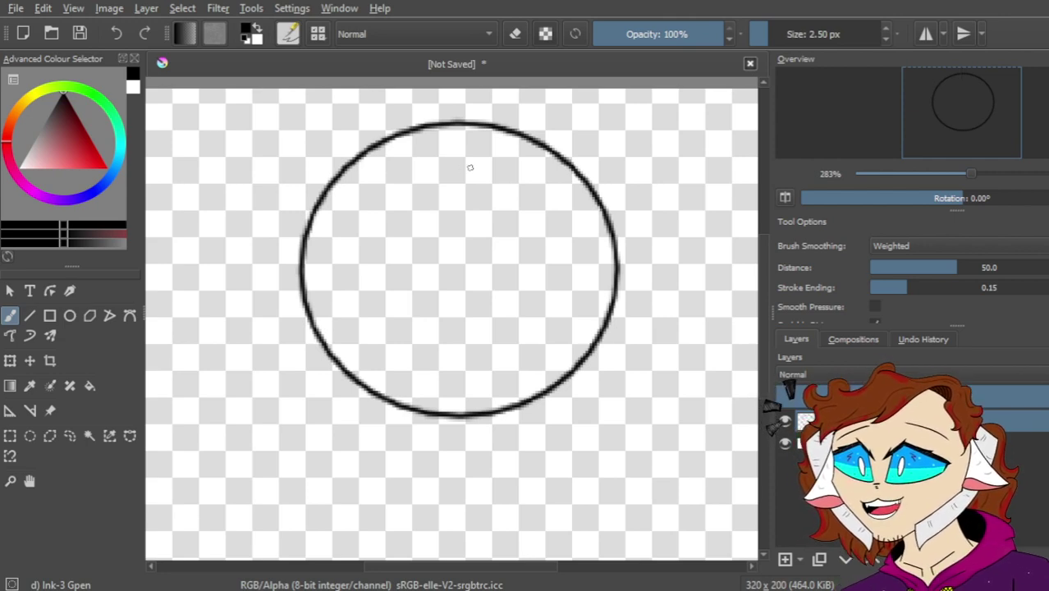
Undo the ellipse's transformation and the ellipse itself, and remove a stray brush stroke from the empty canvas
scroll(509, 329, down, 1)
scroll(520, 316, up, 2)
scroll(520, 316, down, 2)
scroll(519, 318, up, 1)
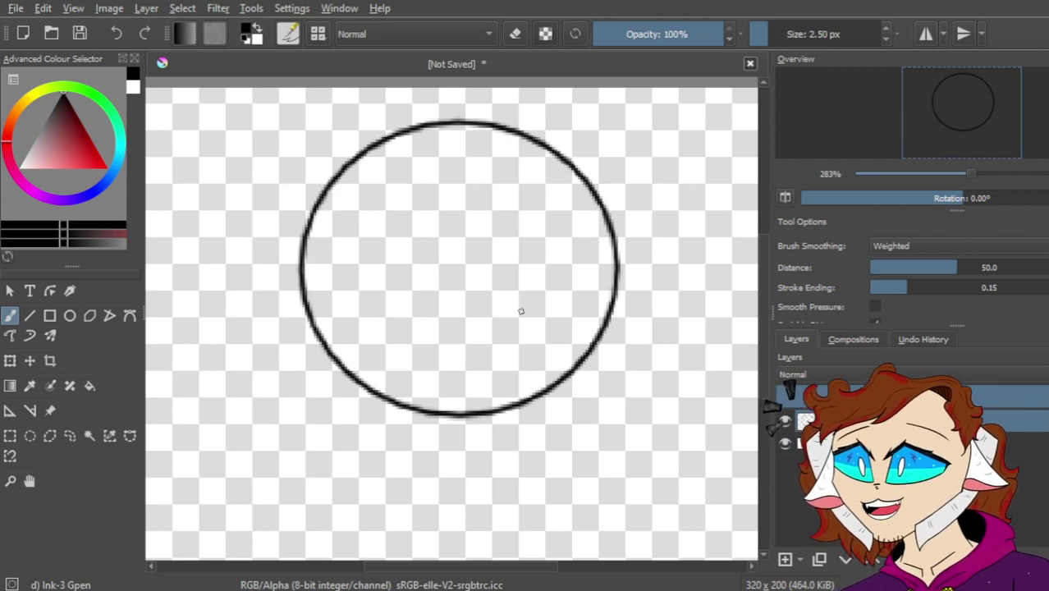
key(ctrl+z)
key(ctrl+z)
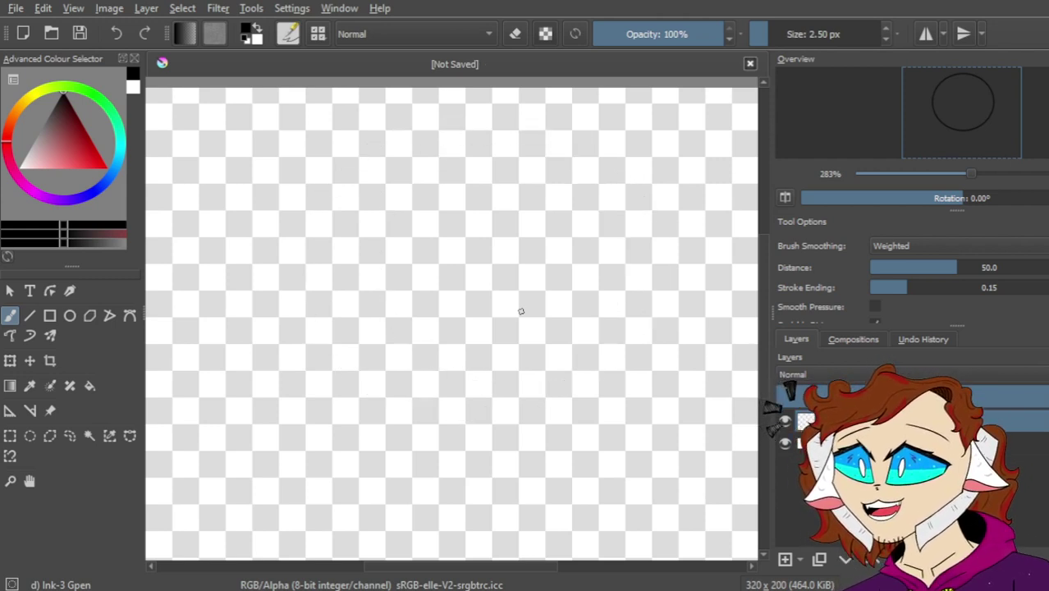
mouse_move(386, 393)
mouse_down()
mouse_move(580, 145)
mouse_move(328, 383)
mouse_up()
key(ctrl+z)
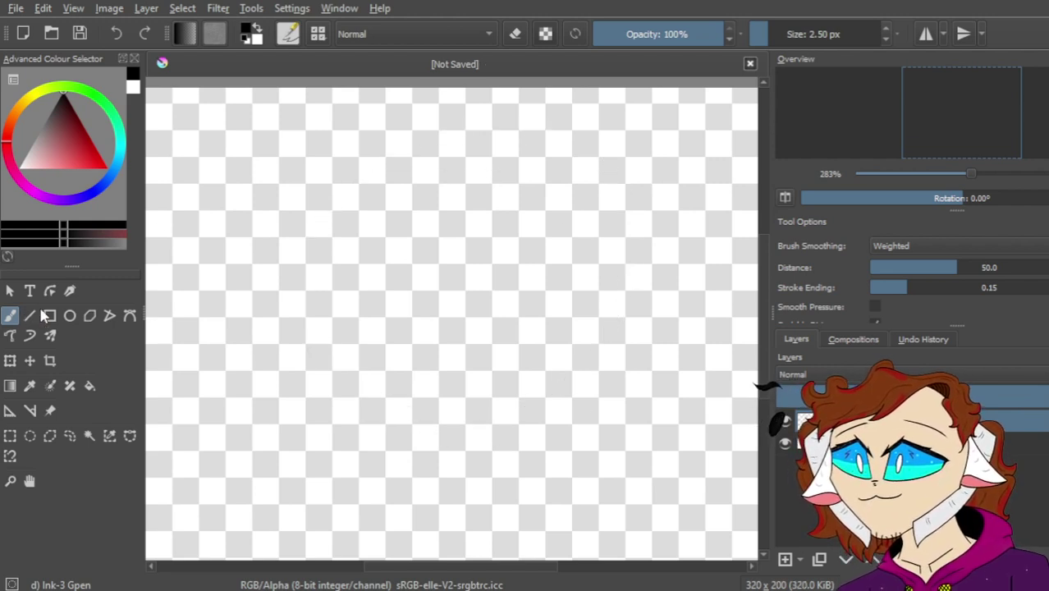
Draw a new unfilled black ellipse with a brush outline, slightly wider than tall, right of the canvas centre
click(70, 316)
drag(343, 173, 665, 454)
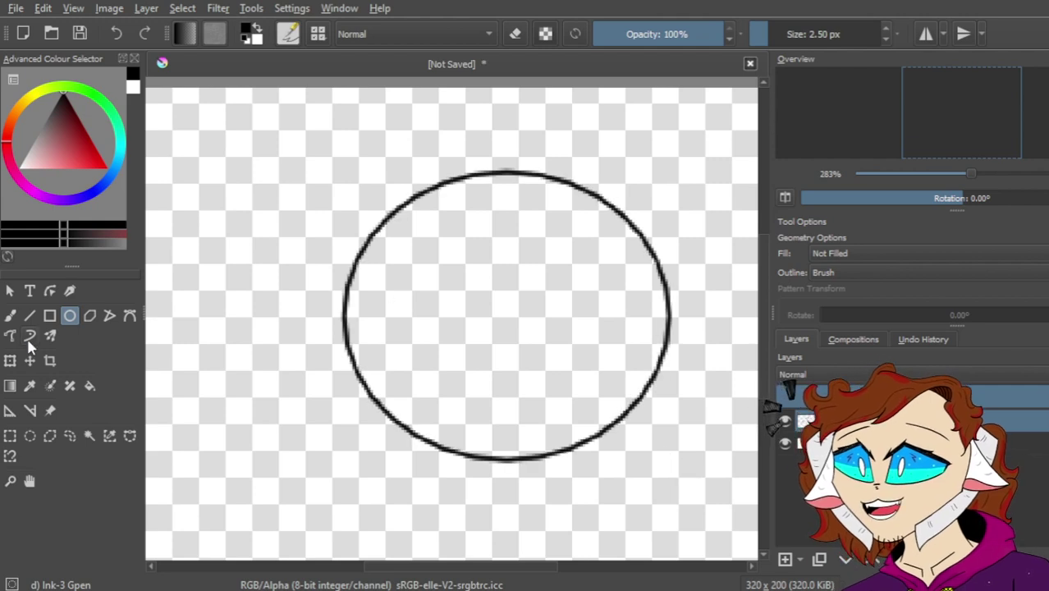
scroll(486, 388, down, 2)
scroll(485, 388, up, 1)
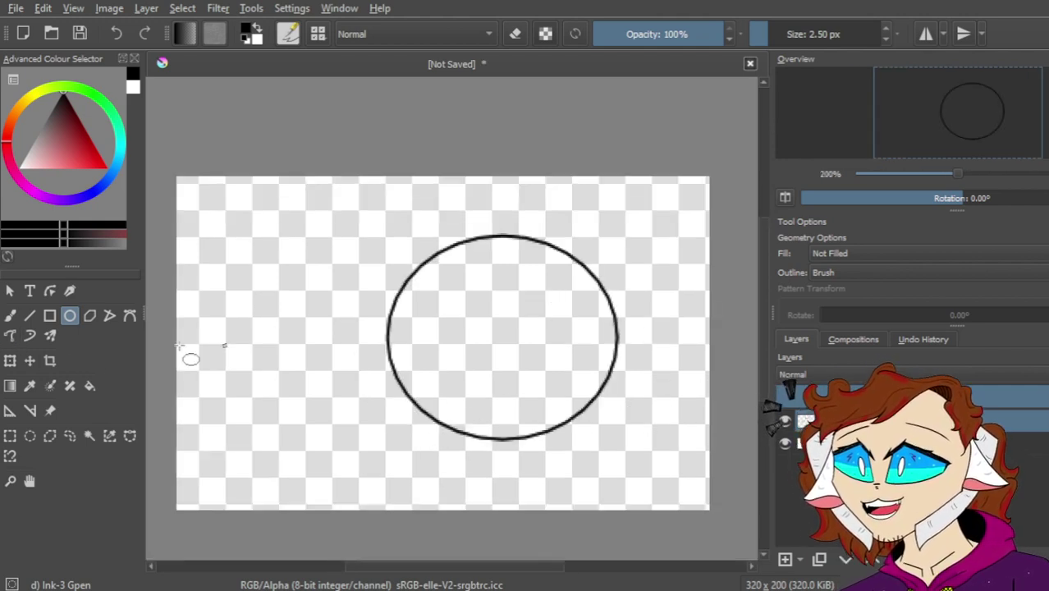
Move the ellipse up and left to the upper middle of the canvas, enlarge it slightly and apply the transformation
click(10, 361)
drag(516, 343, 535, 360)
drag(574, 412, 578, 427)
drag(487, 333, 521, 327)
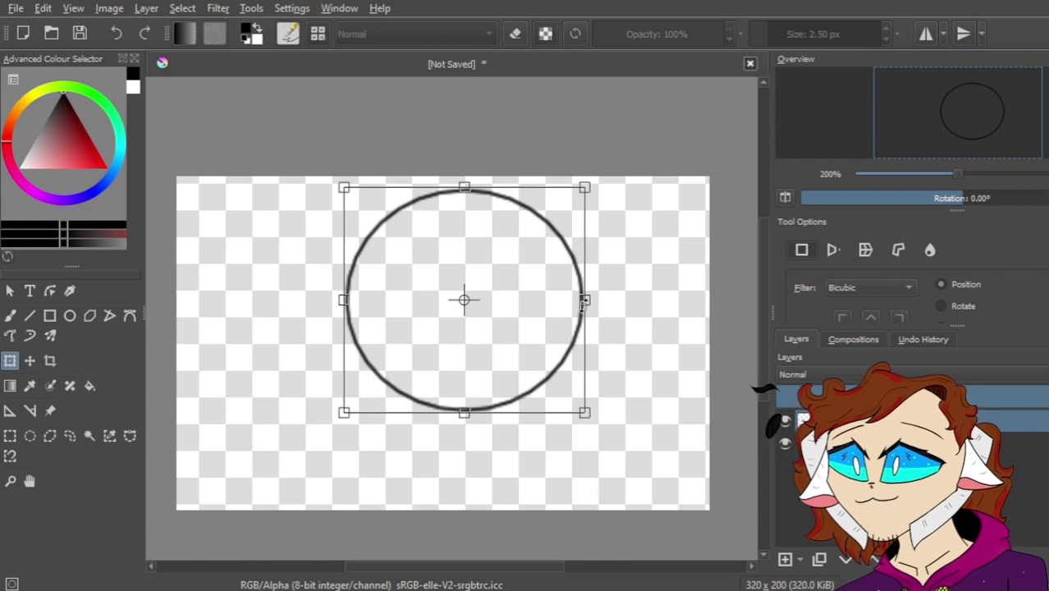
click(10, 315)
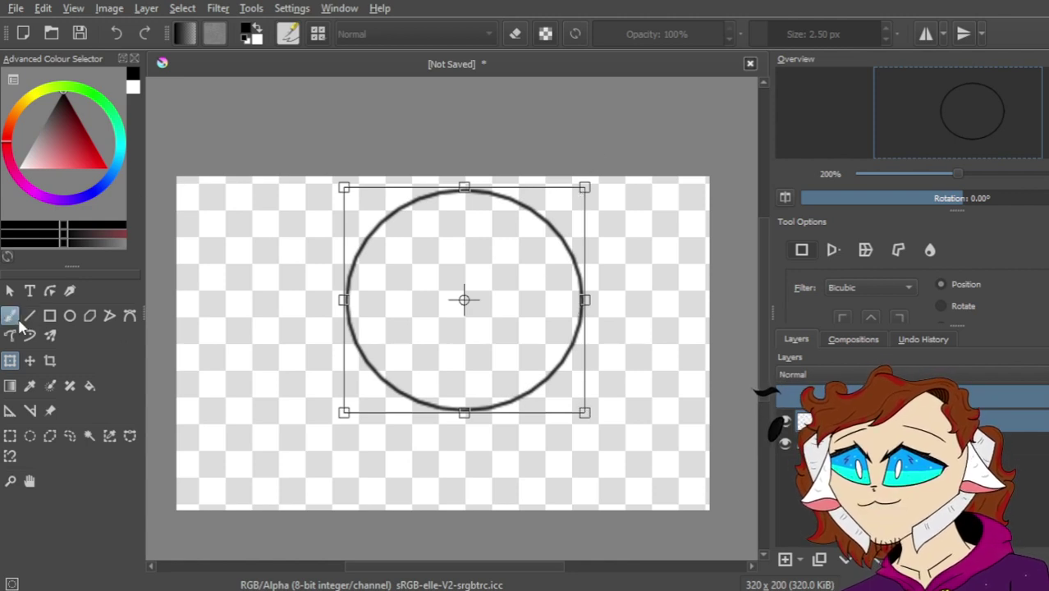
Draw a vertical brush guideline through the middle of the new ellipse and past its lower edge, undoing and redrawing unsatisfactory strokes
scroll(521, 321, up, 2)
scroll(520, 322, down, 2)
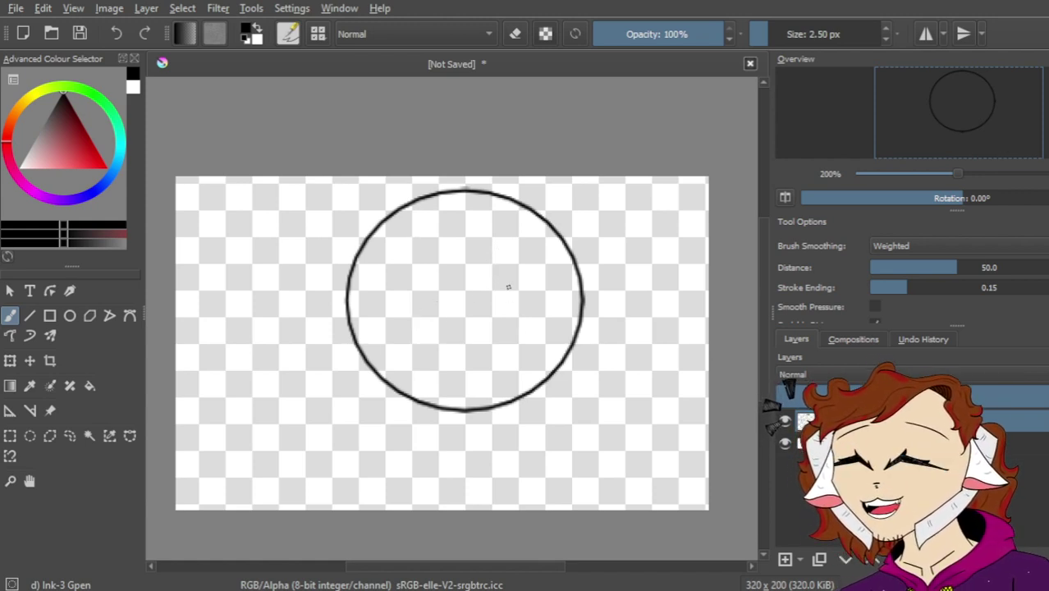
drag(458, 184, 456, 456)
key(ctrl+z)
drag(458, 179, 451, 471)
key(ctrl+z)
drag(457, 181, 450, 350)
key(ctrl+z)
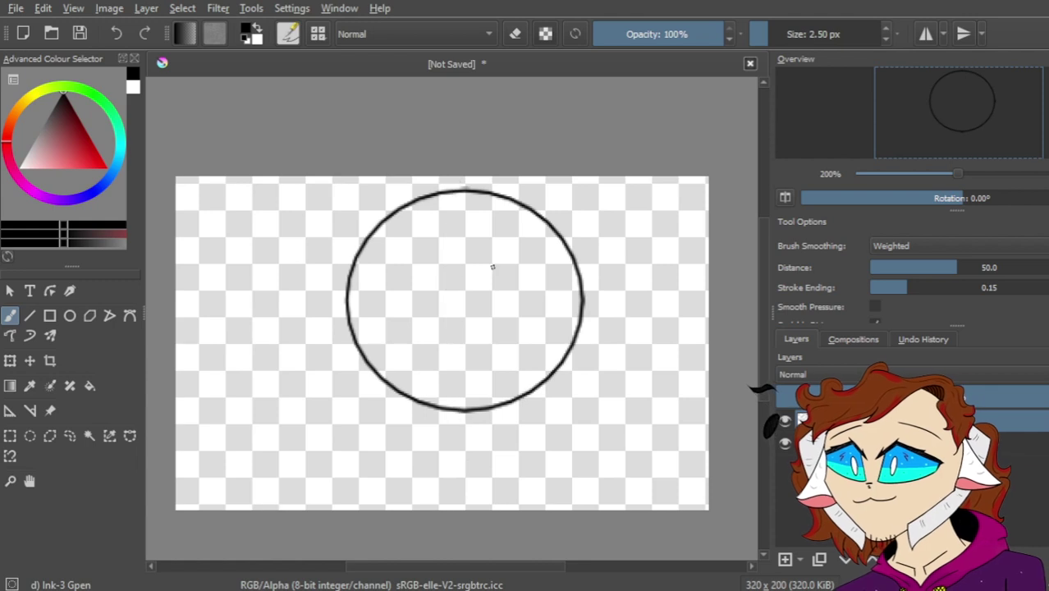
drag(452, 180, 432, 447)
key(ctrl+z)
drag(448, 181, 447, 502)
key(ctrl+z)
drag(456, 181, 435, 415)
key(ctrl+z)
drag(456, 178, 489, 458)
key(ctrl+z)
drag(452, 182, 435, 446)
key(ctrl+z)
drag(469, 179, 459, 449)
key(ctrl+z)
drag(467, 178, 458, 445)
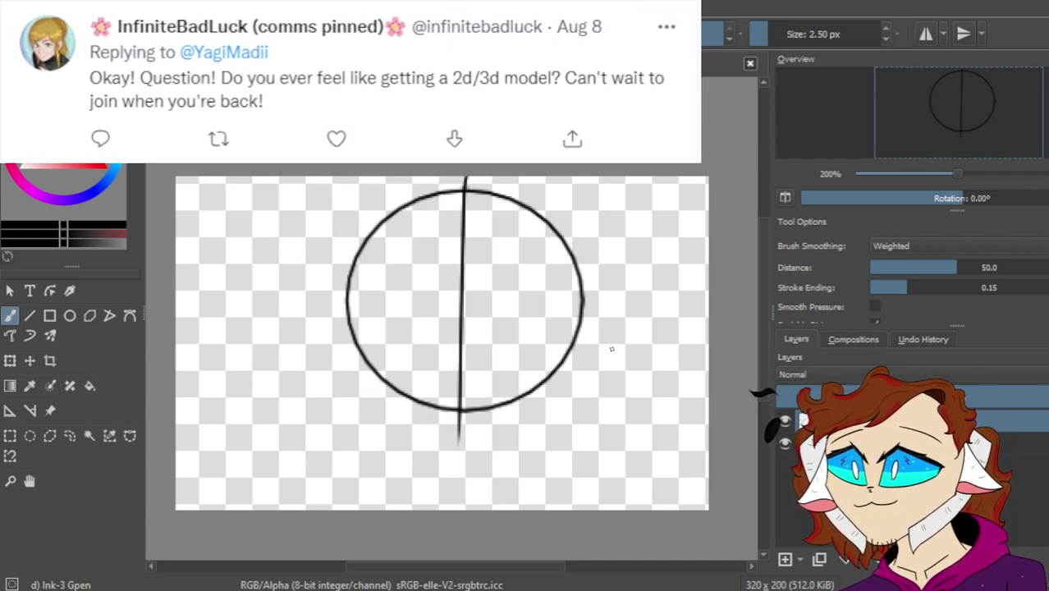
Draw an upward-arching horizontal guideline across the ellipse's middle, extending past both sides, undoing and redrawing unsatisfactory strokes
drag(320, 312, 689, 316)
key(ctrl+z)
mouse_move(297, 319)
mouse_down()
mouse_move(446, 264)
mouse_move(627, 286)
mouse_up()
key(ctrl+z)
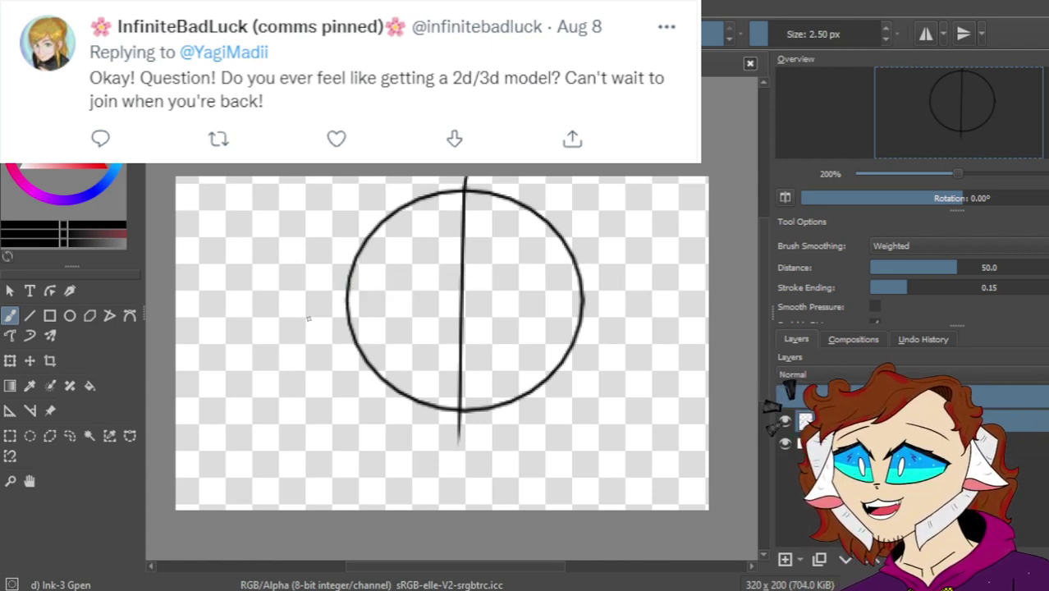
drag(300, 324, 645, 321)
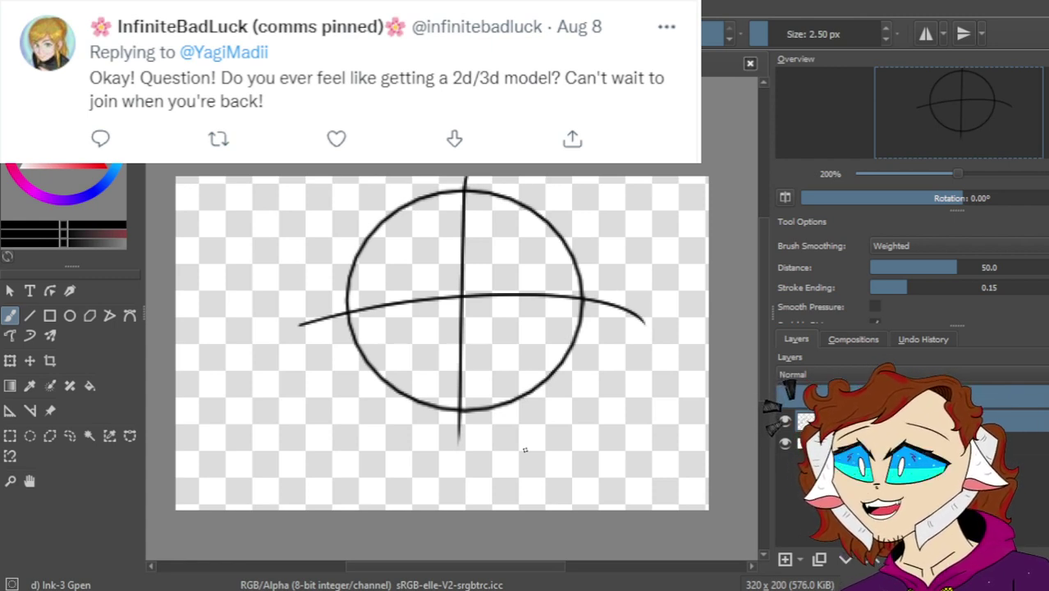
Draw a nearly straight jaw line slanting down and inward from the ellipse's left edge, undoing and redrawing unsatisfactory strokes
scroll(762, 337, down, 3)
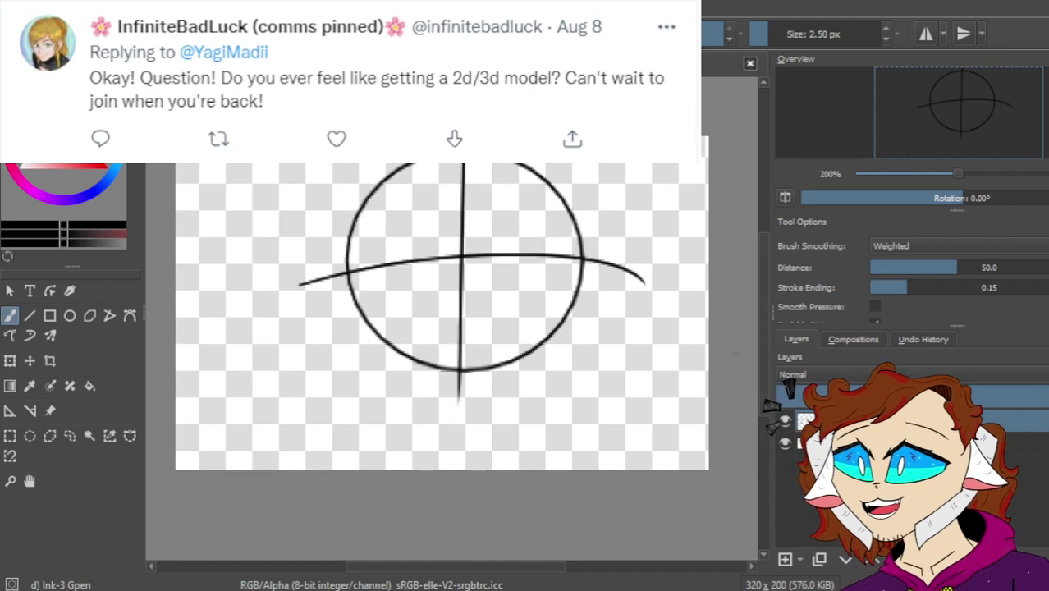
scroll(467, 321, up, 1)
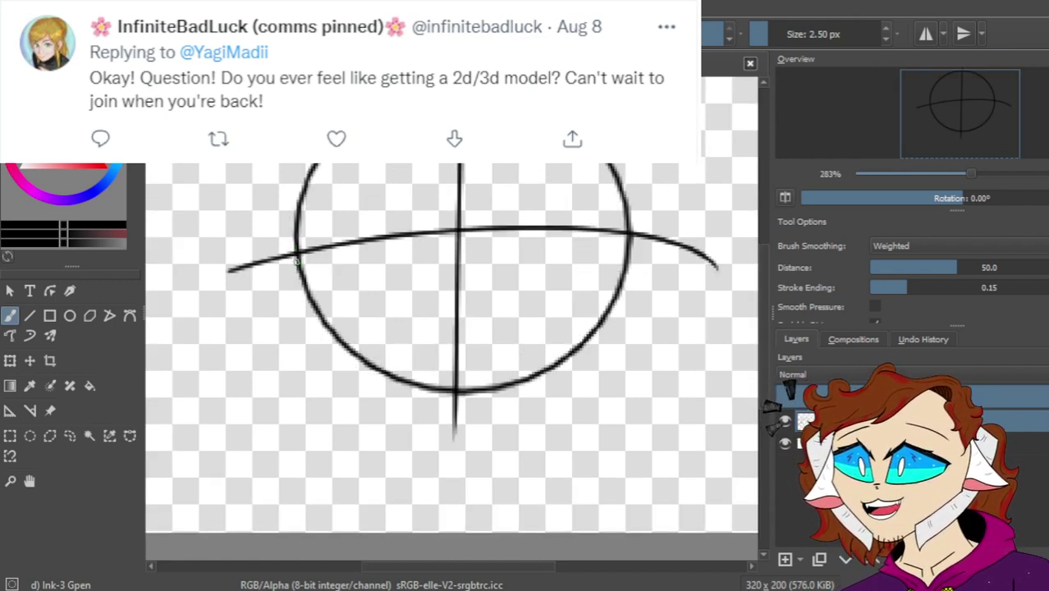
drag(293, 247, 430, 484)
key(ctrl+z)
drag(298, 266, 329, 368)
key(ctrl+z)
drag(297, 263, 344, 410)
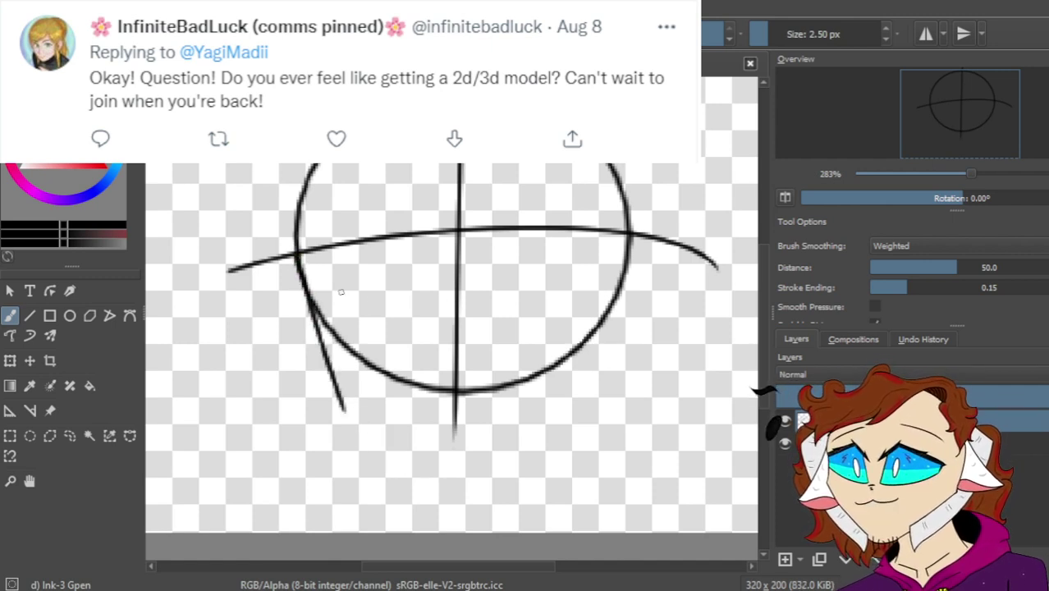
Try a matching slanted jaw line down from the ellipse's right edge, and undo both jaw lines
drag(632, 236, 589, 393)
key(ctrl+z)
drag(631, 236, 580, 419)
key(ctrl+z)
drag(630, 236, 586, 392)
key(ctrl+z)
drag(629, 236, 586, 417)
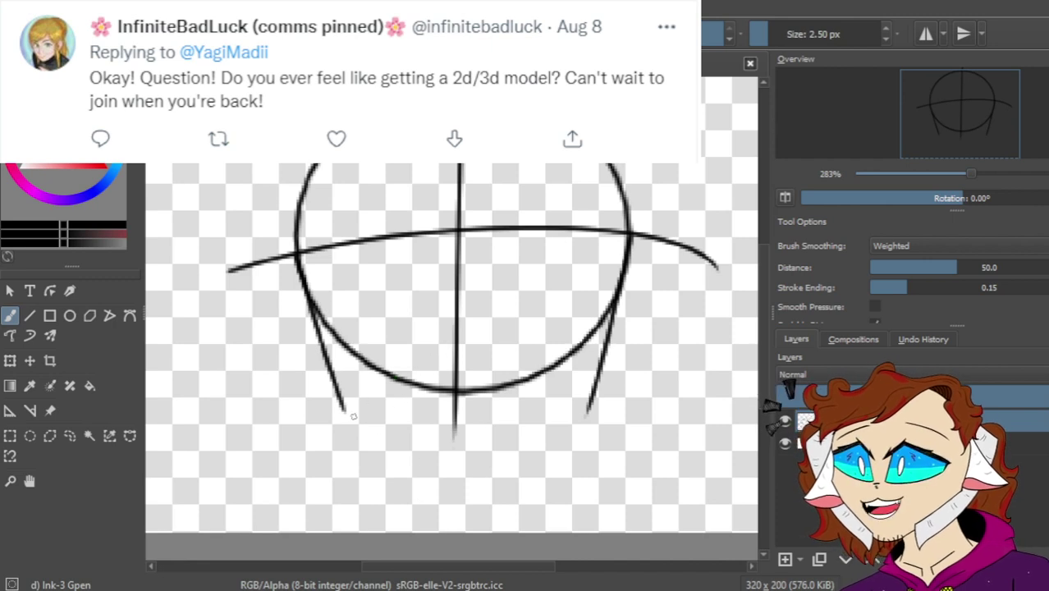
key(ctrl+z)
key(ctrl+z)
Draw a curved jaw line from the ellipse's left edge down toward the centre, undoing and redrawing unsatisfactory strokes
drag(297, 270, 361, 404)
key(ctrl+z)
drag(297, 271, 387, 415)
key(ctrl+z)
drag(297, 261, 342, 367)
key(ctrl+z)
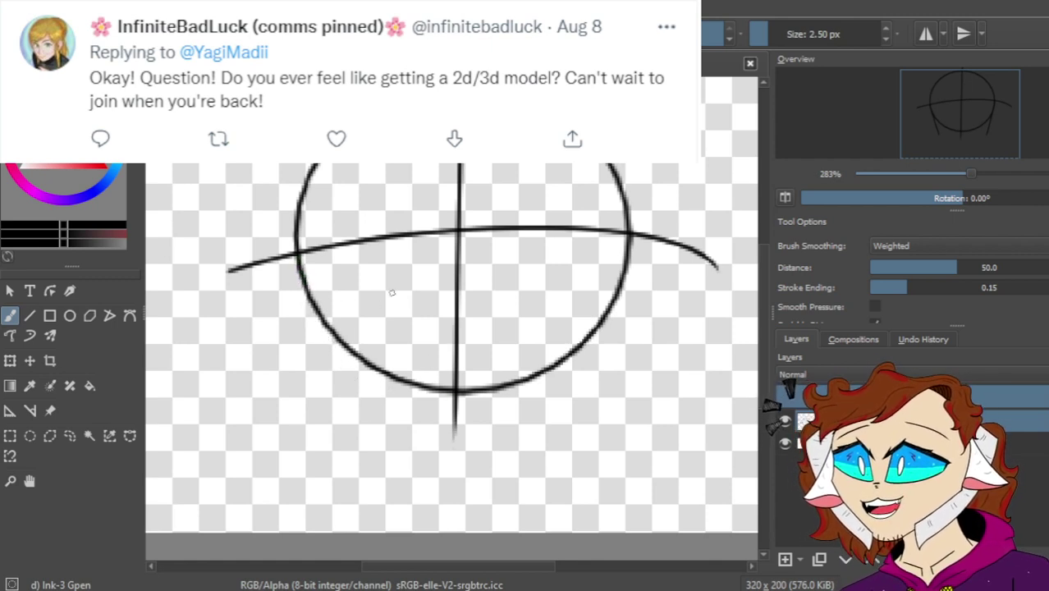
drag(298, 261, 361, 384)
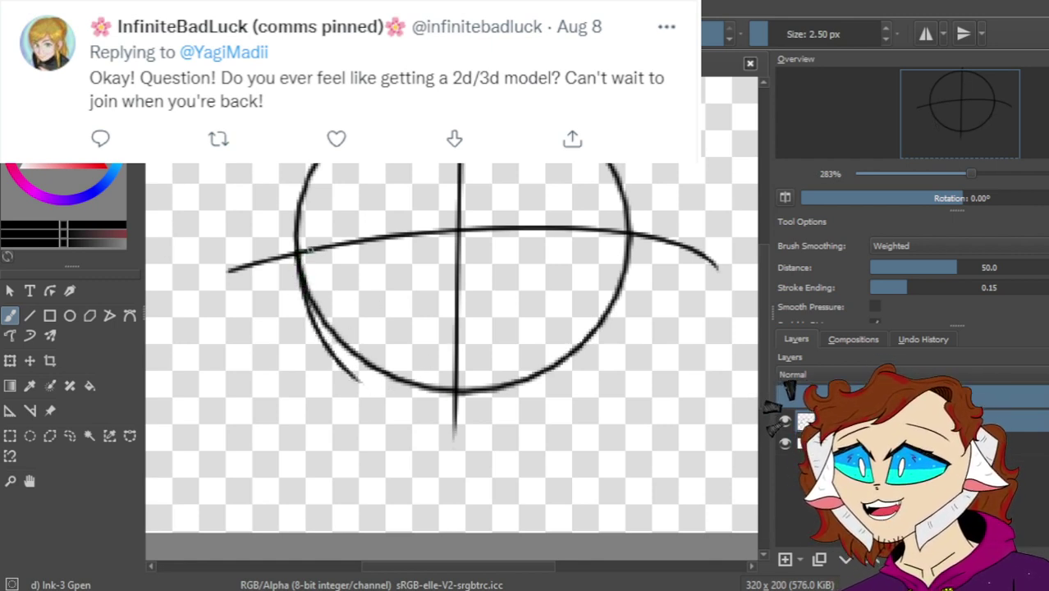
key(ctrl+z)
drag(298, 254, 359, 401)
key(ctrl+z)
mouse_move(298, 255)
mouse_down()
mouse_move(354, 386)
mouse_move(376, 404)
mouse_up()
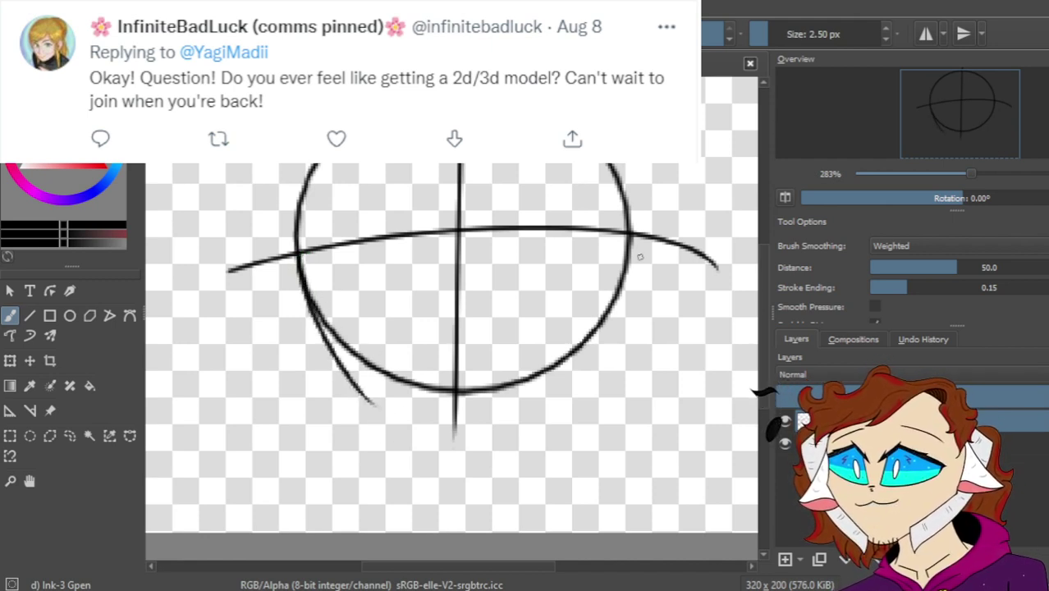
Draw a curved jaw line from the ellipse's right edge down toward the centre, undoing and redrawing unsatisfactory strokes
drag(631, 235, 567, 421)
key(ctrl+z)
drag(632, 233, 566, 385)
key(ctrl+z)
drag(630, 236, 546, 402)
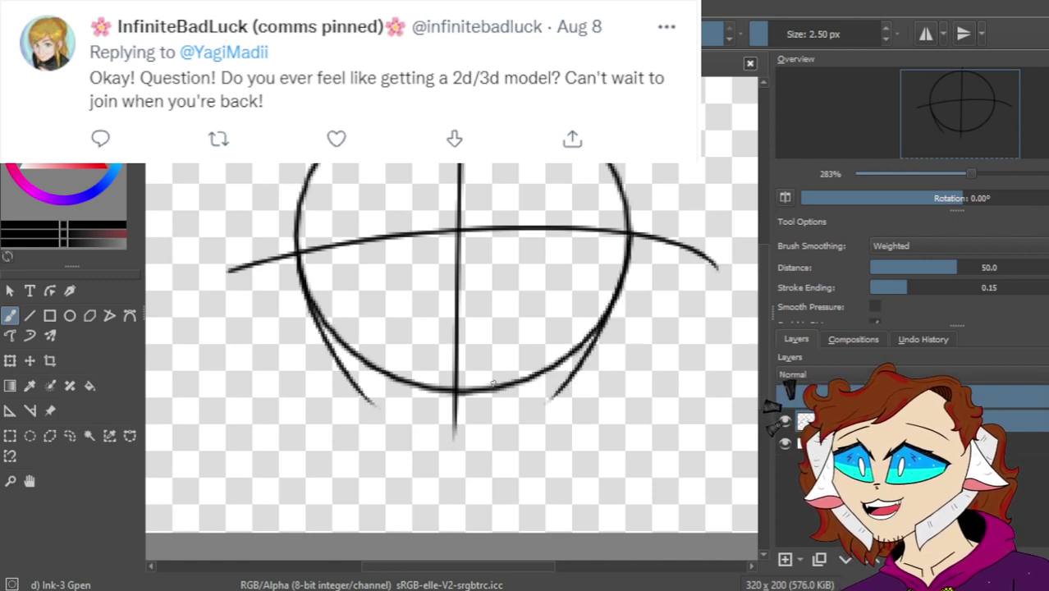
Extend the left jaw line in a curve to the vertical guideline's lower end, undoing and redrawing unsatisfactory strokes
drag(376, 409, 478, 419)
key(ctrl+z)
drag(370, 405, 465, 436)
key(ctrl+z)
drag(369, 402, 455, 447)
key(ctrl+z)
drag(365, 392, 456, 430)
key(ctrl+z)
mouse_move(361, 394)
mouse_down()
mouse_move(453, 440)
mouse_move(567, 381)
mouse_up()
key(ctrl+z)
Draw the right half of the chin from the vertical guideline's lower end up to the right jaw line, undoing and redrawing unsatisfactory strokes
drag(456, 440, 600, 365)
key(ctrl+z)
drag(454, 440, 567, 361)
key(ctrl+z)
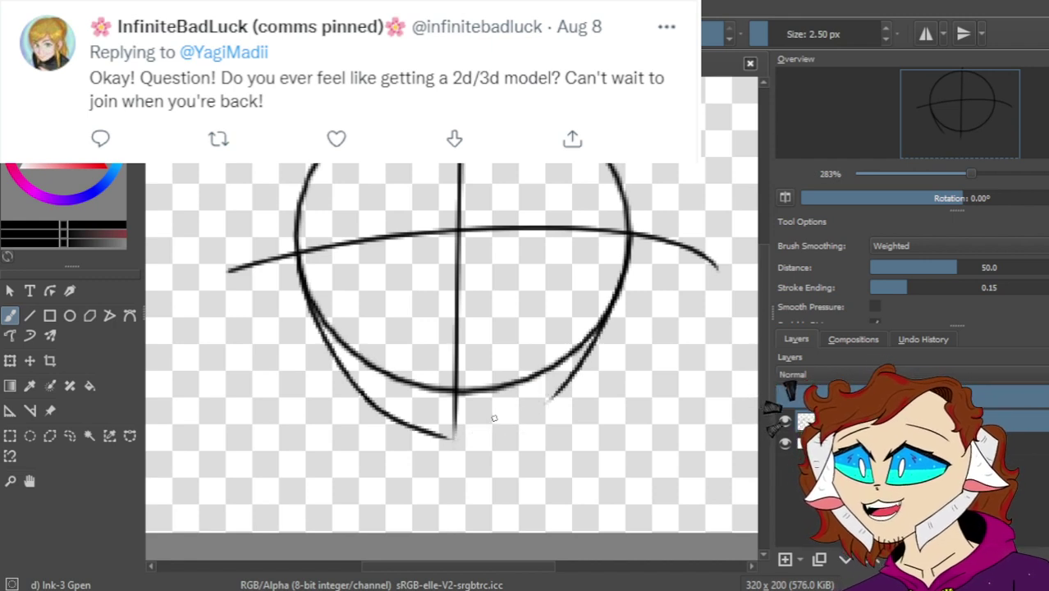
drag(451, 444, 566, 387)
key(ctrl+z)
mouse_move(450, 446)
mouse_down()
mouse_move(528, 412)
mouse_move(541, 390)
mouse_up()
key(ctrl+z)
drag(457, 440, 578, 377)
key(ctrl+z)
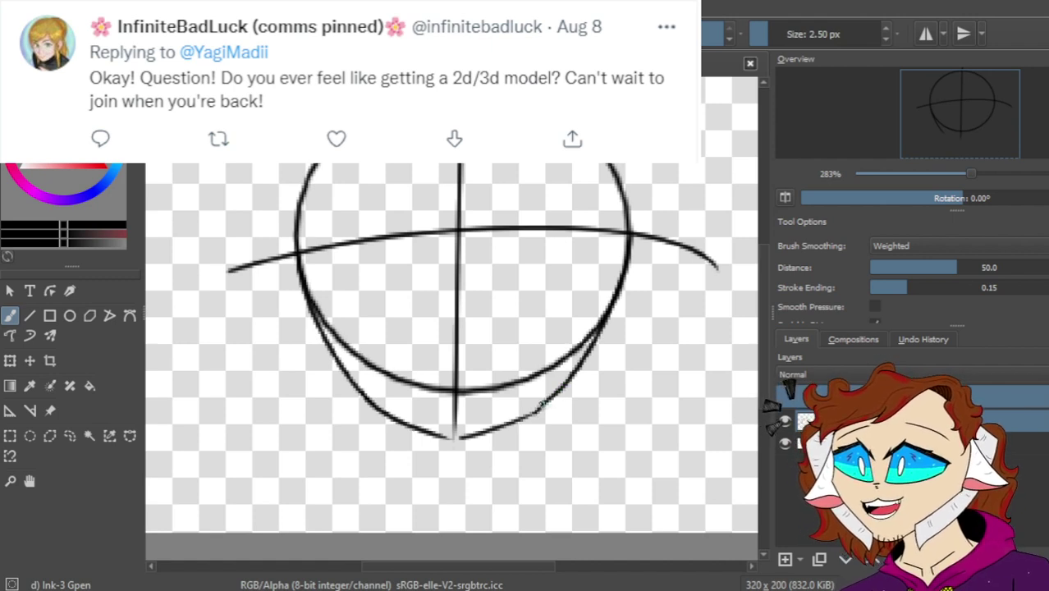
scroll(543, 409, up, 1)
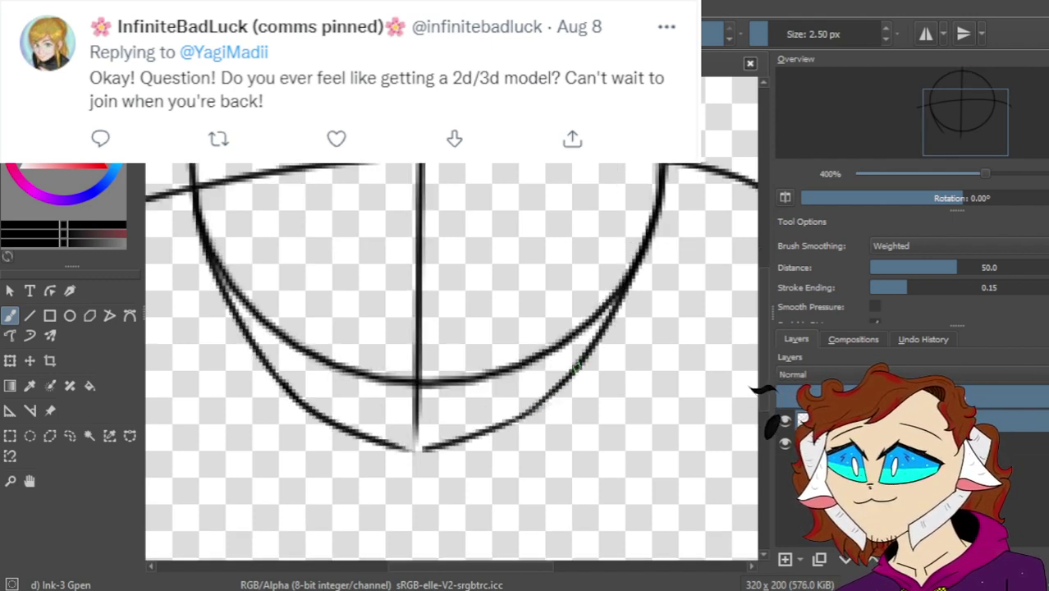
scroll(533, 433, down, 2)
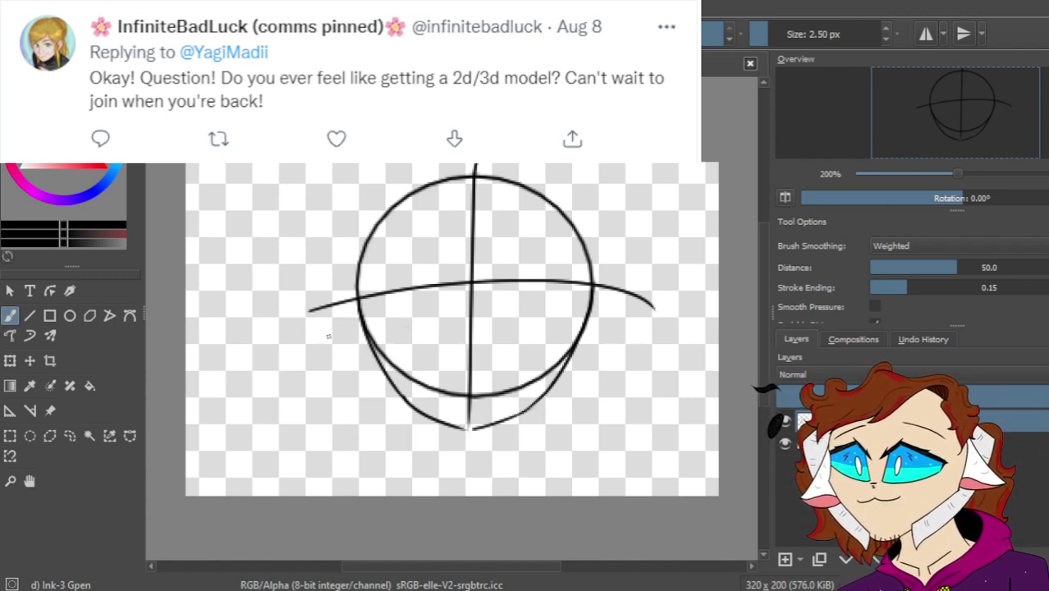
scroll(764, 341, down, 1)
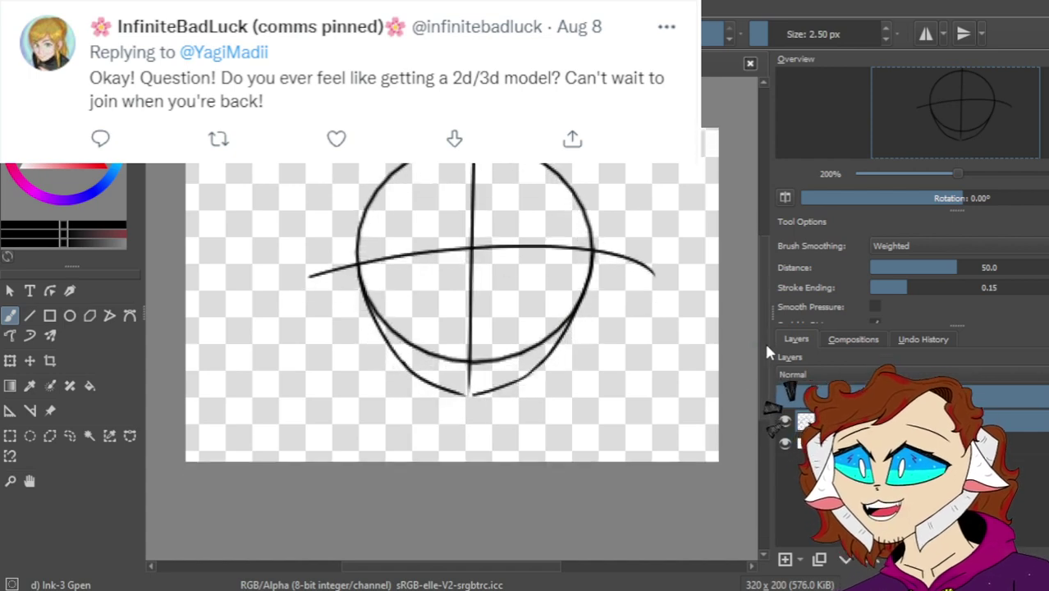
scroll(680, 375, up, 1)
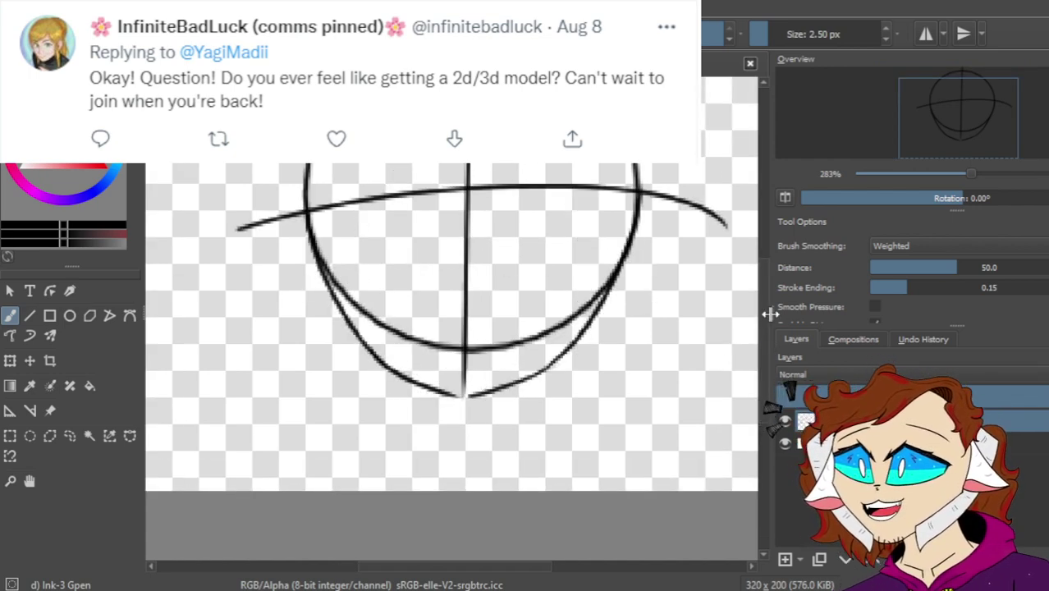
scroll(759, 308, up, 2)
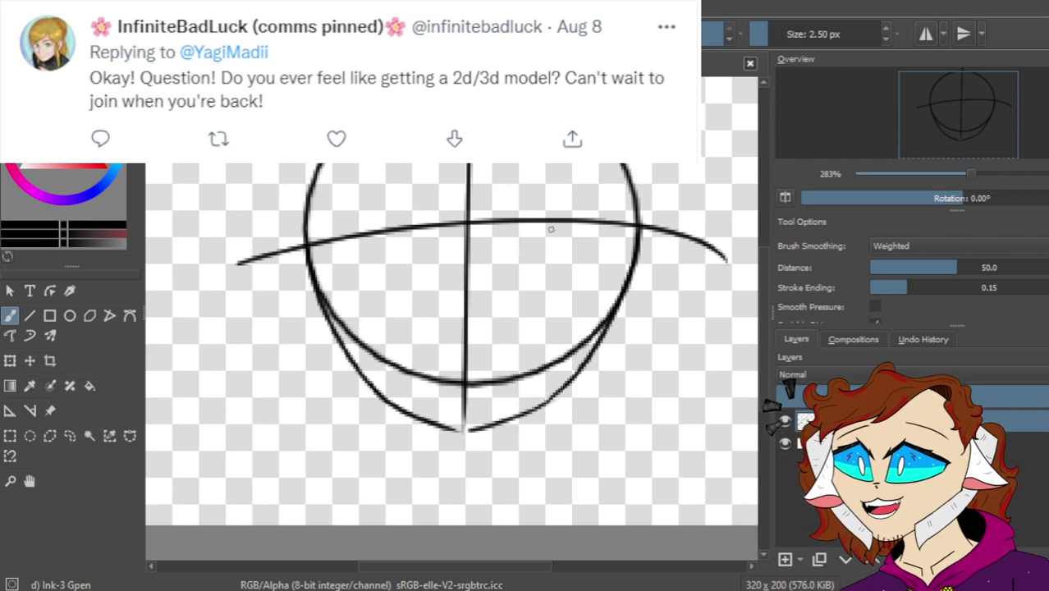
scroll(548, 231, down, 1)
scroll(549, 231, up, 1)
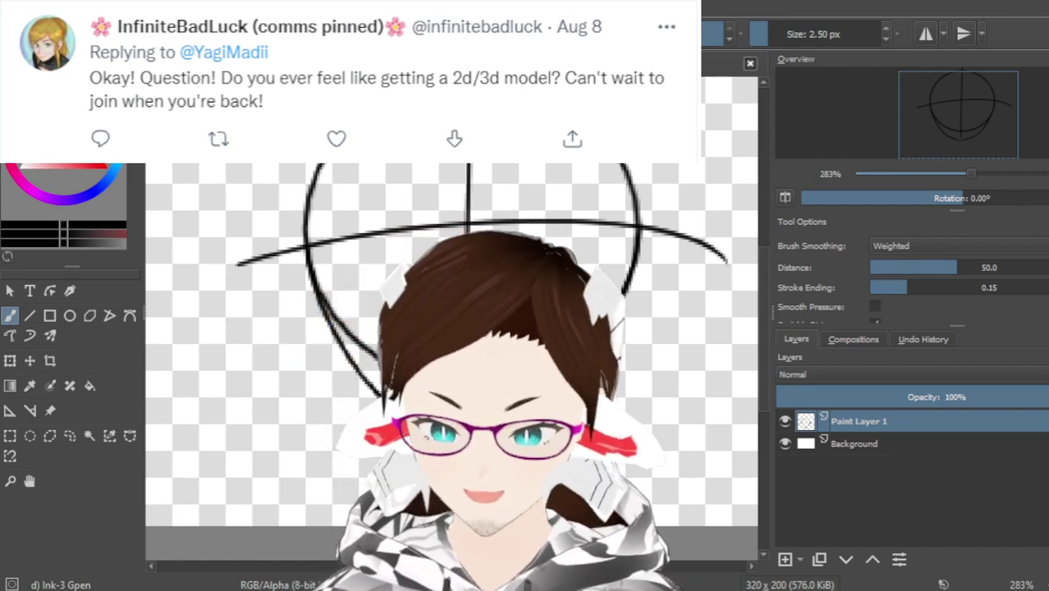
key(ctrl+bracketright)
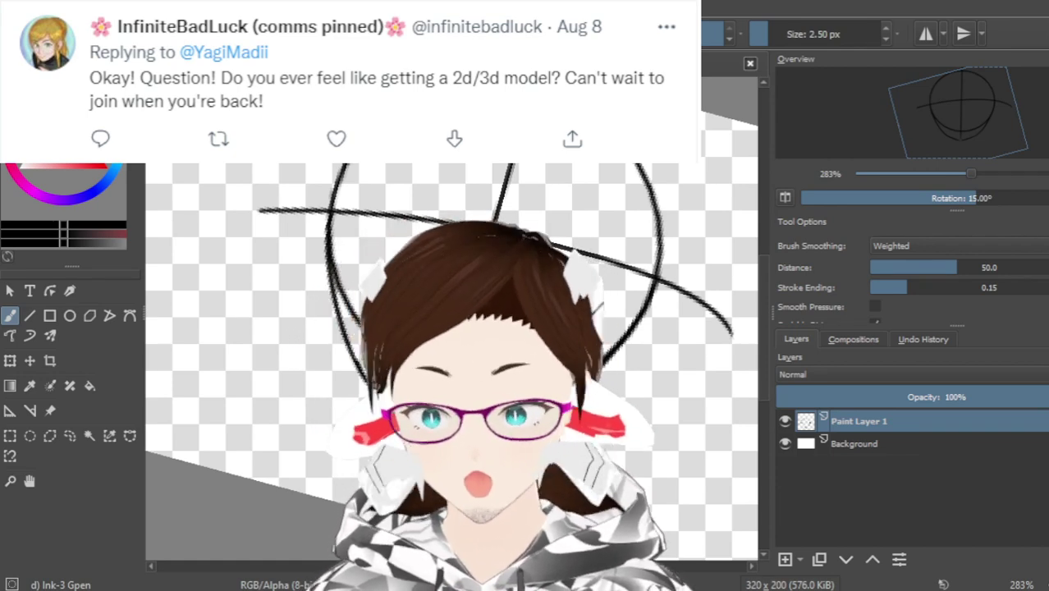
key(minus)
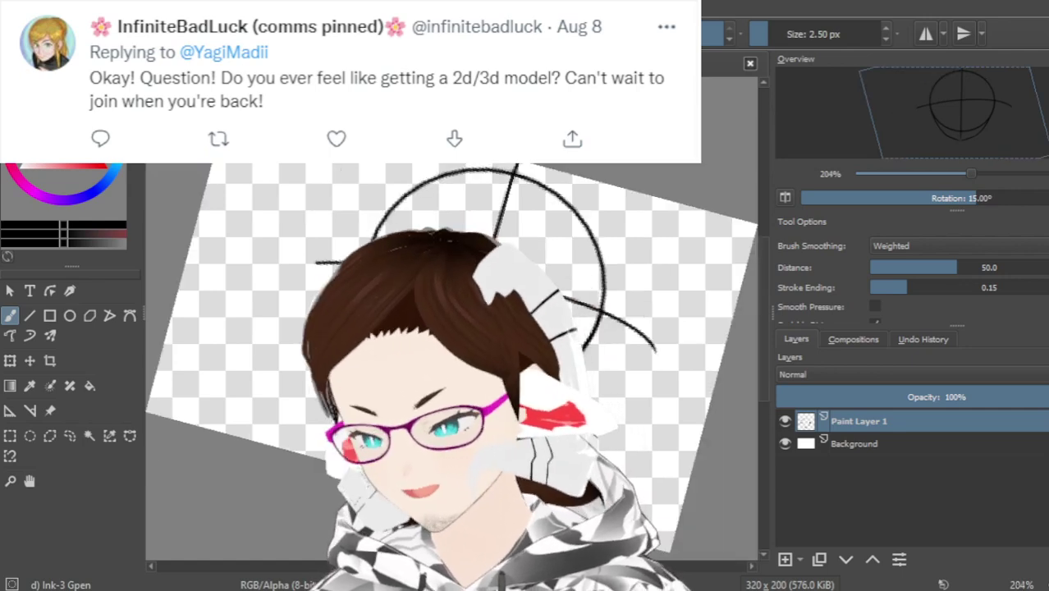
key(1)
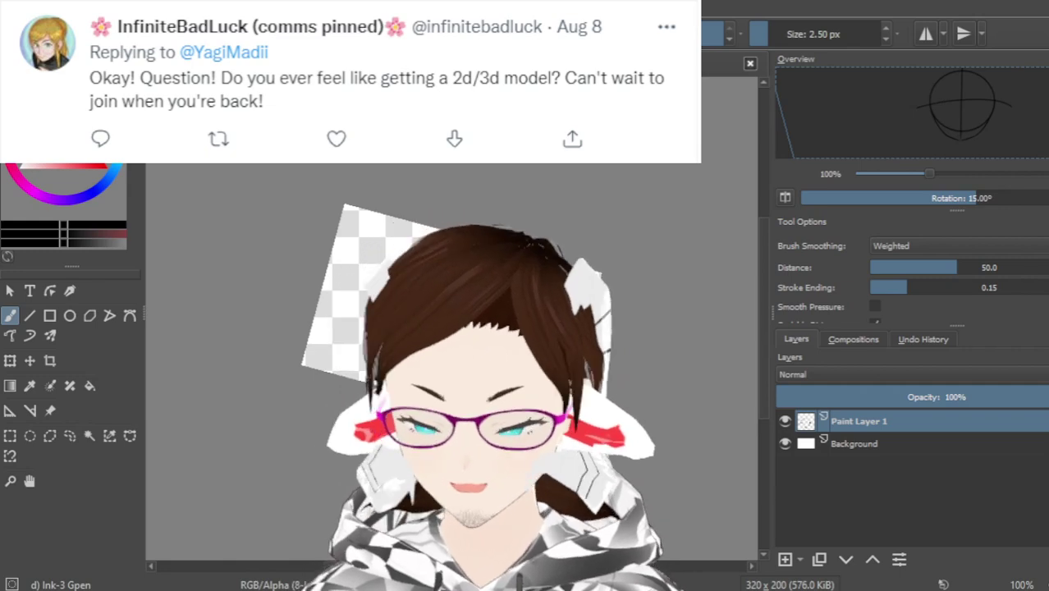
key(5)
key(4)
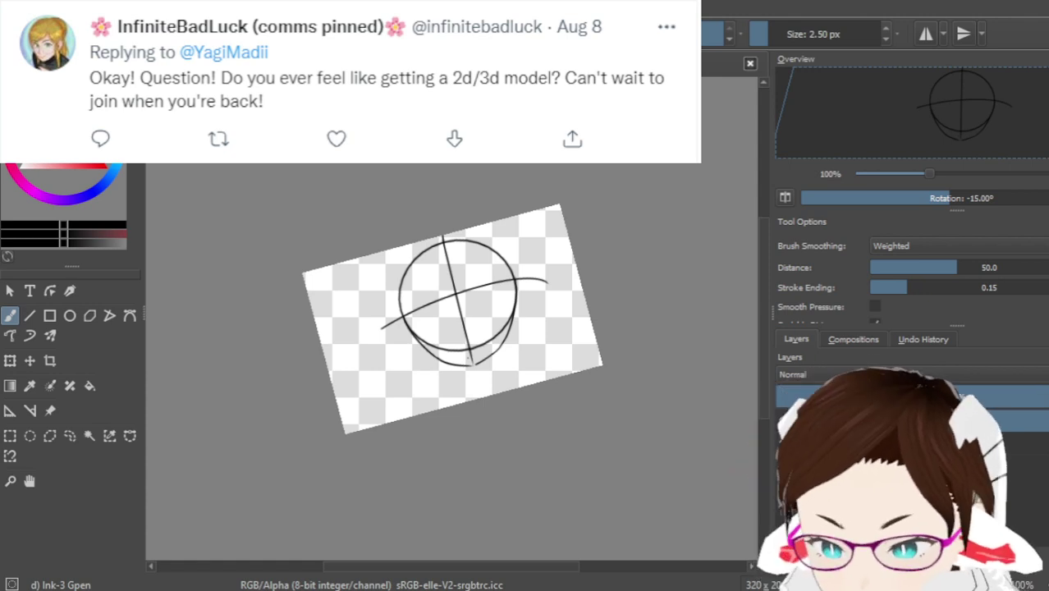
key(5)
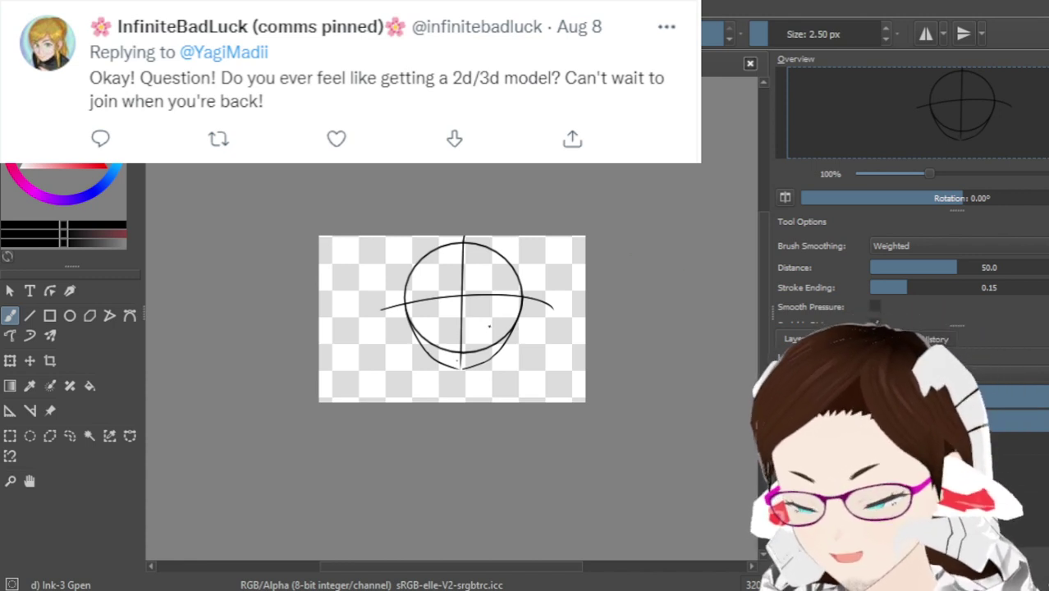
scroll(495, 341, up, 1)
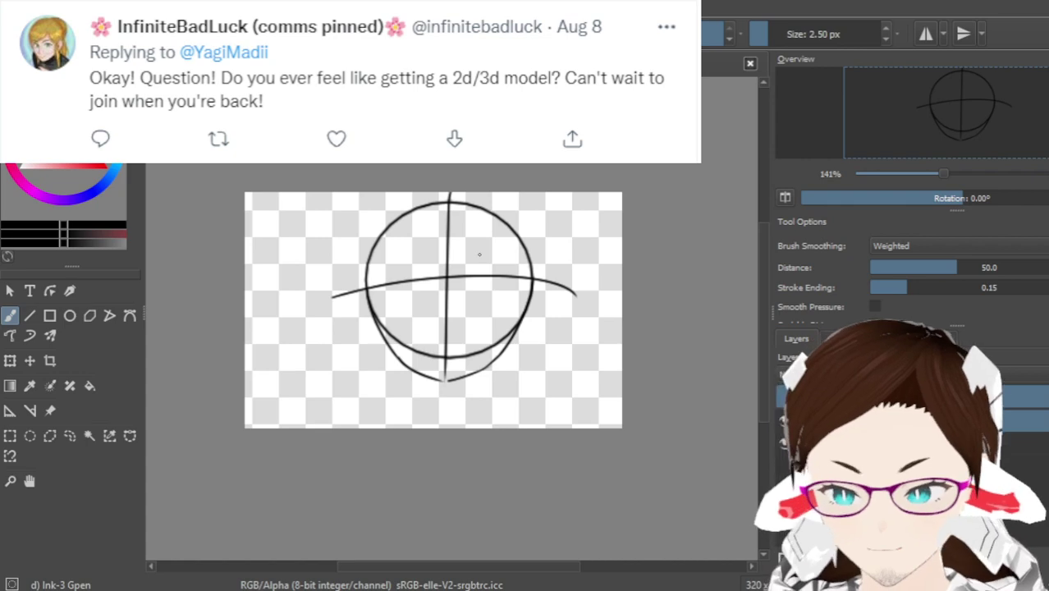
scroll(480, 254, up, 2)
scroll(481, 255, up, 1)
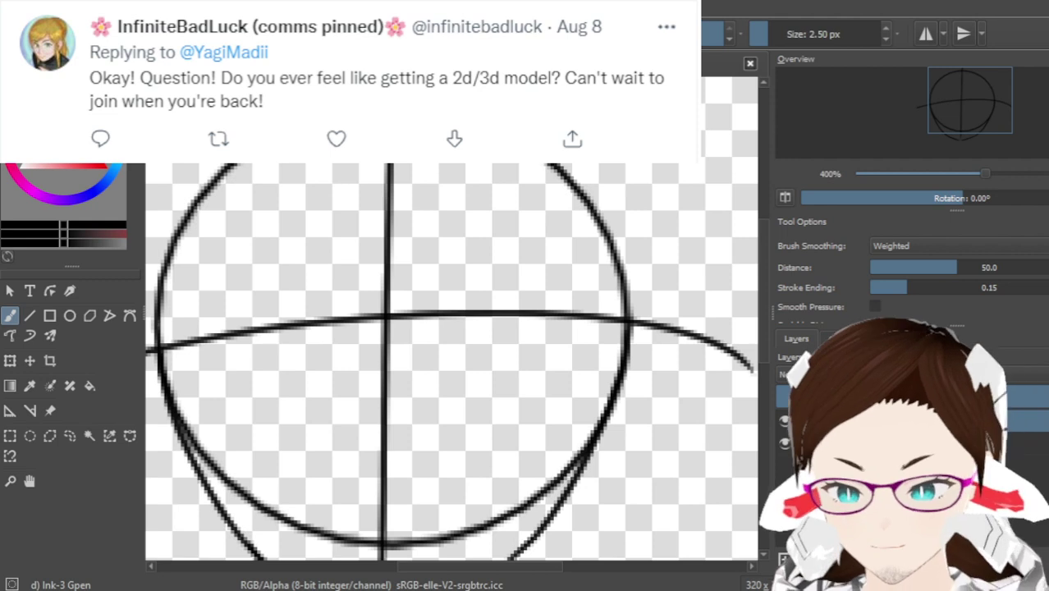
scroll(464, 346, down, 3)
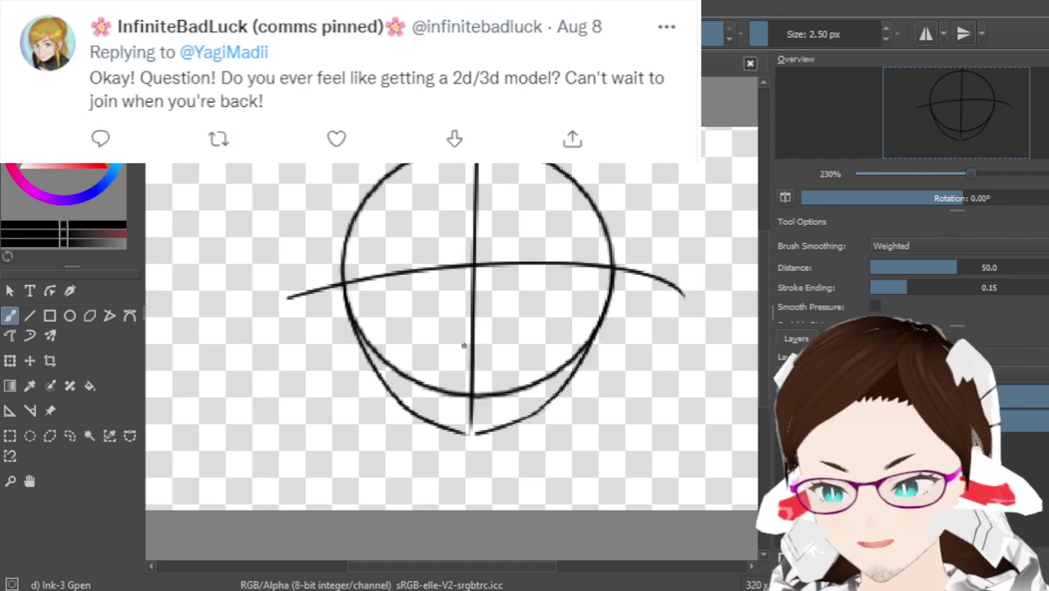
key(1)
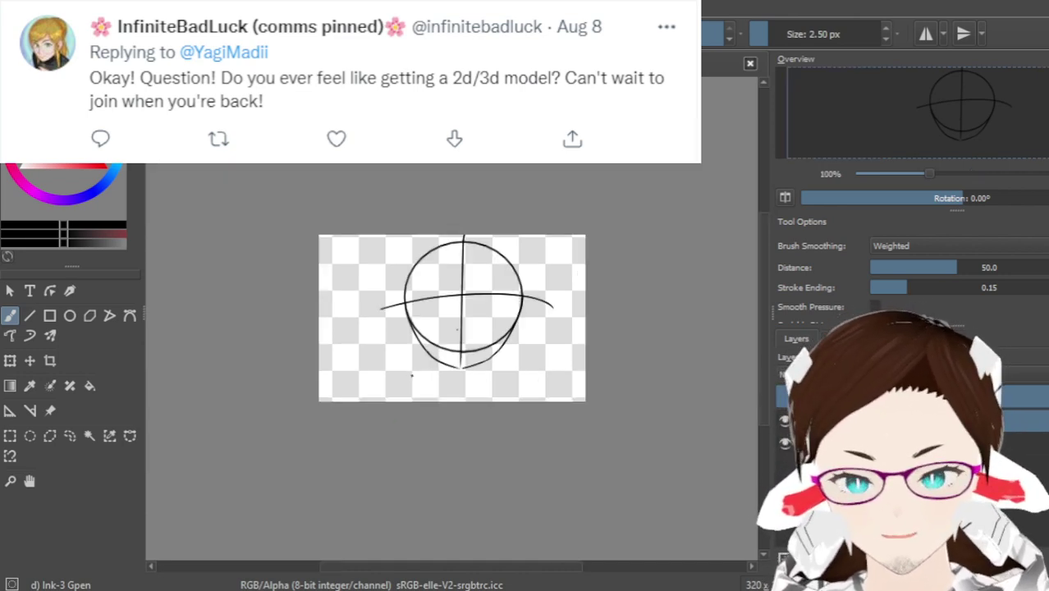
scroll(458, 329, up, 3)
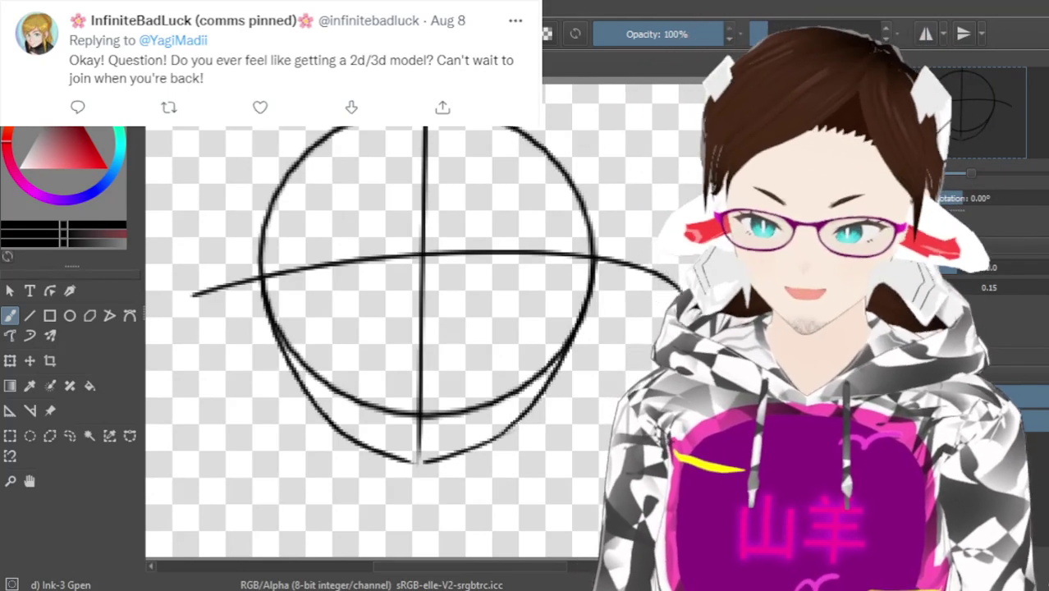
click(298, 282)
key(minus)
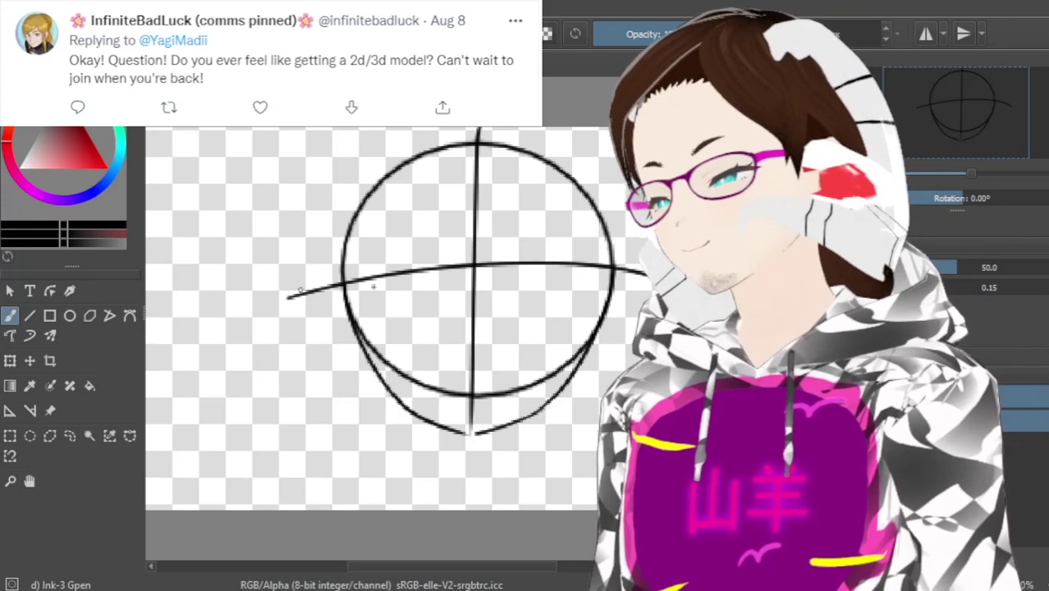
key(minus)
key(minus)
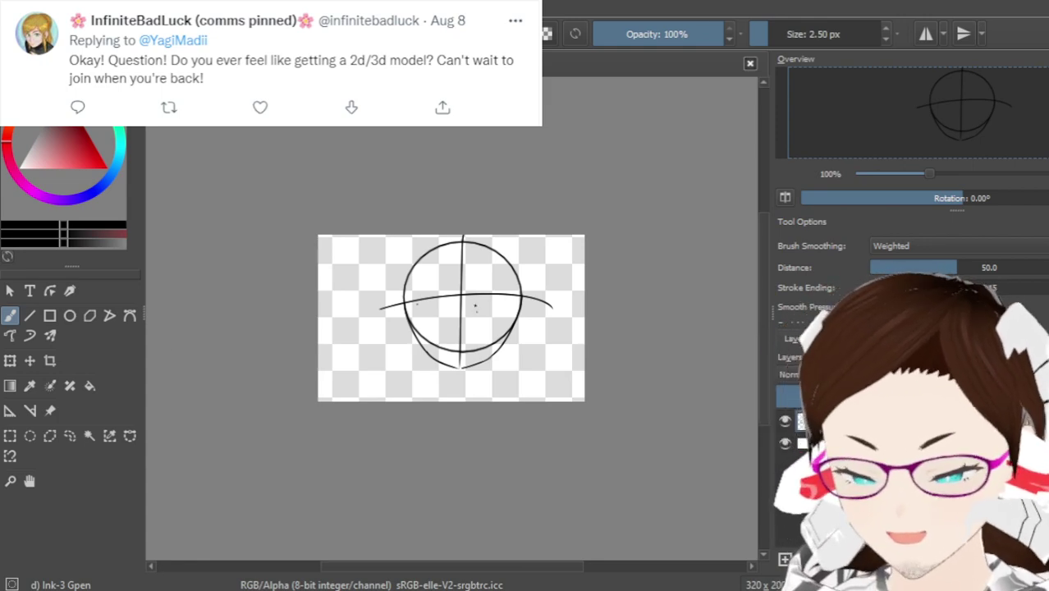
scroll(475, 306, up, 4)
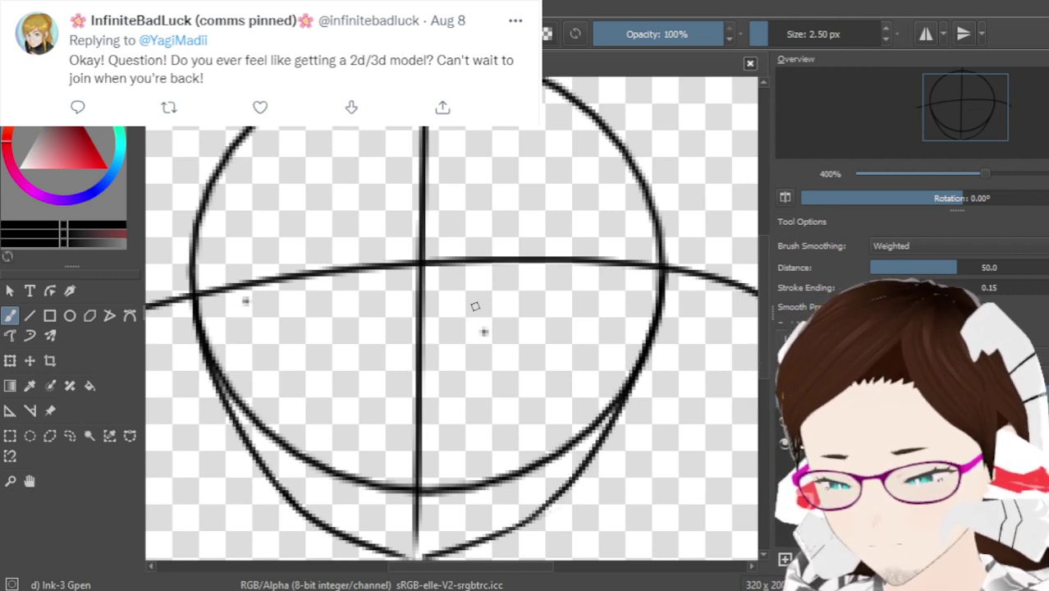
key(1)
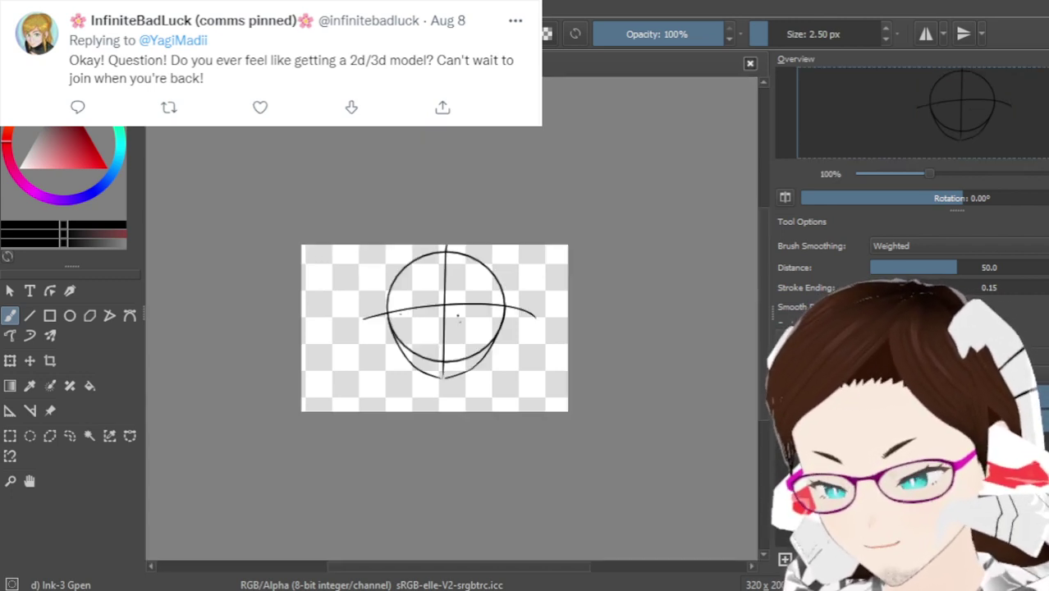
Try a short slanted stroke on each side of the vertical guideline where it crosses the horizontal one, and undo both strokes
scroll(441, 323, up, 3)
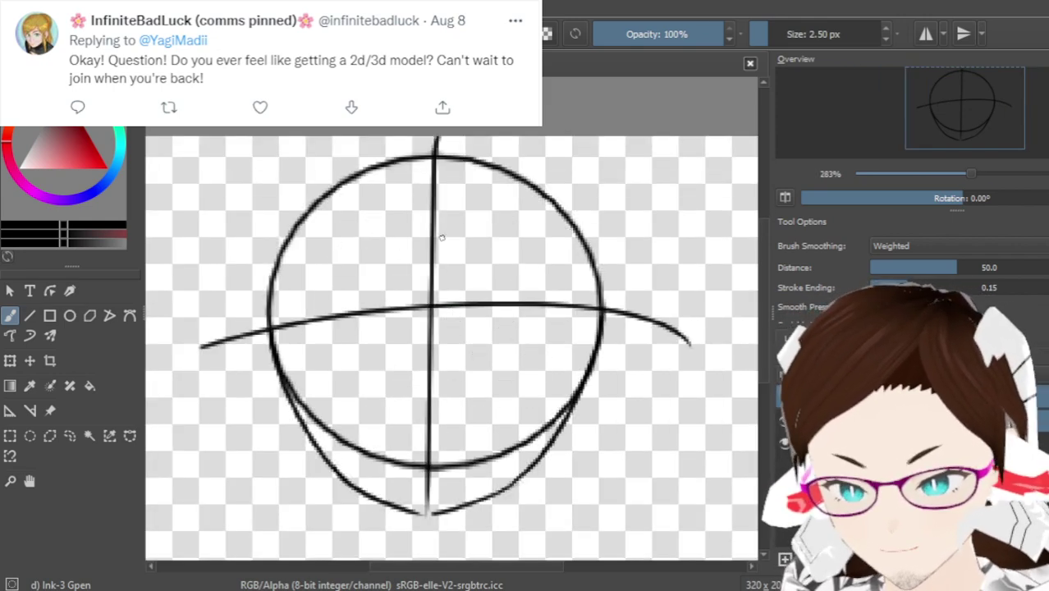
scroll(467, 239, down, 2)
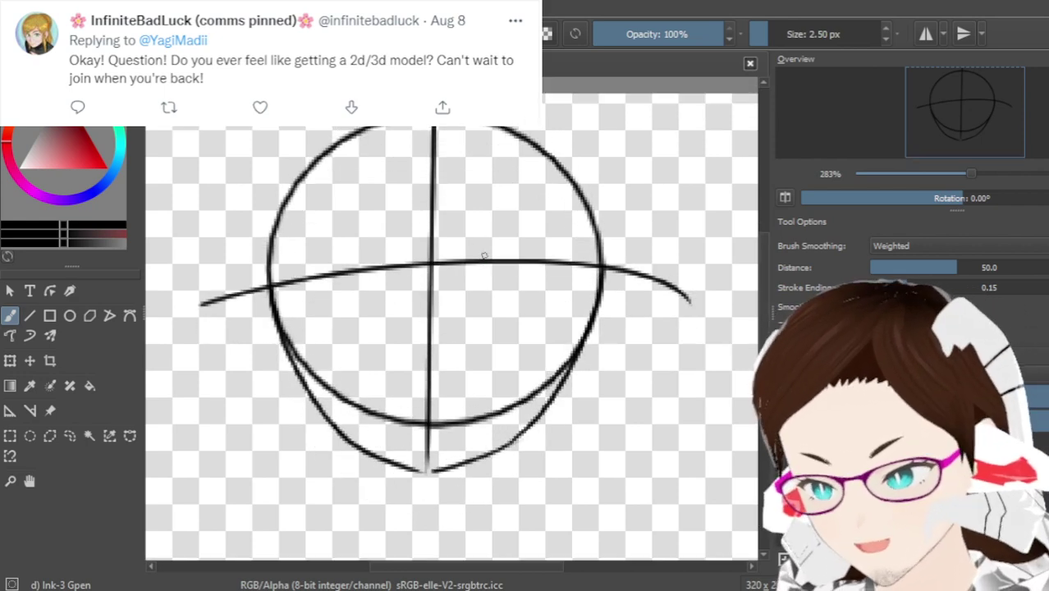
drag(470, 247, 452, 286)
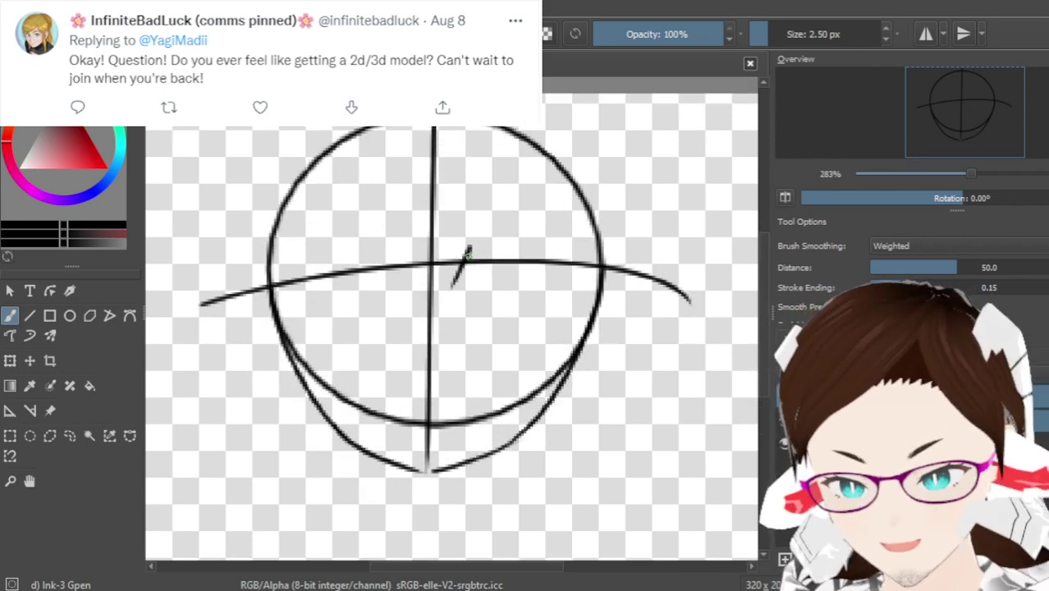
drag(392, 248, 404, 282)
key(ctrl+z)
key(ctrl+z)
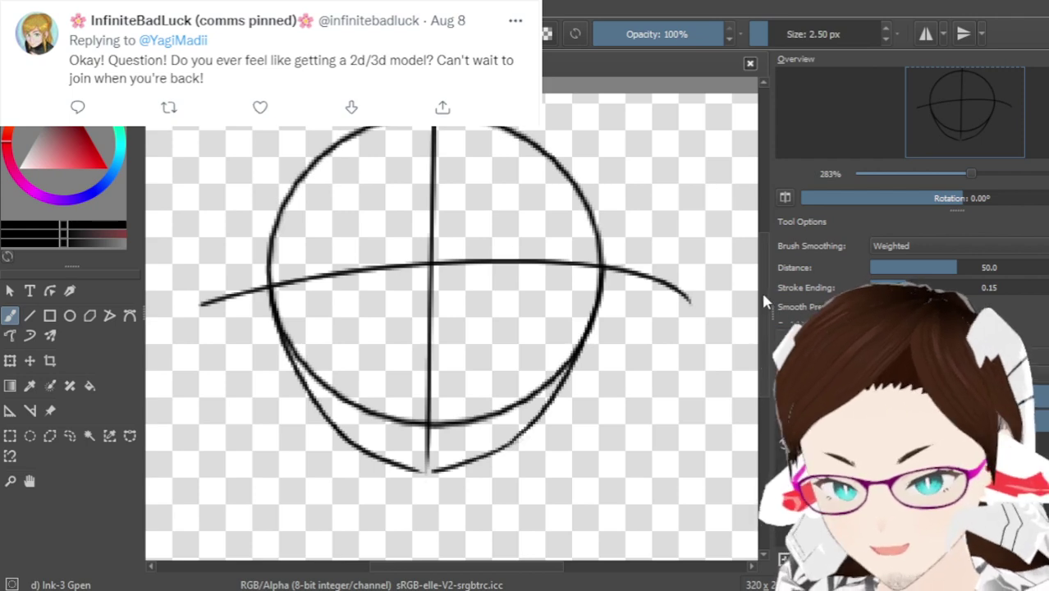
Try a pair of outward-curving neck lines down from both sides of the jaw, and undo both lines
scroll(761, 312, down, 2)
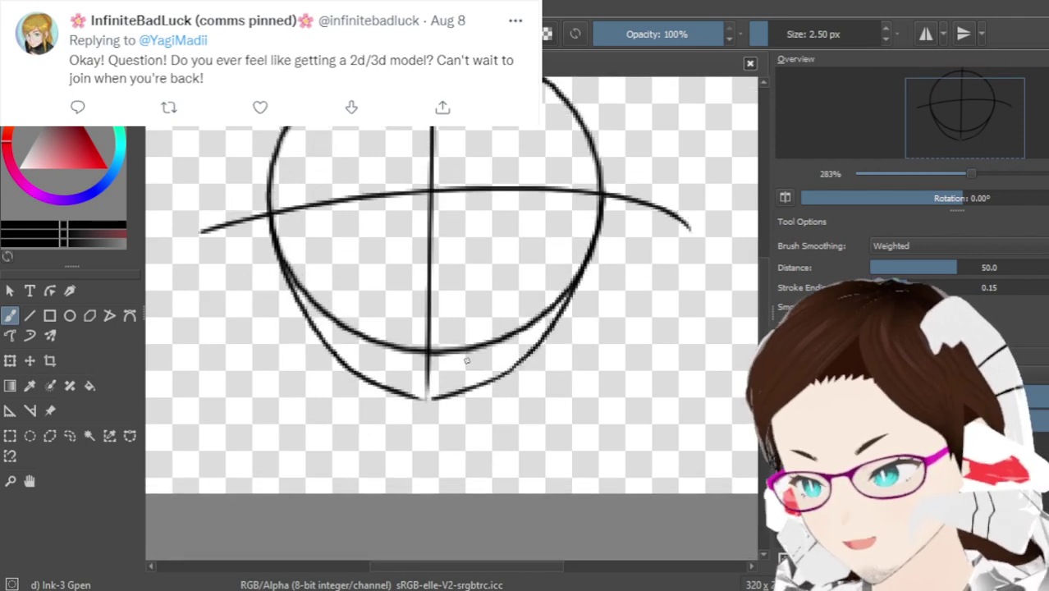
mouse_move(337, 365)
mouse_down()
mouse_move(351, 392)
mouse_move(313, 473)
mouse_up()
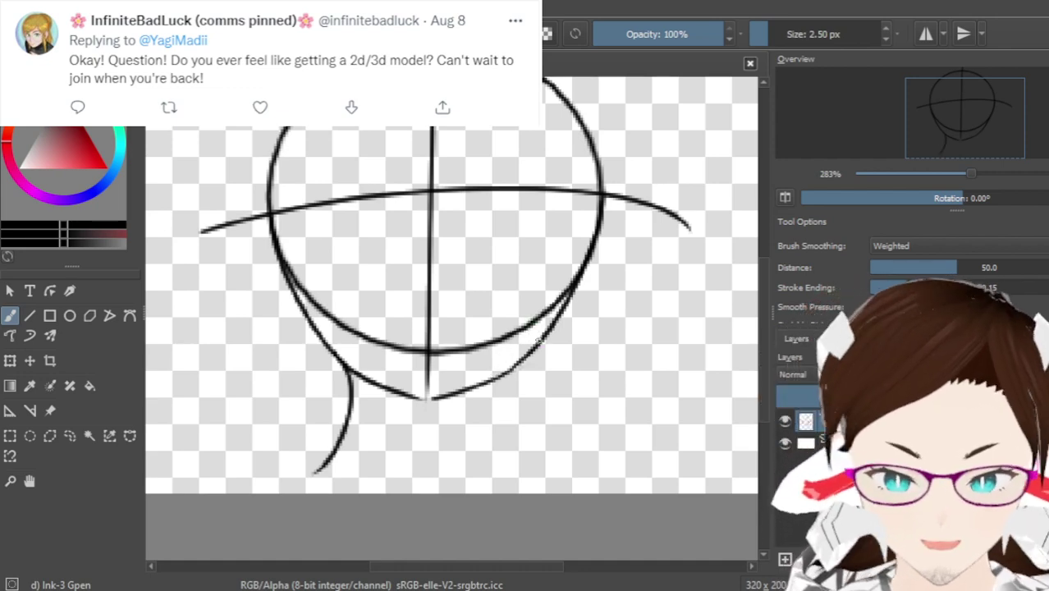
drag(536, 339, 578, 455)
key(ctrl+z)
drag(529, 362, 566, 450)
key(ctrl+z)
drag(507, 373, 567, 476)
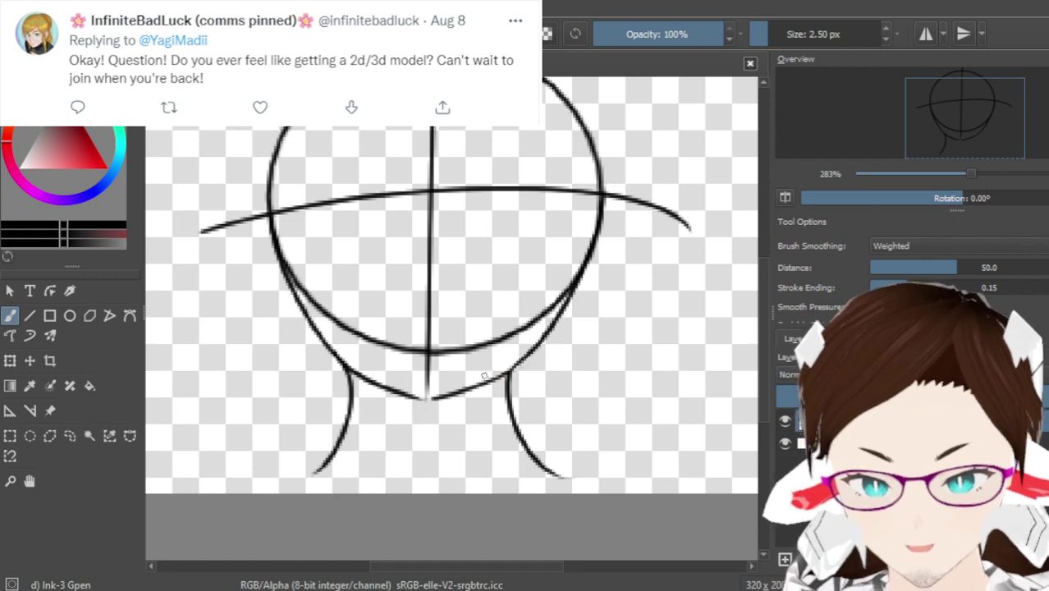
key(ctrl+z)
key(ctrl+z)
Draw an outward-curving neck line down from the left side of the jaw, undoing and redrawing an unsatisfactory stroke
drag(310, 324, 289, 460)
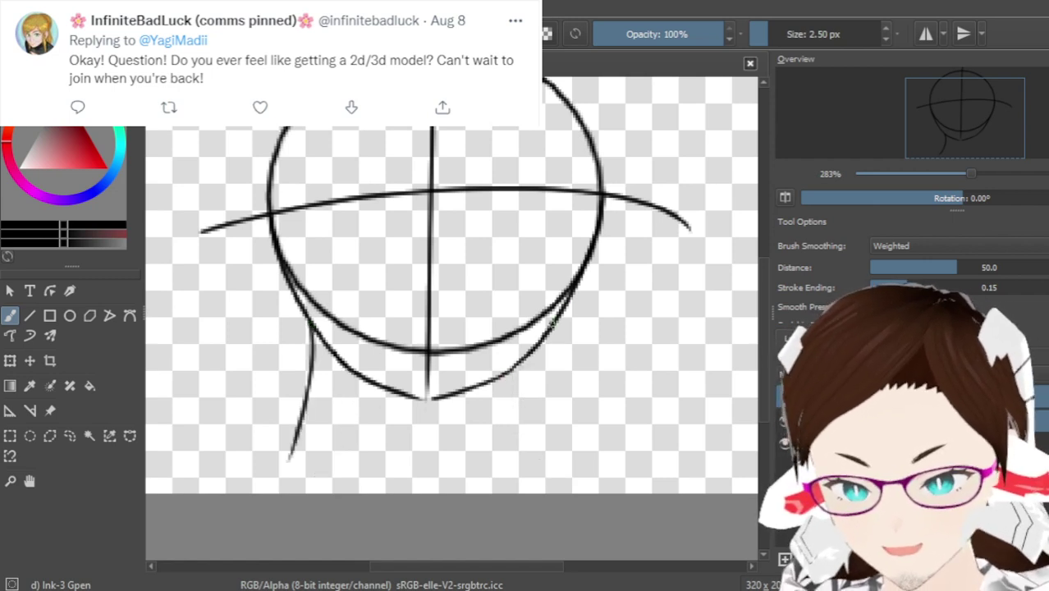
key(ctrl+z)
mouse_move(327, 345)
mouse_down()
mouse_move(315, 408)
mouse_move(283, 454)
mouse_up()
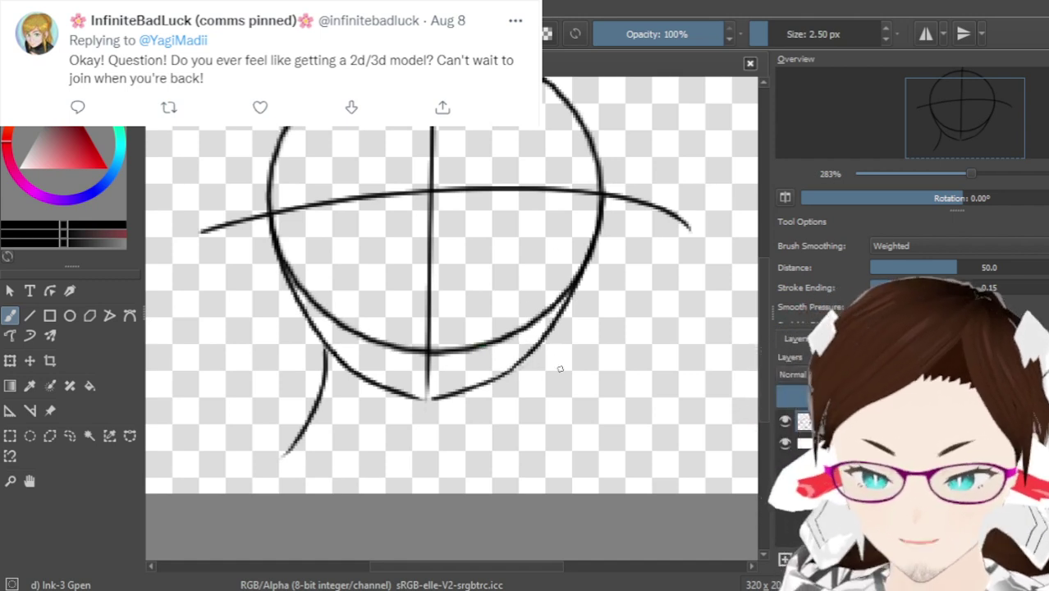
Try several outward-curving neck lines down from the right side of the jaw, and undo them together with the left neck line
drag(541, 345, 577, 487)
key(ctrl+z)
drag(525, 358, 575, 427)
key(ctrl+z)
drag(525, 355, 568, 431)
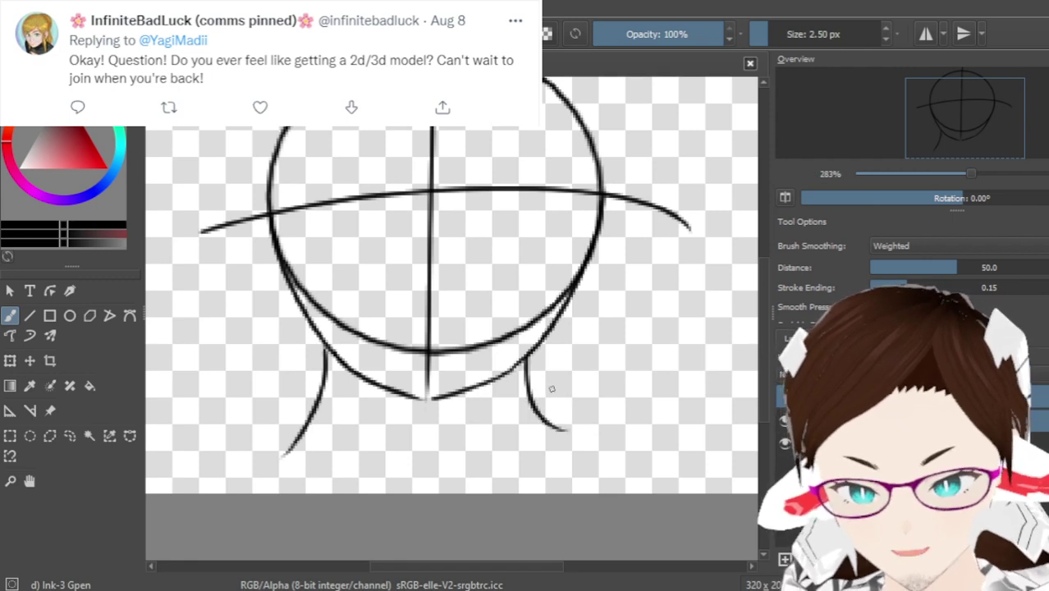
key(ctrl+z)
drag(519, 360, 552, 448)
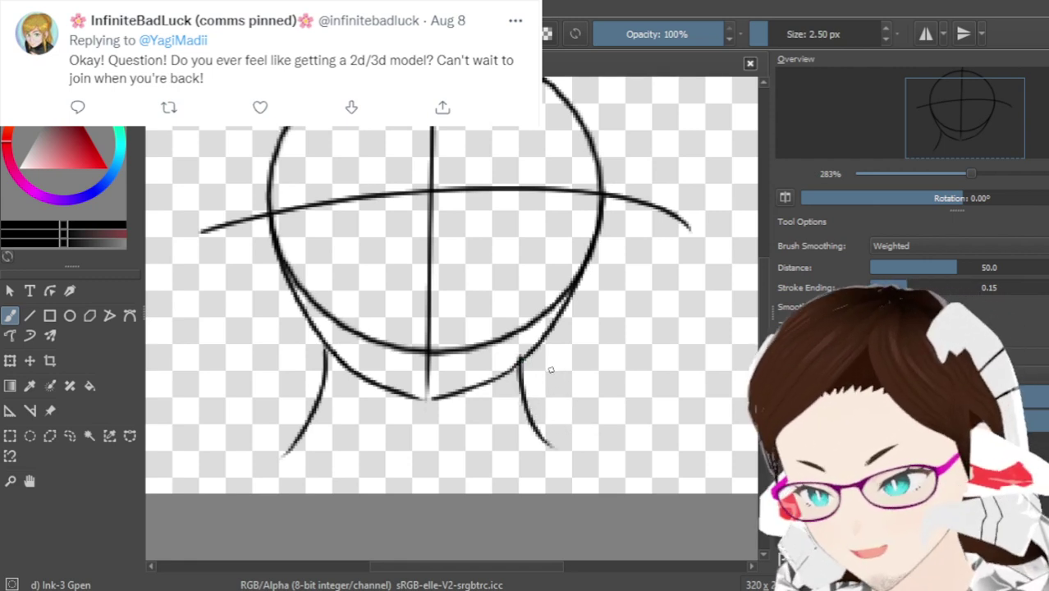
key(ctrl+z)
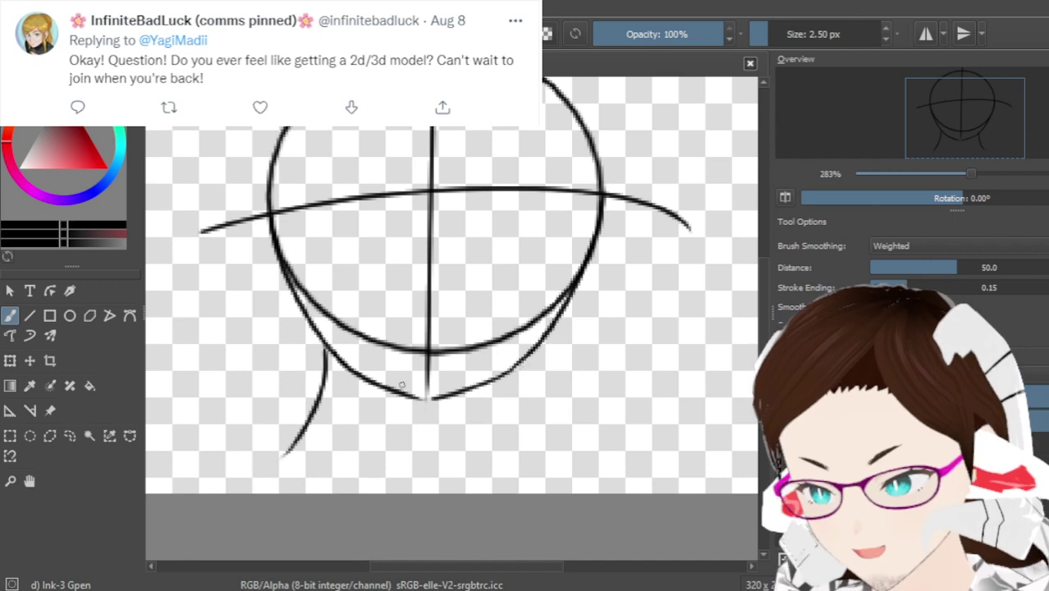
key(ctrl+z)
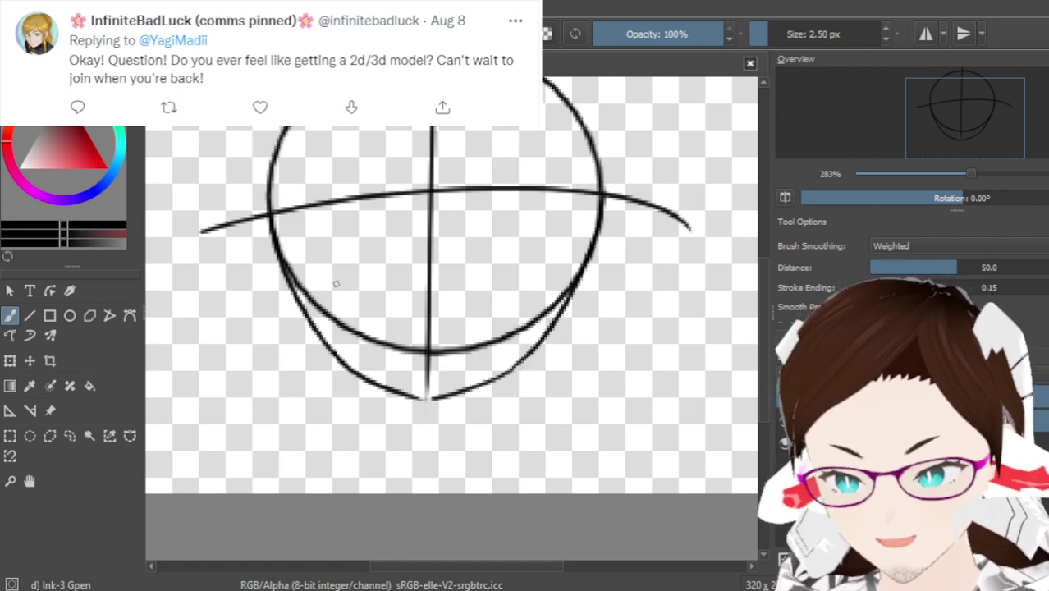
Try new neck lines starting nearer the chin on both sides of the jaw, and undo all of them
drag(305, 304, 250, 419)
key(ctrl+z)
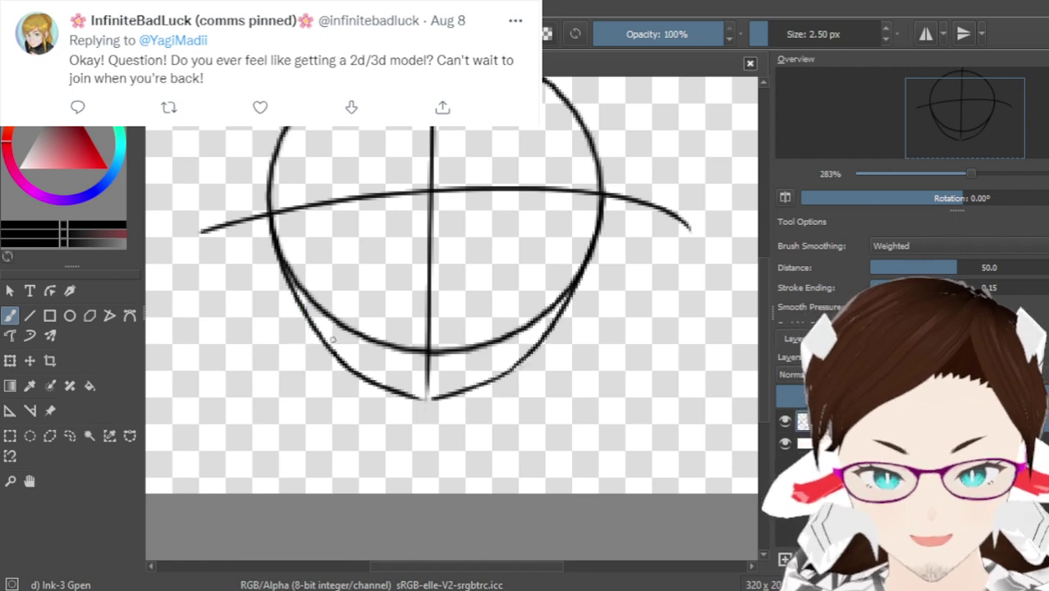
drag(338, 361, 296, 447)
key(ctrl+z)
drag(343, 360, 281, 480)
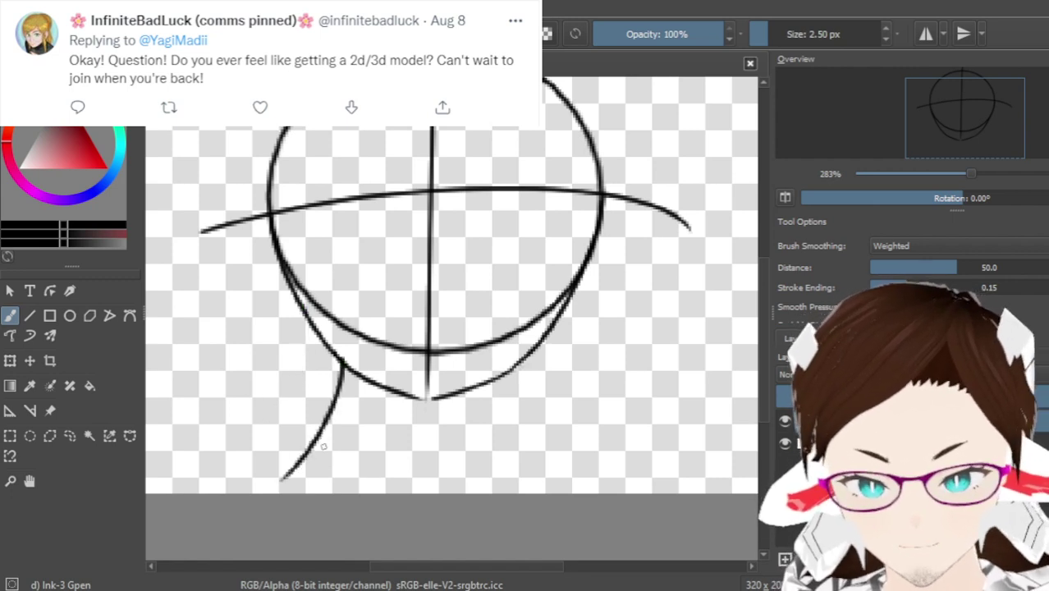
key(ctrl+z)
drag(338, 361, 291, 493)
drag(519, 368, 564, 466)
key(ctrl+z)
key(ctrl+z)
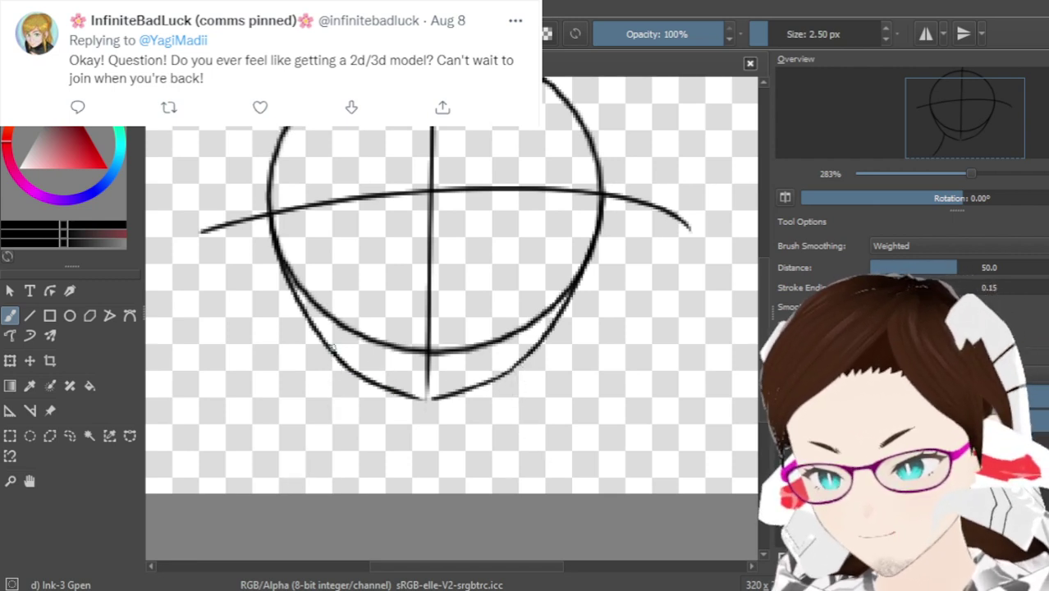
Draw an outward-curving neck line down from the left jaw line, undoing and redrawing unsatisfactory strokes
drag(332, 354, 277, 458)
key(ctrl+z)
drag(346, 370, 311, 453)
key(ctrl+z)
drag(340, 359, 284, 471)
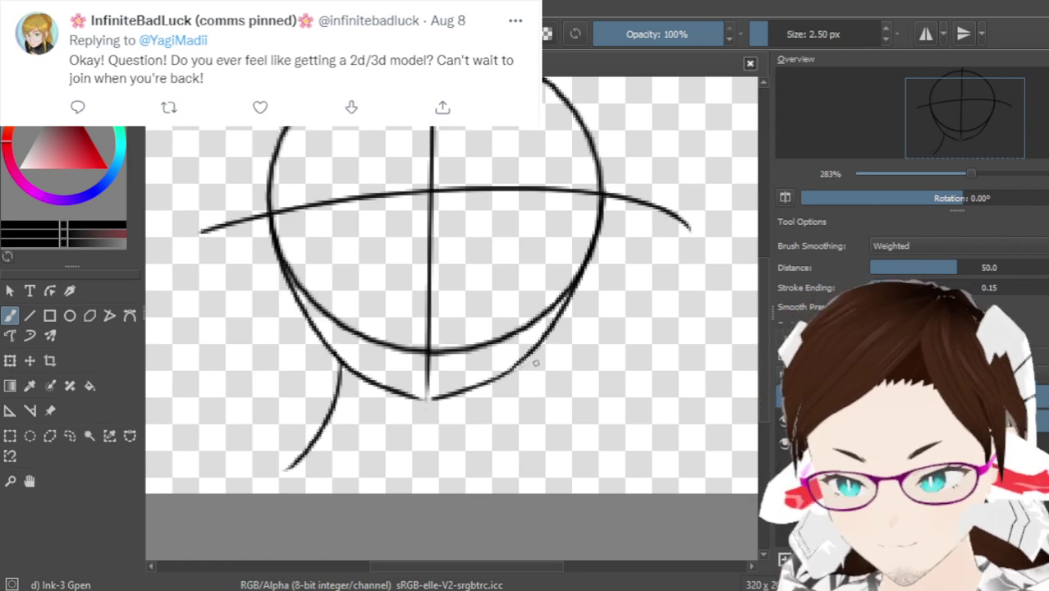
Draw a matching outward-curving neck line down from the right jaw line near the chin, undoing and redrawing unsatisfactory strokes
mouse_move(525, 360)
mouse_down()
mouse_move(536, 427)
mouse_move(570, 457)
mouse_up()
key(ctrl+z)
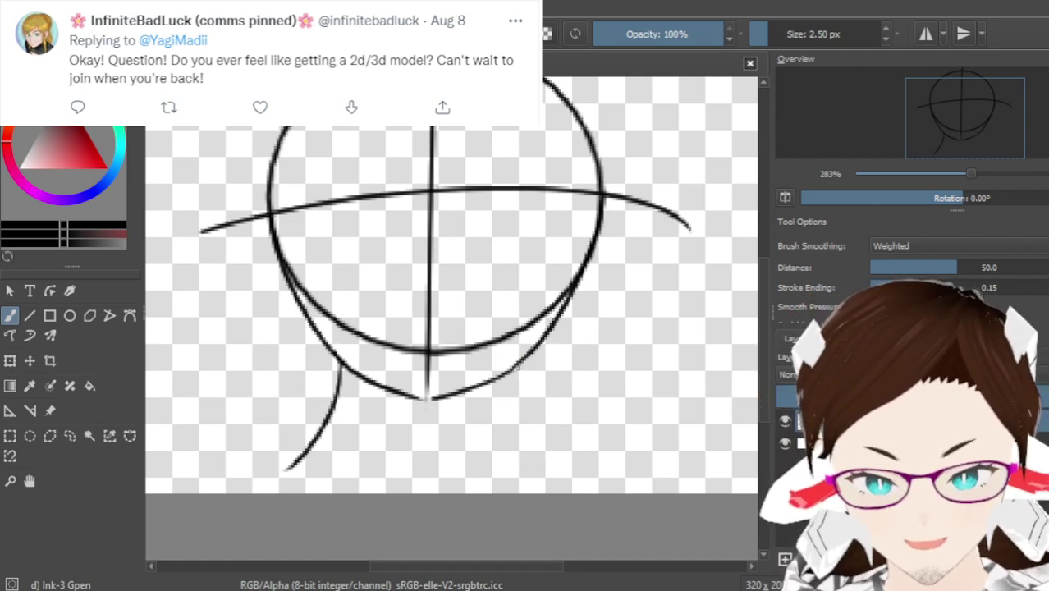
drag(515, 367, 587, 460)
key(ctrl+z)
drag(516, 368, 552, 438)
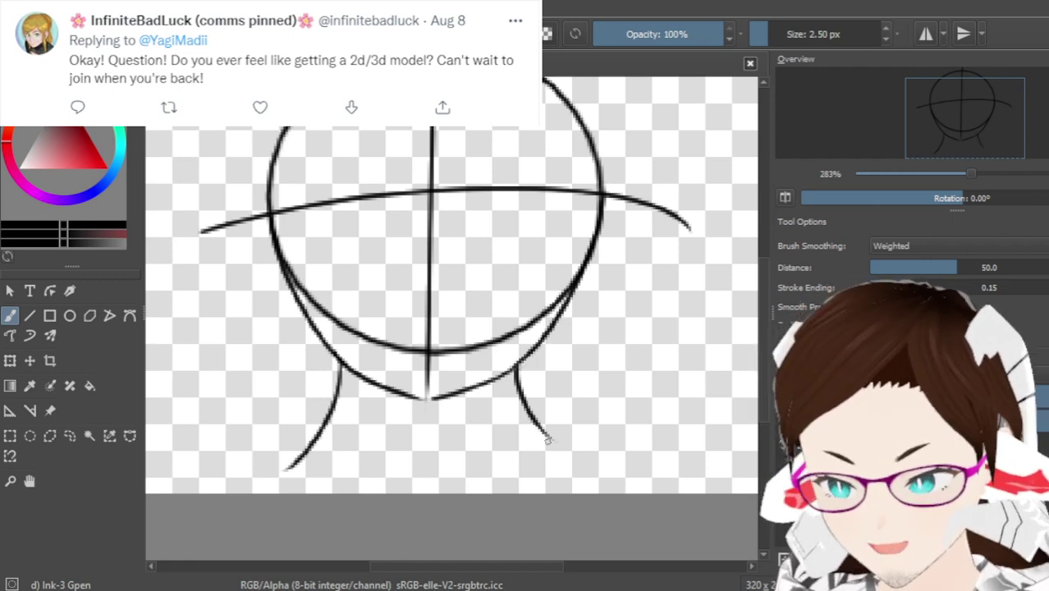
key(ctrl+z)
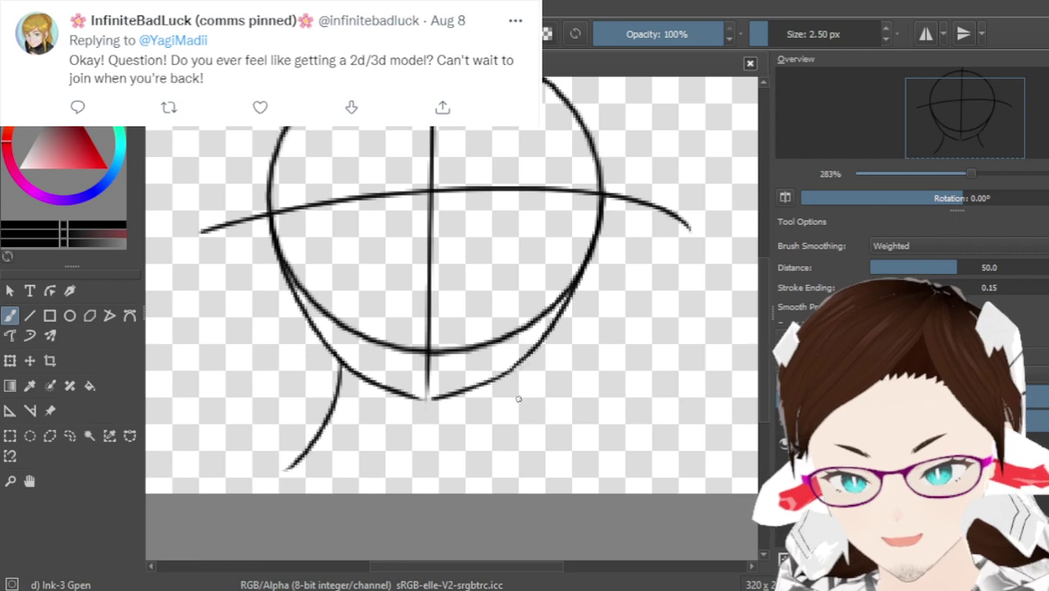
drag(510, 369, 551, 471)
key(ctrl+z)
drag(509, 372, 551, 455)
key(ctrl+z)
mouse_move(509, 371)
mouse_down()
mouse_move(521, 433)
mouse_move(547, 471)
mouse_up()
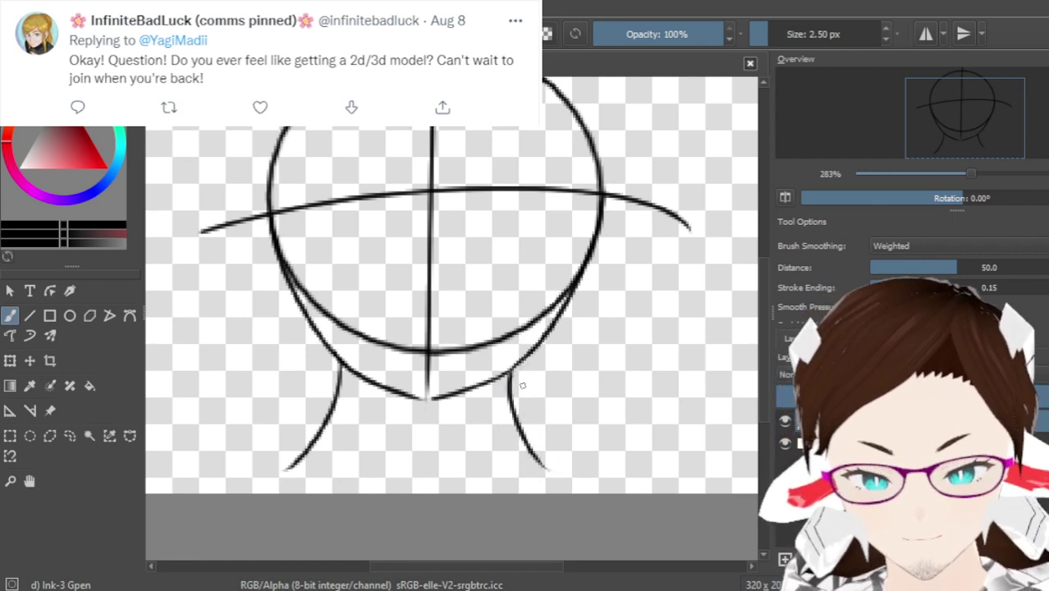
Sketch the right ear beside the head with a short arched top and a long outer edge crossing the horizontal guideline
scroll(539, 291, up, 3)
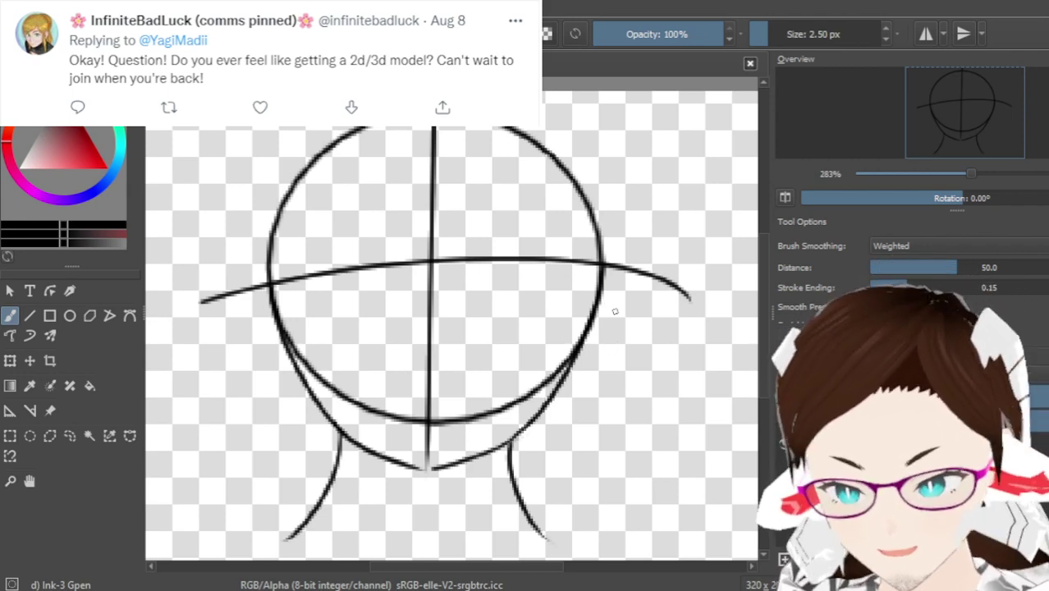
mouse_move(611, 267)
mouse_down()
mouse_move(605, 229)
mouse_move(586, 329)
mouse_up()
key(ctrl+z)
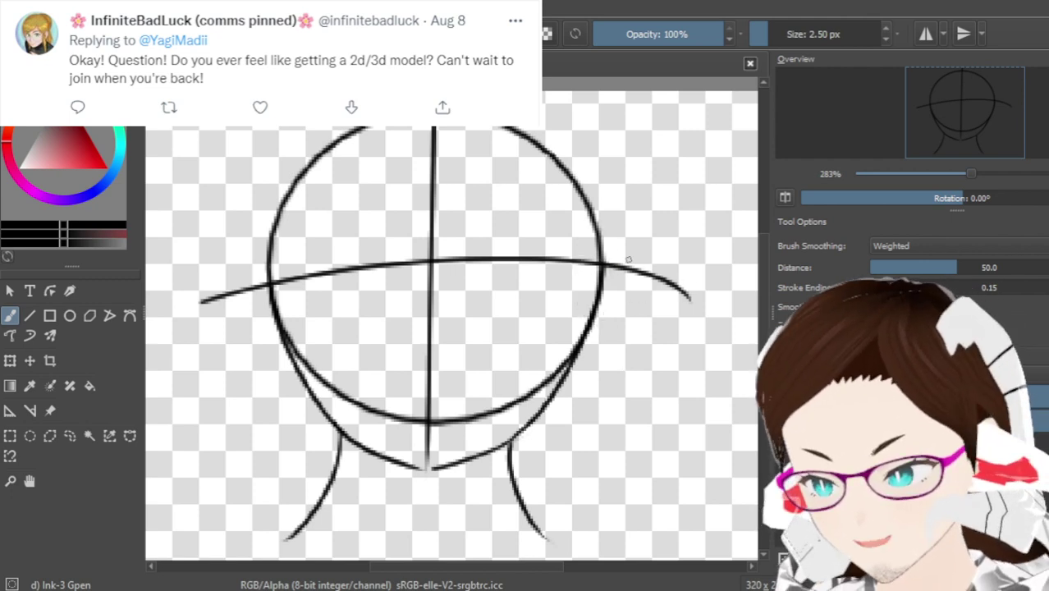
mouse_move(602, 211)
mouse_down()
mouse_move(625, 234)
mouse_move(631, 204)
mouse_move(657, 212)
mouse_move(634, 392)
mouse_up()
key(ctrl+z)
key(ctrl+z)
key(ctrl+z)
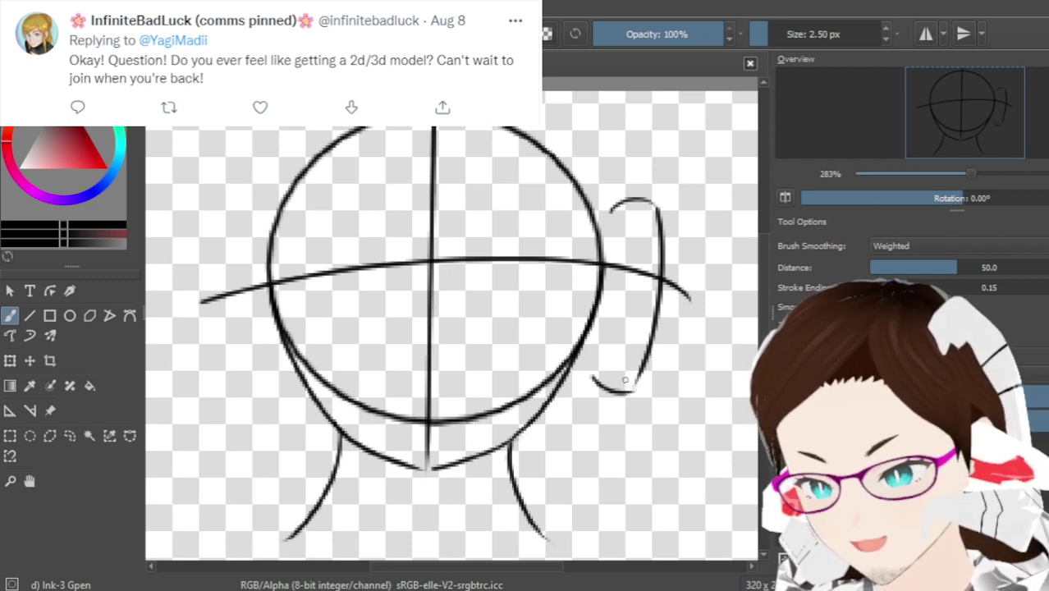
Redraw the short bottom curve of the right ear so that it joins the lower end of the outer edge
key(ctrl+z)
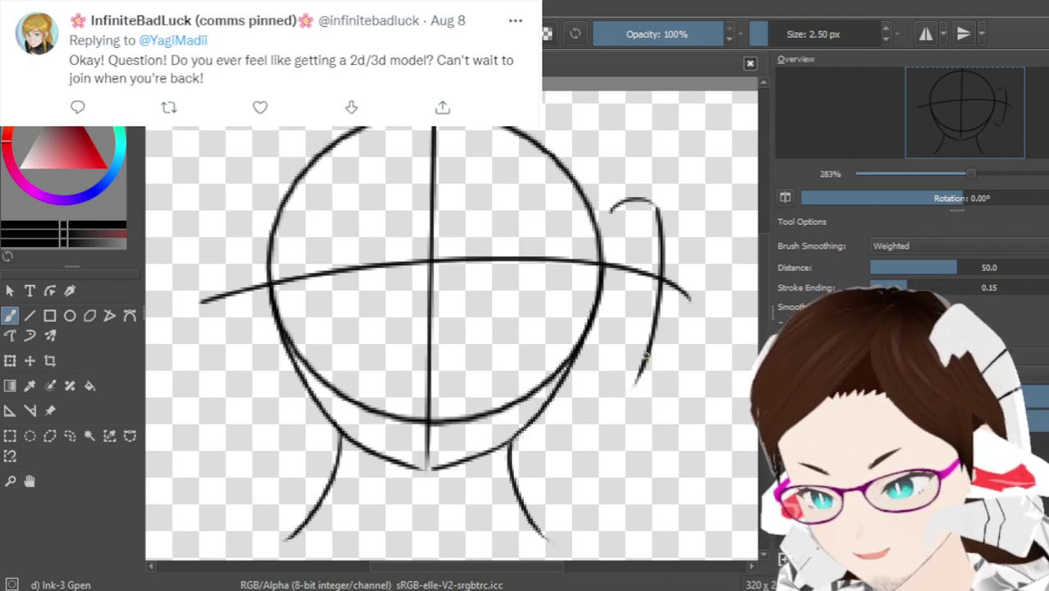
drag(602, 374, 646, 369)
key(ctrl+z)
key(ctrl+z)
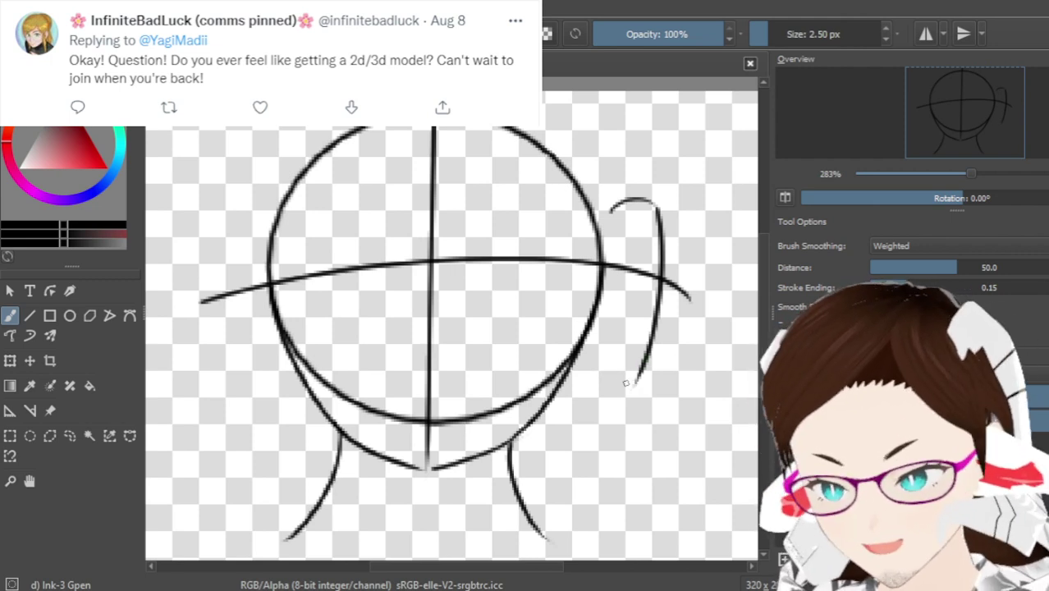
key(ctrl+z)
key(ctrl+shift+z)
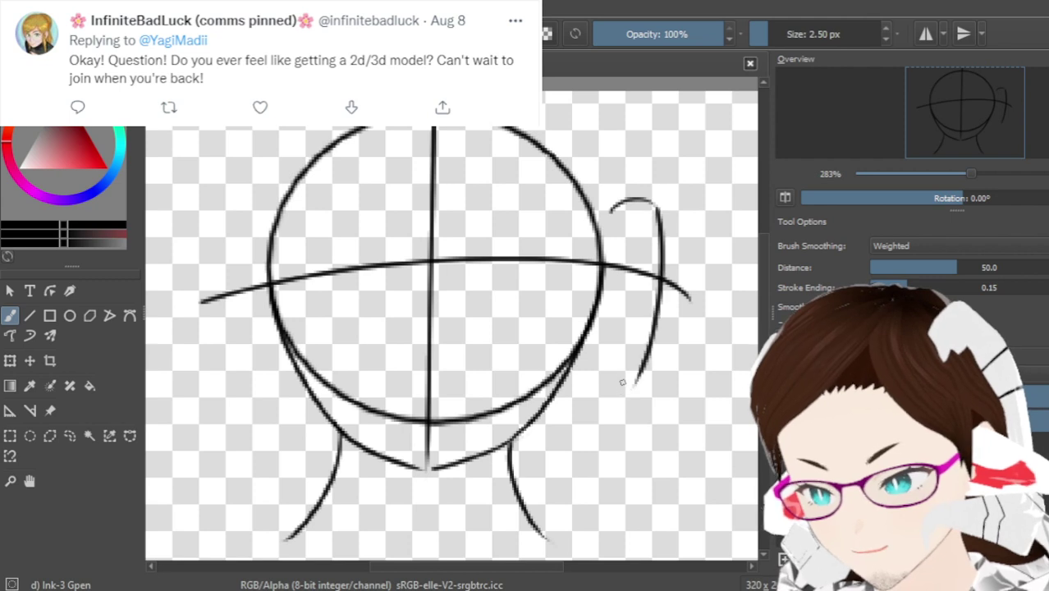
drag(607, 376, 640, 378)
key(ctrl+z)
key(ctrl+z)
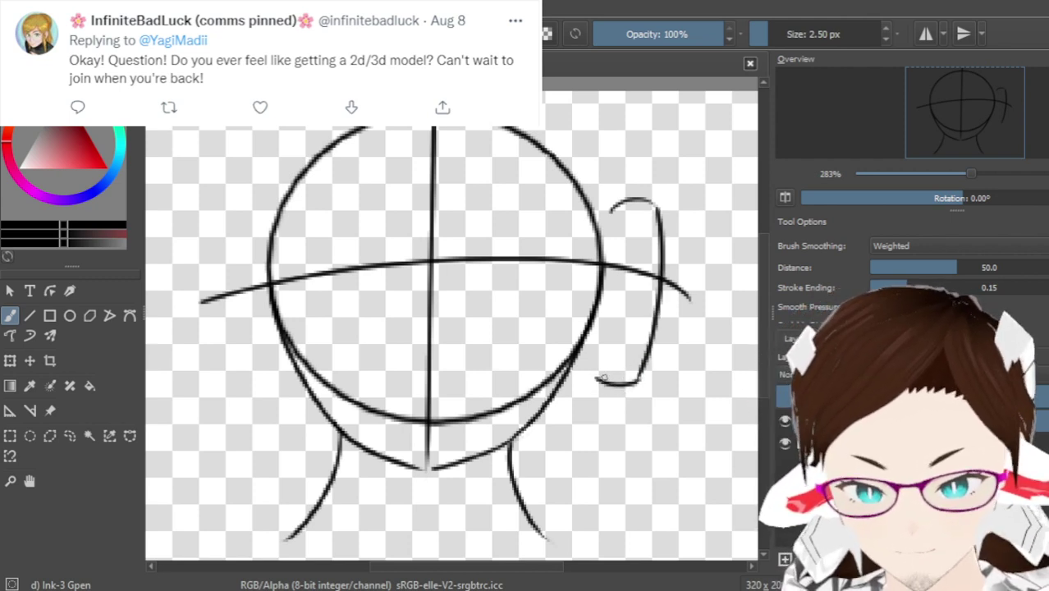
Try short marks for the top and bottom of the left ear, and undo both marks
drag(477, 566, 446, 559)
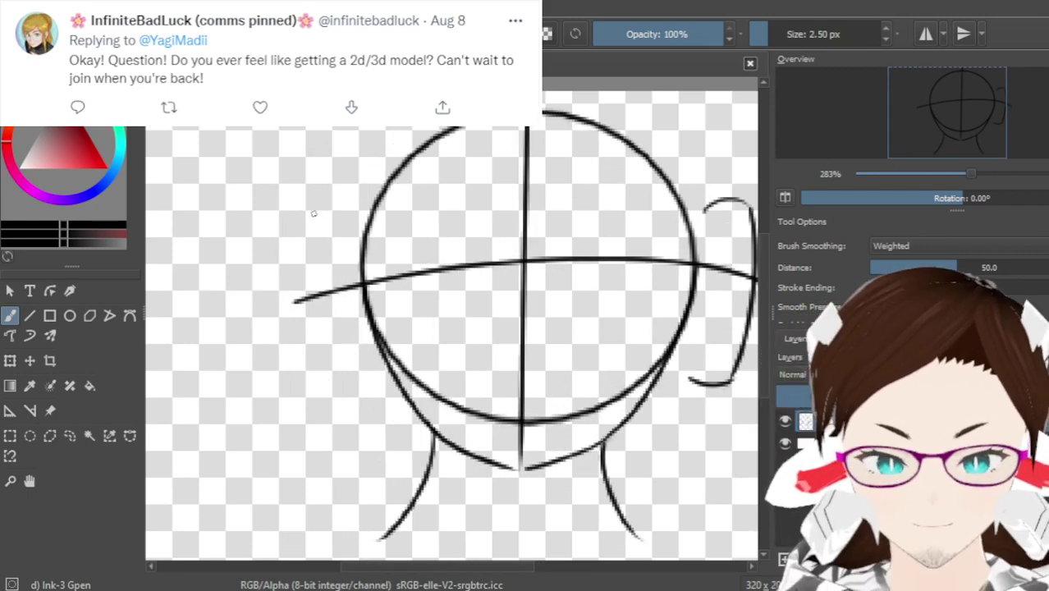
drag(311, 215, 349, 212)
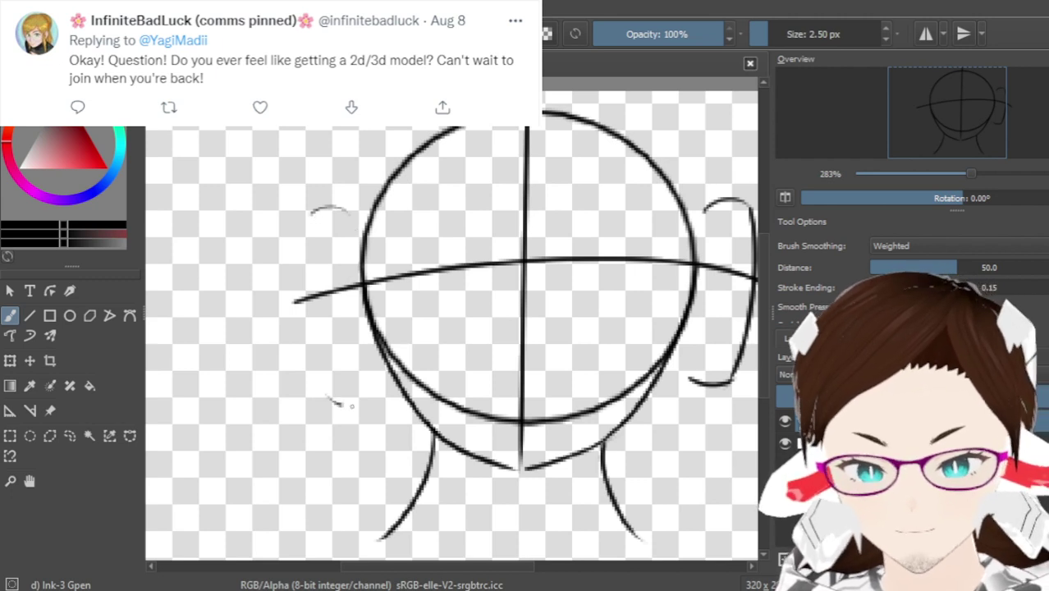
drag(320, 403, 373, 400)
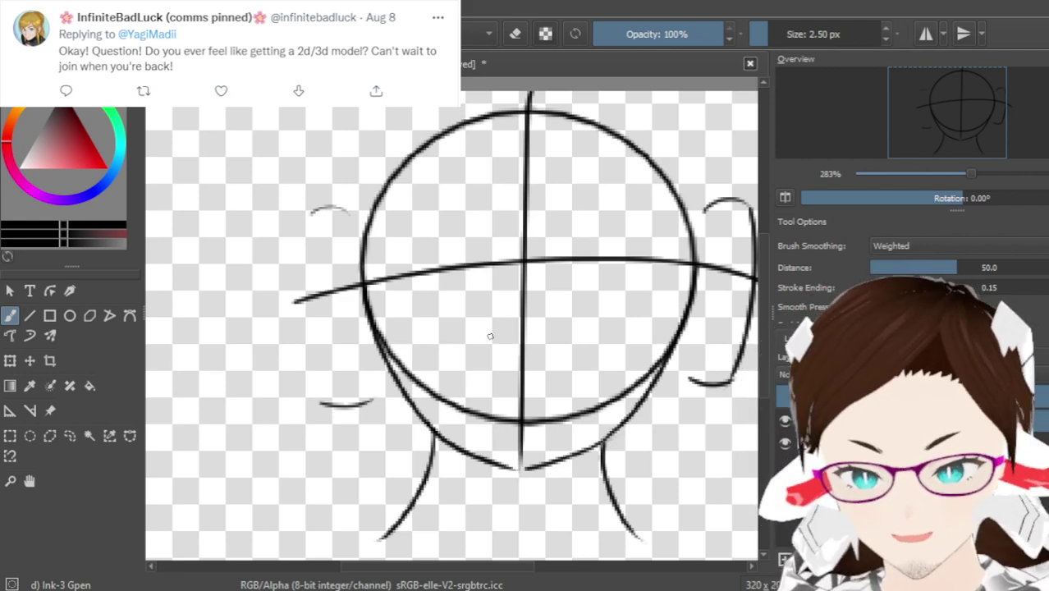
key(ctrl+z)
key(ctrl+z)
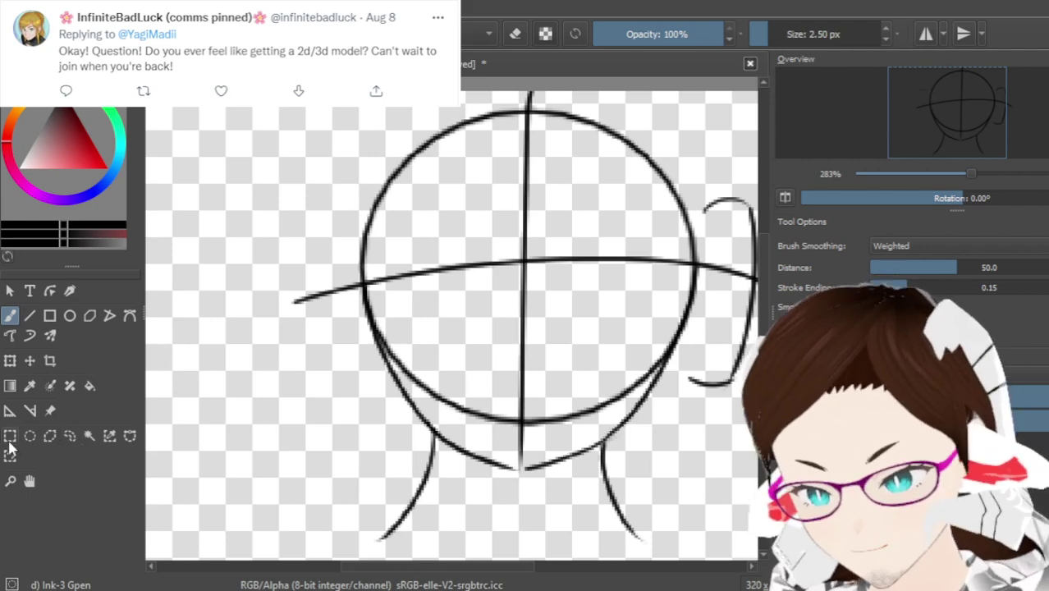
Select the right ear with a freehand outline, place a copy of it left of the head and flip the copy horizontally
click(70, 436)
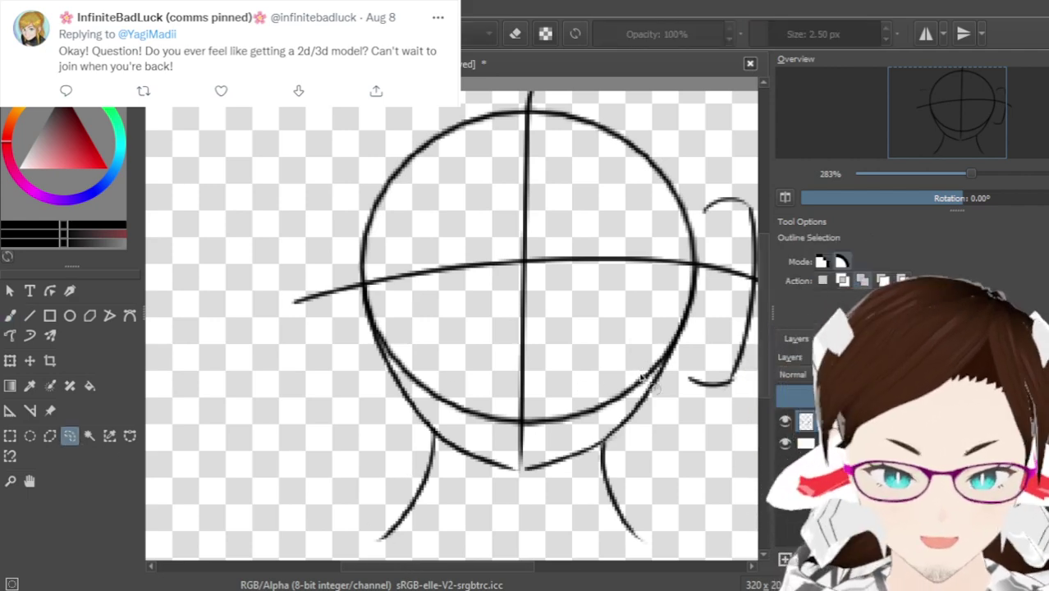
scroll(484, 570, right, 3)
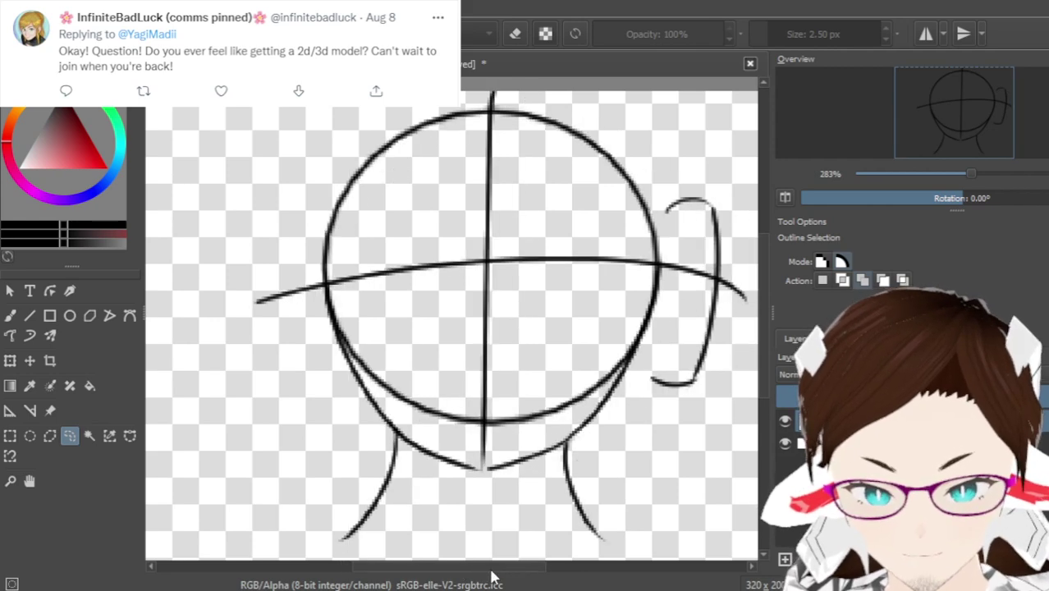
mouse_move(543, 392)
mouse_down()
mouse_move(567, 298)
mouse_move(559, 214)
mouse_move(577, 177)
mouse_move(660, 249)
mouse_move(629, 399)
mouse_move(548, 402)
mouse_up()
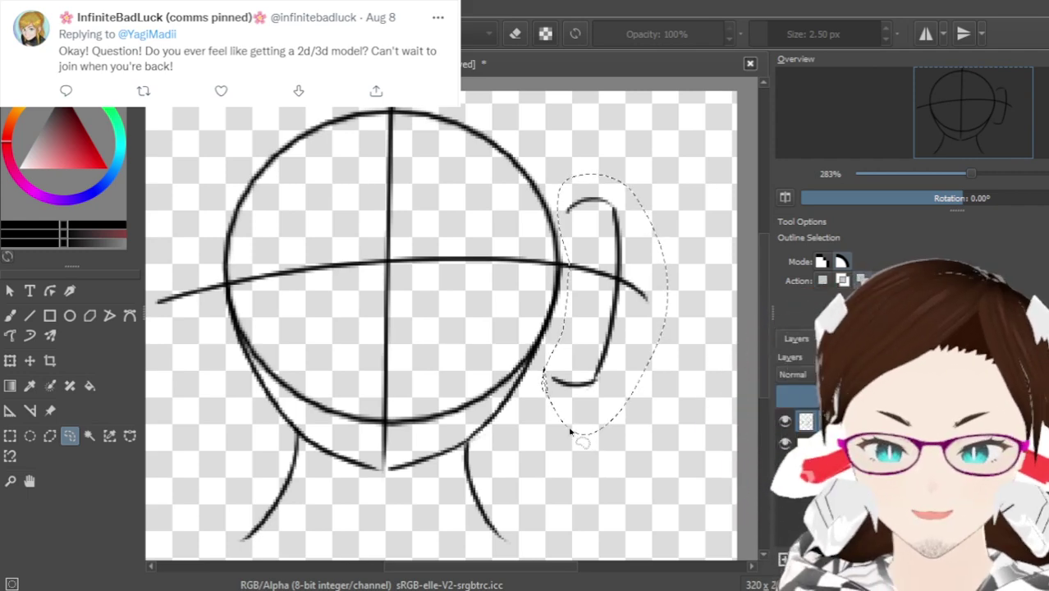
click(10, 360)
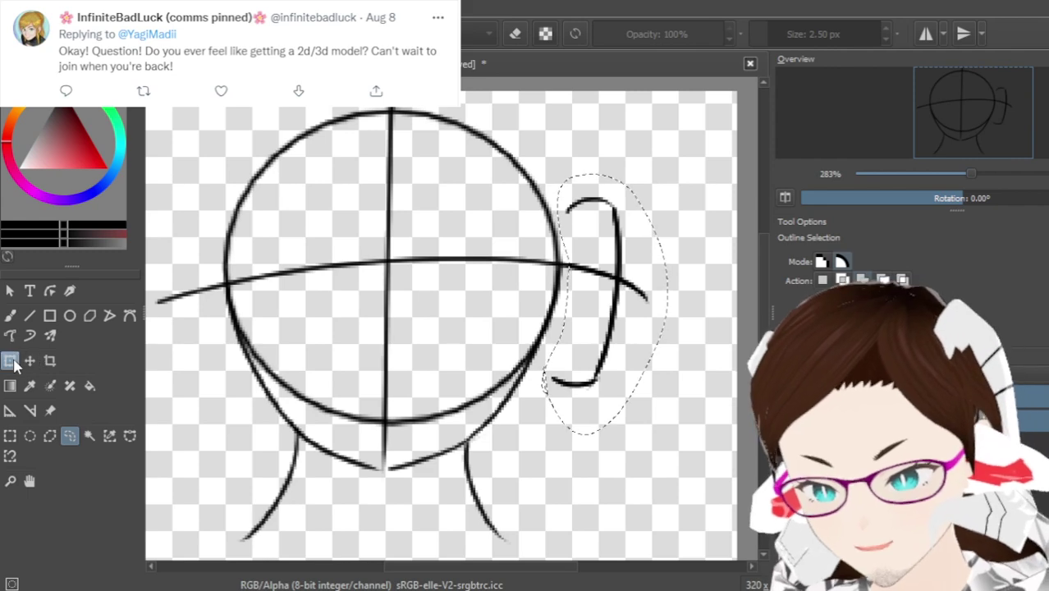
drag(435, 566, 409, 573)
drag(686, 374, 248, 378)
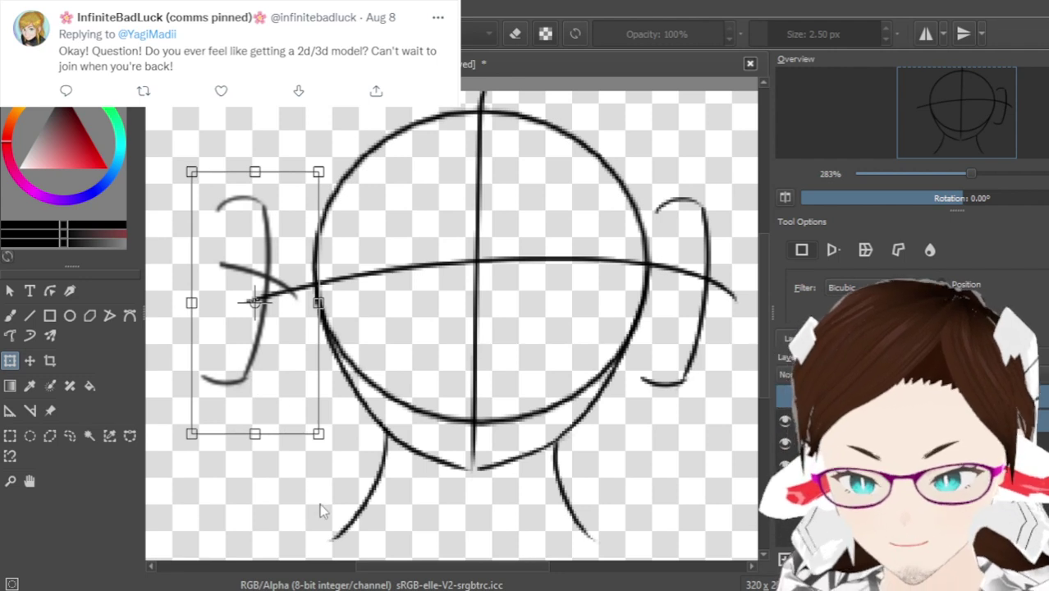
key(ctrl+shift+h)
key(Return)
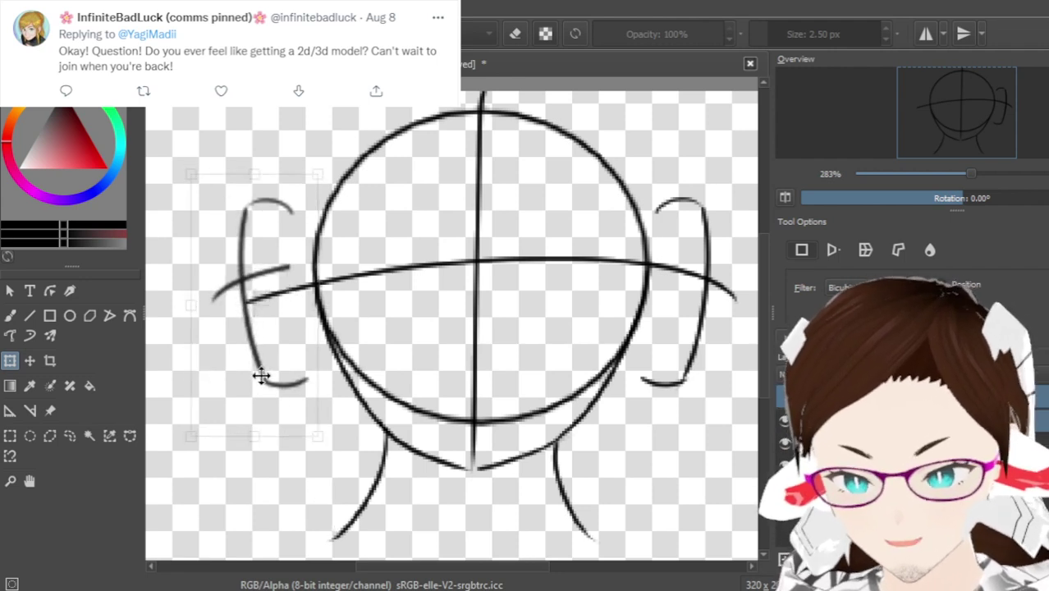
Position the mirrored ear beside the left side of the head, level with the right ear, and apply the transform
drag(261, 376, 268, 378)
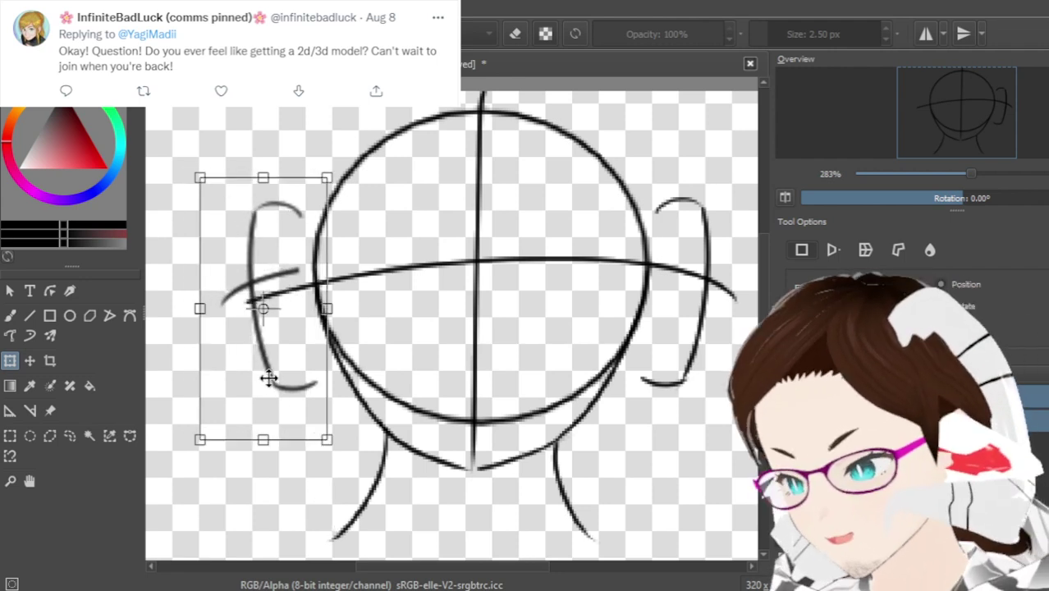
key(ctrl+])
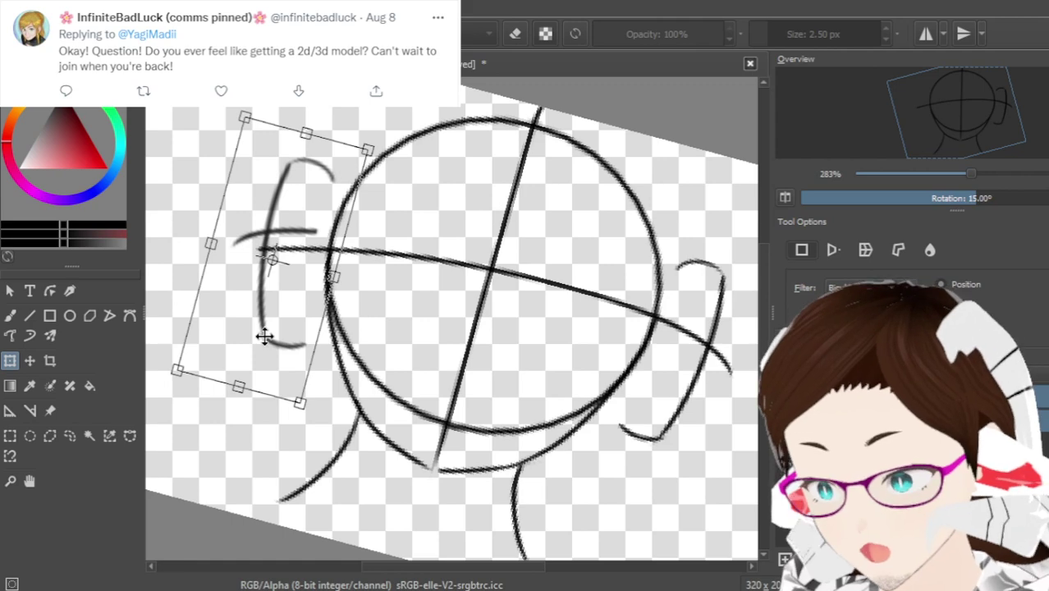
key(5)
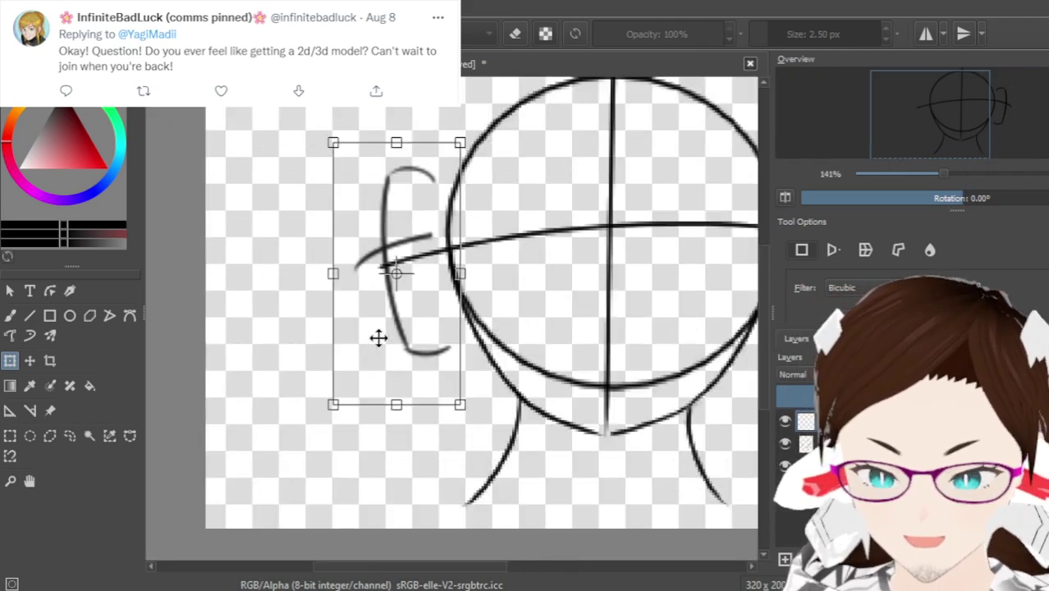
scroll(440, 349, up, 1)
drag(362, 566, 434, 480)
scroll(497, 277, down, 1)
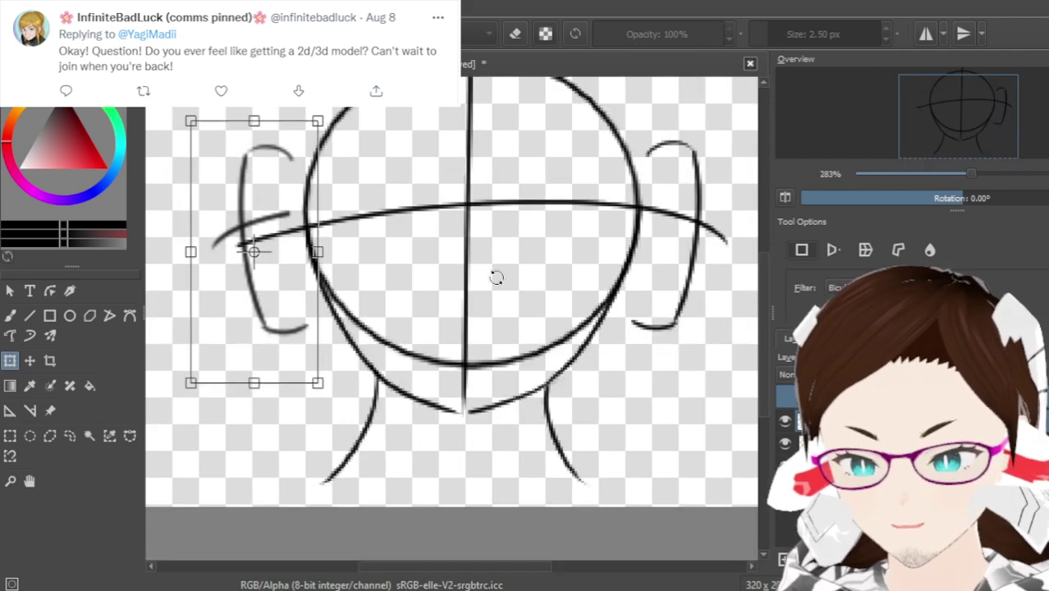
drag(761, 359, 761, 344)
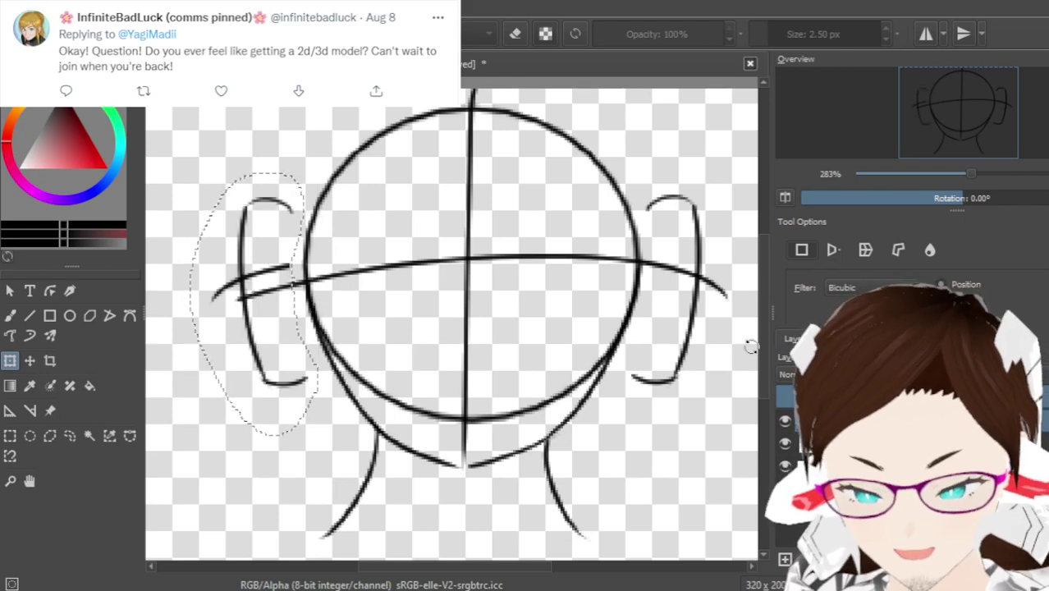
Clear the freehand selection around the mirrored left ear
click(69, 436)
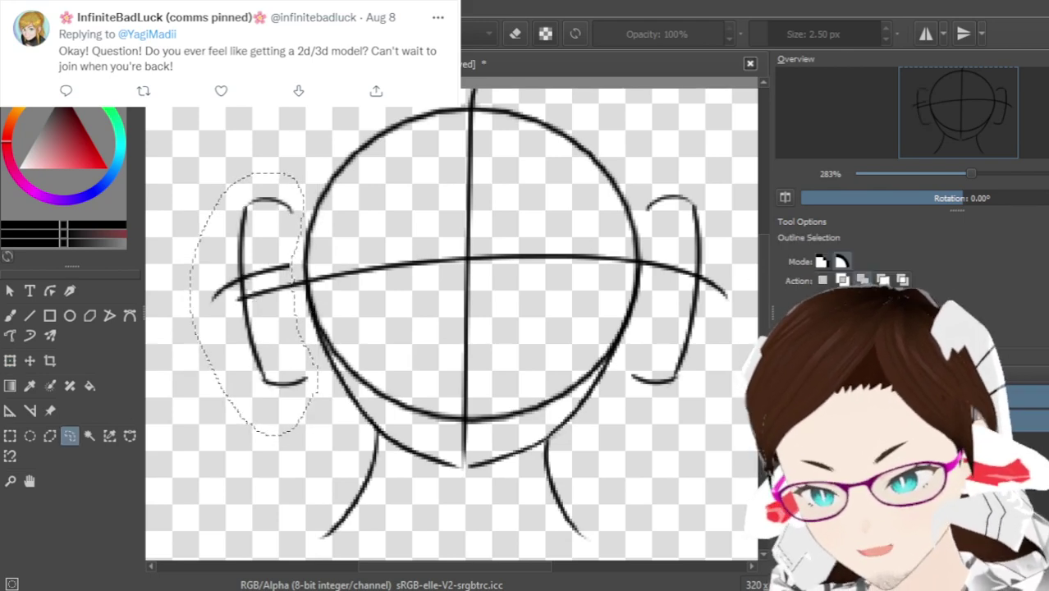
mouse_move(341, 189)
mouse_down()
mouse_move(192, 331)
mouse_move(349, 178)
mouse_up()
mouse_move(199, 339)
mouse_down()
mouse_move(269, 422)
mouse_move(304, 358)
mouse_up()
key(Escape)
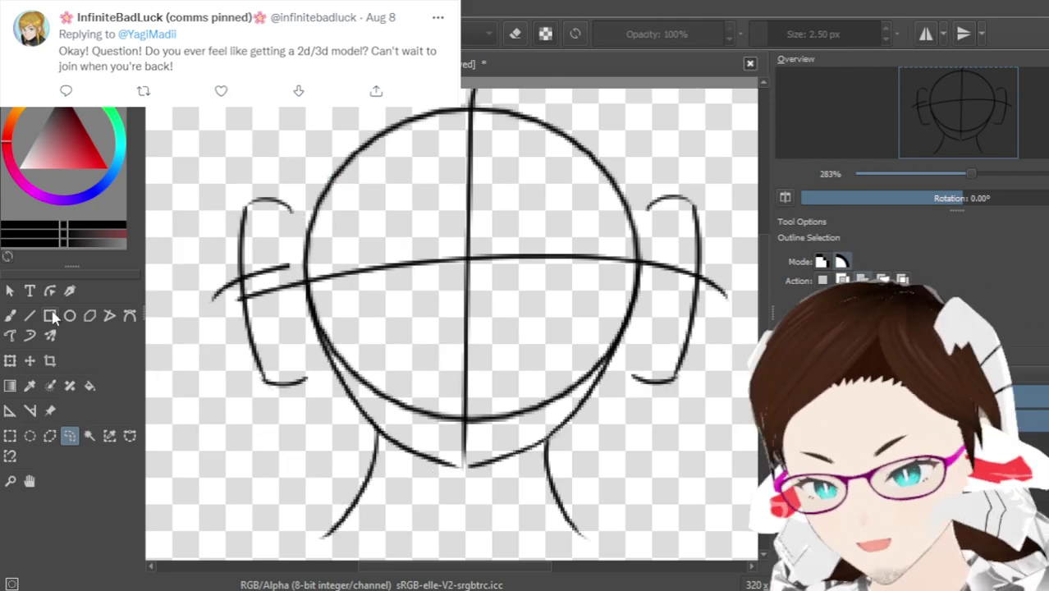
Draw short curves linking the left ear to the head at its upper and lower ends, with an inner edge line between them
click(10, 317)
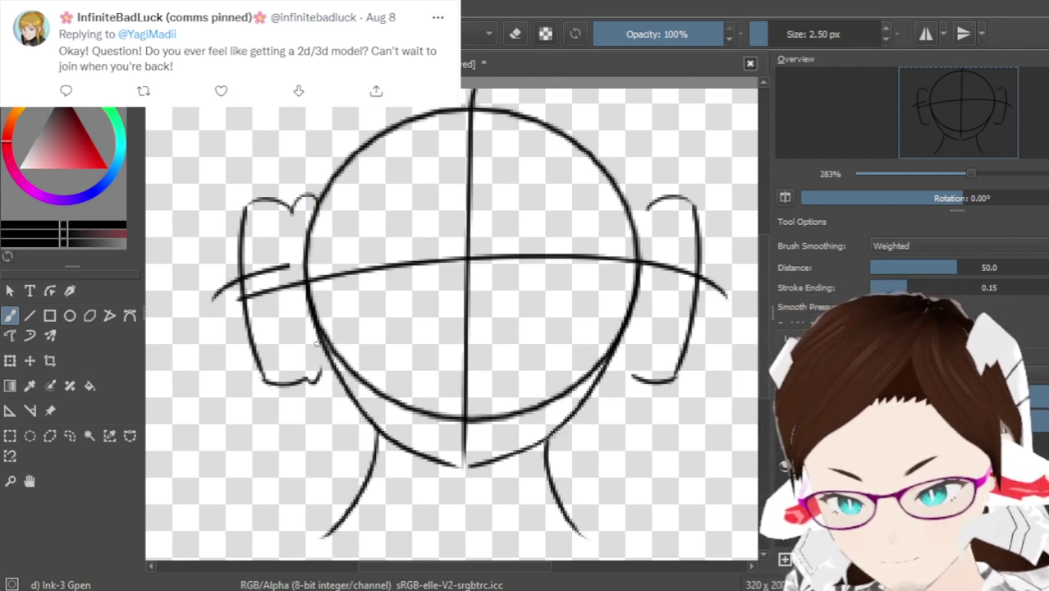
drag(302, 379, 330, 375)
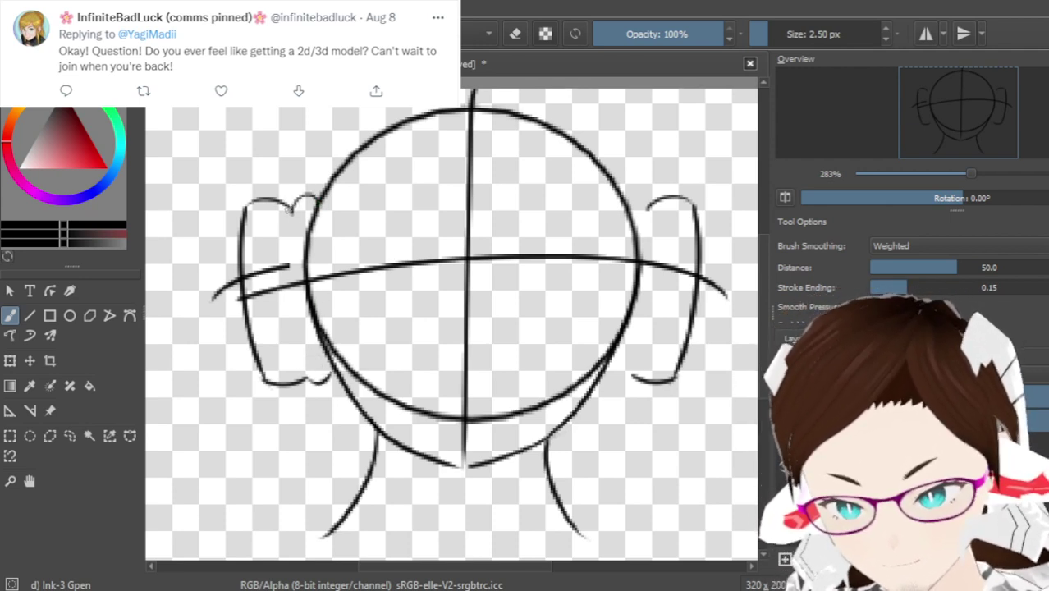
drag(292, 217, 303, 380)
key(ctrl+z)
drag(290, 221, 303, 393)
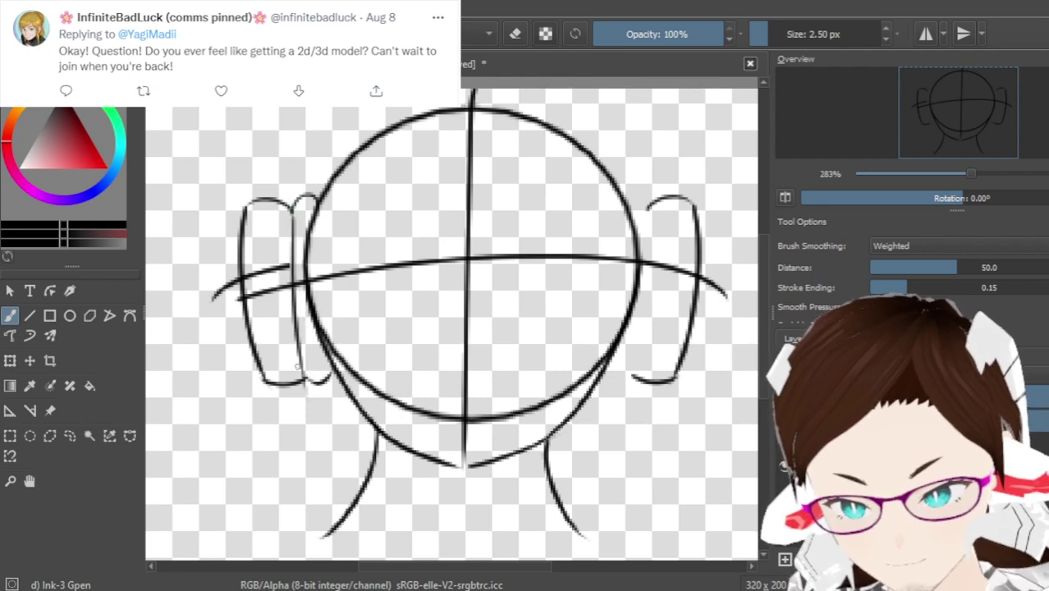
key(ctrl+z)
drag(292, 211, 308, 373)
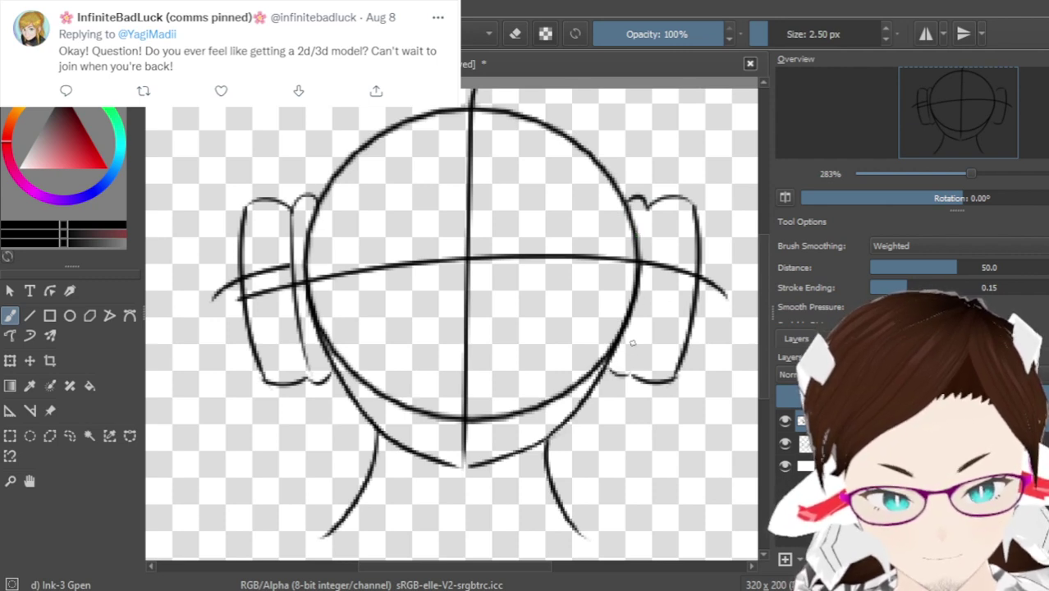
Draw the inner edge line of the right ear between its upper and lower curves, matching the left ear
drag(650, 215, 624, 384)
key(ctrl+z)
drag(654, 205, 634, 371)
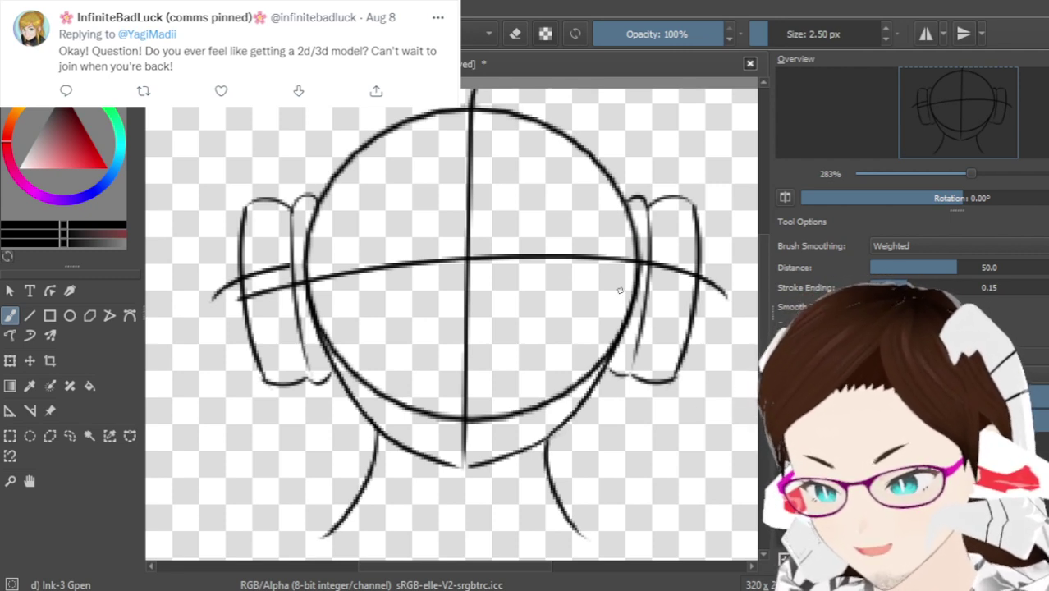
Move the whole head drawing down the canvas with the Transform tool to leave room above the head, and apply the transform
scroll(766, 274, up, 3)
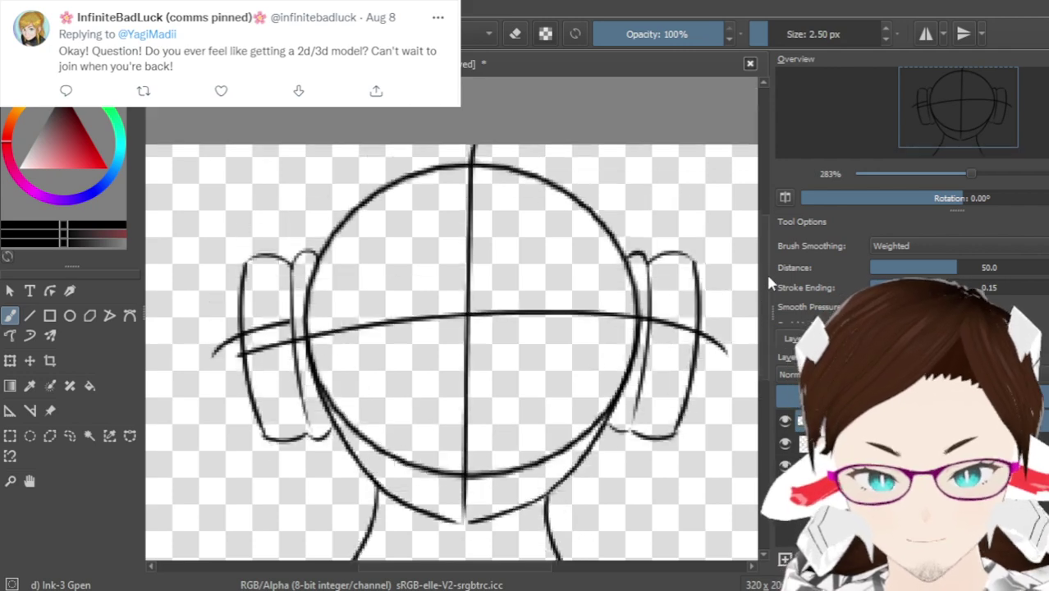
scroll(766, 271, down, 1)
scroll(762, 316, down, 1)
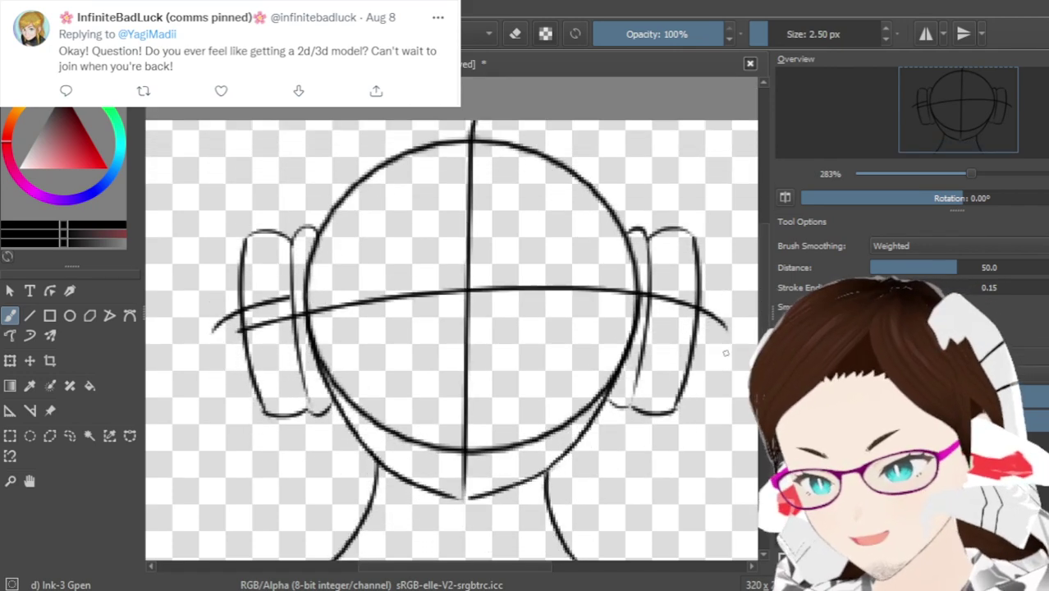
scroll(590, 362, down, 2)
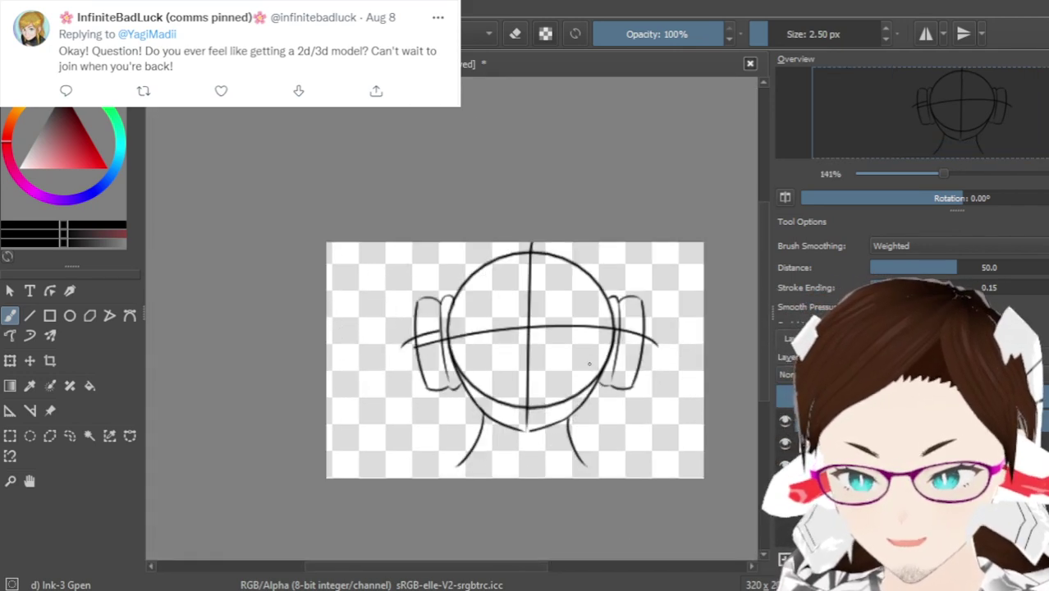
scroll(591, 366, up, 1)
drag(426, 566, 450, 568)
drag(760, 272, 763, 306)
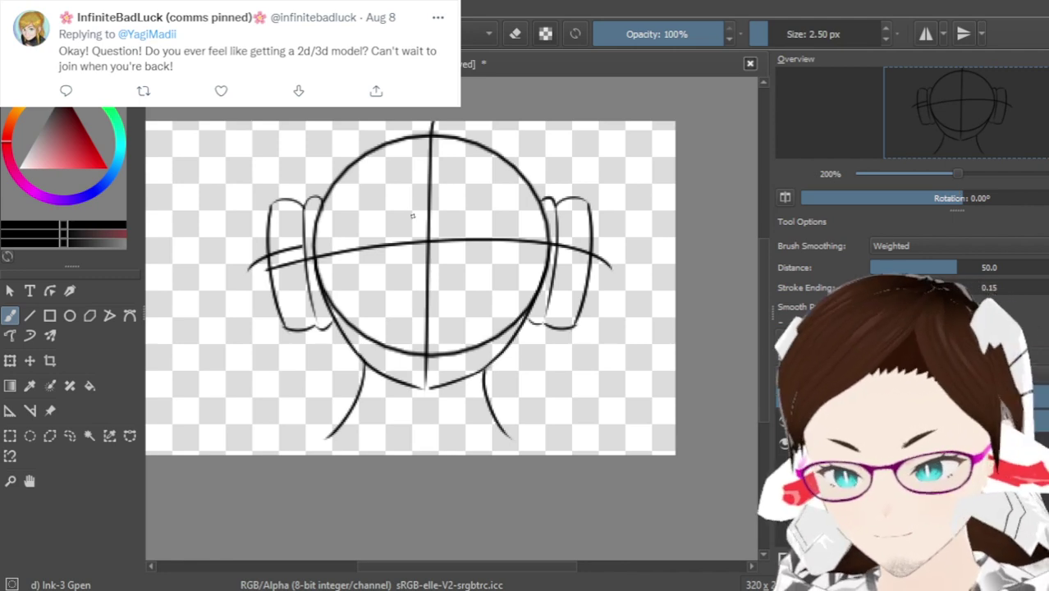
click(10, 361)
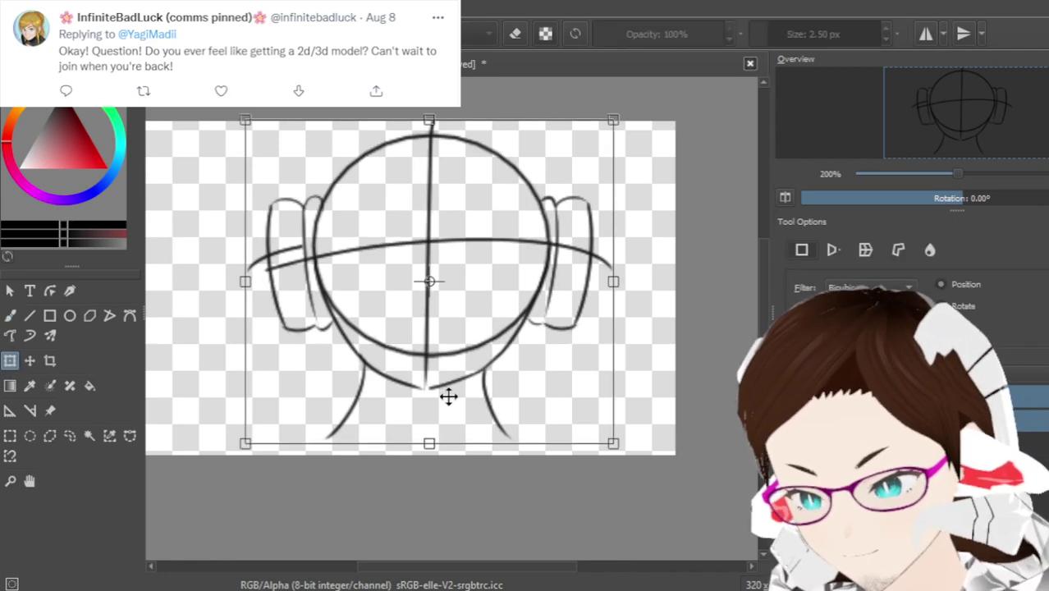
mouse_move(455, 345)
mouse_down()
mouse_move(470, 346)
mouse_move(437, 379)
mouse_move(463, 392)
mouse_move(452, 392)
mouse_up()
drag(474, 569, 457, 569)
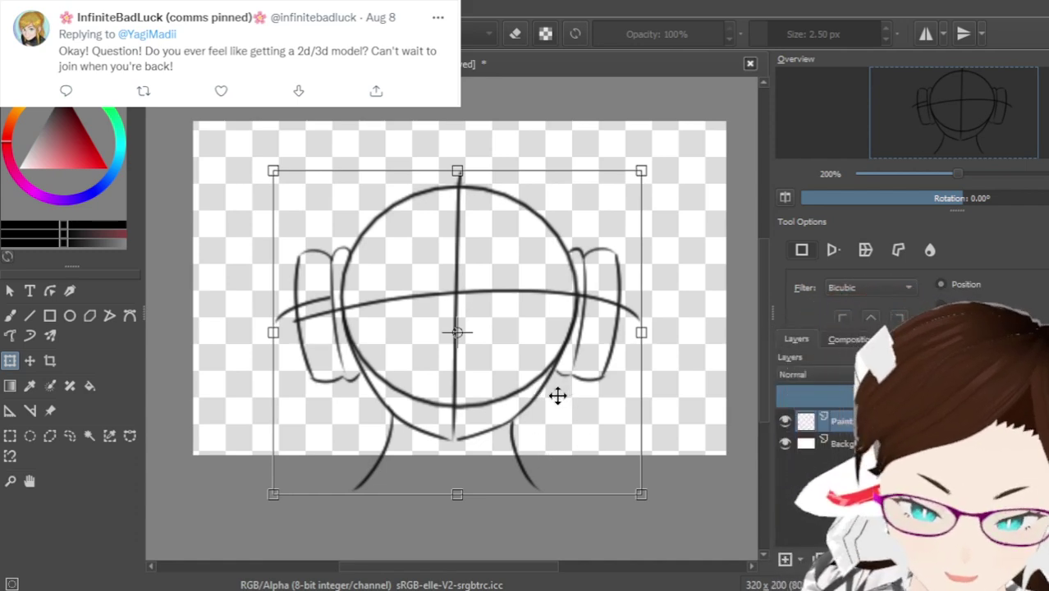
scroll(557, 397, up, 1)
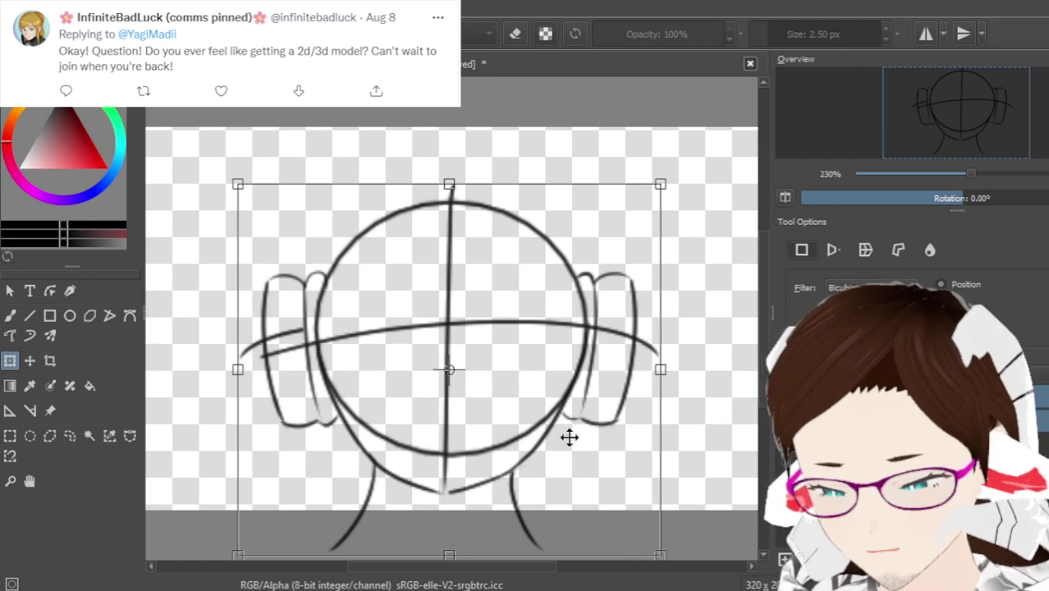
key(1)
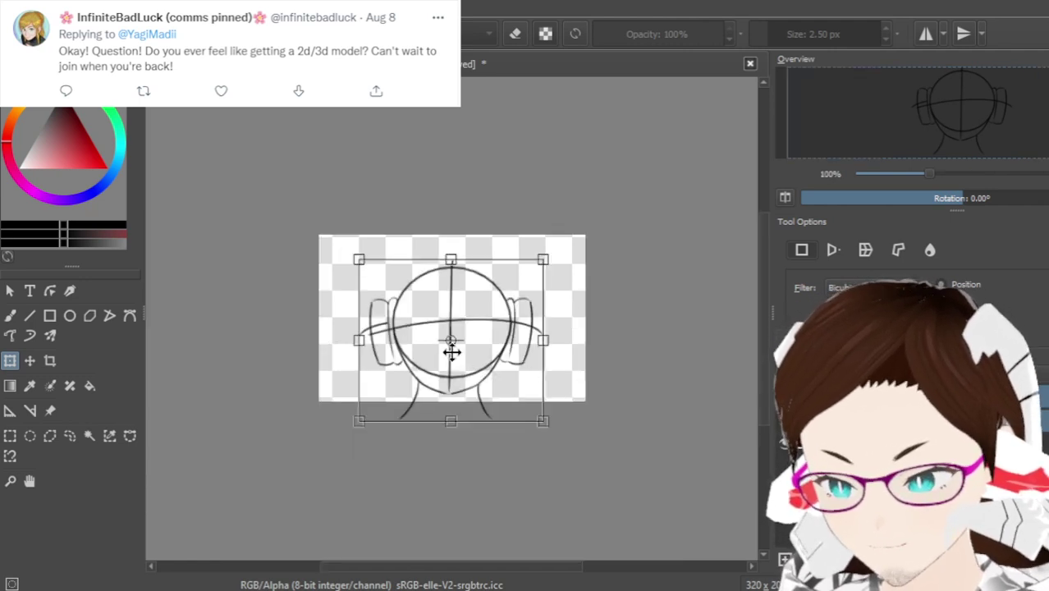
scroll(456, 353, up, 2)
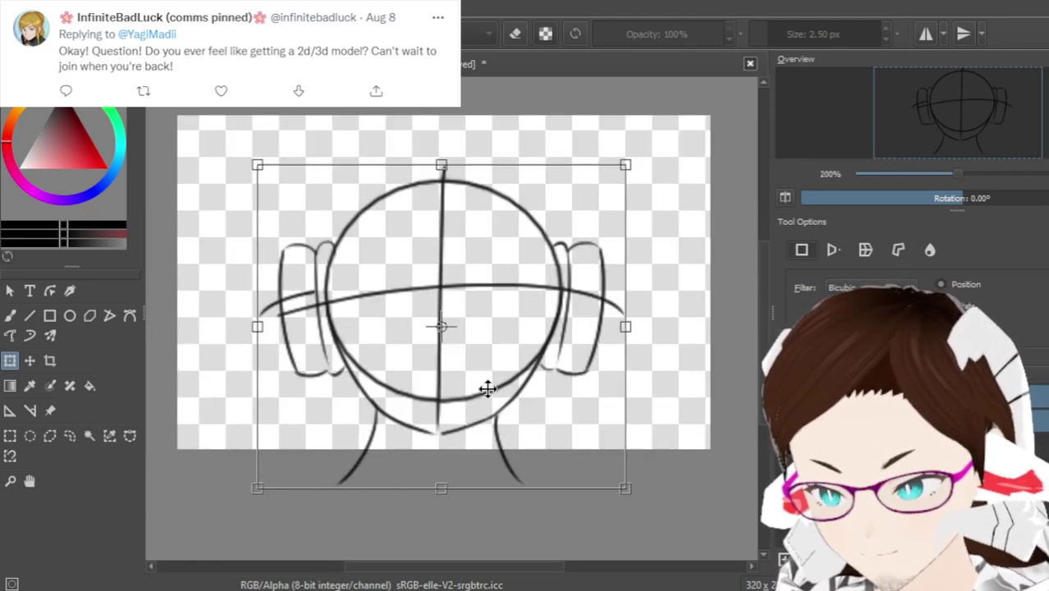
key(Return)
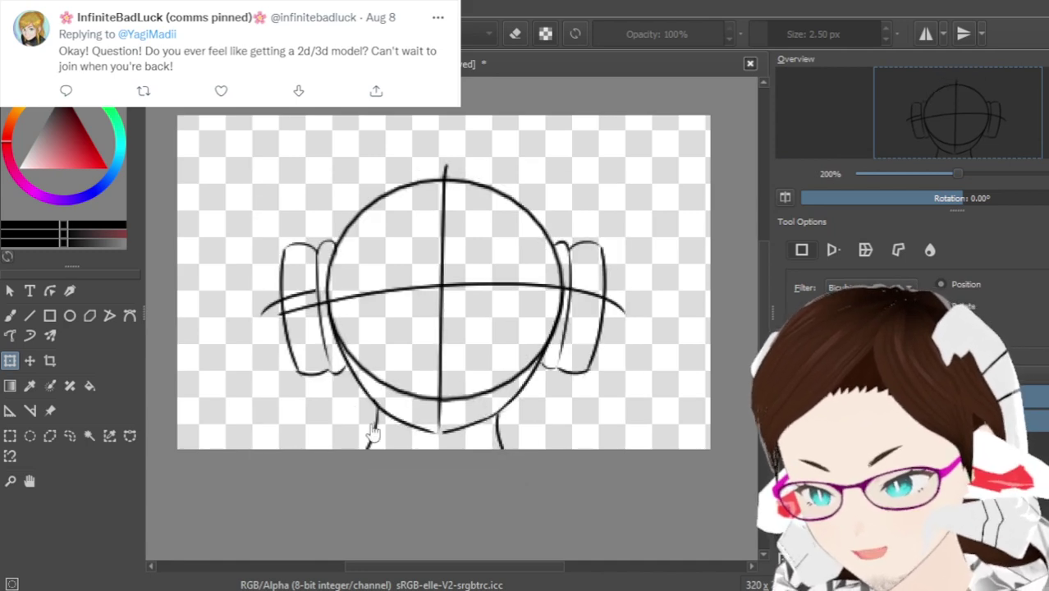
Try a freehand brush arc over the head from the left ear to the right ear, and undo it
click(10, 317)
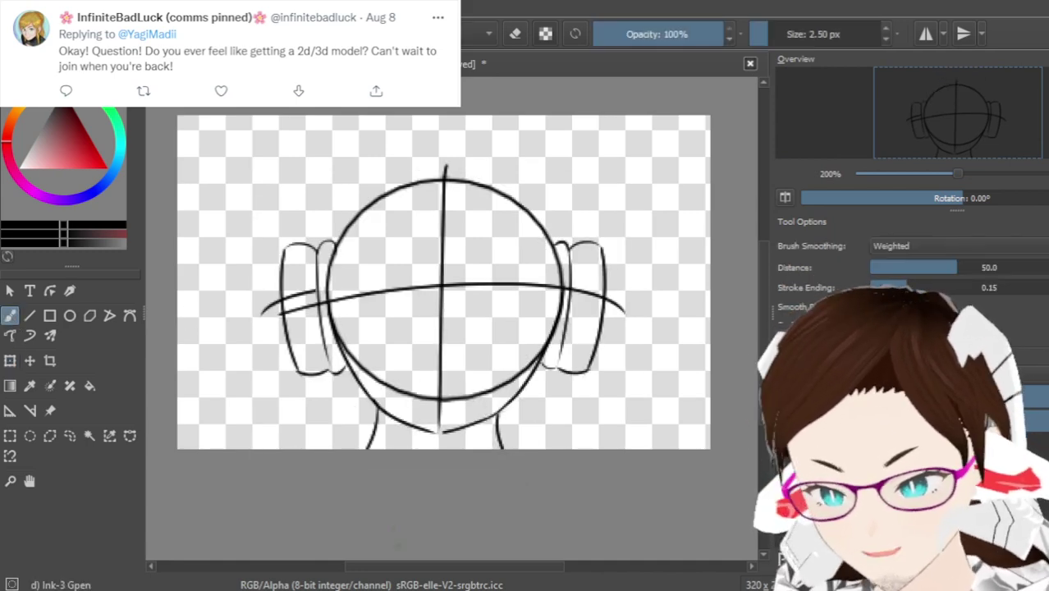
drag(380, 566, 374, 566)
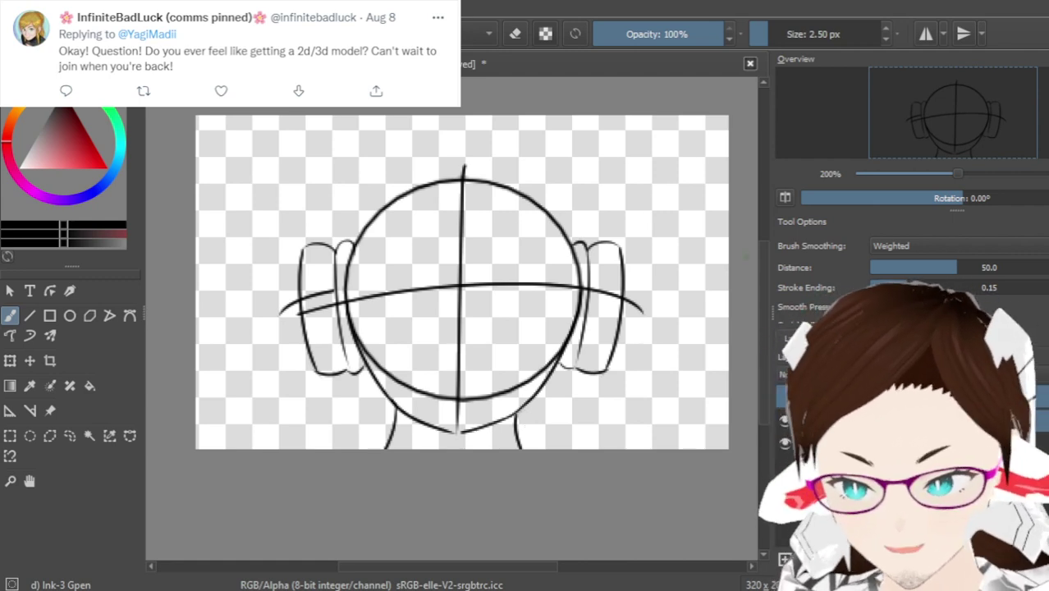
scroll(770, 282, up, 1)
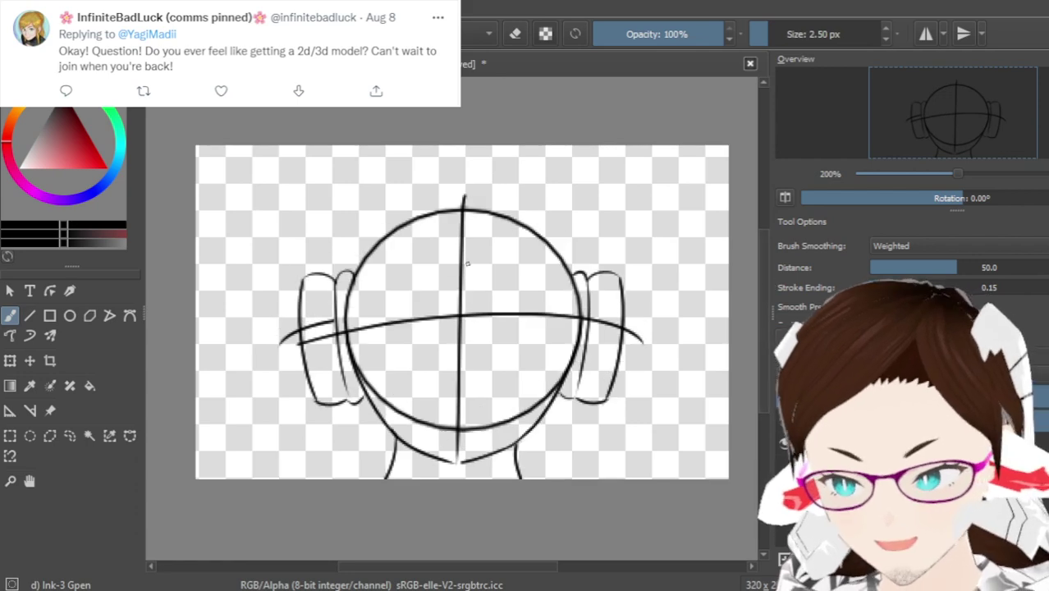
scroll(467, 266, up, 1)
mouse_move(261, 280)
mouse_down()
mouse_move(271, 209)
mouse_move(645, 267)
mouse_up()
key(ctrl+z)
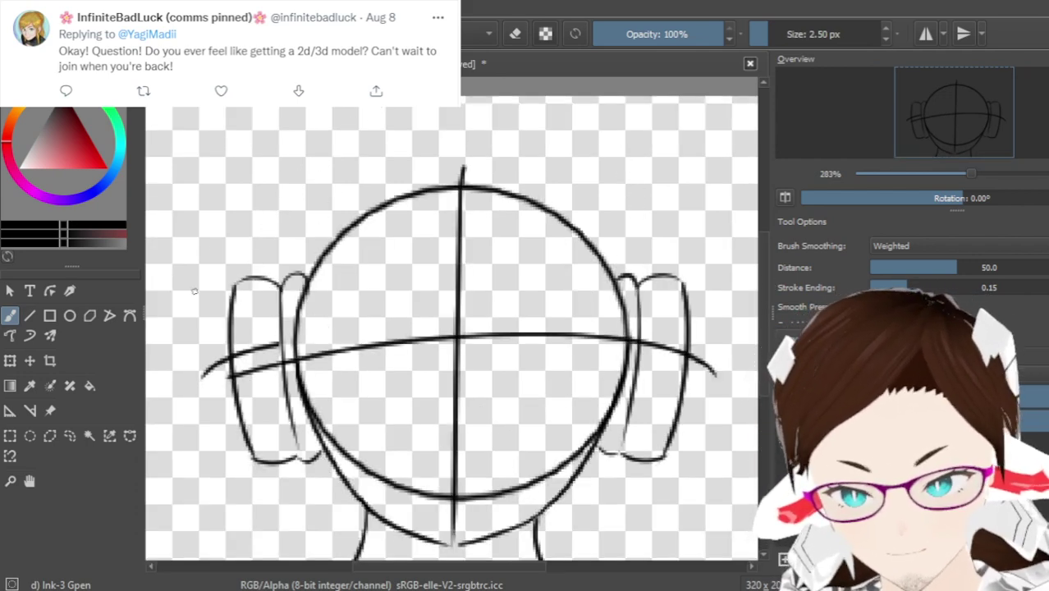
Try a Bézier curve from the top of the left ear across the head, cancel it, and undo the drawing's downward move
click(130, 316)
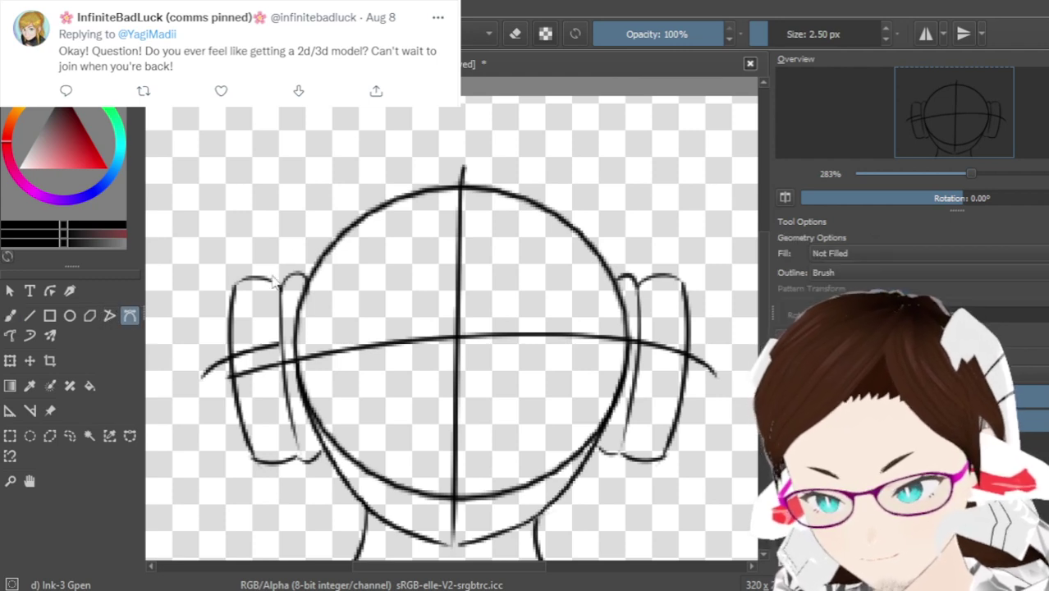
drag(436, 265, 691, 413)
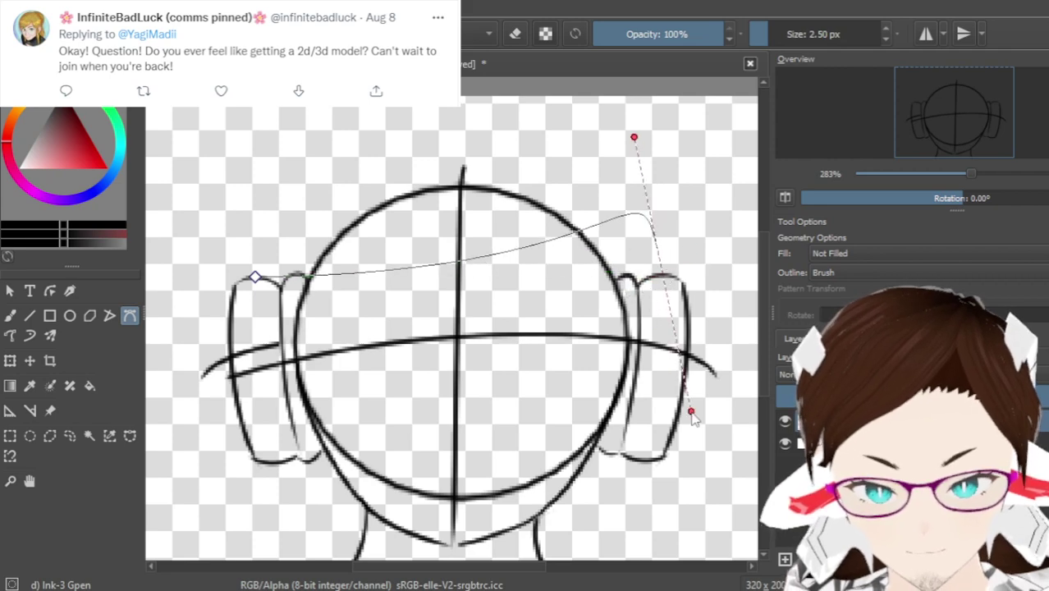
key(Escape)
drag(363, 281, 393, 211)
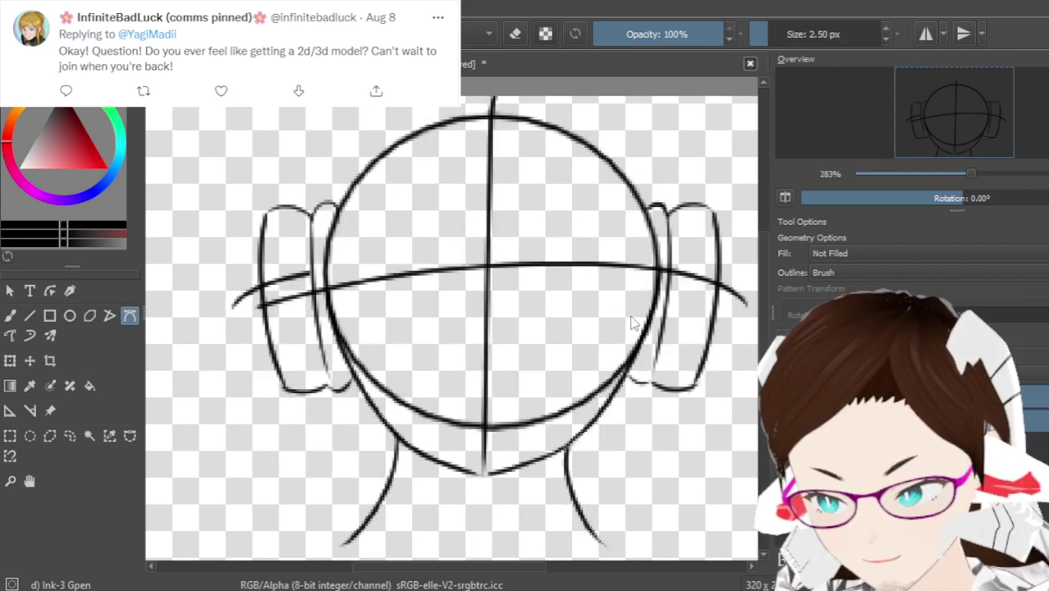
Try a Bézier path from the left ear through the upper end of the vertical guideline to the right ear, and cancel it
scroll(762, 287, up, 3)
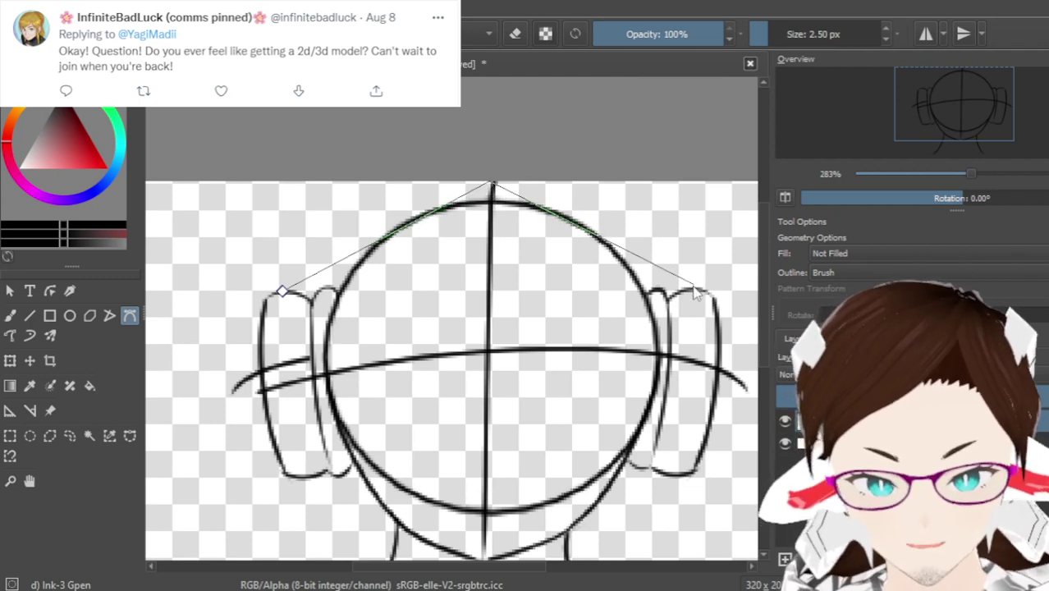
mouse_move(694, 296)
mouse_down()
mouse_move(750, 283)
mouse_move(713, 302)
mouse_up()
key(Escape)
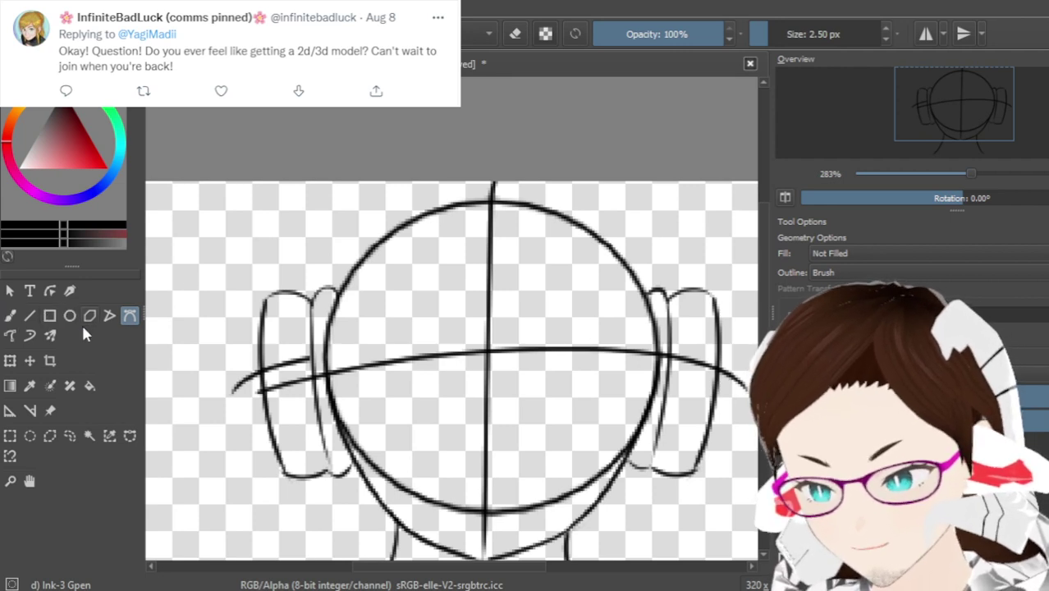
click(12, 325)
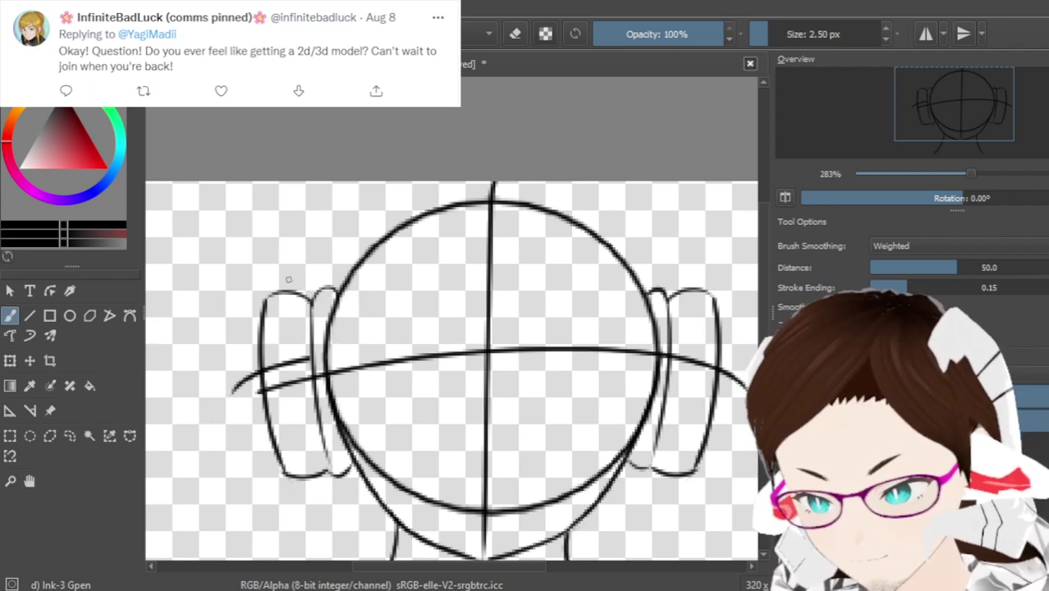
Try a rounded Bézier arc from the left ear over the crown and down past the right ear, and cancel it
click(129, 316)
click(293, 291)
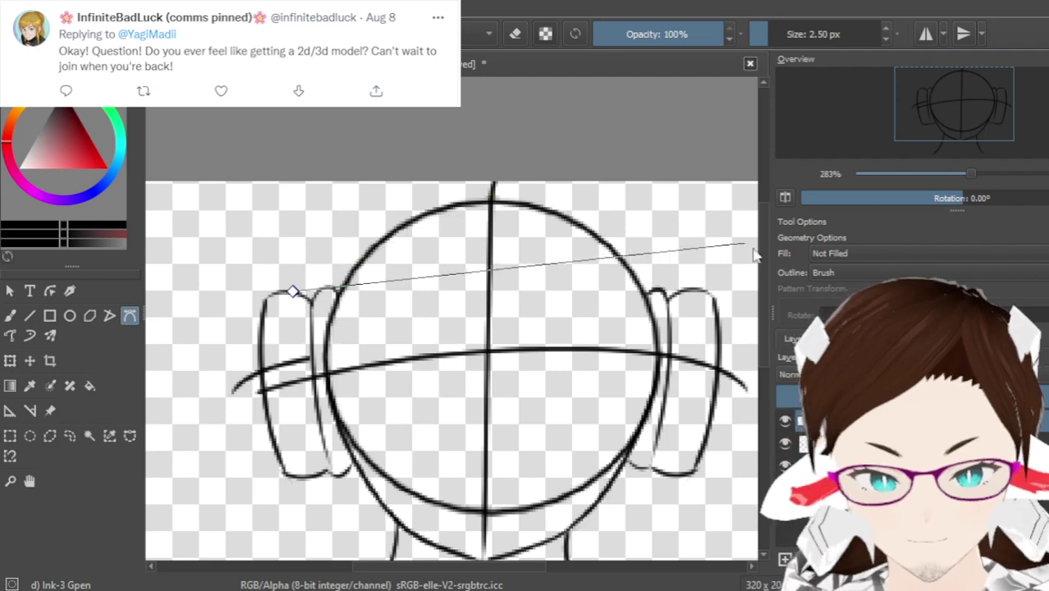
scroll(821, 275, down, 3)
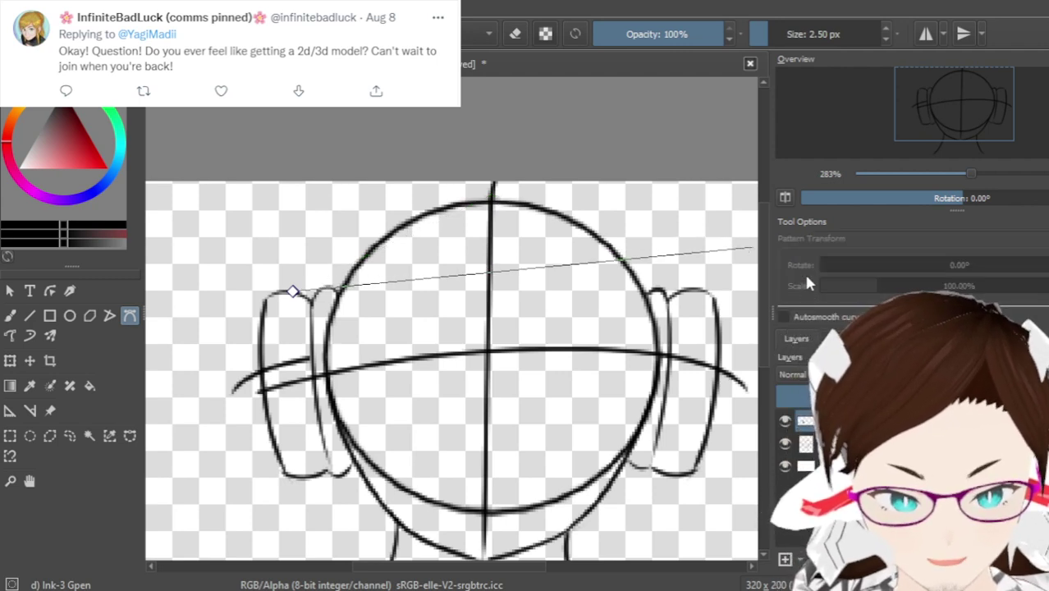
scroll(809, 270, down, 1)
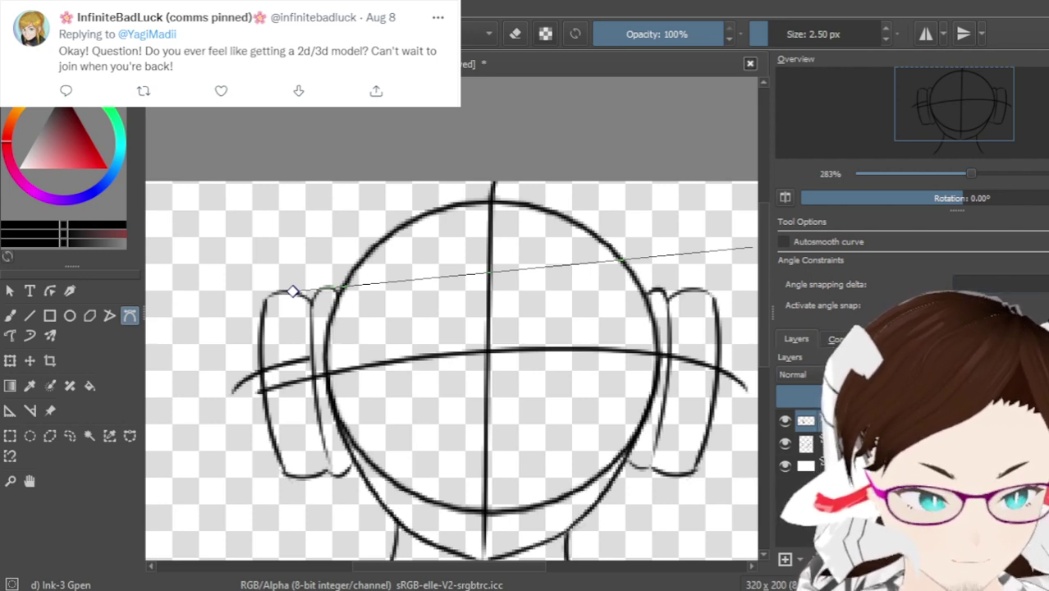
scroll(1042, 320, up, 3)
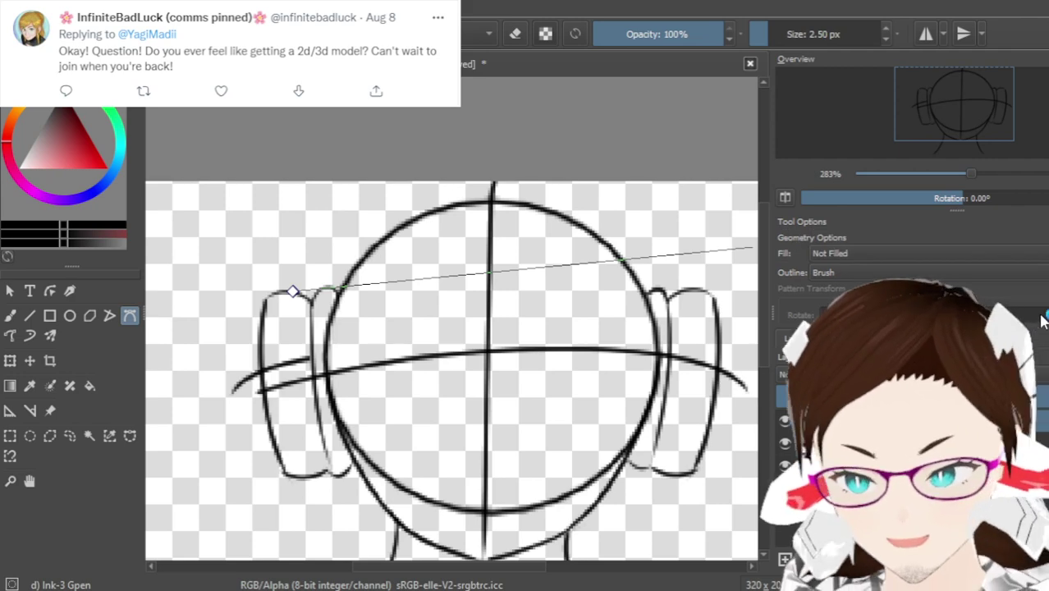
drag(493, 187, 647, 210)
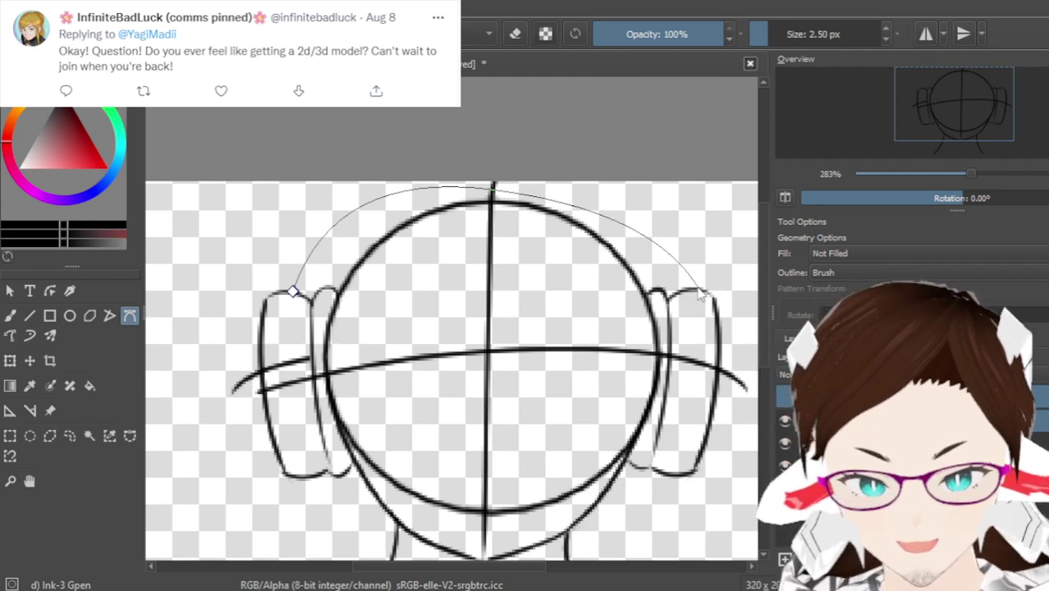
drag(690, 287, 756, 385)
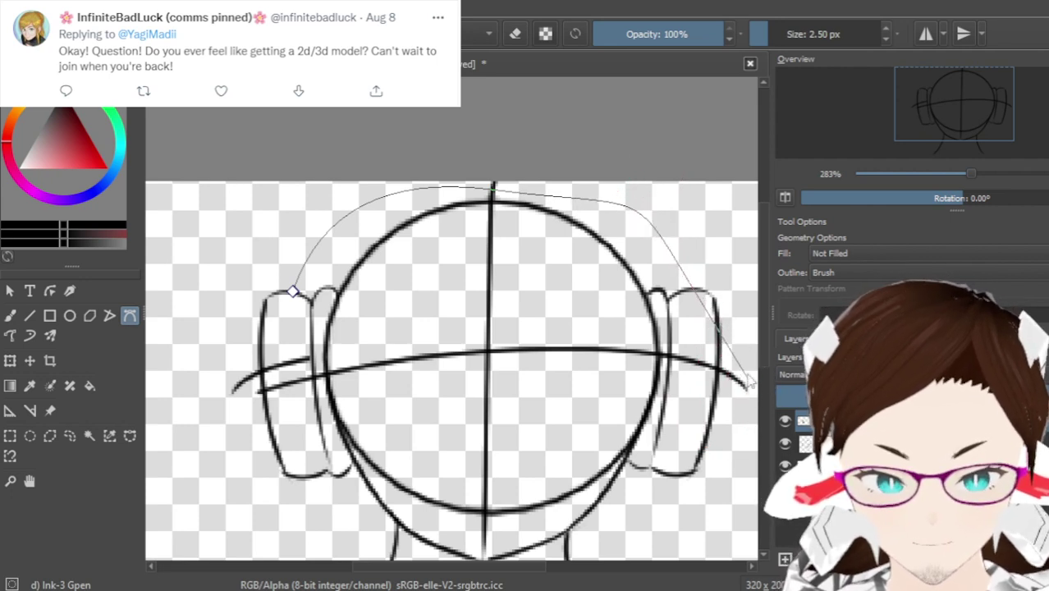
key(Escape)
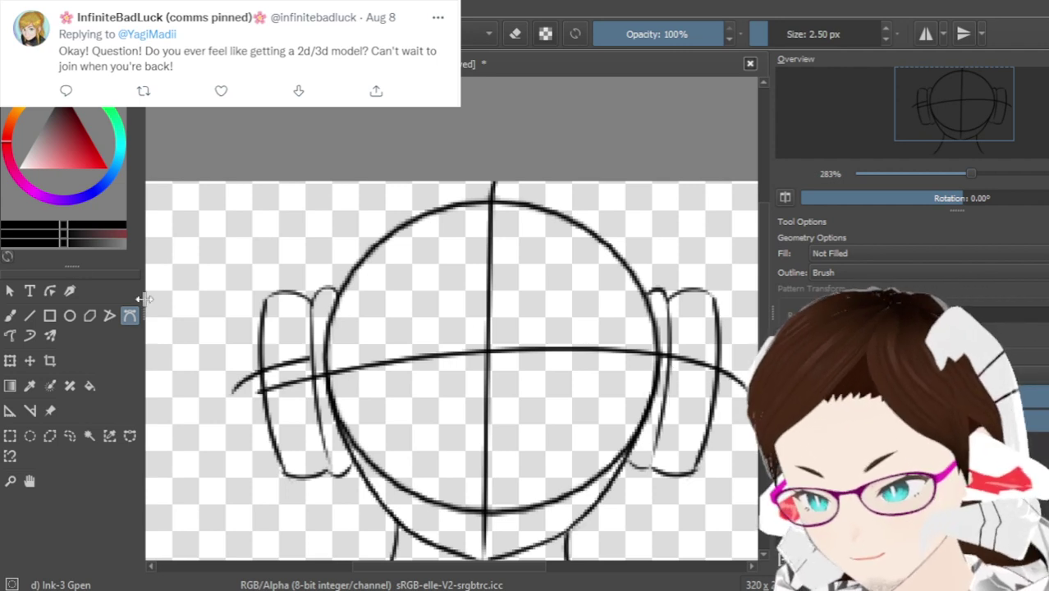
Try several freehand brush arcs rising from the left ear and coming down to the right ear, undoing each
click(51, 292)
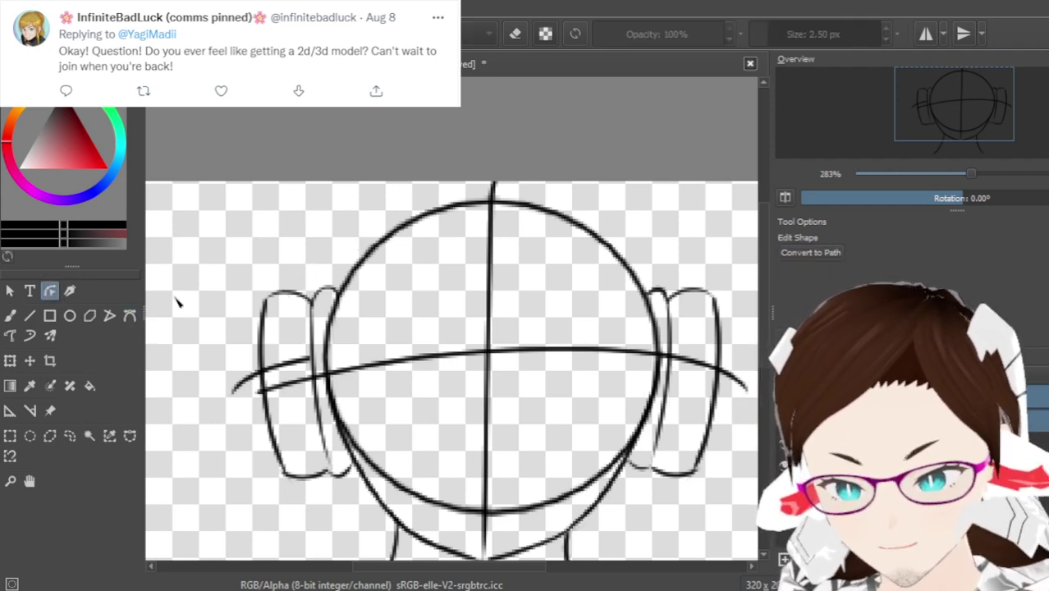
click(11, 317)
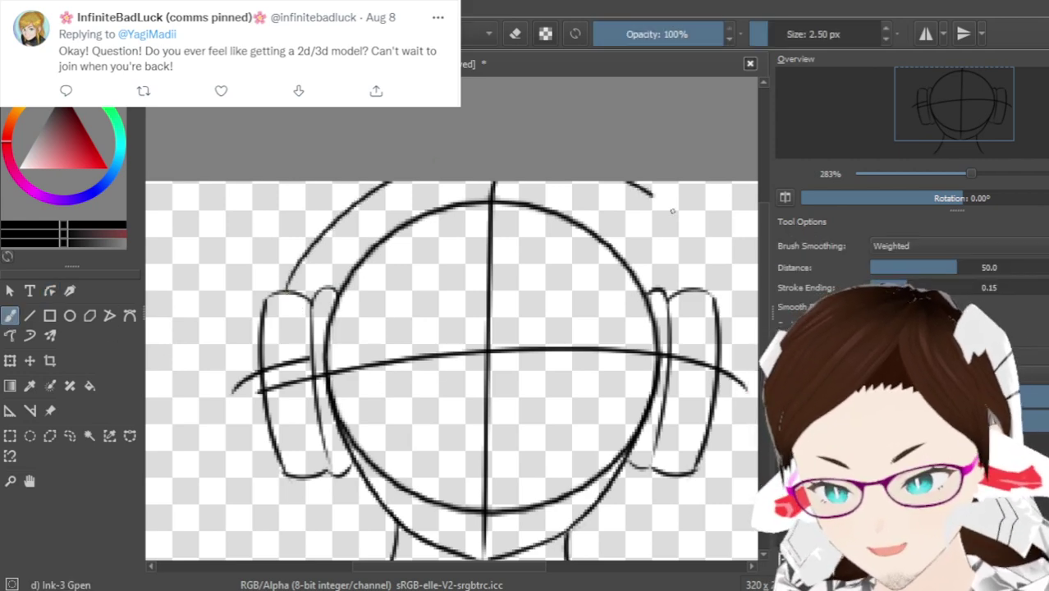
drag(289, 294, 379, 182)
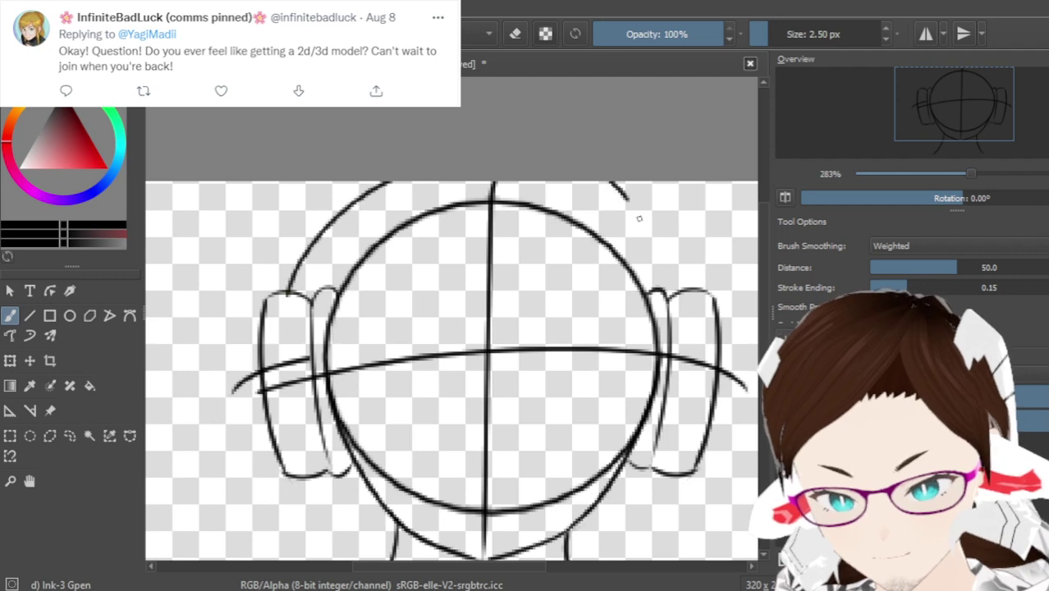
drag(614, 182, 653, 302)
key(ctrl+z)
key(ctrl+z)
drag(291, 292, 378, 182)
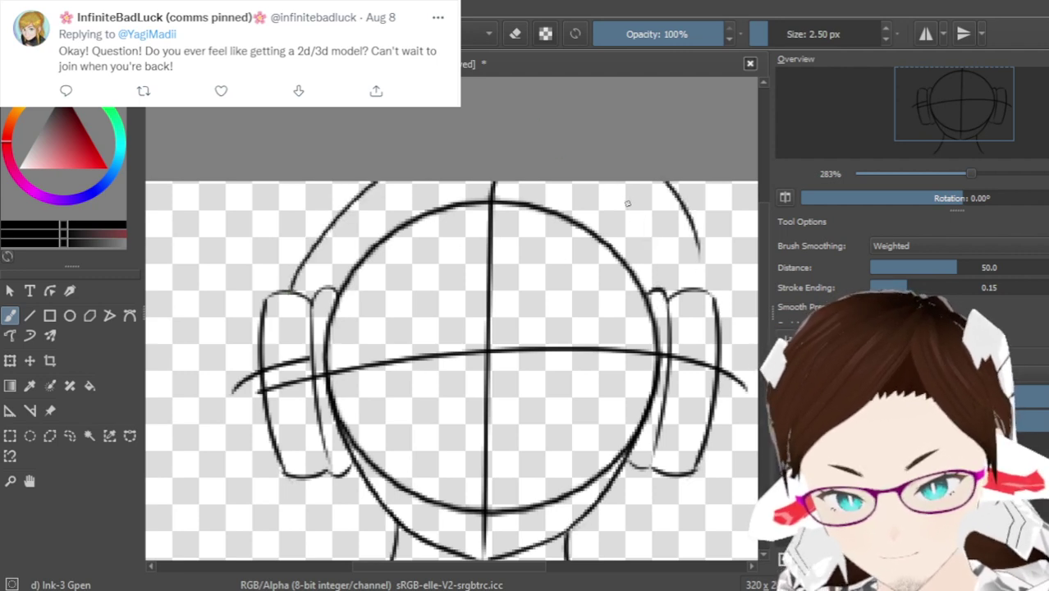
key(ctrl+z)
key(ctrl+z)
drag(286, 296, 340, 183)
drag(599, 183, 646, 308)
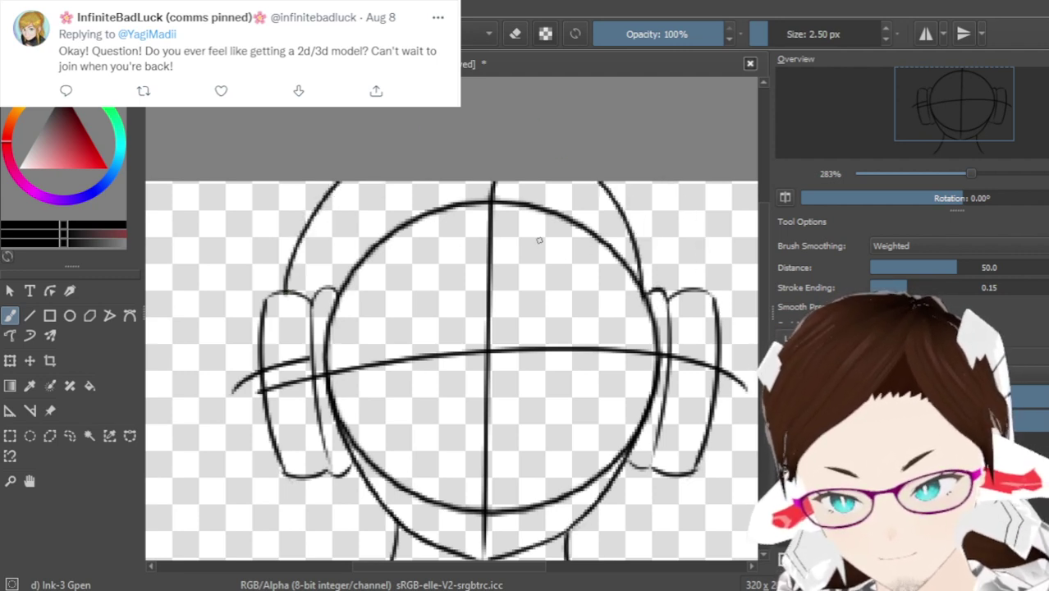
key(ctrl+z)
key(ctrl+z)
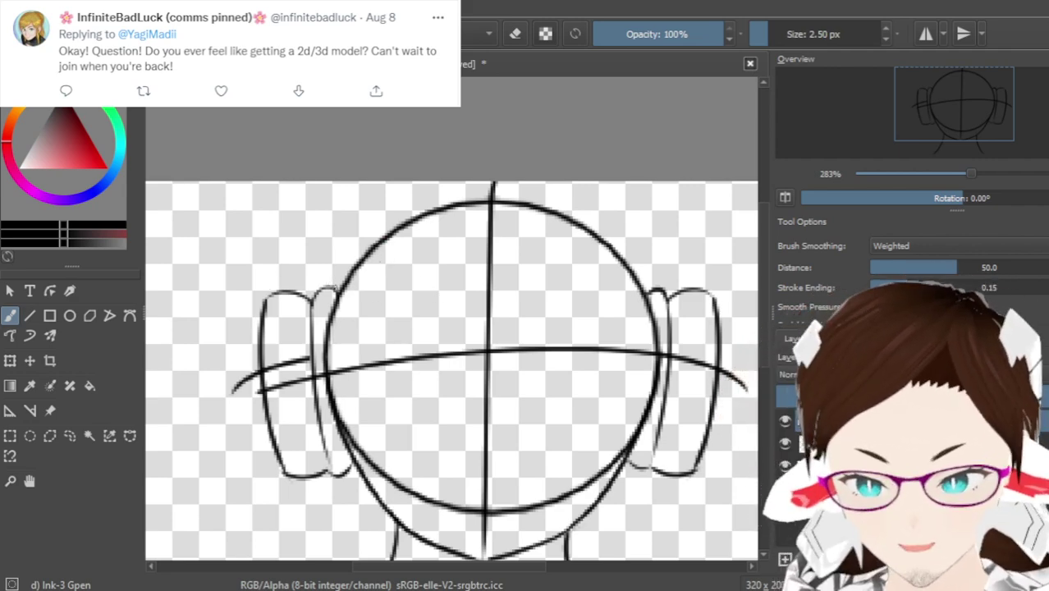
key(ctrl+])
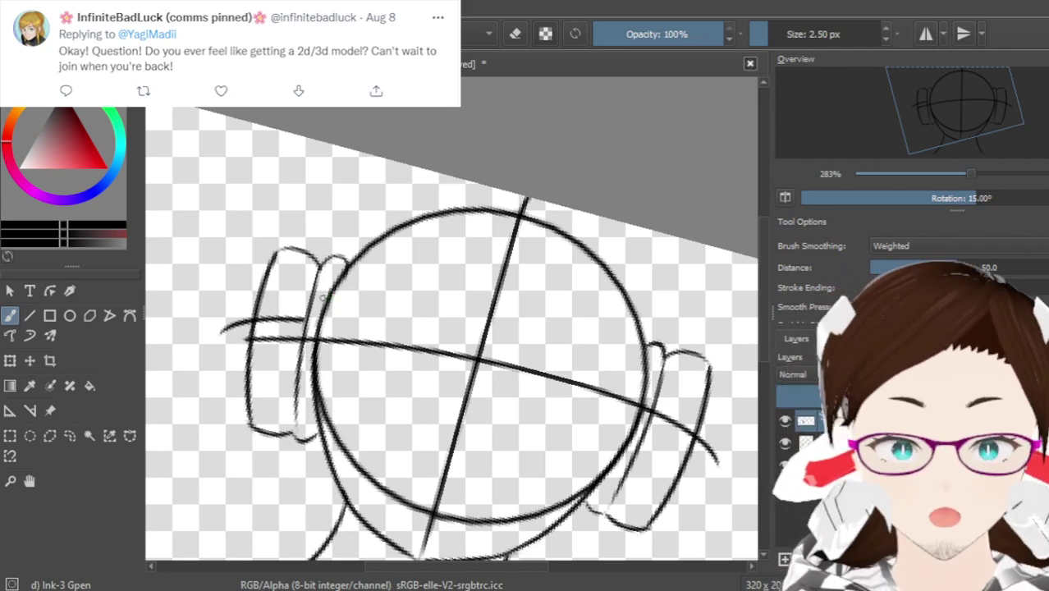
key(1)
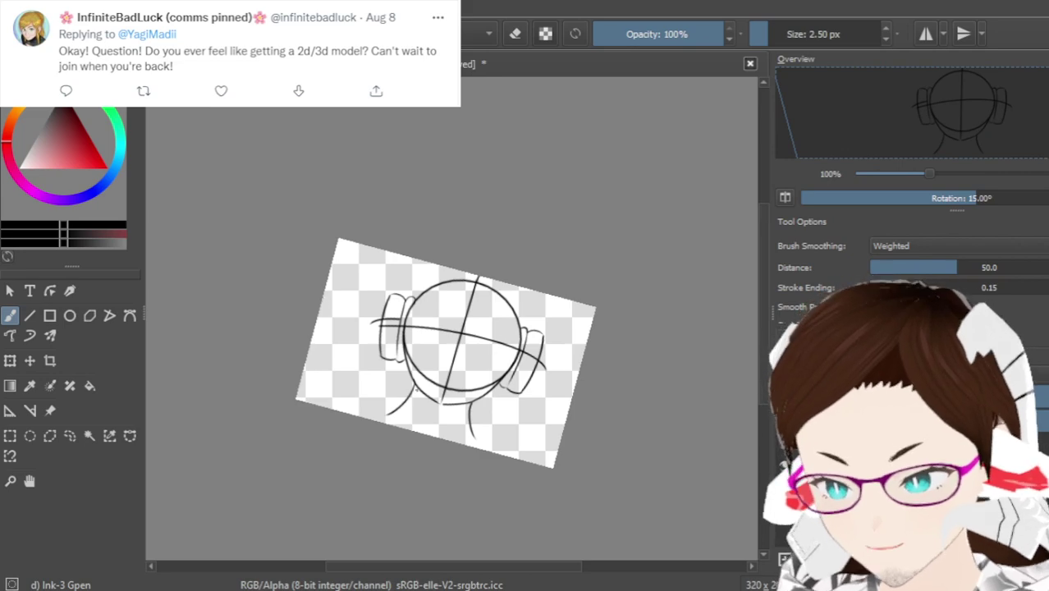
key(2)
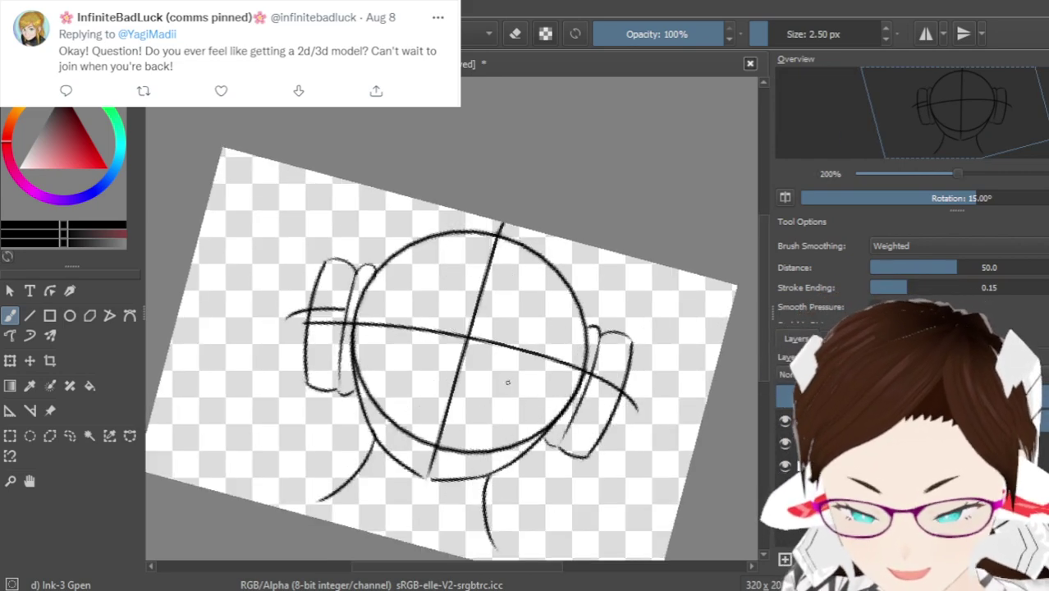
key(0)
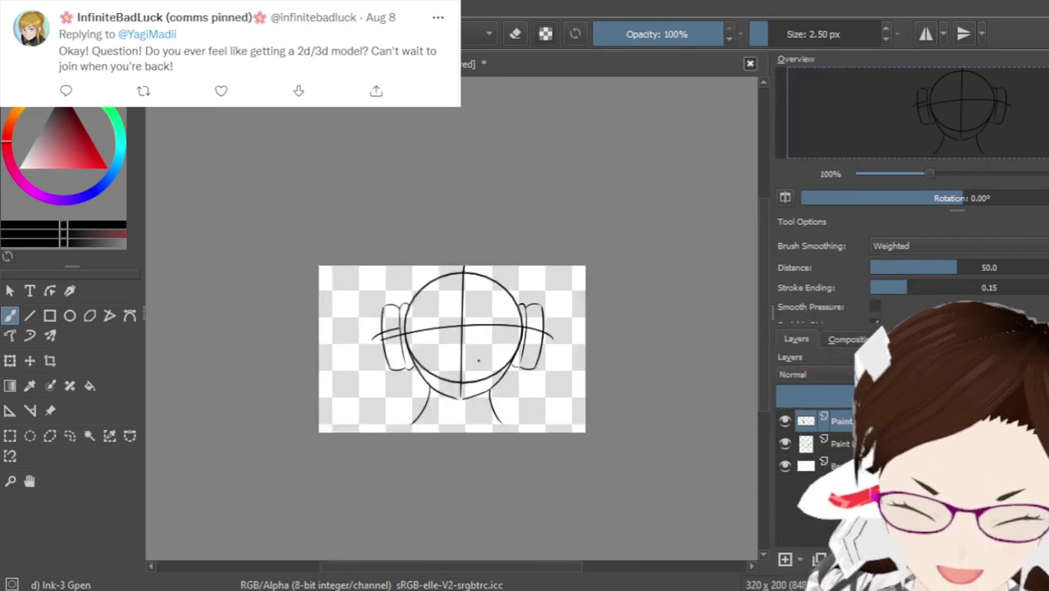
Sketch two short slanted strokes on either side of the vertical guideline, crossing the horizontal guideline in the middle of the face
scroll(481, 346, up, 1)
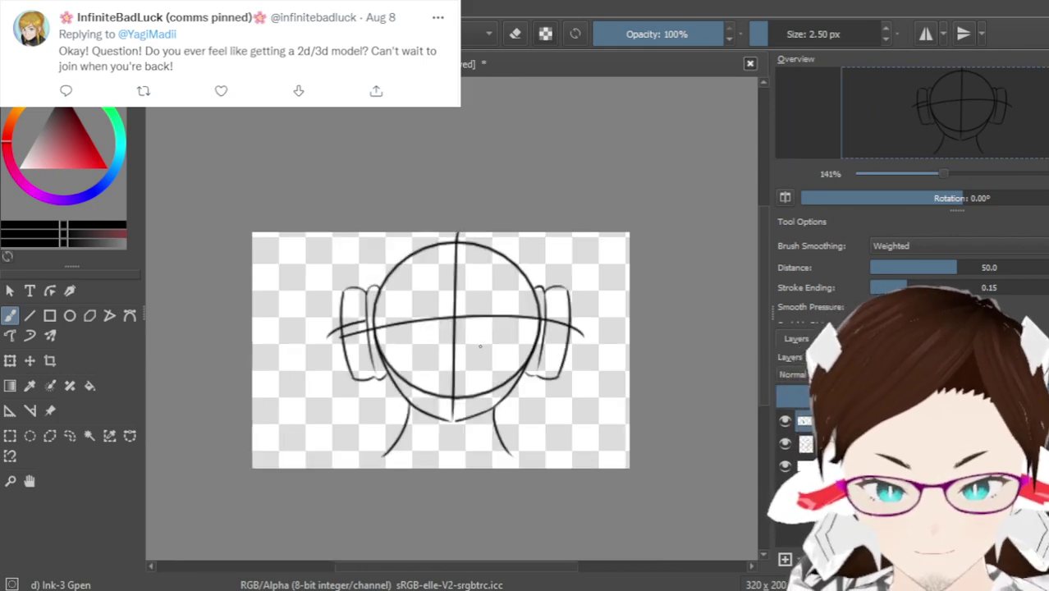
scroll(480, 347, up, 1)
scroll(542, 332, up, 2)
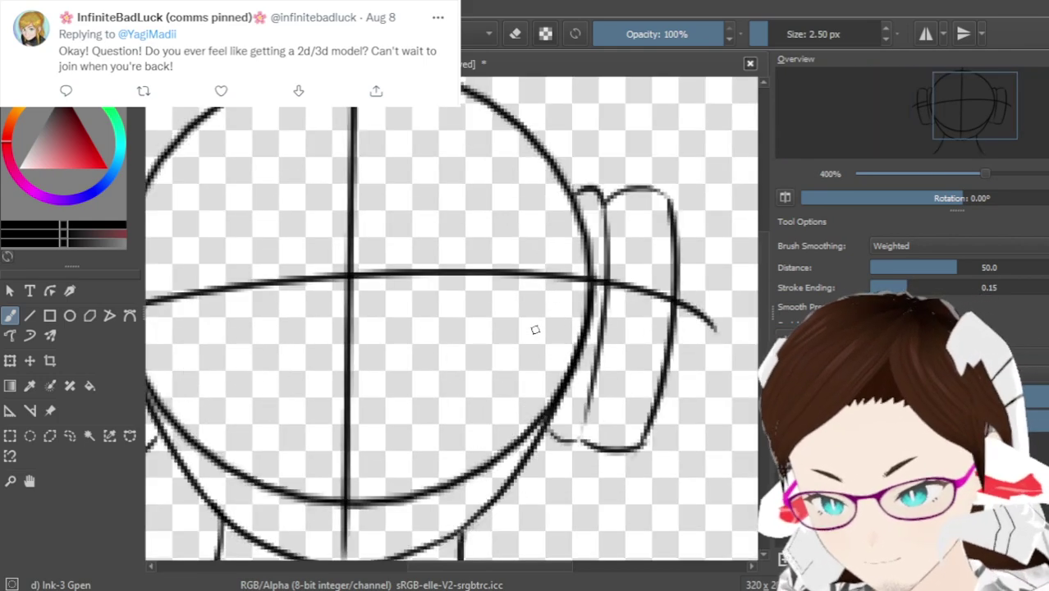
scroll(533, 330, down, 1)
scroll(436, 332, up, 1)
scroll(435, 330, down, 2)
scroll(434, 327, up, 1)
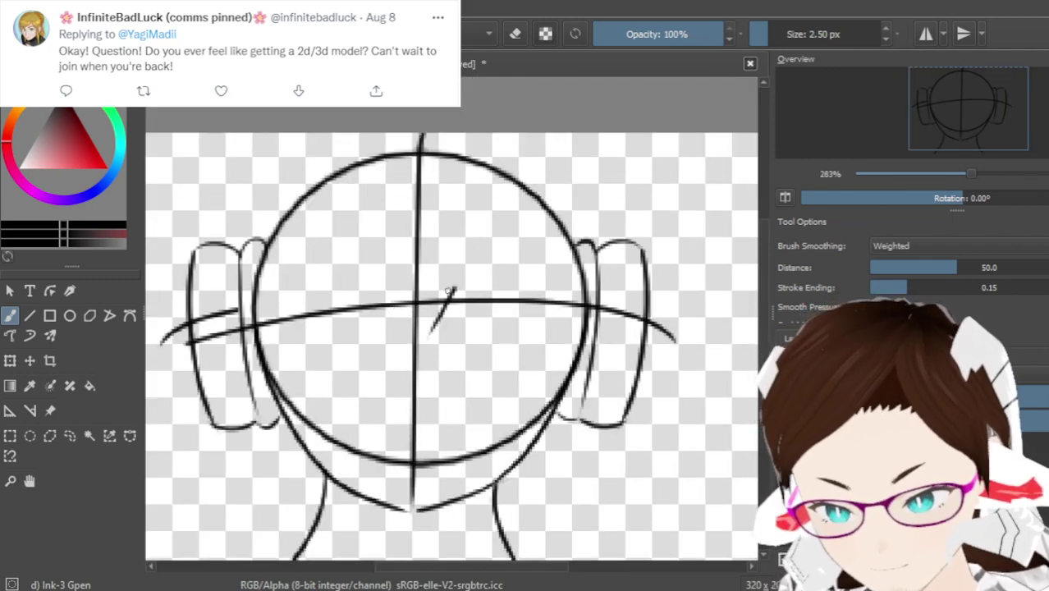
mouse_move(455, 277)
mouse_down()
mouse_move(426, 343)
mouse_move(453, 287)
mouse_move(441, 319)
mouse_up()
key(ctrl+z)
key(ctrl+z)
drag(454, 281, 436, 330)
drag(373, 284, 384, 330)
key(ctrl+z)
drag(374, 281, 394, 331)
Draw mirrored angled brow strokes rising outward from the upper ends of the two short strokes, redoing those that miss
mouse_move(428, 289)
mouse_down()
mouse_move(499, 248)
mouse_move(432, 286)
mouse_move(485, 261)
mouse_move(521, 285)
mouse_up()
key(ctrl+z)
key(ctrl+z)
drag(437, 283, 492, 263)
key(ctrl+z)
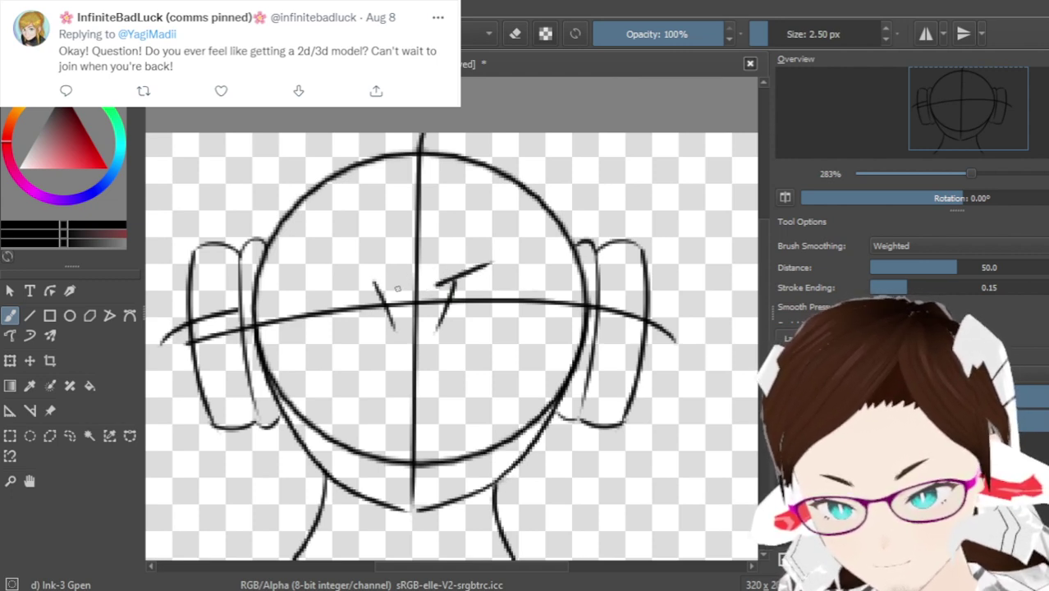
drag(398, 288, 349, 264)
key(ctrl+z)
drag(397, 289, 348, 266)
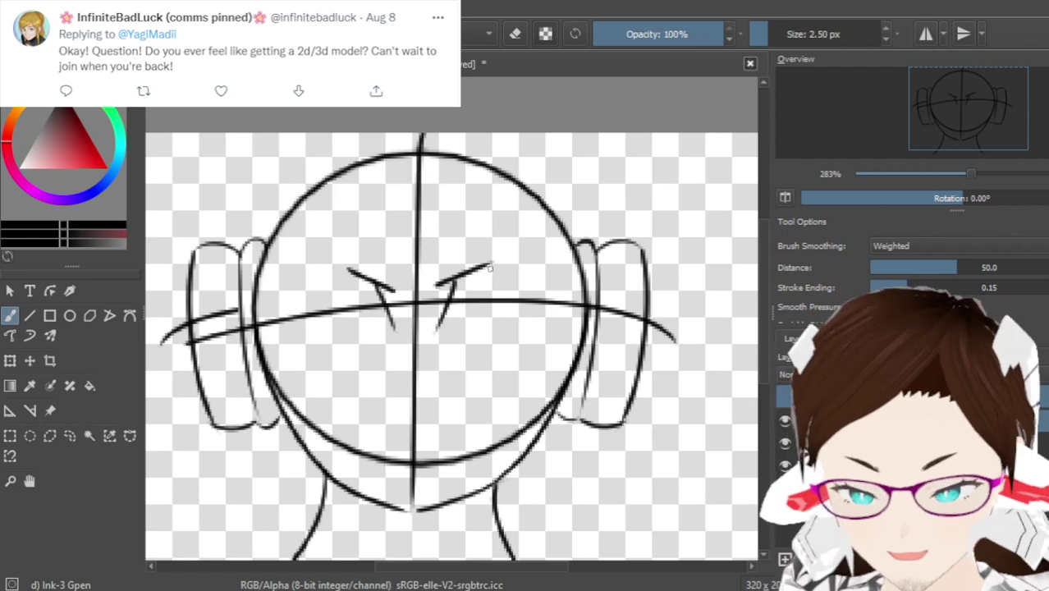
Extend both brows outward and down towards the ears with sloping strokes, retrying the left one several times
drag(493, 265, 549, 285)
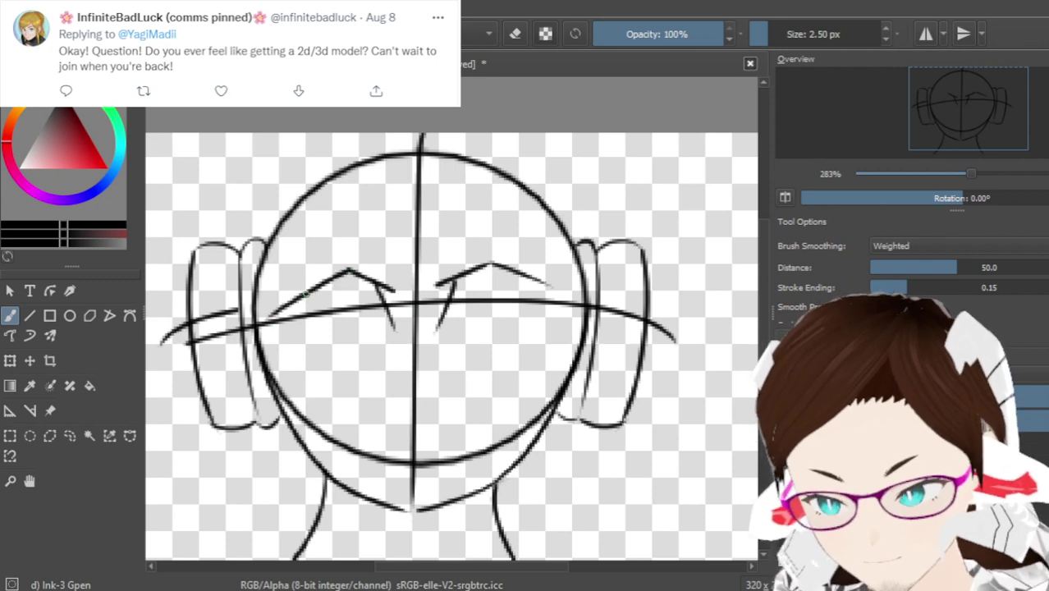
drag(351, 272, 273, 301)
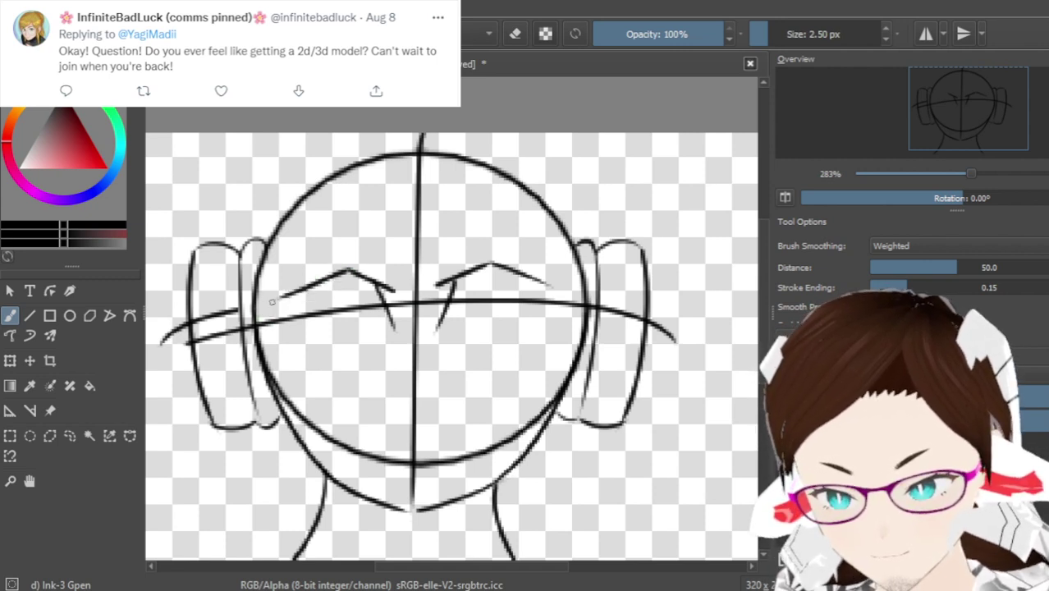
key(ctrl+z)
drag(346, 270, 272, 305)
key(ctrl+z)
drag(345, 269, 270, 311)
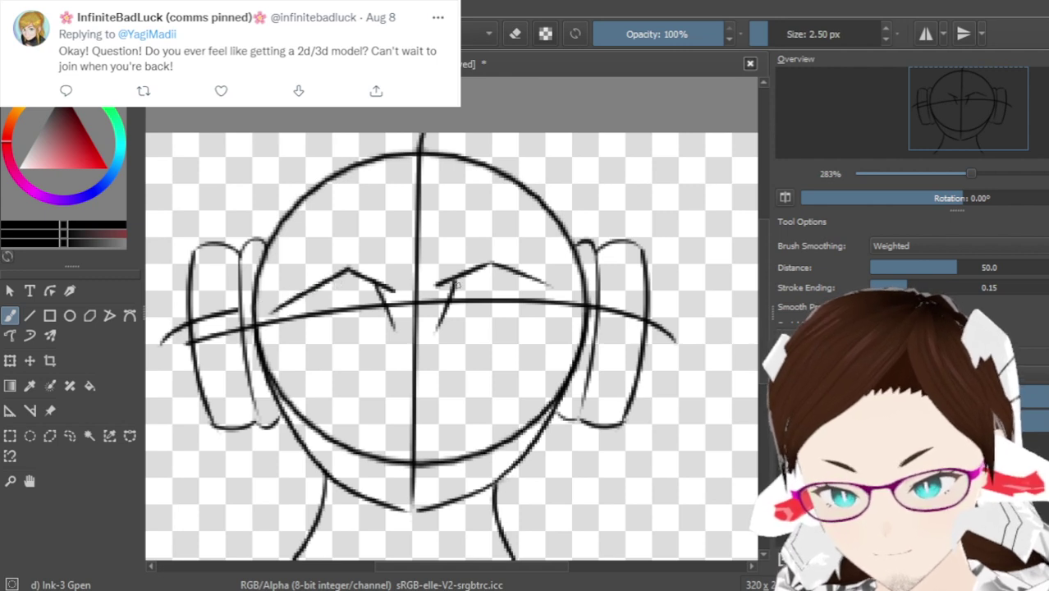
key(ctrl+z)
drag(350, 272, 271, 309)
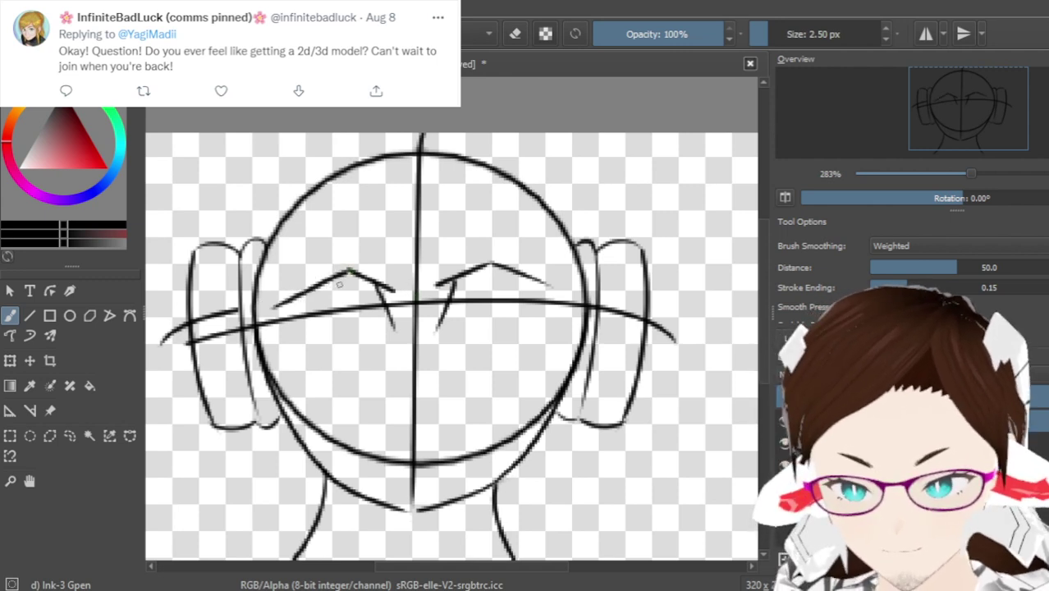
key(ctrl+z)
drag(351, 268, 297, 291)
key(ctrl+z)
drag(349, 269, 265, 311)
key(ctrl+z)
drag(351, 269, 266, 312)
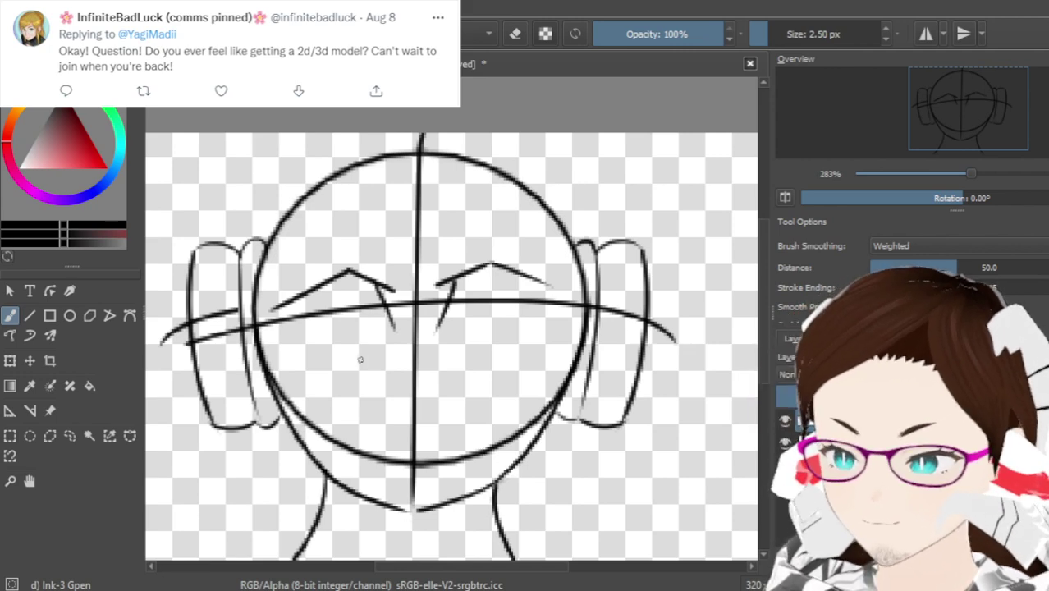
key(ctrl+z)
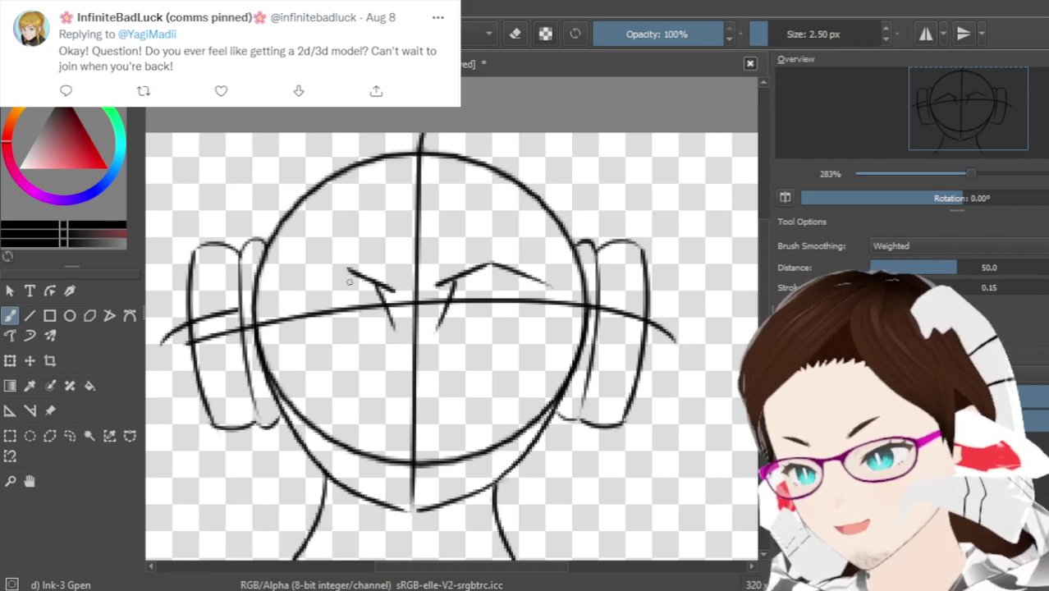
drag(351, 268, 289, 301)
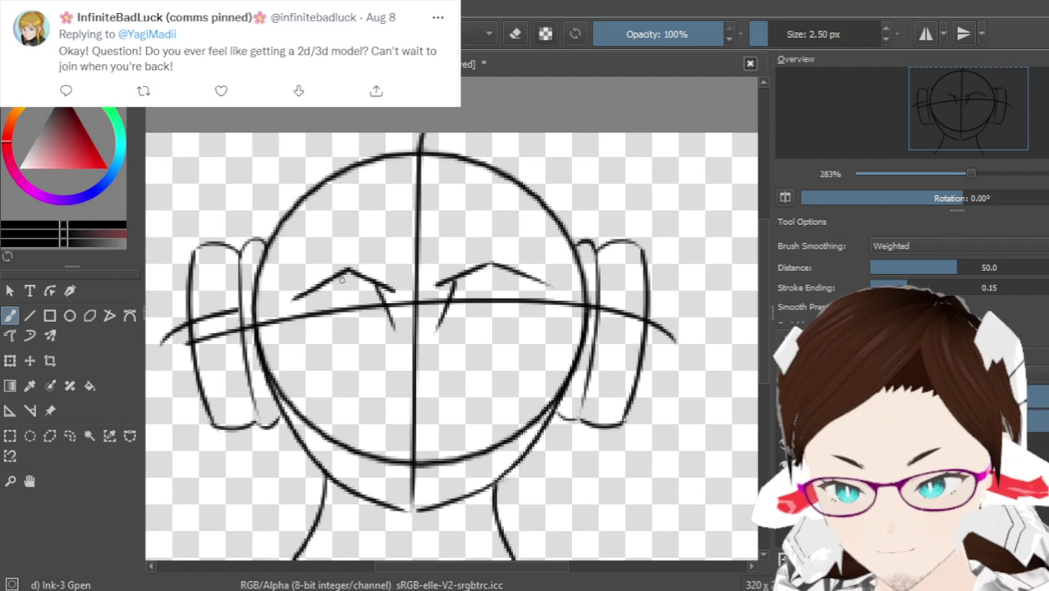
key(ctrl+z)
mouse_move(352, 270)
mouse_down()
mouse_move(285, 295)
mouse_move(348, 270)
mouse_up()
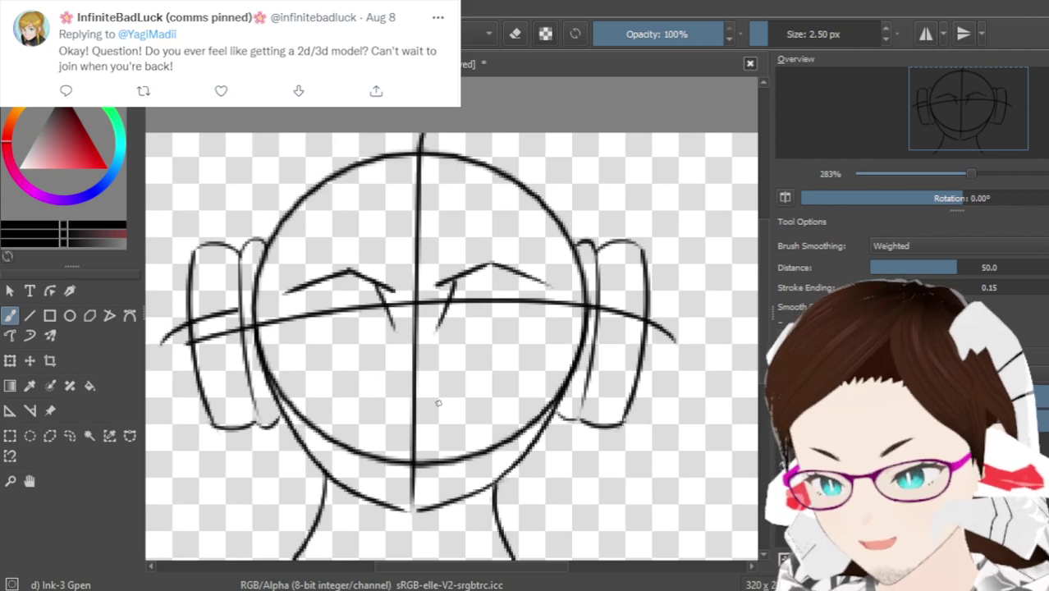
Undo all the brow strokes and the short slanted strokes in the middle of the face
key(ctrl+z)
key(ctrl+z)
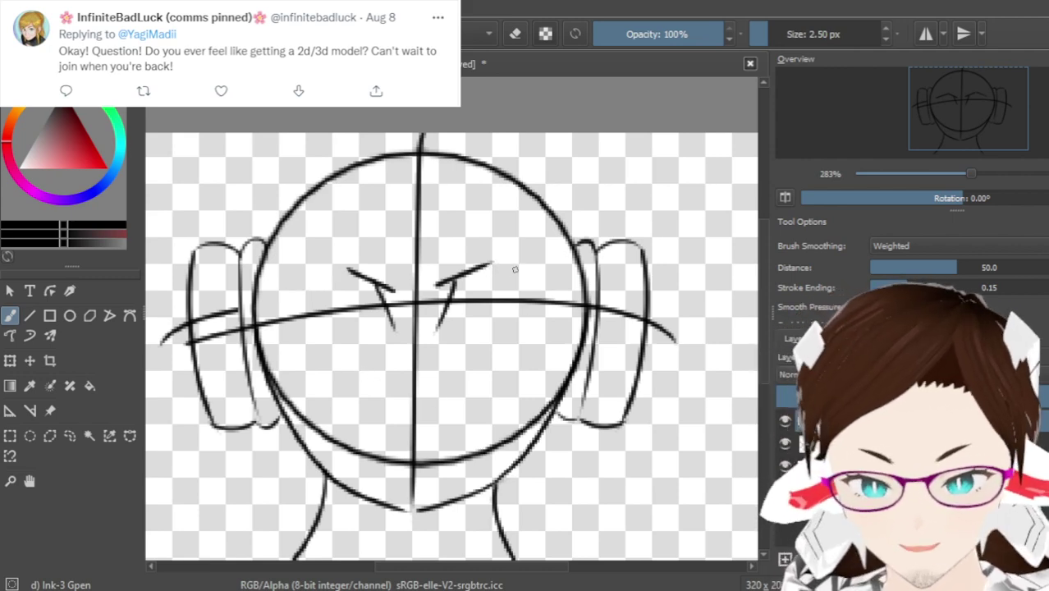
key(ctrl+z)
key(ctrl+z)
key(ctrl+z)
key(ctrl+z)
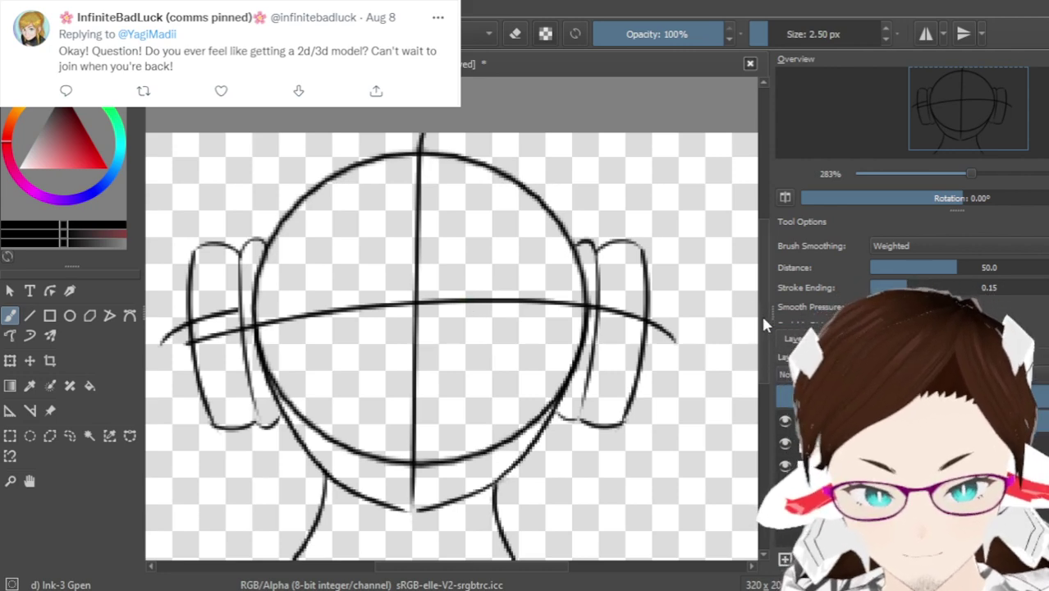
Clear the whole head sketch from the canvas, starting with the 50 px Eraser Circle on the ears, and switch back to the Ink-3 Gpen brush
scroll(618, 340, down, 2)
scroll(435, 313, down, 2)
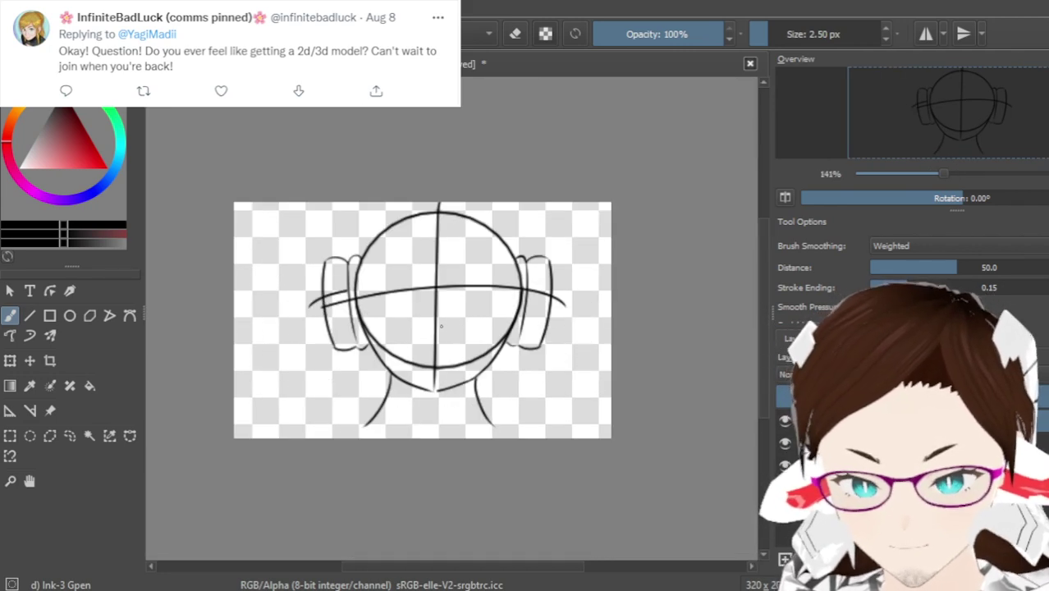
scroll(435, 313, up, 1)
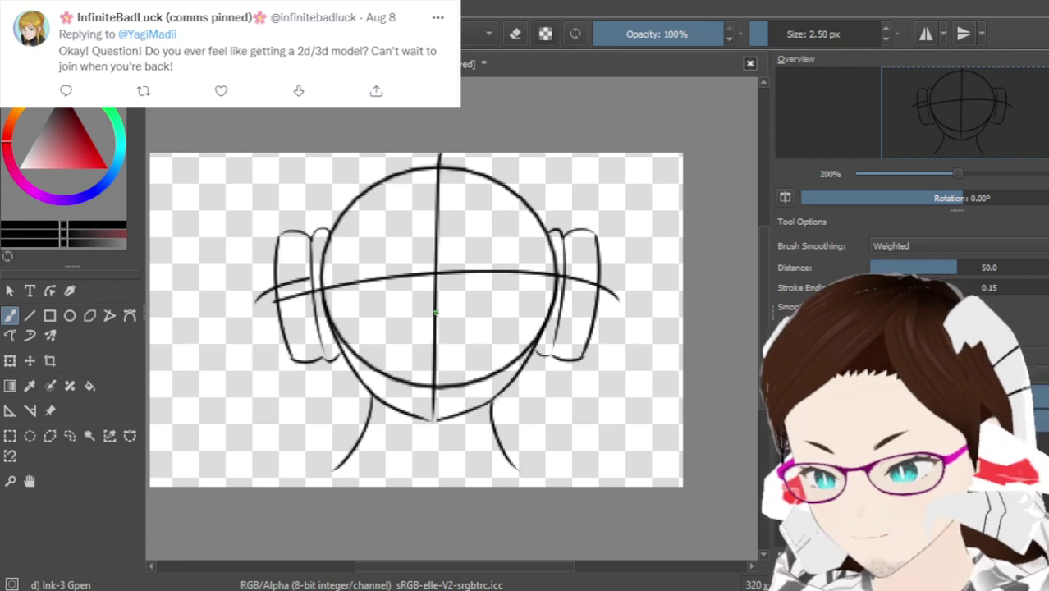
key(e)
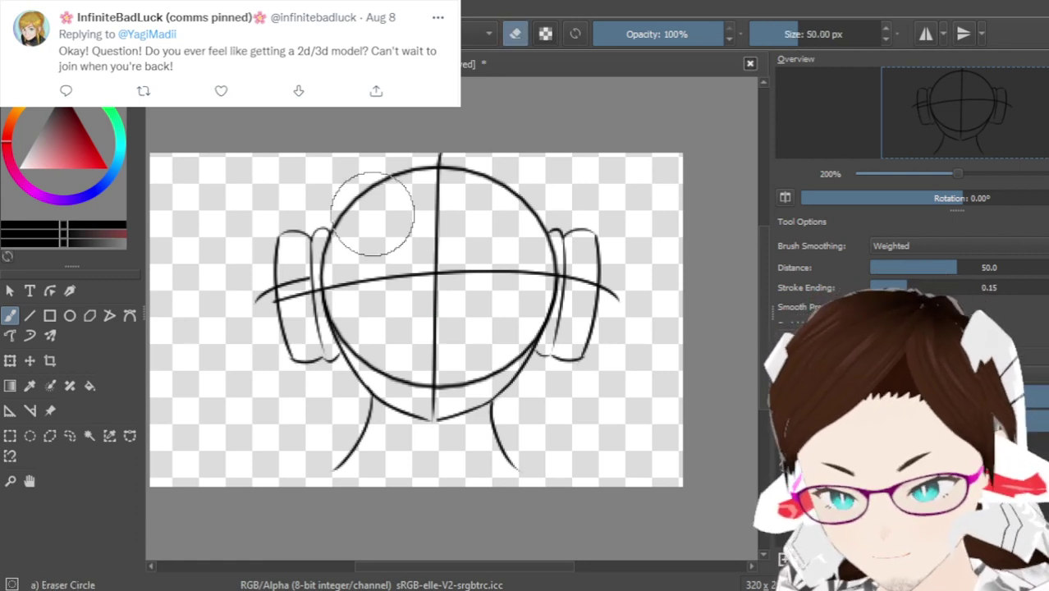
drag(283, 238, 329, 361)
mouse_move(503, 222)
mouse_down()
mouse_move(523, 282)
mouse_move(587, 282)
mouse_move(599, 321)
mouse_move(627, 310)
mouse_up()
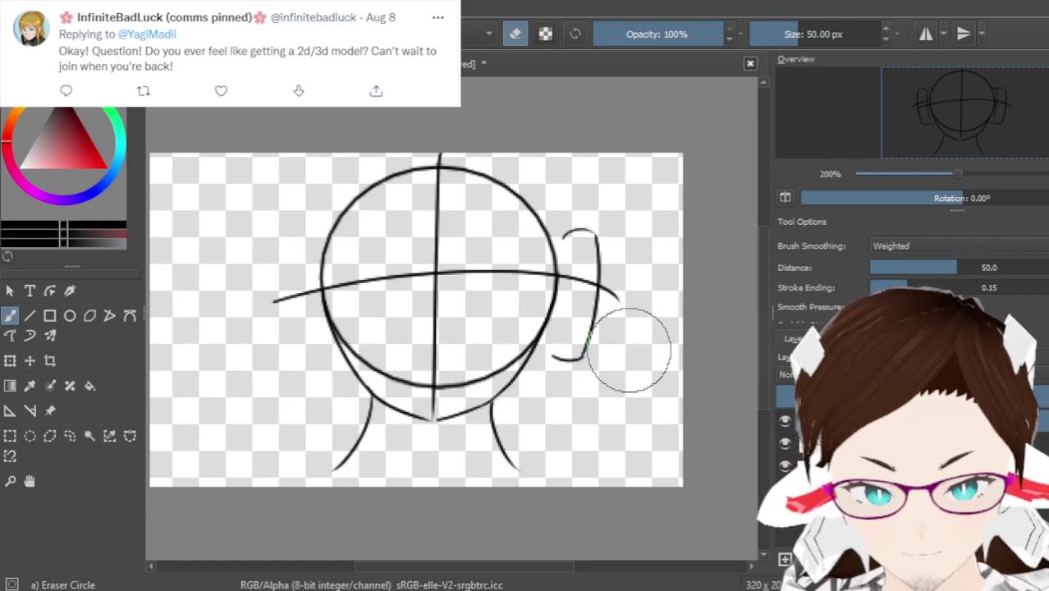
mouse_move(618, 345)
mouse_down()
mouse_move(499, 497)
mouse_move(459, 456)
mouse_move(386, 437)
mouse_move(346, 382)
mouse_move(375, 242)
mouse_move(280, 252)
mouse_up()
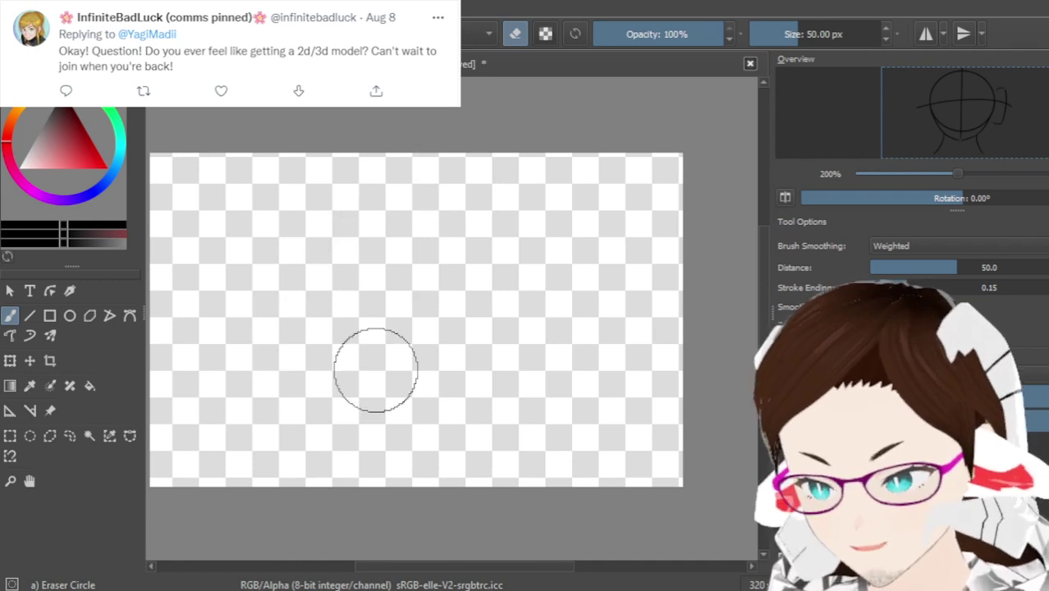
key(slash)
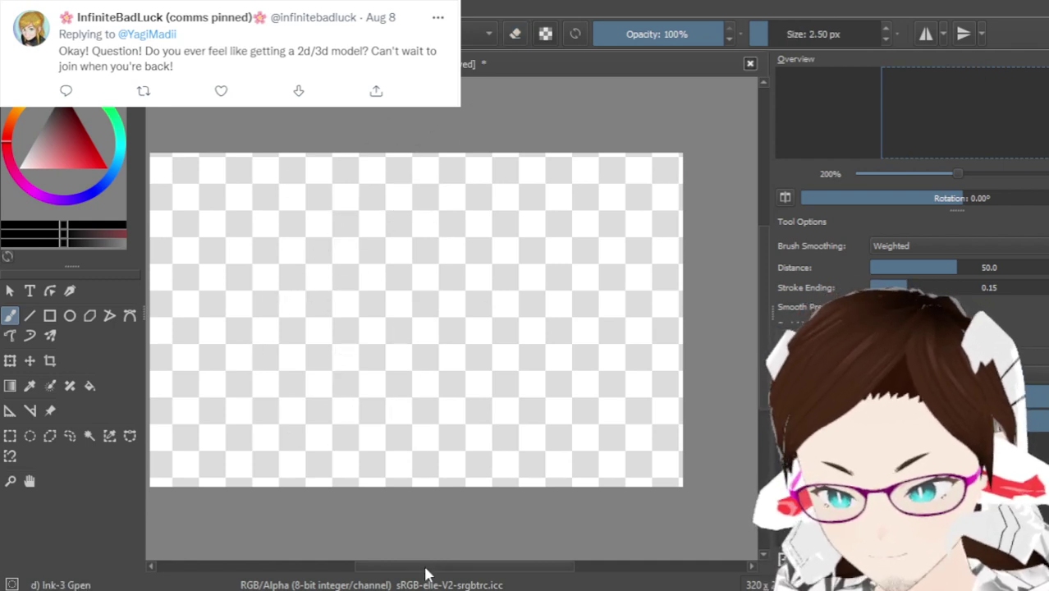
scroll(424, 573, left, 2)
scroll(410, 569, right, 1)
scroll(427, 570, right, 1)
scroll(421, 565, left, 2)
scroll(420, 567, right, 1)
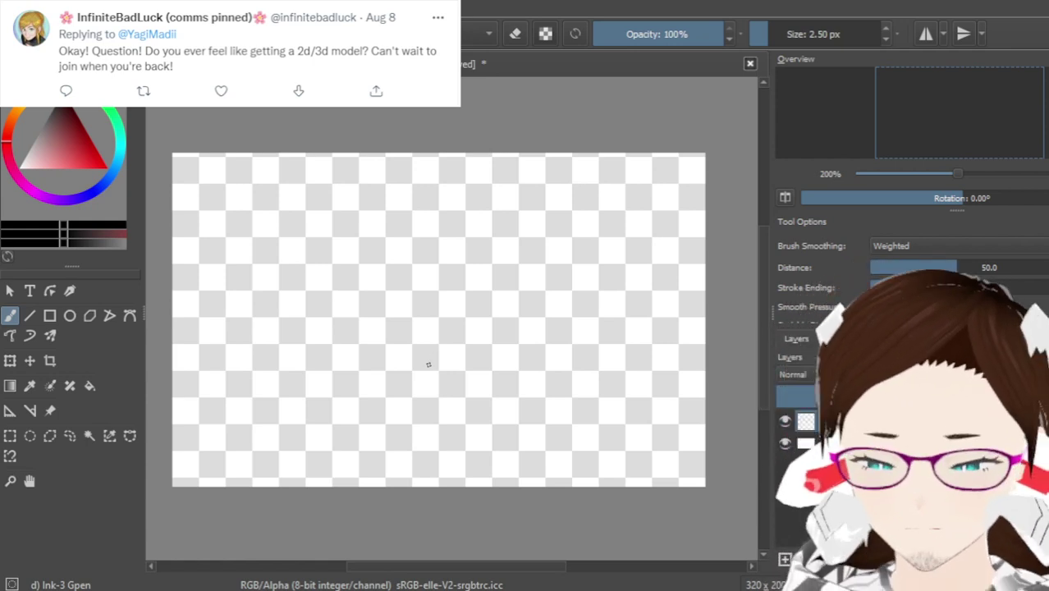
key(minus)
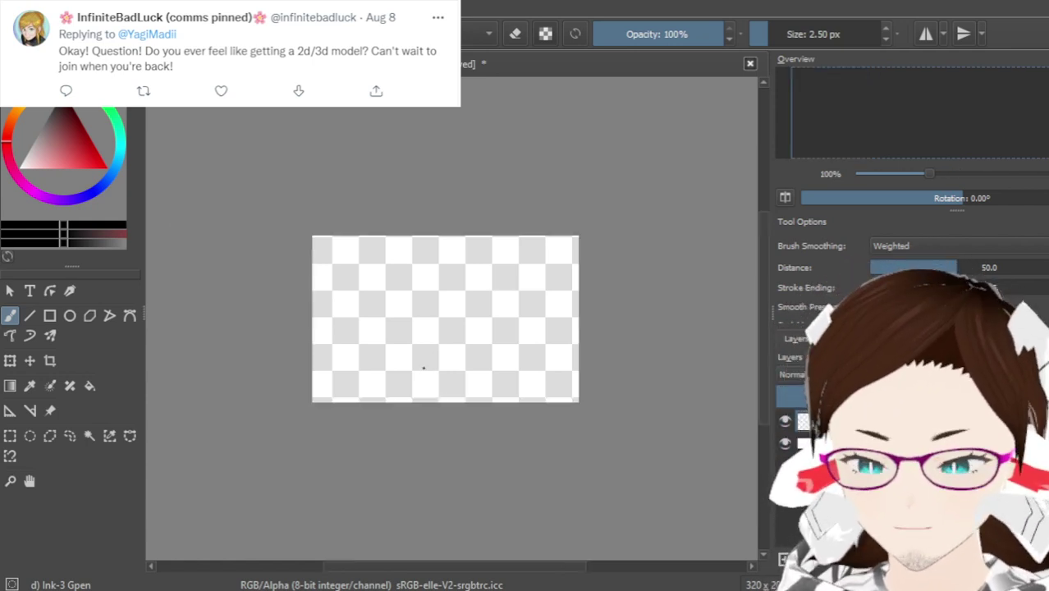
key(plus)
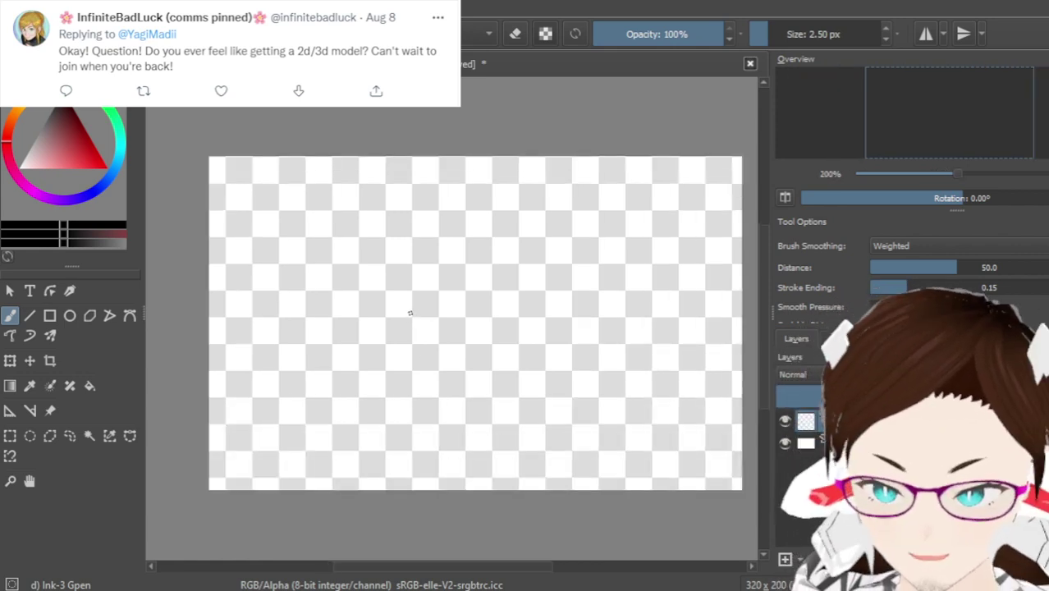
key(minus)
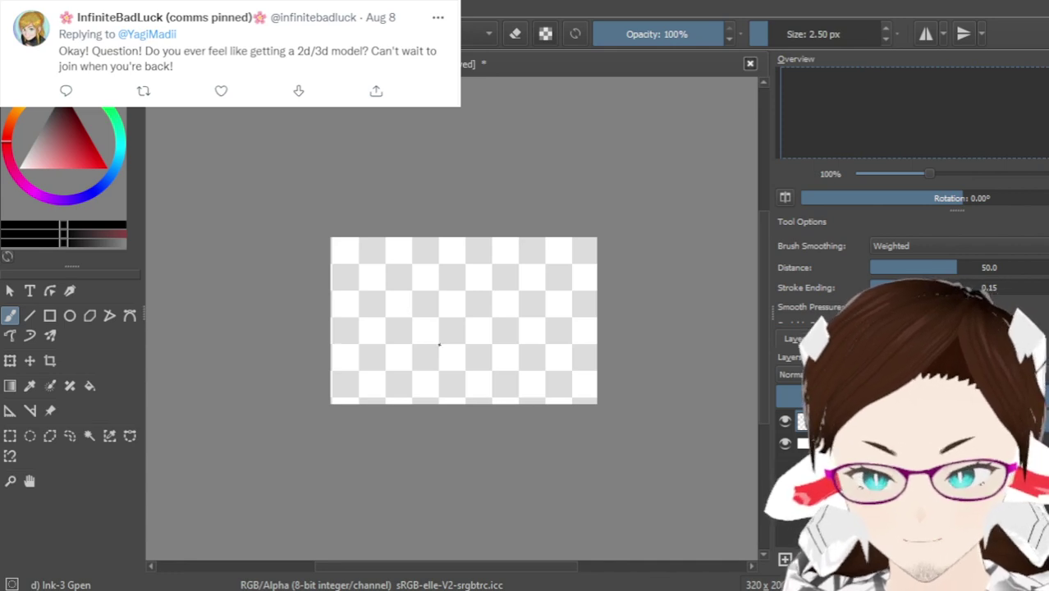
key(plus)
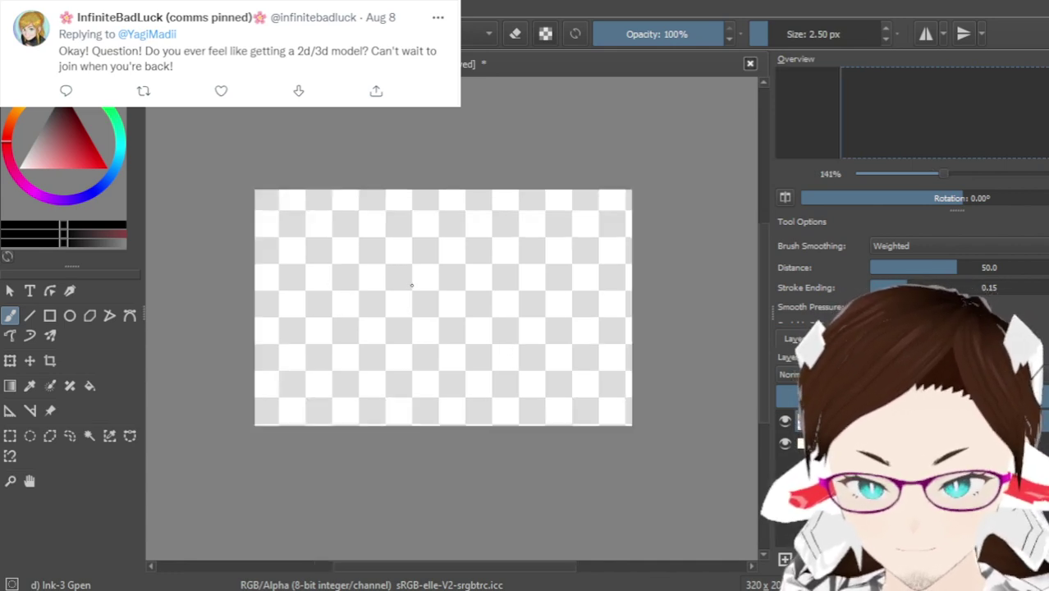
key(plus)
key(plus)
scroll(409, 283, down, 2)
scroll(409, 283, up, 2)
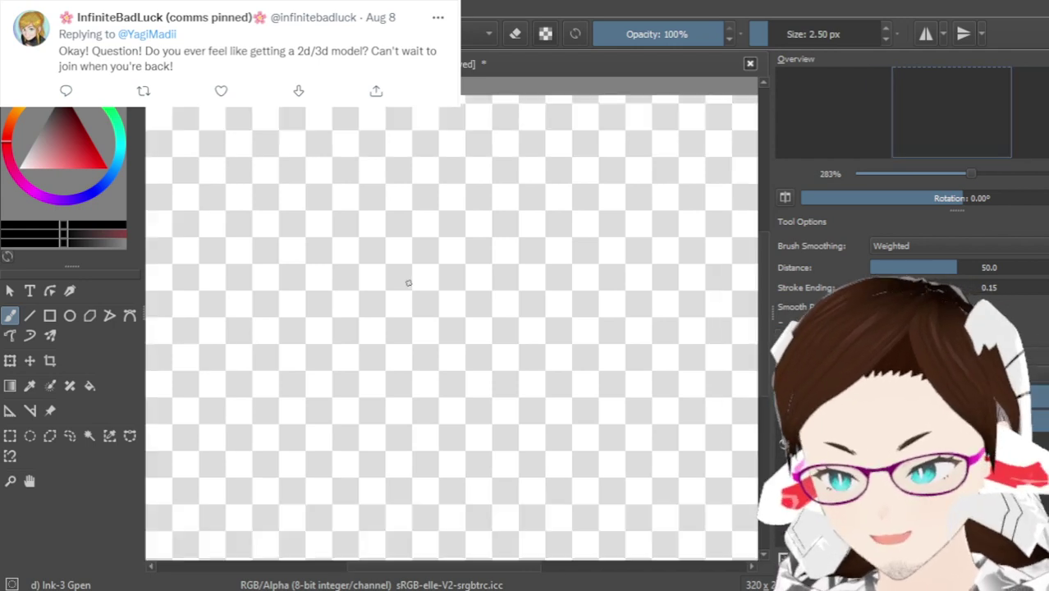
scroll(408, 283, down, 2)
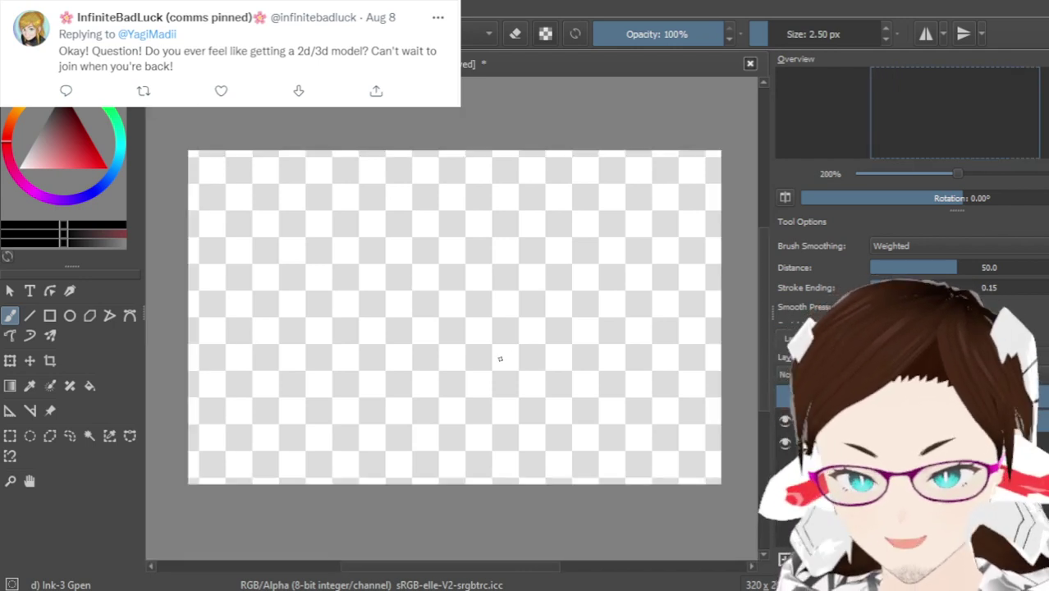
key(4)
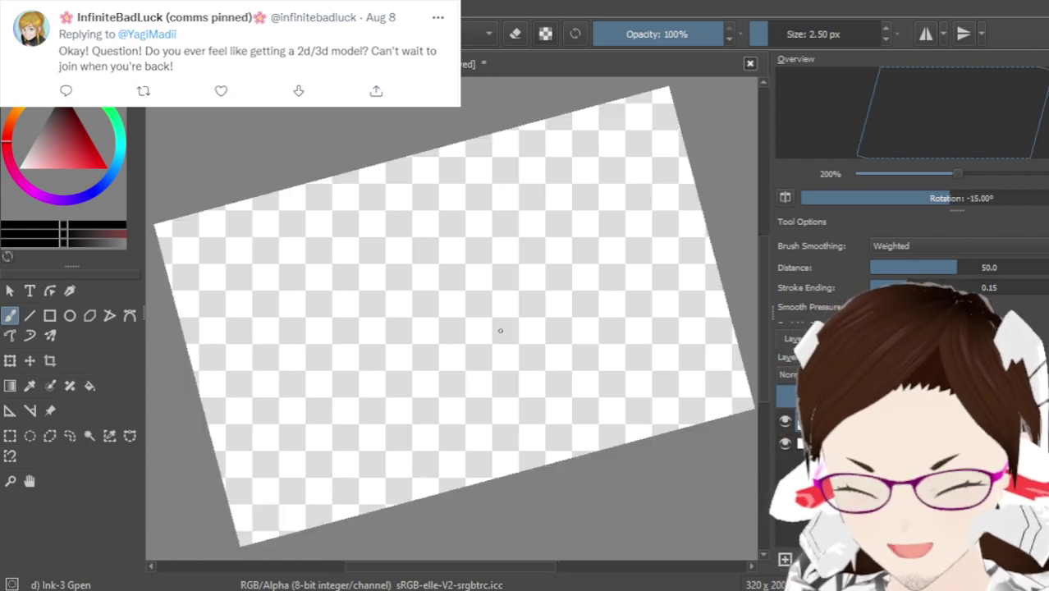
drag(500, 330, 498, 333)
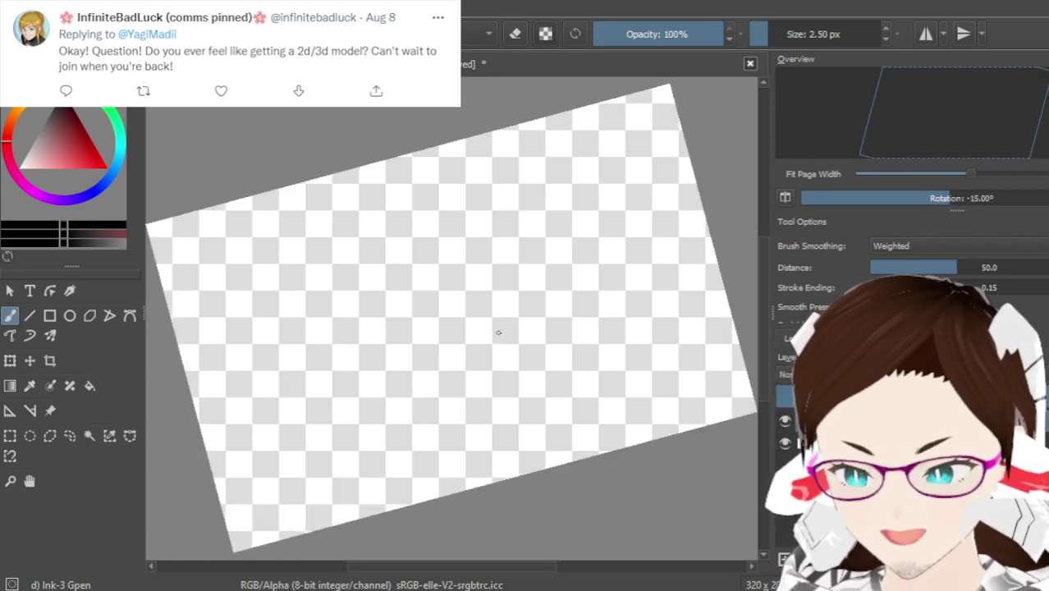
key(5)
key(1)
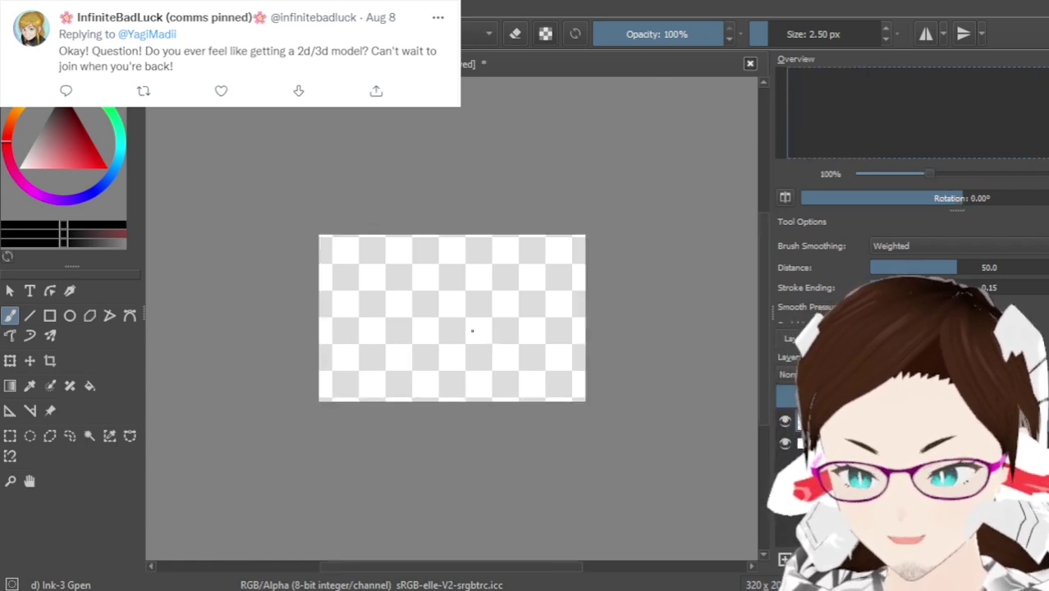
scroll(439, 315, up, 1)
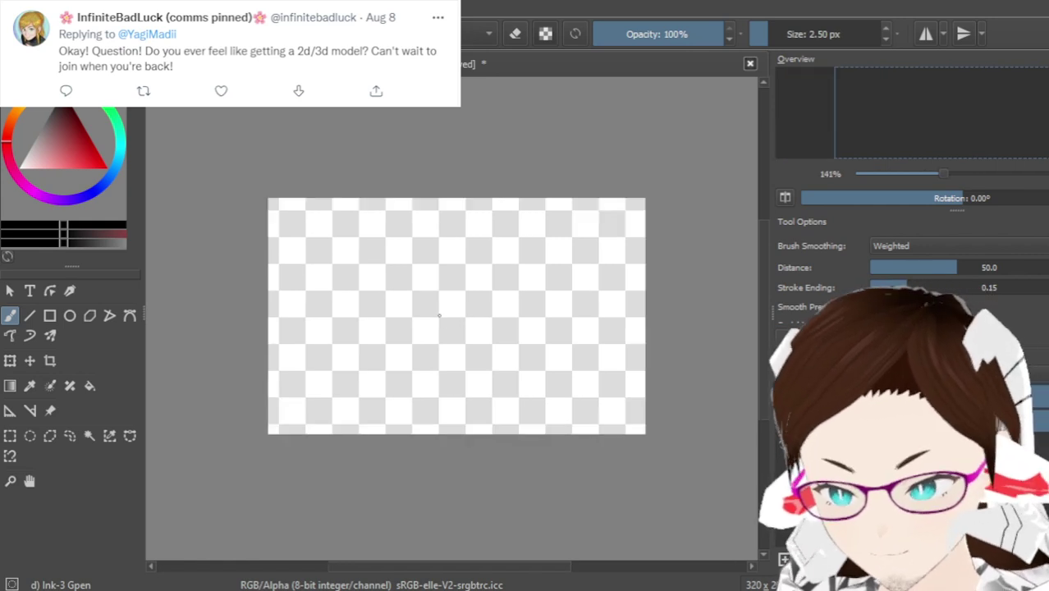
scroll(443, 312, up, 1)
scroll(455, 321, down, 1)
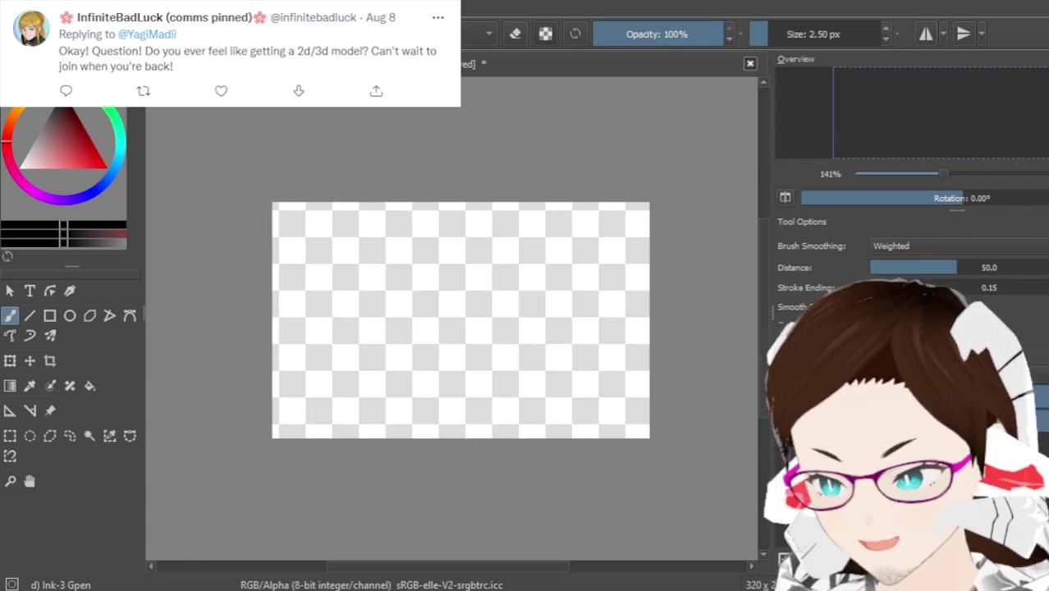
Draw an unfilled, nearly round ellipse for the head on the canvas's right half, shift it slightly up and left, and return to the freehand brush
mouse_move(447, 568)
mouse_down()
mouse_move(478, 568)
mouse_move(456, 568)
mouse_up()
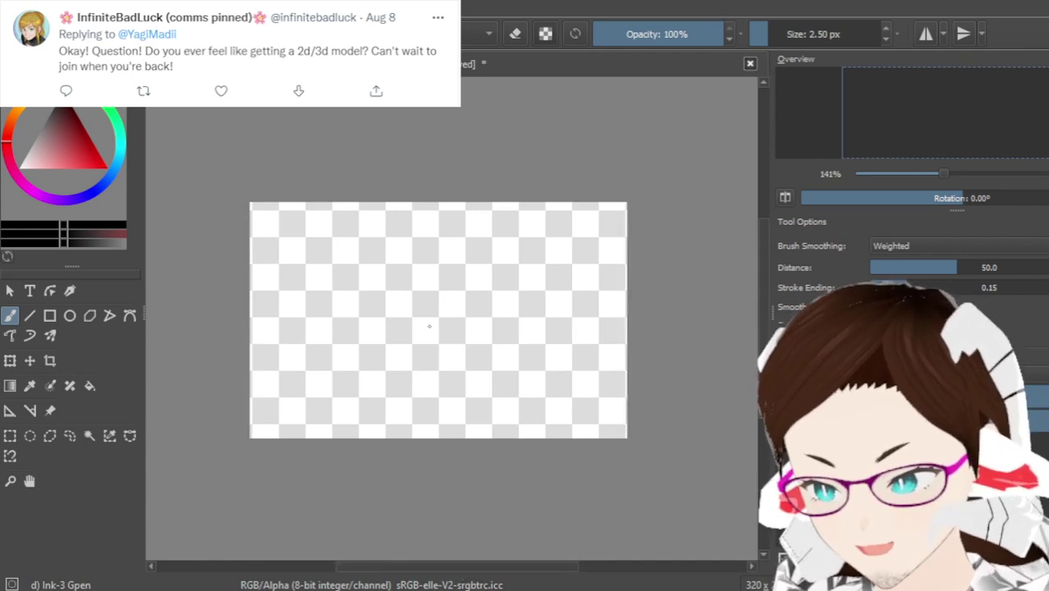
scroll(410, 300, up, 1)
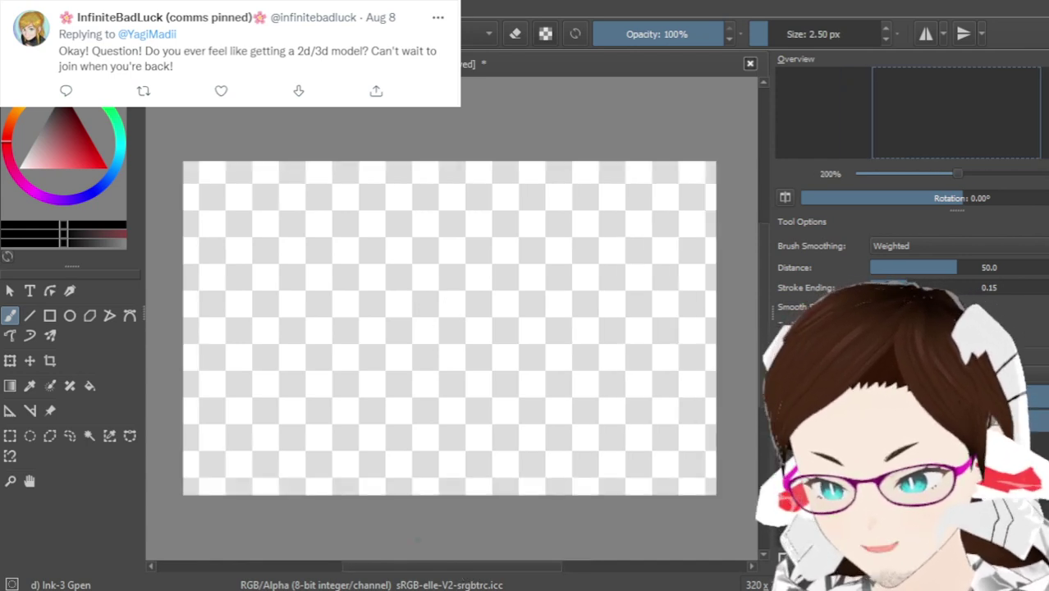
drag(415, 568, 459, 568)
scroll(455, 292, up, 1)
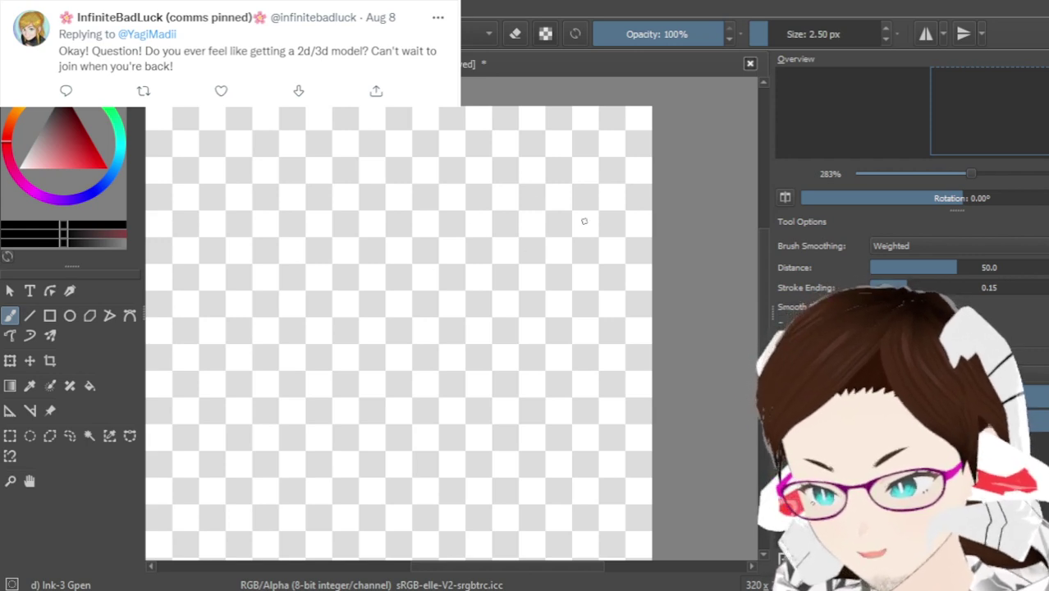
click(70, 315)
drag(326, 190, 580, 421)
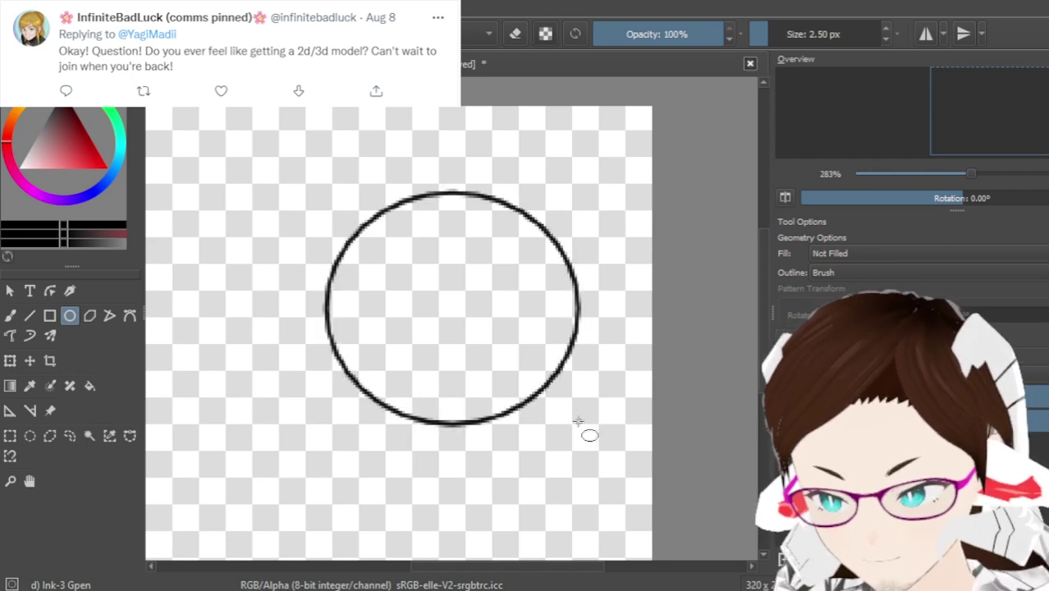
click(10, 360)
drag(462, 361, 433, 344)
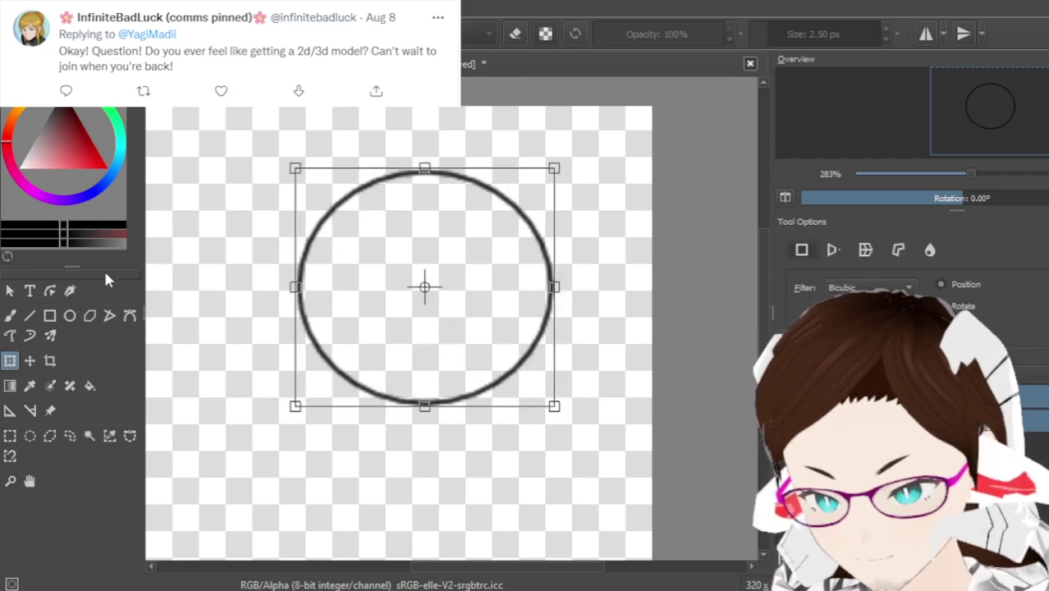
click(10, 316)
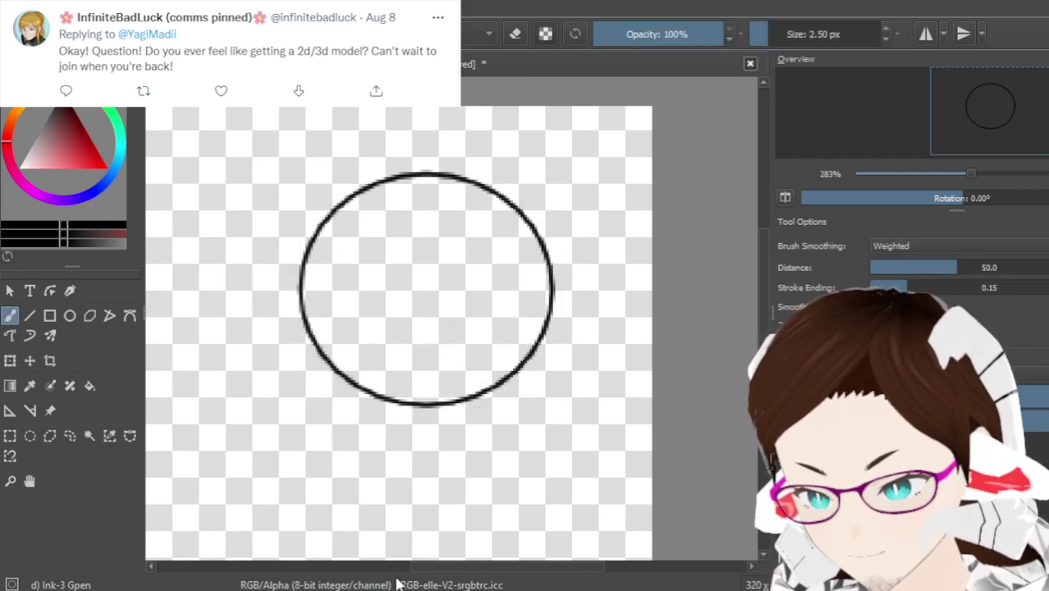
mouse_move(437, 573)
mouse_down()
mouse_move(398, 573)
mouse_move(429, 580)
mouse_up()
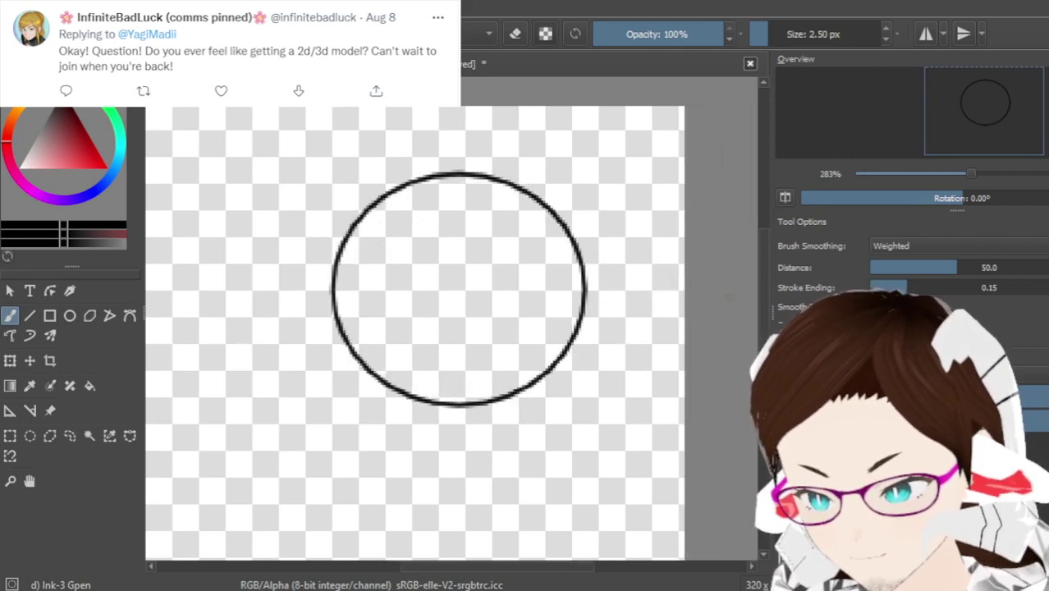
scroll(764, 287, down, 2)
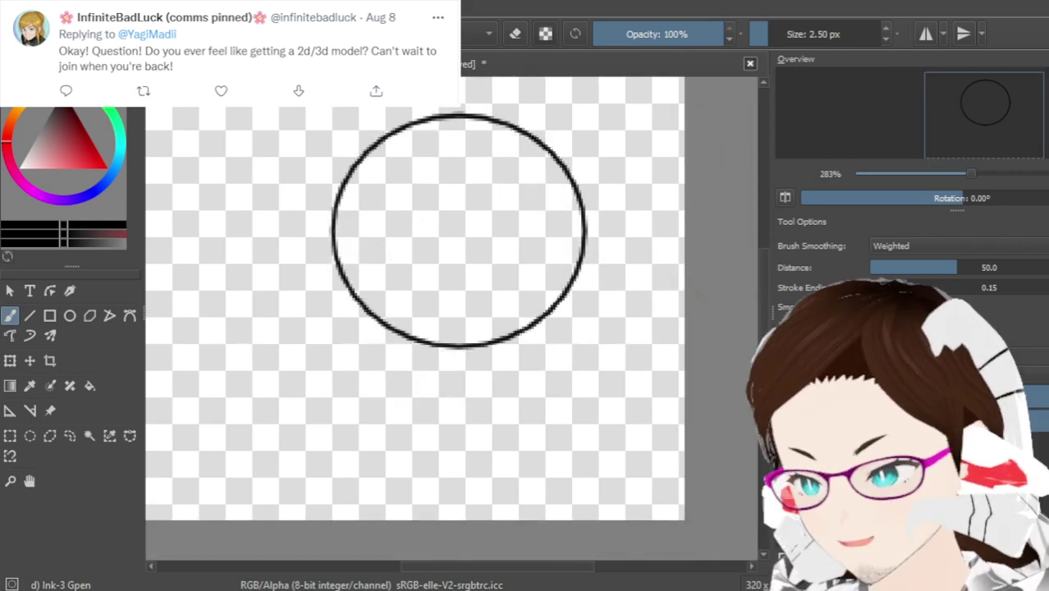
key(3)
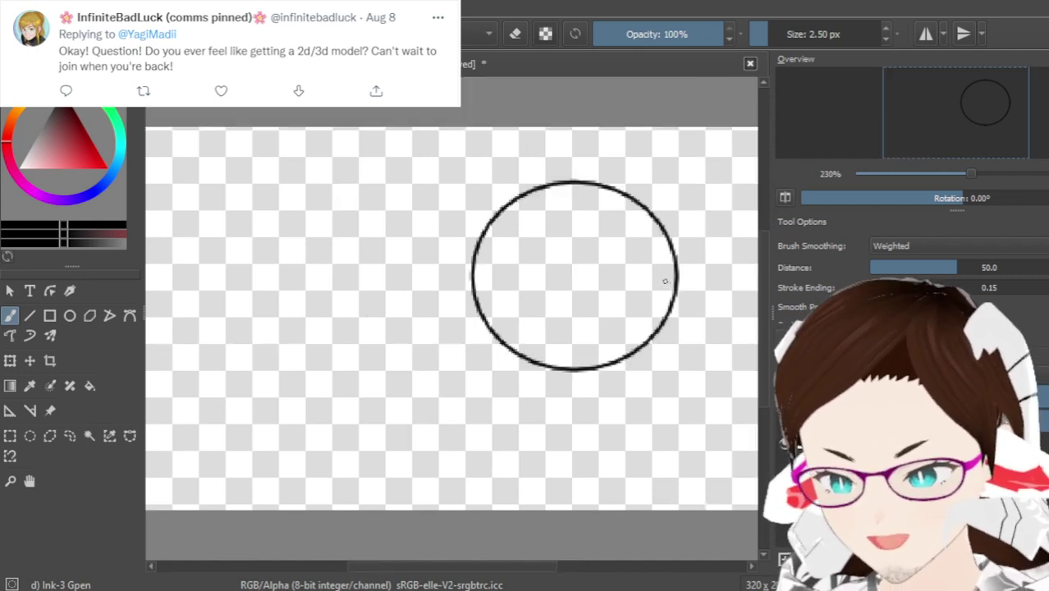
key(1)
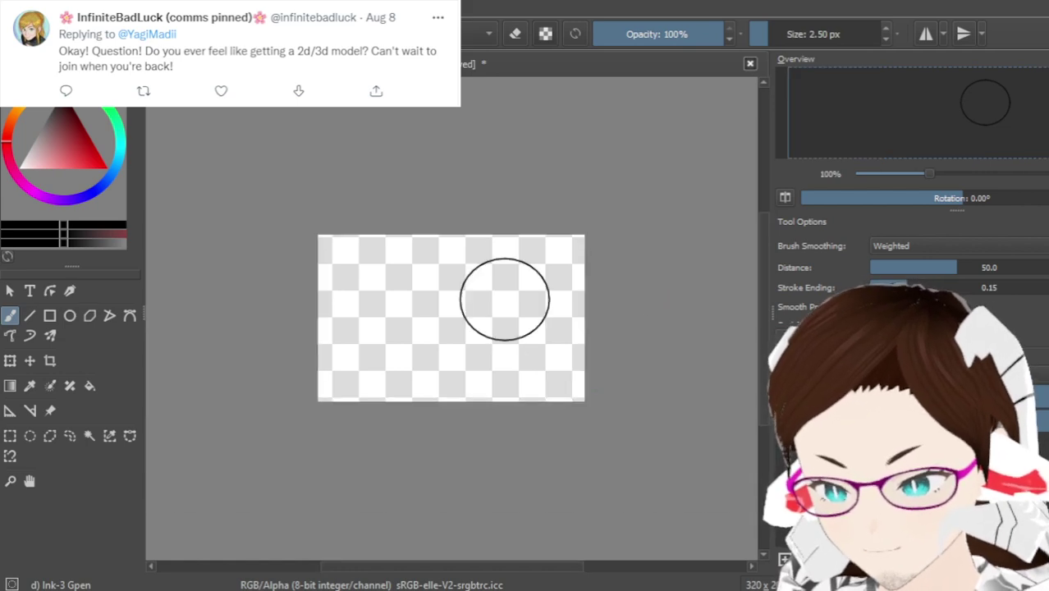
scroll(523, 299, up, 5)
scroll(523, 299, down, 3)
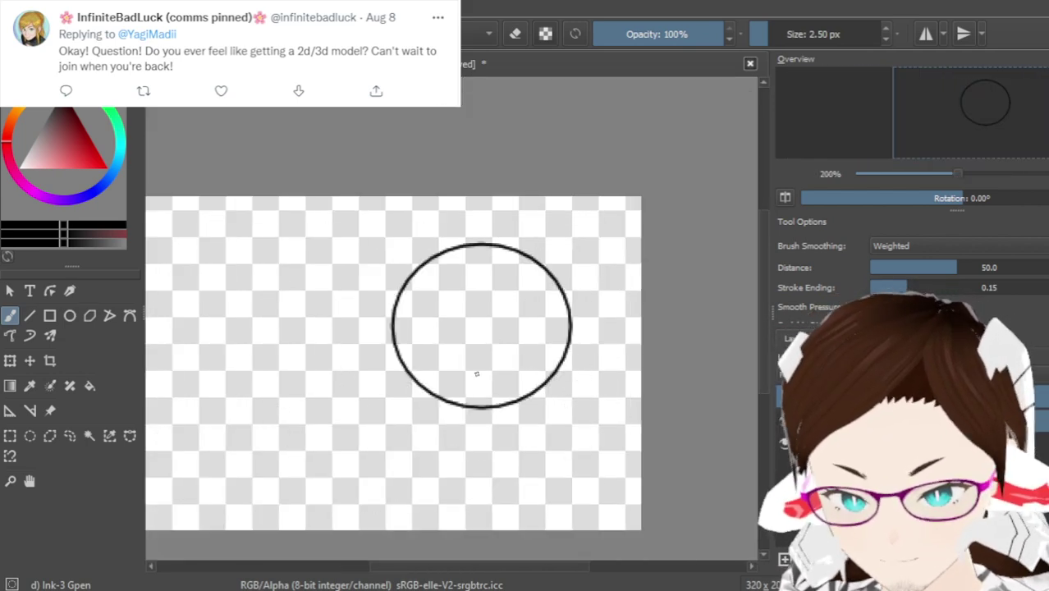
scroll(763, 287, down, 2)
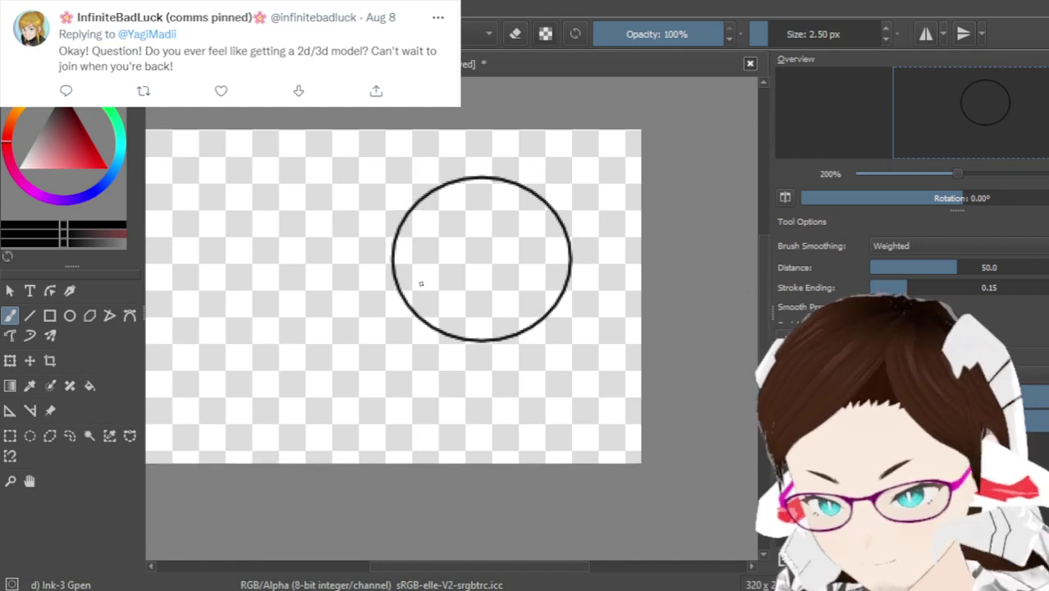
scroll(418, 271, up, 1)
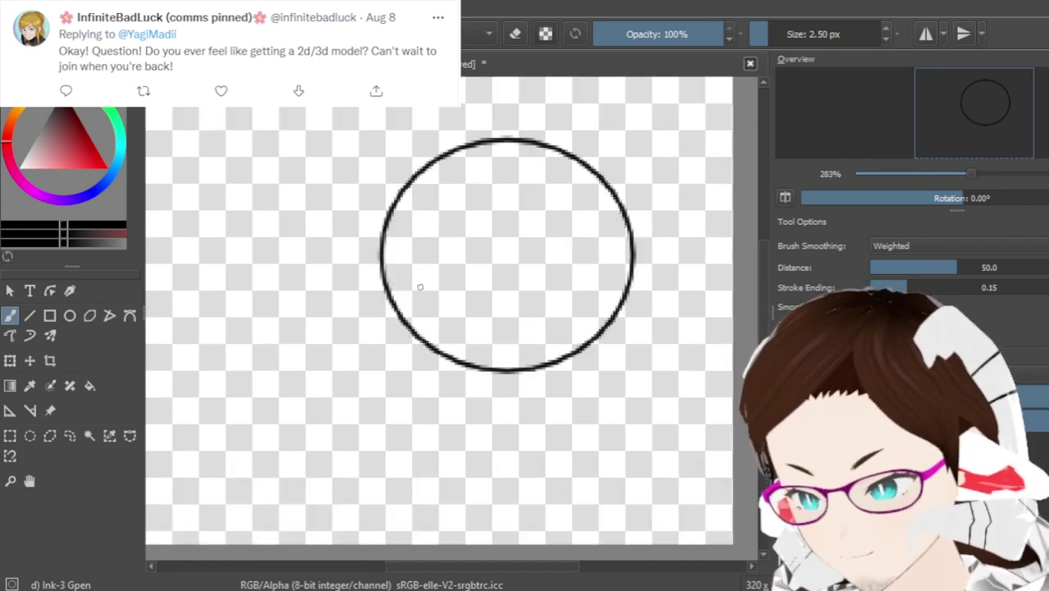
Try a curved vertical centre line through the left part of the head circle, redoing it until it extends well below the circle
drag(504, 574, 498, 573)
drag(763, 270, 760, 282)
scroll(759, 283, up, 3)
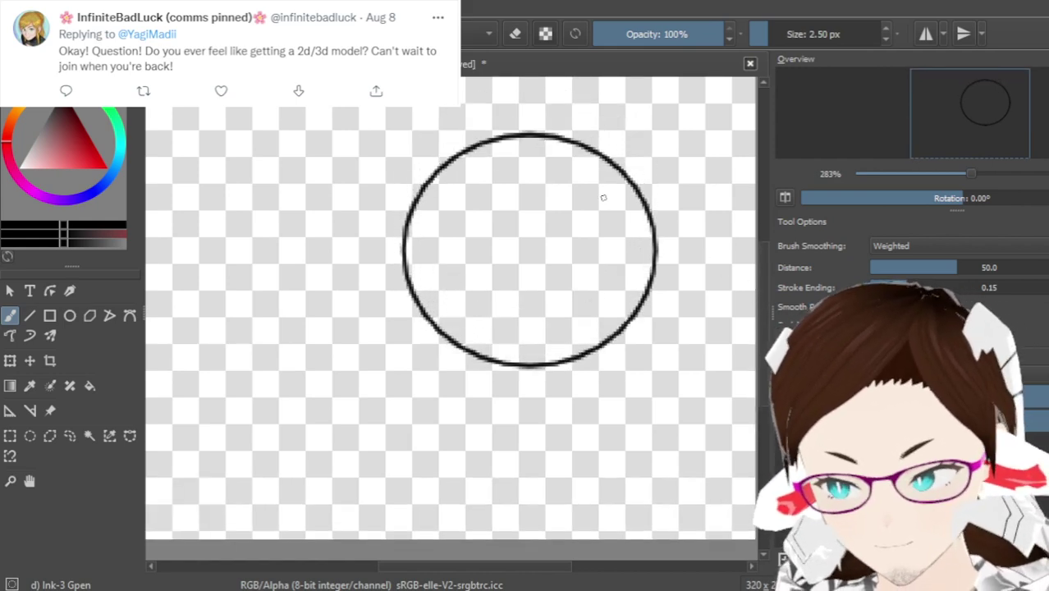
drag(473, 128, 505, 361)
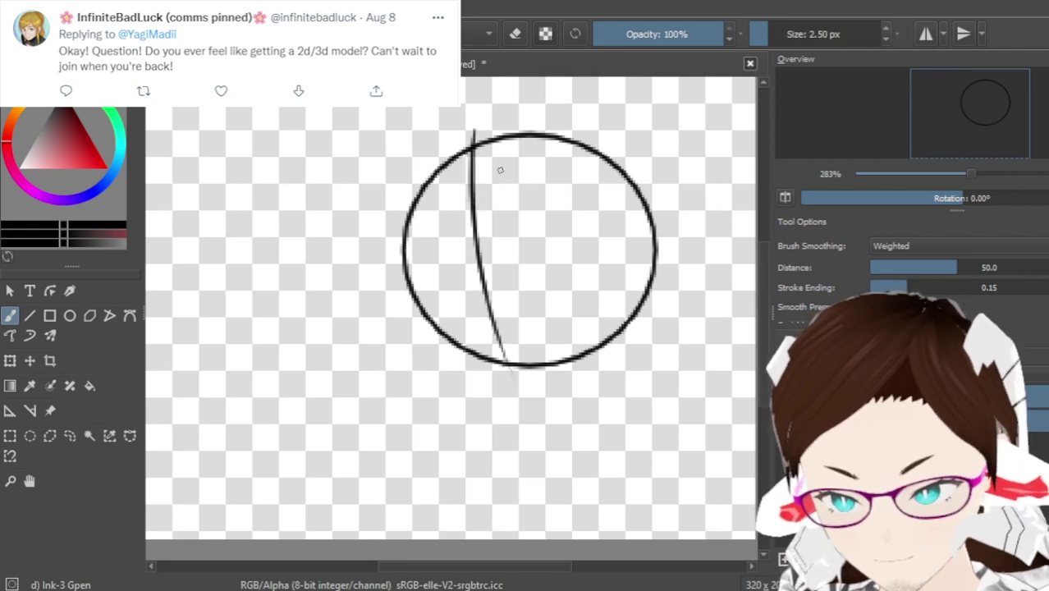
drag(462, 130, 475, 427)
key(ctrl+z)
key(ctrl+z)
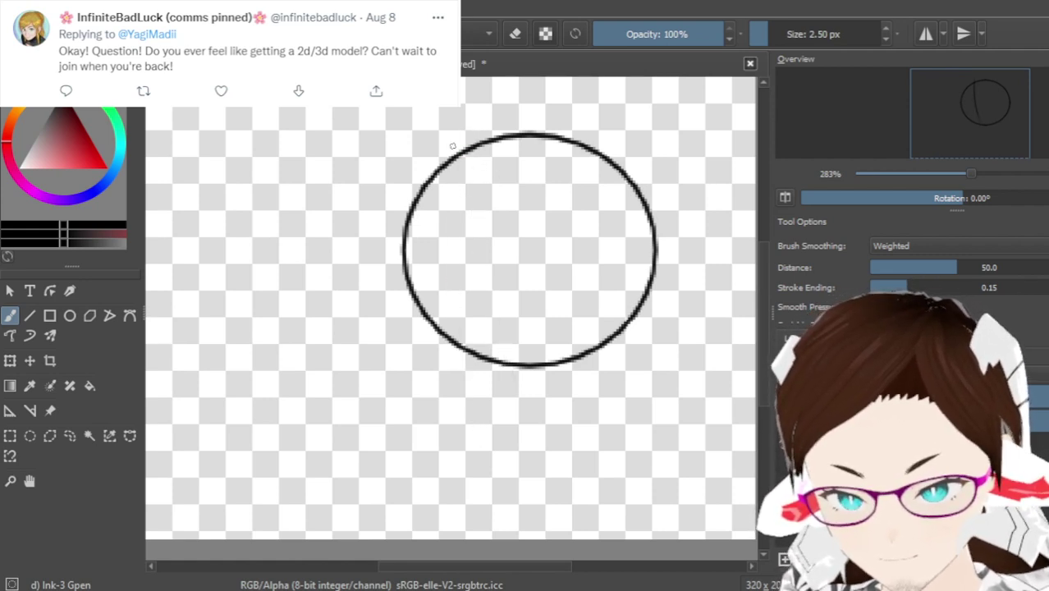
drag(454, 136, 499, 457)
Try several curved horizontal eye lines across the lower part of the circle and undo them along with the vertical centre line
drag(365, 305, 595, 260)
key(ctrl+z)
drag(379, 289, 561, 320)
key(ctrl+z)
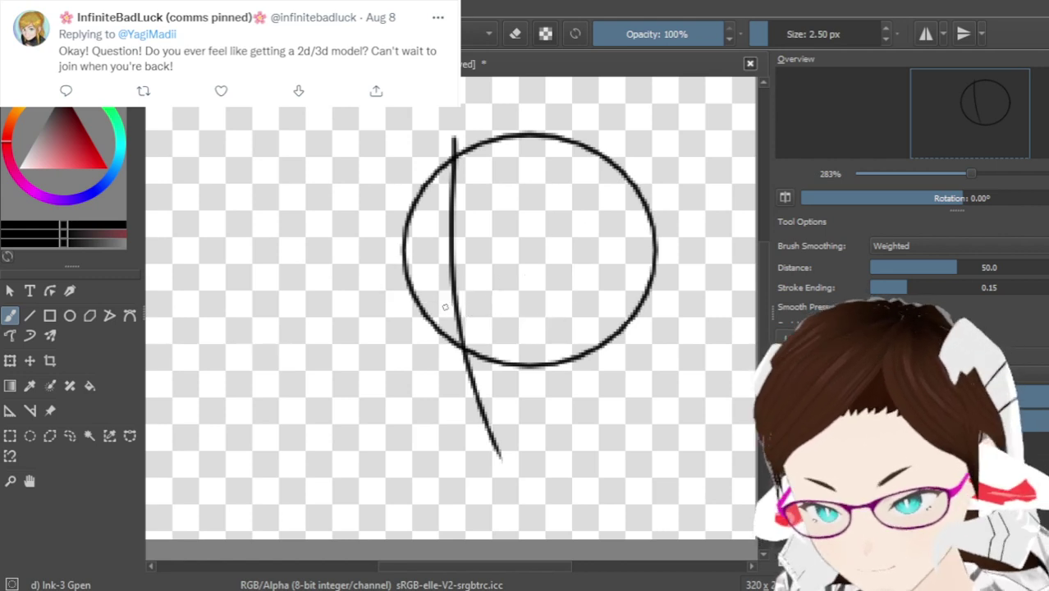
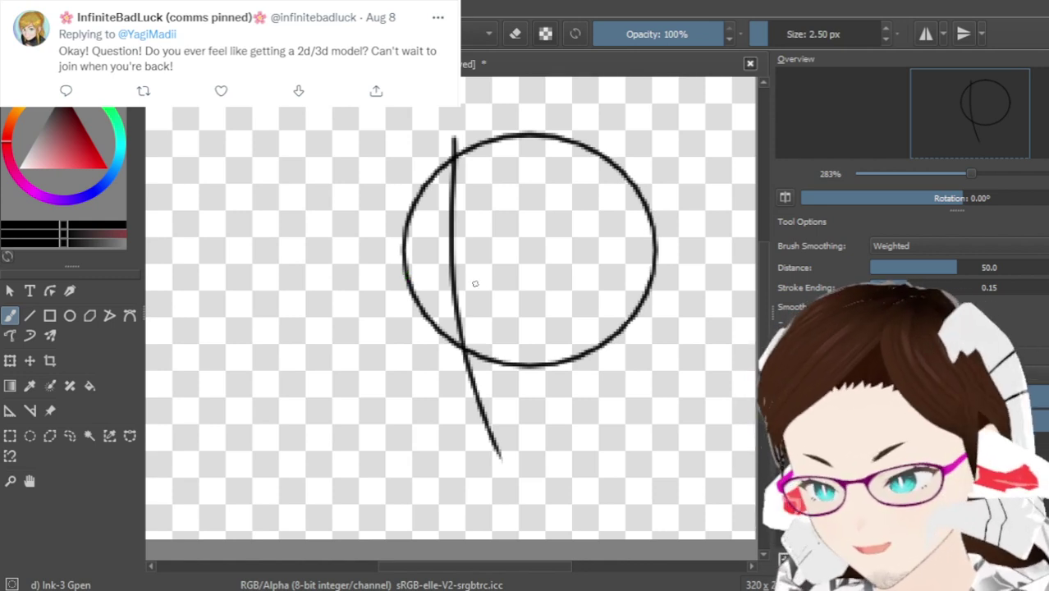
drag(400, 289, 614, 285)
key(ctrl+z)
drag(382, 271, 600, 268)
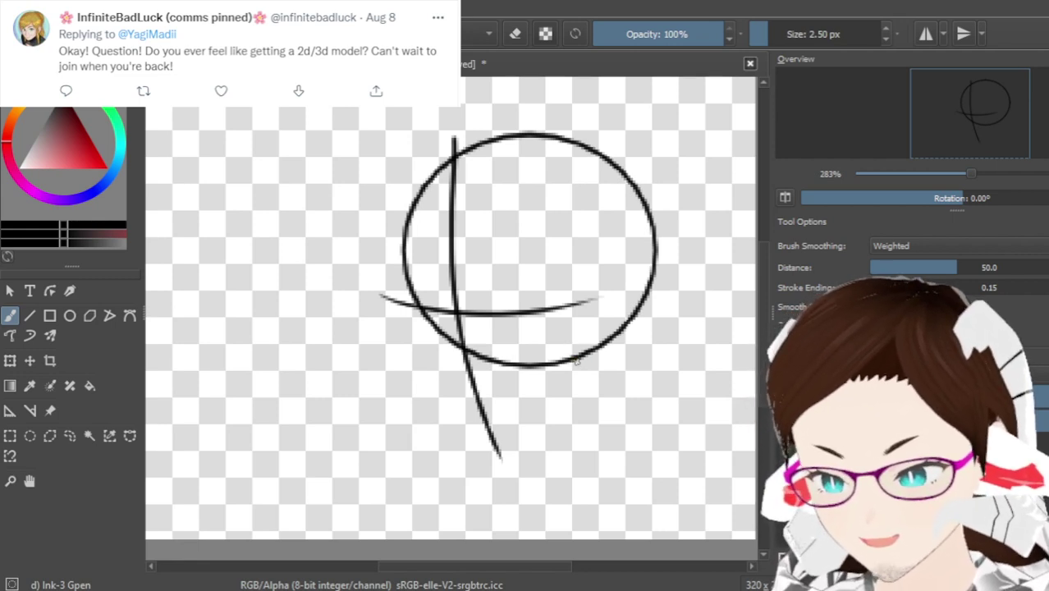
key(ctrl+z)
key(ctrl+z)
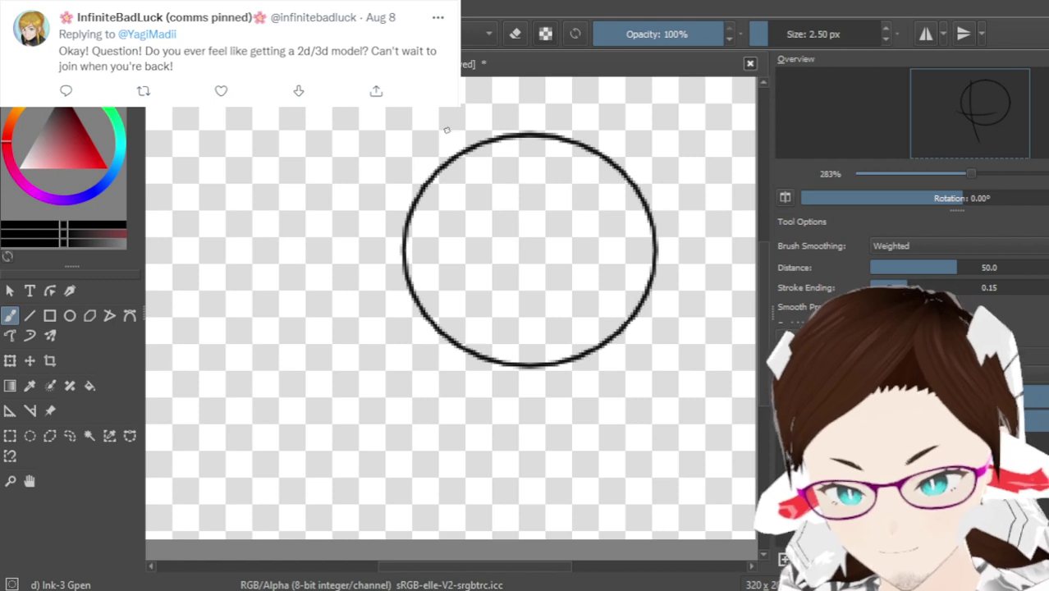
Redraw the curved vertical centre line from above the circle's upper left edge to a short way below the circle, replacing a missed attempt
drag(452, 152, 501, 439)
key(ctrl+z)
drag(456, 133, 493, 413)
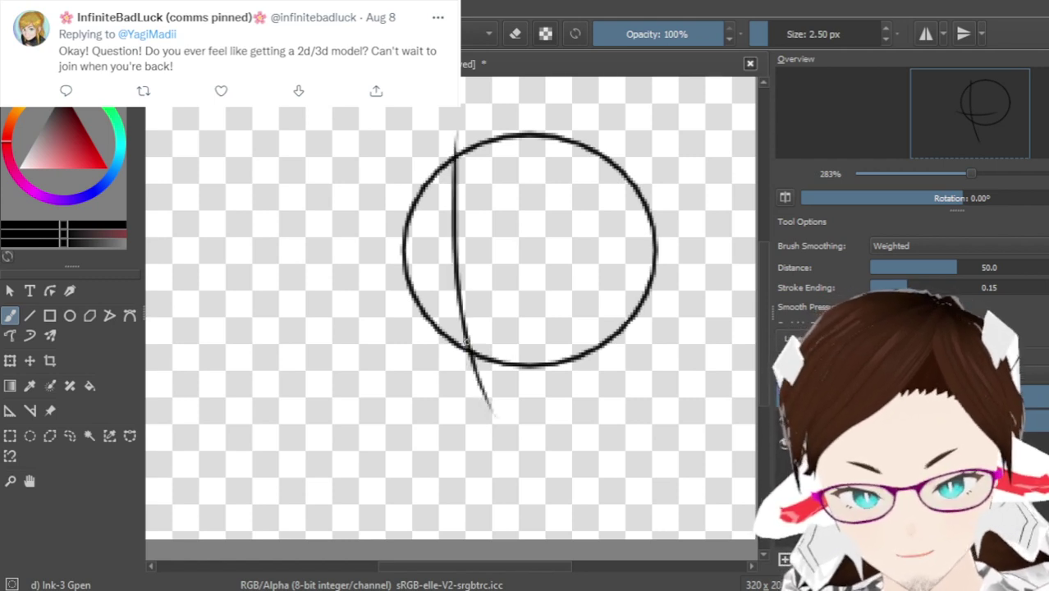
Draw a gently curved horizontal eye line across the circle's lower part, starting outside its left edge and rising rightward, redoing strokes that miss
drag(369, 330, 566, 307)
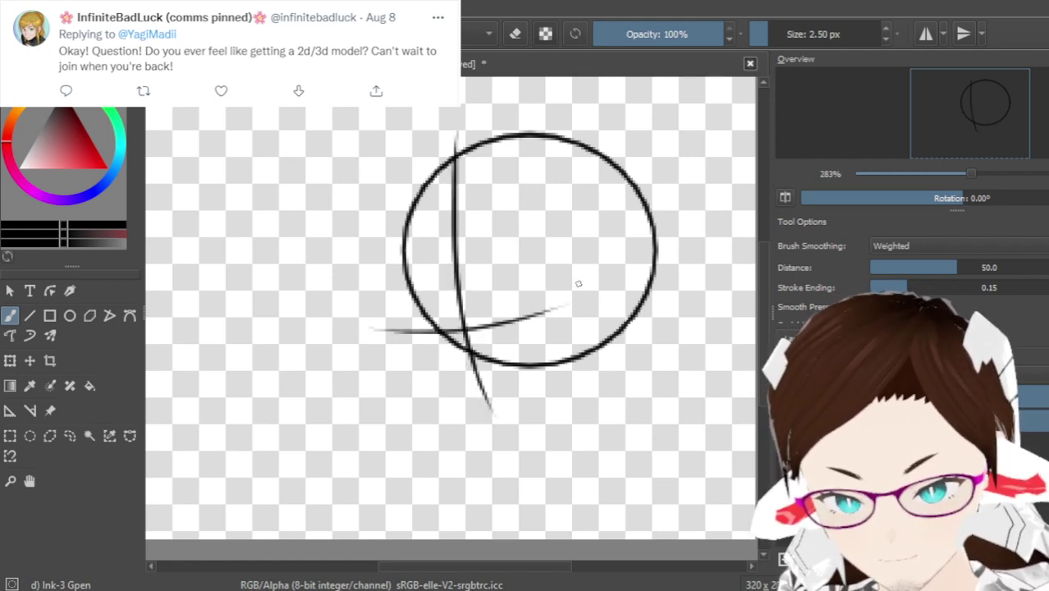
key(ctrl+z)
drag(379, 310, 610, 289)
key(ctrl+z)
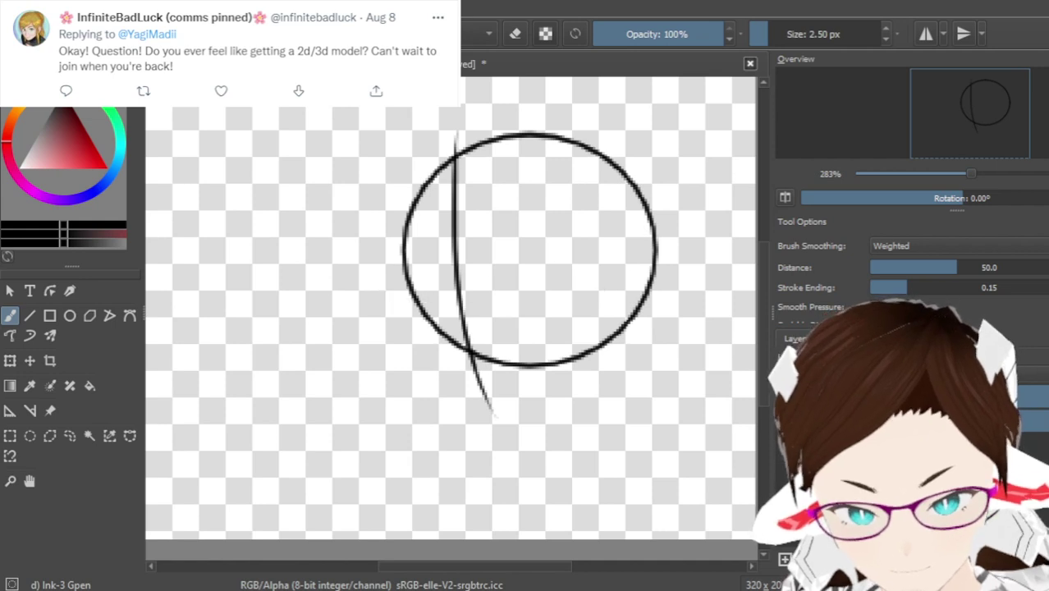
mouse_move(369, 316)
mouse_down()
mouse_move(579, 304)
mouse_move(609, 294)
mouse_up()
Try a cheek line running down from the circle's left edge past the eye line, undoing each attempt
scroll(758, 271, down, 2)
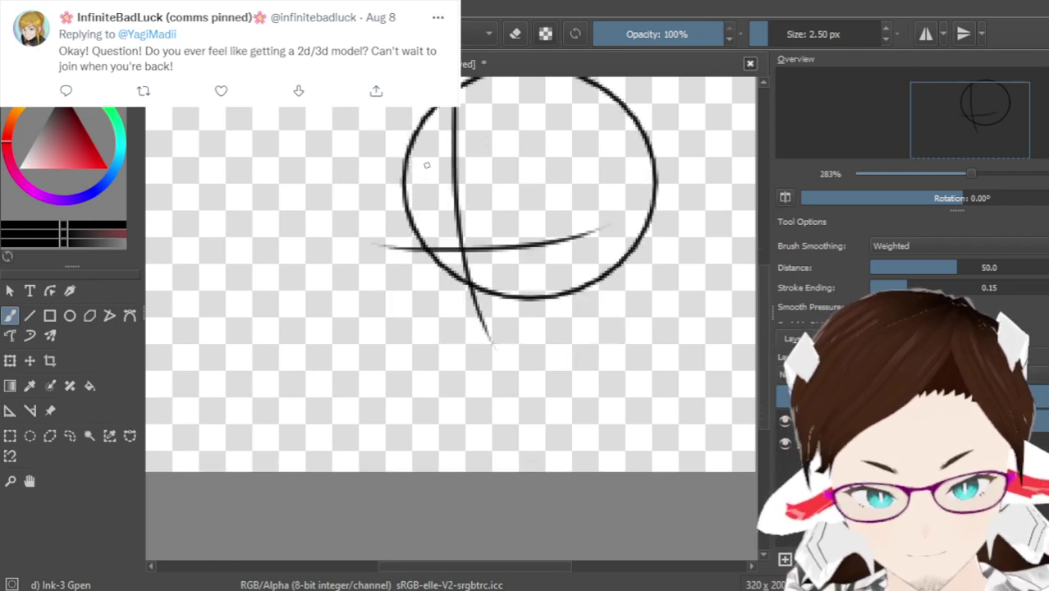
drag(407, 212, 427, 324)
key(ctrl+z)
drag(408, 204, 426, 326)
key(ctrl+z)
drag(402, 215, 456, 358)
key(ctrl+z)
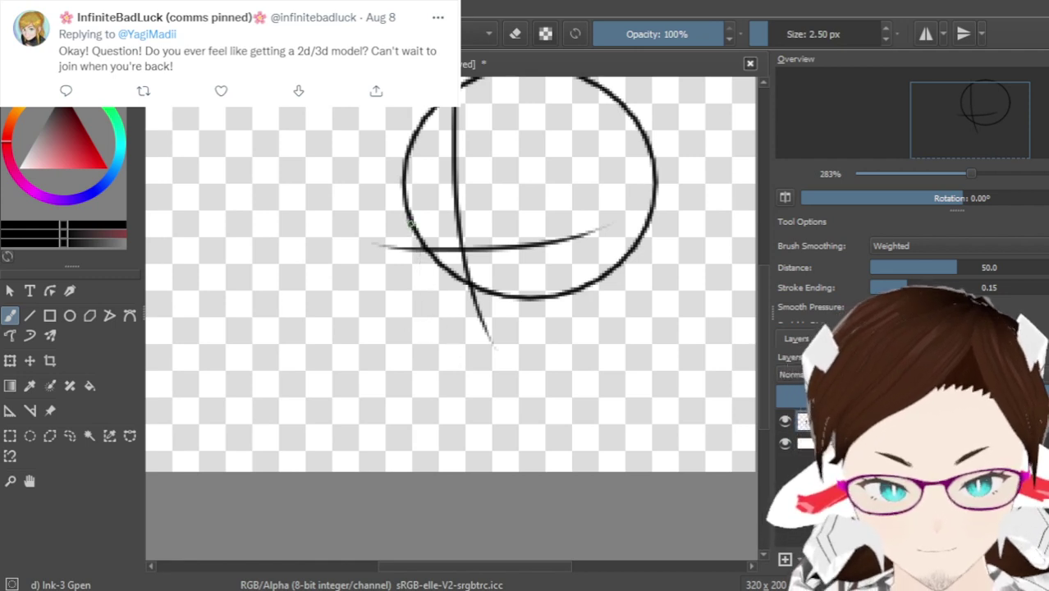
Try a jaw outline from the circle's left edge towards the chin below the centre line, and undo the strokes
mouse_move(408, 212)
mouse_down()
mouse_move(423, 299)
mouse_move(504, 358)
mouse_up()
key(ctrl+z)
drag(442, 335, 537, 343)
key(ctrl+z)
key(ctrl+z)
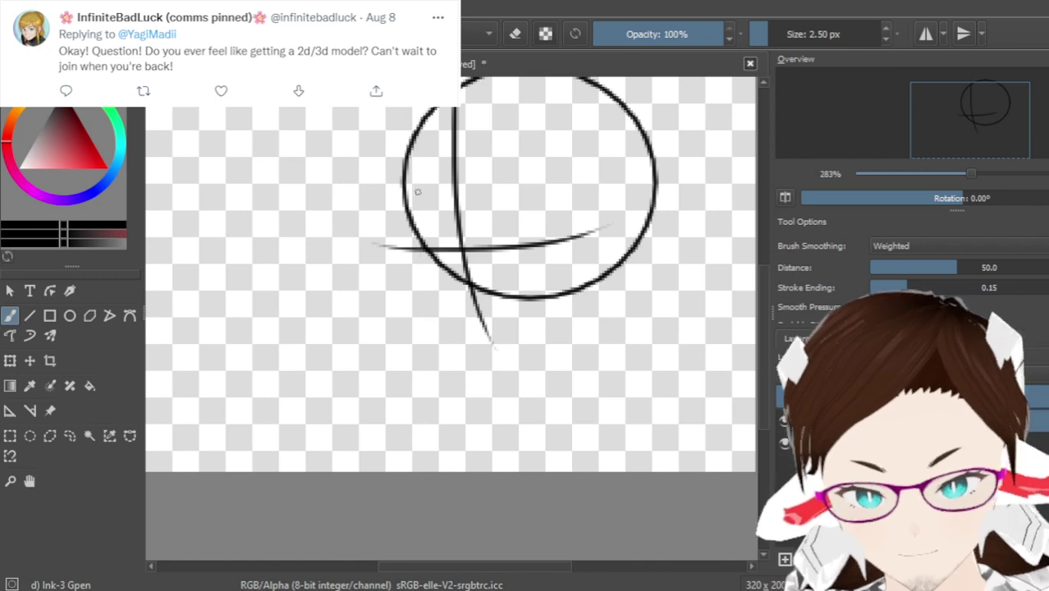
Try a cheek line running down from the circle's left edge across the eye line, undoing each attempt
drag(410, 230, 443, 339)
key(ctrl+z)
mouse_move(412, 232)
mouse_down()
mouse_move(438, 324)
mouse_move(558, 343)
mouse_move(610, 314)
mouse_up()
key(ctrl+z)
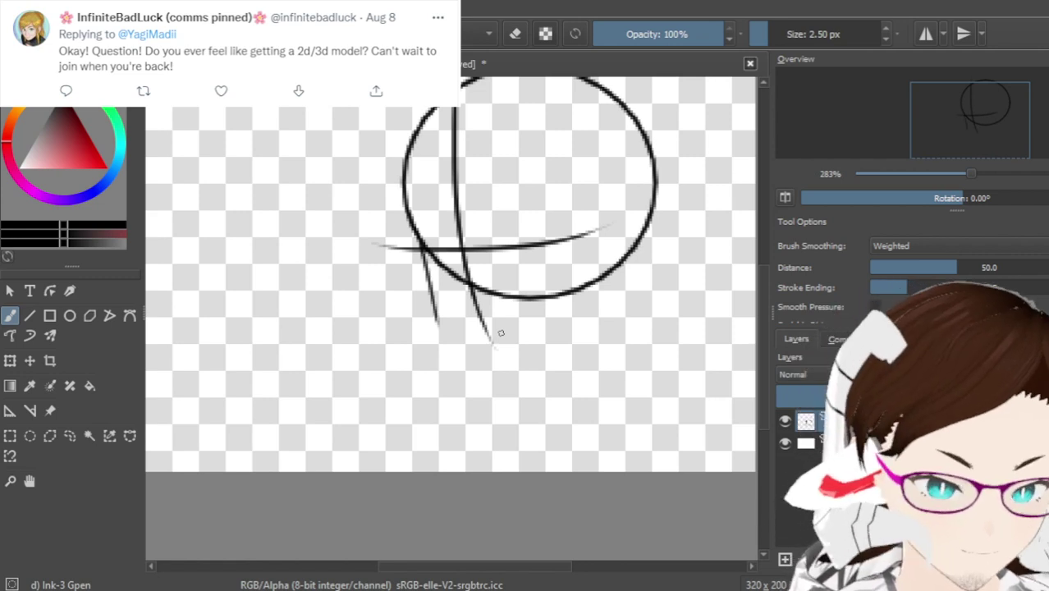
key(ctrl+z)
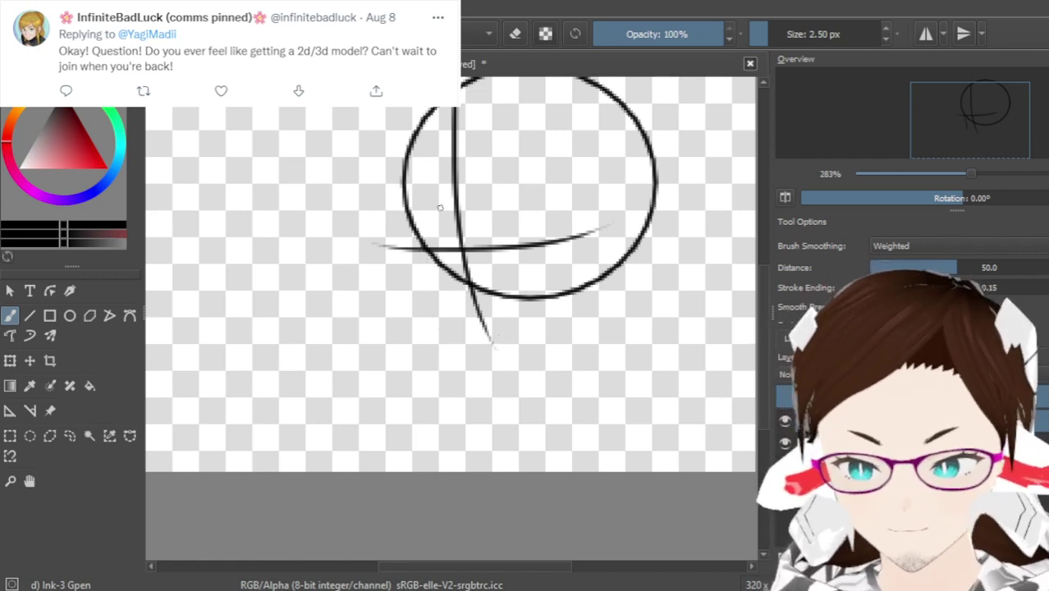
drag(400, 210, 427, 336)
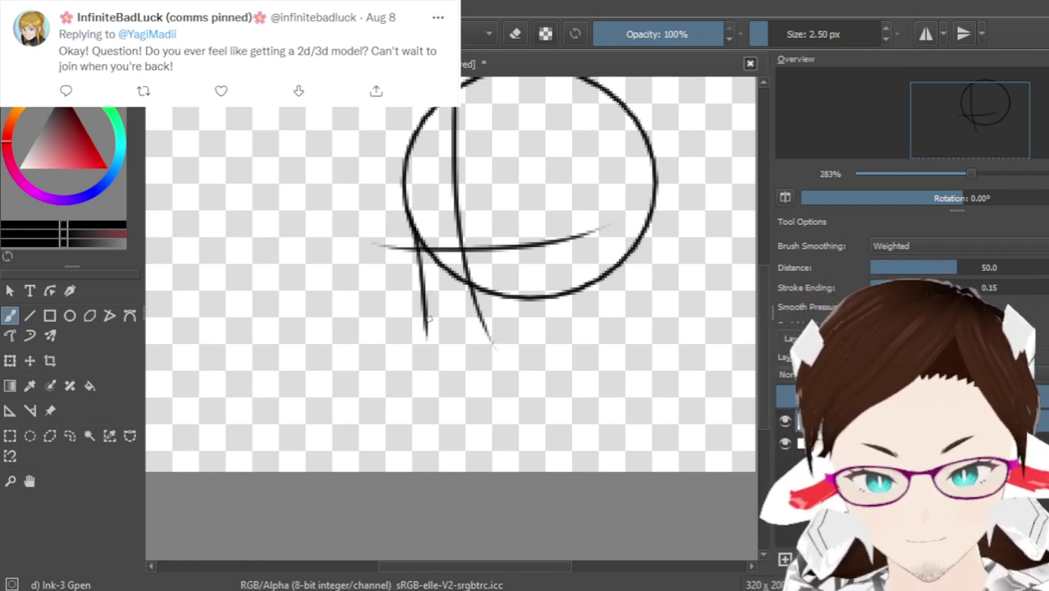
key(ctrl+z)
drag(409, 215, 420, 304)
key(ctrl+z)
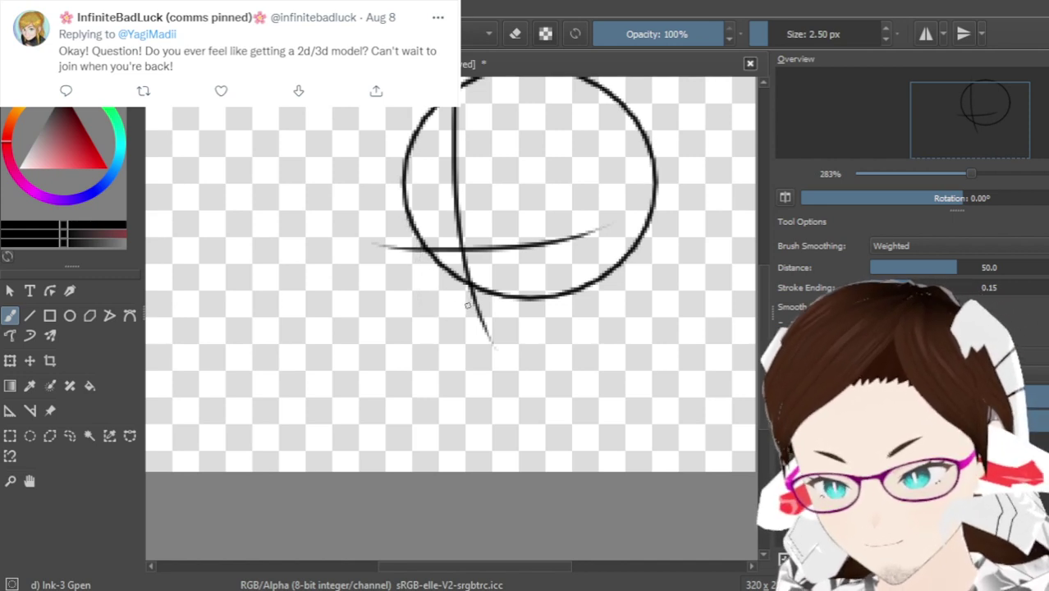
scroll(467, 307, down, 2)
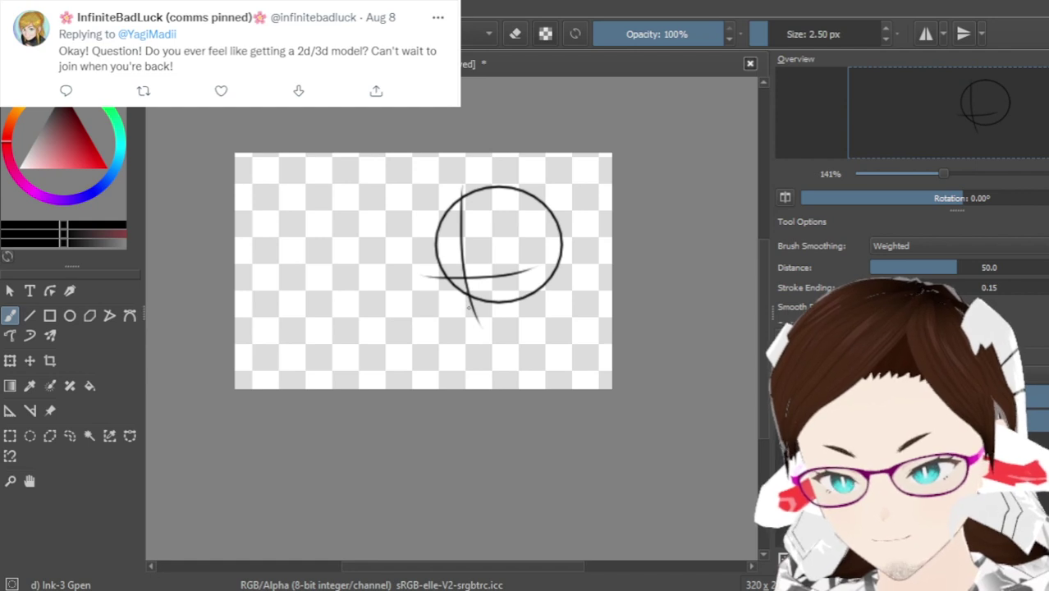
scroll(469, 308, up, 2)
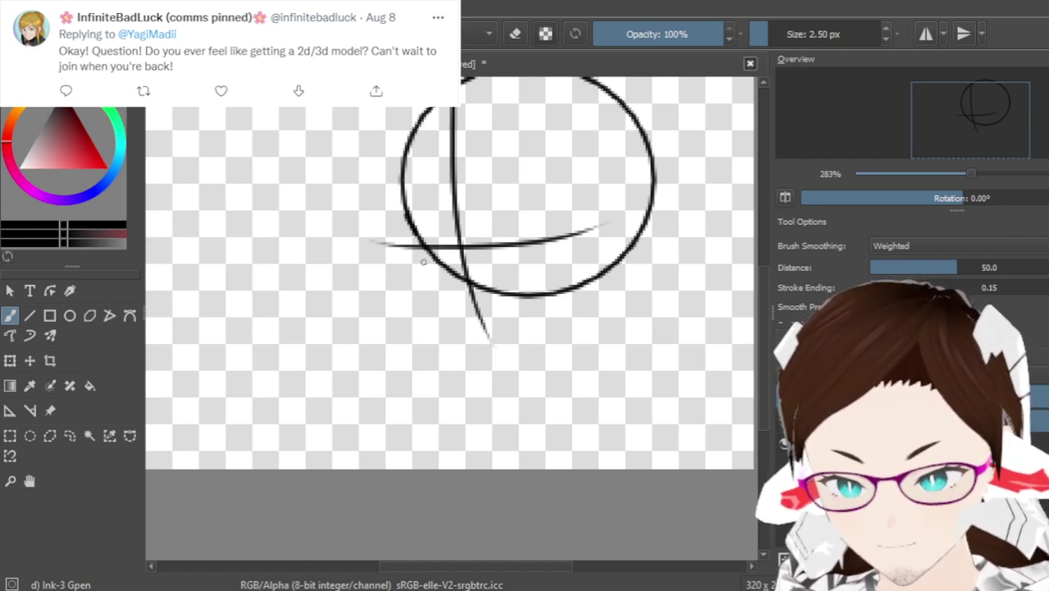
Mark the centre line with an arrow labelled 1 and the eye line with an arrow labelled 2
mouse_move(488, 172)
mouse_down()
mouse_move(469, 156)
mouse_move(473, 144)
mouse_move(467, 182)
mouse_up()
key(ctrl+z)
mouse_move(511, 102)
mouse_down()
mouse_move(465, 127)
mouse_move(493, 145)
mouse_up()
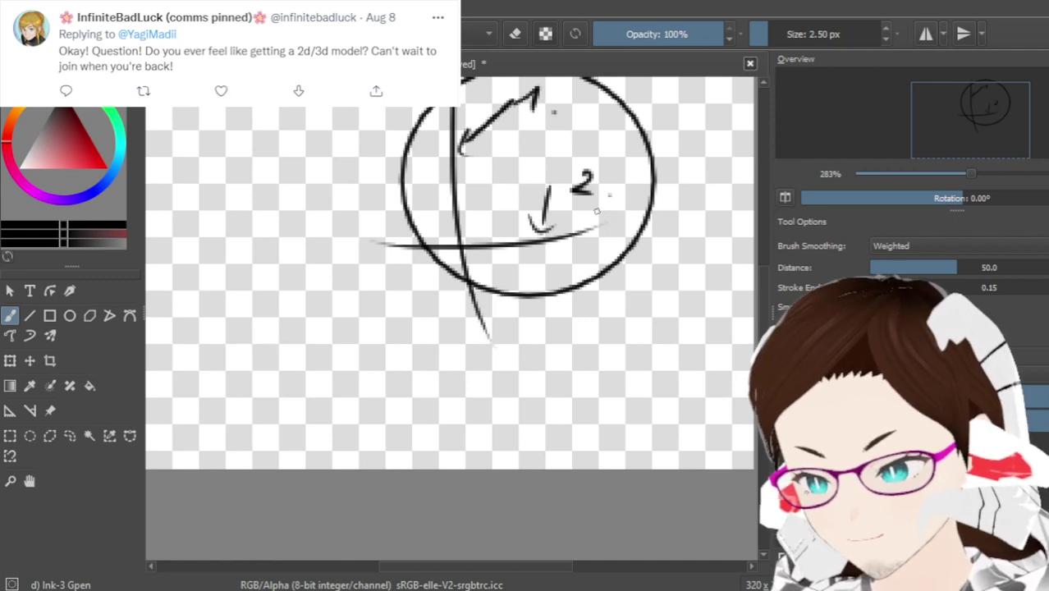
Undo the numbered arrows, redrawing the arrowhead at the centre line once before removing it as well
key(ctrl+z)
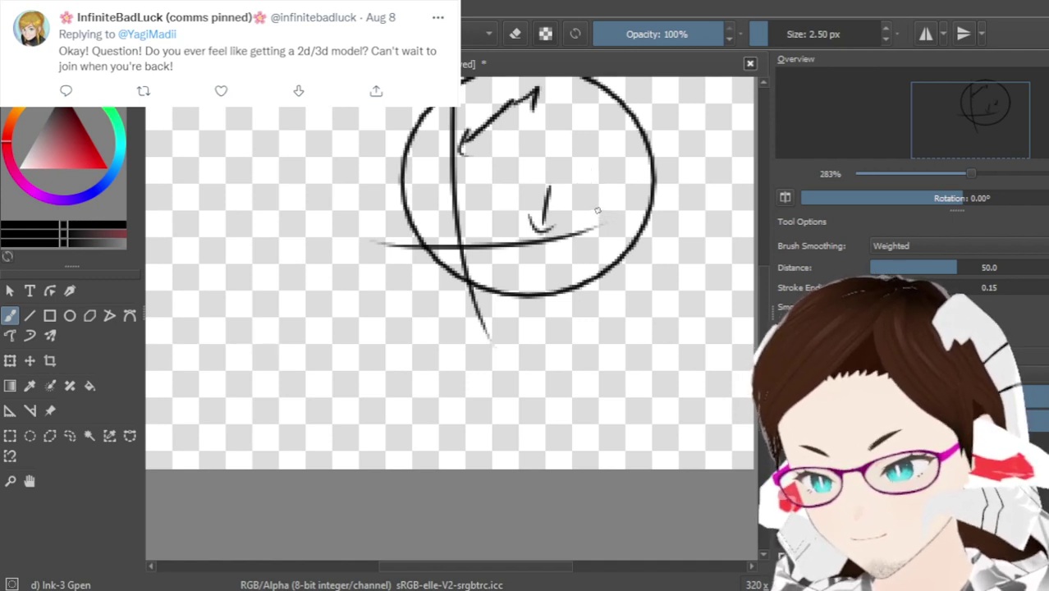
key(ctrl+z)
key(ctrl+z)
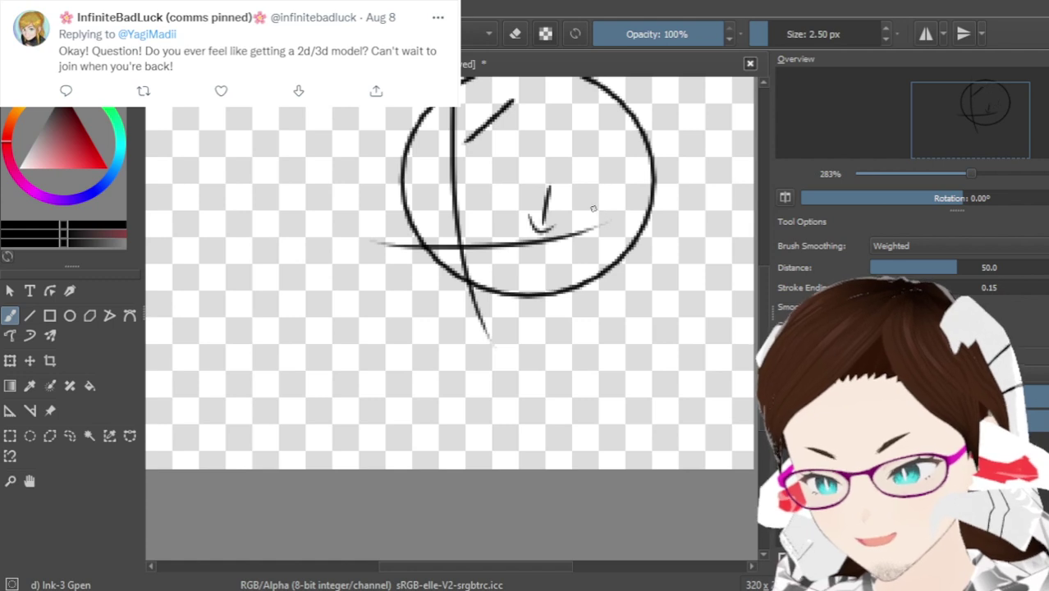
key(ctrl+shift+z)
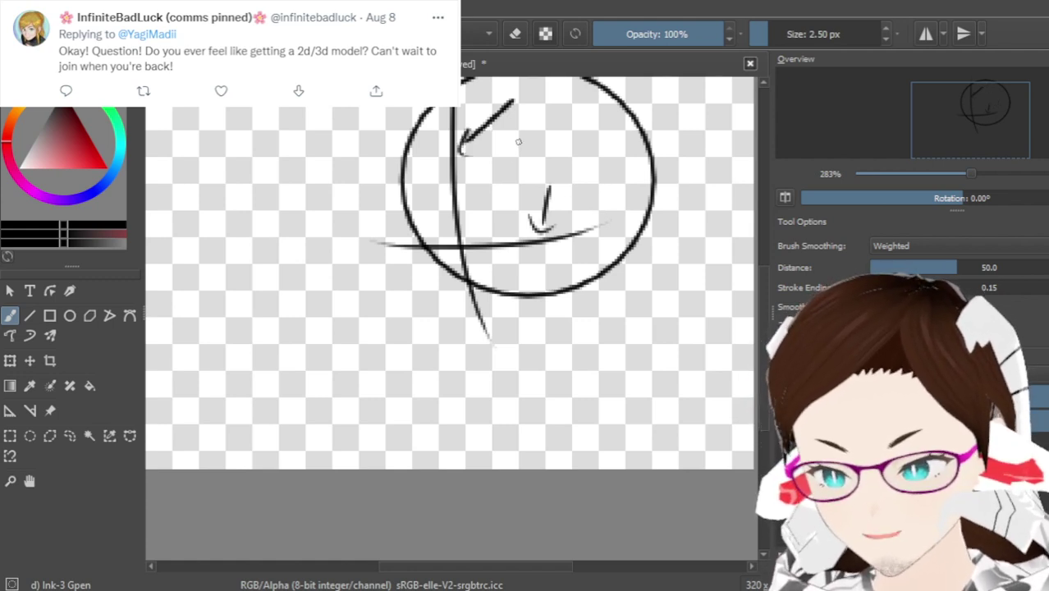
key(ctrl+z)
key(ctrl+z)
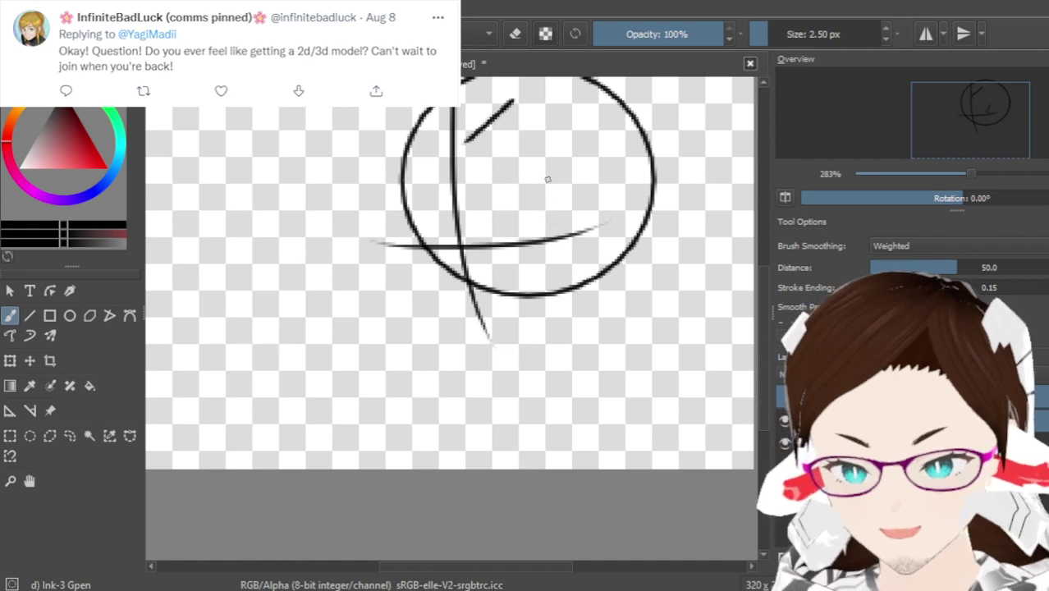
mouse_move(457, 123)
mouse_down()
mouse_move(453, 141)
mouse_move(483, 155)
mouse_up()
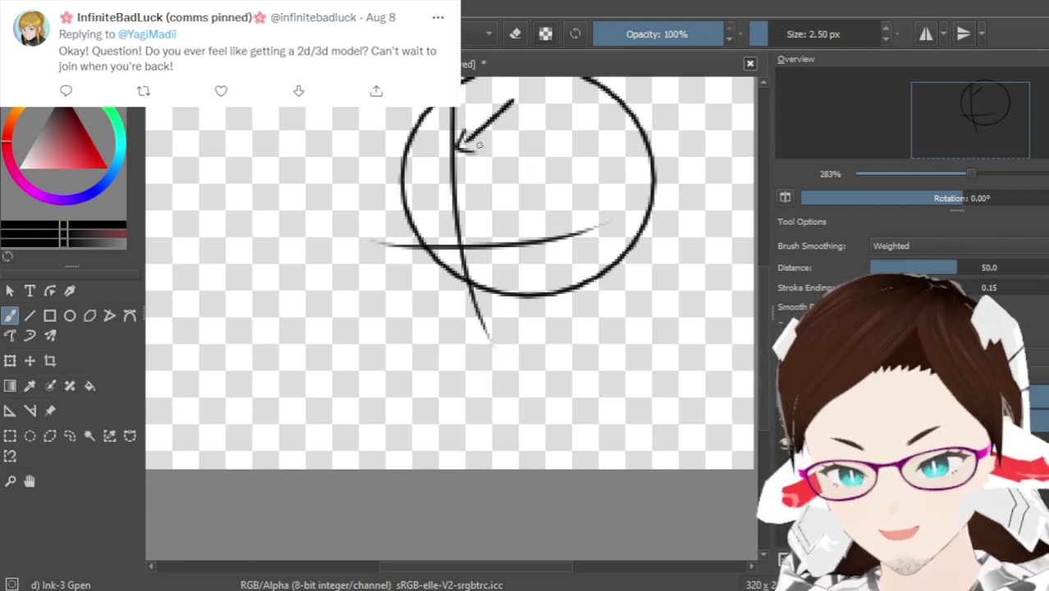
key(ctrl+z)
key(ctrl+z)
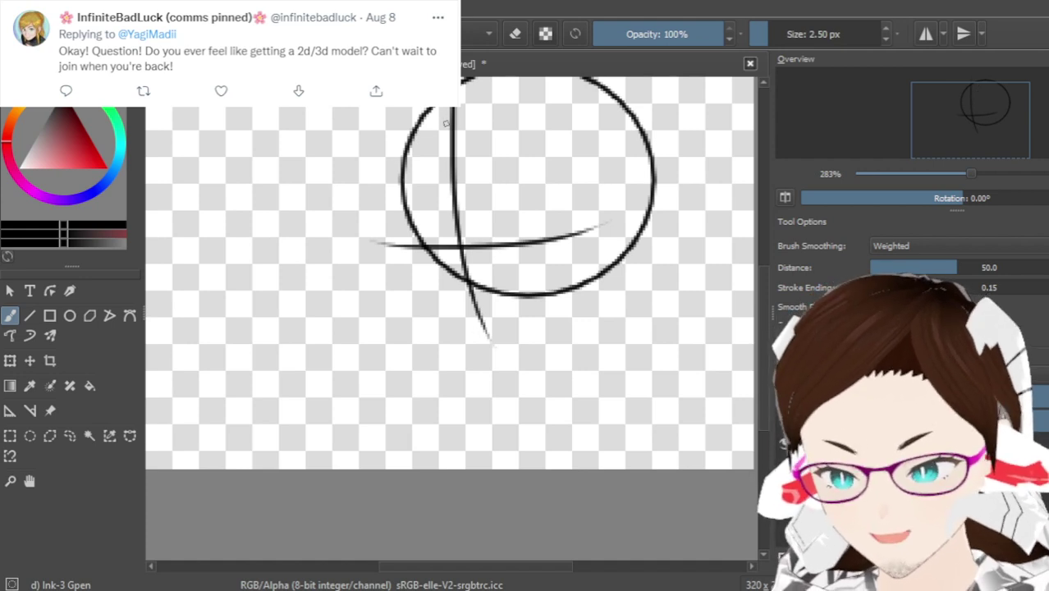
Draw a smaller freehand practice circle on the empty canvas to the left of the head, undoing the misses
scroll(470, 163, up, 2)
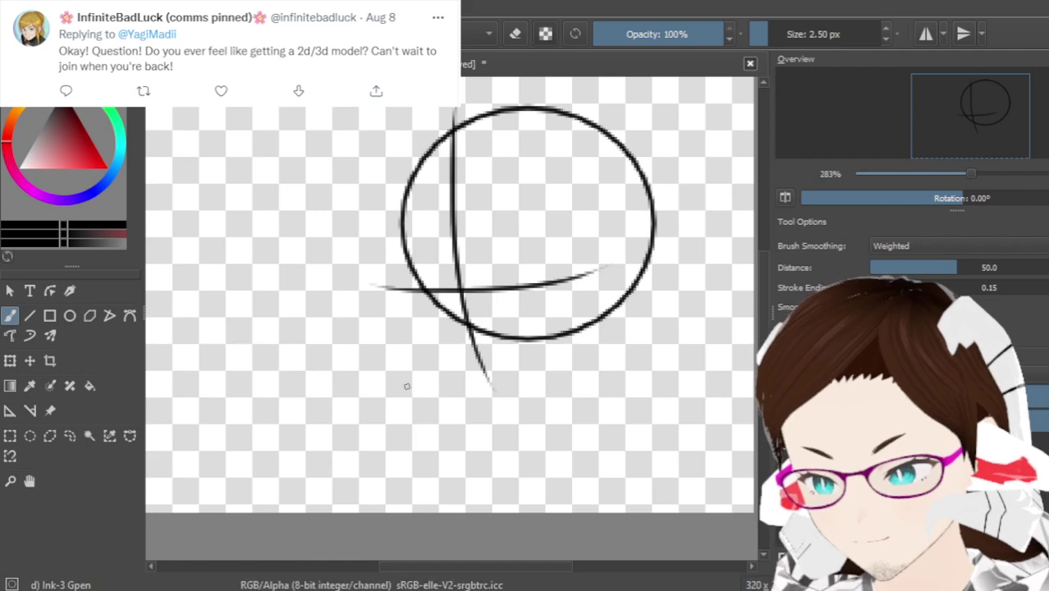
drag(477, 567, 402, 569)
click(70, 315)
mouse_move(281, 220)
mouse_down()
mouse_move(391, 302)
mouse_move(386, 321)
mouse_up()
key(ctrl+z)
click(10, 316)
key(ctrl+z)
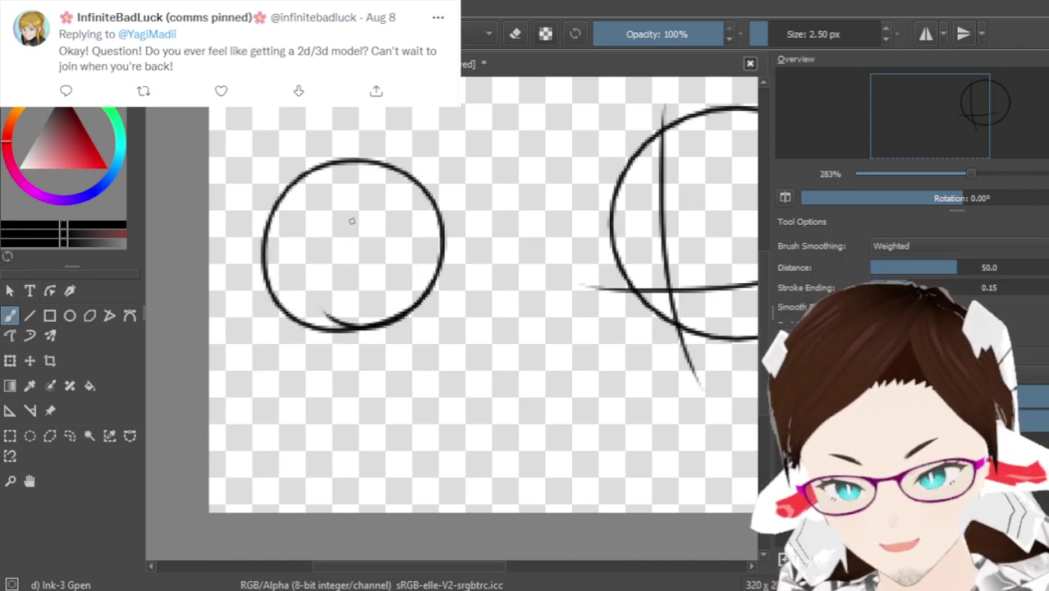
Draw a straight vertical centre line through the practice circle and a shallow curved eye line across its lower part
drag(343, 134, 346, 380)
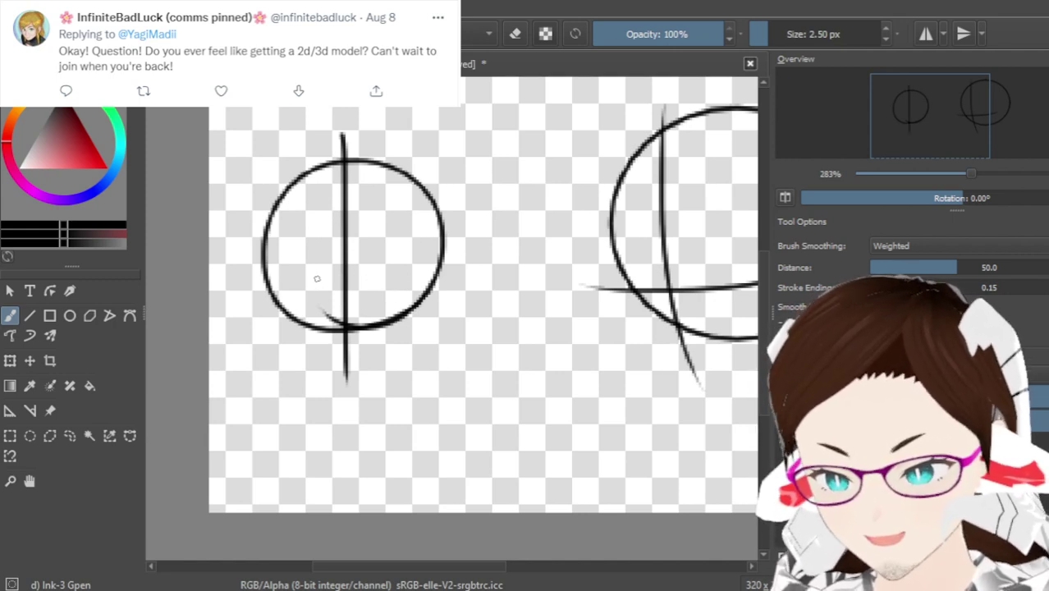
mouse_move(258, 280)
mouse_down()
mouse_move(407, 275)
mouse_move(438, 252)
mouse_up()
key(ctrl+z)
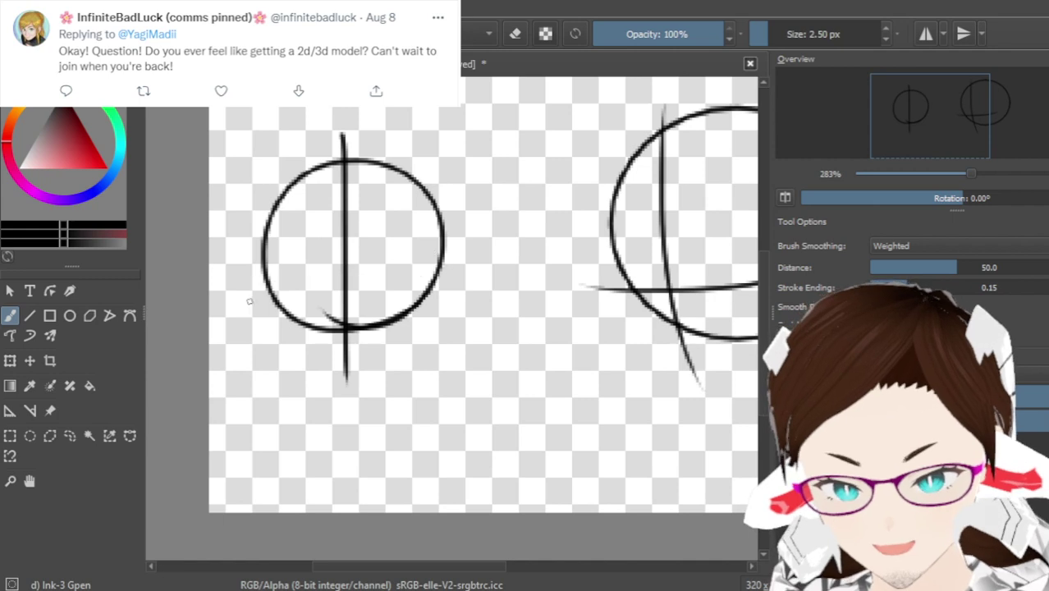
drag(240, 287, 475, 280)
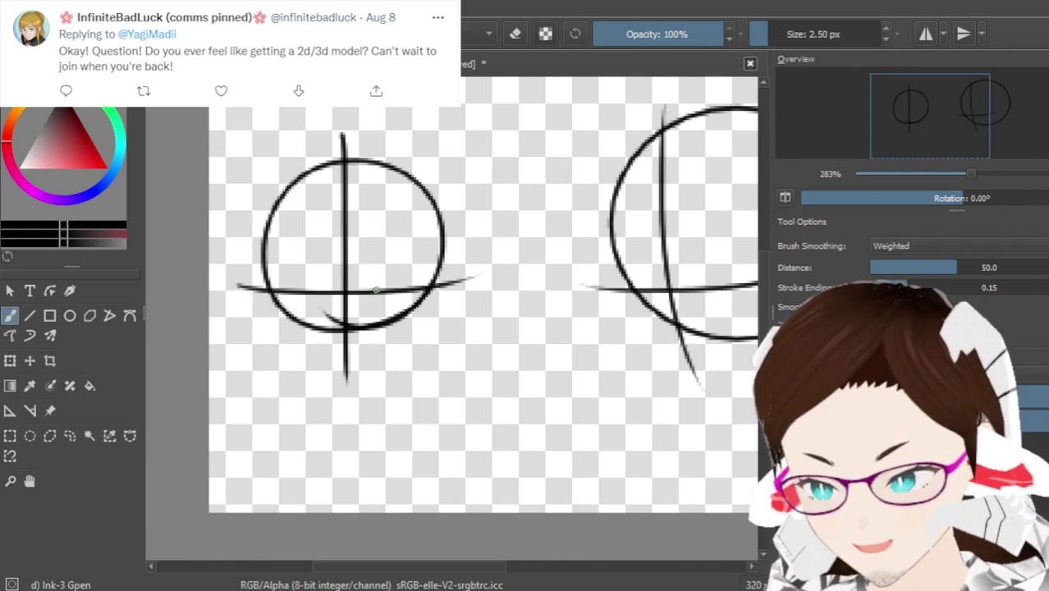
Try eye lines with different heights and curvatures across the practice circle, and undo them along with the centre line
key(ctrl+z)
drag(227, 258, 491, 251)
key(ctrl+z)
drag(230, 251, 493, 258)
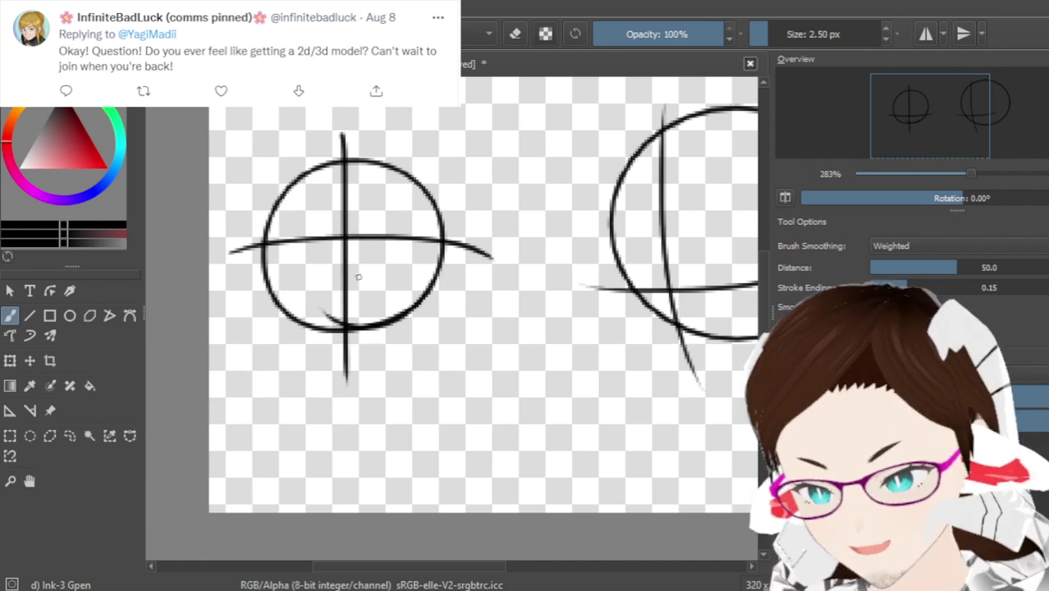
key(ctrl+z)
drag(244, 289, 520, 281)
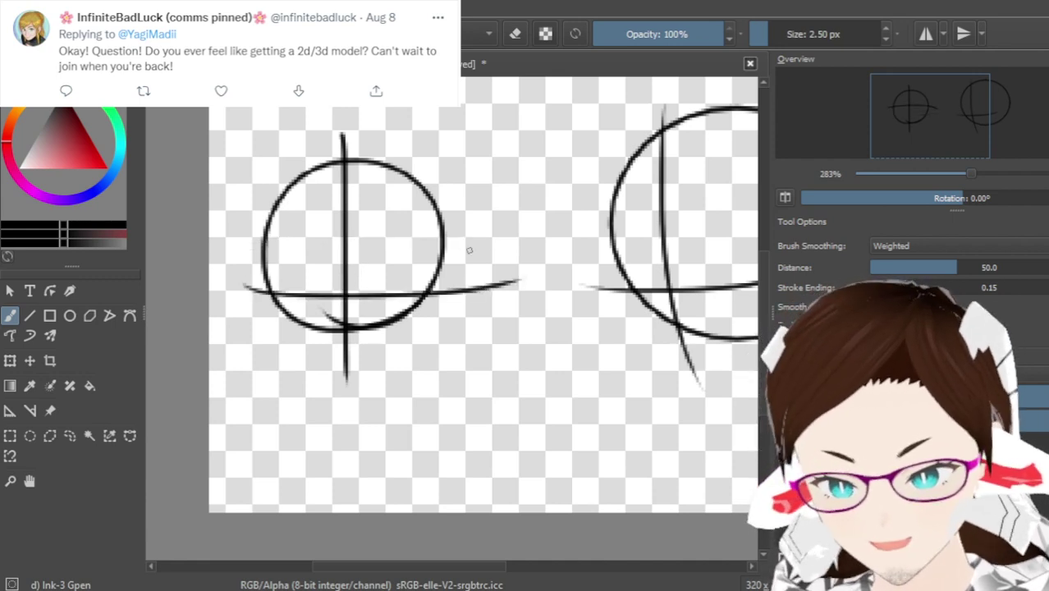
key(ctrl+z)
drag(237, 261, 541, 259)
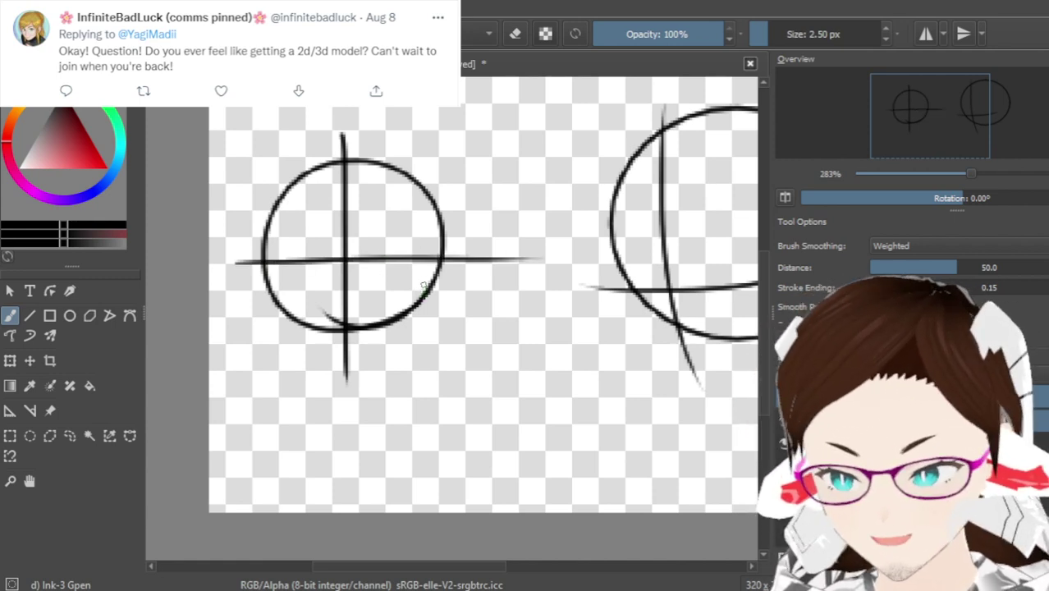
key(ctrl+z)
key(ctrl+z)
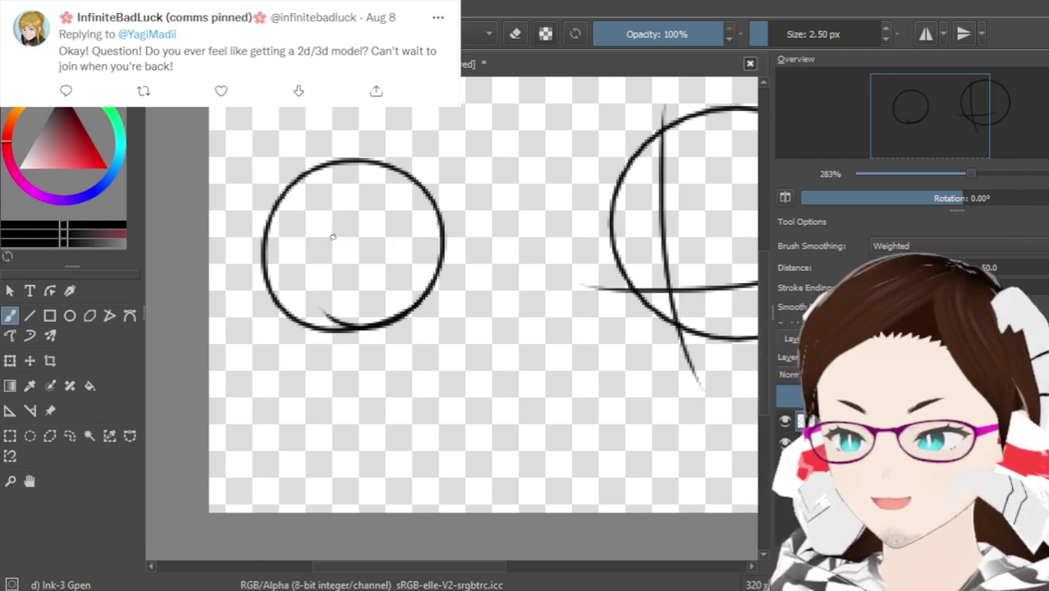
Redraw the practice circle's centre line from above its upper left edge to below the circle, undoing other placements
drag(307, 143, 353, 389)
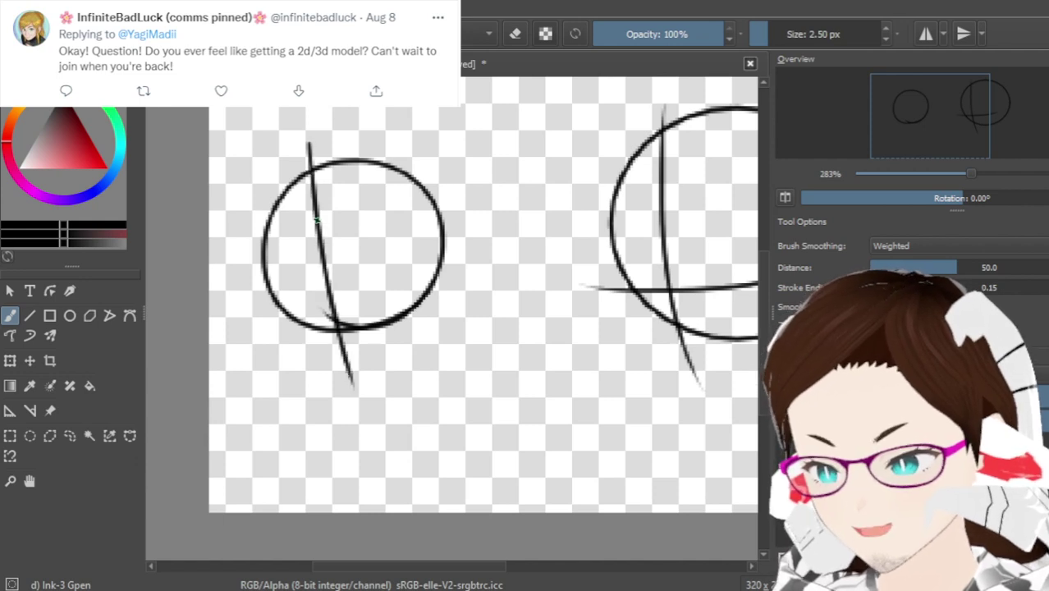
key(ctrl+z)
drag(308, 139, 323, 403)
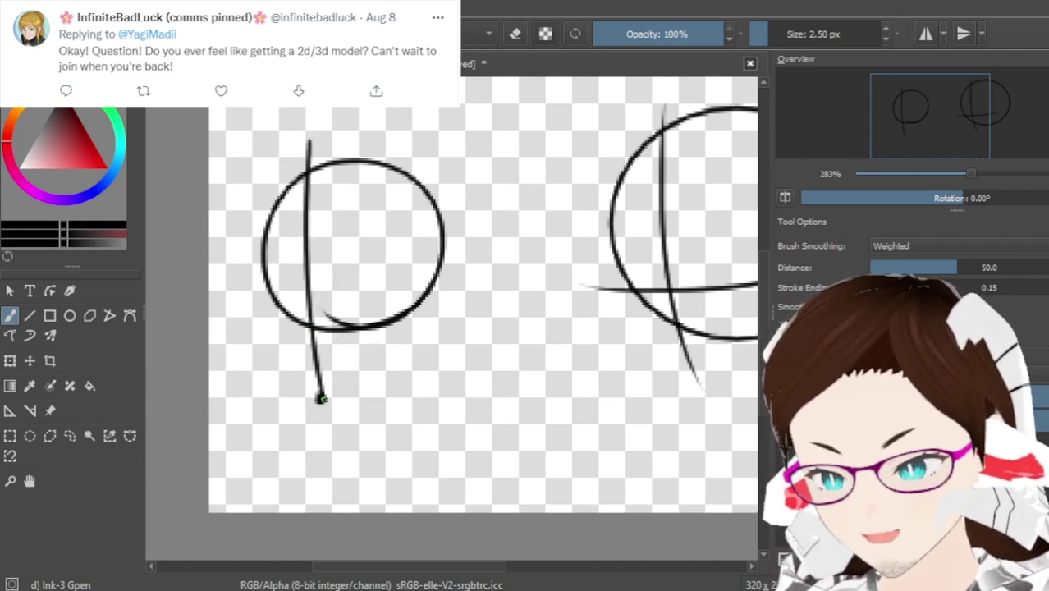
key(ctrl+z)
drag(342, 137, 365, 404)
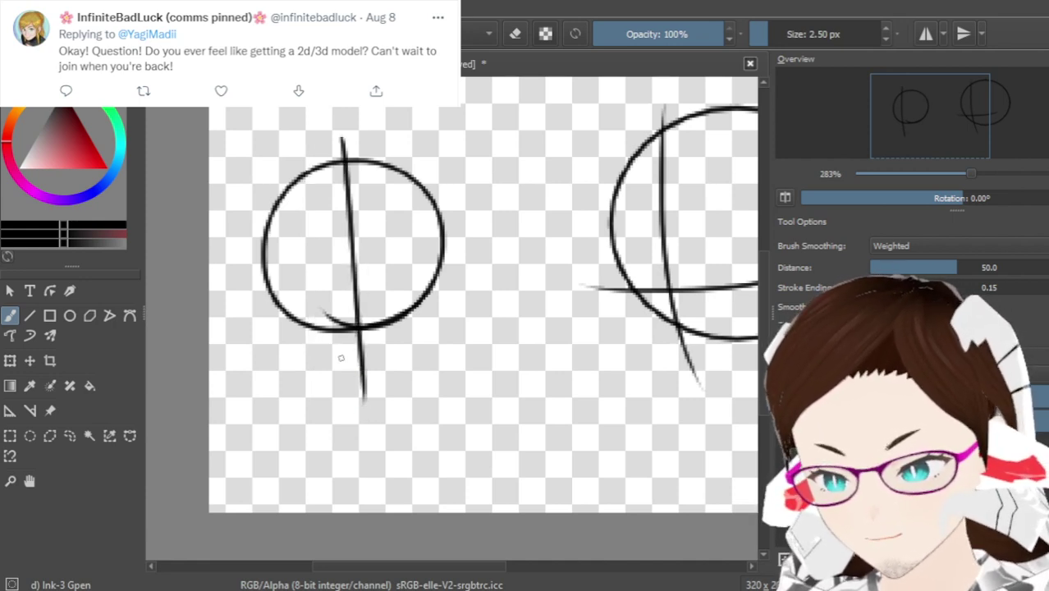
key(ctrl+z)
drag(296, 138, 326, 397)
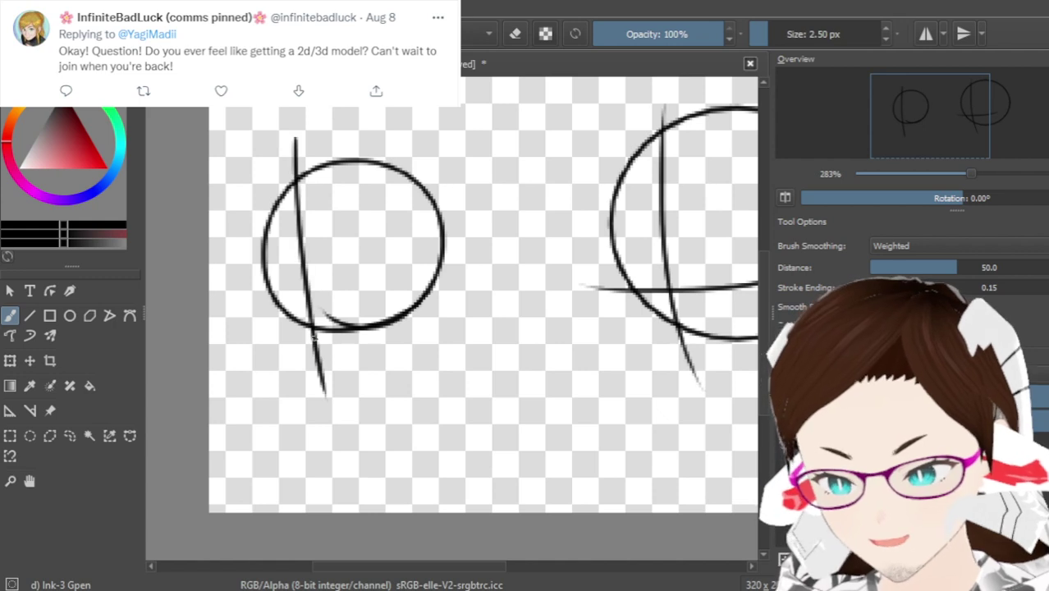
Outline the practice head's jaw from the circle's left edge down to the chin and back up to the right edge
mouse_move(265, 257)
mouse_down()
mouse_move(283, 348)
mouse_move(264, 323)
mouse_move(325, 391)
mouse_move(392, 336)
mouse_up()
key(ctrl+z)
key(ctrl+z)
mouse_move(329, 391)
mouse_down()
mouse_move(379, 353)
mouse_move(451, 246)
mouse_up()
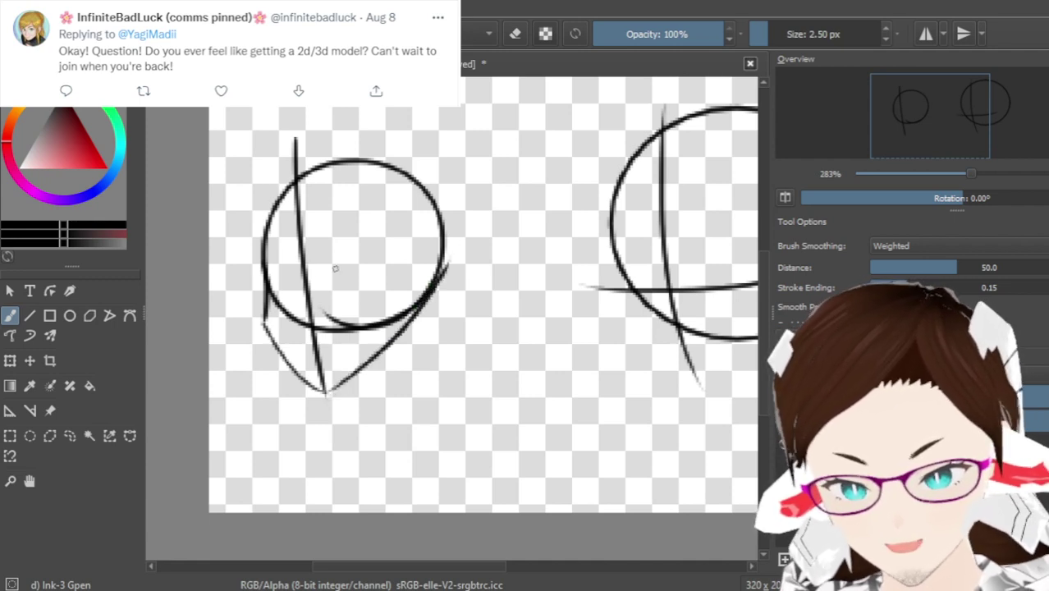
Draw a tilted eye line rising rightward across the practice head, undoing the attempts that miss
drag(238, 302, 432, 236)
key(ctrl+z)
drag(235, 297, 438, 240)
key(ctrl+z)
drag(236, 285, 492, 257)
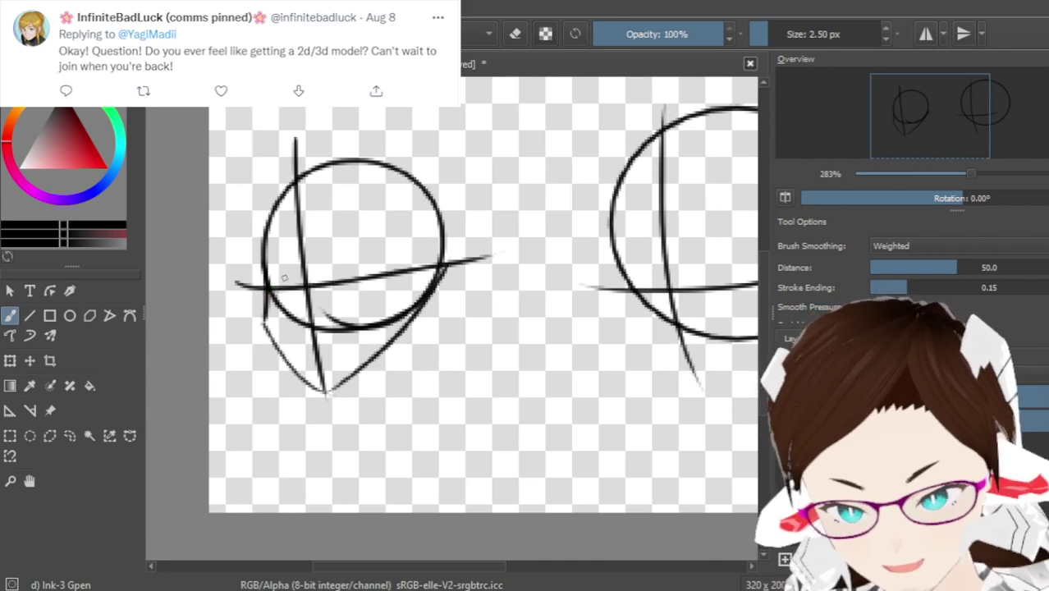
key(ctrl+z)
key(minus)
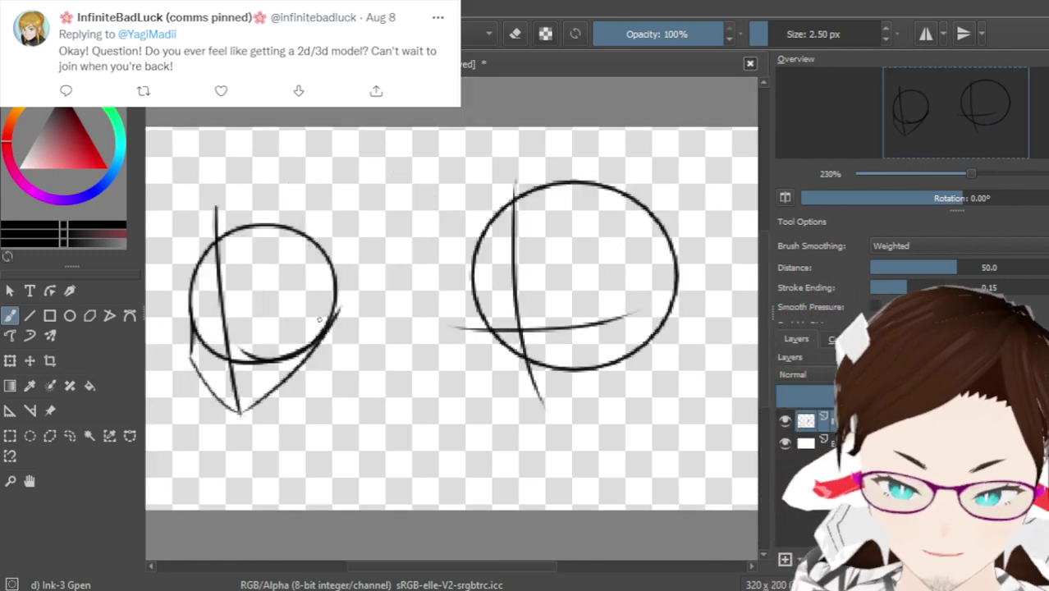
drag(169, 336, 360, 287)
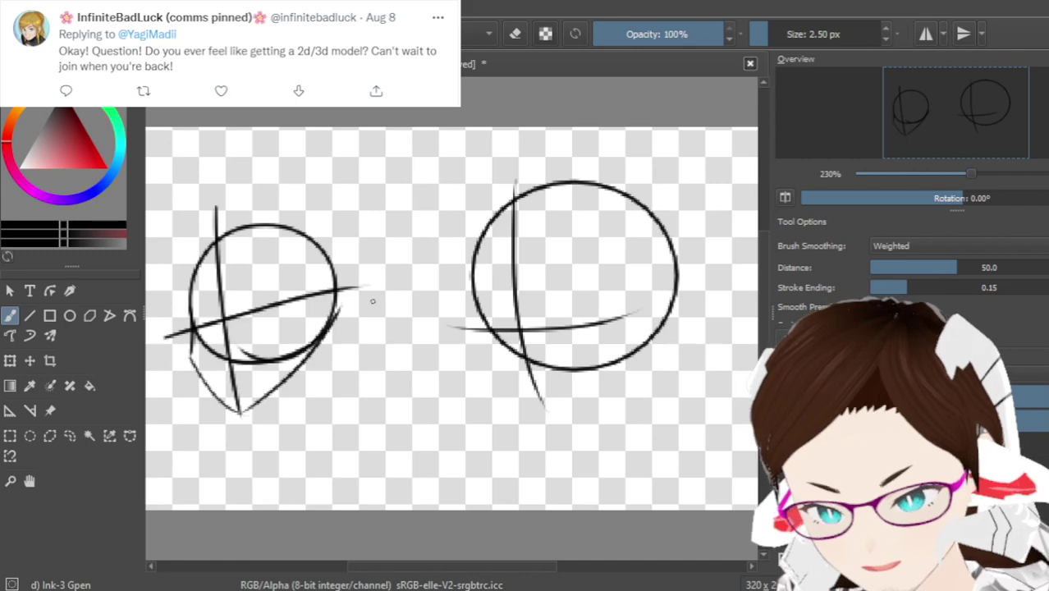
Sketch round eyes on the practice head's eye line, short brows above them and a round shape on the centre line below
key(1)
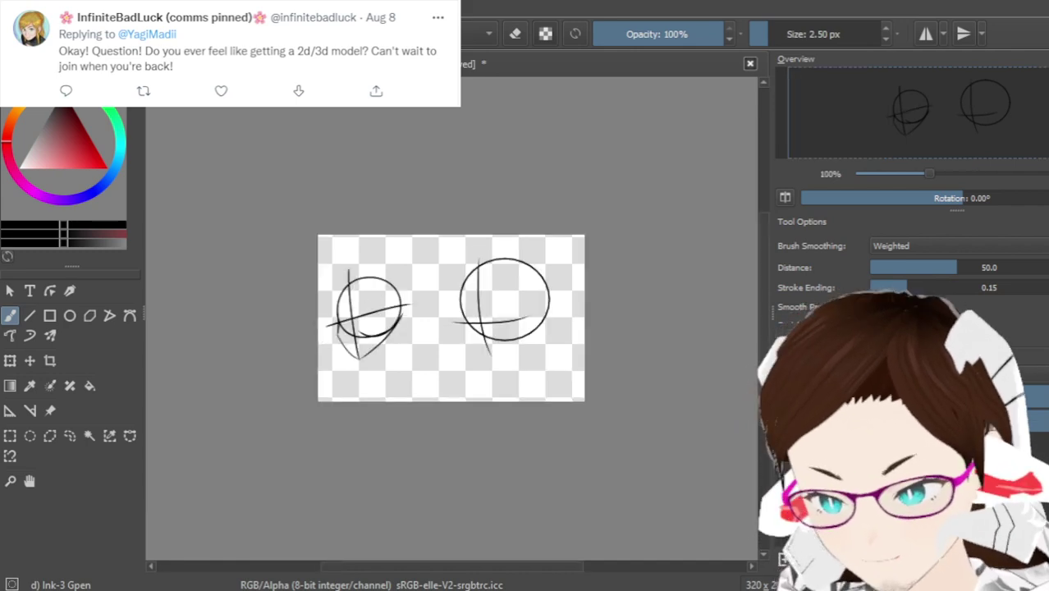
scroll(340, 315, up, 5)
drag(422, 324, 427, 329)
key(ctrl+z)
mouse_move(358, 339)
mouse_down()
mouse_move(362, 319)
mouse_move(408, 279)
mouse_up()
mouse_move(378, 380)
mouse_down()
mouse_move(362, 386)
mouse_move(385, 393)
mouse_move(385, 363)
mouse_move(399, 396)
mouse_up()
key(ctrl+z)
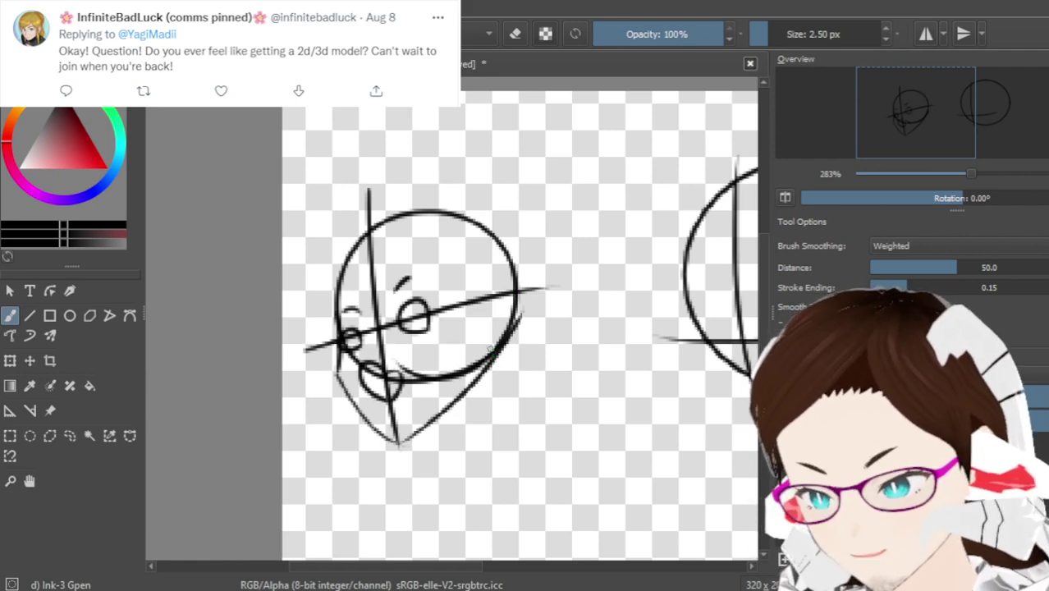
Undo the whole practice head, including its circle, and return to the main head sketch
key(ctrl+z)
key(ctrl+z)
key(ctrl+z)
key(ctrl+z)
key(ctrl+z)
key(ctrl+z)
key(ctrl+z)
key(ctrl+z)
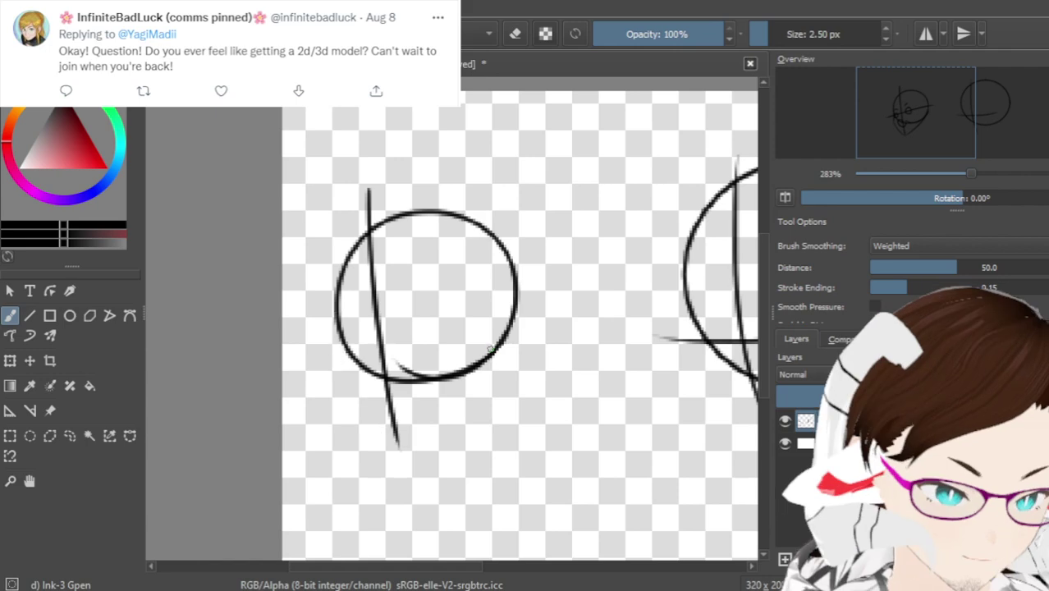
key(ctrl+z)
key(ctrl+z)
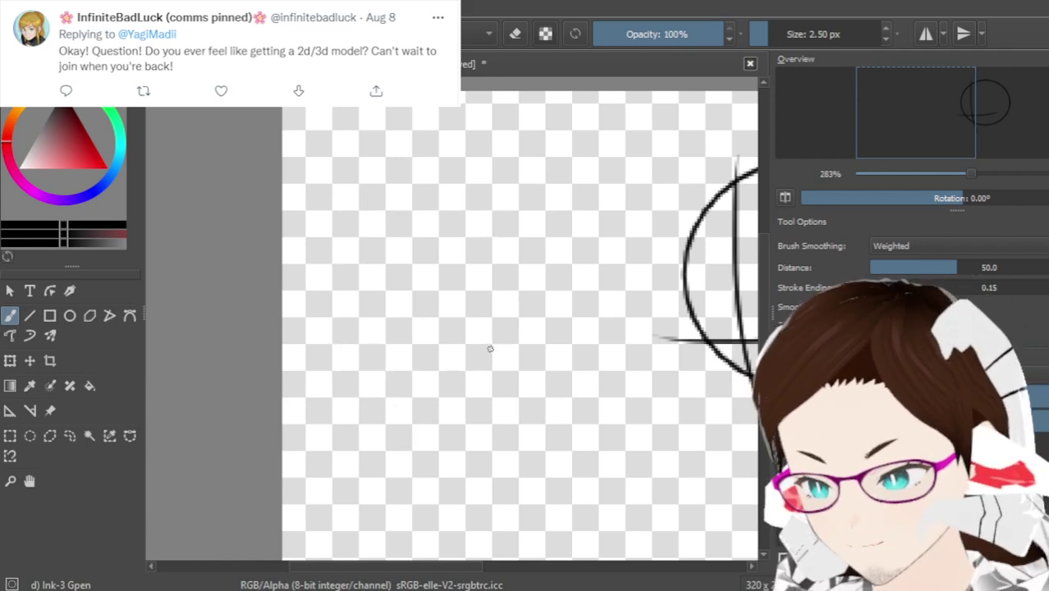
drag(375, 573, 458, 583)
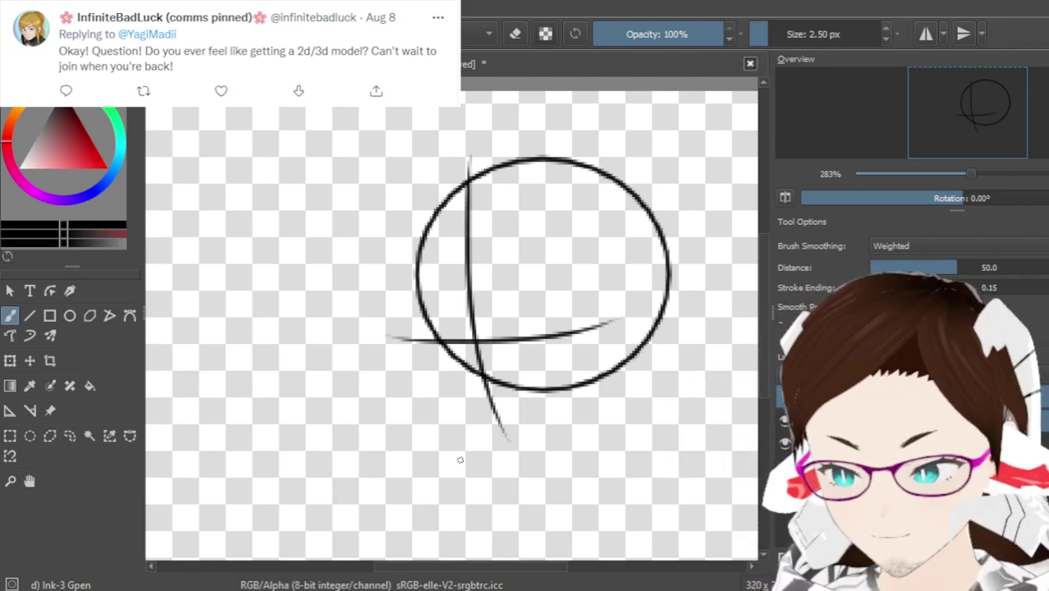
Undo the head sketch's eye line, centre line and circle until the canvas is empty
drag(417, 568, 438, 567)
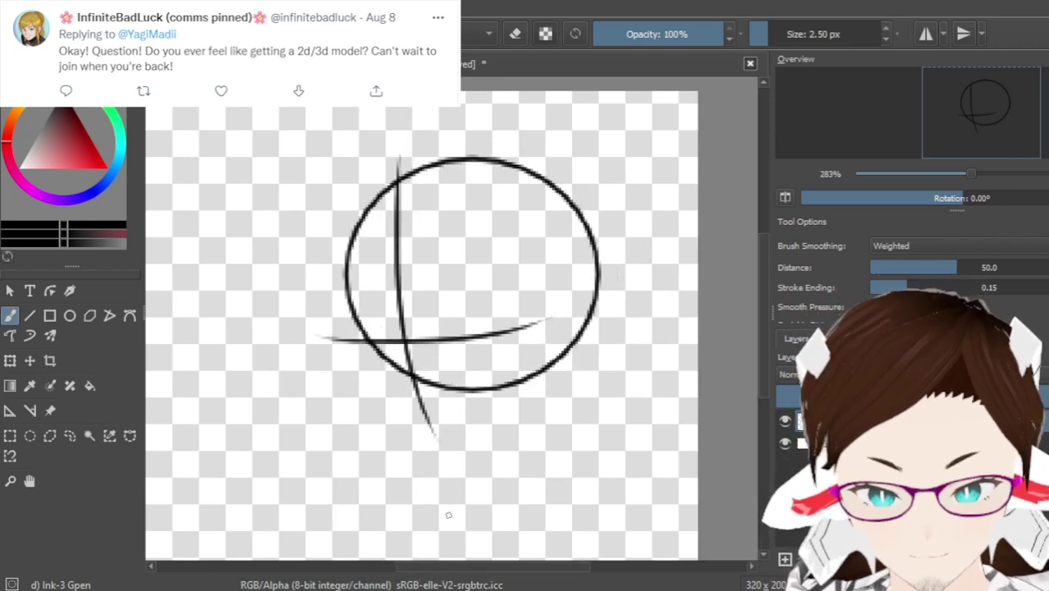
scroll(523, 444, up, 1)
scroll(523, 443, down, 3)
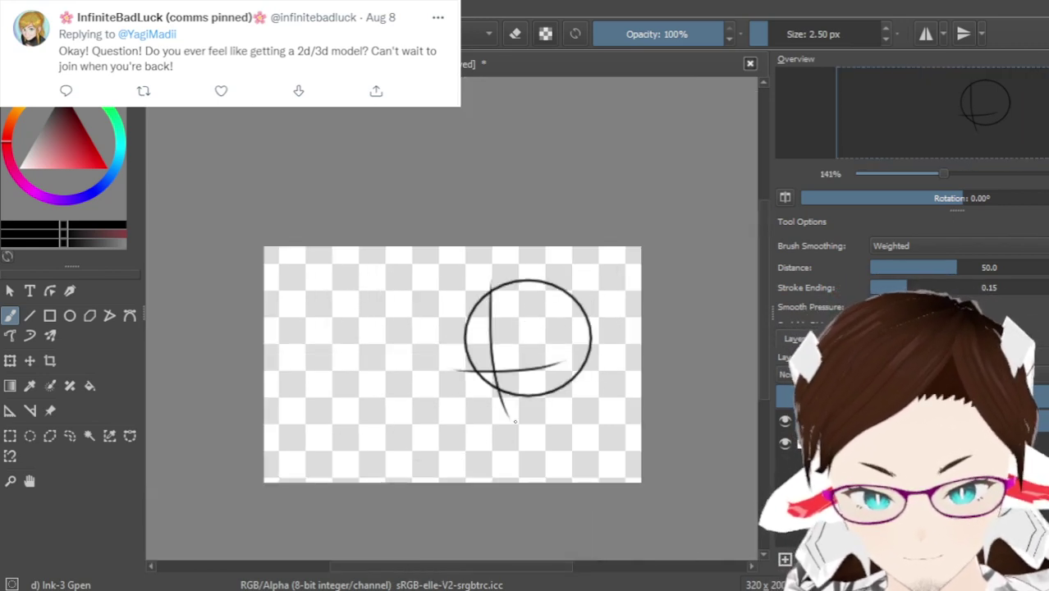
key(ctrl+z)
key(ctrl+z)
key(ctrl+z)
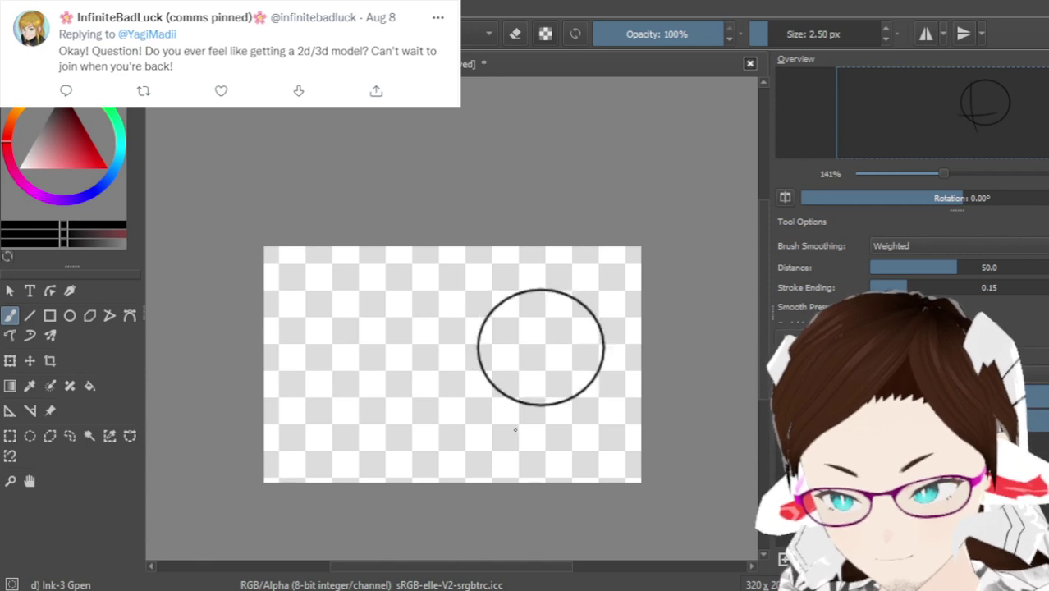
key(ctrl+z)
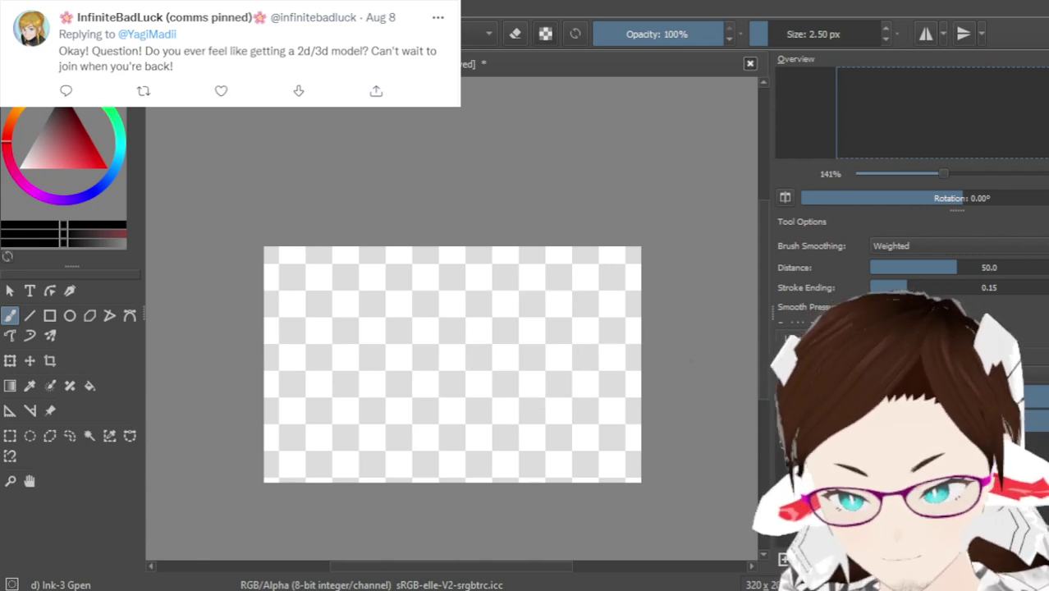
drag(761, 303, 768, 334)
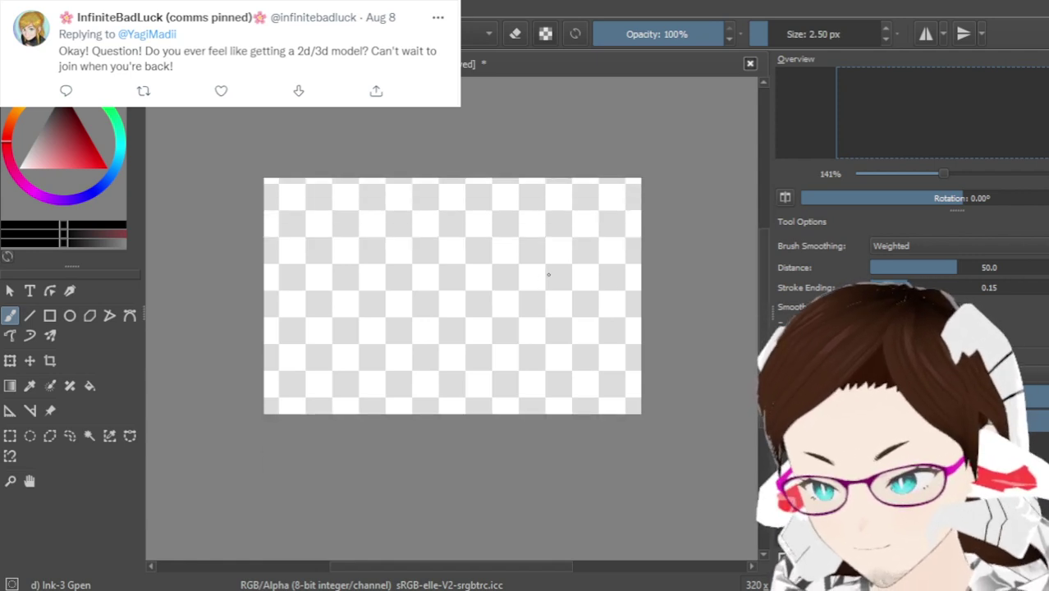
scroll(545, 273, down, 1)
scroll(546, 273, up, 3)
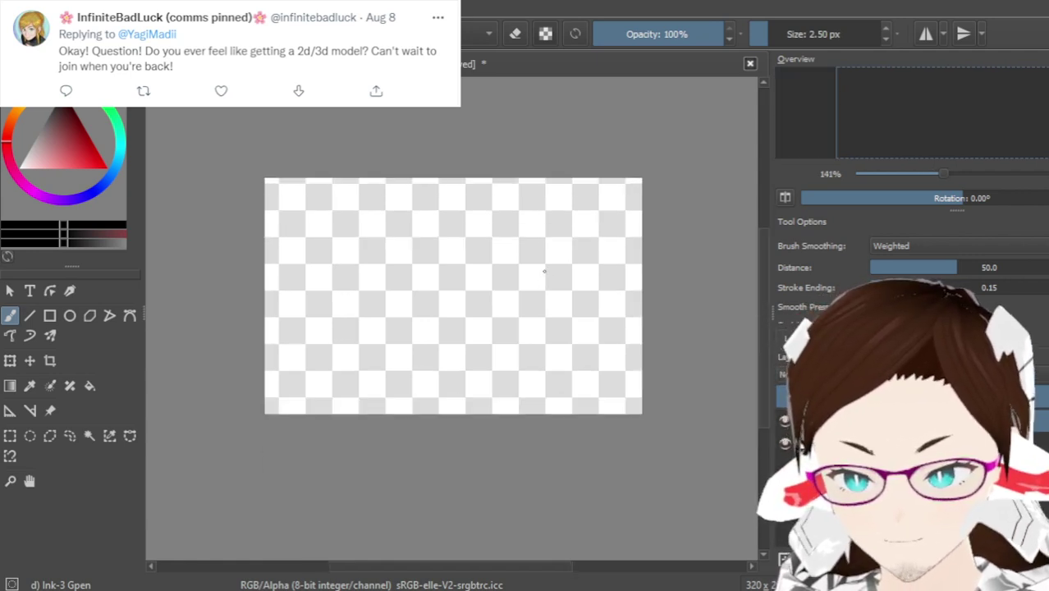
scroll(544, 270, down, 1)
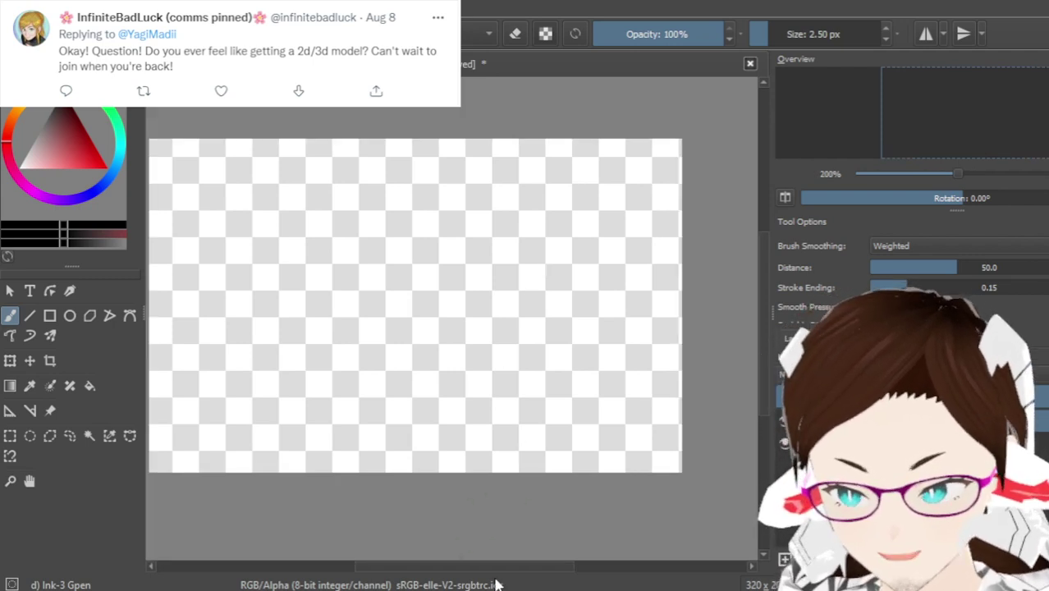
mouse_move(456, 570)
mouse_down()
mouse_move(441, 569)
mouse_move(450, 568)
mouse_up()
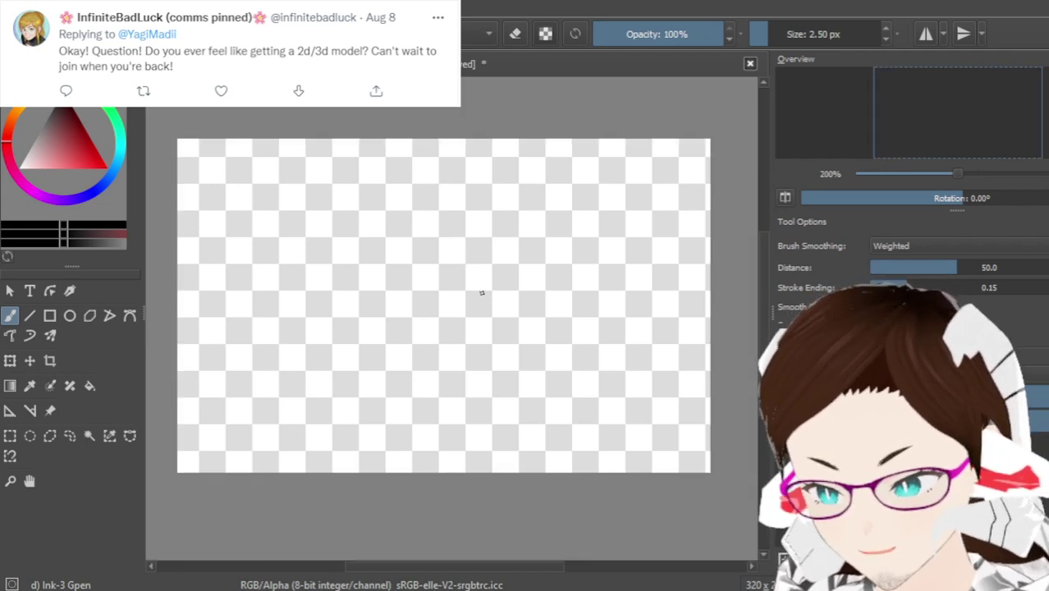
scroll(403, 576, left, 2)
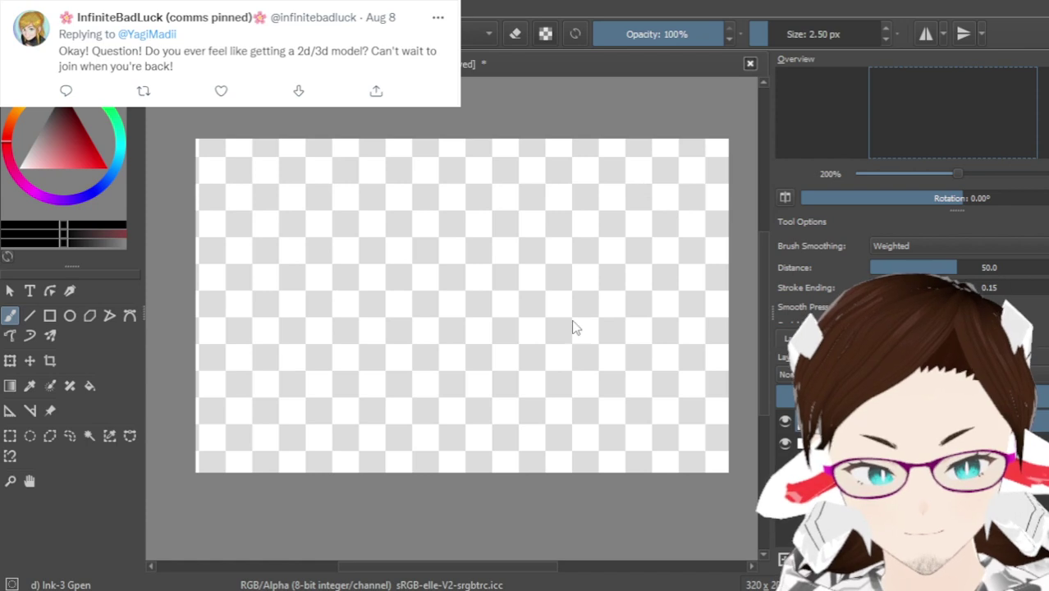
Close the empty document and create a new 1,024 x 1,024 pixel document
key(ctrl+w)
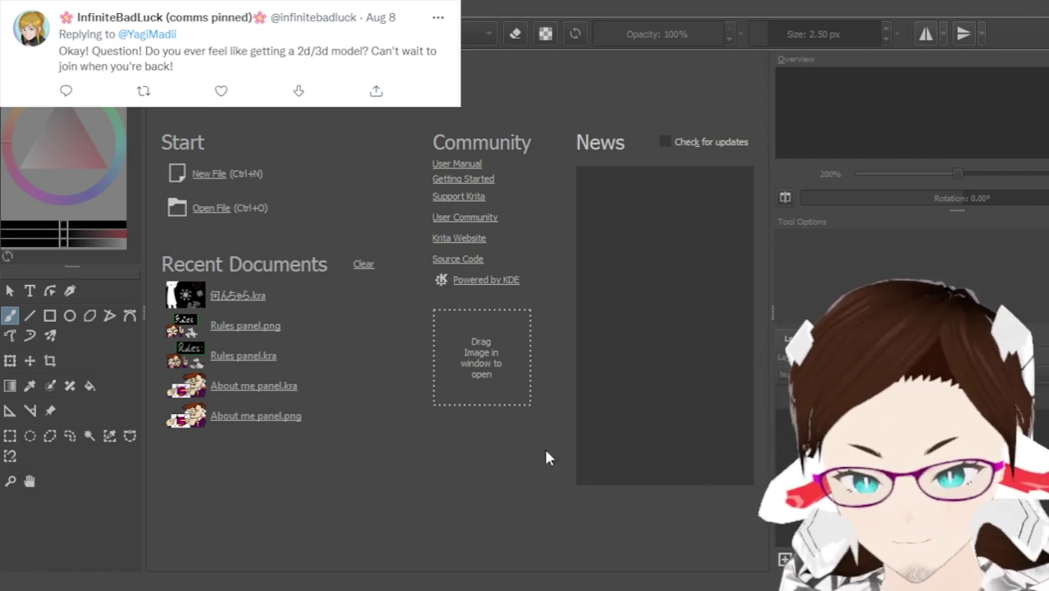
key(ctrl+n)
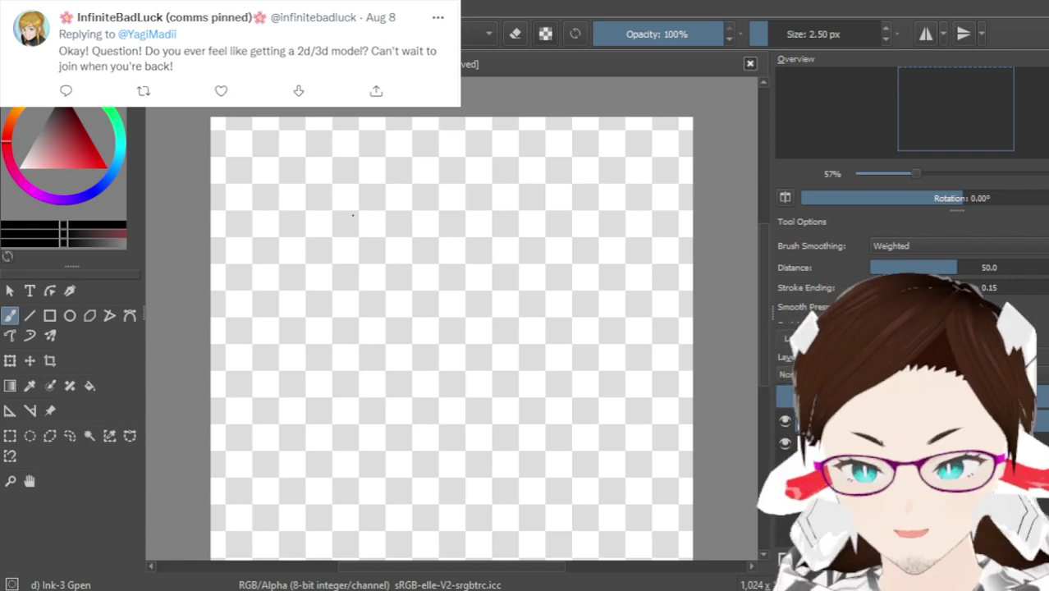
key(1)
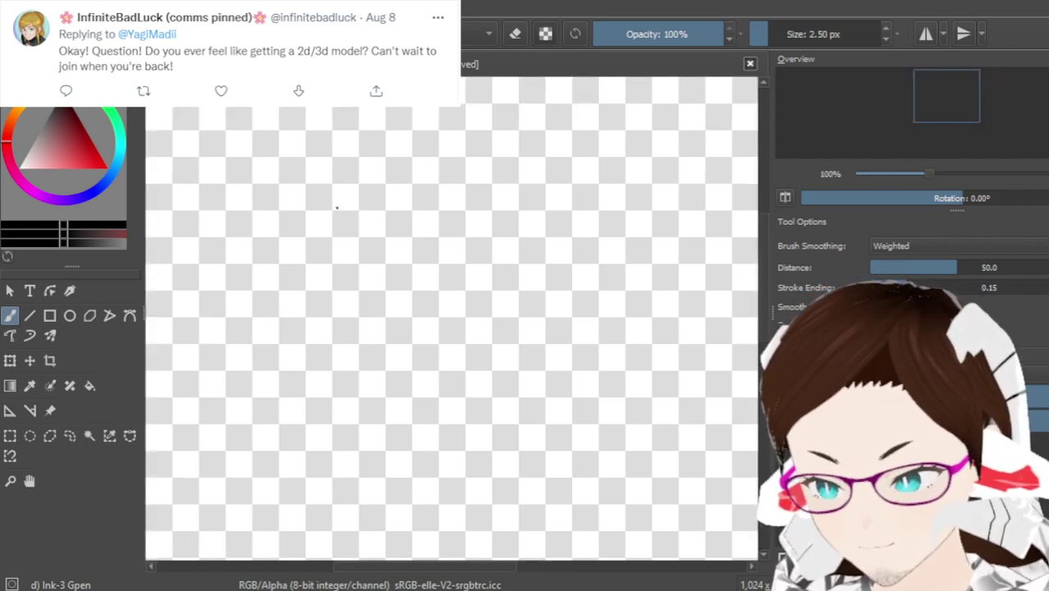
key(minus)
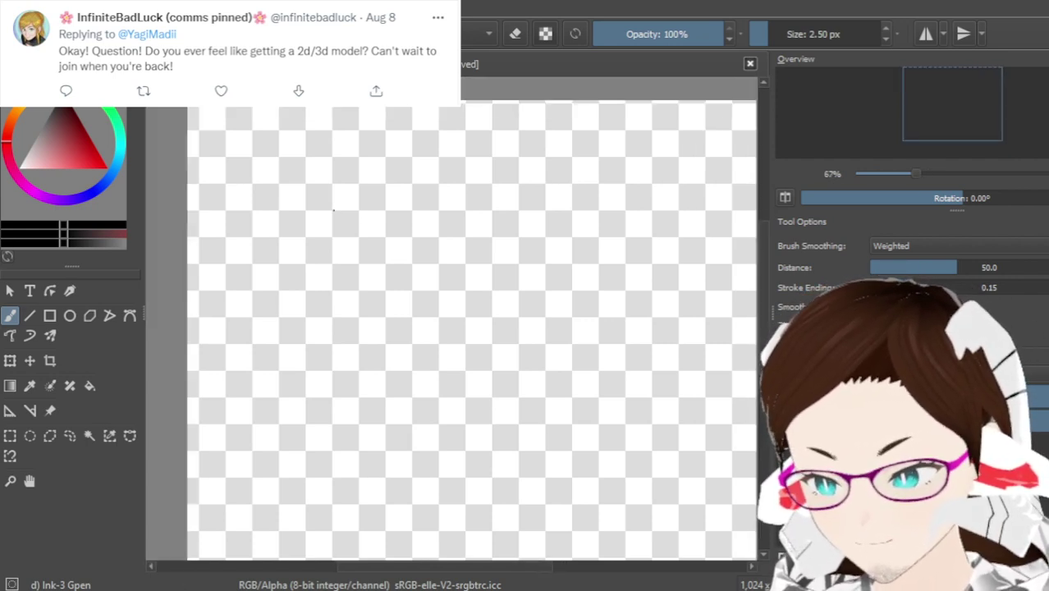
key(1)
key(minus)
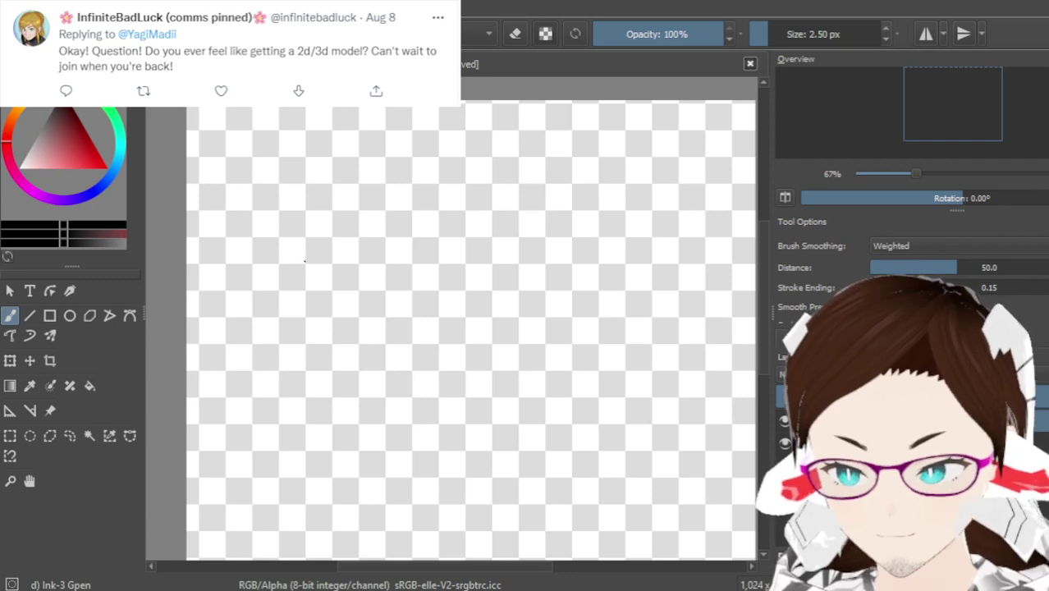
Try to sketch a curved side line running down into a rounded bottom edge freehand, undoing every stroke
drag(263, 246, 263, 407)
key(ctrl+z)
drag(248, 236, 283, 408)
key(ctrl+z)
mouse_move(258, 222)
mouse_down()
mouse_move(257, 290)
mouse_move(280, 362)
mouse_move(336, 421)
mouse_move(291, 408)
mouse_move(376, 413)
mouse_move(511, 359)
mouse_up()
key(ctrl+z)
drag(290, 405, 437, 379)
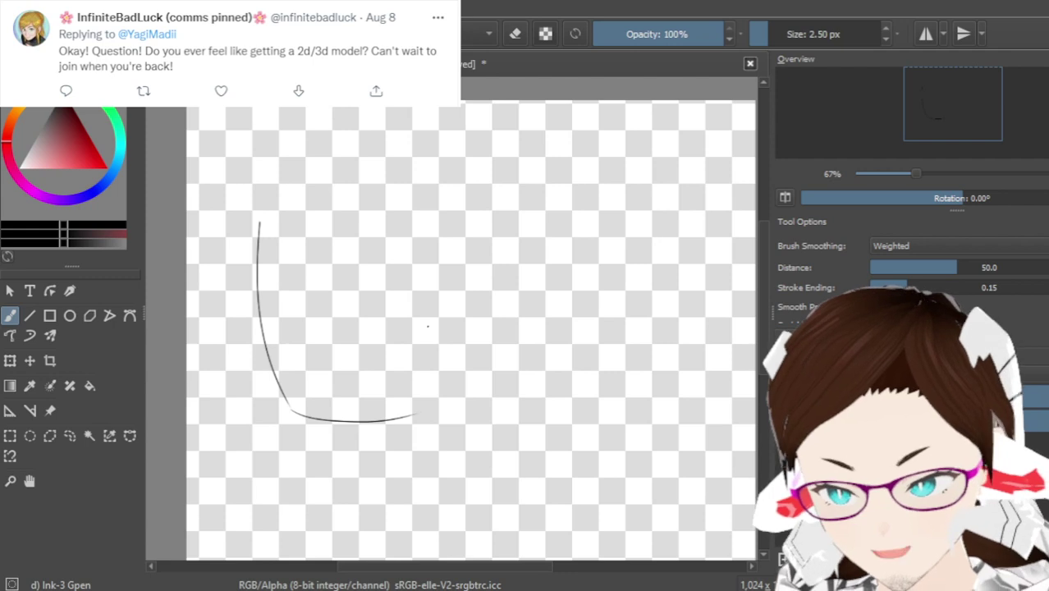
key(ctrl+z)
key(ctrl+z)
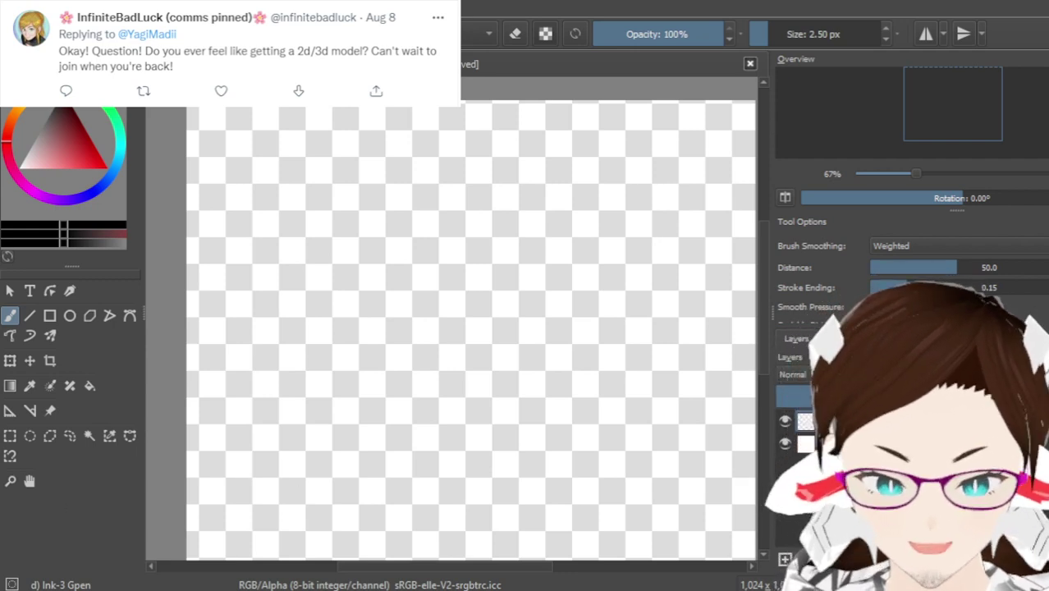
Draw an unfilled circle in the upper-left part of the canvas, shift it up and left with Transform, and return to the freehand brush
click(70, 315)
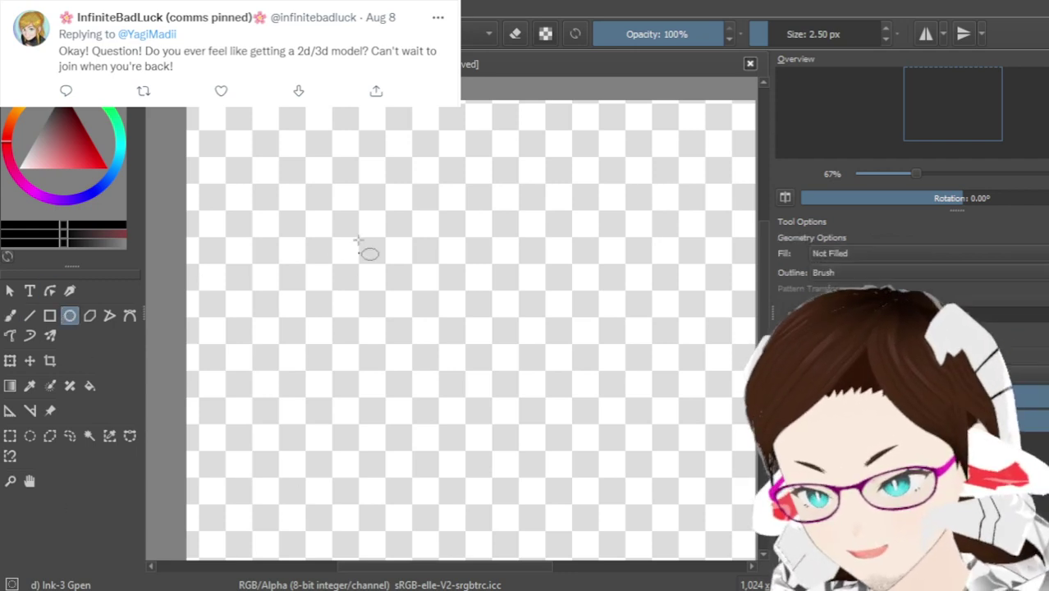
drag(280, 195, 478, 387)
key(Escape)
click(9, 361)
drag(424, 283, 402, 245)
key(b)
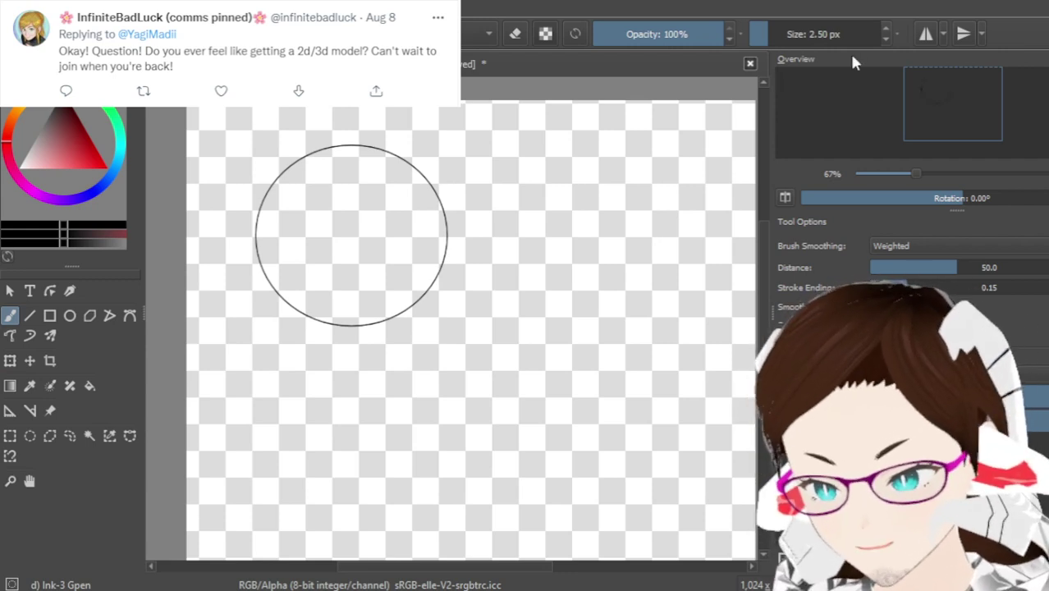
Set the brush size to 5 px
click(822, 41)
text(5)
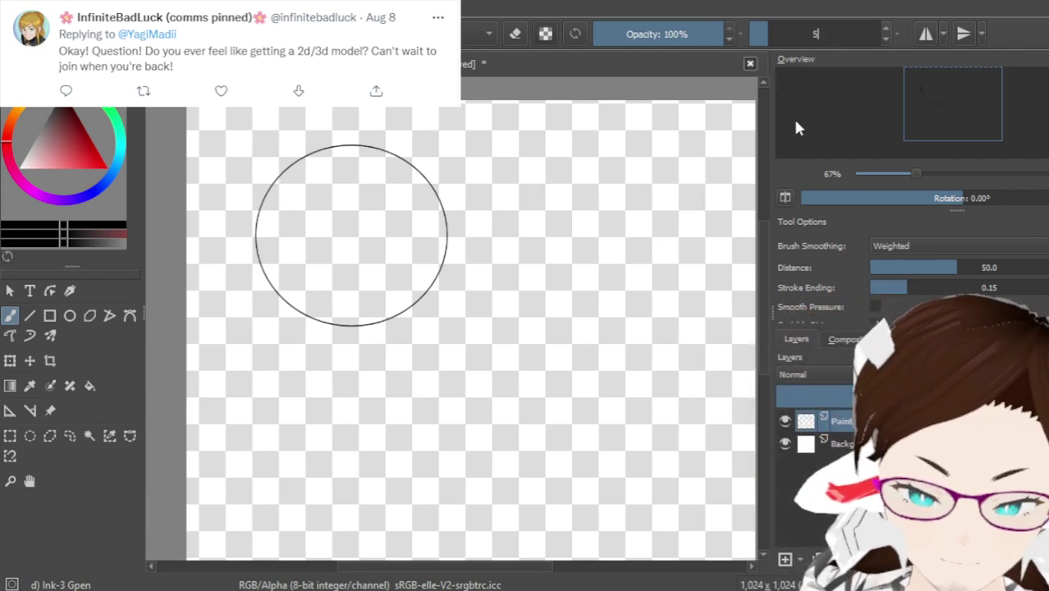
key(Return)
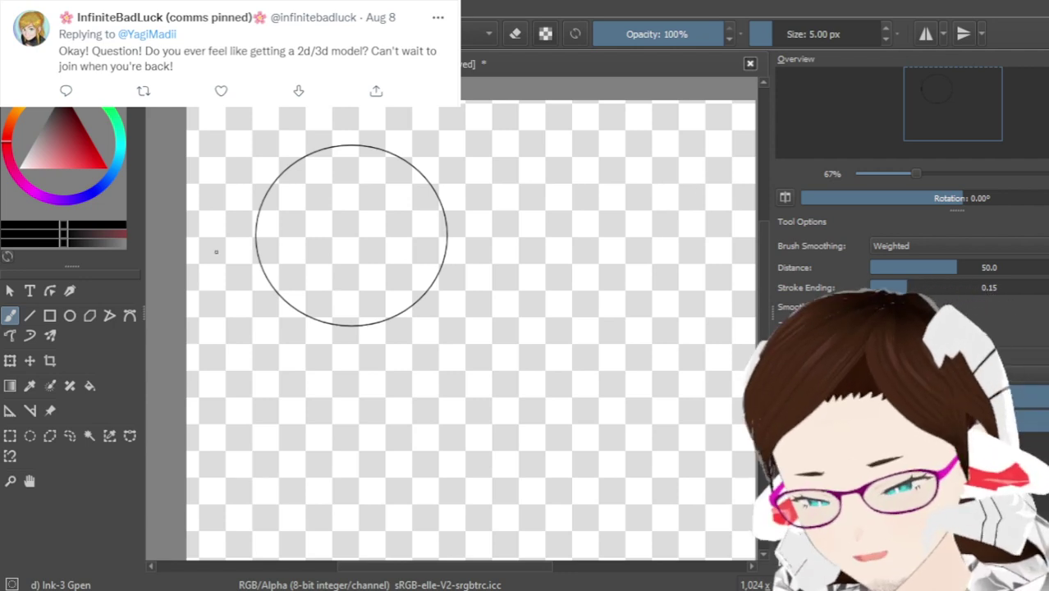
key(1)
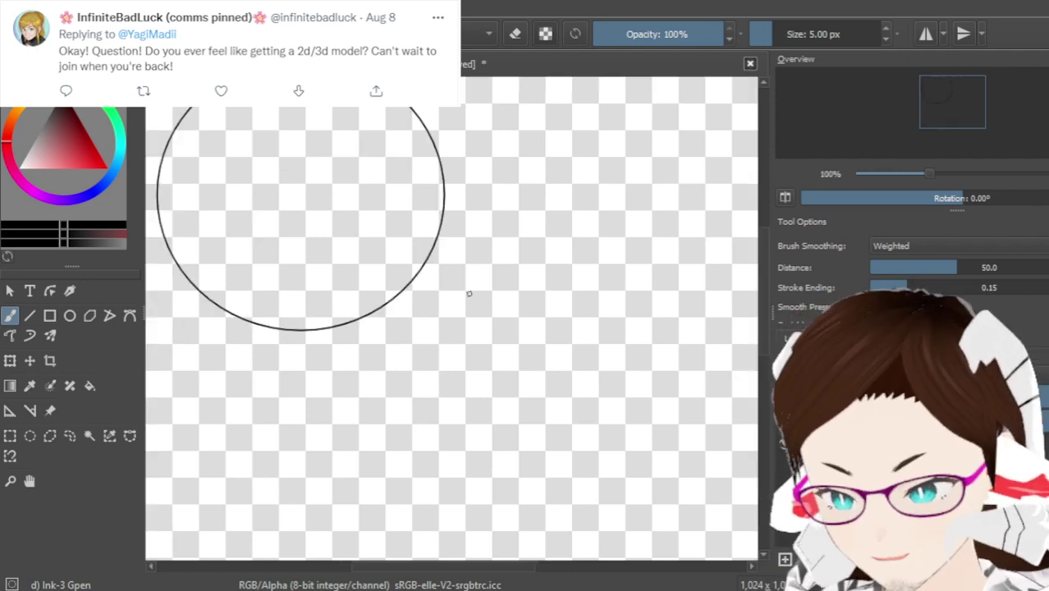
scroll(366, 343, down, 1)
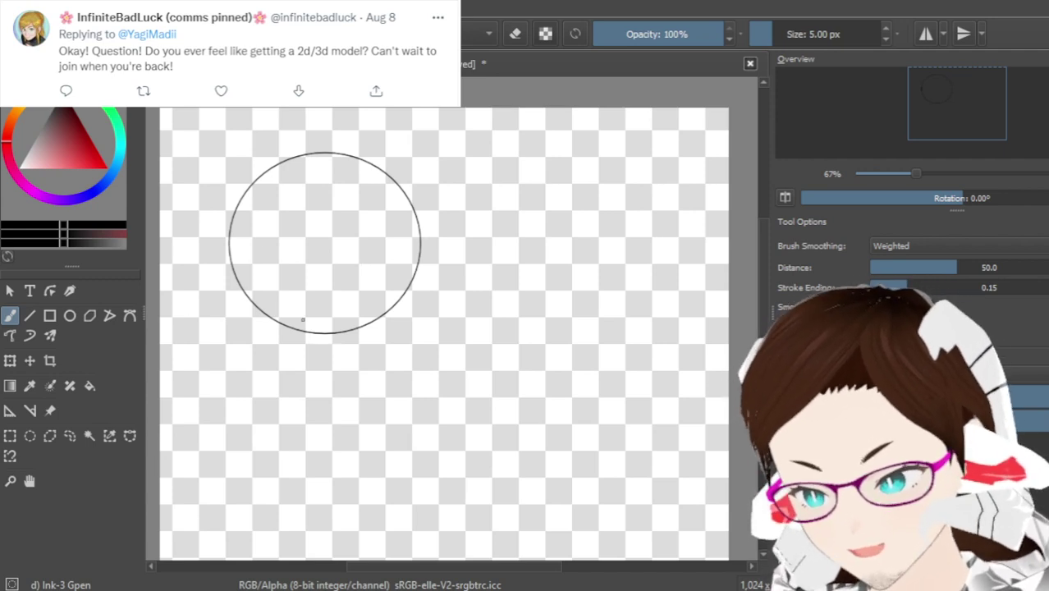
Remove the circle from the canvas and keep the freehand brush ready for drawing
key(e)
mouse_move(304, 153)
mouse_down()
mouse_move(249, 194)
mouse_move(279, 337)
mouse_move(270, 189)
mouse_move(275, 245)
mouse_move(251, 227)
mouse_move(293, 278)
mouse_move(292, 247)
mouse_move(323, 307)
mouse_move(364, 298)
mouse_move(391, 260)
mouse_move(413, 254)
mouse_move(414, 265)
mouse_move(407, 164)
mouse_move(360, 215)
mouse_move(354, 127)
mouse_move(311, 168)
mouse_up()
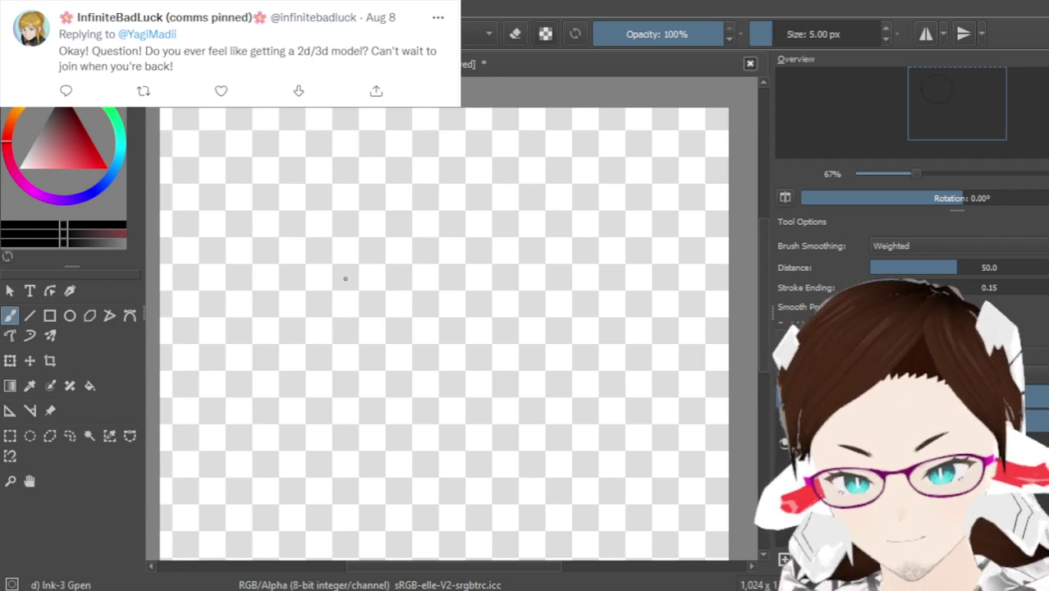
key(e)
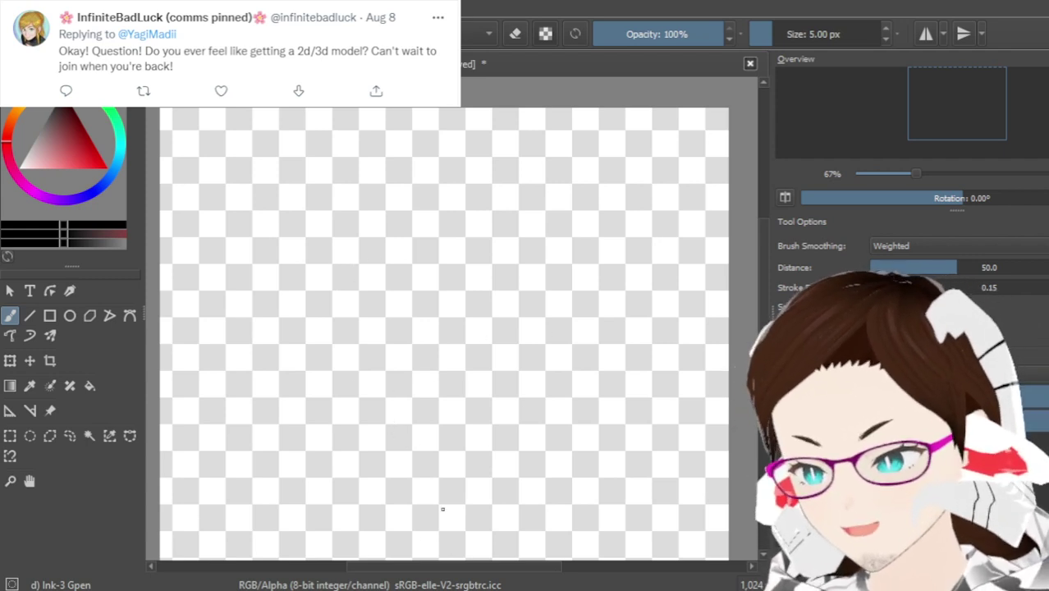
Sketch the head circle freehand in the upper-left part of the canvas, letting the stroke ends overlap at the lower right and undoing attempts that miss
drag(421, 568, 423, 568)
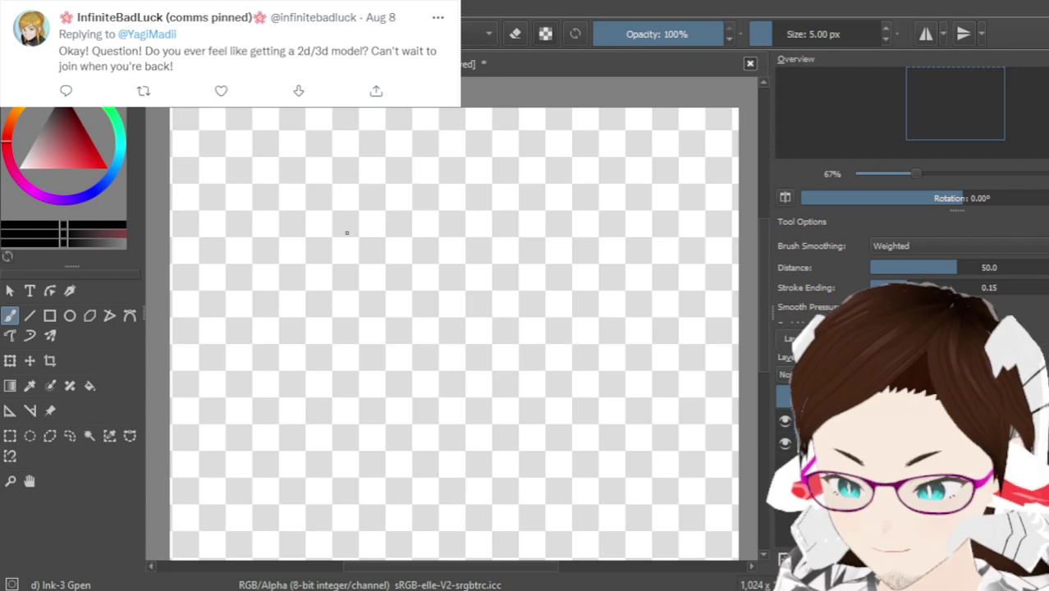
mouse_move(341, 348)
mouse_down()
mouse_move(252, 328)
mouse_move(337, 349)
mouse_up()
key(ctrl+z)
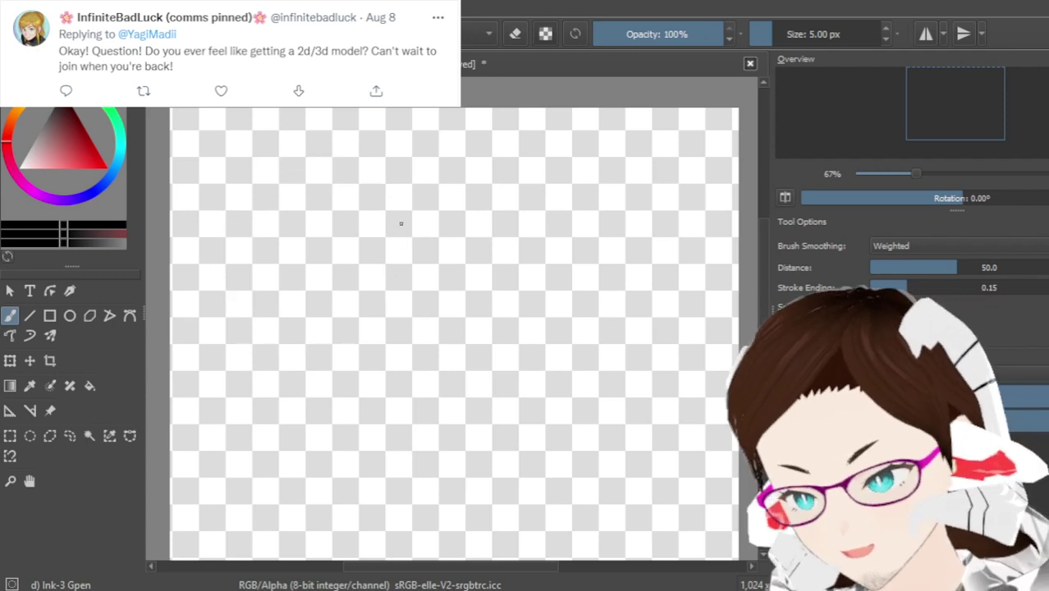
mouse_move(435, 277)
mouse_down()
mouse_move(346, 380)
mouse_move(300, 346)
mouse_up()
key(ctrl+z)
mouse_move(474, 262)
mouse_down()
mouse_move(410, 329)
mouse_move(333, 320)
mouse_up()
key(ctrl+z)
mouse_move(435, 216)
mouse_down()
mouse_move(246, 298)
mouse_move(345, 340)
mouse_up()
key(ctrl+z)
mouse_move(444, 369)
mouse_down()
mouse_move(330, 389)
mouse_move(419, 392)
mouse_move(311, 370)
mouse_up()
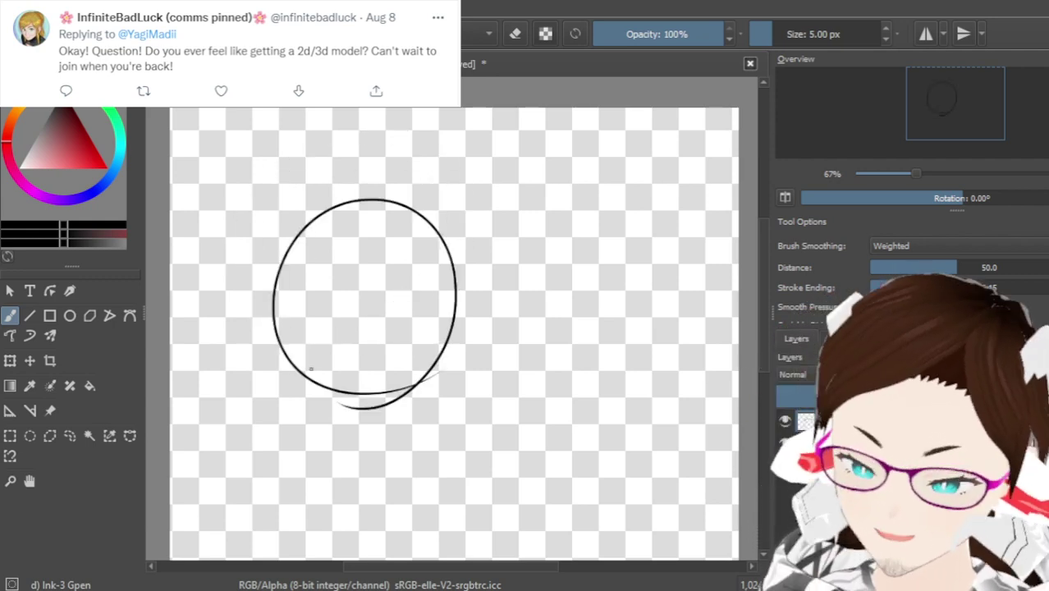
key(ctrl+z)
drag(345, 375, 329, 381)
key(ctrl+z)
mouse_move(466, 311)
mouse_down()
mouse_move(430, 353)
mouse_move(386, 379)
mouse_up()
key(ctrl+z)
mouse_move(371, 190)
mouse_down()
mouse_move(469, 293)
mouse_move(423, 368)
mouse_up()
key(ctrl+z)
mouse_move(468, 264)
mouse_down()
mouse_move(284, 338)
mouse_move(370, 368)
mouse_up()
key(ctrl+z)
mouse_move(423, 289)
mouse_down()
mouse_move(321, 197)
mouse_move(361, 392)
mouse_up()
key(ctrl+z)
mouse_move(445, 258)
mouse_down()
mouse_move(288, 343)
mouse_move(332, 338)
mouse_up()
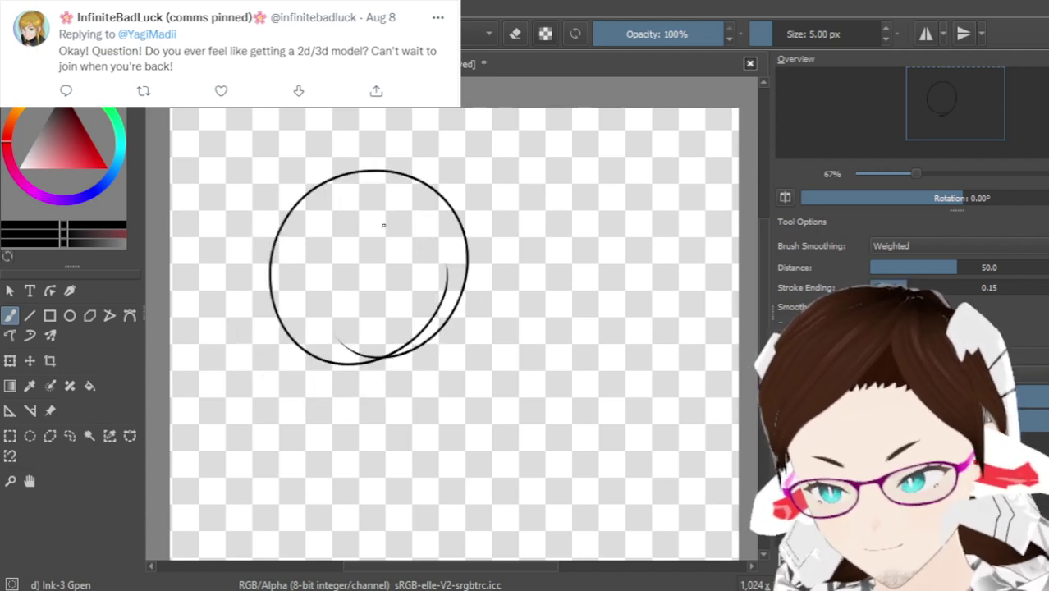
Try a near-vertical centre line through the head circle with an eye line curving up to the right, and undo both
scroll(379, 265, up, 1)
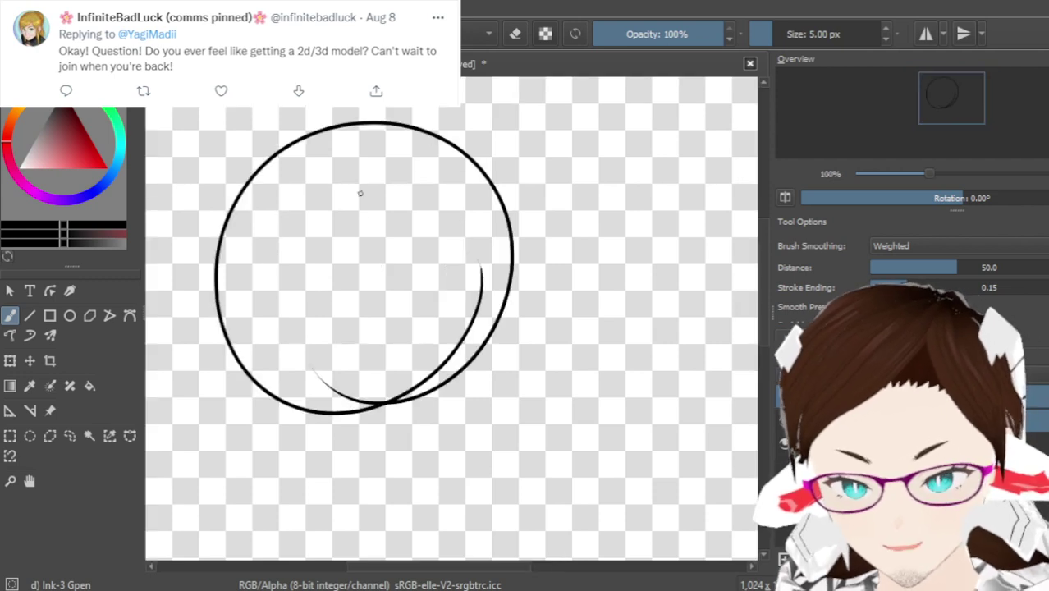
drag(406, 568, 394, 568)
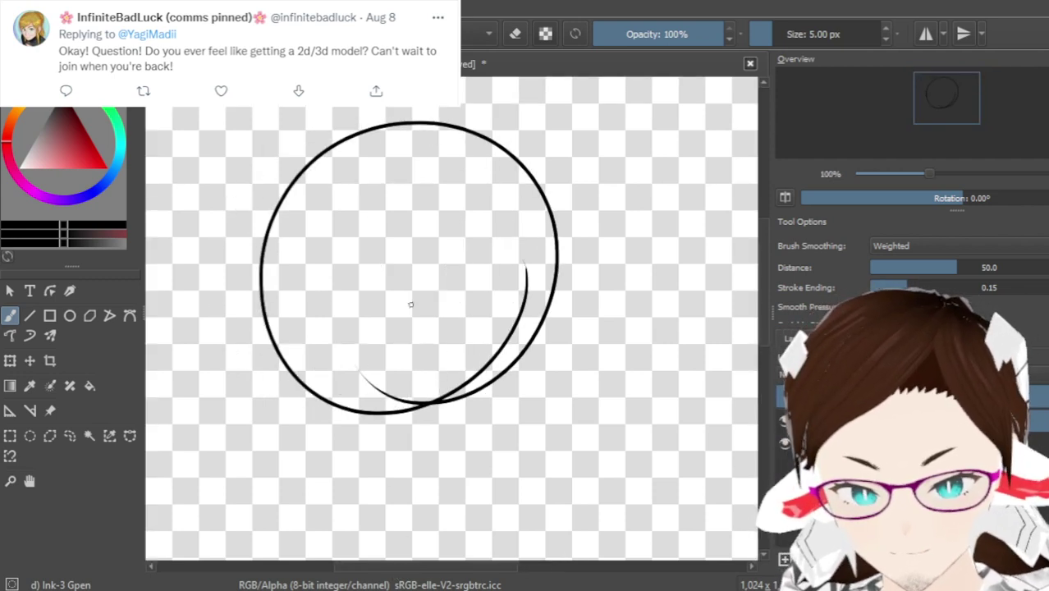
drag(435, 111, 417, 439)
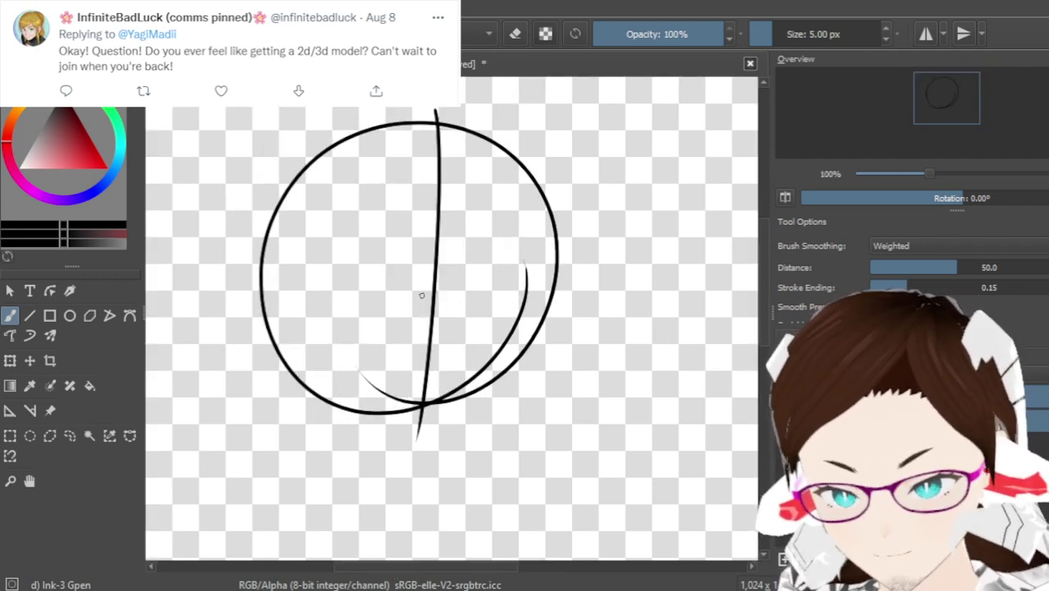
key(ctrl+z)
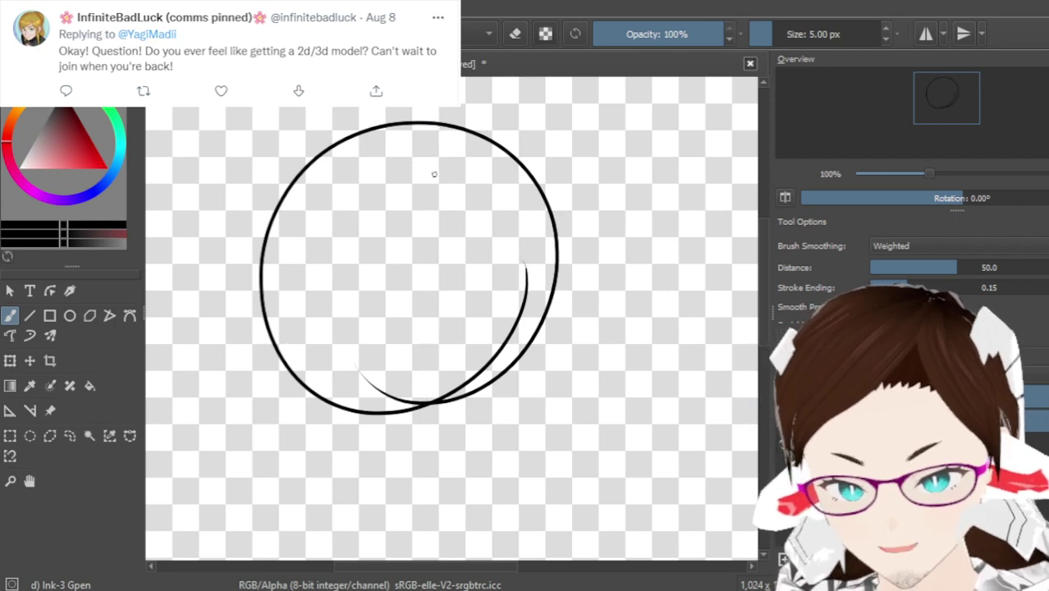
drag(425, 111, 415, 480)
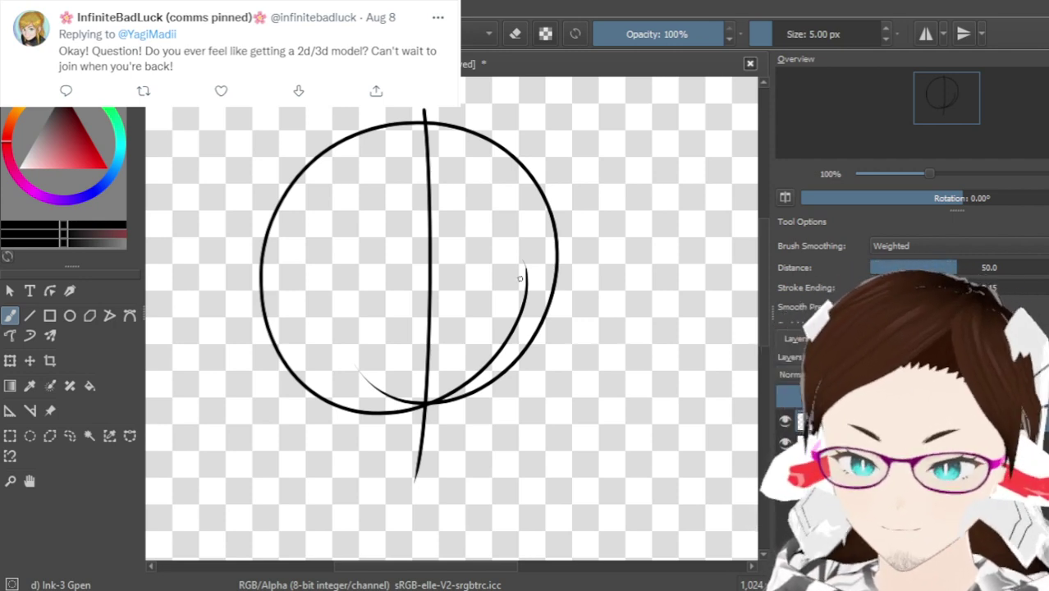
drag(610, 253, 304, 286)
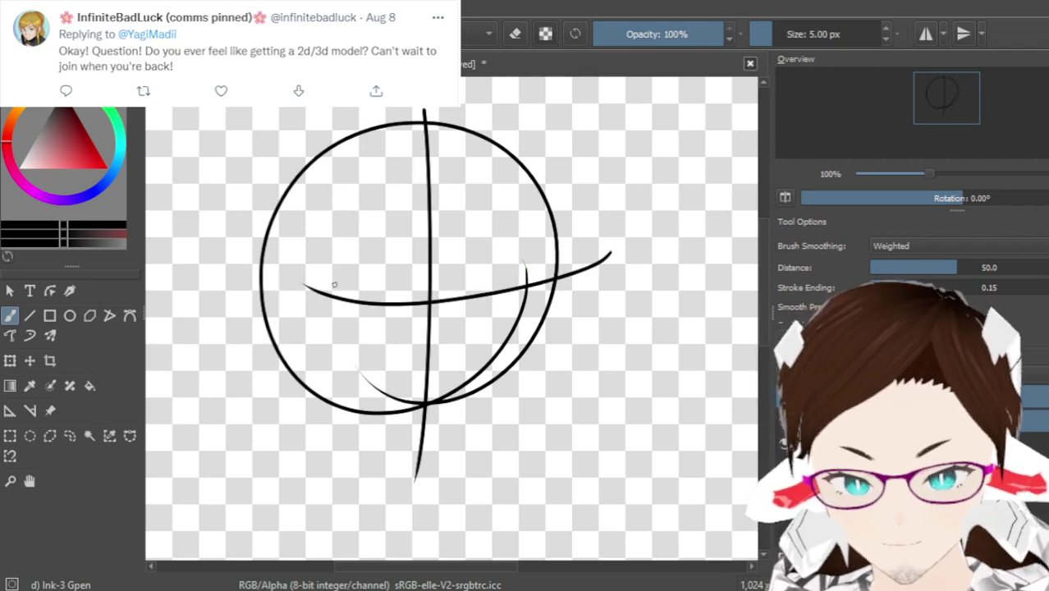
key(ctrl+z)
key(ctrl+z)
Try a centre line bowing to the right through the head circle and an eye line rising to the right, undoing attempts that miss
drag(443, 115, 412, 517)
key(ctrl+z)
drag(435, 107, 479, 437)
key(ctrl+z)
drag(435, 108, 474, 464)
key(ctrl+z)
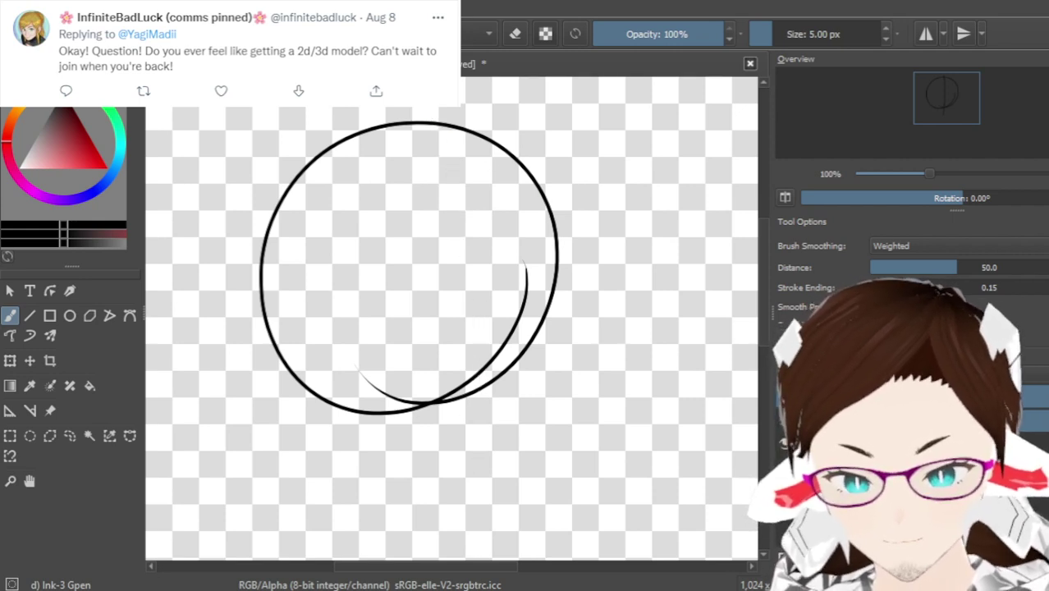
drag(428, 108, 450, 491)
key(ctrl+z)
mouse_move(432, 109)
mouse_down()
mouse_move(479, 355)
mouse_move(471, 497)
mouse_up()
key(ctrl+z)
drag(420, 106, 436, 443)
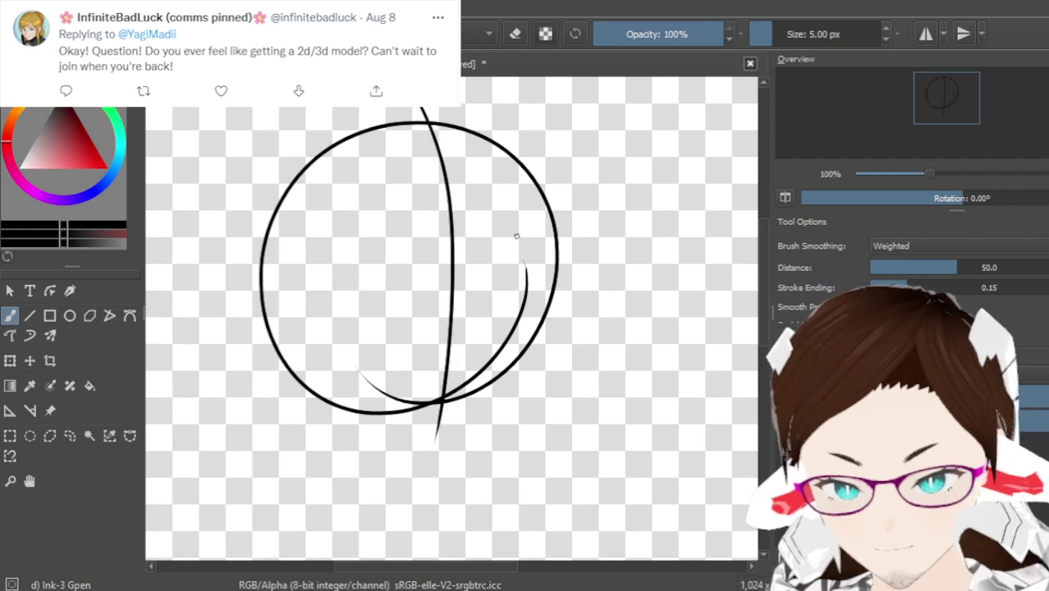
mouse_move(605, 221)
mouse_down()
mouse_move(347, 328)
mouse_move(247, 338)
mouse_up()
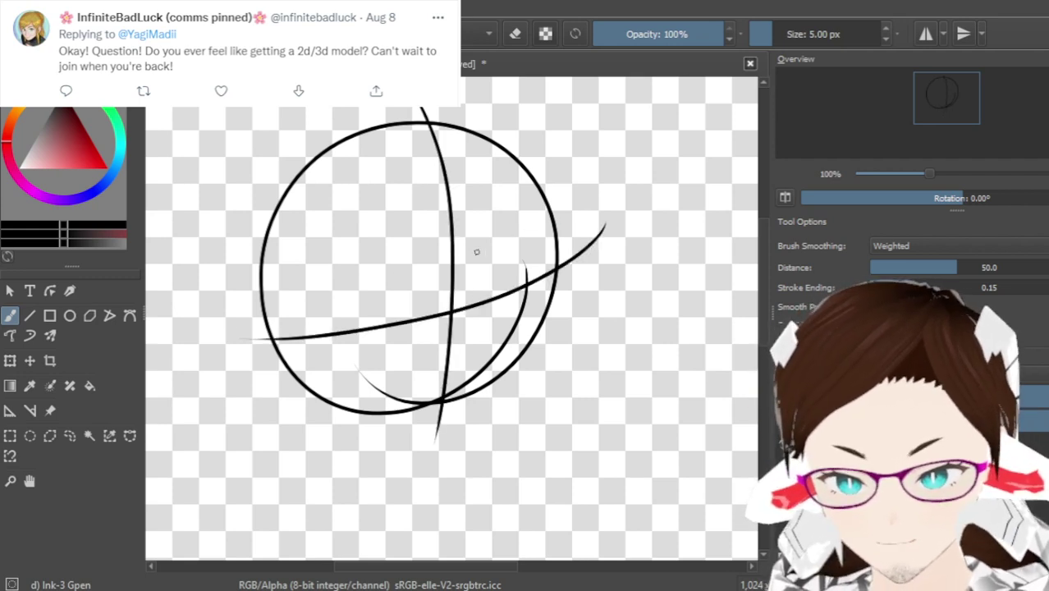
Undo both guide lines and the head circle's strokes until the canvas is empty
scroll(682, 346, down, 3)
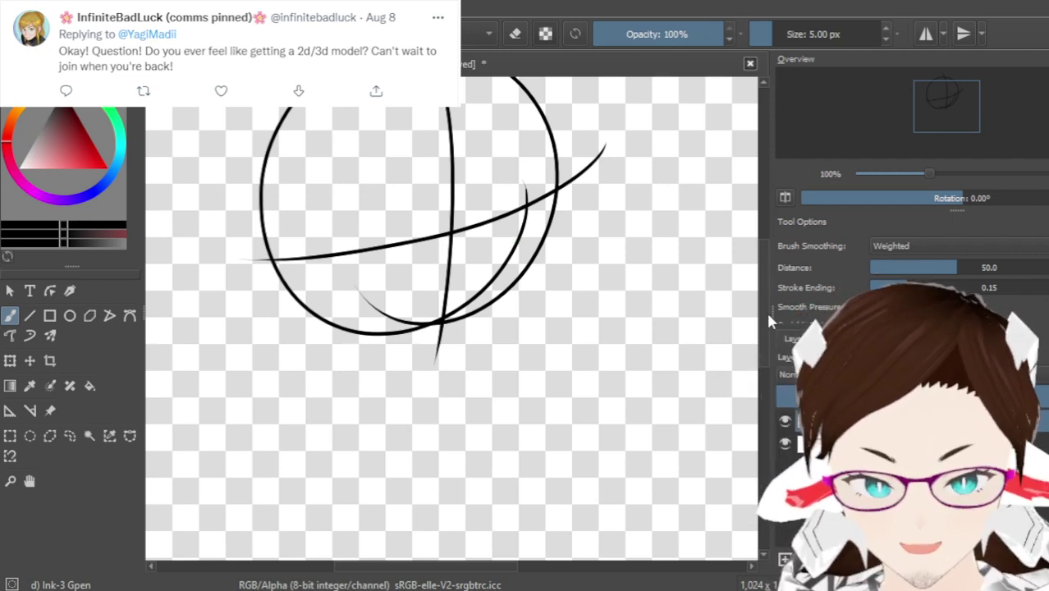
scroll(765, 305, up, 2)
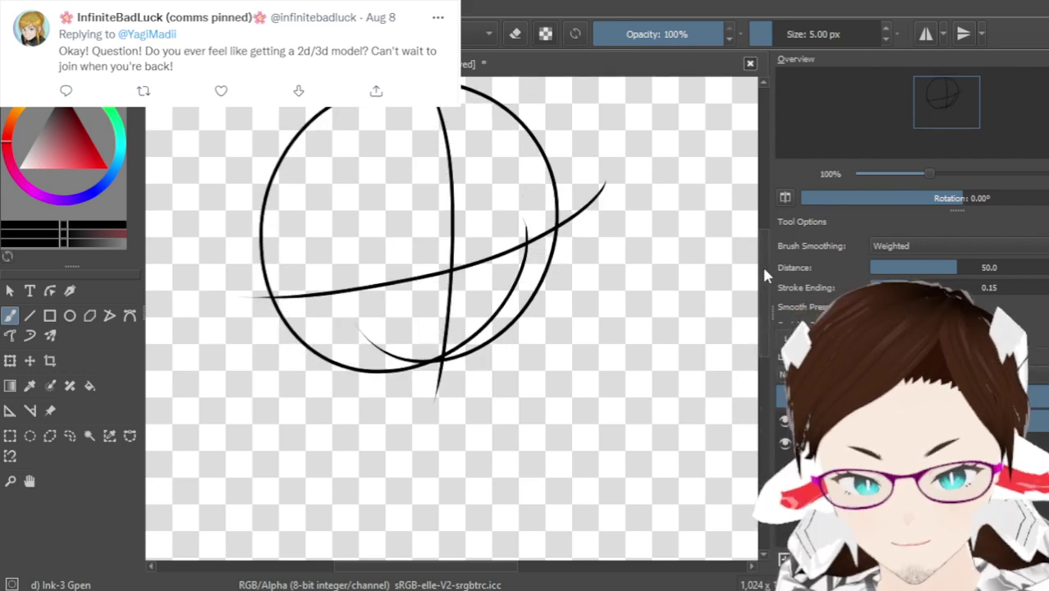
scroll(762, 264, up, 3)
key(ctrl+z)
key(ctrl+z)
key(ctrl+z)
key(ctrl+z)
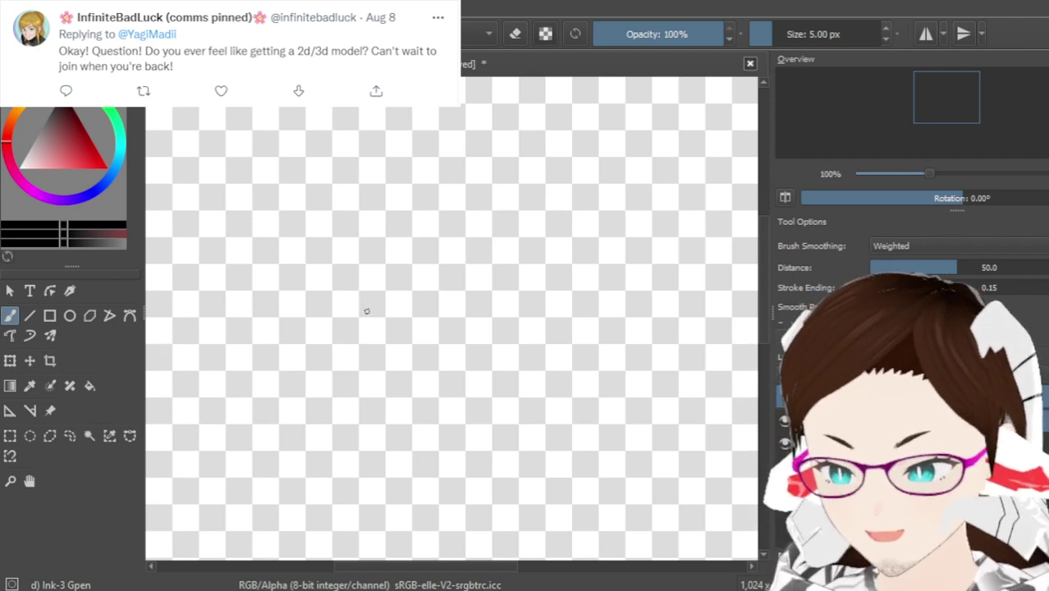
Sketch a new freehand head circle in the canvas's upper-left part, overlapping the strokes along its lower edge and undoing attempts that miss
mouse_move(298, 392)
mouse_down()
mouse_move(259, 227)
mouse_move(260, 262)
mouse_up()
key(ctrl+z)
drag(363, 135, 345, 137)
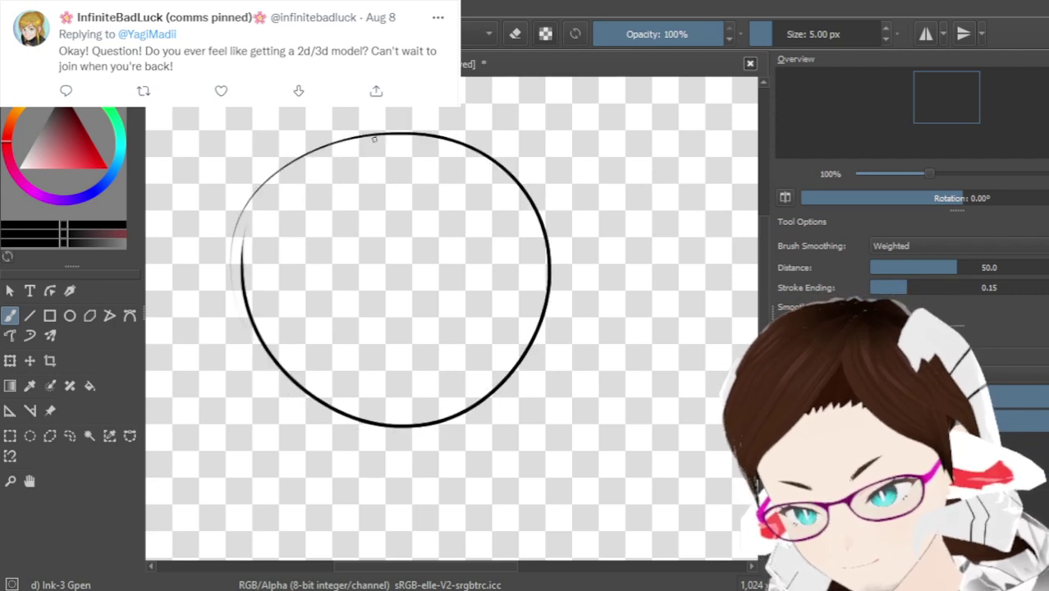
key(ctrl+z)
mouse_move(414, 427)
mouse_down()
mouse_move(527, 375)
mouse_move(254, 246)
mouse_up()
key(ctrl+z)
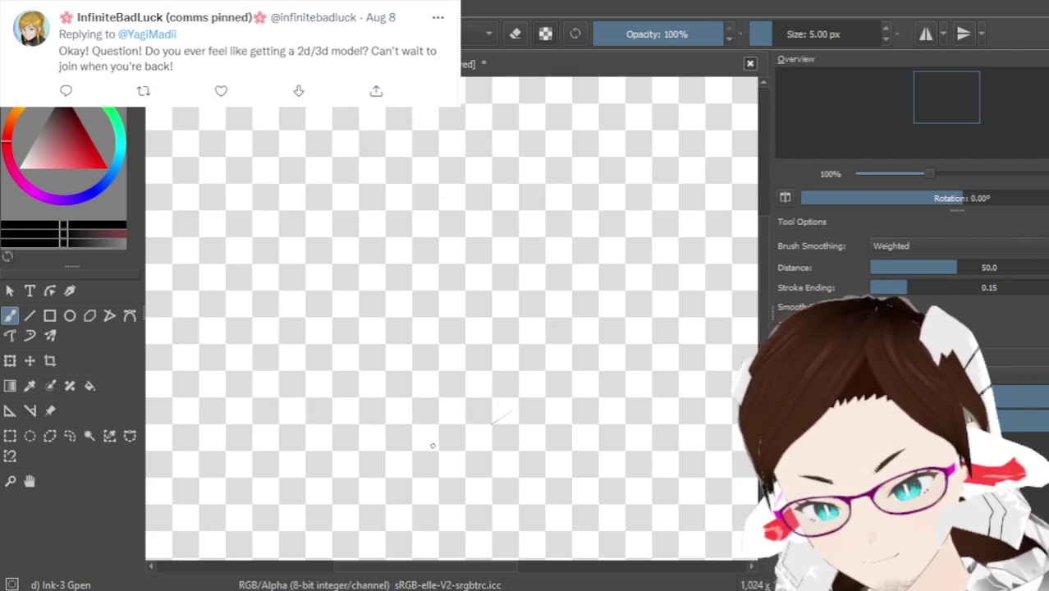
drag(585, 222, 503, 415)
drag(250, 269, 492, 434)
key(ctrl+z)
key(ctrl+z)
mouse_move(598, 400)
mouse_down()
mouse_move(503, 459)
mouse_move(552, 379)
mouse_up()
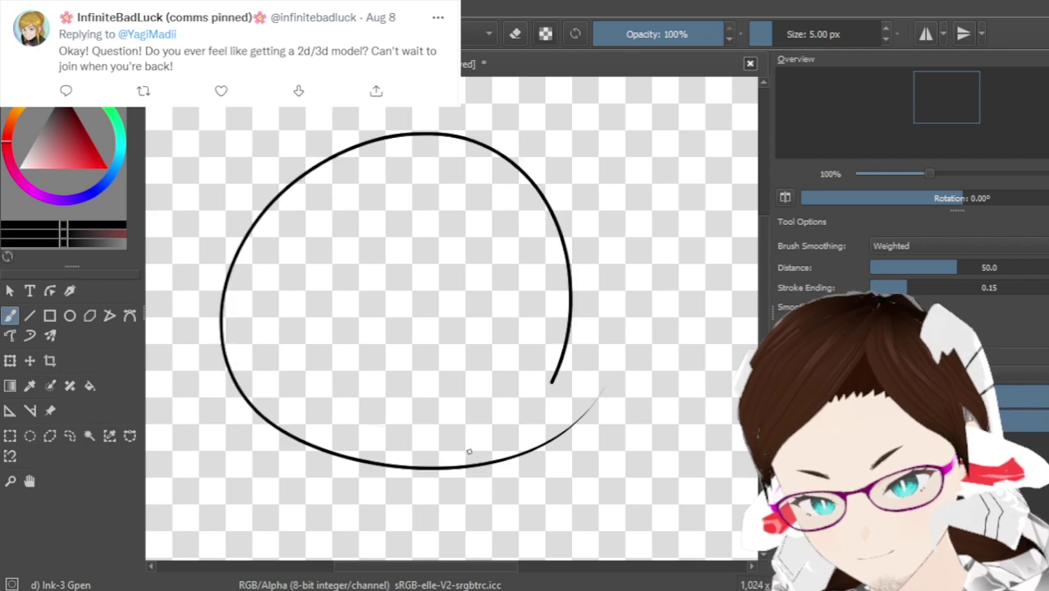
key(ctrl+z)
mouse_move(538, 271)
mouse_down()
mouse_move(340, 117)
mouse_move(417, 414)
mouse_up()
key(ctrl+z)
mouse_move(550, 212)
mouse_down()
mouse_move(543, 411)
mouse_move(579, 296)
mouse_move(419, 425)
mouse_up()
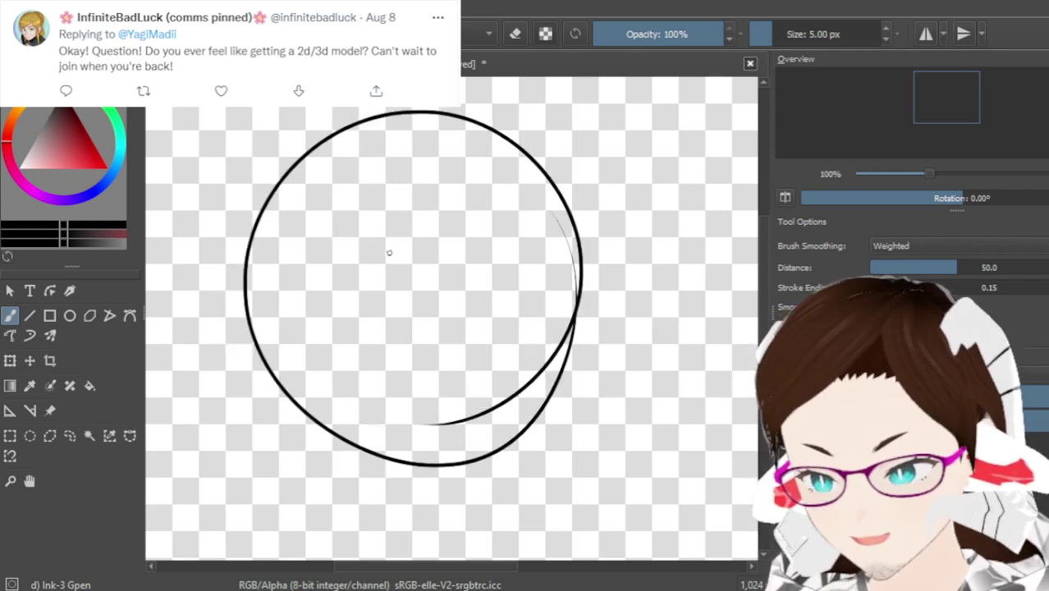
key(ctrl+z)
key(ctrl+z)
mouse_move(506, 406)
mouse_down()
mouse_move(492, 414)
mouse_move(525, 396)
mouse_up()
drag(460, 435, 287, 361)
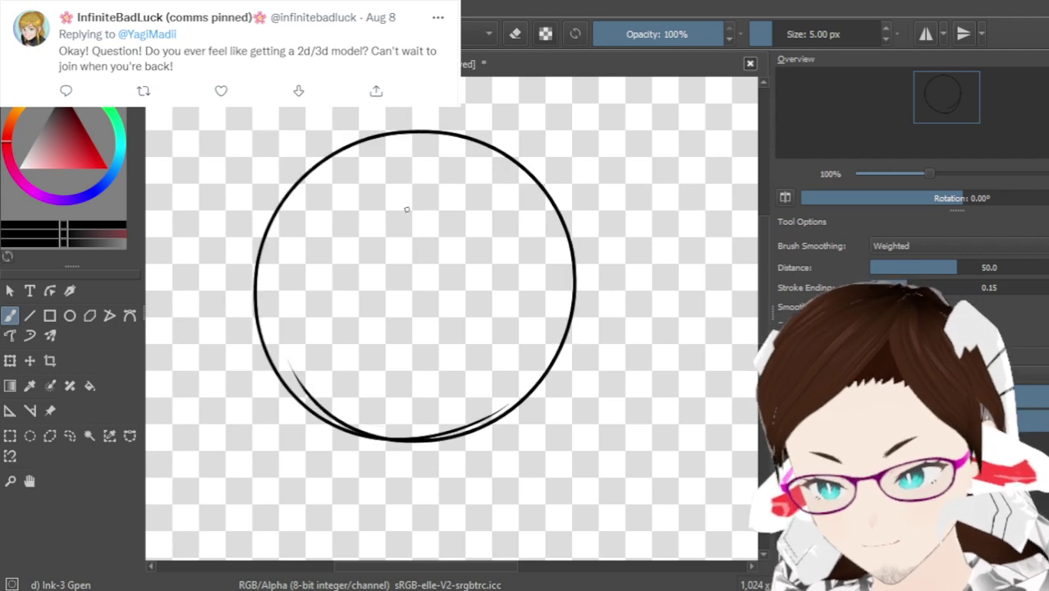
Draw a right-bowed vertical centre line extending below the head circle and an eye line across it, curving up at the right end
drag(441, 108, 433, 513)
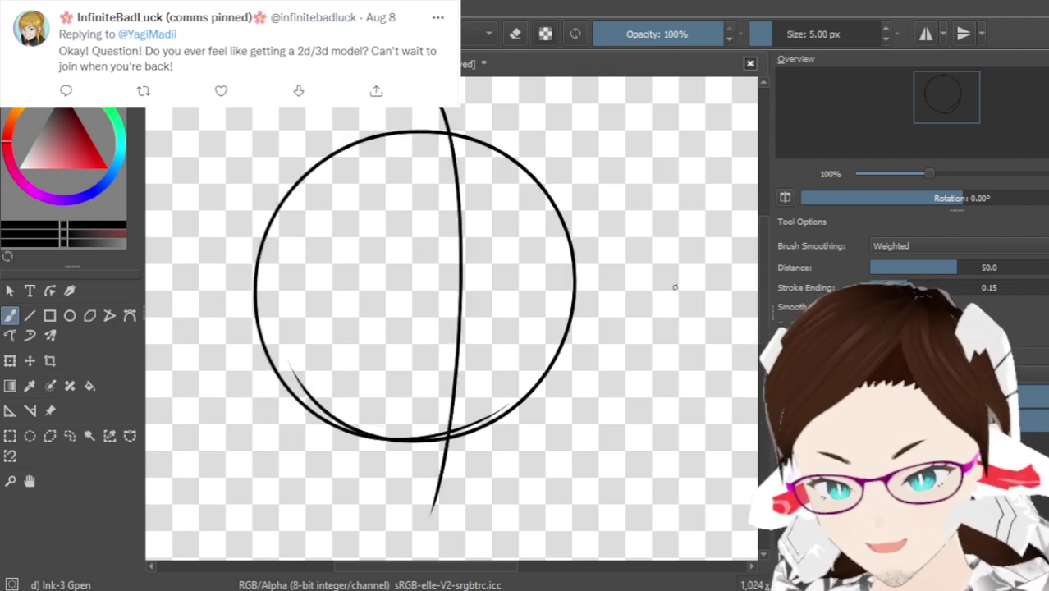
drag(206, 318, 645, 275)
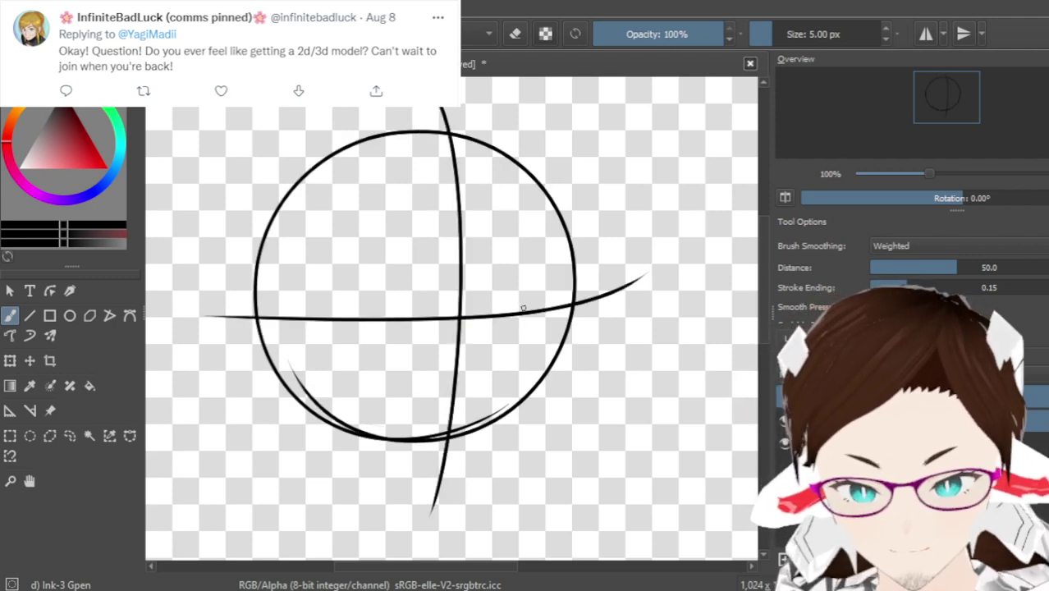
Draw the right side of the face, going down from the eye line to the cheek and curving to the chin at the centre line's end
scroll(762, 271, down, 2)
scroll(504, 252, up, 1)
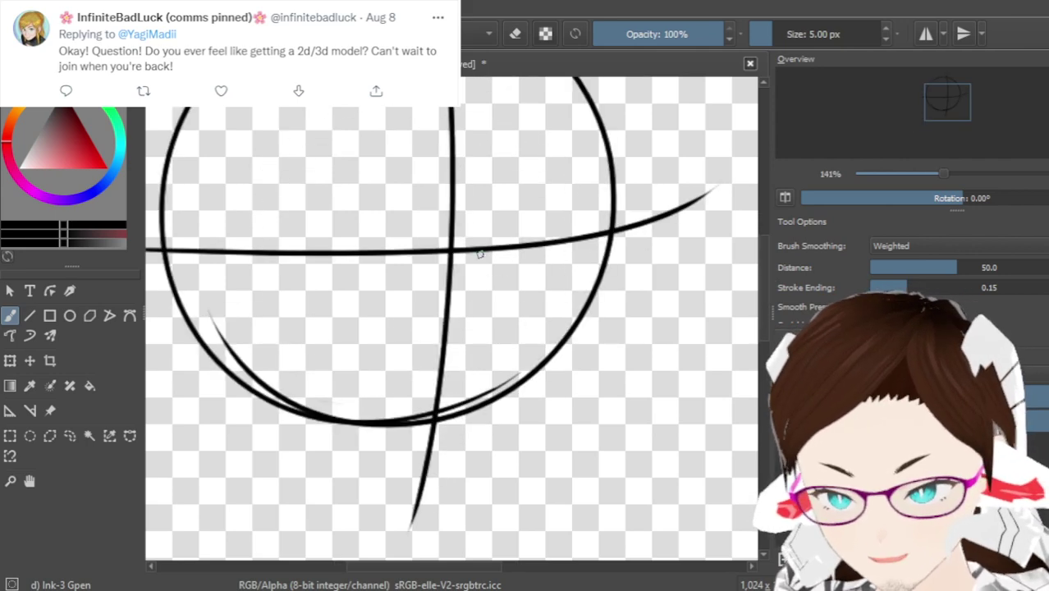
scroll(760, 282, down, 1)
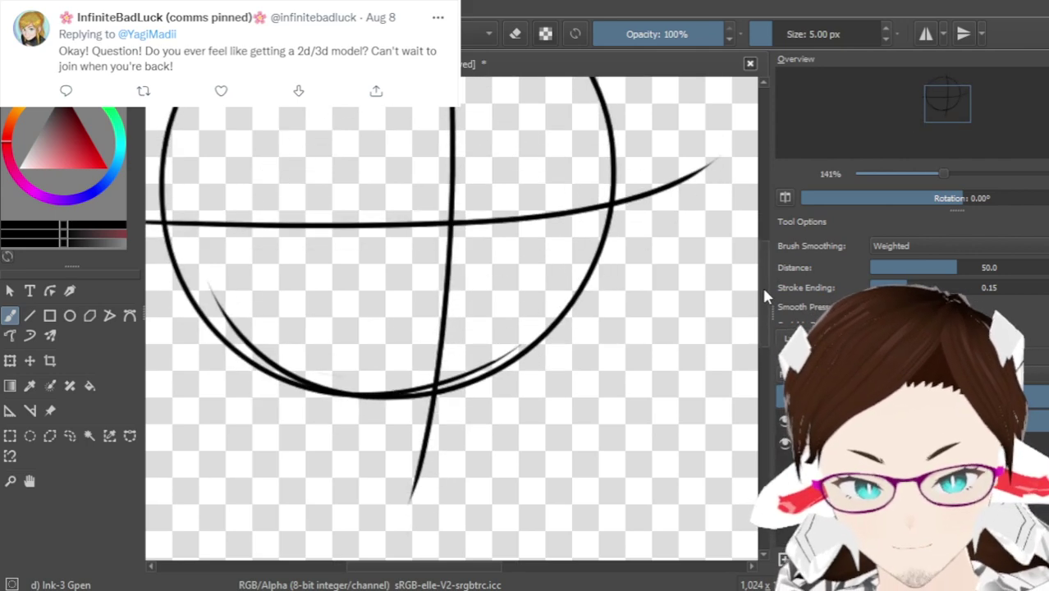
drag(435, 566, 430, 567)
mouse_move(641, 208)
mouse_down()
mouse_move(637, 307)
mouse_move(424, 496)
mouse_up()
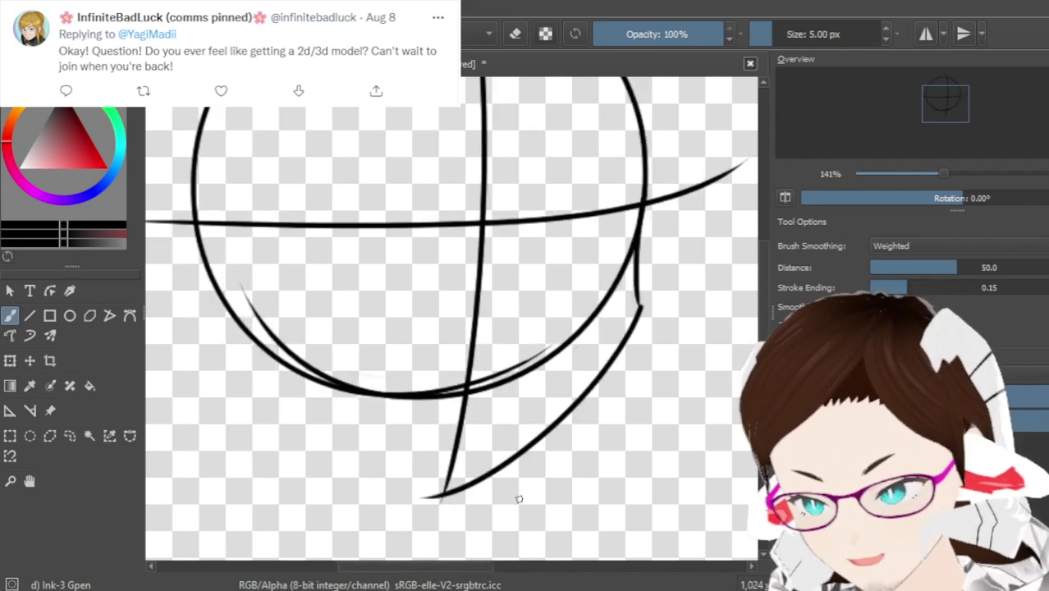
Try a short cheek stroke down from the head circle's left edge just below the eye line, and undo it
mouse_move(459, 566)
mouse_down()
mouse_move(410, 567)
mouse_move(440, 567)
mouse_up()
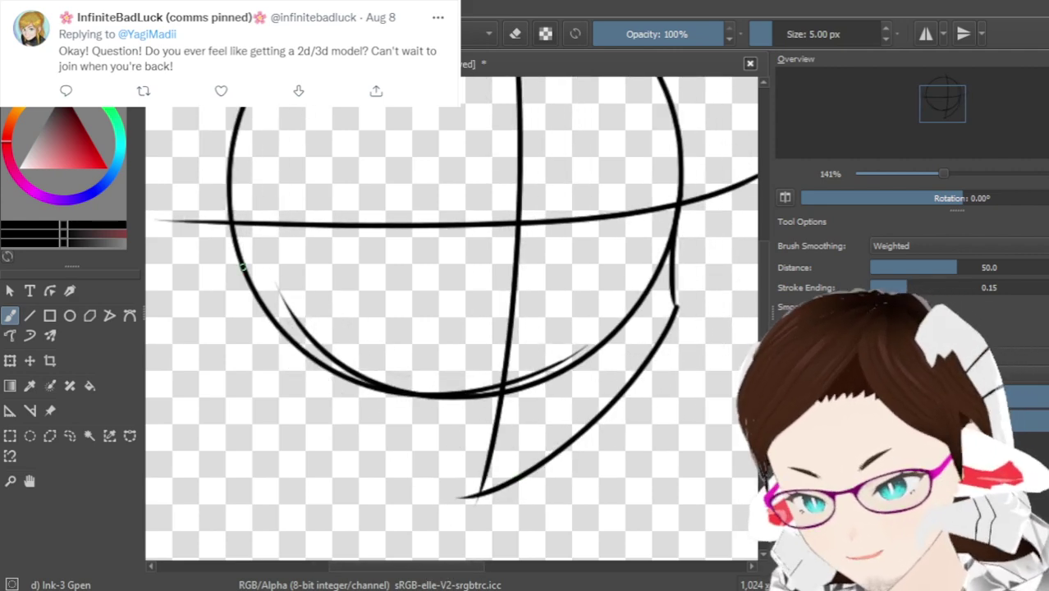
drag(228, 226, 234, 300)
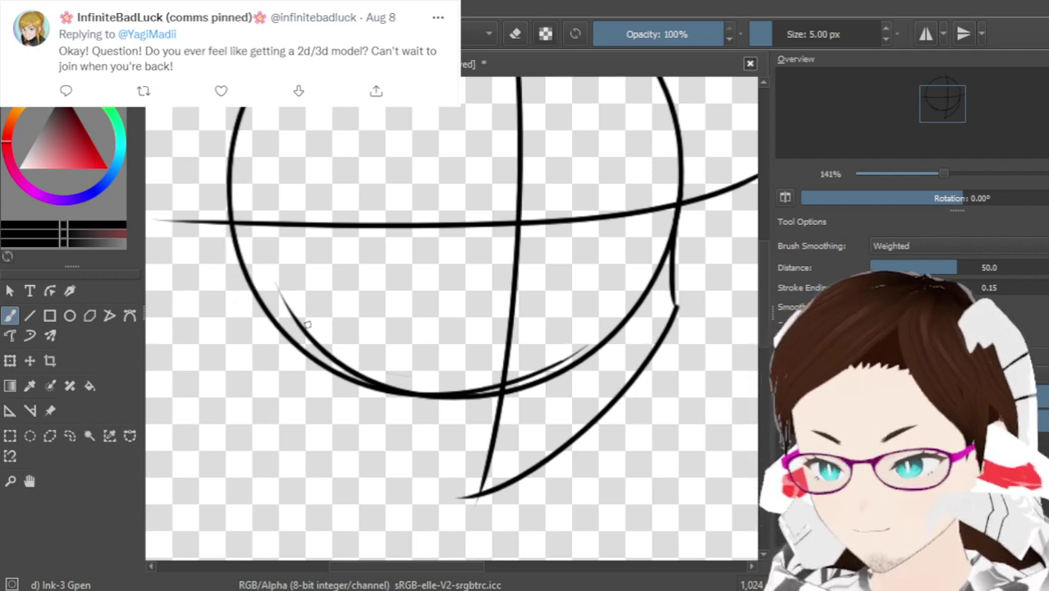
key(minus)
key(minus)
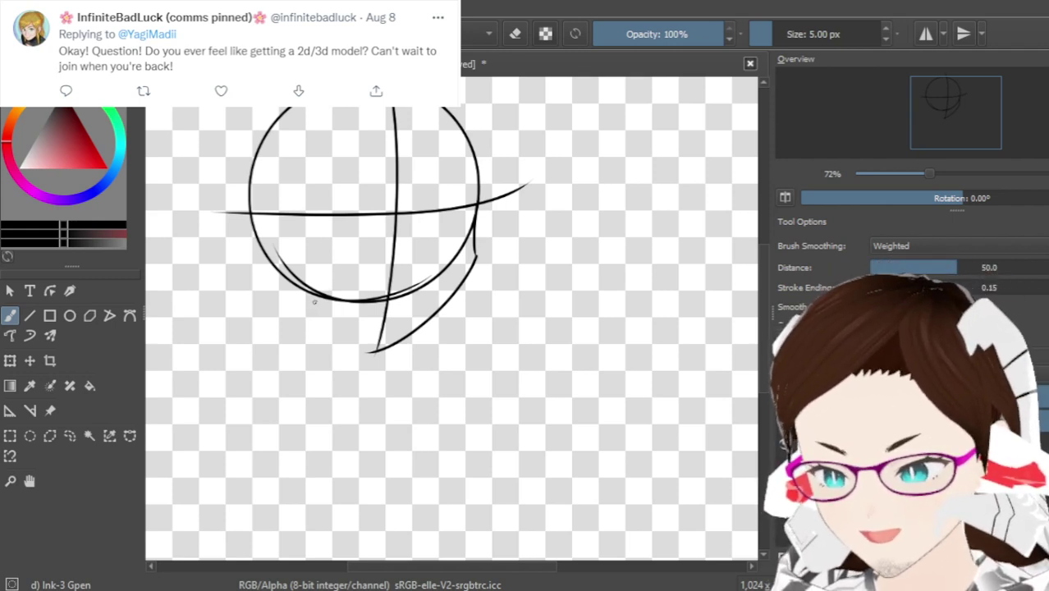
scroll(313, 302, up, 2)
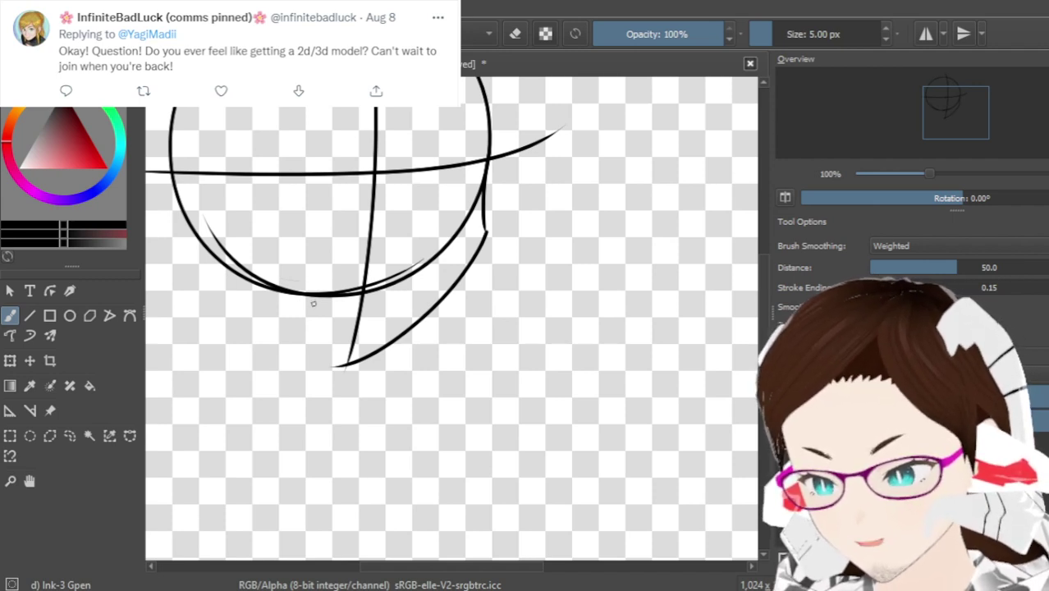
drag(429, 566, 397, 575)
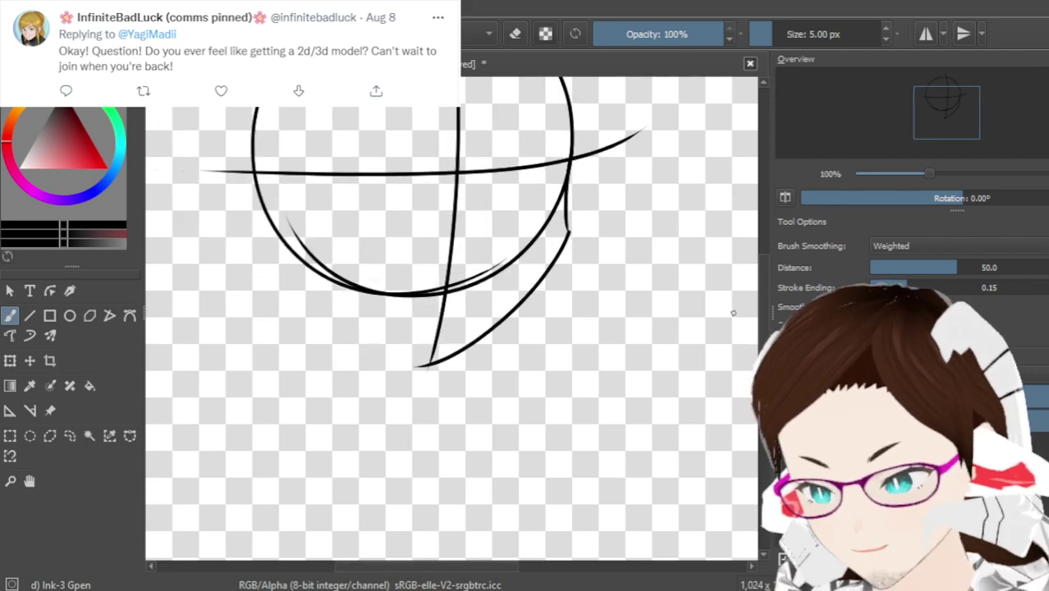
scroll(452, 328, up, 2)
scroll(409, 411, up, 1)
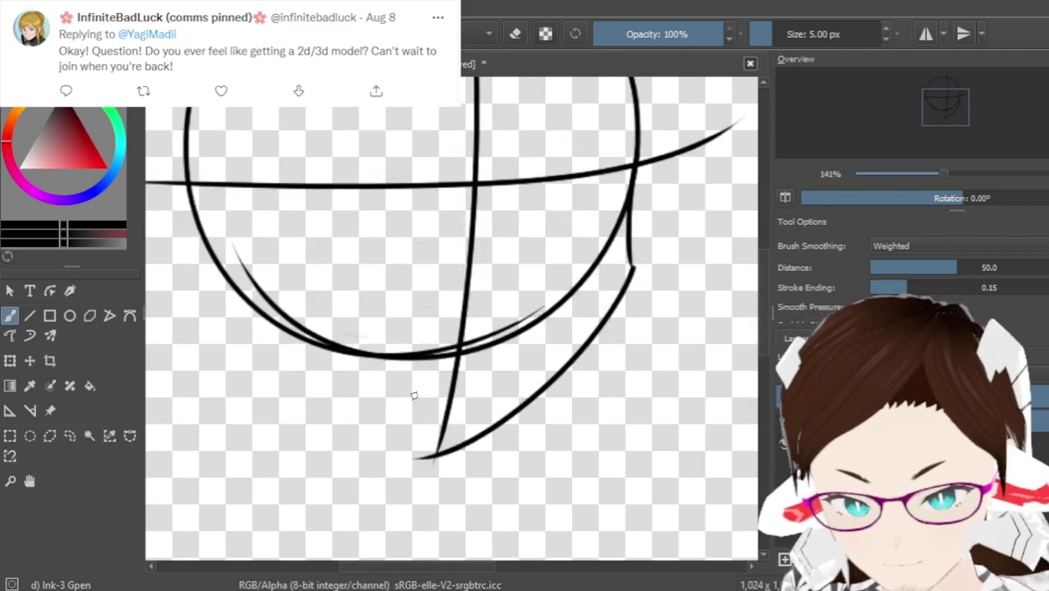
drag(189, 199, 193, 249)
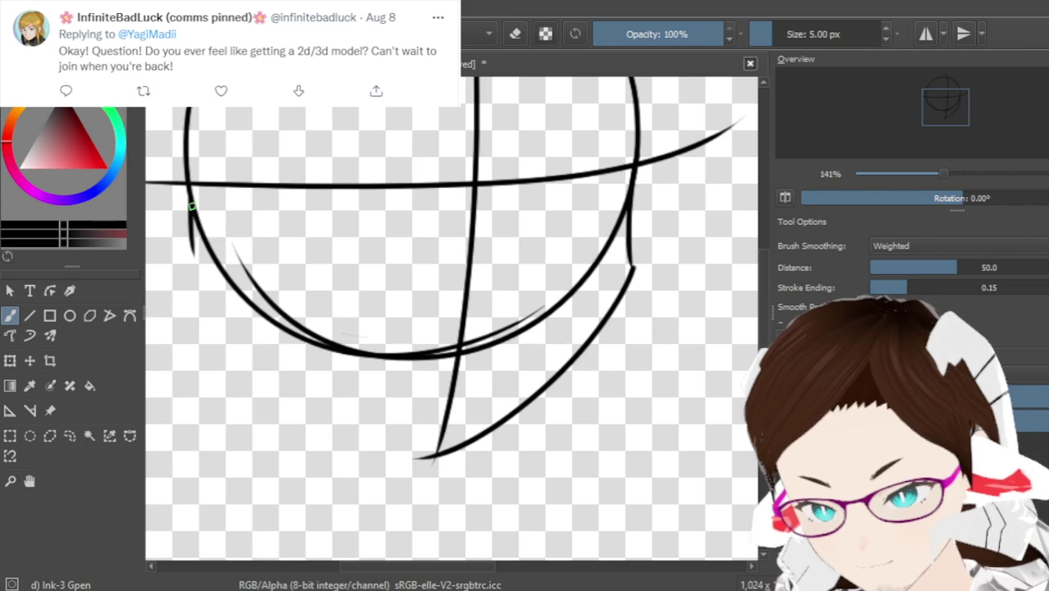
key(ctrl+z)
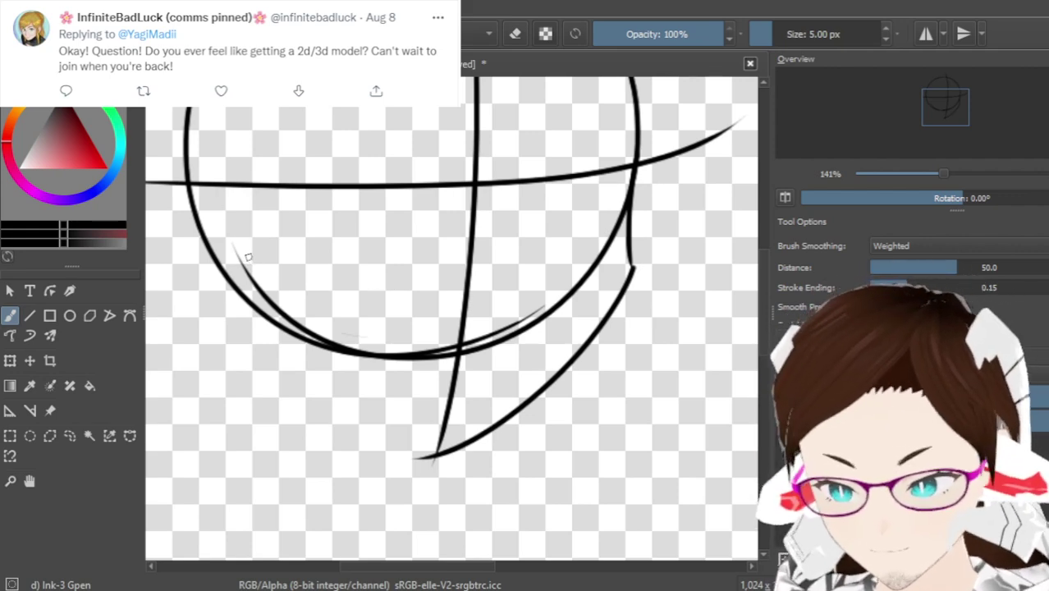
Try a left jaw line curving from the head circle's lower-left edge down to the chin, and undo each attempt
scroll(244, 253, down, 3)
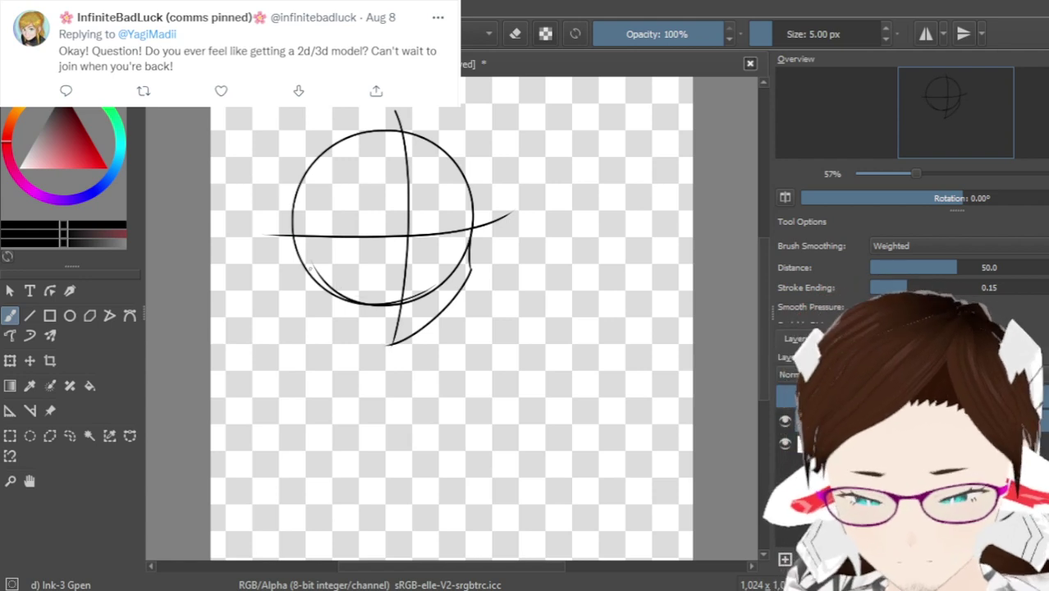
key(1)
drag(173, 171, 345, 368)
key(ctrl+z)
drag(197, 231, 361, 381)
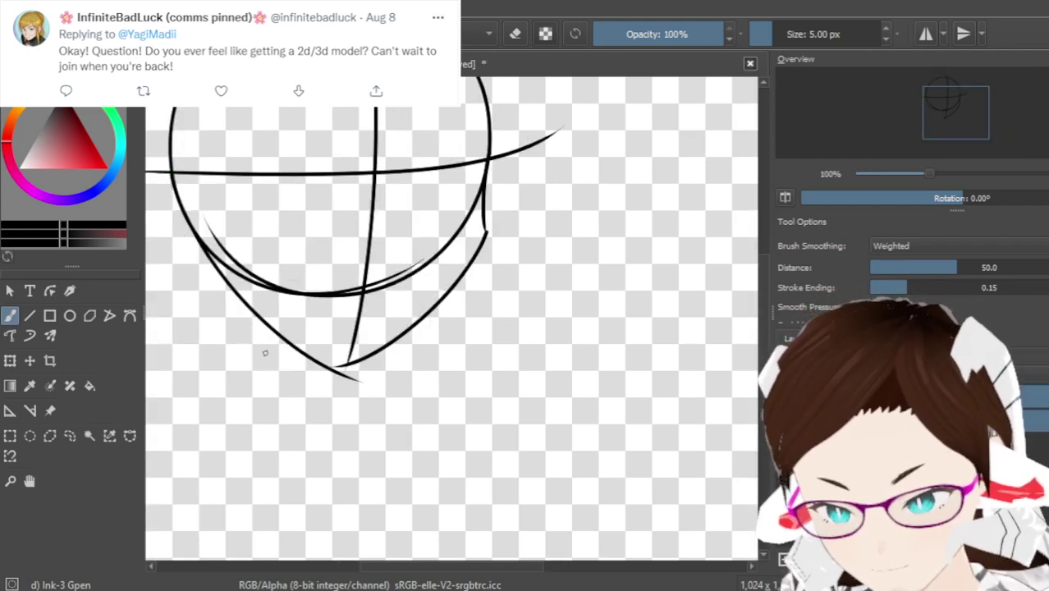
drag(405, 566, 394, 573)
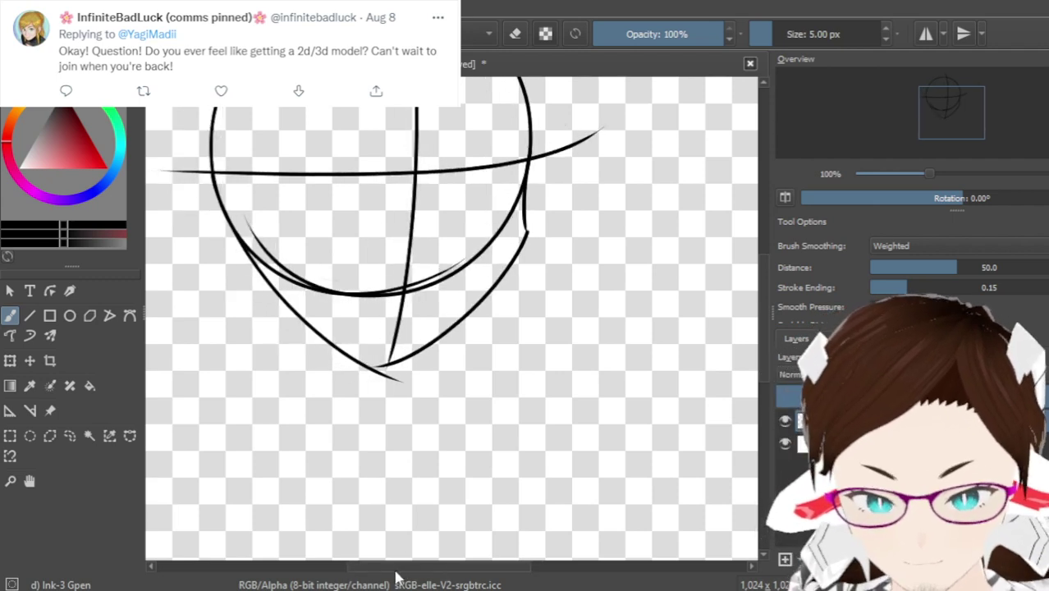
key(ctrl+z)
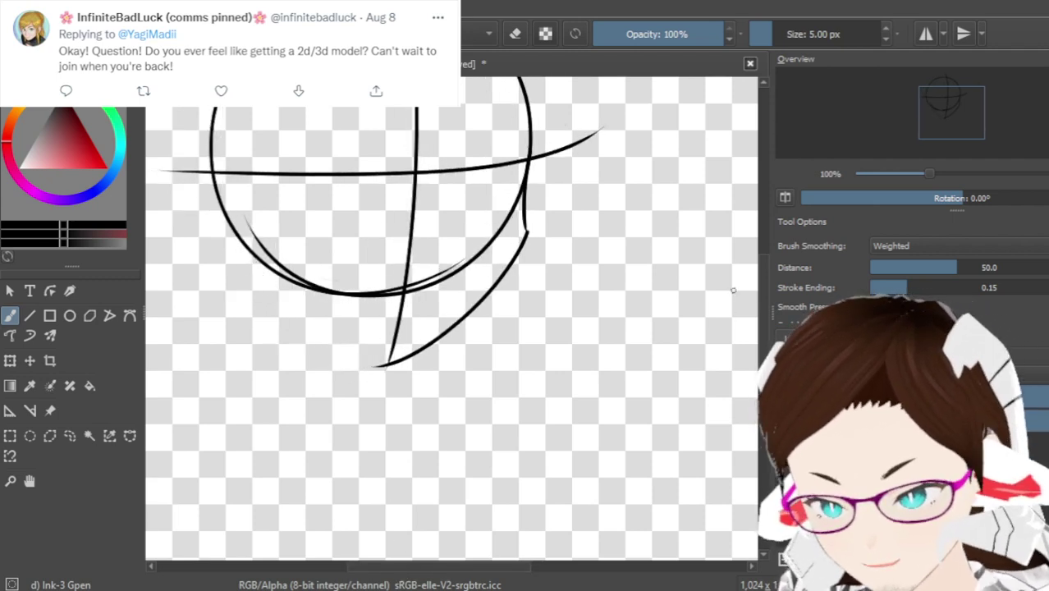
Try a rounded outline for the right eye across the eye line, between the centre line and the cheek, and undo each attempt
mouse_move(764, 301)
mouse_down()
mouse_move(762, 283)
mouse_move(752, 296)
mouse_up()
mouse_move(461, 571)
mouse_down()
mouse_move(449, 573)
mouse_move(445, 557)
mouse_up()
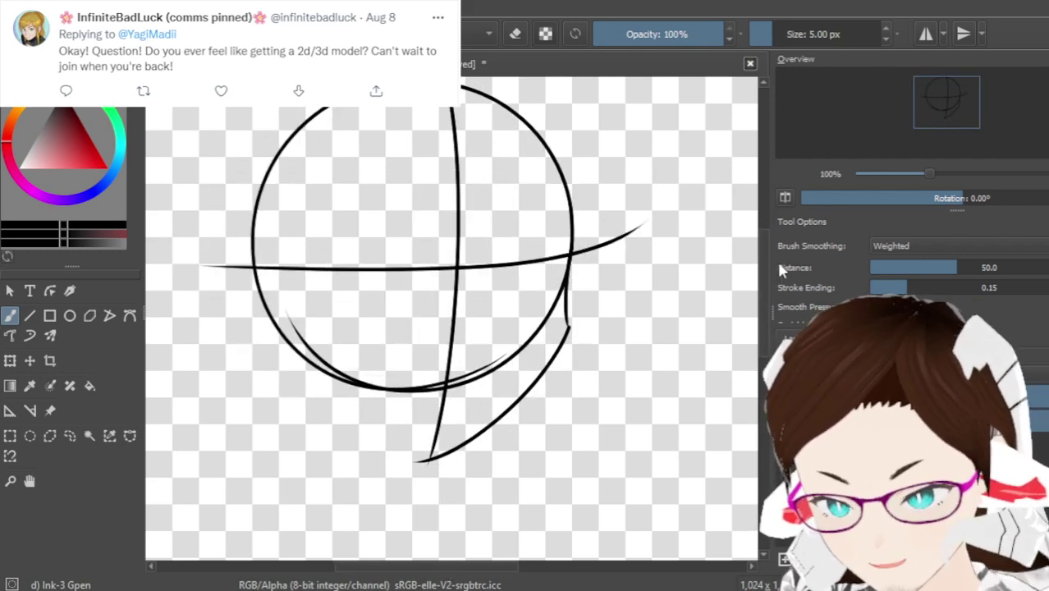
scroll(764, 271, up, 1)
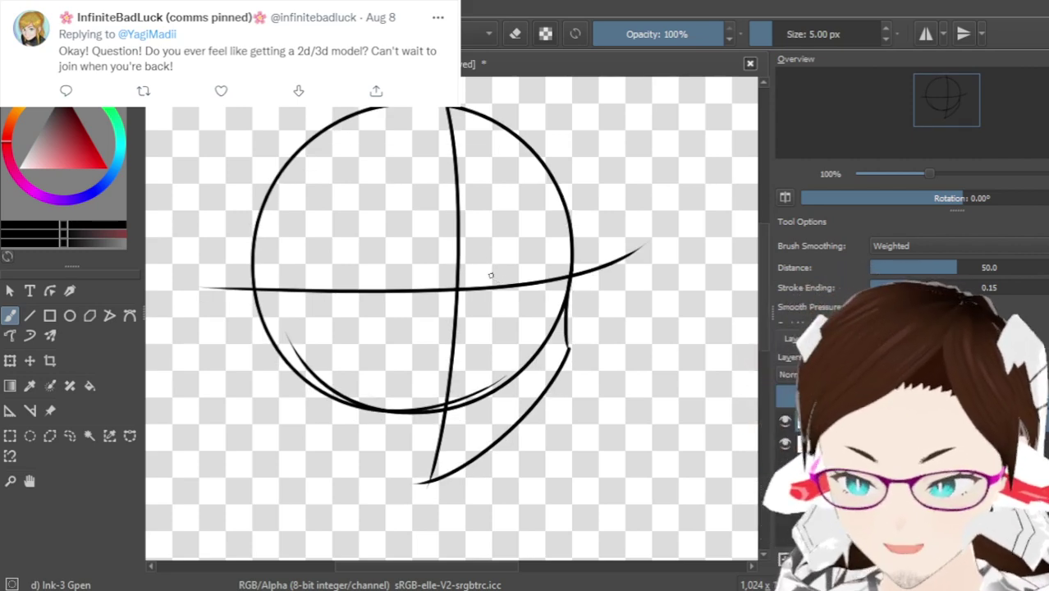
scroll(491, 276, up, 1)
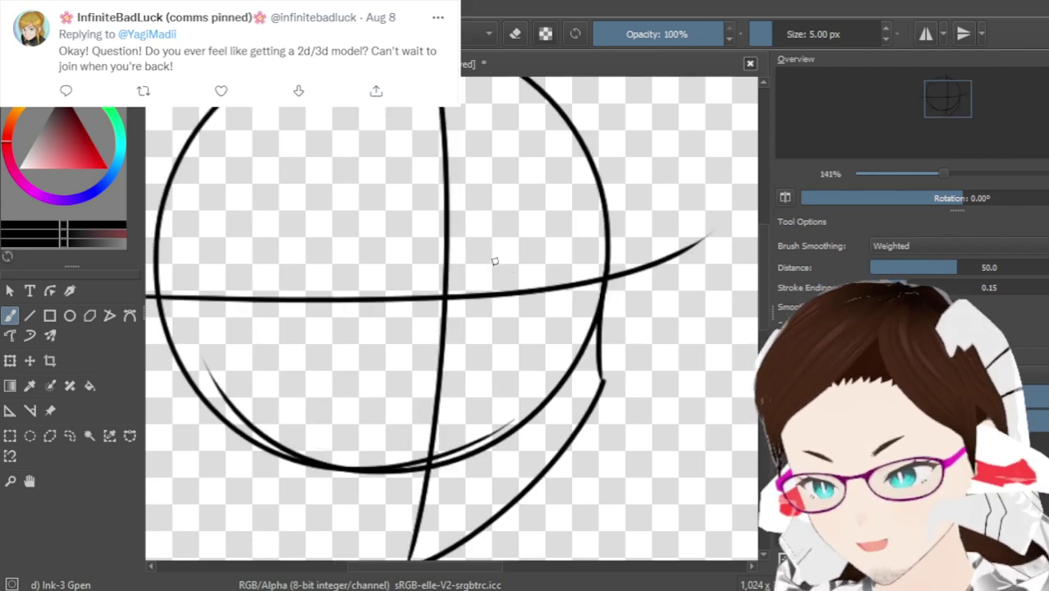
drag(439, 571, 427, 566)
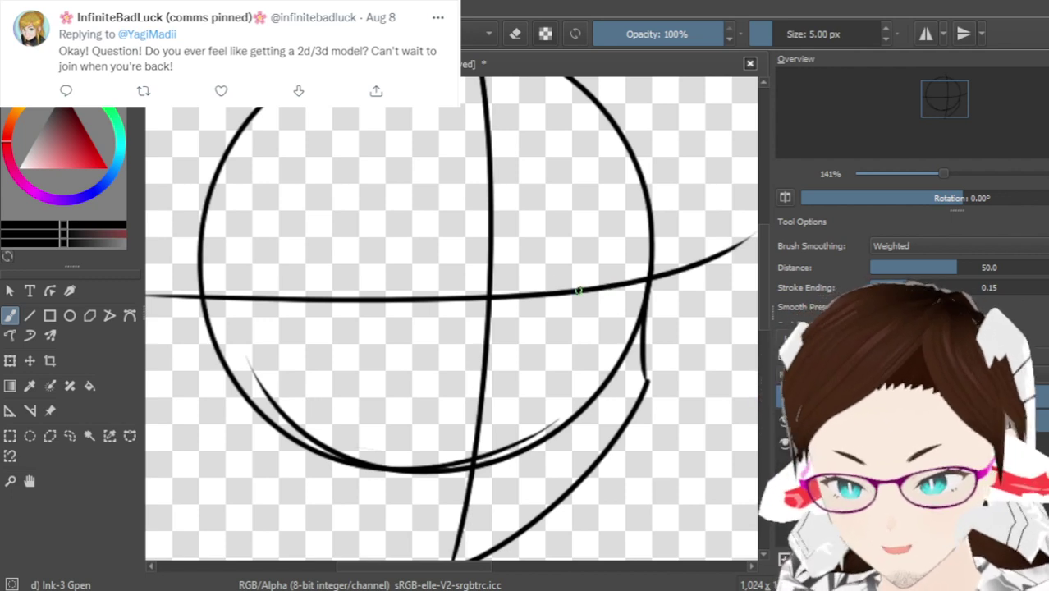
mouse_move(525, 269)
mouse_down()
mouse_move(595, 235)
mouse_move(530, 397)
mouse_move(603, 349)
mouse_up()
key(ctrl+z)
drag(508, 272, 542, 425)
key(ctrl+z)
mouse_move(511, 283)
mouse_down()
mouse_move(585, 232)
mouse_move(612, 295)
mouse_move(535, 243)
mouse_move(527, 352)
mouse_up()
key(ctrl+z)
key(ctrl+z)
drag(518, 286, 503, 376)
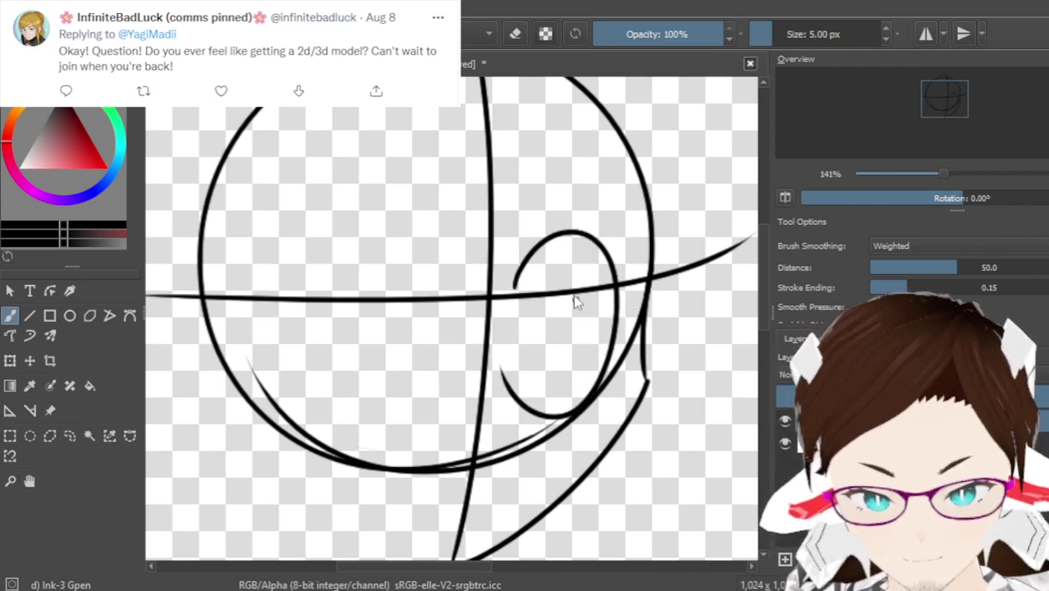
key(ctrl+z)
drag(538, 263, 492, 419)
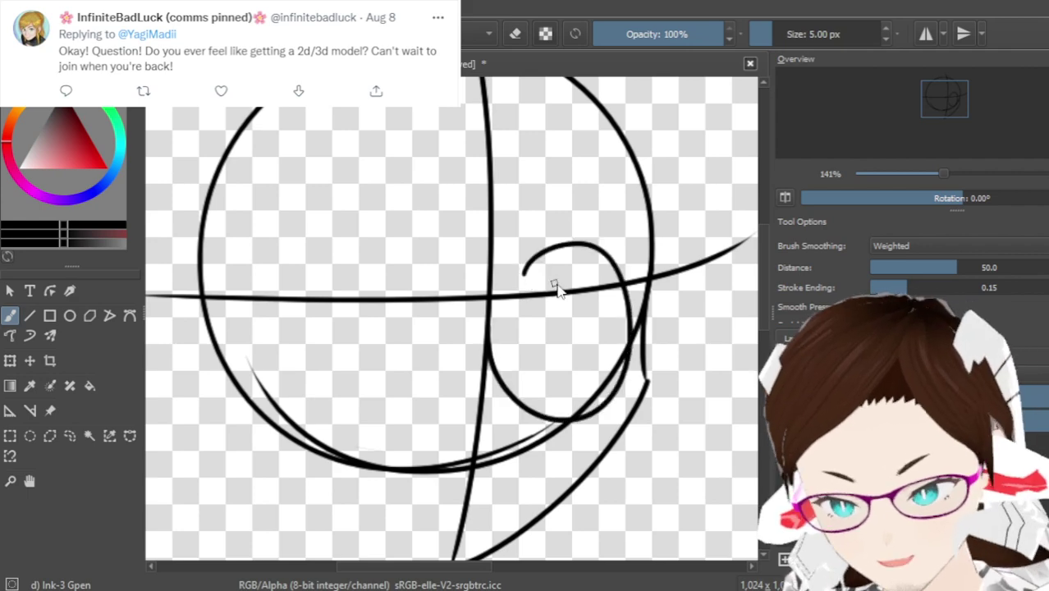
key(ctrl+z)
Draw a large right-eye arc from beside the centre line, over the eye line and down along the cheek, open on the inner side
scroll(557, 285, up, 1)
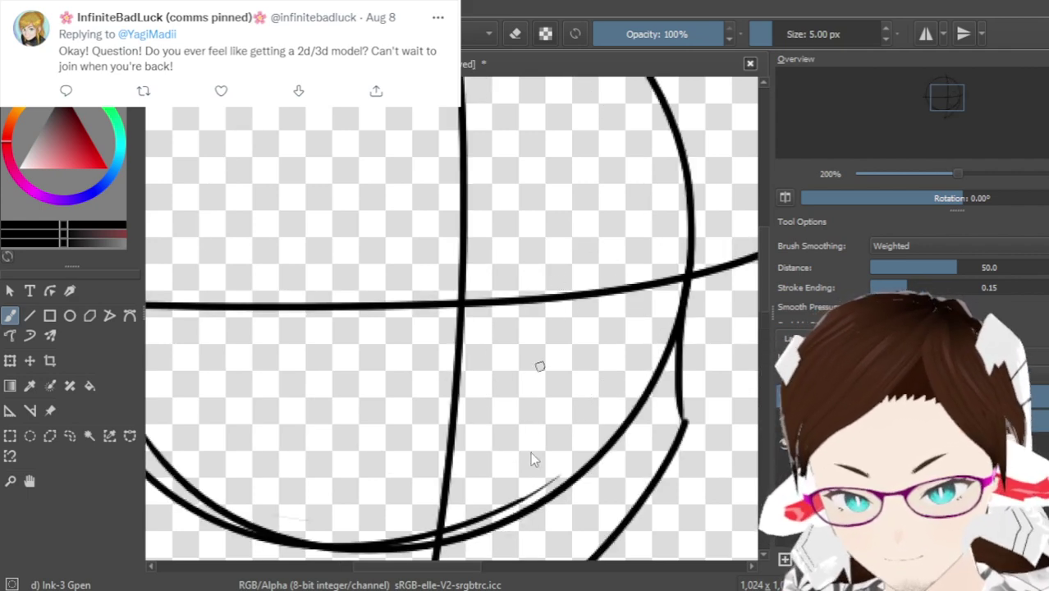
drag(455, 570, 475, 518)
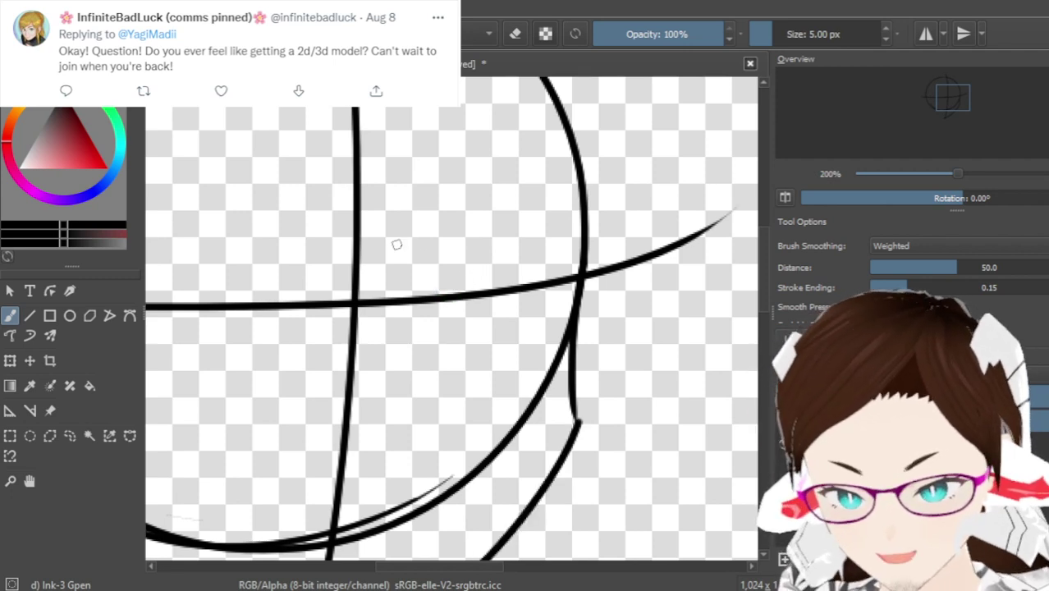
drag(403, 243, 498, 444)
key(ctrl+z)
mouse_move(389, 263)
mouse_down()
mouse_move(509, 440)
mouse_move(449, 453)
mouse_up()
Draw a large C-shaped left-eye arc across the eye line, open towards the centre line, redrawing it until the curve fits
drag(440, 570, 394, 570)
mouse_move(480, 255)
mouse_down()
mouse_move(351, 244)
mouse_move(443, 430)
mouse_up()
key(ctrl+z)
drag(475, 253, 472, 484)
key(ctrl+z)
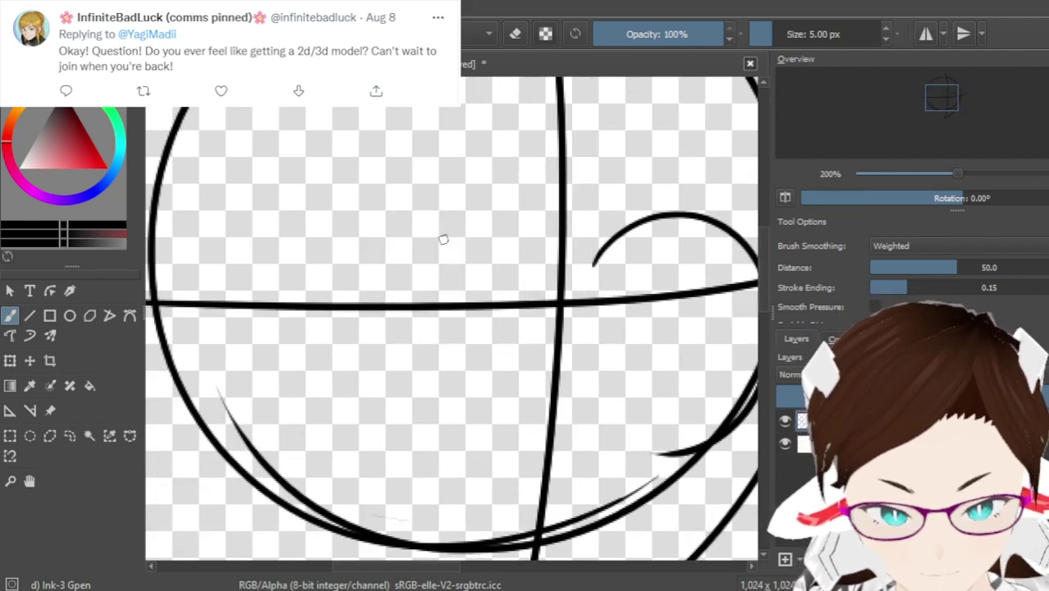
drag(375, 243, 437, 502)
key(ctrl+z)
mouse_move(457, 234)
mouse_down()
mouse_move(350, 237)
mouse_move(468, 465)
mouse_up()
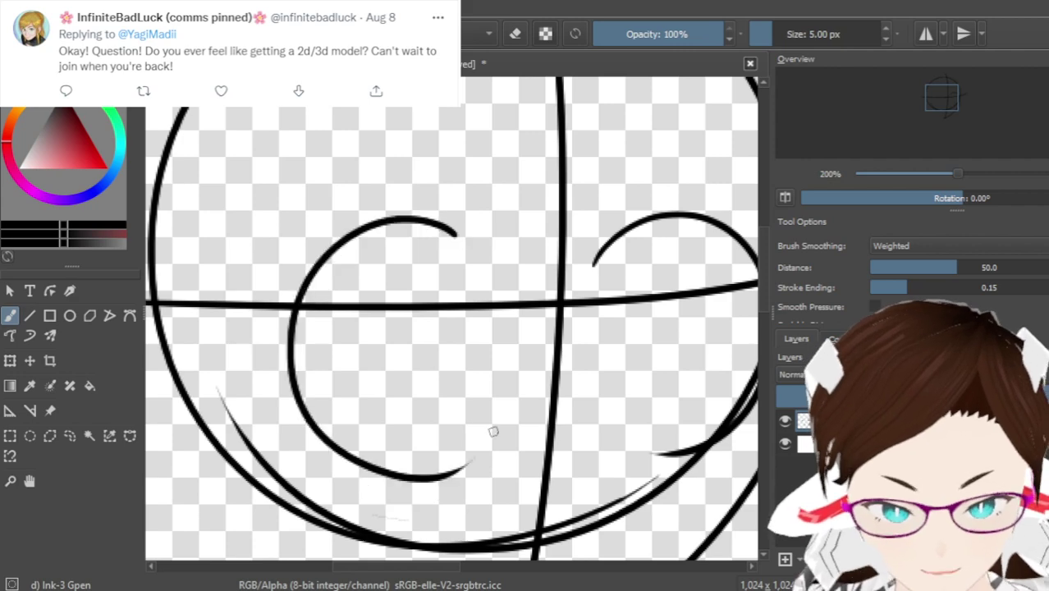
Undo both large eye arcs on either side of the centre line
scroll(467, 571, right, 3)
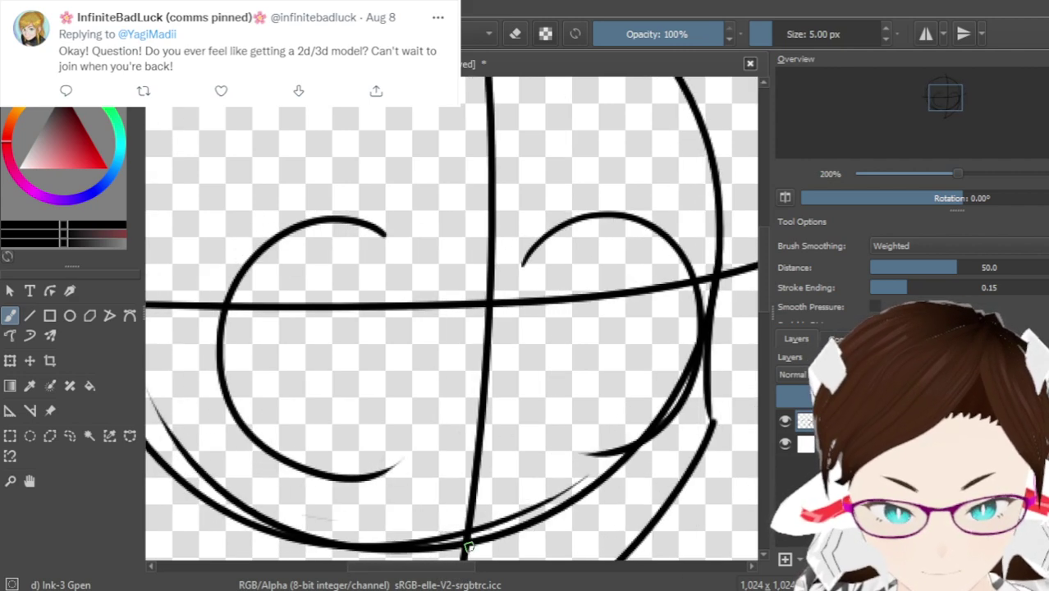
scroll(760, 296, down, 1)
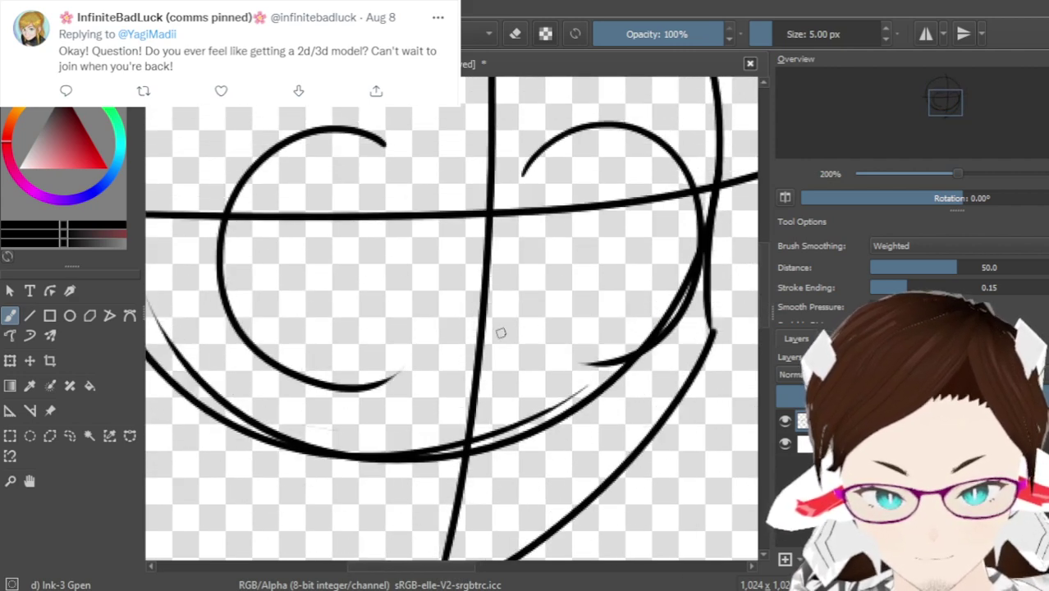
scroll(483, 324, down, 1)
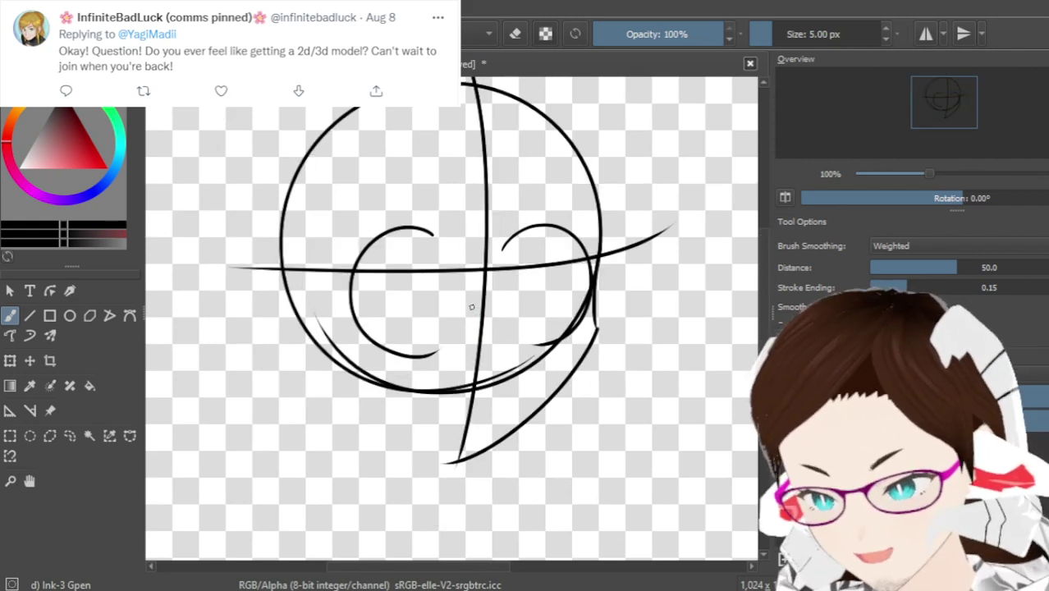
scroll(470, 309, up, 2)
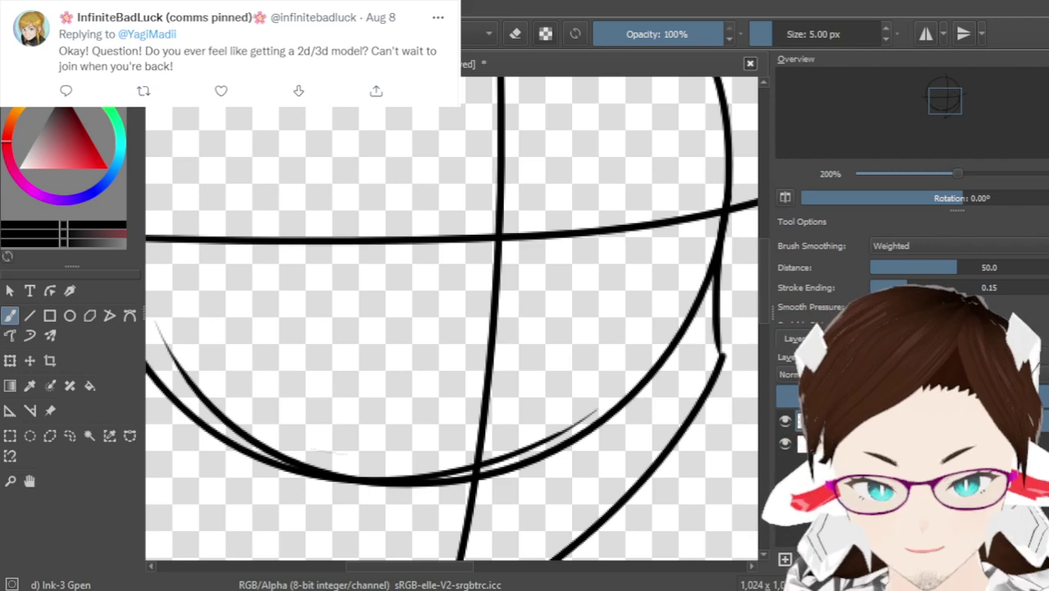
Draw a smaller right-eye arc rising over the eye line and ending just below it, clear of the face edge
scroll(414, 574, right, 2)
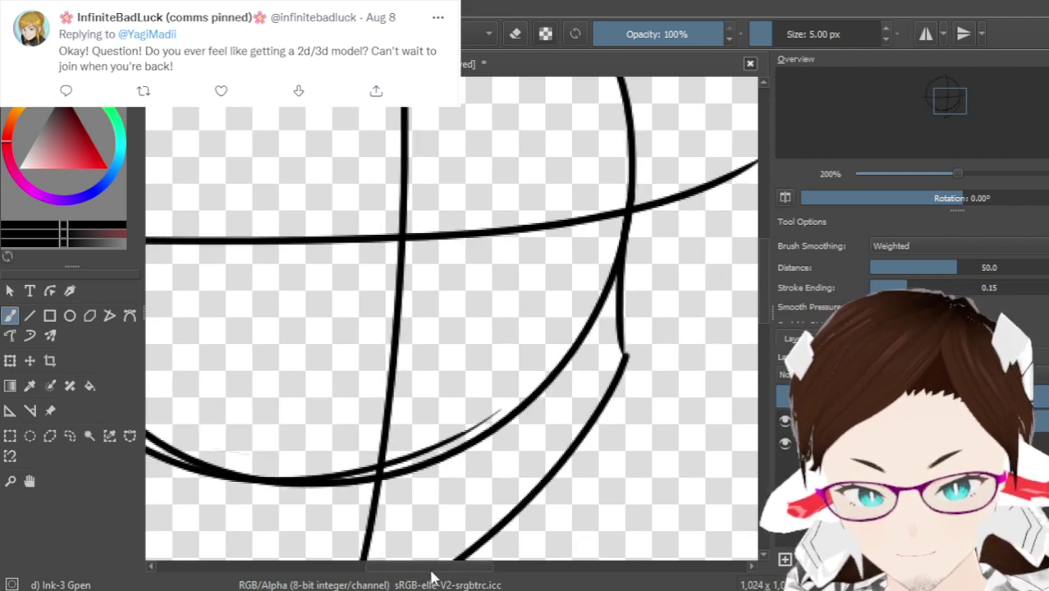
scroll(423, 575, left, 1)
scroll(764, 305, up, 2)
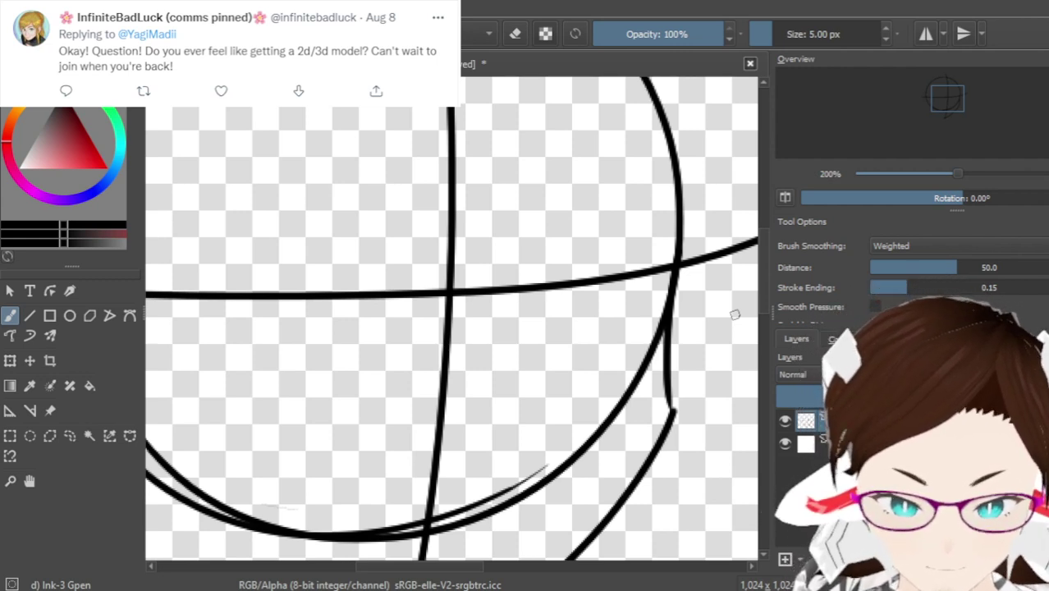
mouse_move(496, 261)
mouse_down()
mouse_move(659, 292)
mouse_move(526, 429)
mouse_up()
key(ctrl+z)
drag(493, 264, 567, 368)
scroll(558, 340, down, 2)
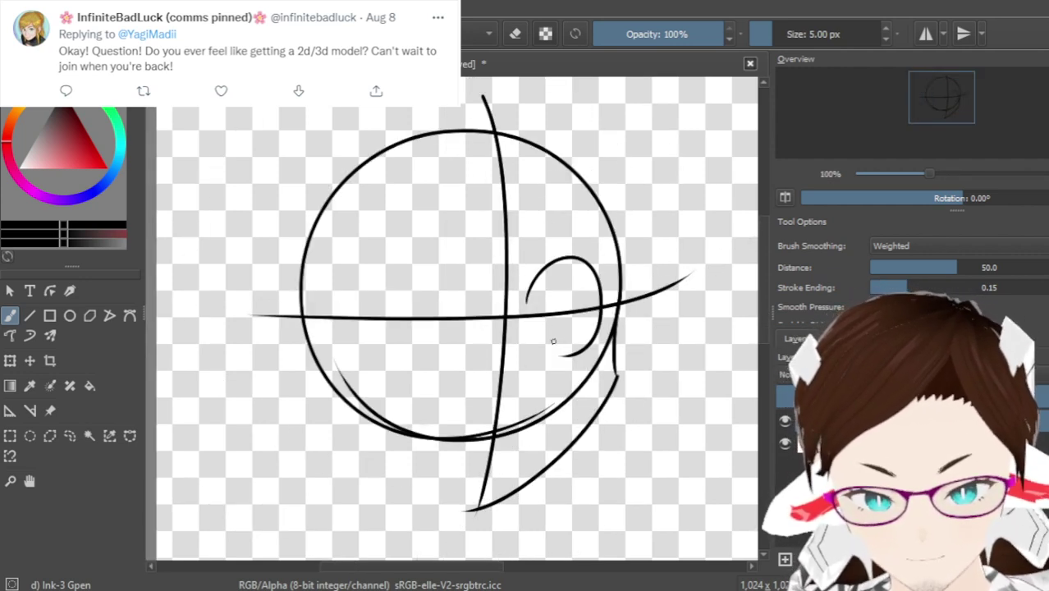
Undo the right eye, the right side of the face, the eye line and the centre line, back to the head circle
key(ctrl+z)
key(ctrl+z)
key(ctrl+z)
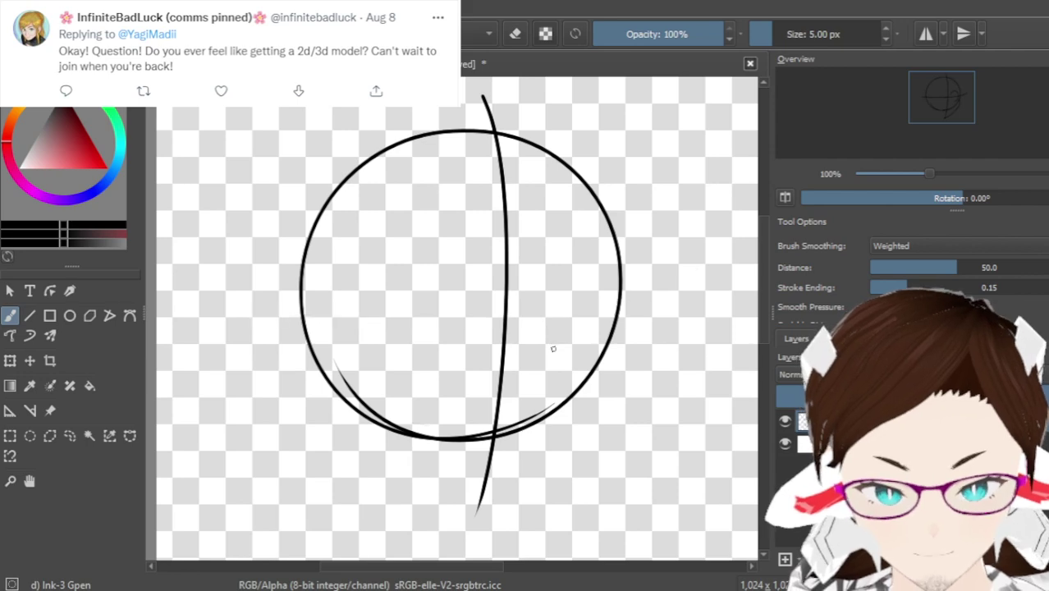
key(ctrl+z)
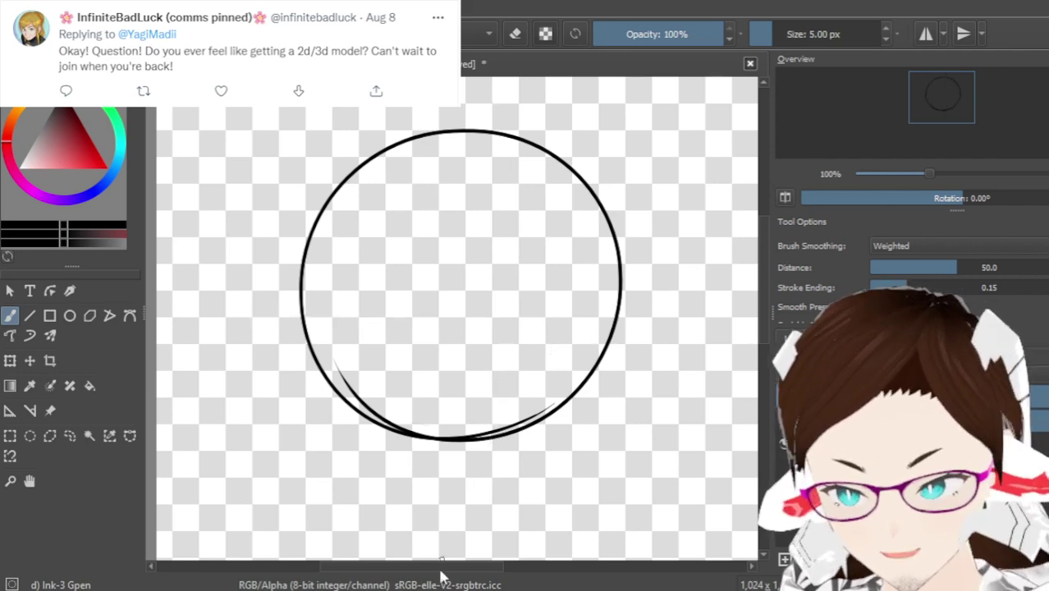
Try a long right-bowed vertical centre line from above the head circle to well below it, and undo it
scroll(442, 566, right, 3)
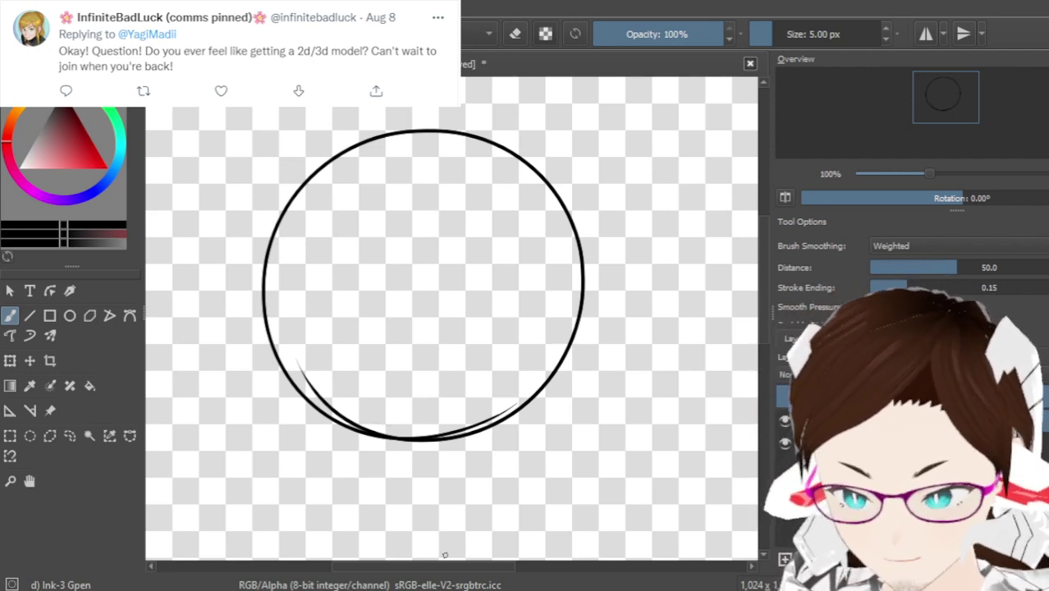
drag(440, 573, 433, 570)
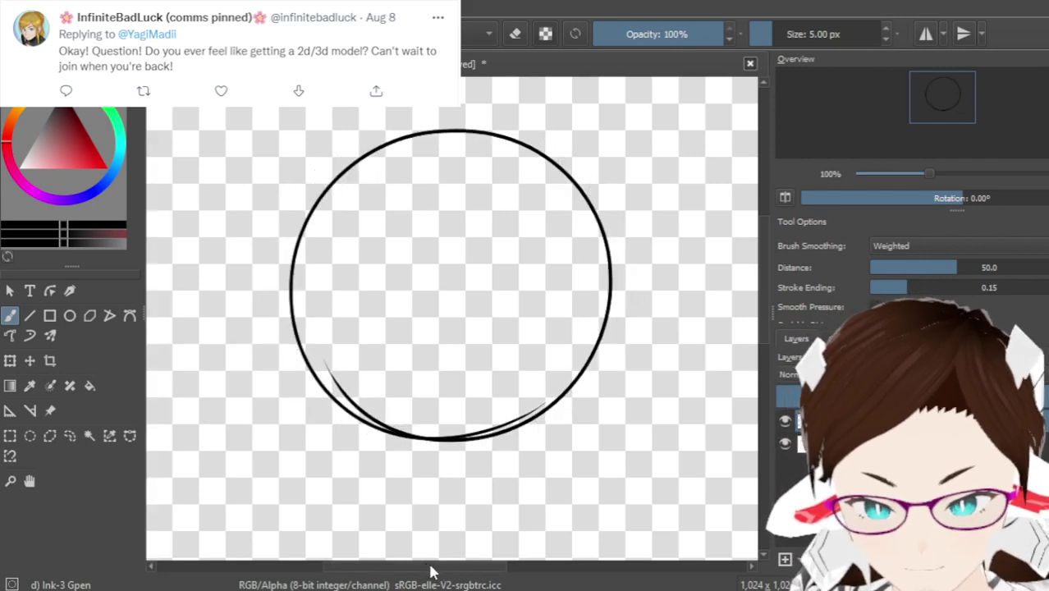
scroll(765, 289, down, 2)
scroll(769, 303, up, 2)
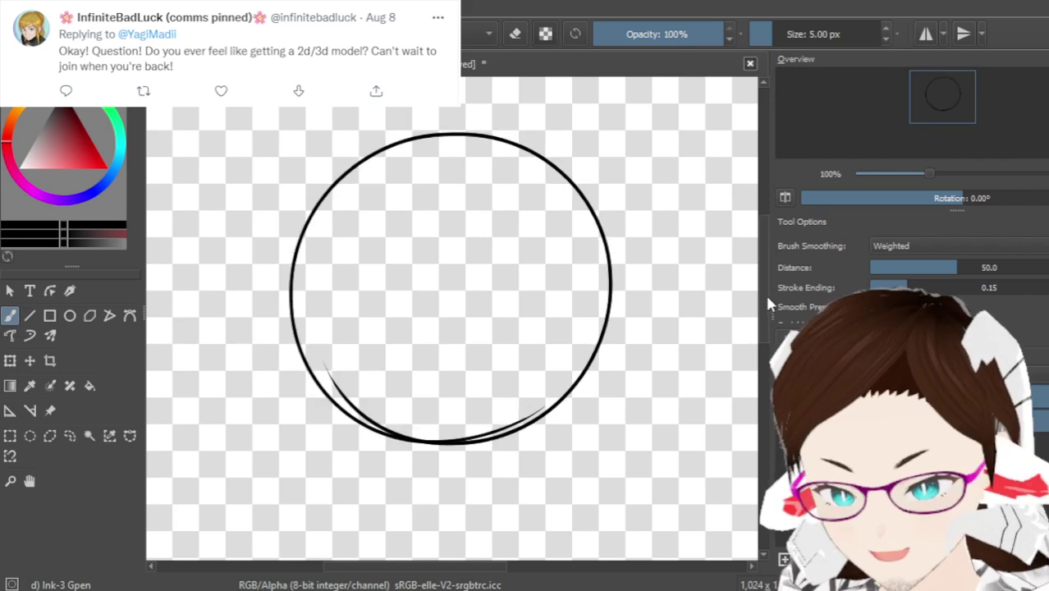
drag(465, 102, 463, 556)
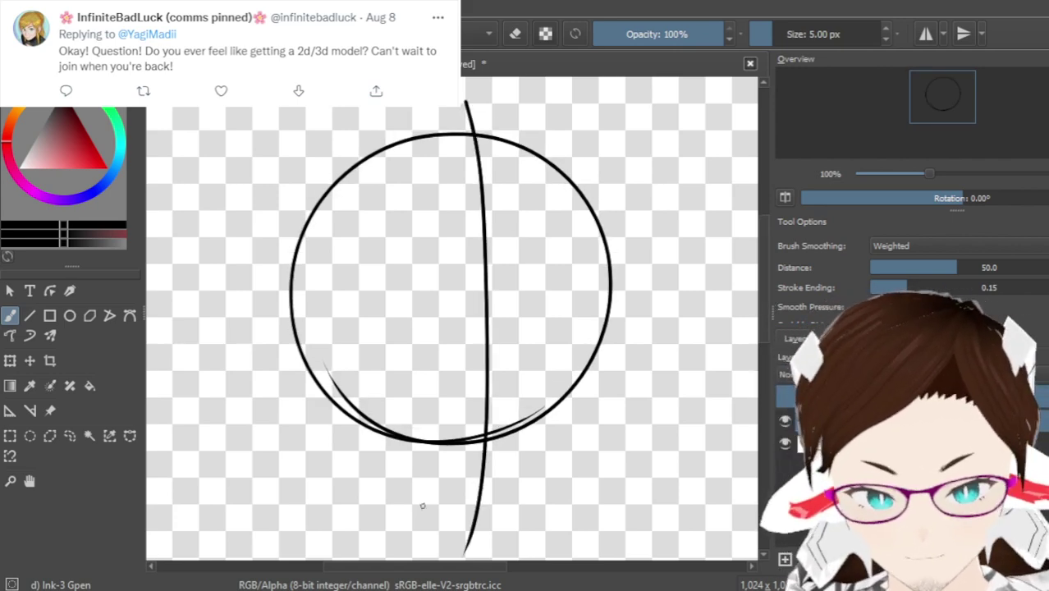
scroll(529, 239, up, 2)
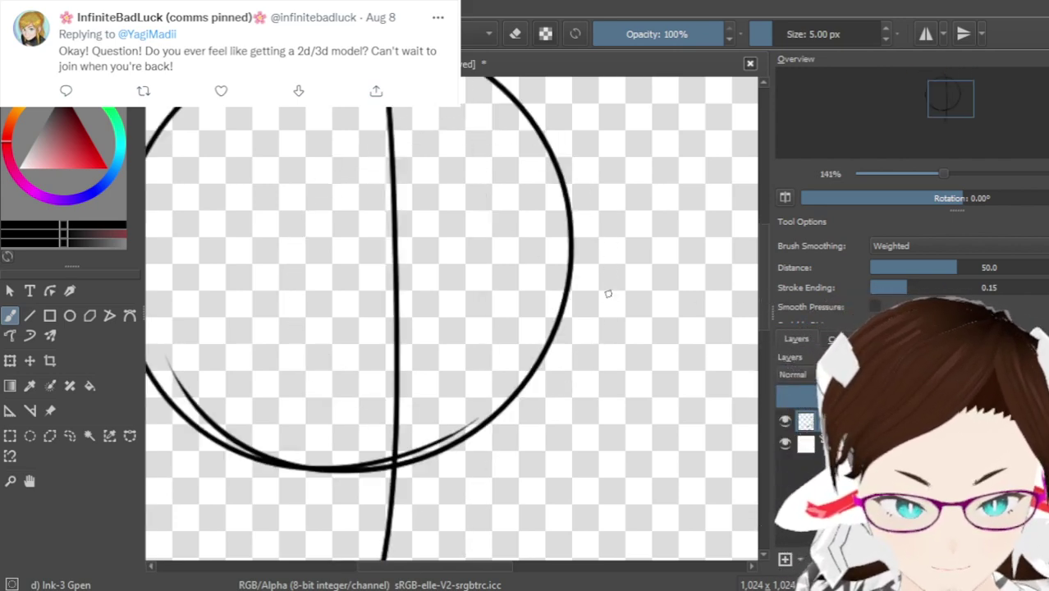
scroll(530, 240, down, 2)
scroll(530, 240, up, 3)
scroll(529, 239, down, 4)
key(ctrl+z)
Try several vertical centre lines running from above the head circle to below it, and undo each attempt
drag(459, 112, 489, 437)
key(ctrl+z)
mouse_move(462, 123)
mouse_down()
mouse_move(478, 197)
mouse_move(469, 389)
mouse_up()
key(ctrl+z)
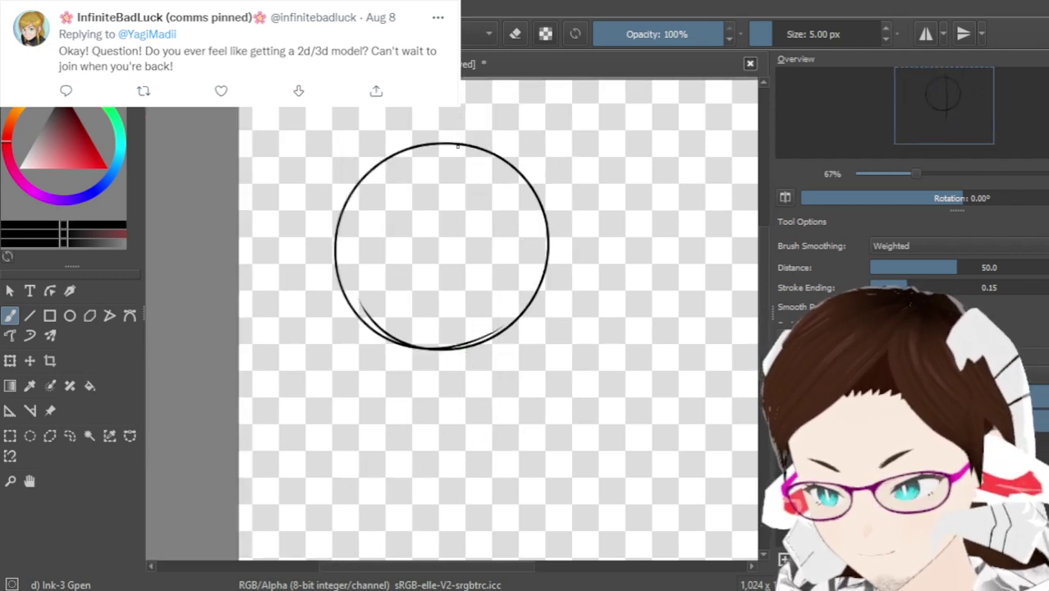
mouse_move(468, 112)
mouse_down()
mouse_move(467, 412)
mouse_move(450, 435)
mouse_up()
key(ctrl+z)
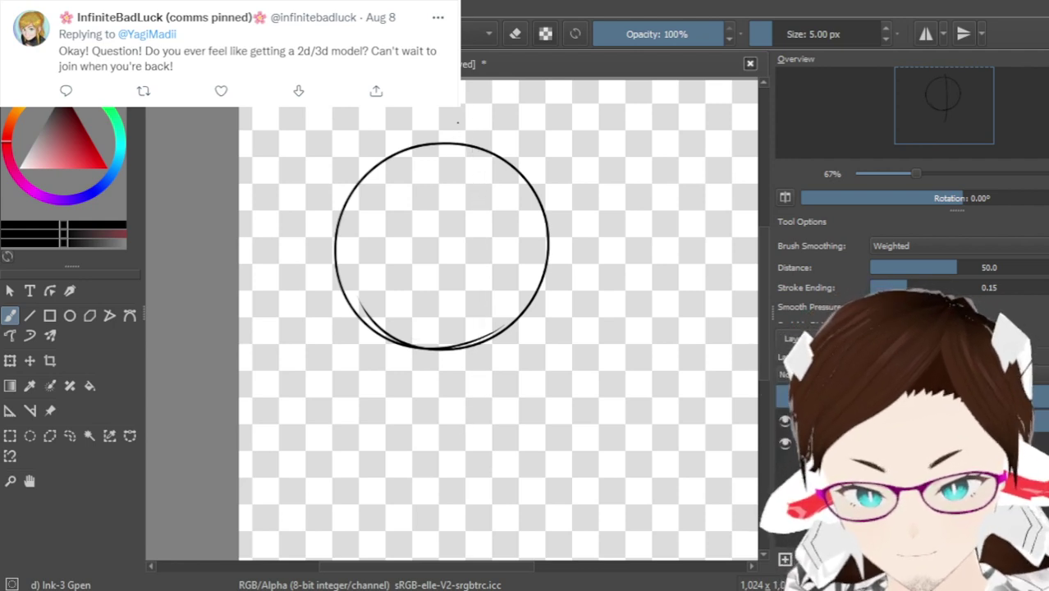
drag(459, 123, 481, 417)
key(ctrl+z)
mouse_move(468, 103)
mouse_down()
mouse_move(495, 342)
mouse_move(493, 379)
mouse_up()
key(ctrl+z)
drag(443, 118, 466, 388)
key(ctrl+z)
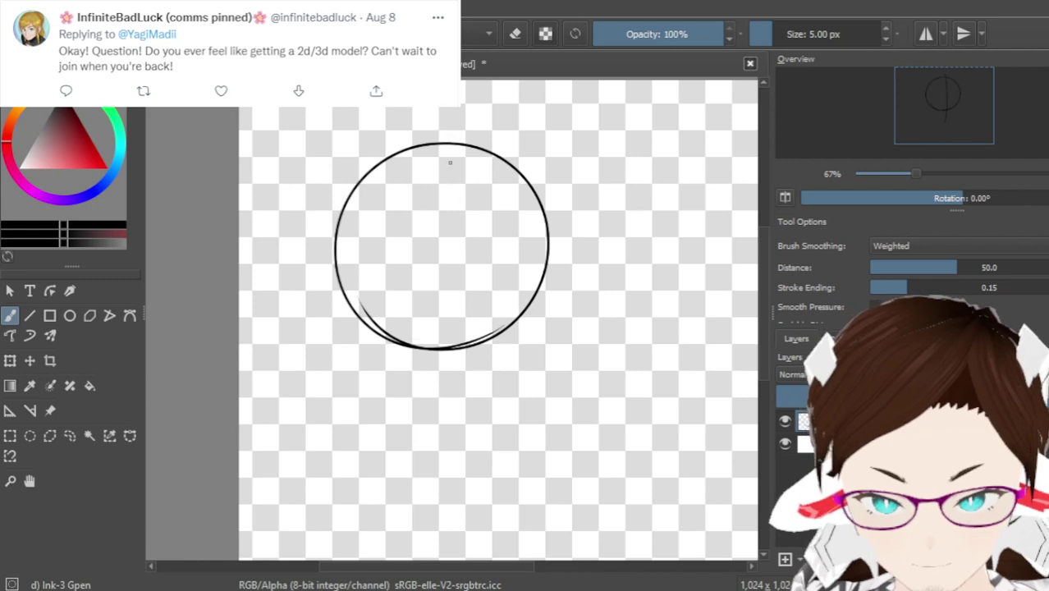
Draw a slightly curved vertical centre line and a curved horizontal eye-level guide across the head circle
drag(451, 112, 456, 409)
mouse_move(576, 252)
mouse_down()
mouse_move(361, 306)
mouse_move(348, 288)
mouse_move(457, 262)
mouse_move(625, 276)
mouse_up()
key(ctrl+z)
key(ctrl+z)
drag(274, 275, 624, 249)
Try a rounded, open eye outline right of the vertical guide, along with a matching one on its other side
scroll(477, 286, up, 1)
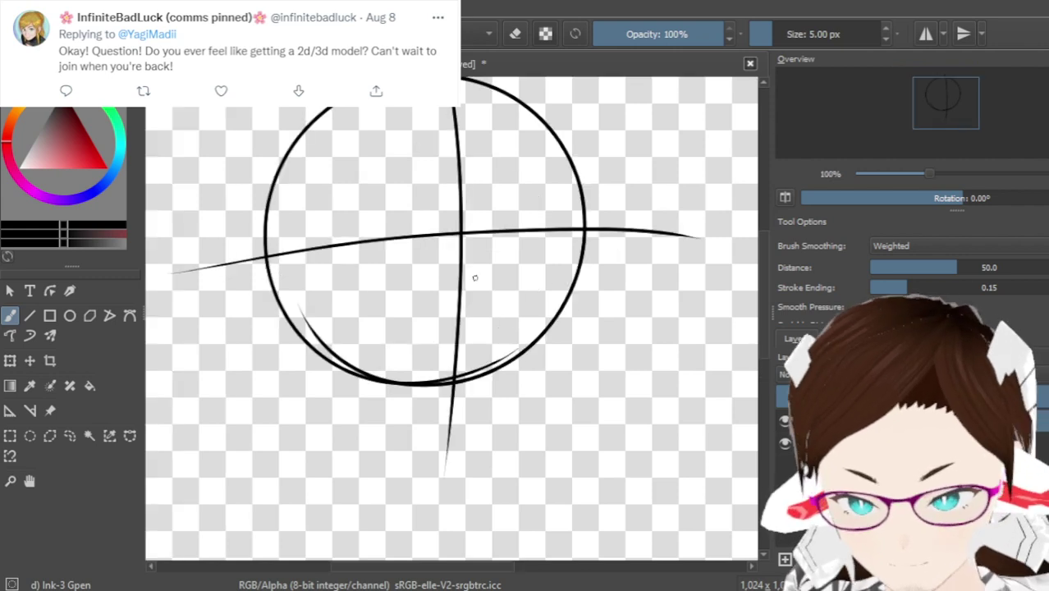
scroll(508, 246, up, 1)
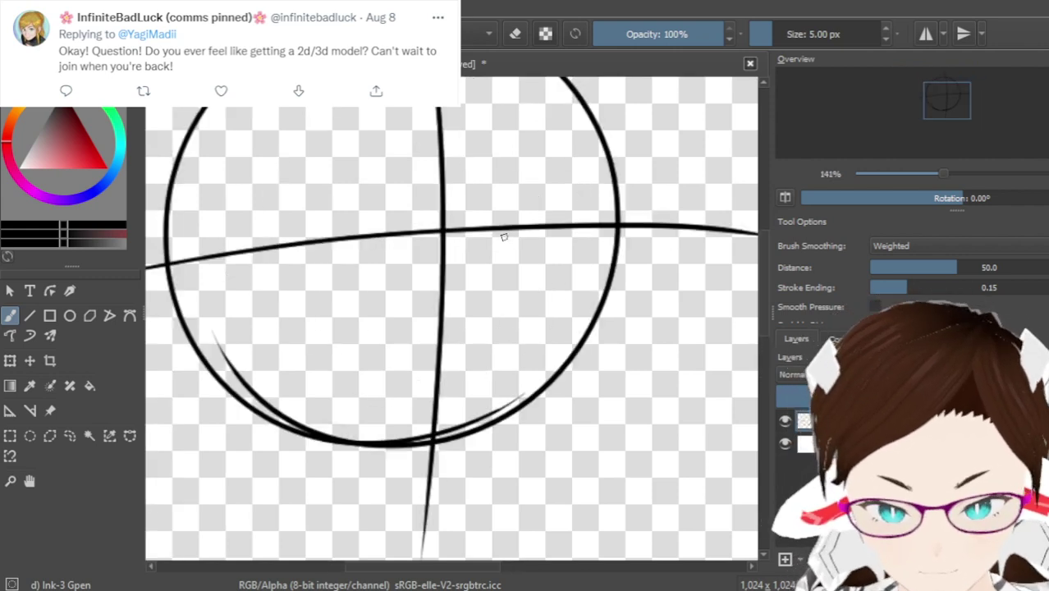
scroll(471, 197, up, 1)
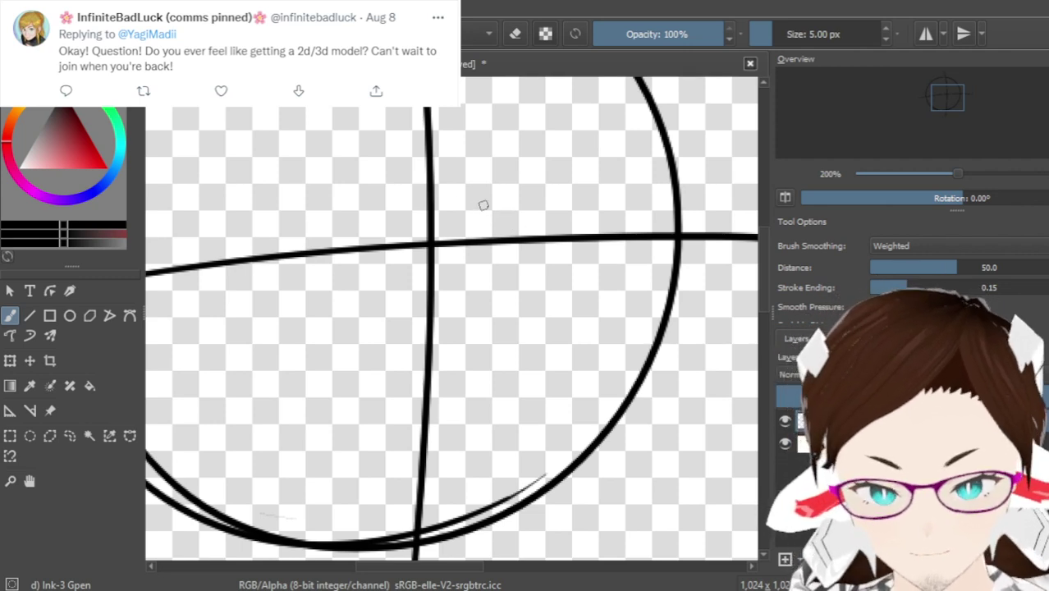
mouse_move(469, 226)
mouse_down()
mouse_move(493, 199)
mouse_move(487, 338)
mouse_up()
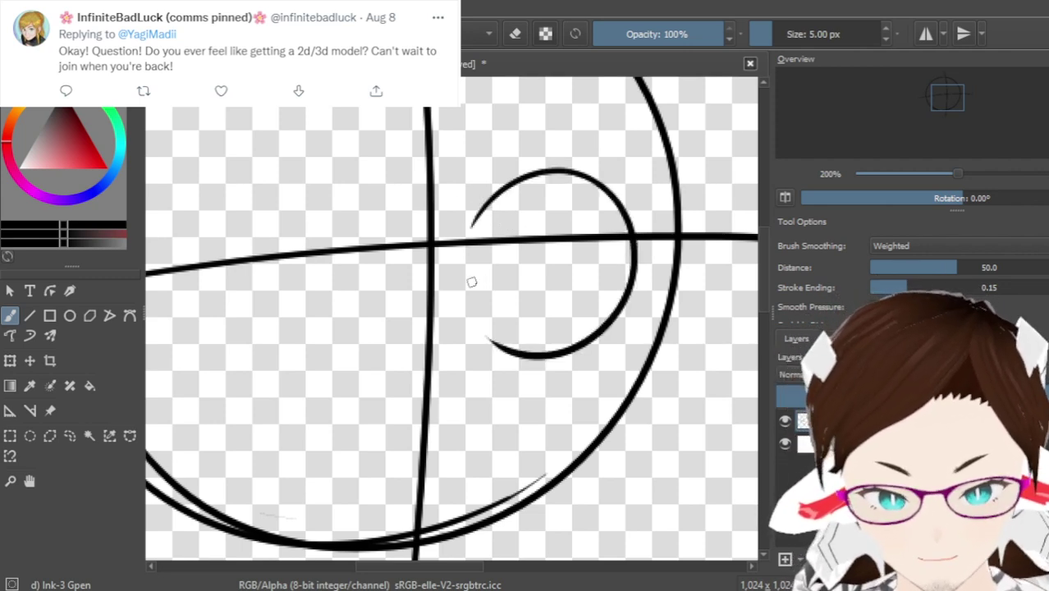
mouse_move(374, 201)
mouse_down()
mouse_move(254, 249)
mouse_move(412, 394)
mouse_up()
key(ctrl+z)
mouse_move(349, 193)
mouse_down()
mouse_move(218, 300)
mouse_move(383, 397)
mouse_up()
key(ctrl+z)
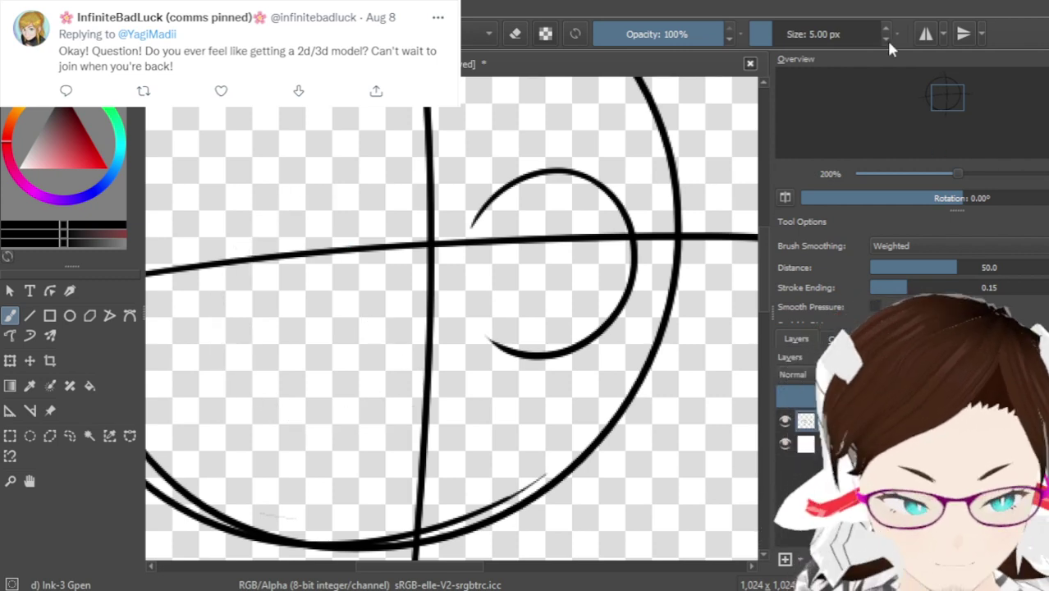
Try to draw the second eye outline on the mirrored canvas, then undo both eye outlines
click(786, 198)
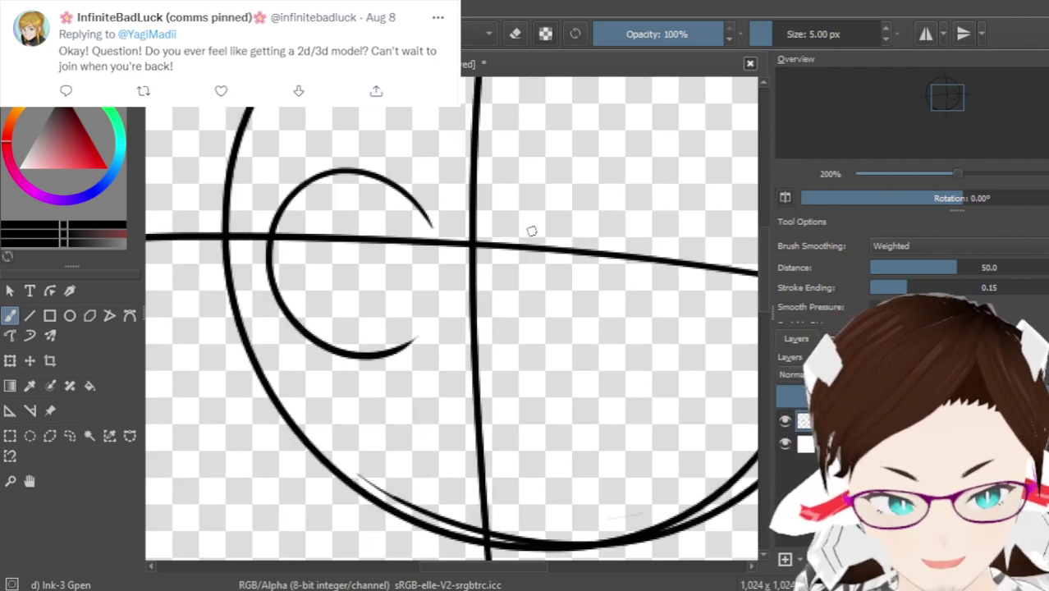
drag(508, 217, 484, 329)
key(ctrl+z)
mouse_move(527, 207)
mouse_down()
mouse_move(652, 183)
mouse_move(517, 362)
mouse_up()
key(ctrl+z)
drag(510, 220, 525, 362)
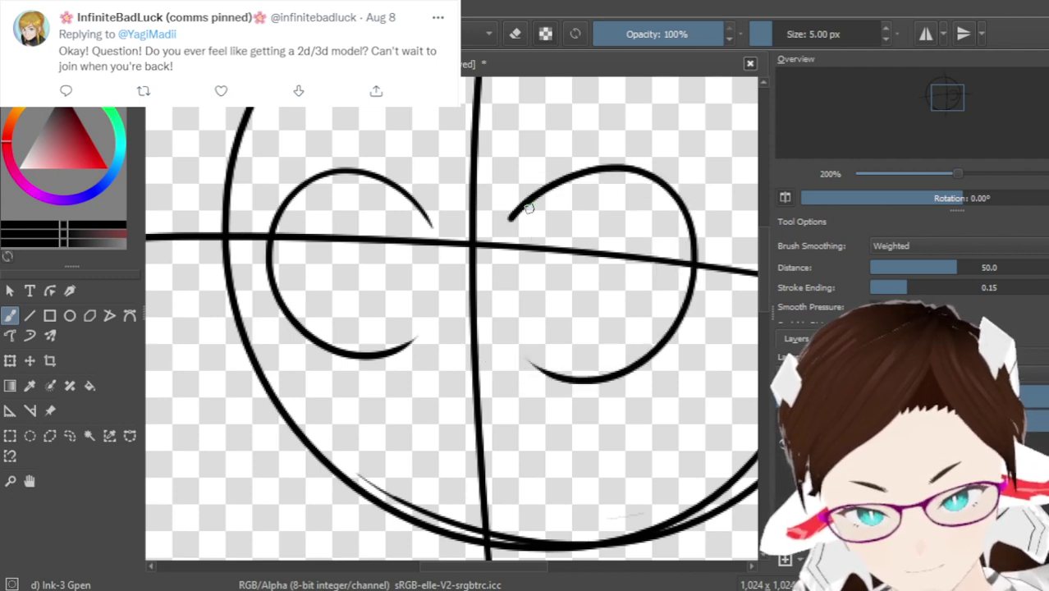
key(ctrl+z)
mouse_move(509, 222)
mouse_down()
mouse_move(609, 311)
mouse_move(529, 365)
mouse_move(600, 182)
mouse_move(510, 357)
mouse_up()
key(ctrl+z)
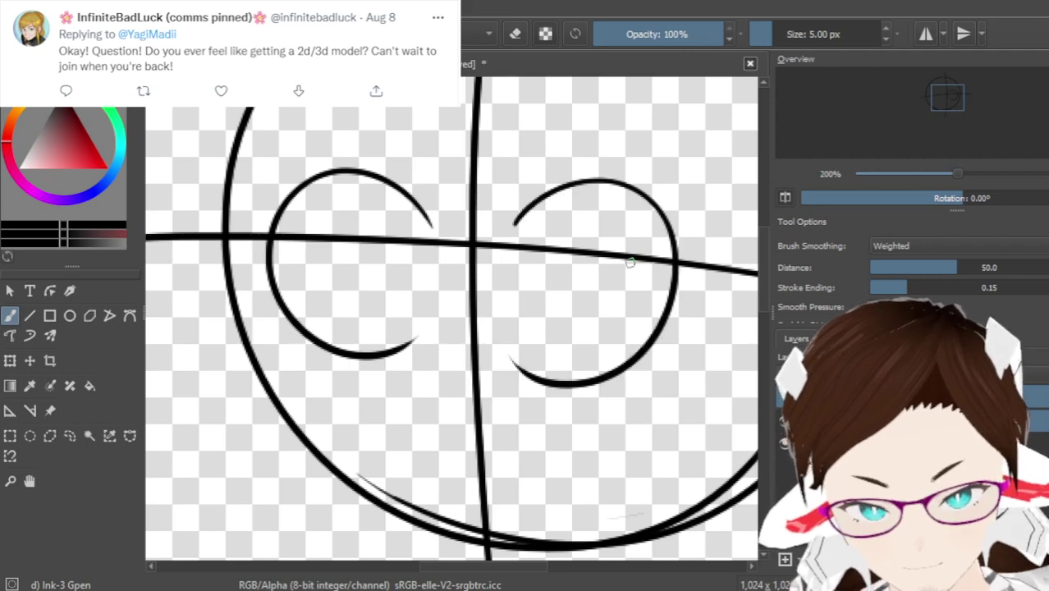
click(786, 198)
key(m)
key(m)
key(ctrl+z)
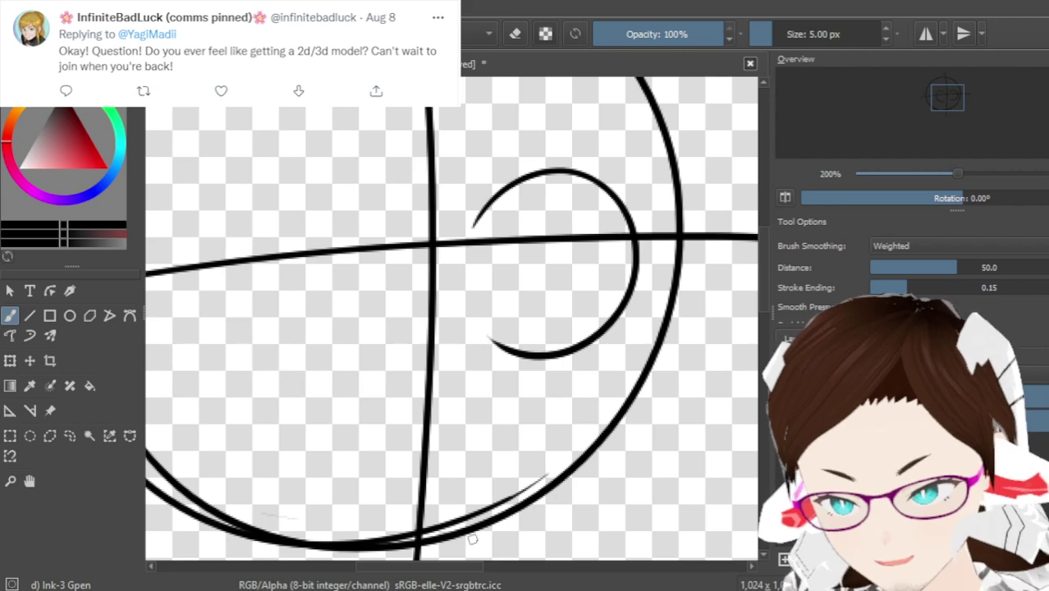
scroll(465, 577, left, 2)
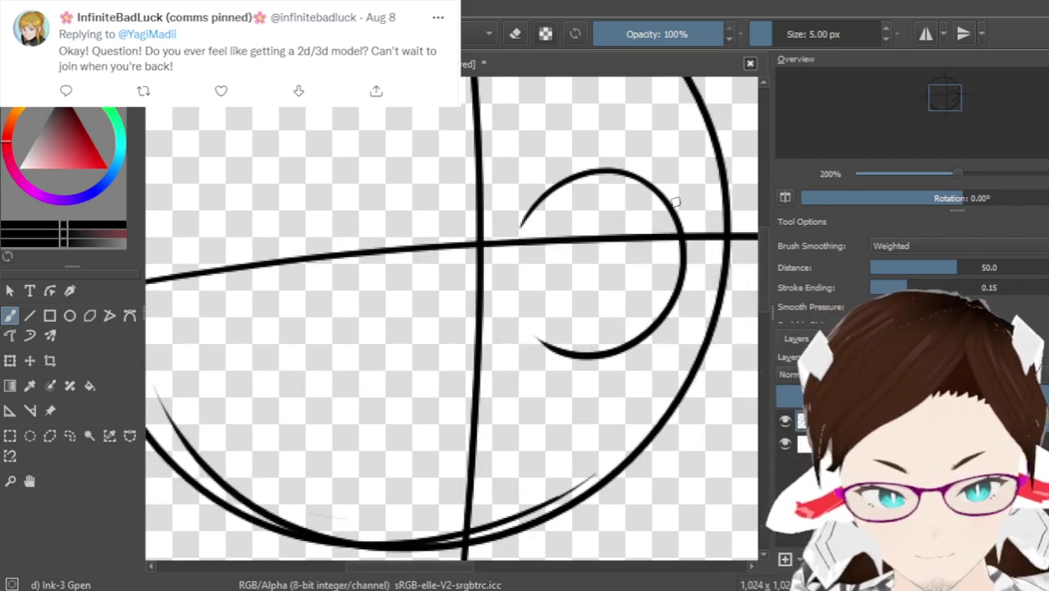
key(ctrl+z)
Mirror the canvas view and draw a large rounded eye outline, open toward the vertical guide and crossing the horizontal guide
click(785, 197)
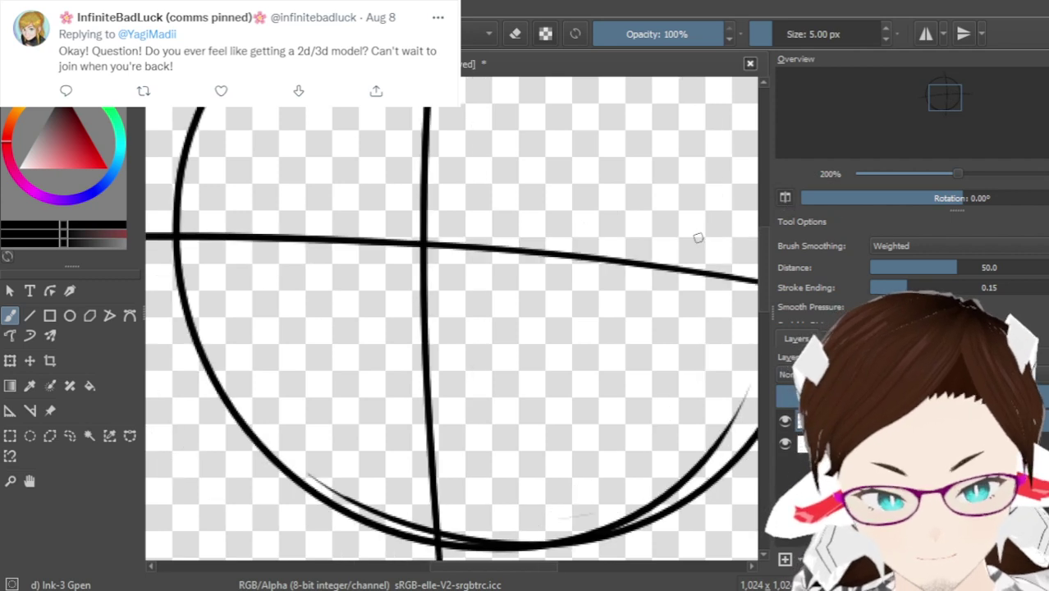
mouse_move(464, 222)
mouse_down()
mouse_move(534, 168)
mouse_move(486, 344)
mouse_up()
key(ctrl+z)
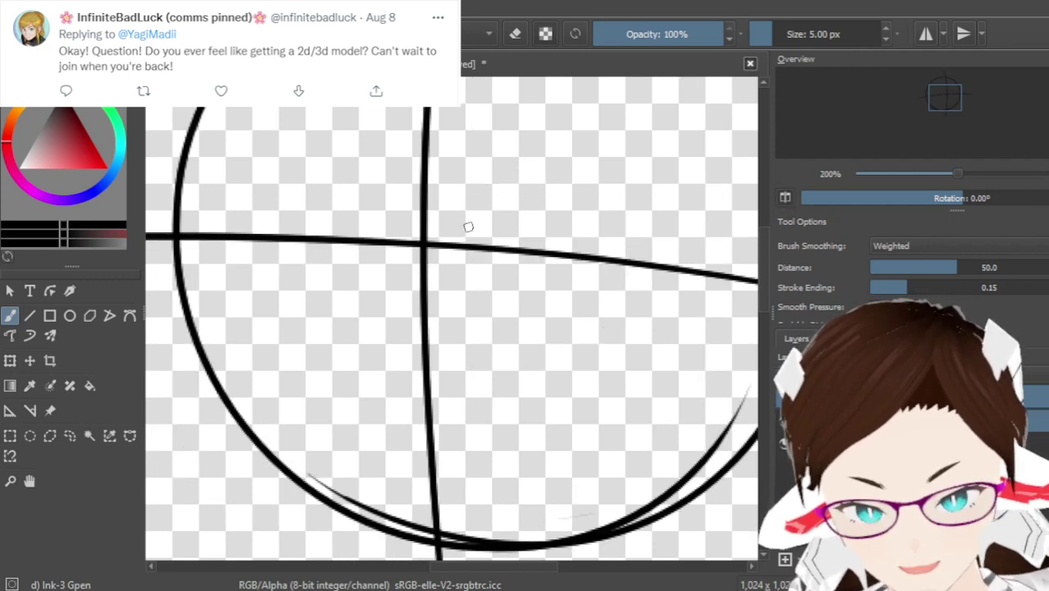
drag(463, 222, 680, 204)
drag(679, 259, 501, 353)
key(ctrl+z)
mouse_move(452, 223)
mouse_down()
mouse_move(567, 379)
mouse_move(453, 337)
mouse_up()
key(ctrl+z)
mouse_move(463, 232)
mouse_down()
mouse_move(636, 308)
mouse_move(467, 357)
mouse_up()
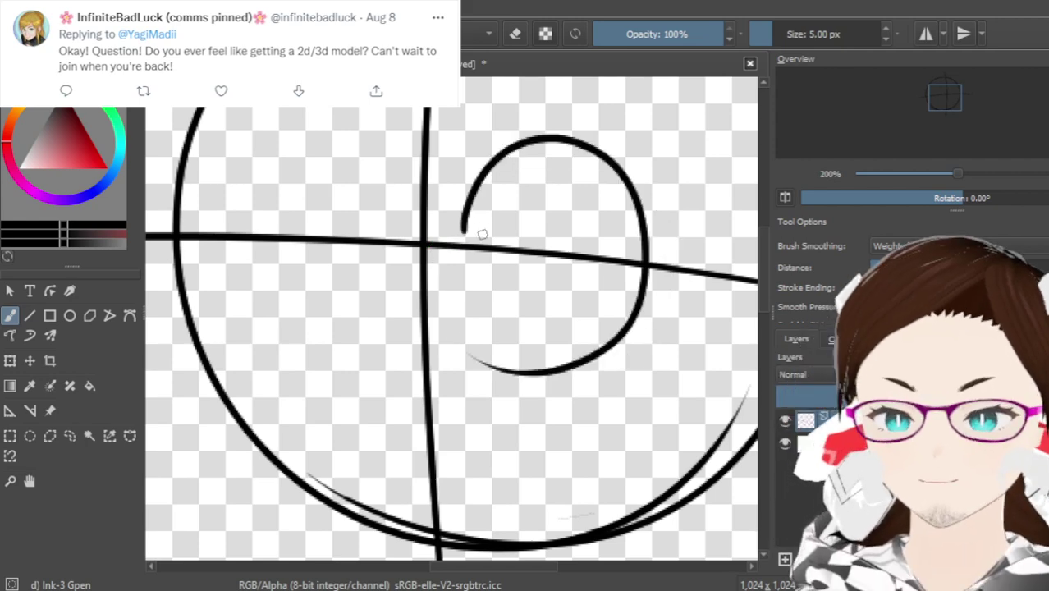
key(ctrl+z)
mouse_move(471, 222)
mouse_down()
mouse_move(669, 257)
mouse_move(466, 337)
mouse_up()
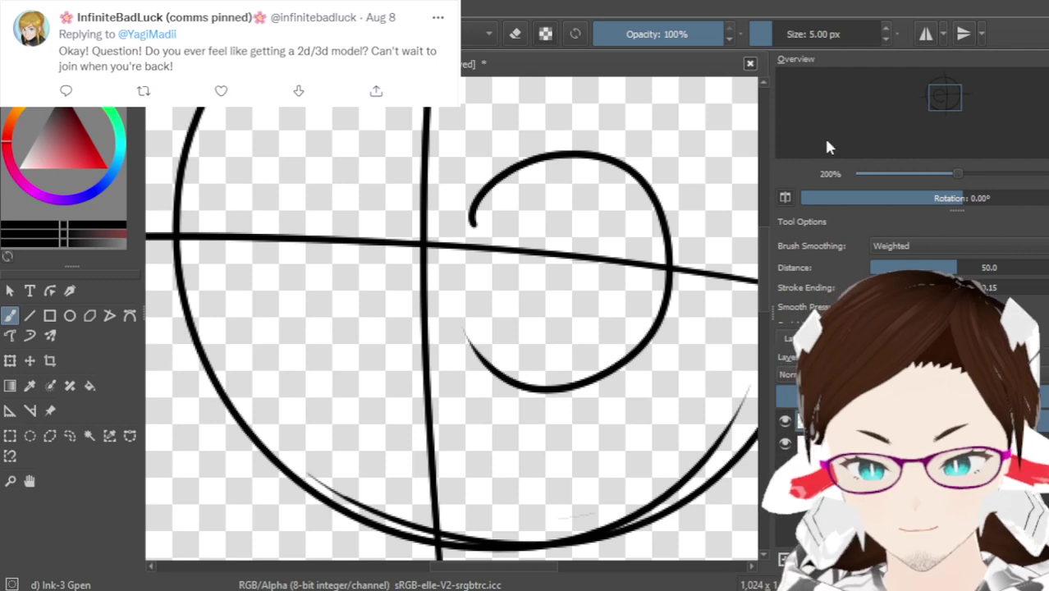
Unmirror the canvas view and draw the matching open eye outline right of the vertical guide, redoing the stroke until it matches the other
click(785, 198)
mouse_move(538, 222)
mouse_down()
mouse_move(695, 263)
mouse_move(632, 355)
mouse_up()
key(ctrl+z)
drag(533, 222, 632, 355)
key(ctrl+z)
mouse_move(533, 222)
mouse_down()
mouse_move(600, 170)
mouse_move(595, 376)
mouse_up()
key(ctrl+z)
mouse_move(508, 215)
mouse_down()
mouse_move(596, 351)
mouse_move(503, 353)
mouse_up()
key(ctrl+z)
mouse_move(524, 217)
mouse_down()
mouse_move(691, 178)
mouse_move(606, 372)
mouse_up()
key(ctrl+z)
mouse_move(527, 220)
mouse_down()
mouse_move(601, 180)
mouse_move(562, 376)
mouse_up()
key(ctrl+z)
mouse_move(522, 220)
mouse_down()
mouse_move(684, 208)
mouse_move(607, 410)
mouse_up()
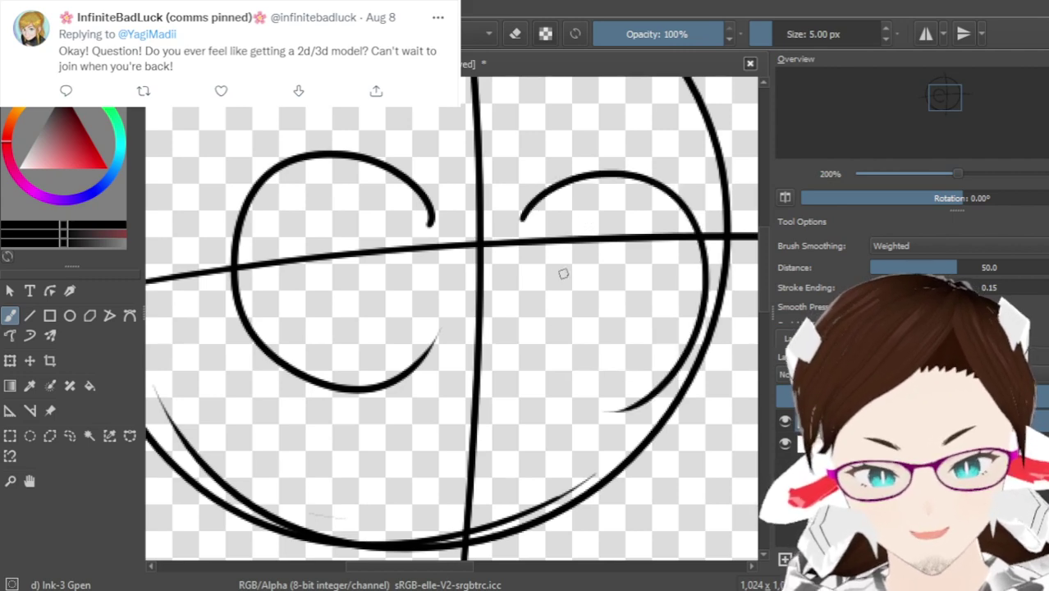
key(ctrl+z)
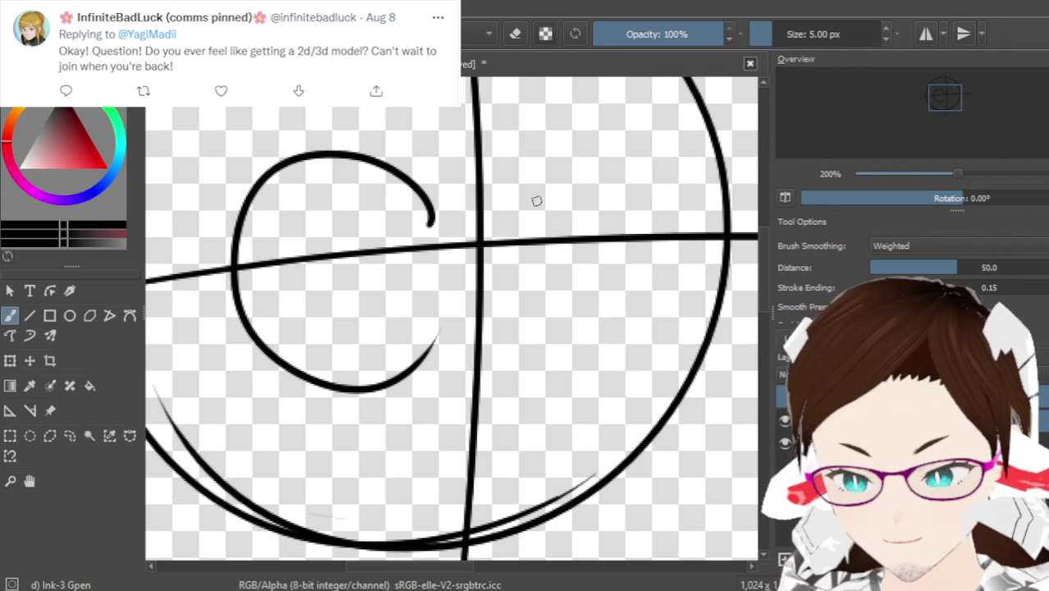
drag(529, 218, 560, 353)
key(ctrl+z)
mouse_move(532, 220)
mouse_down()
mouse_move(604, 168)
mouse_move(572, 406)
mouse_move(529, 208)
mouse_move(685, 332)
mouse_move(579, 361)
mouse_up()
key(ctrl+z)
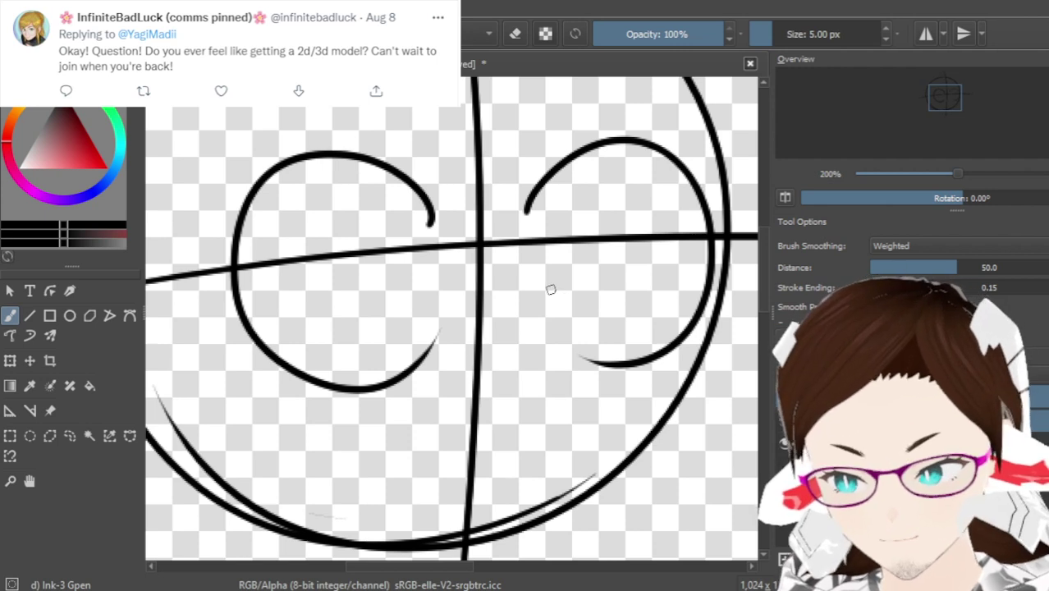
key(ctrl+z)
drag(528, 213, 550, 367)
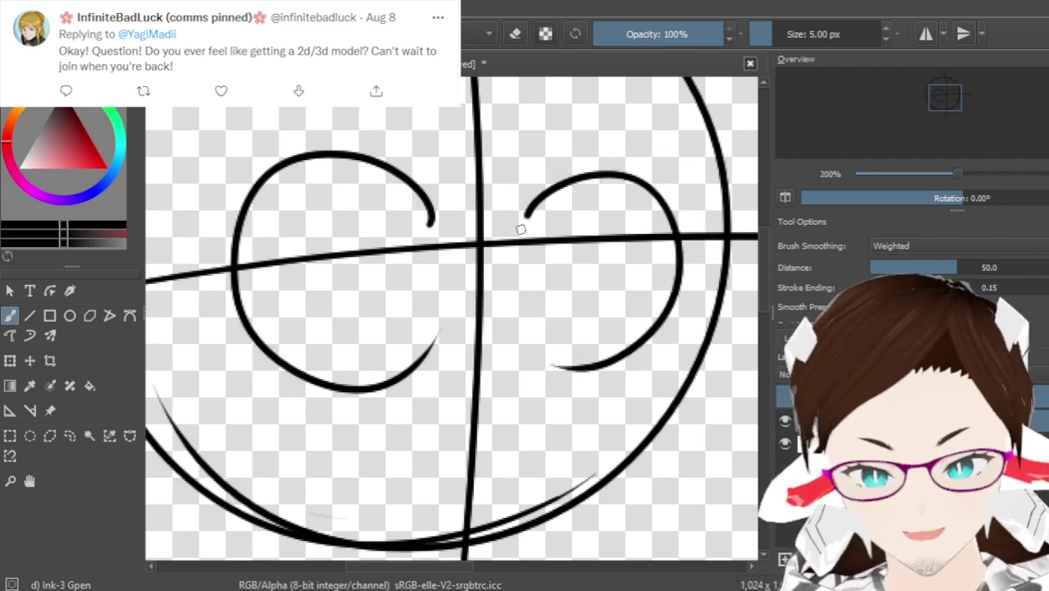
key(ctrl+z)
mouse_move(515, 214)
mouse_down()
mouse_move(583, 385)
mouse_move(546, 380)
mouse_move(600, 164)
mouse_move(546, 379)
mouse_up()
key(ctrl+z)
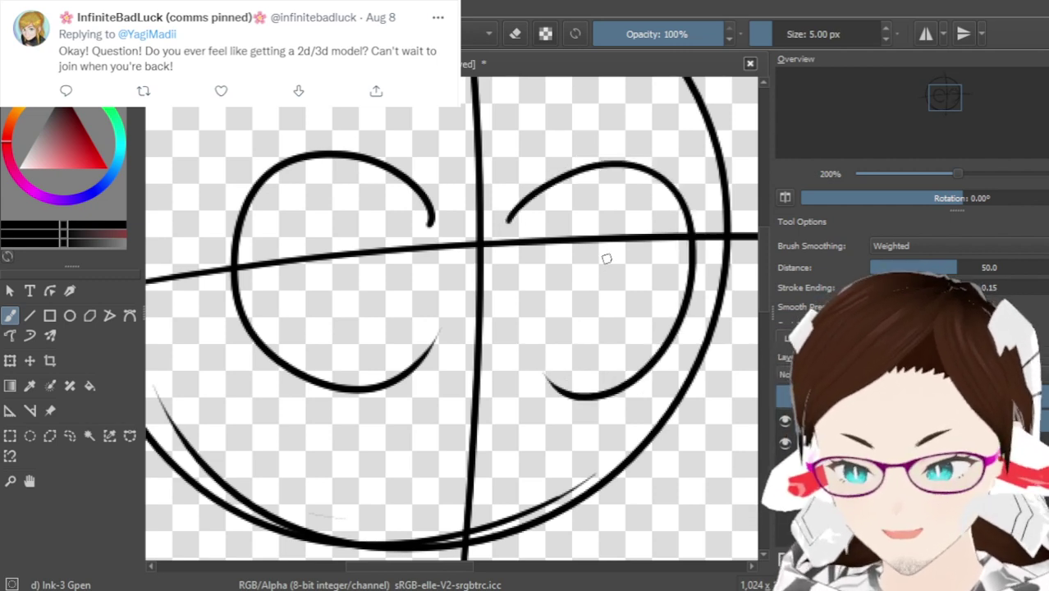
key(ctrl+z)
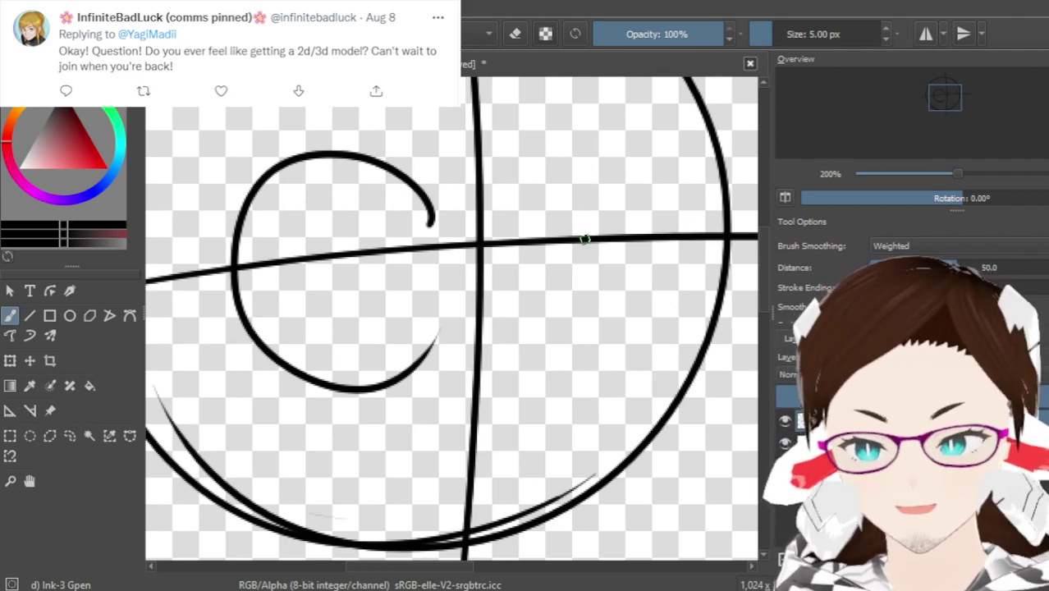
mouse_move(533, 210)
mouse_down()
mouse_move(726, 320)
mouse_move(592, 348)
mouse_up()
key(ctrl+z)
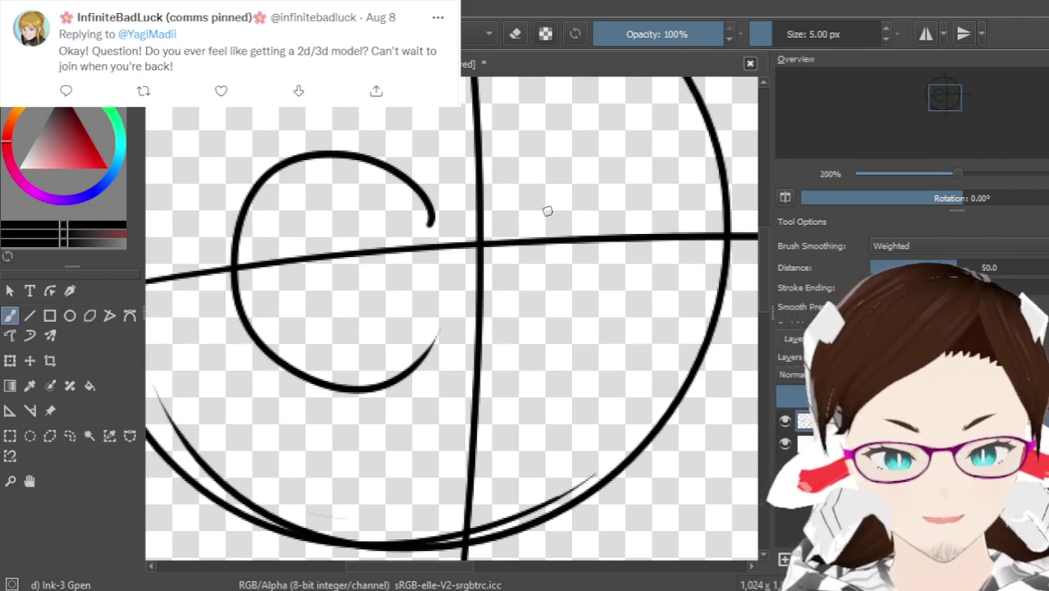
drag(522, 220, 519, 330)
key(ctrl+z)
mouse_move(522, 220)
mouse_down()
mouse_move(578, 376)
mouse_move(519, 330)
mouse_up()
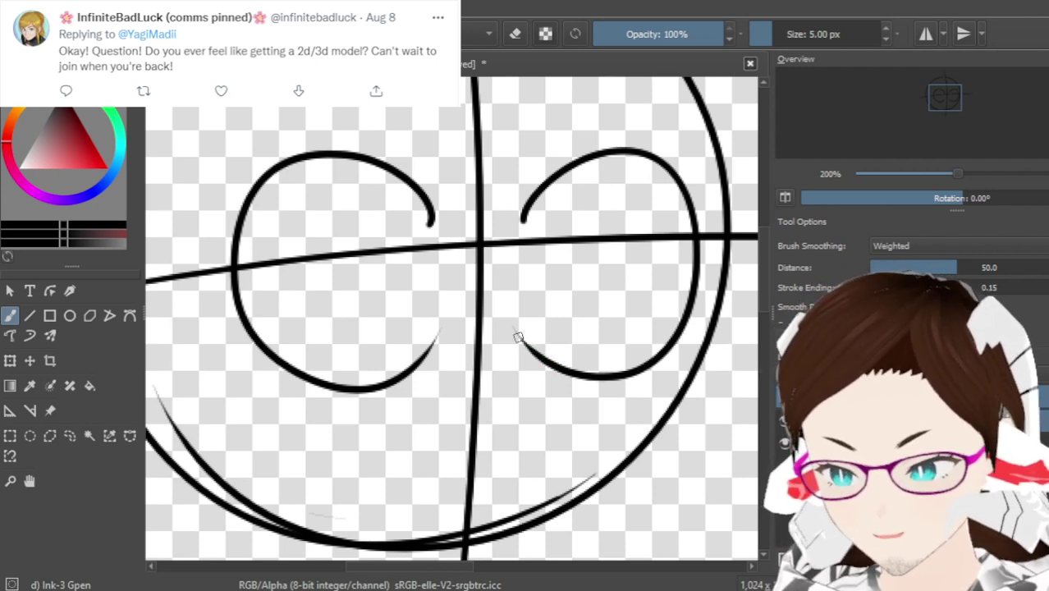
Try a short cheek line flaring outward from the right edge of the head circle
scroll(760, 258, up, 3)
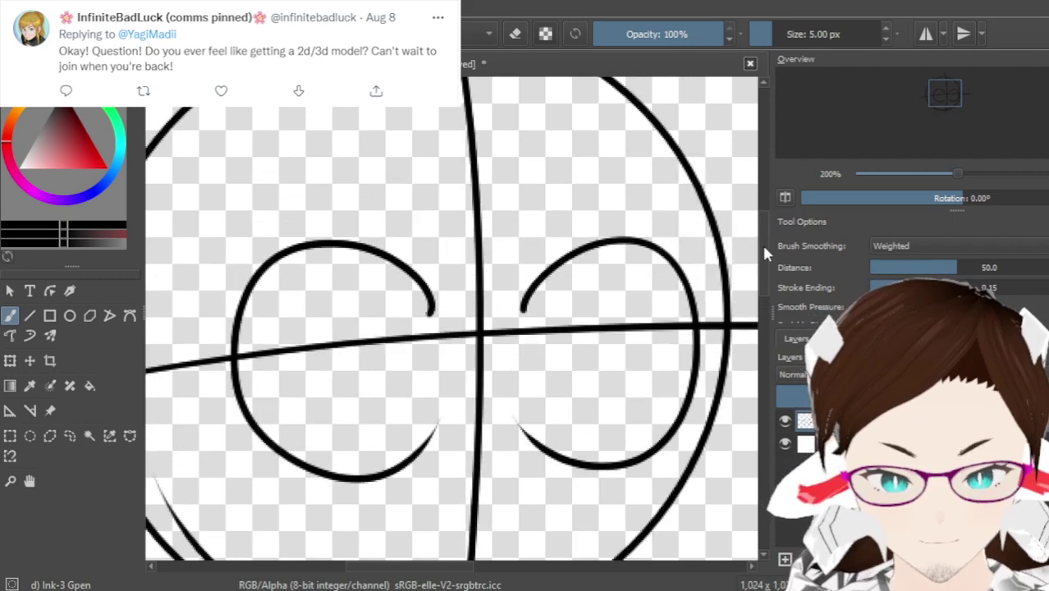
scroll(491, 271, down, 1)
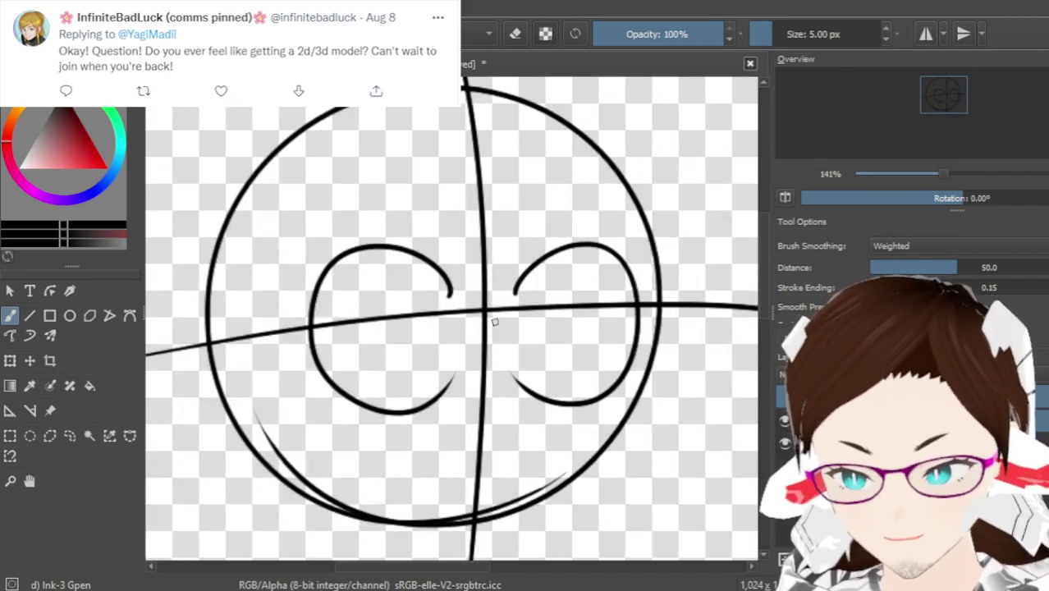
scroll(764, 271, down, 3)
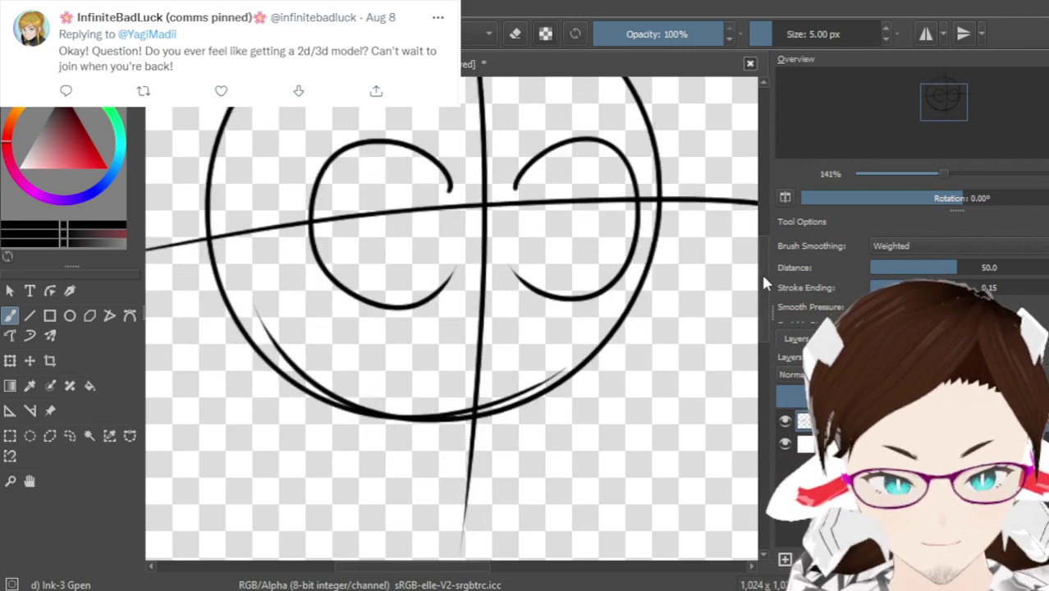
drag(660, 179, 690, 253)
key(ctrl+z)
mouse_move(663, 171)
mouse_down()
mouse_move(691, 283)
mouse_move(610, 420)
mouse_move(496, 481)
mouse_up()
key(ctrl+z)
Try several jaw strokes from the tip of the cheek line down toward the chin, then undo both jaw and cheek lines
mouse_move(698, 275)
mouse_down()
mouse_move(641, 373)
mouse_move(420, 533)
mouse_up()
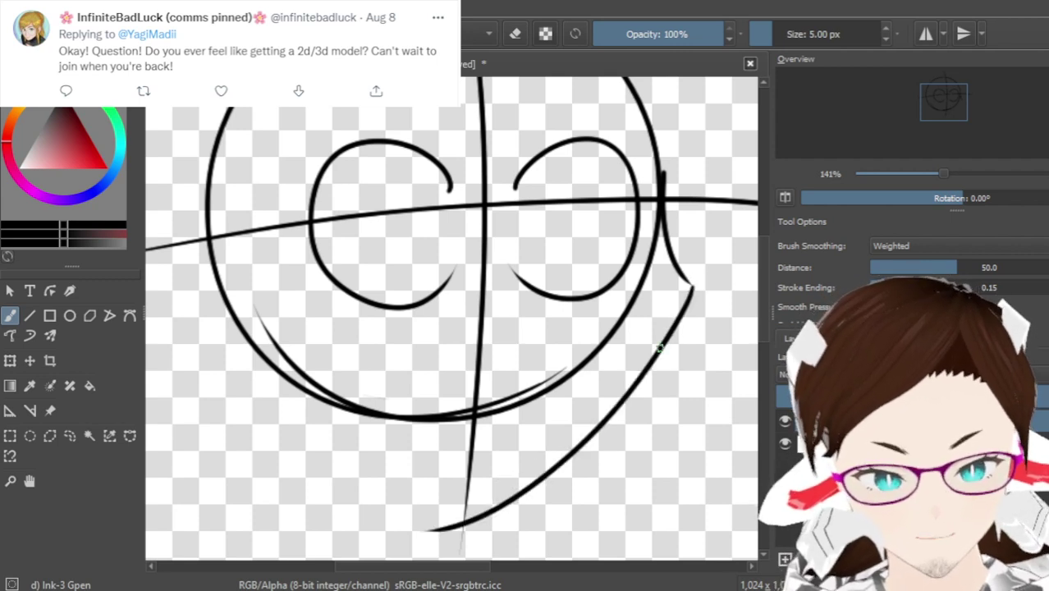
key(ctrl+z)
drag(692, 282, 504, 502)
key(ctrl+z)
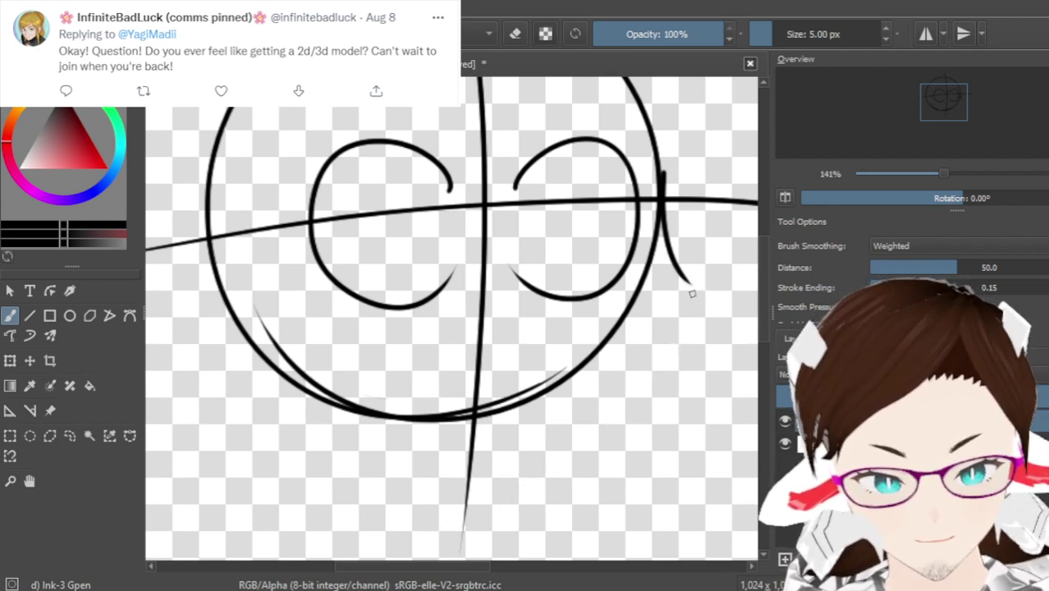
drag(694, 281, 496, 509)
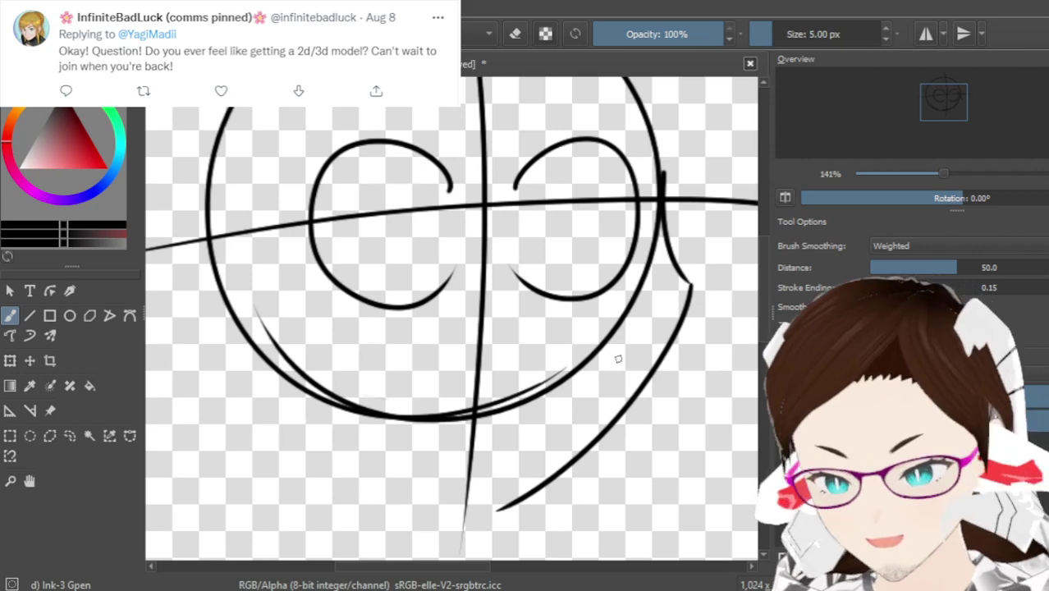
key(ctrl+z)
drag(692, 284, 484, 509)
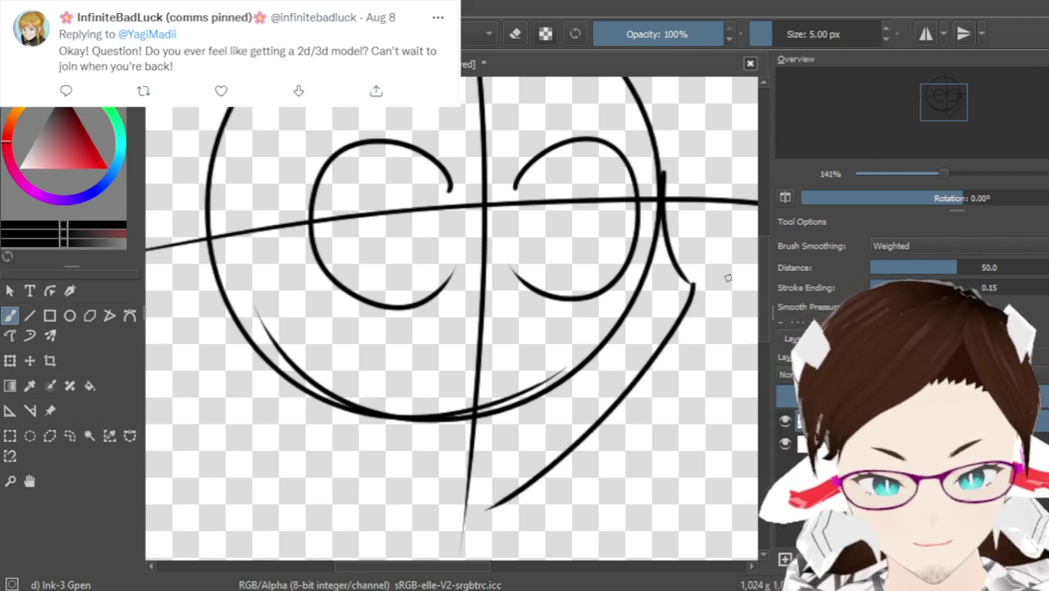
key(ctrl+z)
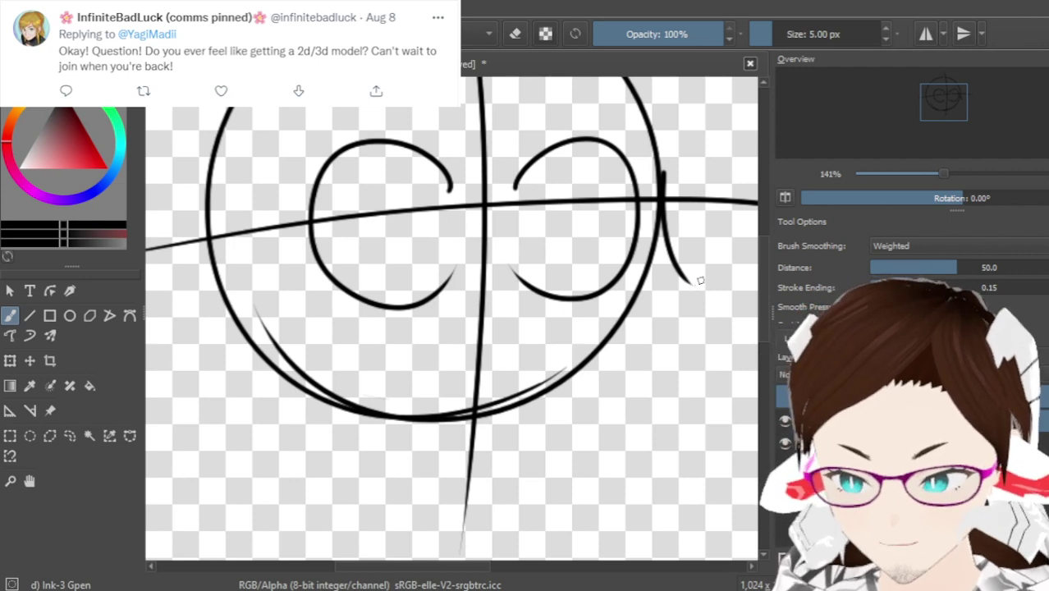
drag(685, 282, 456, 444)
key(ctrl+z)
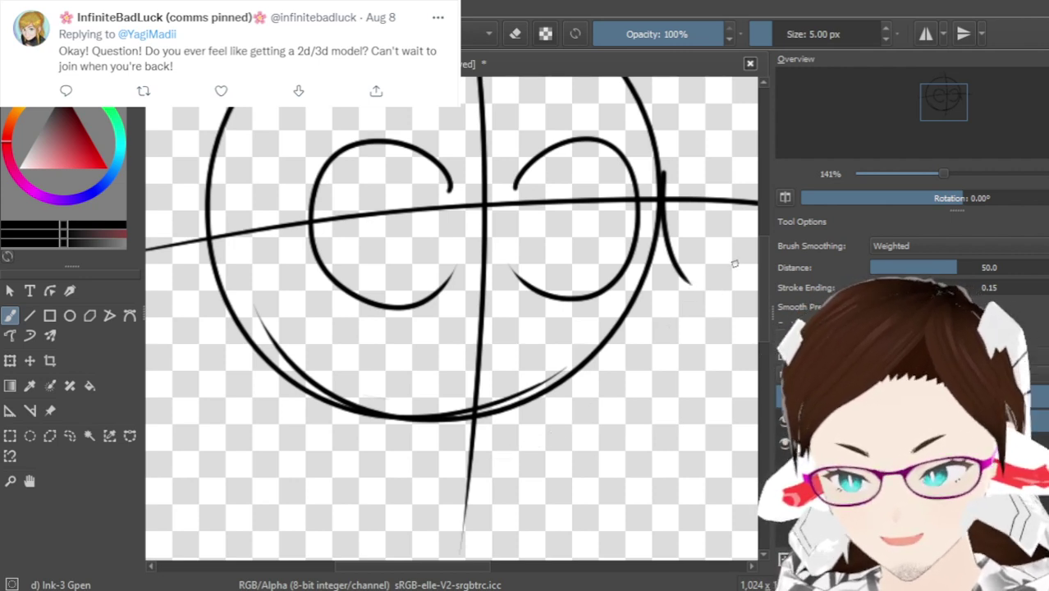
drag(684, 279, 484, 476)
key(ctrl+z)
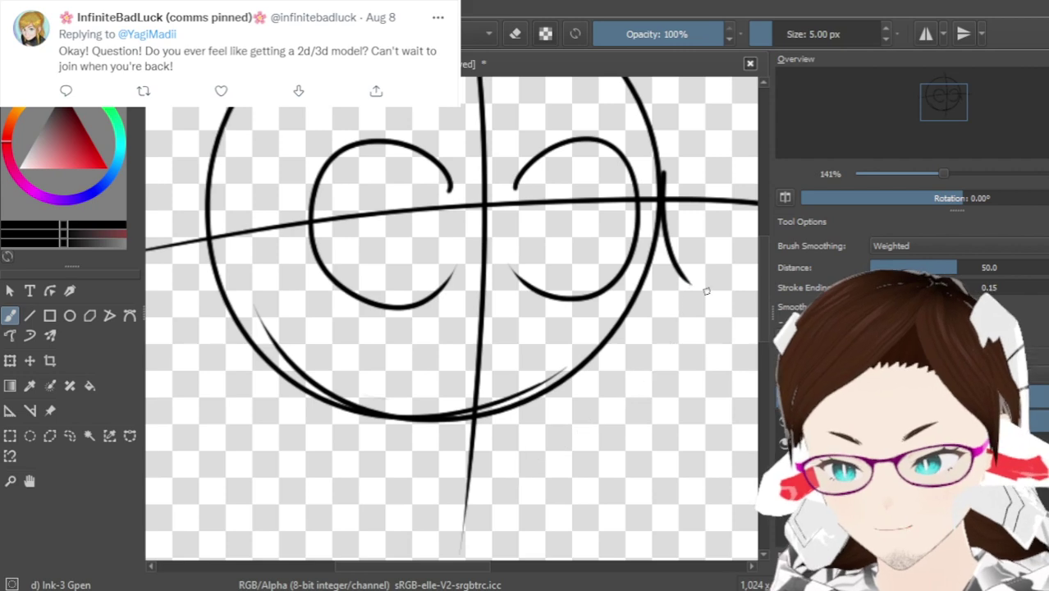
mouse_move(692, 279)
mouse_down()
mouse_move(668, 331)
mouse_move(480, 483)
mouse_up()
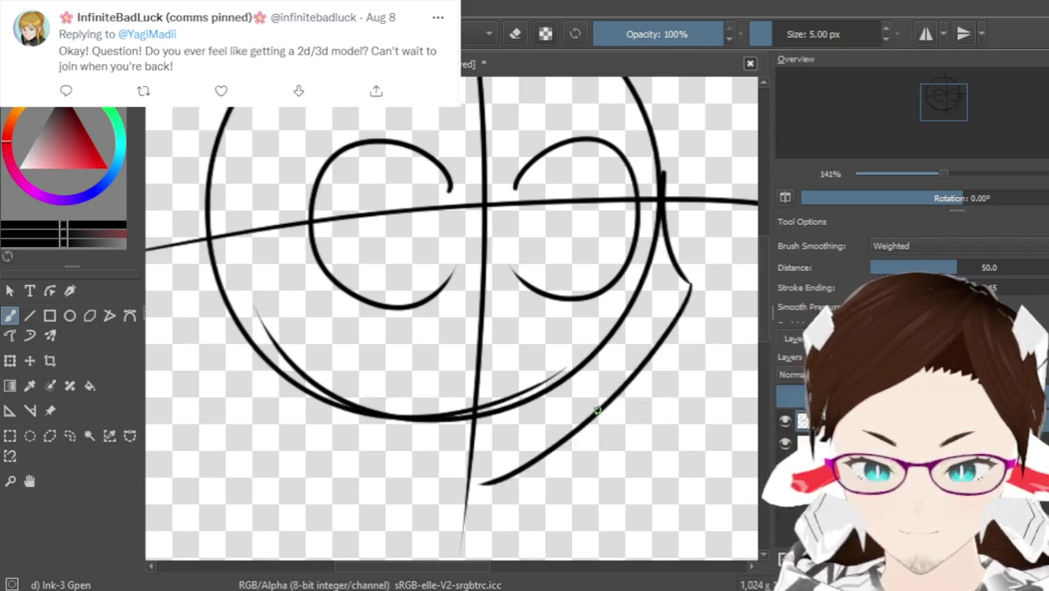
key(ctrl+z)
key(ctrl+z)
Draw a straighter side-of-face line from the circle's right edge at the horizontal guide, slanting down and inward
drag(660, 182, 605, 441)
key(ctrl+z)
drag(662, 174, 624, 406)
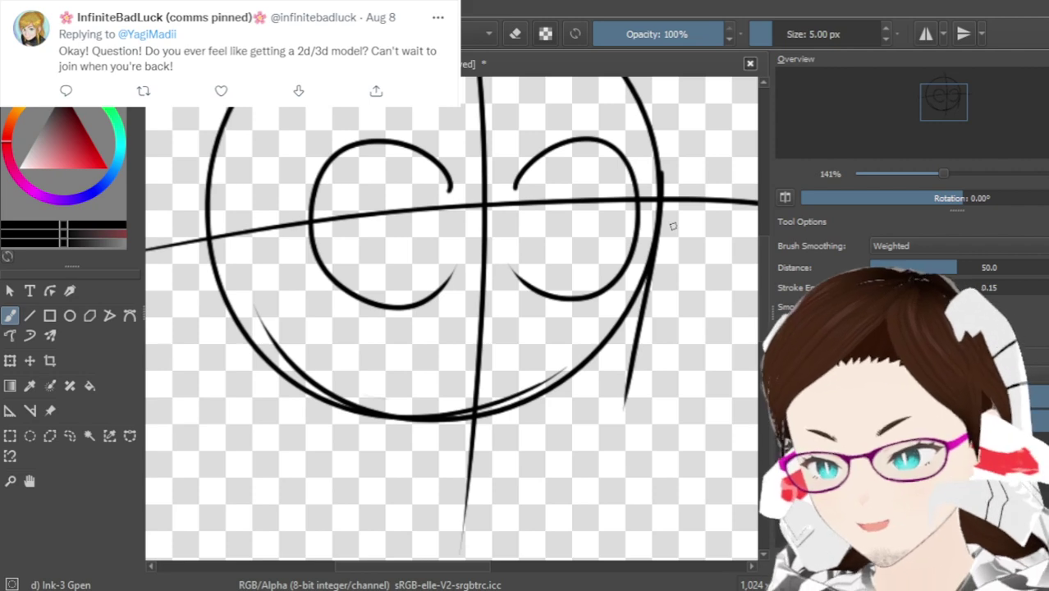
drag(443, 574, 438, 575)
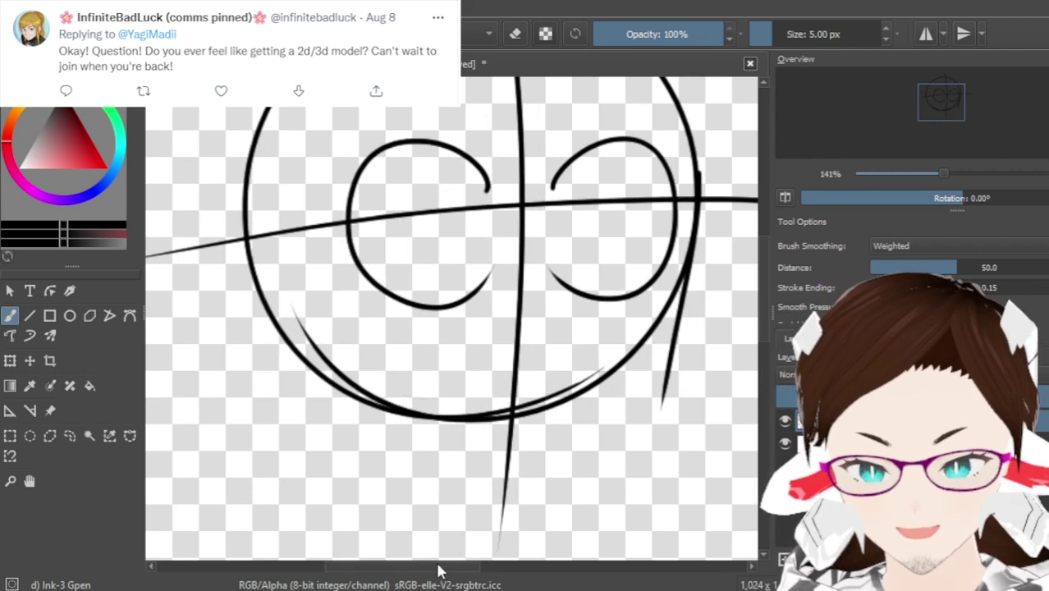
Try several side-of-face lines from the circle's left edge near the horizontal guide, slanting down and inward
drag(247, 271, 303, 398)
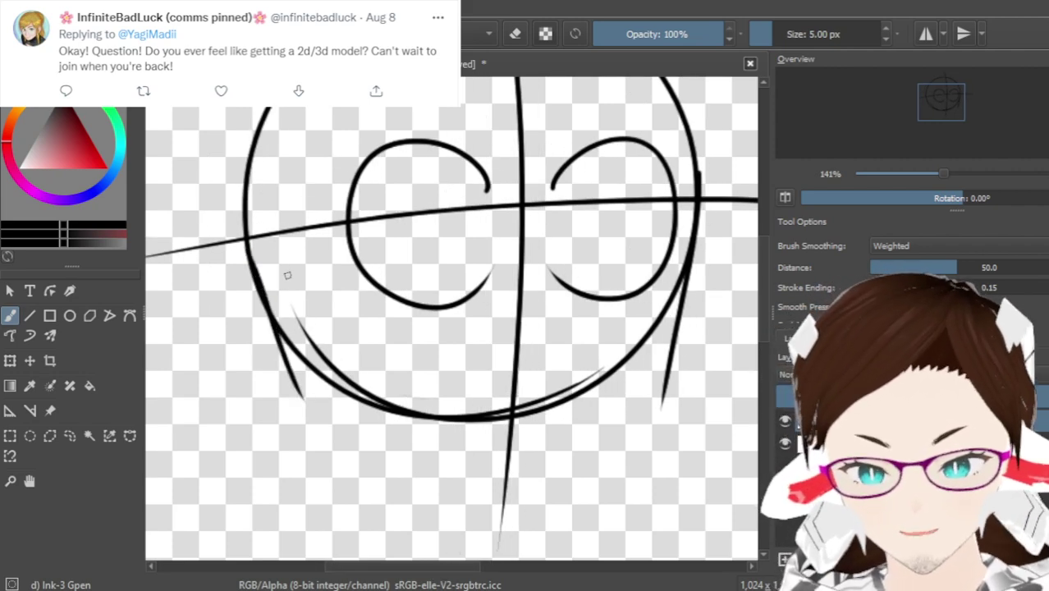
key(ctrl+z)
drag(248, 245, 318, 439)
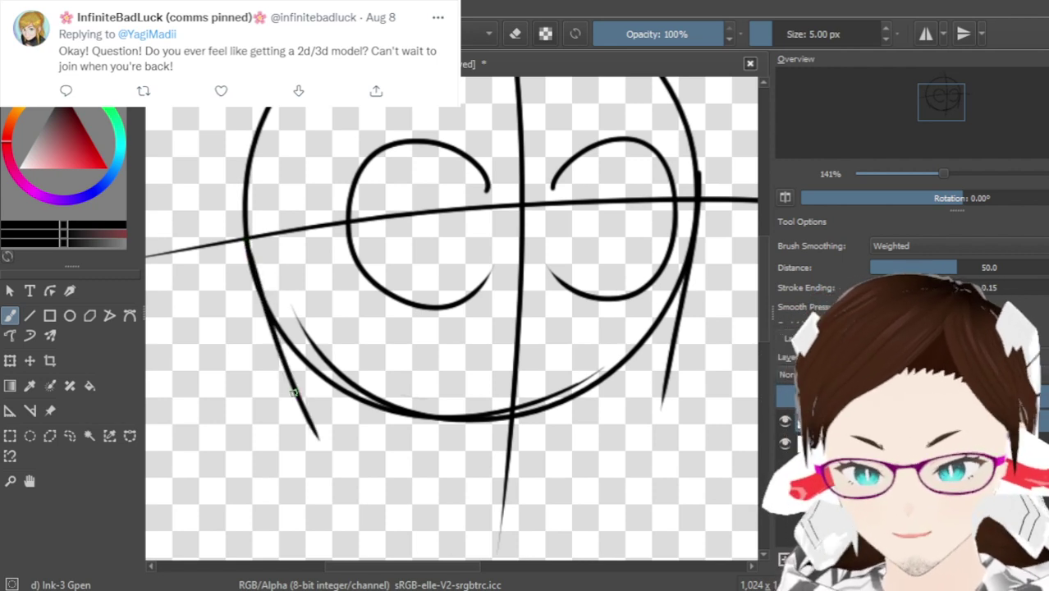
key(ctrl+z)
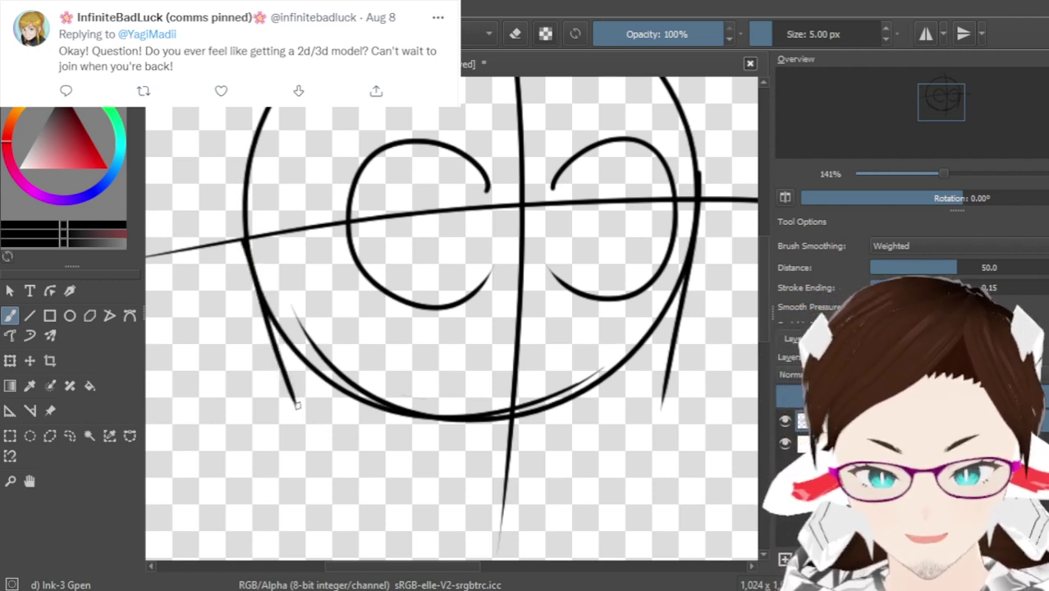
Try curved jaw strokes from the left side-of-face line's tip toward the chin, then undo both the jaw and side lines
drag(297, 405, 477, 489)
key(ctrl+z)
drag(294, 405, 558, 522)
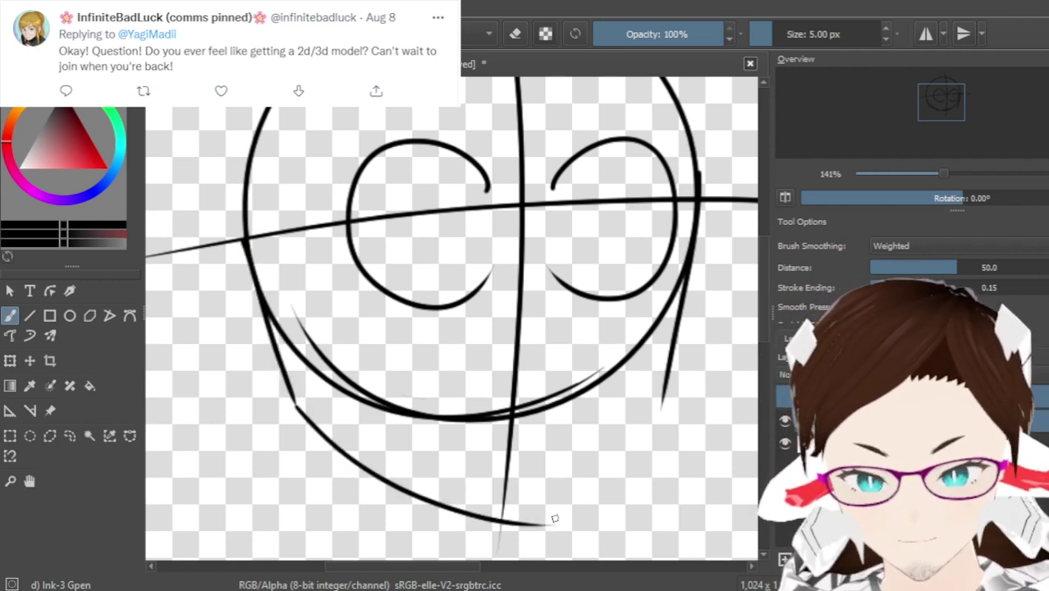
key(ctrl+z)
key(ctrl+z)
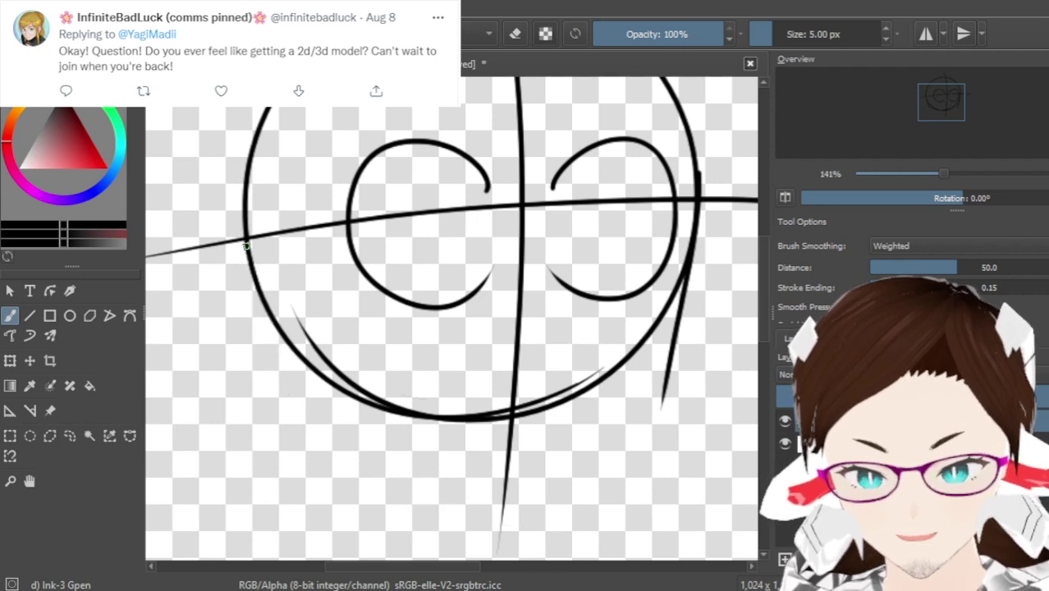
Redraw the left side-of-face line from the circle's edge at the horizontal guide, extending it down below the circle
drag(247, 244, 301, 416)
key(ctrl+z)
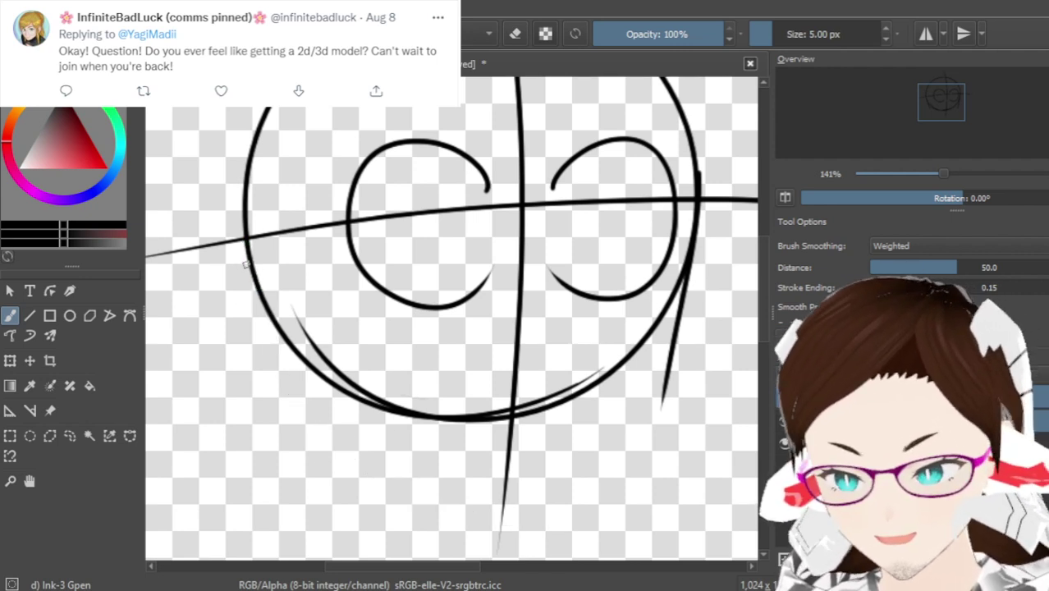
key(ctrl+shift+z)
key(ctrl+z)
drag(244, 242, 296, 380)
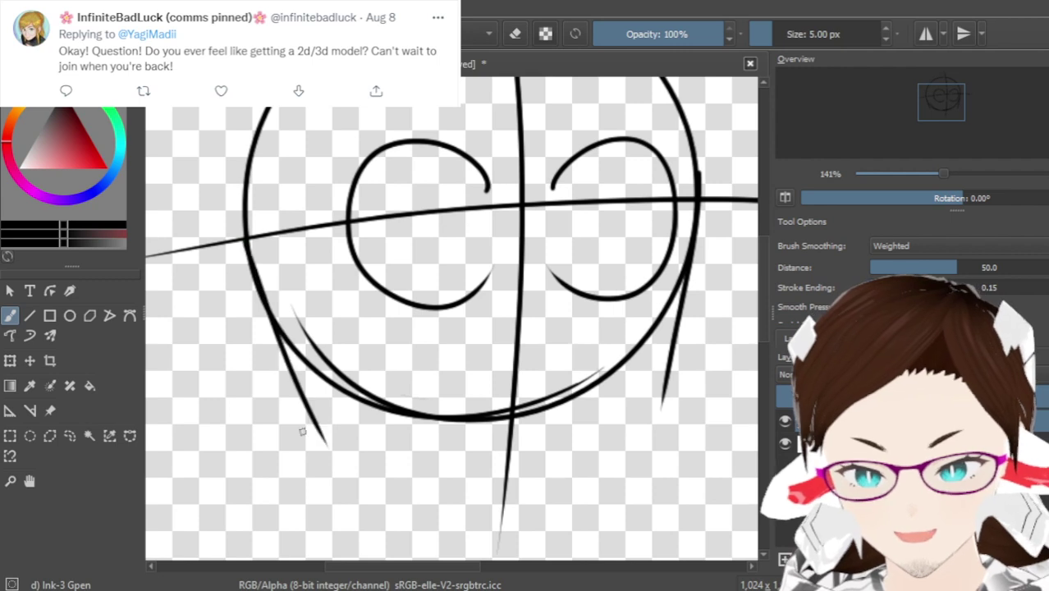
Try several jaw strokes from the tip of the longer left side-of-face line to the vertical guide, undoing each one
drag(330, 443, 519, 525)
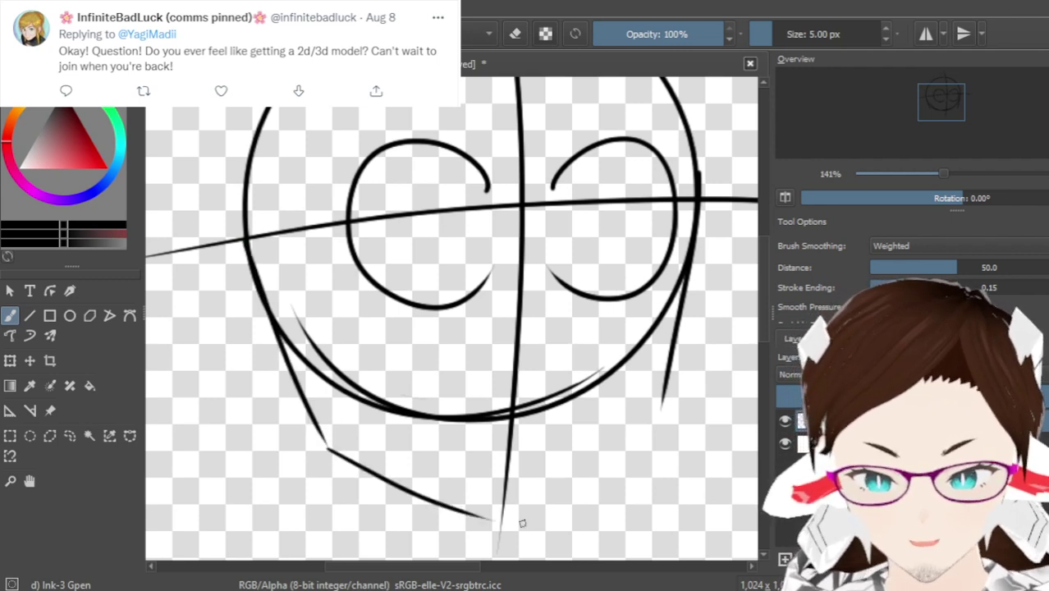
key(ctrl+z)
drag(328, 445, 484, 486)
key(ctrl+z)
drag(323, 444, 519, 507)
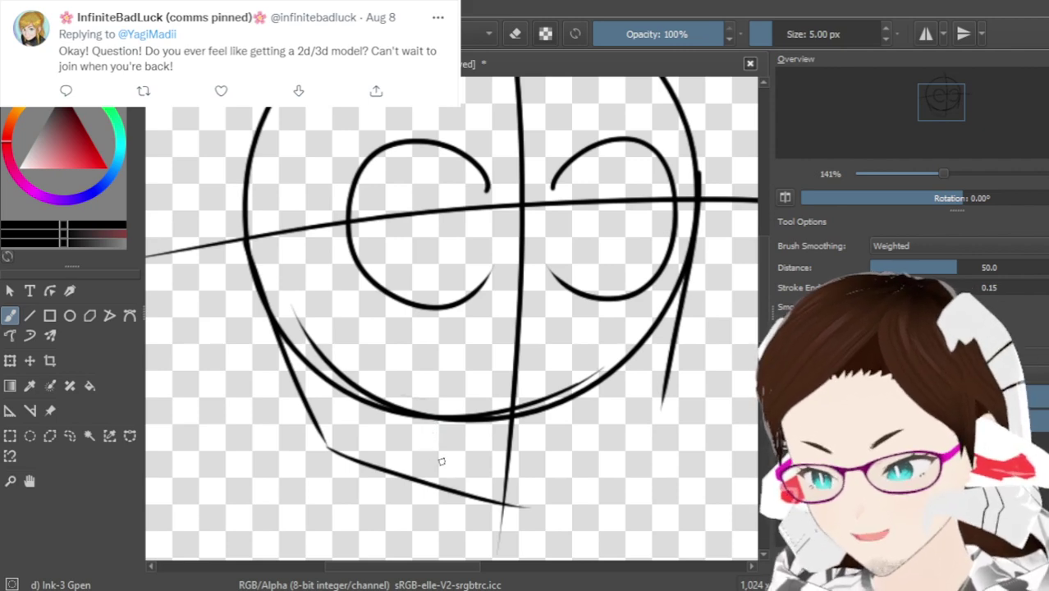
key(ctrl+z)
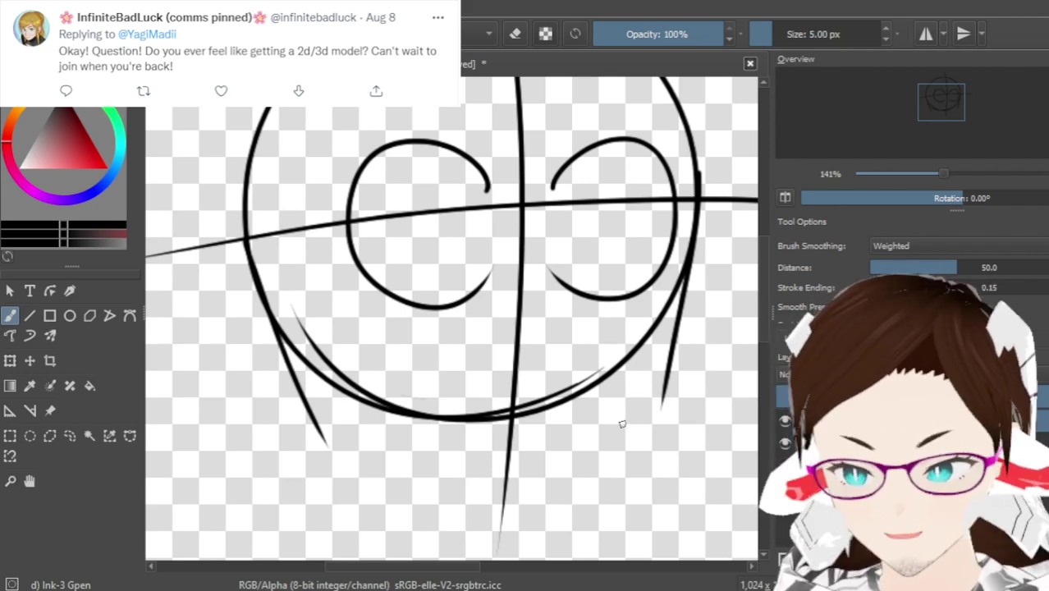
Try straight jaw strokes from the right side-of-face line's tip down to the chin, undoing each one
drag(657, 404, 497, 525)
key(ctrl+z)
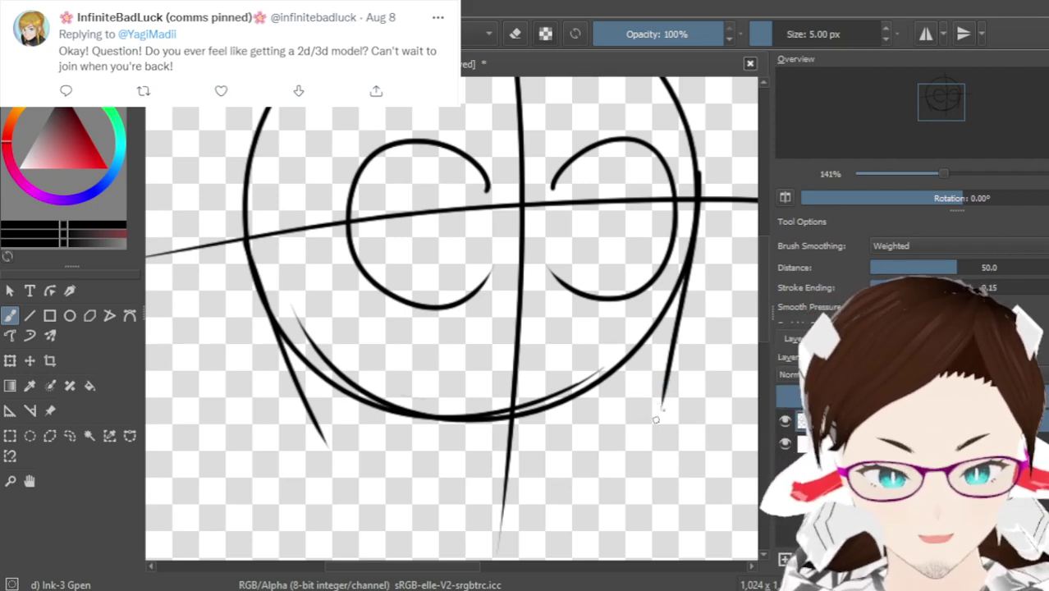
drag(663, 411, 511, 523)
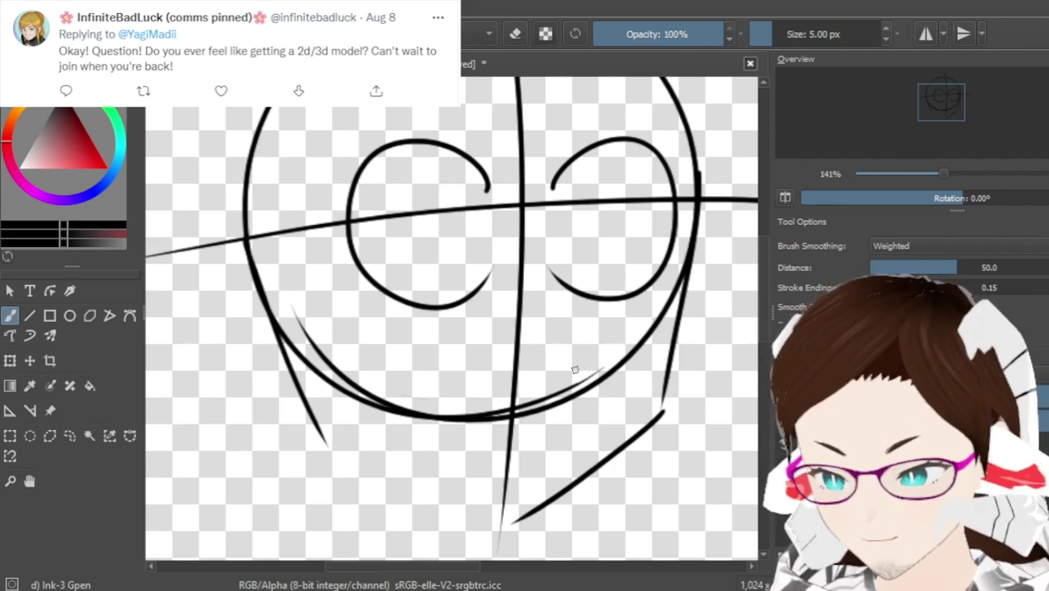
key(ctrl+z)
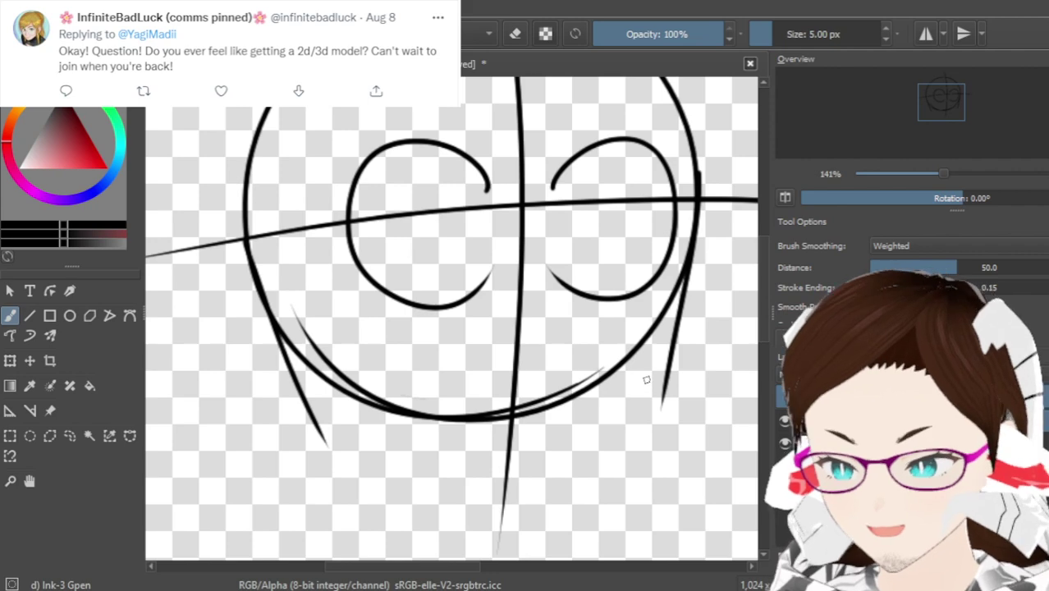
Undo the side-of-face lines on both sides, and try short vertical cheek strokes at the circle's right edge
key(ctrl+z)
key(ctrl+z)
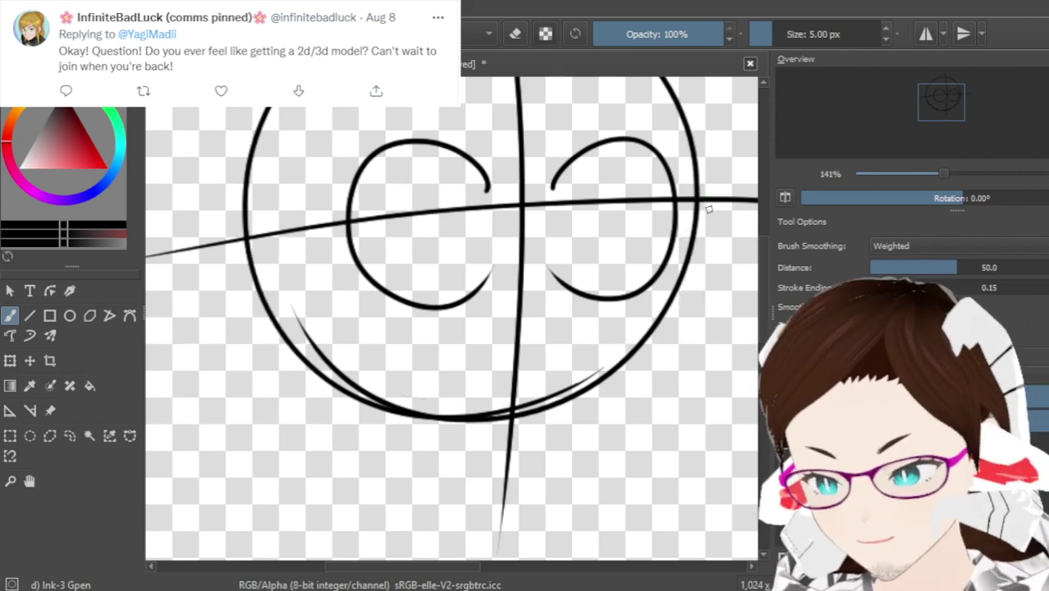
drag(699, 197, 701, 284)
key(ctrl+z)
drag(700, 183, 704, 276)
key(ctrl+z)
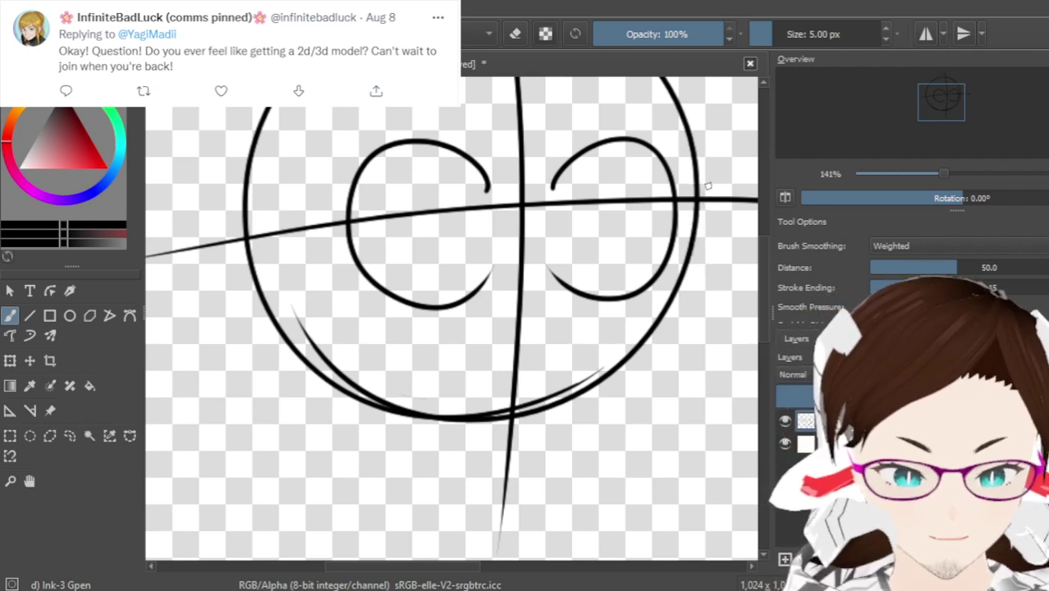
Draw one curved jaw line from the circle's right edge below the horizontal guide to the vertical guide's lower end, redoing it until it fits
drag(698, 202, 550, 468)
key(ctrl+z)
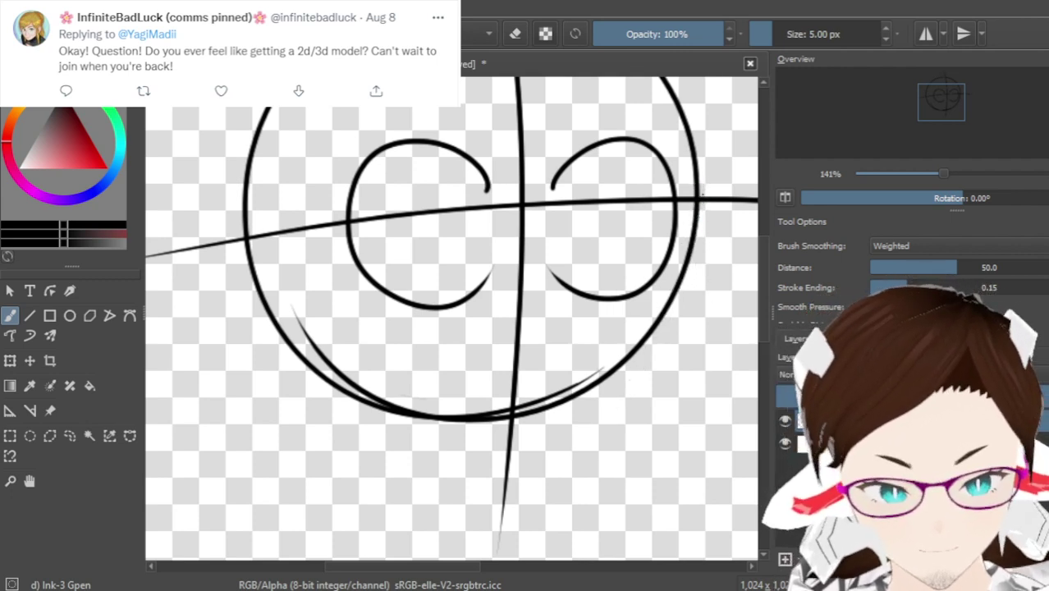
drag(695, 220, 507, 504)
key(ctrl+z)
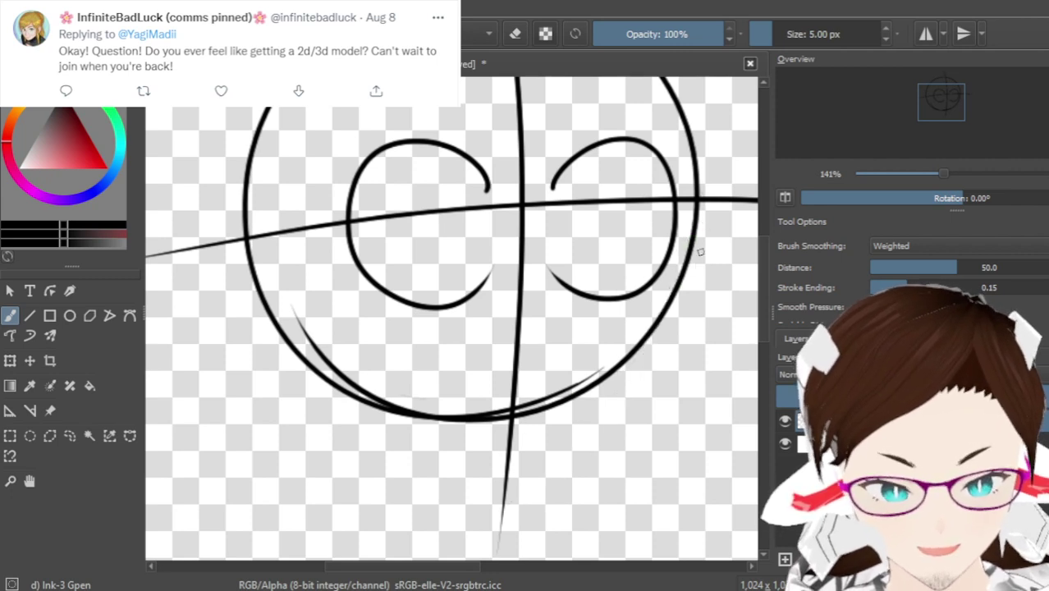
drag(688, 231, 542, 432)
key(ctrl+z)
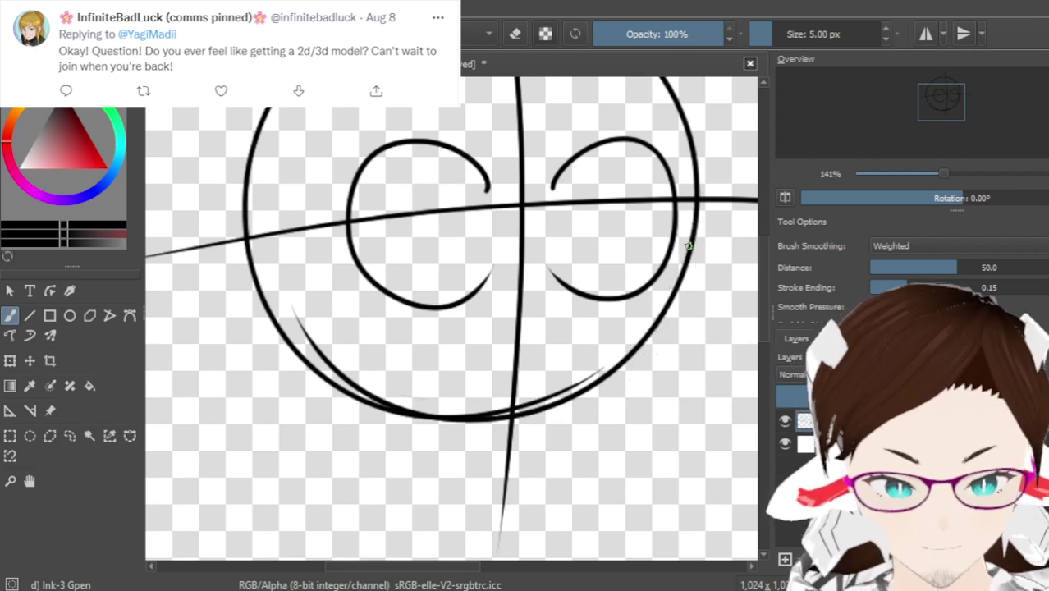
drag(694, 236, 504, 529)
key(ctrl+z)
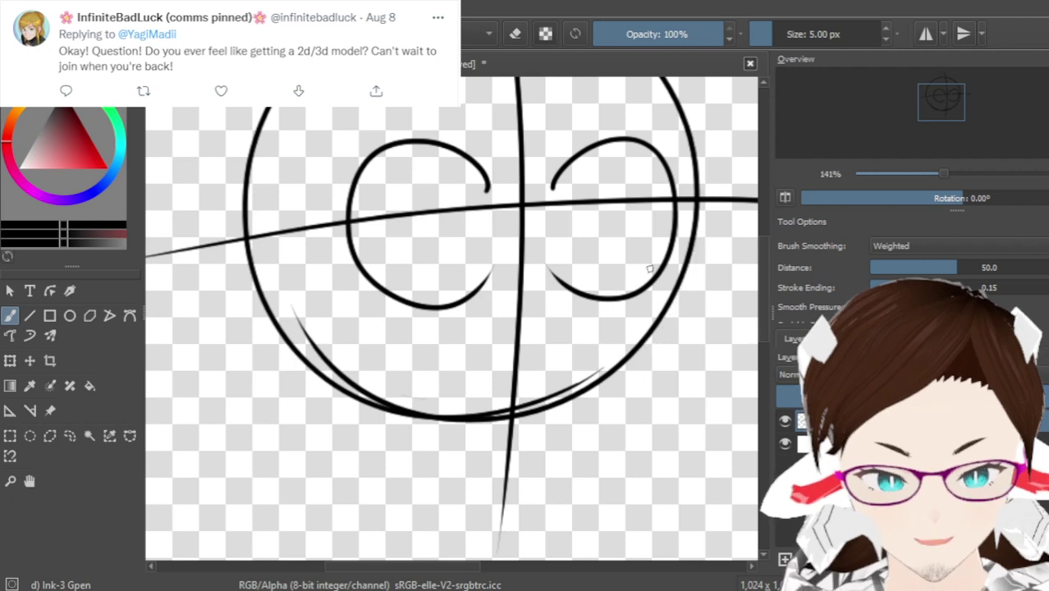
drag(695, 234, 504, 514)
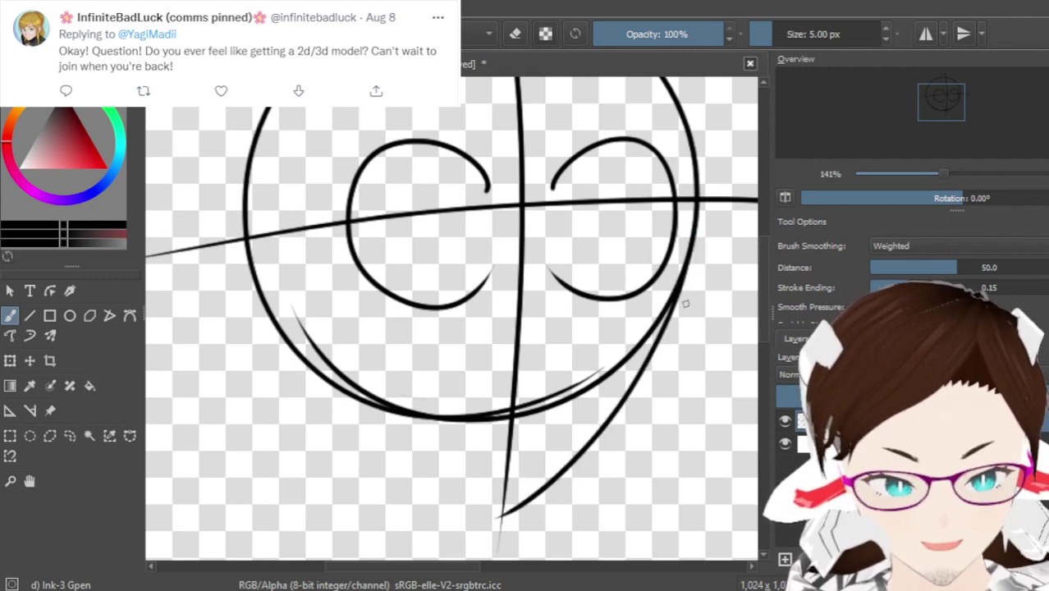
key(ctrl+z)
drag(694, 236, 547, 526)
key(ctrl+z)
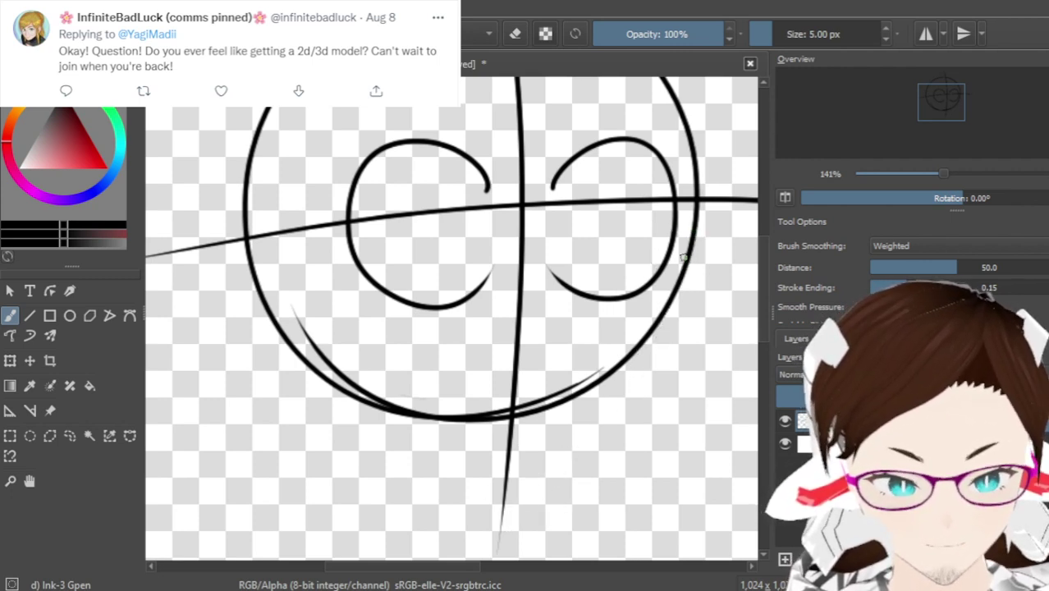
drag(696, 233, 501, 530)
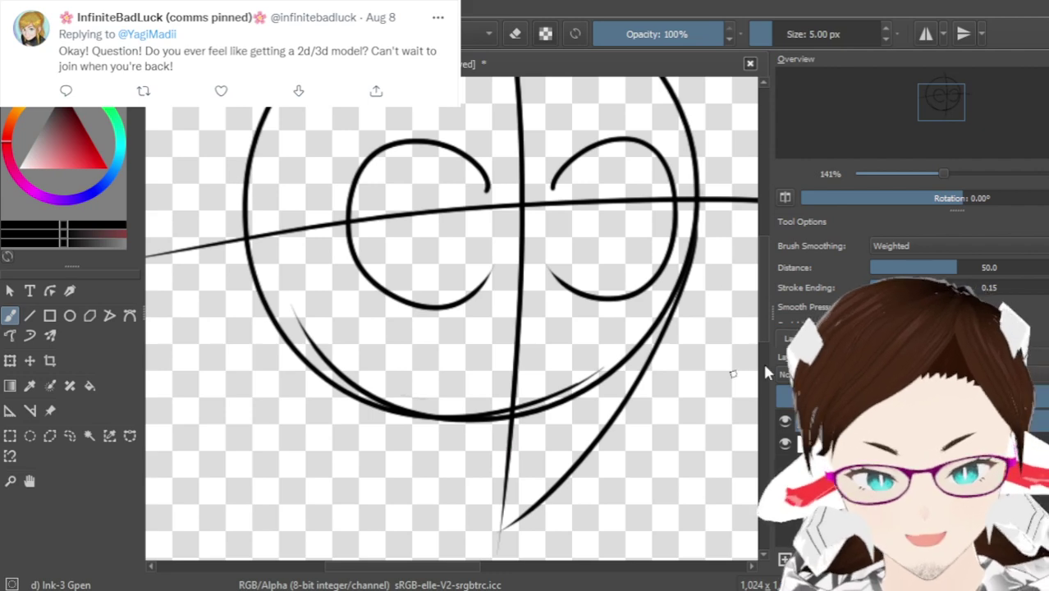
Try short cheek strokes and a long jaw curve starting from the circle's left edge below the horizontal guide
scroll(759, 341, down, 3)
scroll(759, 340, up, 1)
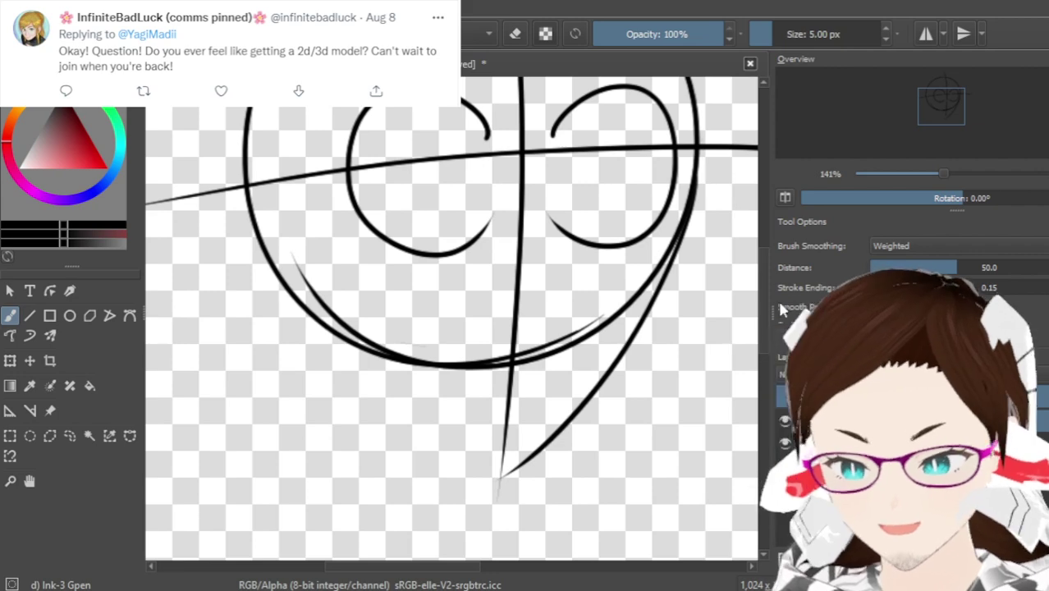
scroll(762, 291, up, 3)
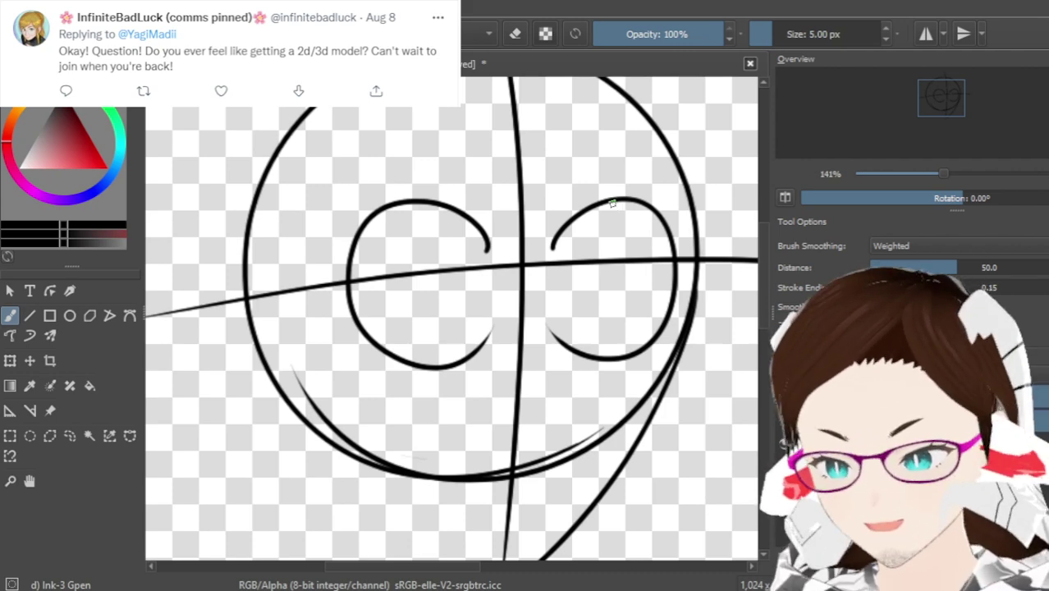
scroll(763, 280, down, 5)
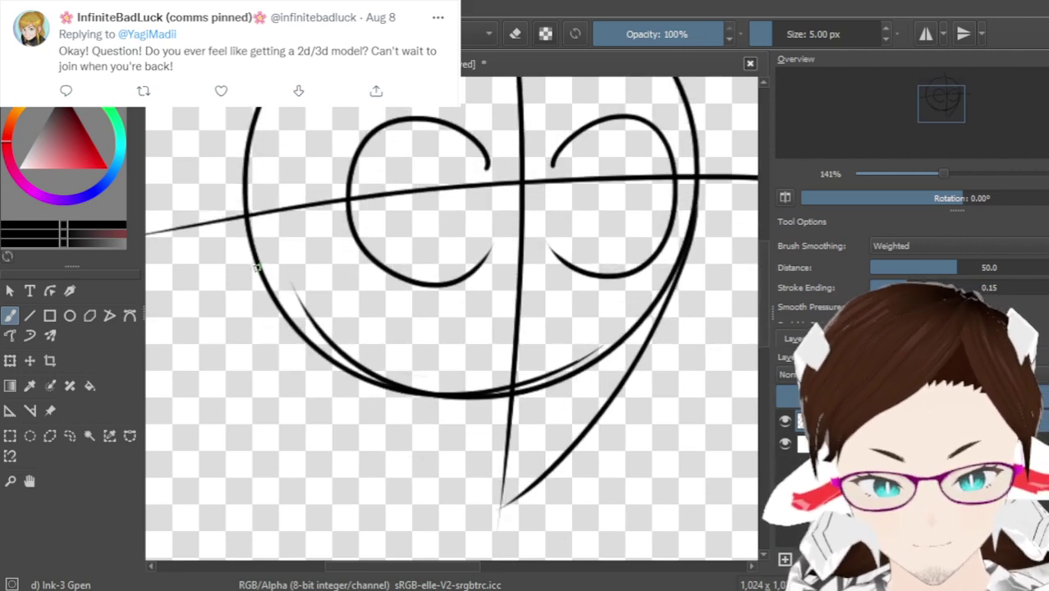
drag(257, 261, 267, 325)
key(ctrl+z)
drag(251, 250, 257, 300)
key(ctrl+z)
mouse_move(246, 217)
mouse_down()
mouse_move(258, 315)
mouse_move(466, 513)
mouse_up()
key(ctrl+z)
Try jaw strokes from the left cheek line's tip to the chin point, then undo both the jaw and cheek lines
mouse_move(253, 319)
mouse_down()
mouse_move(375, 433)
mouse_move(462, 472)
mouse_up()
key(ctrl+z)
mouse_move(259, 317)
mouse_down()
mouse_move(277, 346)
mouse_move(499, 509)
mouse_up()
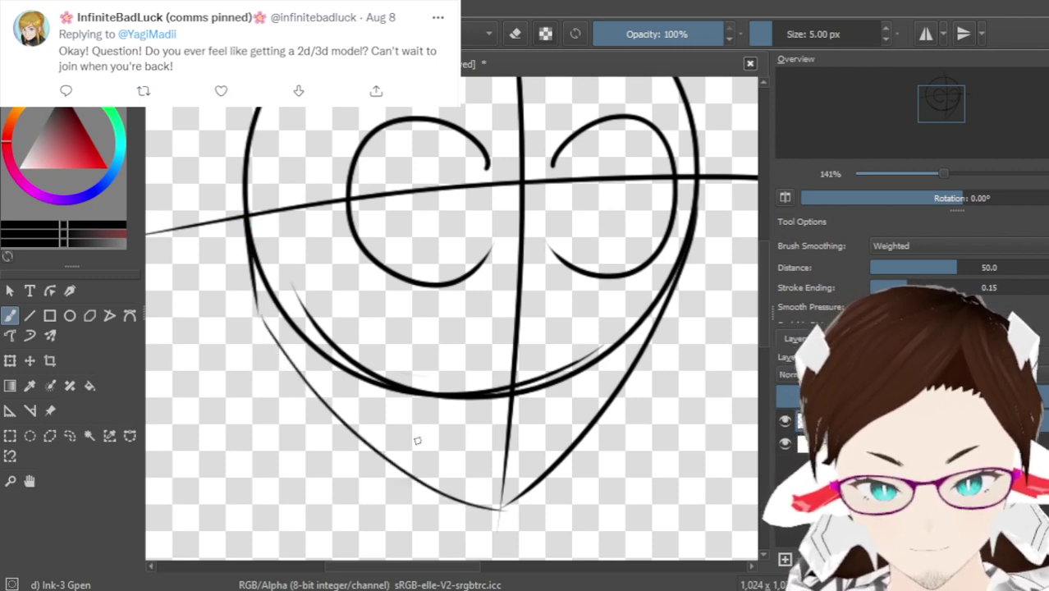
key(ctrl+z)
key(ctrl+z)
Draw the left jaw line upward from the chin point, running it past the circle's left side, redoing the stroke once
mouse_move(498, 509)
mouse_down()
mouse_move(412, 468)
mouse_move(214, 246)
mouse_move(260, 326)
mouse_up()
key(ctrl+z)
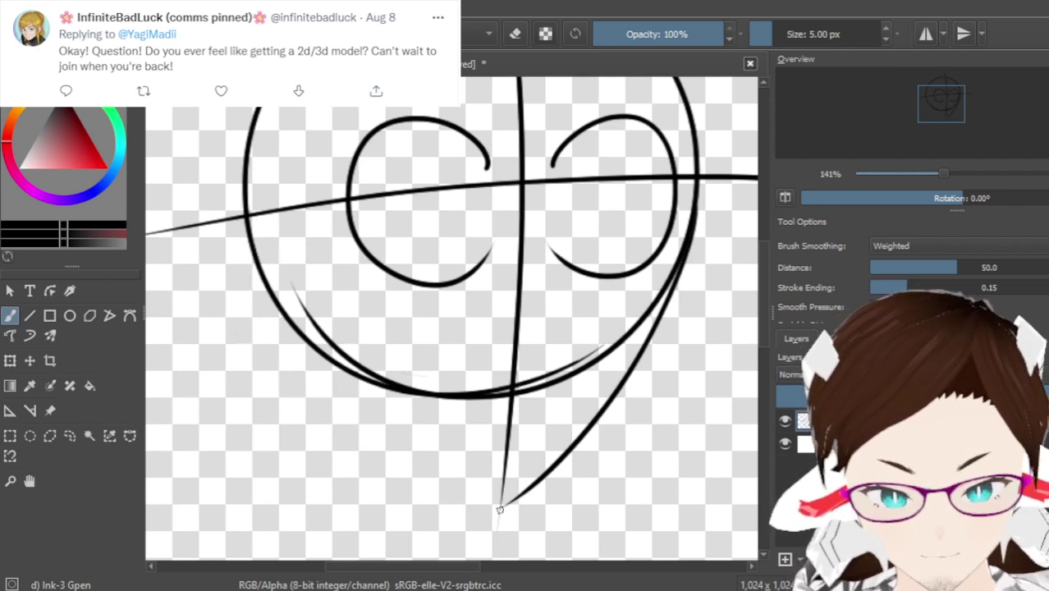
drag(499, 509, 226, 246)
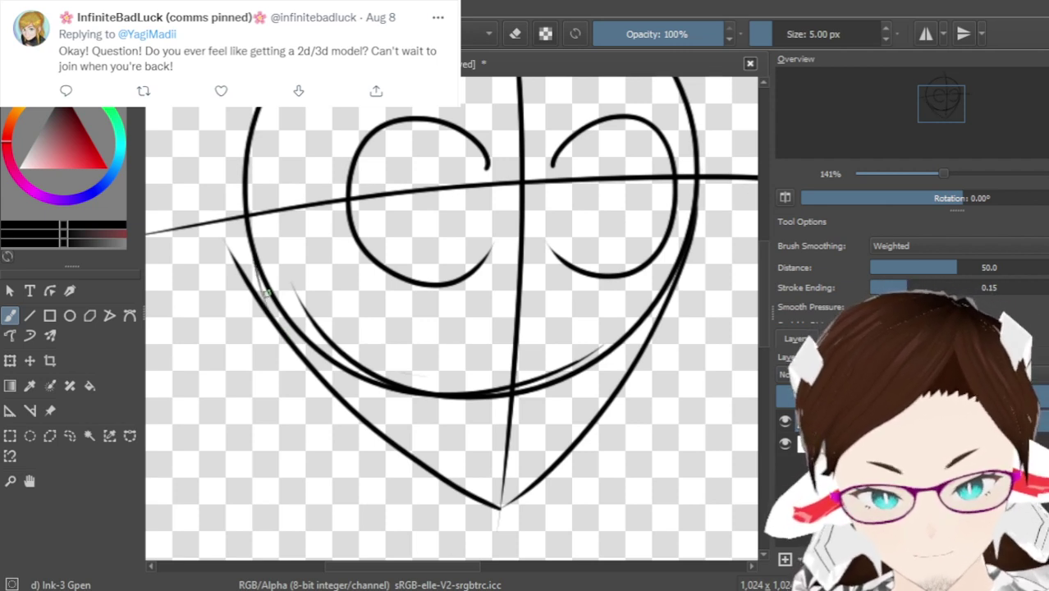
Draw a short cheek line from the left jaw line up to the circle's left edge below the horizontal guide, redoing it until it fits
drag(291, 336, 249, 219)
key(ctrl+z)
drag(268, 310, 248, 217)
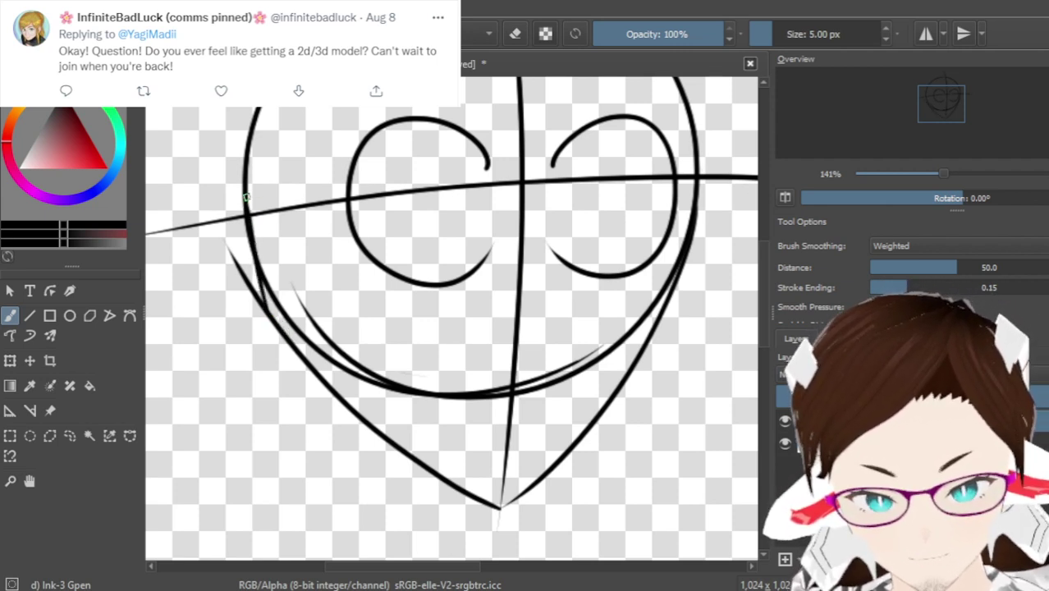
key(ctrl+z)
drag(276, 322, 248, 240)
key(ctrl+z)
drag(279, 330, 246, 238)
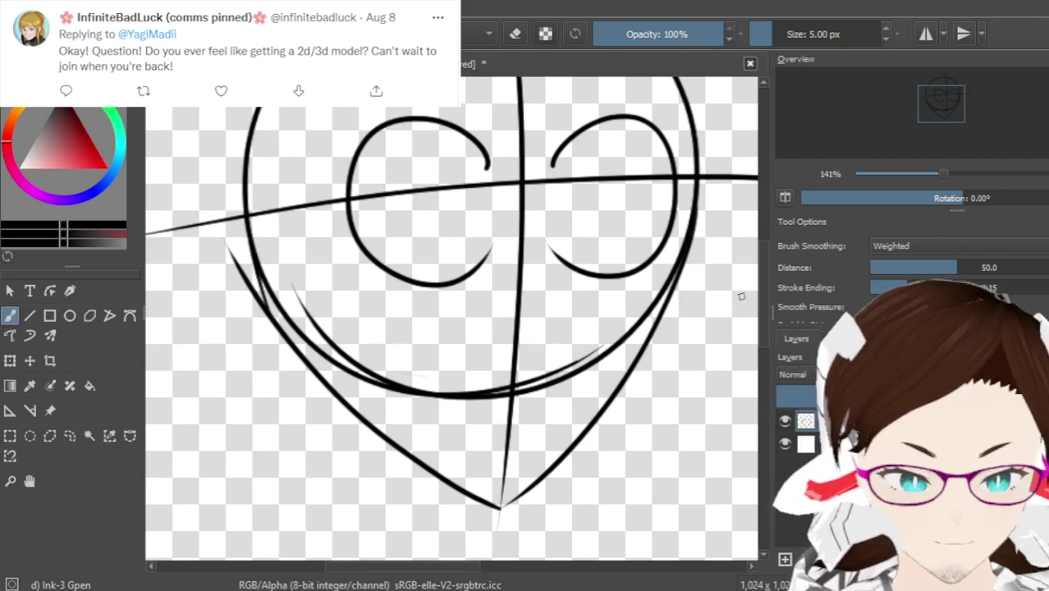
Erase the left jaw line's overhang outside the cheek line with the Eraser Circle brush, and return to the Ink-3 Gpen brush
scroll(760, 285, up, 2)
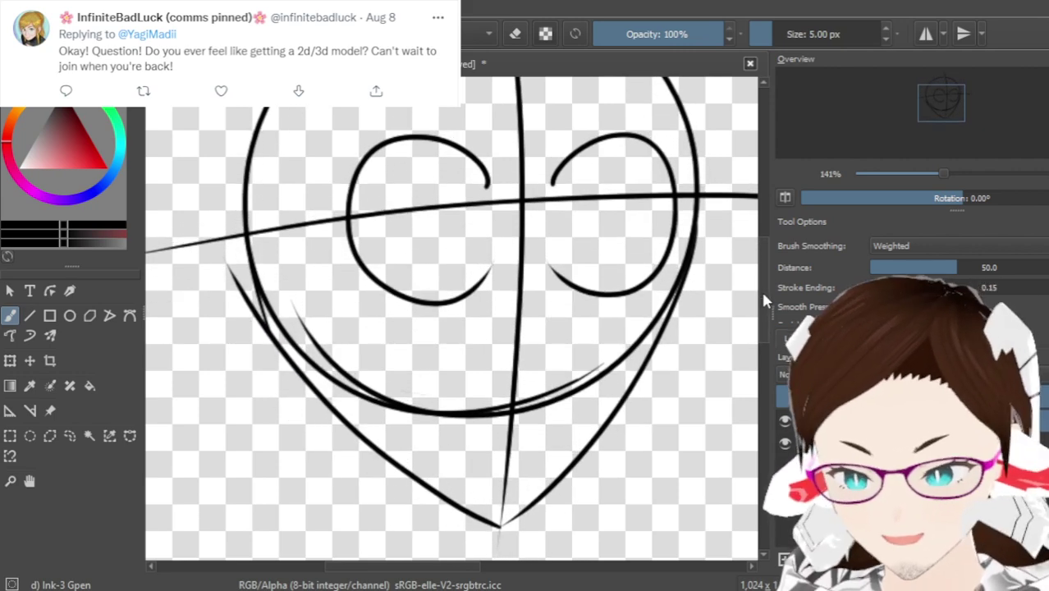
scroll(761, 292, down, 1)
scroll(762, 293, down, 1)
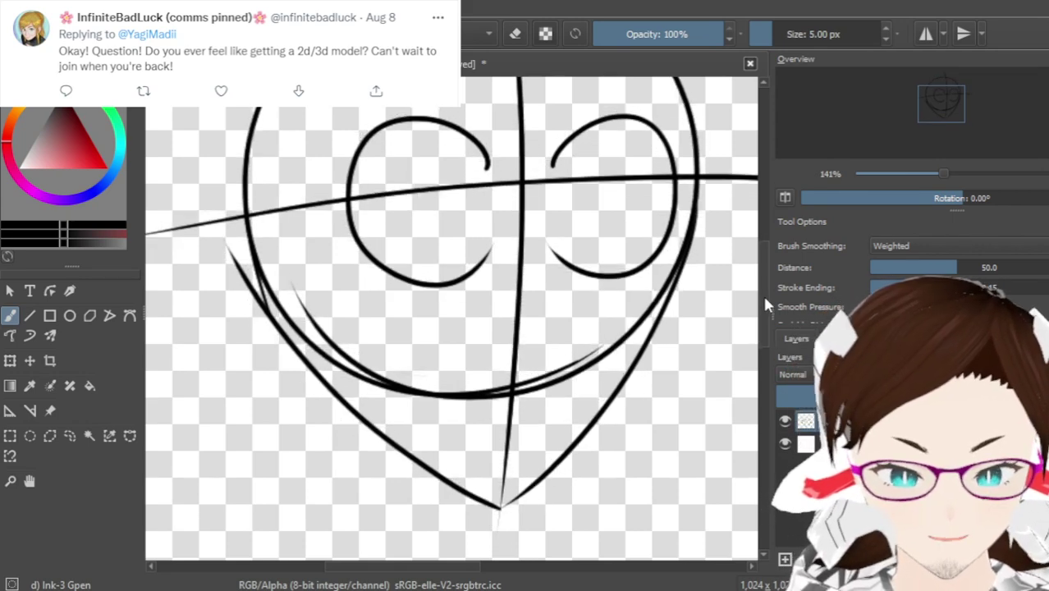
key(e)
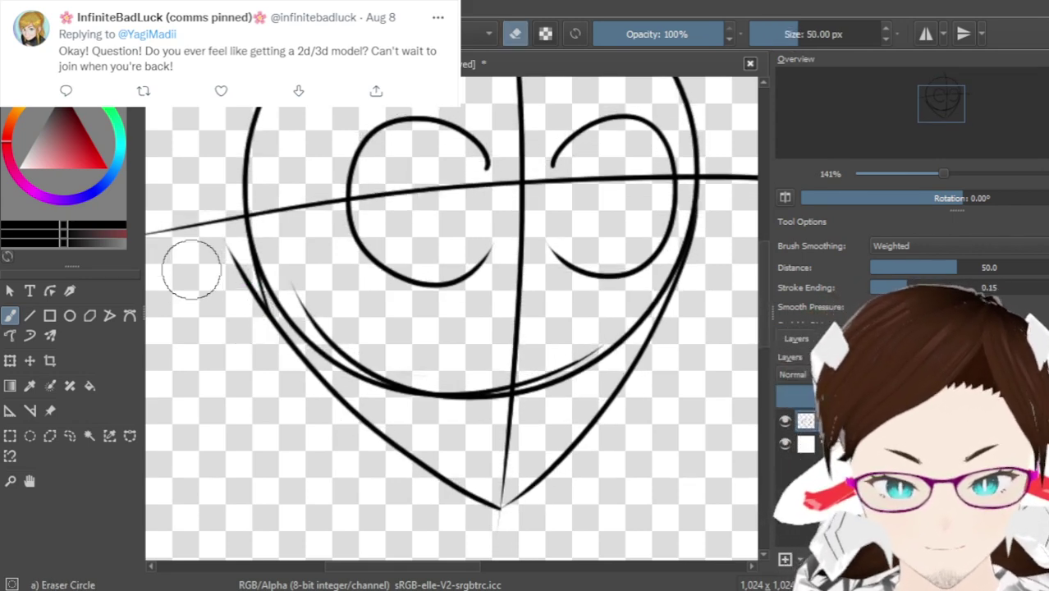
mouse_move(196, 243)
mouse_down()
mouse_move(217, 287)
mouse_move(223, 261)
mouse_move(239, 323)
mouse_up()
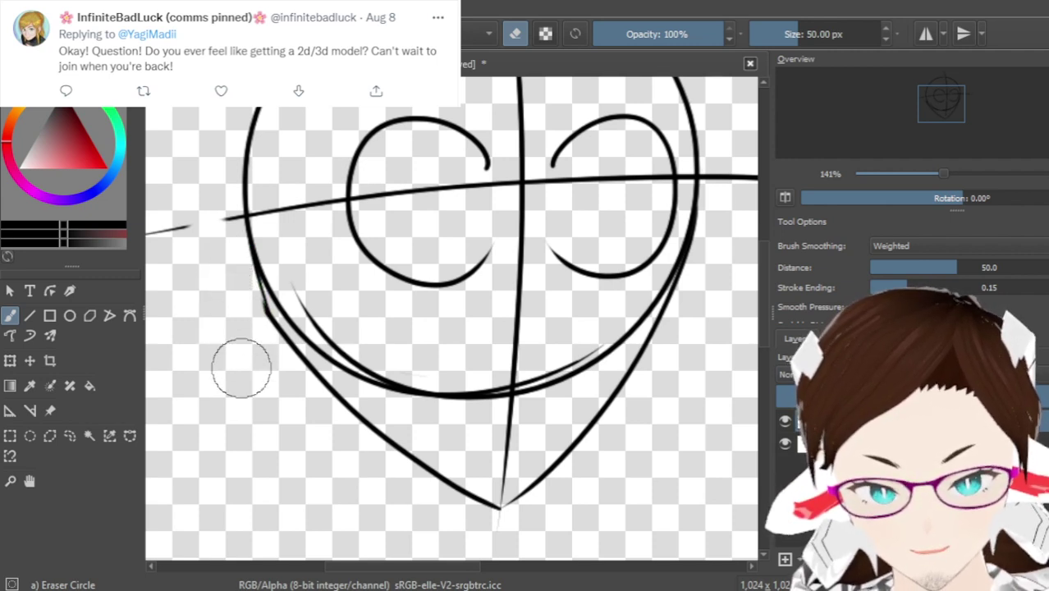
key(slash)
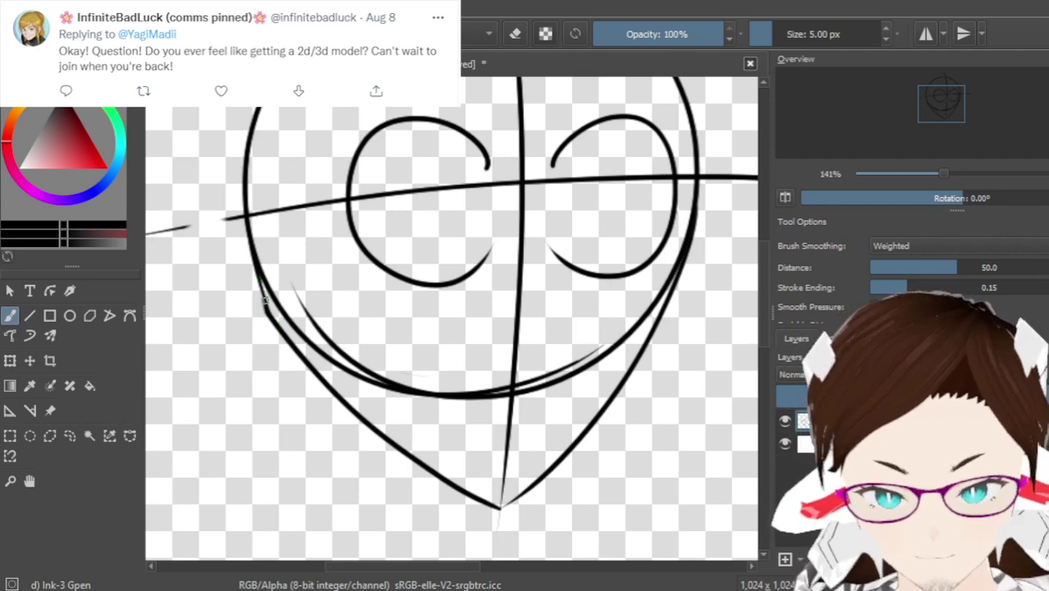
Try neck lines running down from the left side of the jaw, undoing each one
drag(265, 316, 273, 423)
key(ctrl+z)
drag(264, 316, 274, 460)
key(ctrl+z)
drag(281, 338, 259, 493)
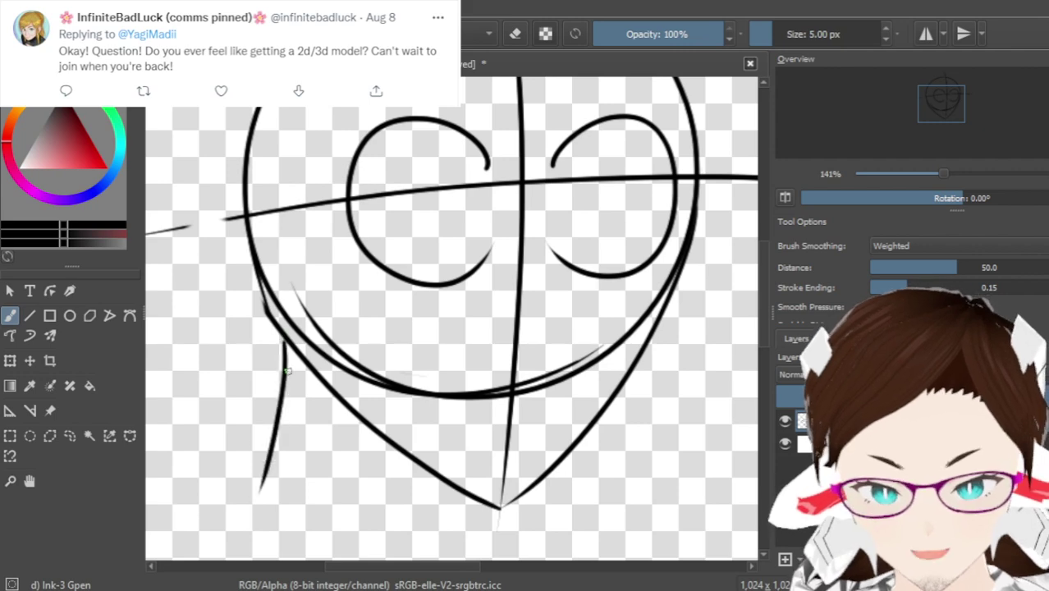
scroll(763, 311, down, 1)
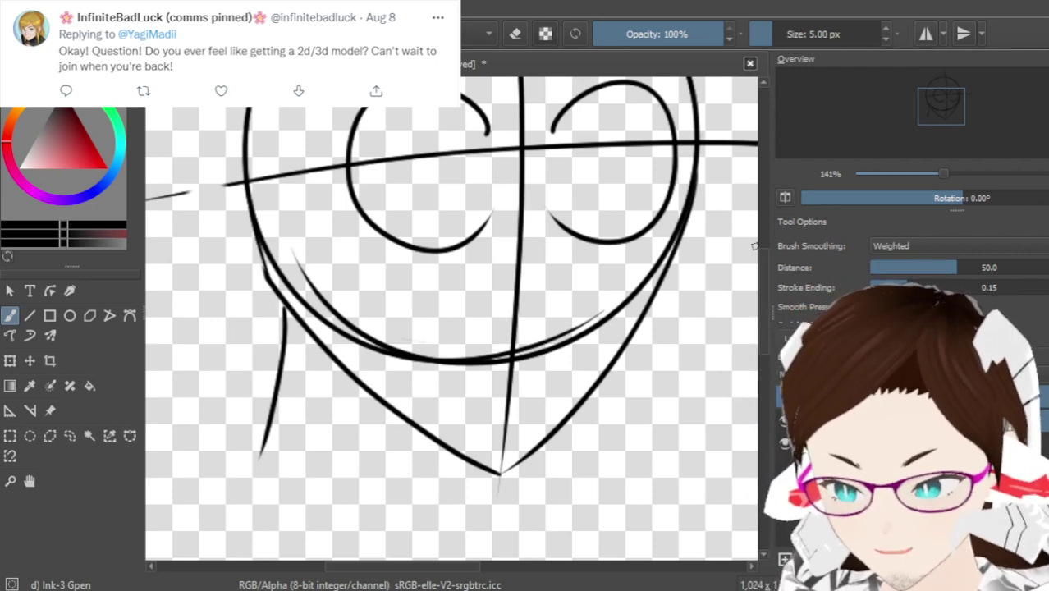
key(ctrl+z)
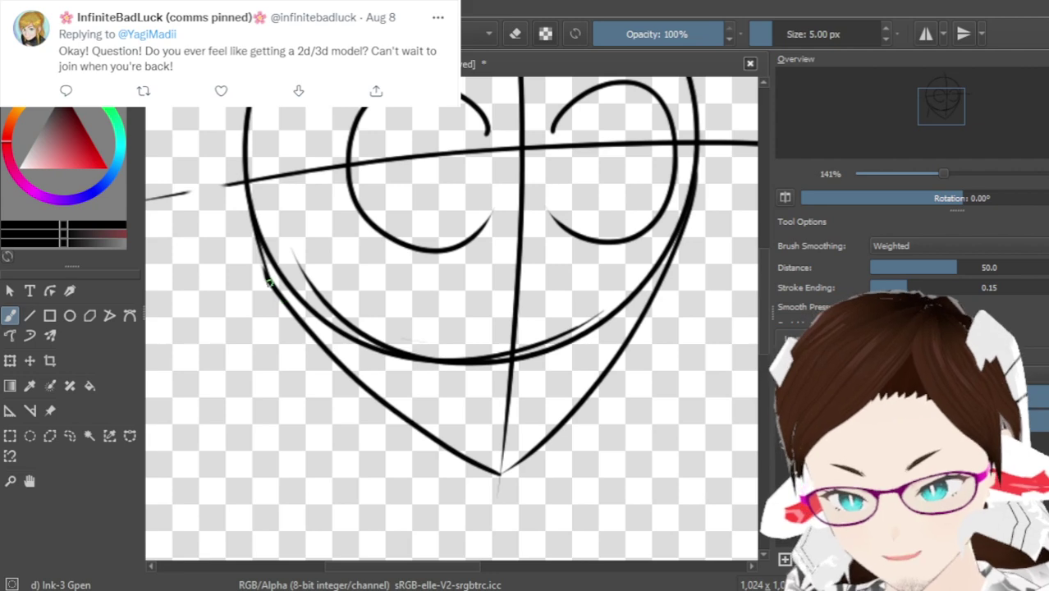
drag(280, 297, 235, 501)
scroll(463, 322, down, 3)
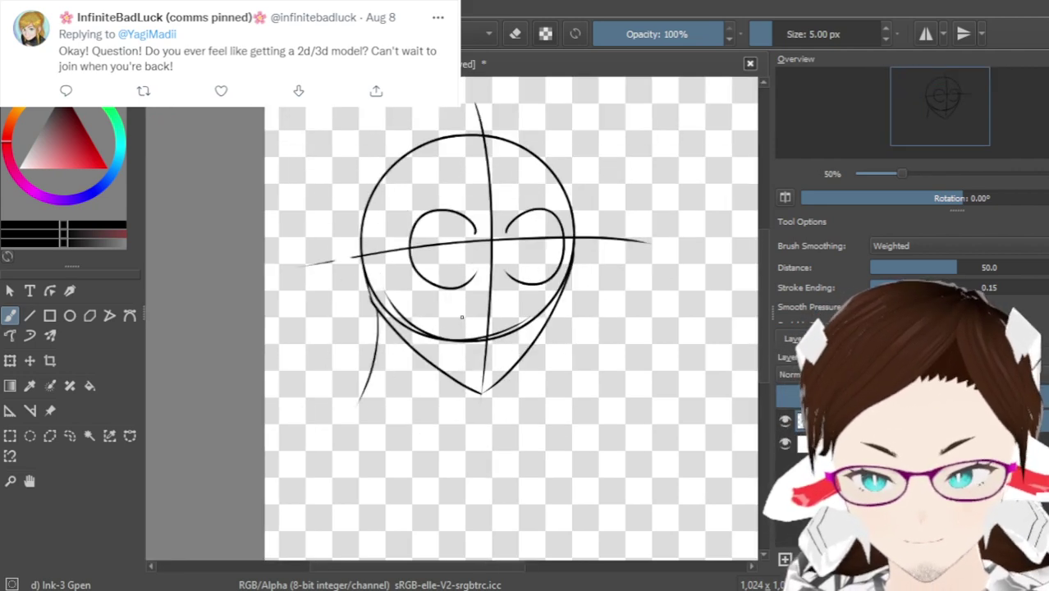
scroll(461, 317, up, 2)
key(ctrl+z)
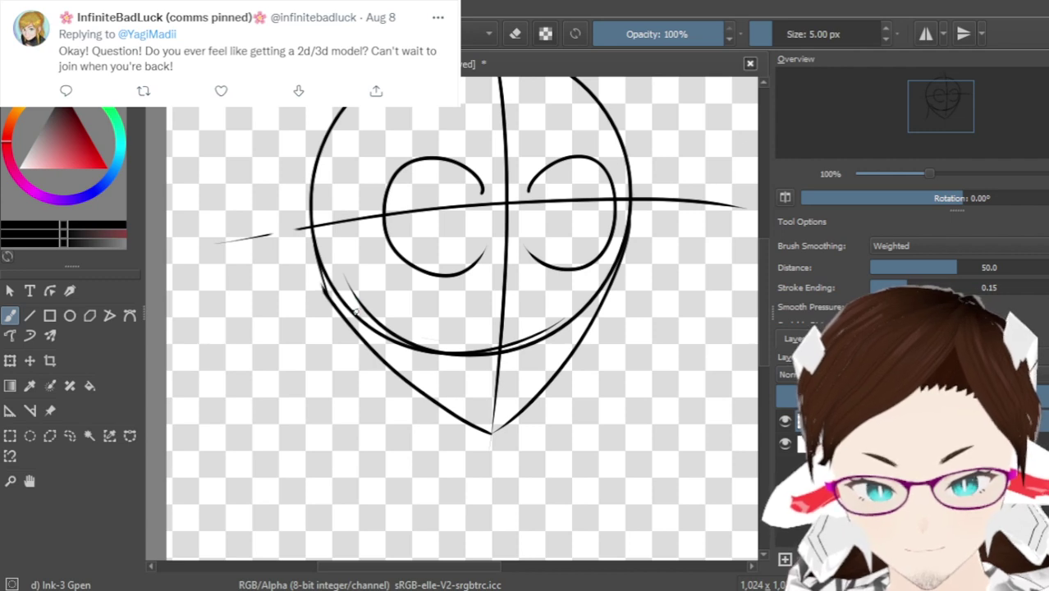
Undo the left jaw line, the left cheek line and the erasing beside them, keeping the right jaw line
key(ctrl+z)
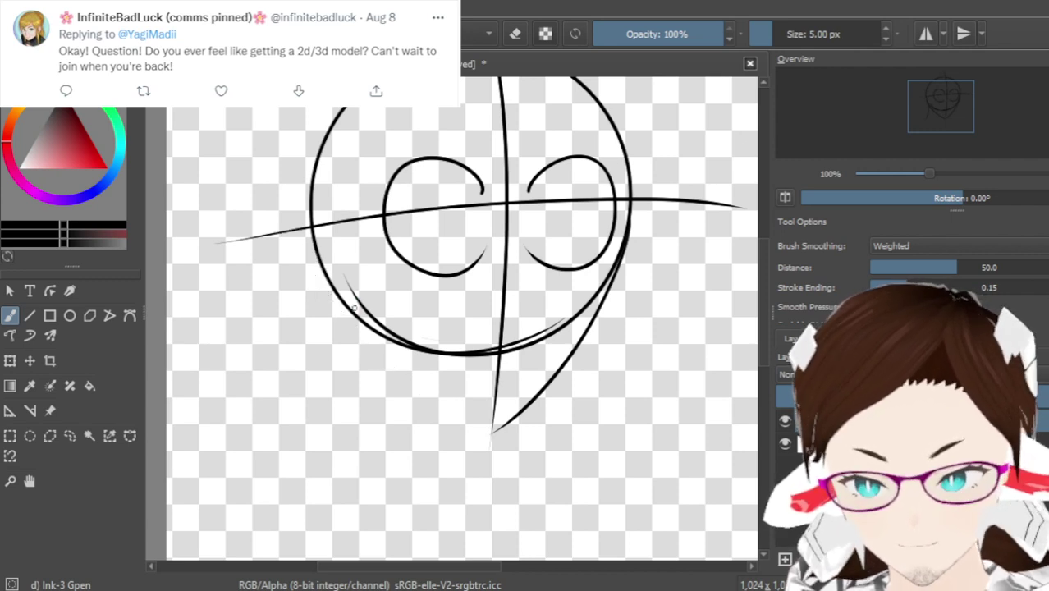
key(ctrl+z)
key(ctrl+shift+z)
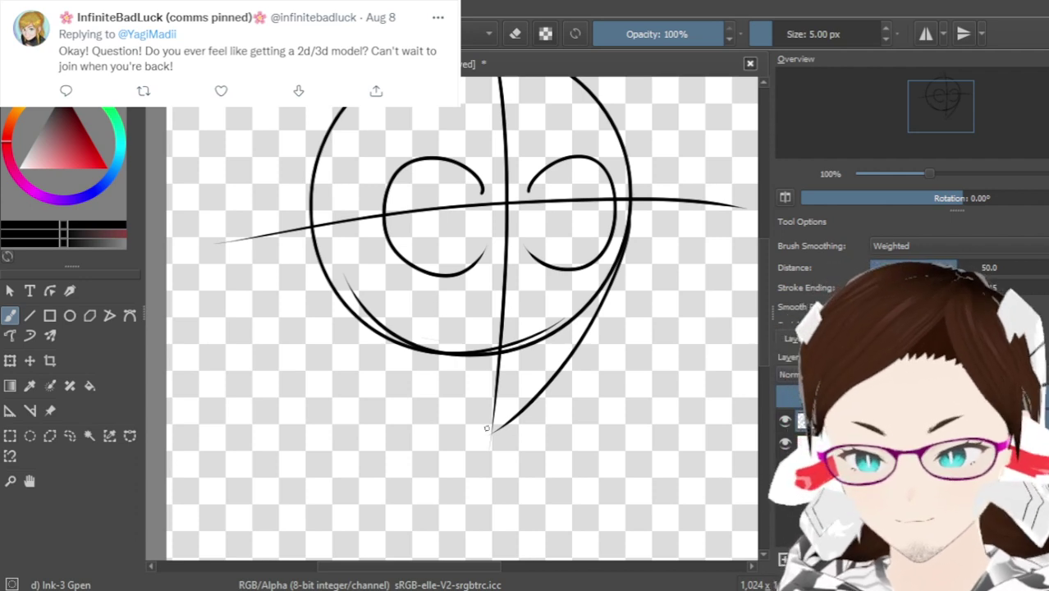
Try new left jaw strokes from the chin point up toward the head circle, undoing each one
drag(490, 432, 321, 287)
key(ctrl+z)
drag(493, 435, 330, 322)
key(ctrl+z)
mouse_move(491, 440)
mouse_down()
mouse_move(346, 291)
mouse_move(324, 255)
mouse_up()
key(ctrl+z)
drag(491, 437, 329, 349)
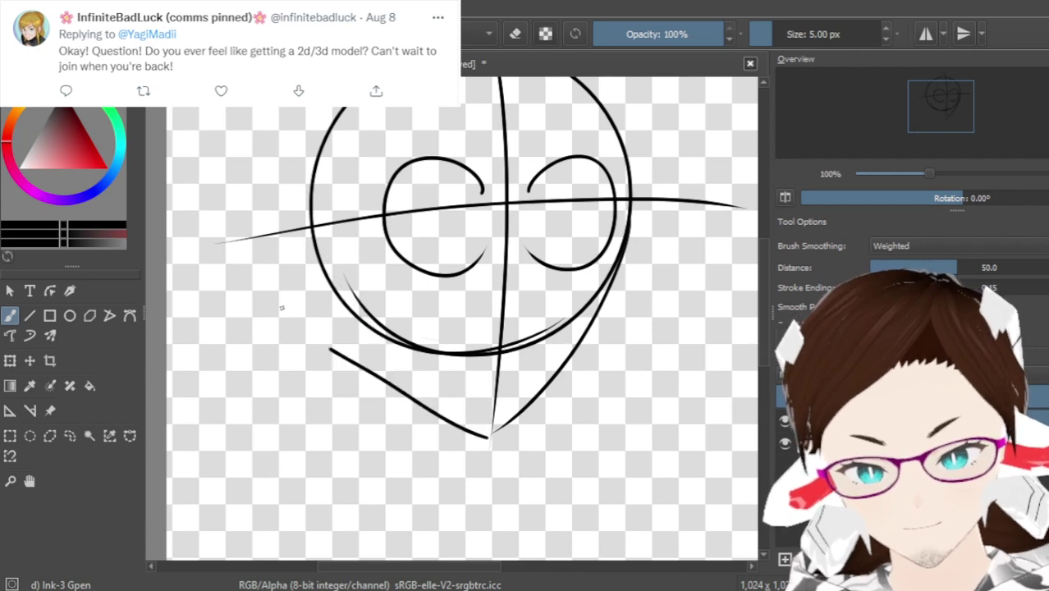
key(ctrl+z)
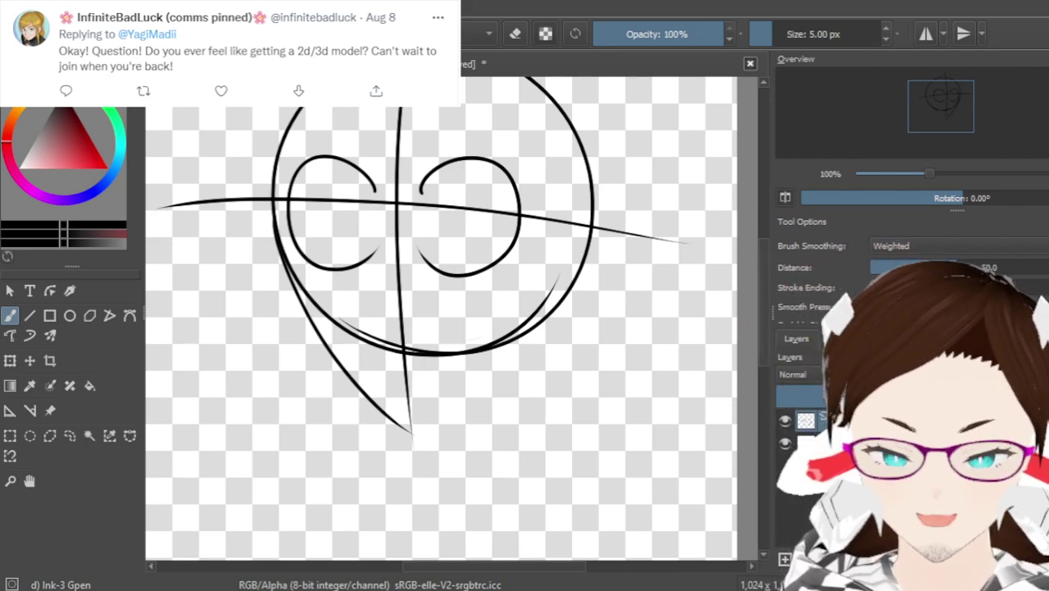
Undo the remaining right jaw line while checking the head in the mirrored view
scroll(761, 263, up, 3)
scroll(762, 243, down, 3)
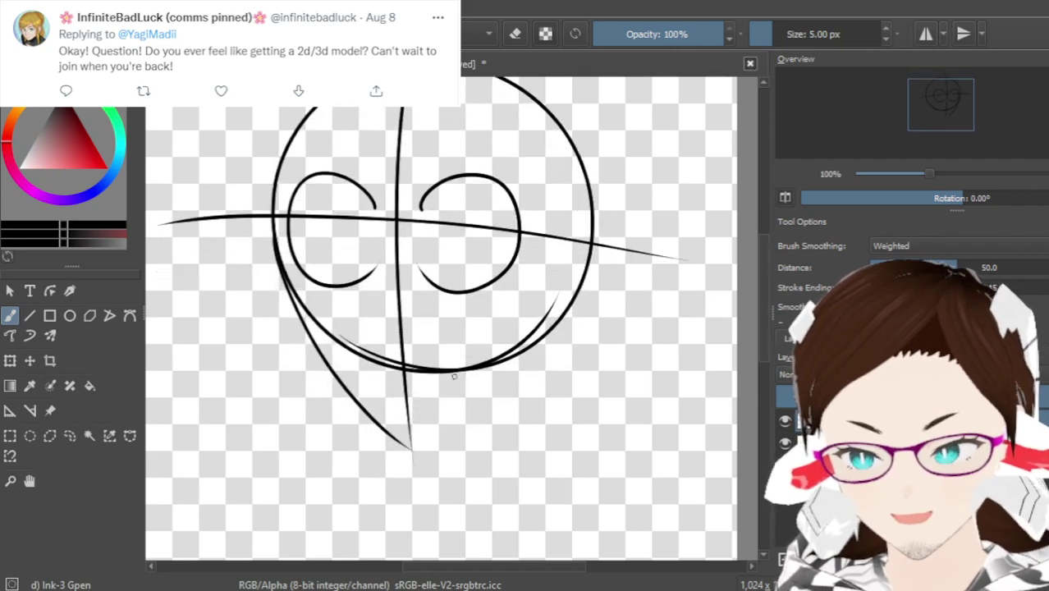
key(ctrl+z)
key(ctrl+shift+z)
key(ctrl+z)
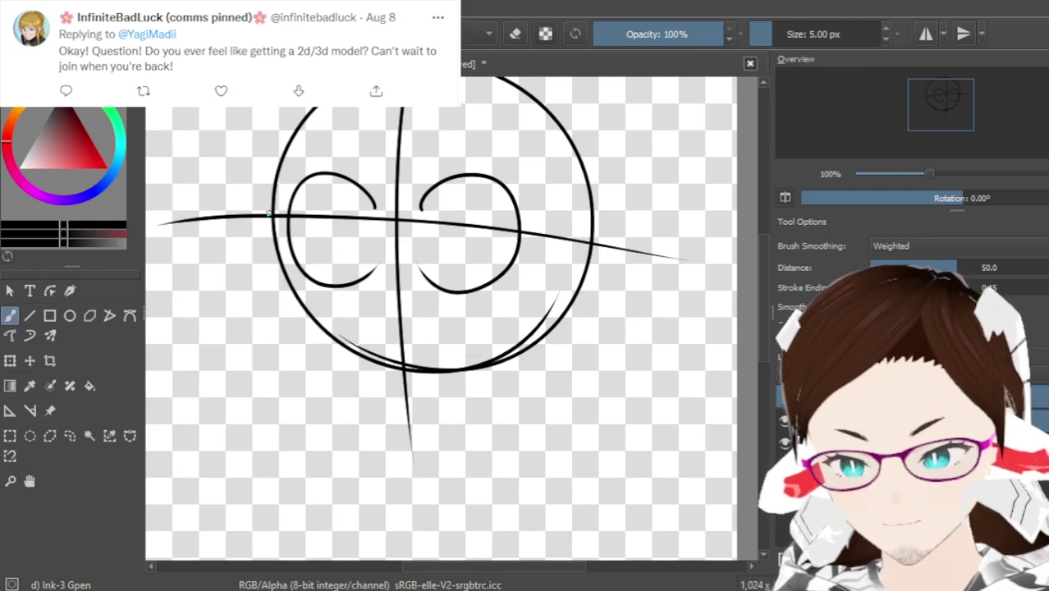
key(minus)
key(minus)
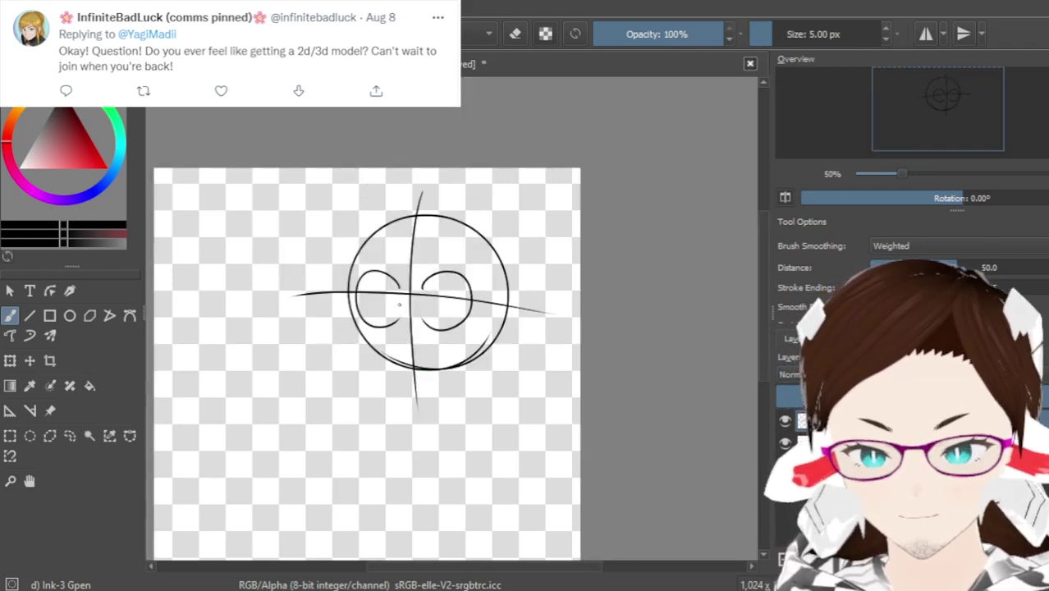
key(plus)
key(plus)
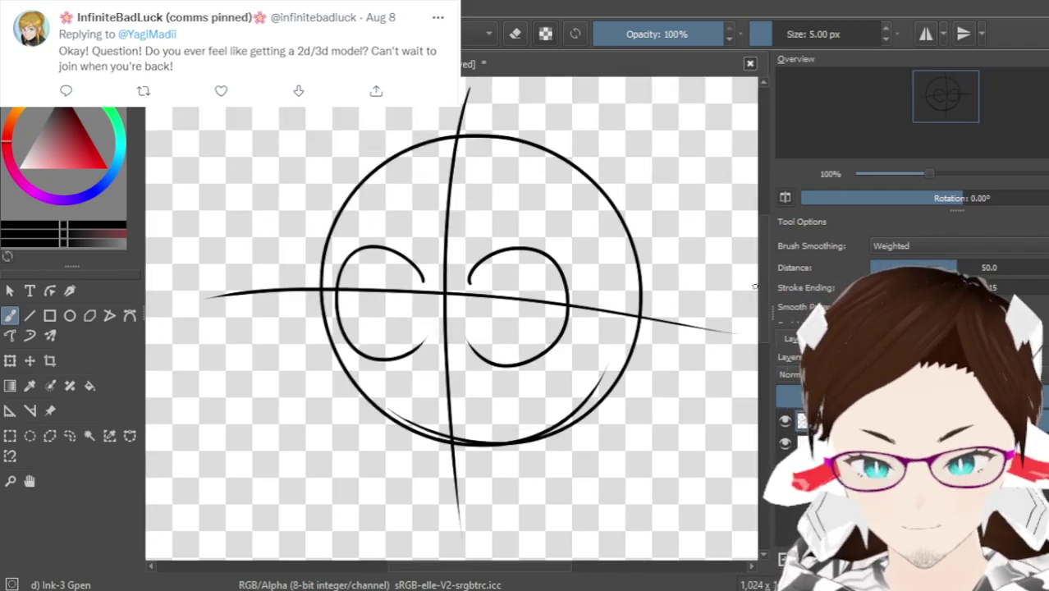
Undo the eye outlines, both guide lines and the head circle until the canvas is empty
scroll(761, 288, down, 2)
key(ctrl+z)
key(ctrl+z)
key(ctrl+z)
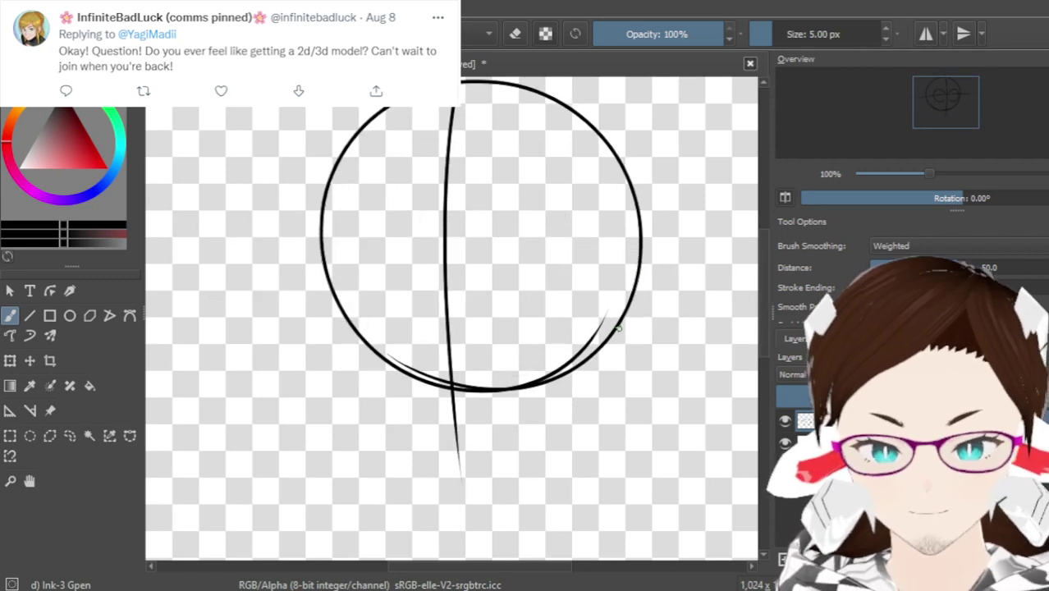
key(ctrl+z)
key(ctrl+z)
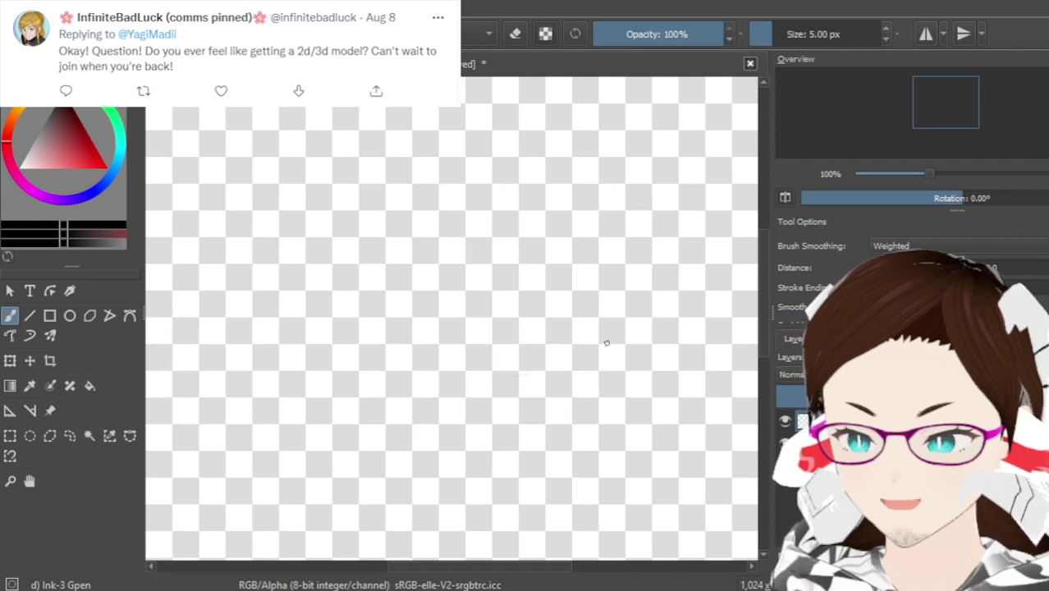
Draw a new, smaller head circle near the canvas's upper-left corner, redoing the stroke until it closes
key(minus)
key(minus)
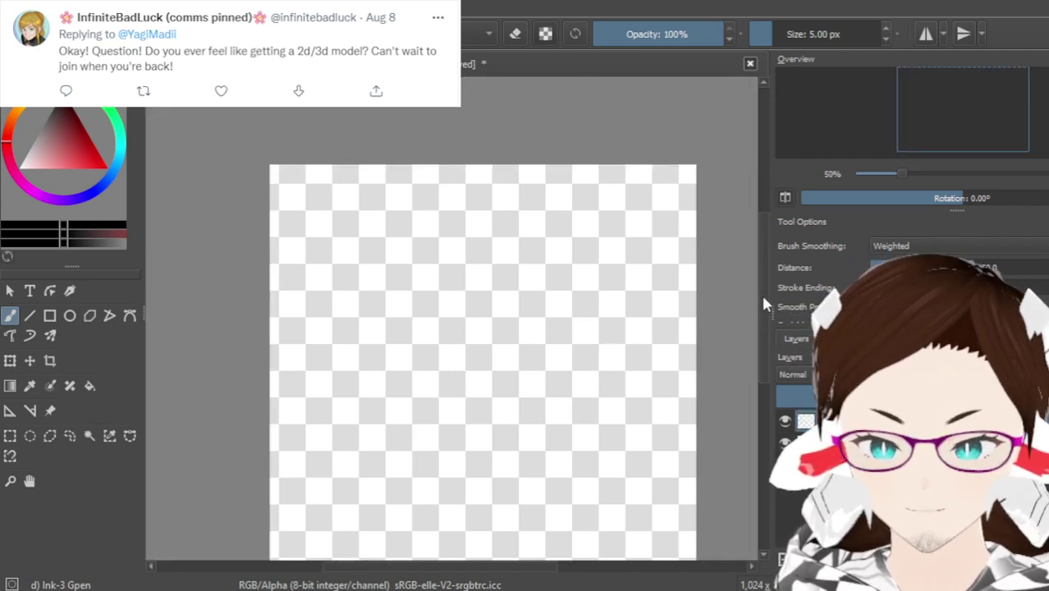
scroll(759, 304, down, 2)
drag(417, 570, 430, 570)
drag(764, 284, 764, 269)
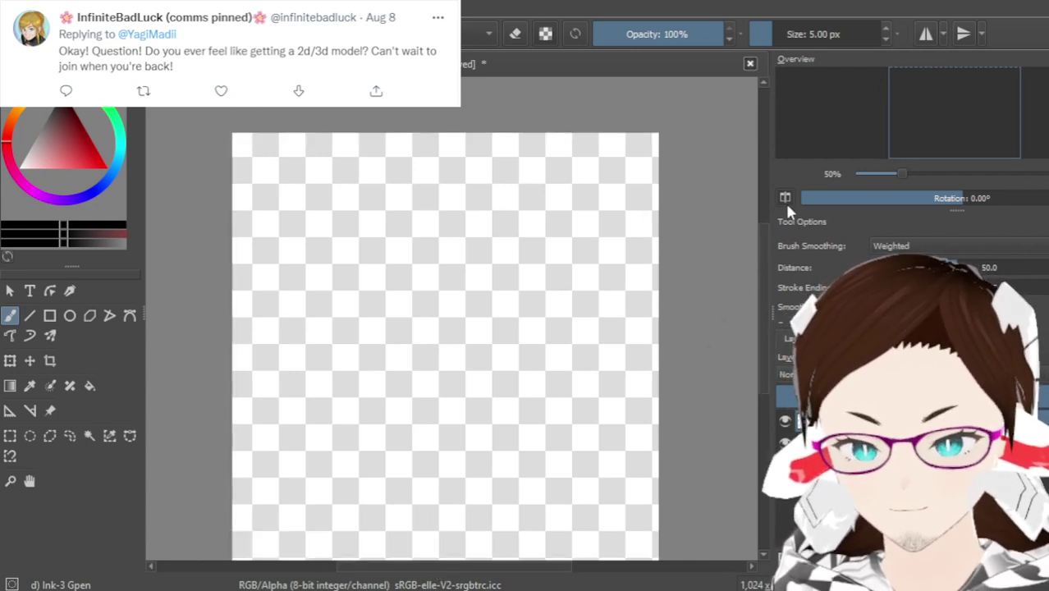
scroll(262, 165, up, 3)
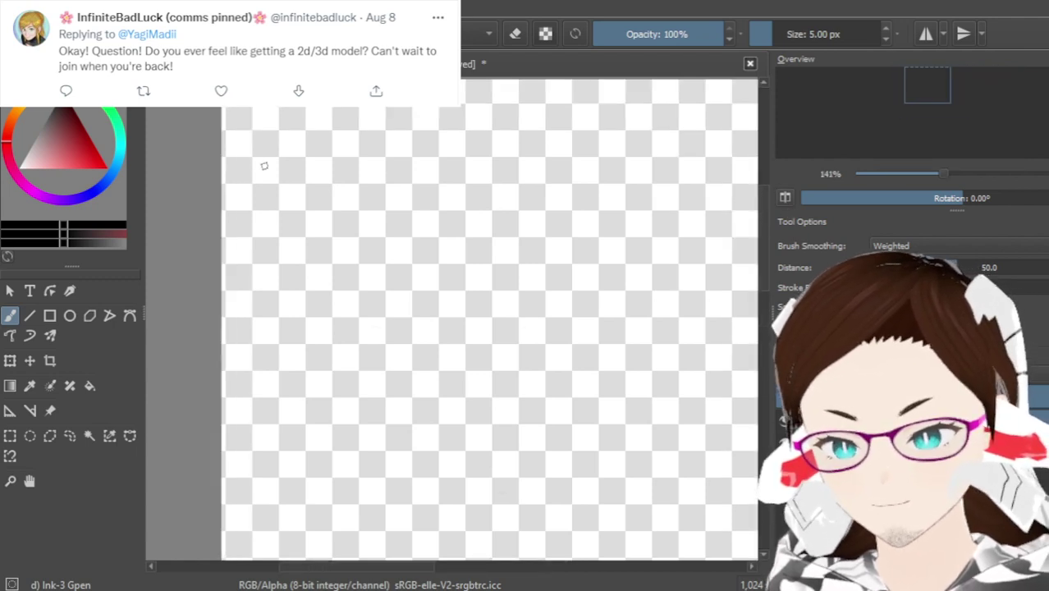
scroll(262, 165, up, 1)
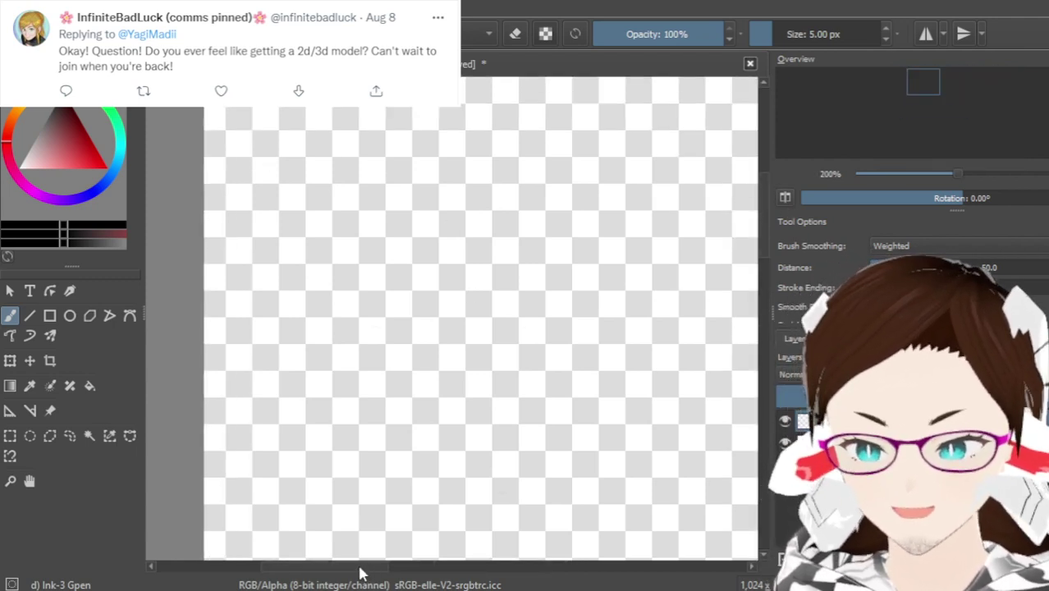
drag(360, 567, 371, 567)
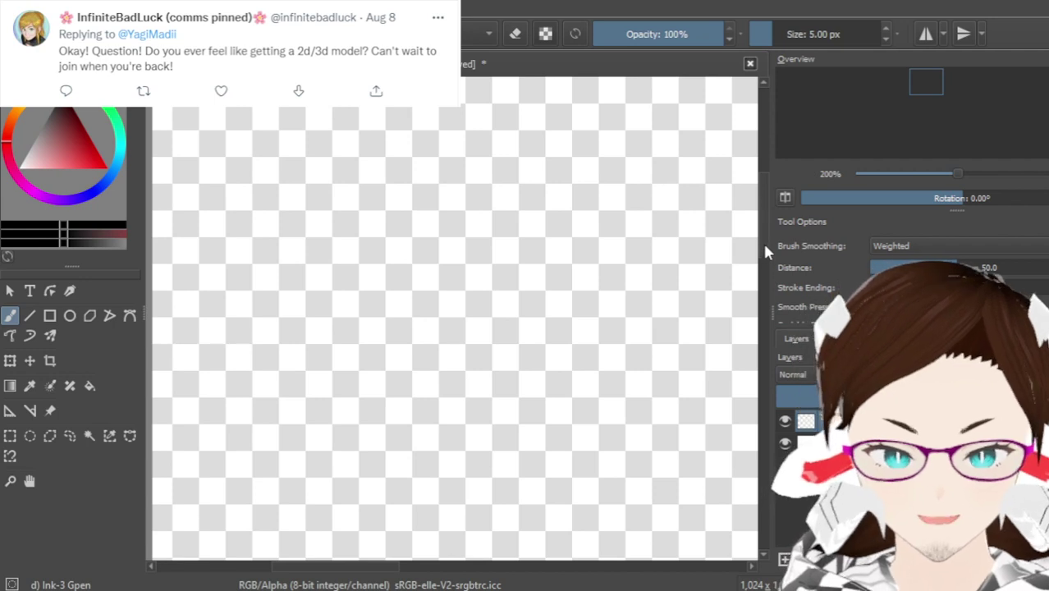
drag(762, 242, 761, 225)
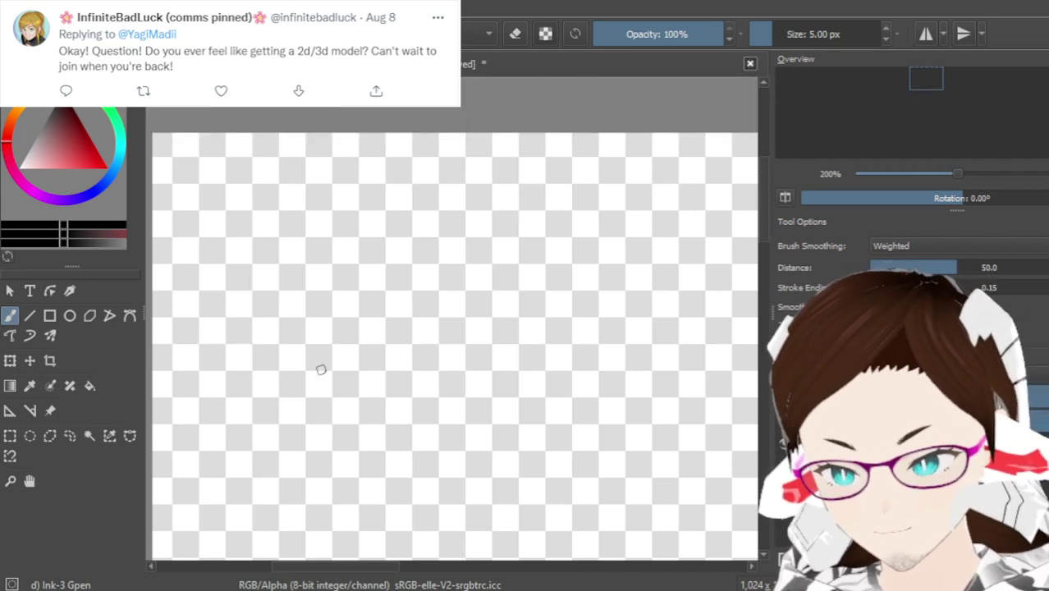
mouse_move(361, 423)
mouse_down()
mouse_move(475, 358)
mouse_move(353, 443)
mouse_up()
key(ctrl+z)
scroll(344, 228, up, 1)
mouse_move(457, 454)
mouse_down()
mouse_move(307, 443)
mouse_move(271, 403)
mouse_up()
key(ctrl+z)
mouse_move(602, 316)
mouse_down()
mouse_move(579, 417)
mouse_move(601, 402)
mouse_move(373, 435)
mouse_up()
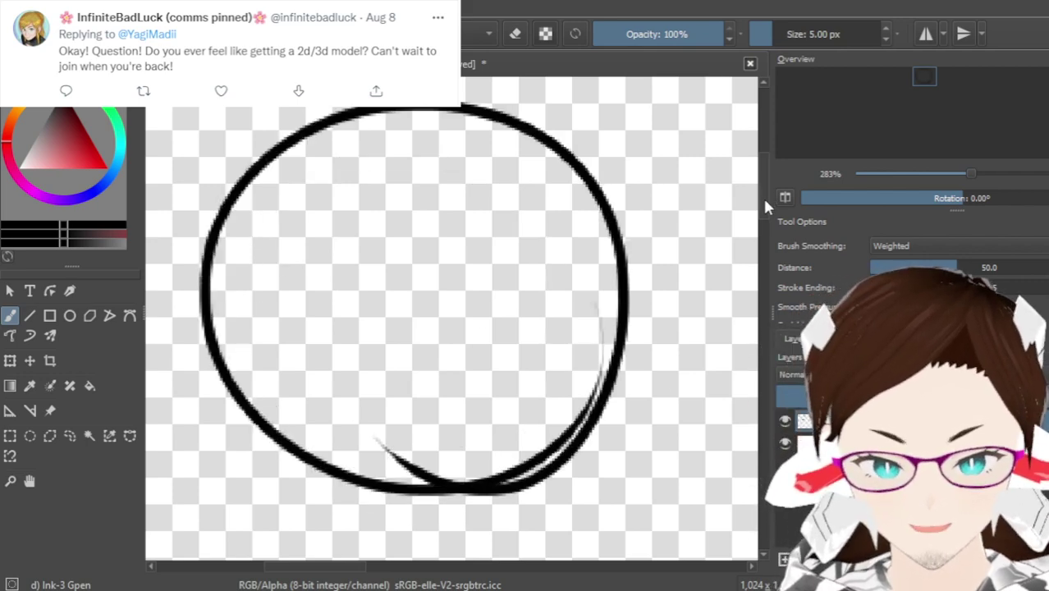
scroll(764, 197, down, 2)
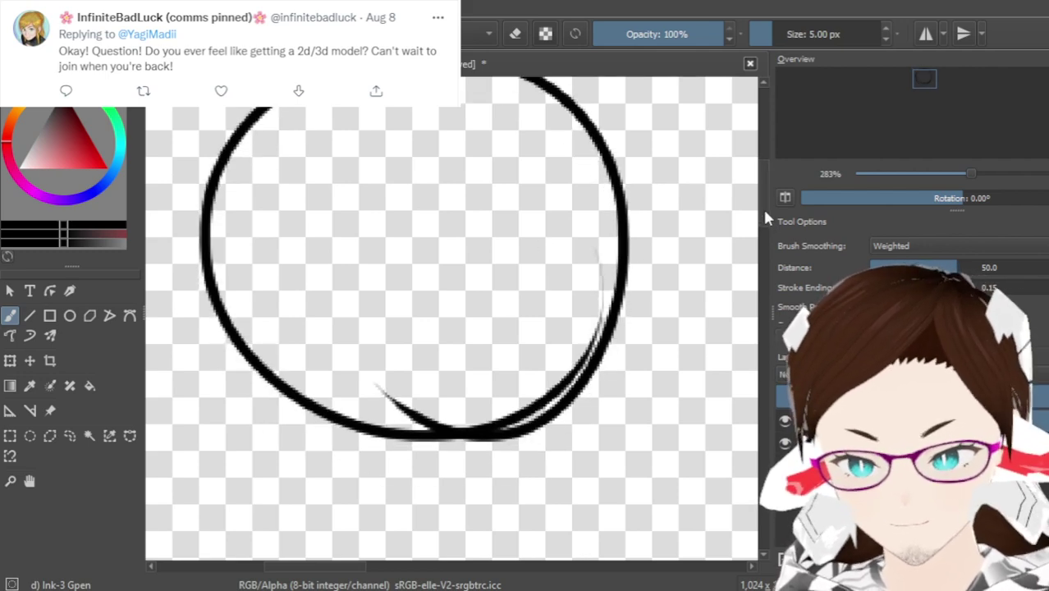
scroll(762, 207, up, 2)
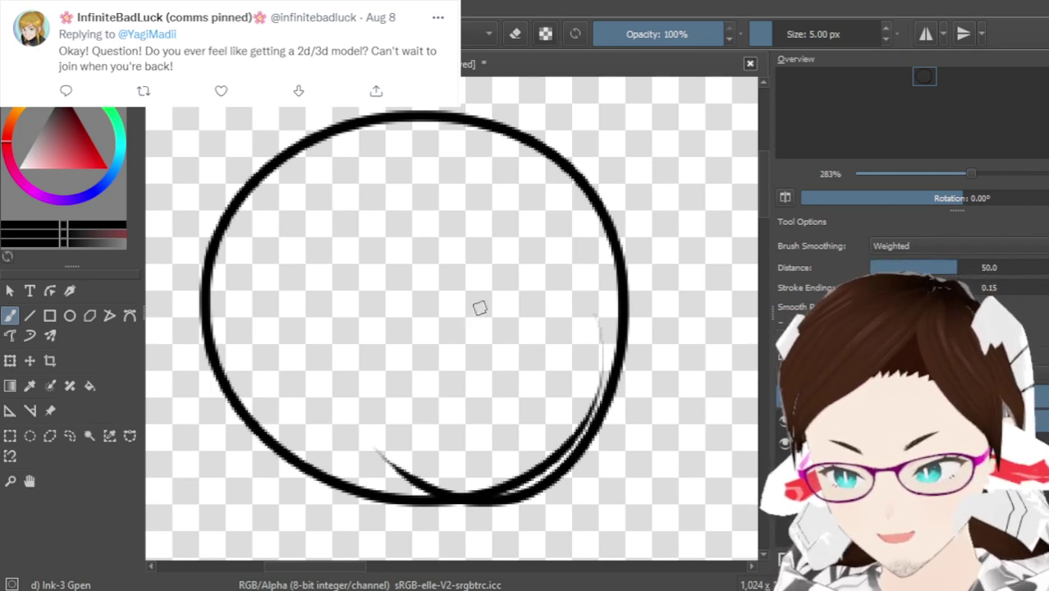
Draw the right eye's open outline inside the head circle, and try strokes for the left eye, undoing them
mouse_move(454, 292)
mouse_down()
mouse_move(544, 370)
mouse_move(490, 371)
mouse_up()
drag(375, 279, 367, 380)
key(ctrl+z)
drag(382, 291, 390, 364)
key(ctrl+z)
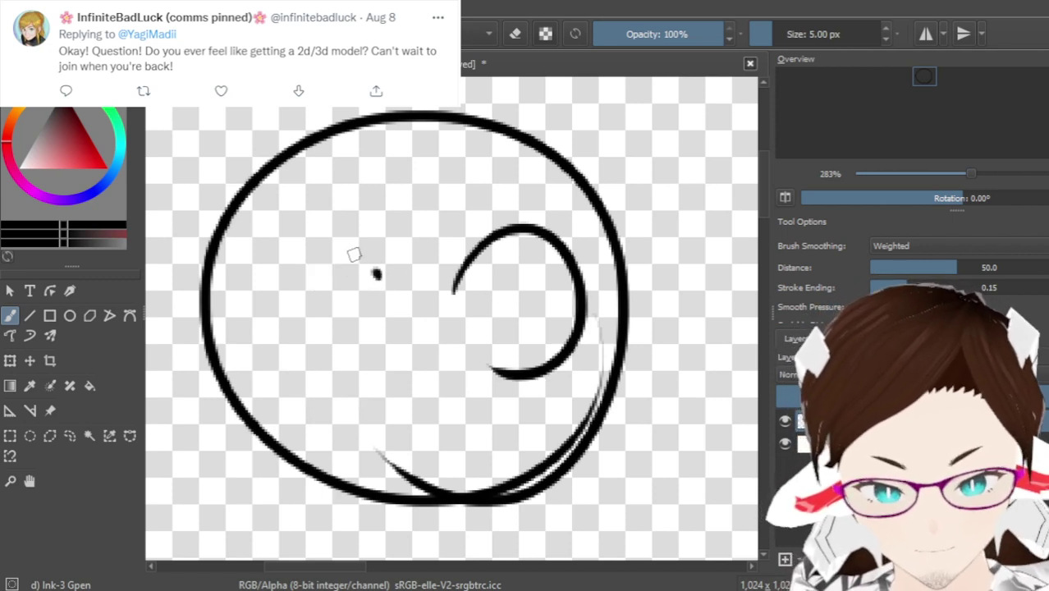
drag(376, 273, 384, 402)
key(ctrl+z)
drag(398, 297, 401, 423)
key(ctrl+z)
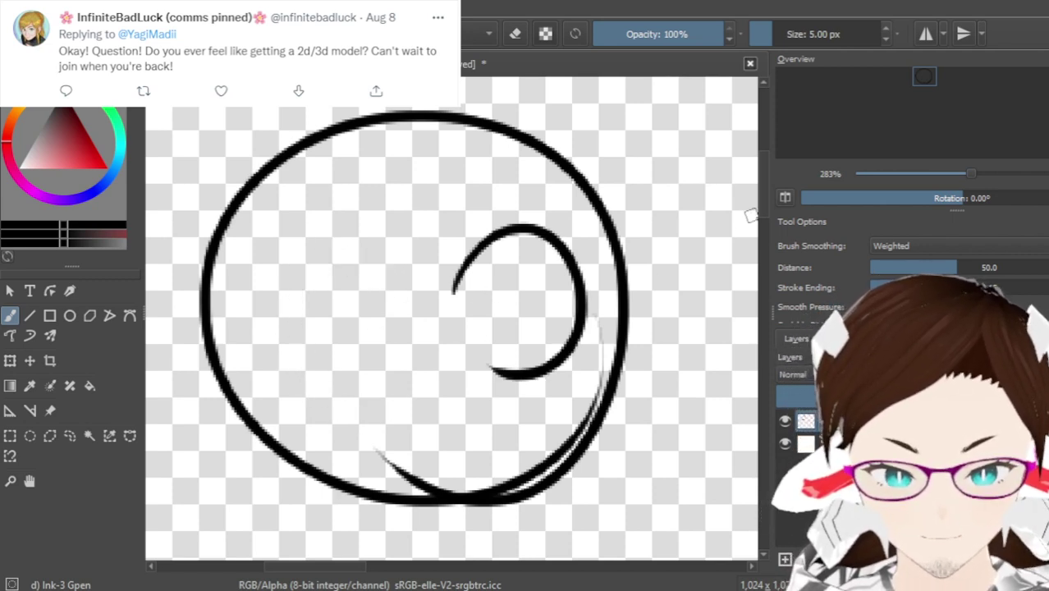
Draw the left eye's open outline in the mirrored view and add a small pupil to each eye
key(m)
mouse_move(513, 291)
mouse_down()
mouse_move(544, 370)
mouse_move(491, 379)
mouse_move(566, 367)
mouse_move(491, 382)
mouse_move(504, 274)
mouse_move(499, 379)
mouse_up()
key(ctrl+z)
key(ctrl+z)
mouse_move(409, 314)
mouse_down()
mouse_move(396, 273)
mouse_move(401, 327)
mouse_move(415, 289)
mouse_up()
mouse_move(554, 341)
mouse_down()
mouse_move(529, 349)
mouse_move(548, 321)
mouse_up()
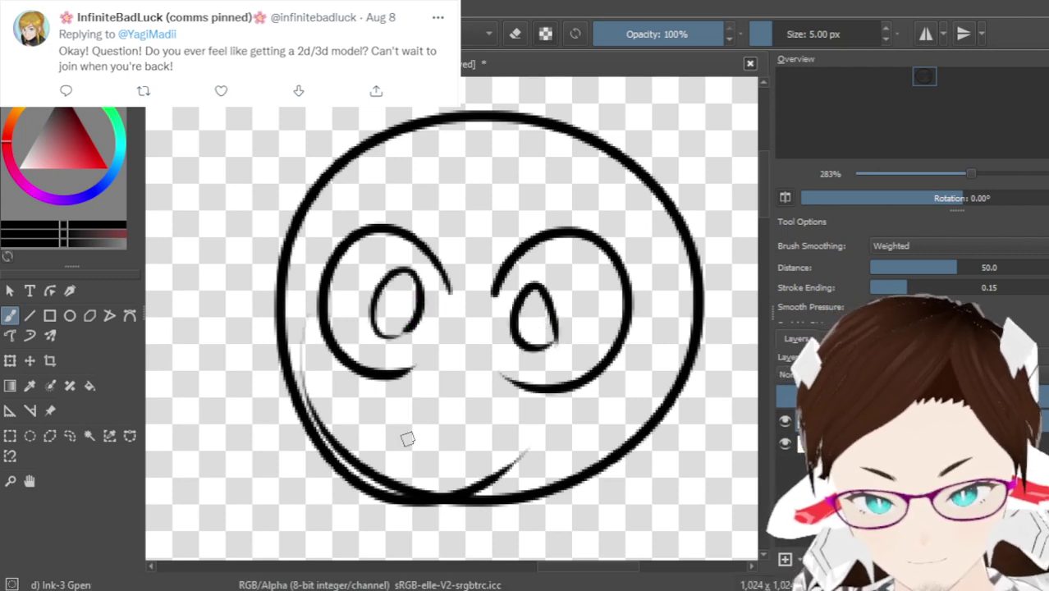
Try a curved, heart-like mouth shape below the eyes, then undo its strokes
mouse_move(418, 449)
mouse_down()
mouse_move(410, 417)
mouse_move(464, 418)
mouse_up()
key(ctrl+z)
mouse_move(429, 448)
mouse_down()
mouse_move(399, 429)
mouse_move(499, 391)
mouse_move(449, 460)
mouse_up()
key(ctrl+z)
mouse_move(452, 411)
mouse_down()
mouse_move(491, 393)
mouse_move(469, 437)
mouse_up()
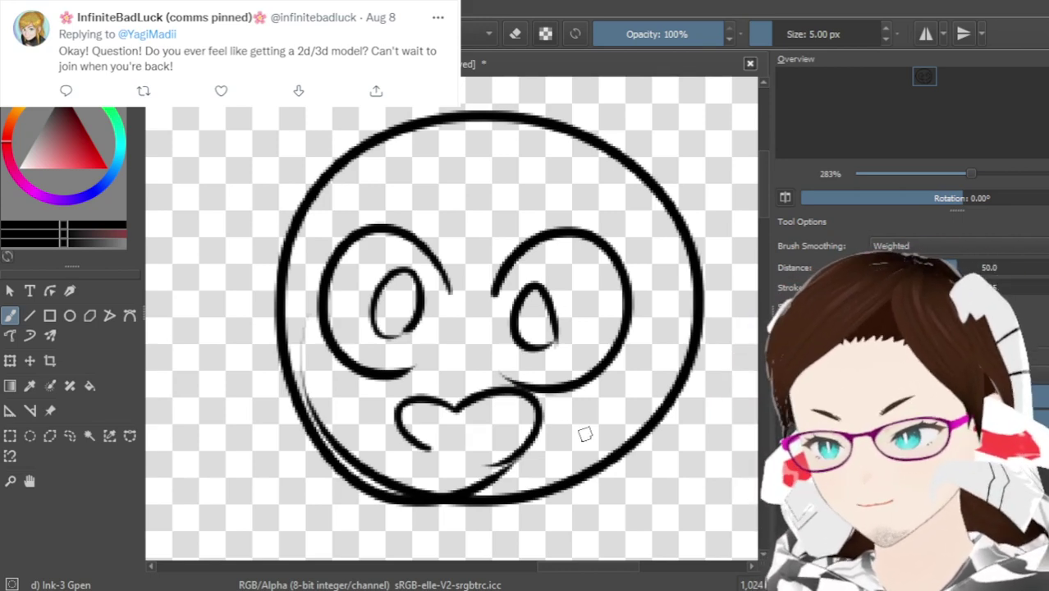
key(ctrl+z)
key(ctrl+z)
key(ctrl+z)
Try redrawing the left eye's pupil in the mirrored view, undoing each attempt
mouse_move(547, 329)
mouse_down()
mouse_move(514, 313)
mouse_move(546, 324)
mouse_up()
key(ctrl+z)
key(ctrl+z)
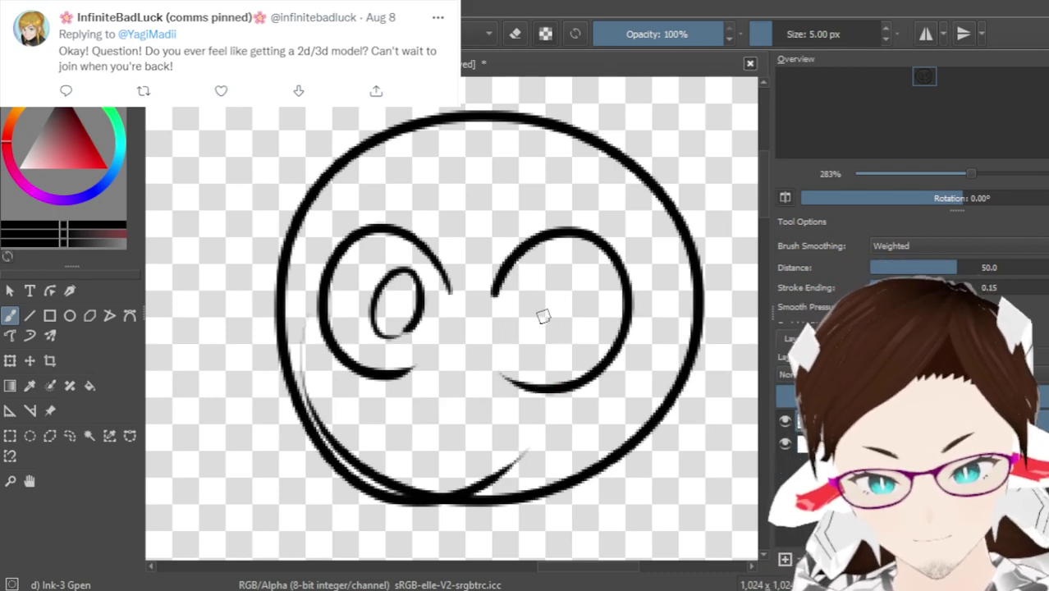
drag(550, 306, 548, 333)
key(ctrl+z)
mouse_move(546, 283)
mouse_down()
mouse_move(529, 316)
mouse_move(554, 296)
mouse_move(562, 337)
mouse_move(548, 328)
mouse_up()
key(ctrl+z)
key(ctrl+z)
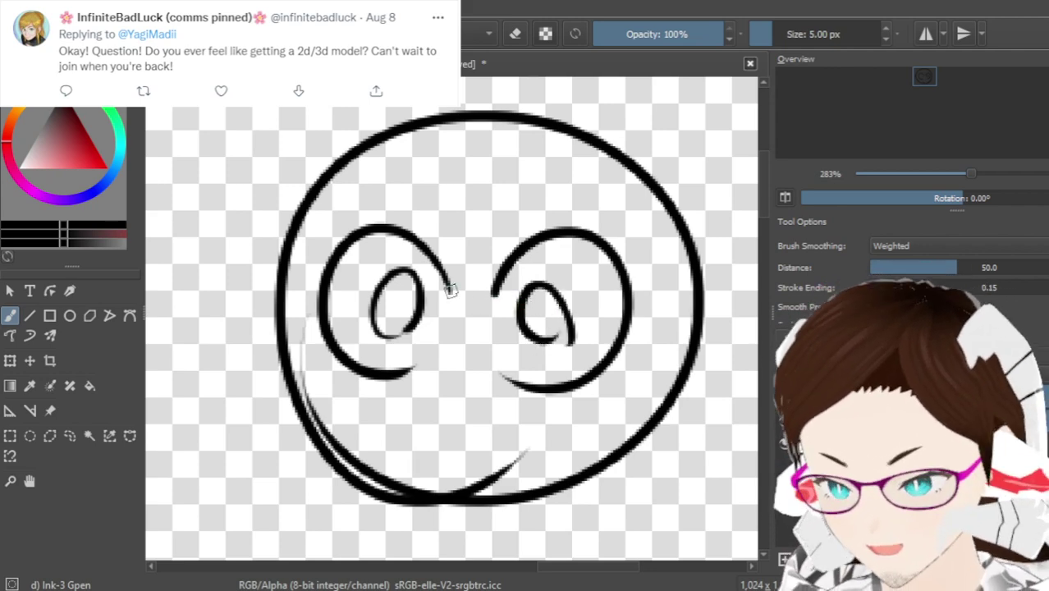
key(ctrl+z)
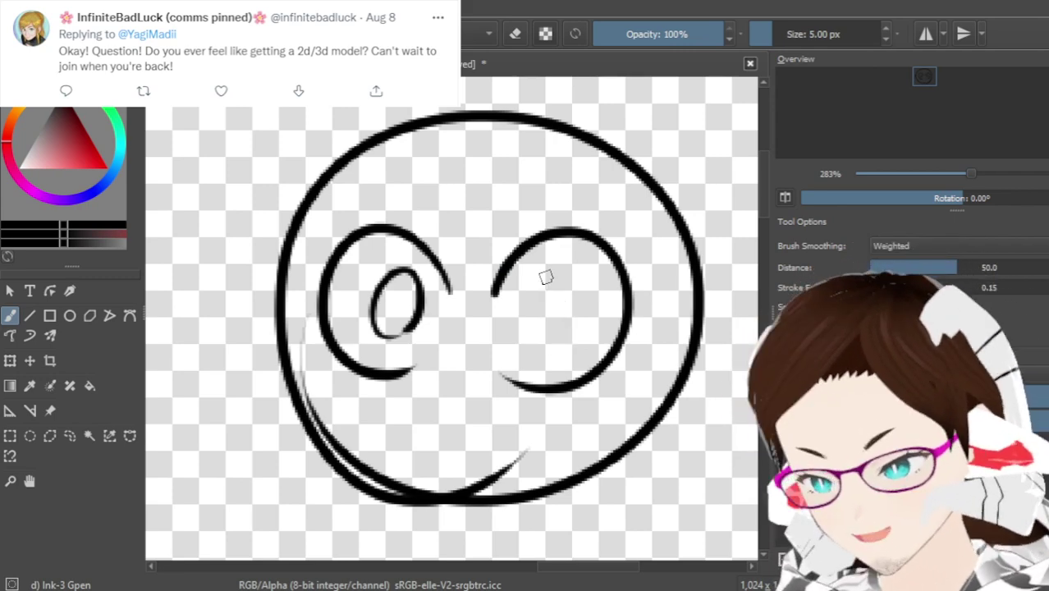
Flip the view back and replace the pupils with narrow slanted ovals in both eyes, redoing the right one until it matches
key(m)
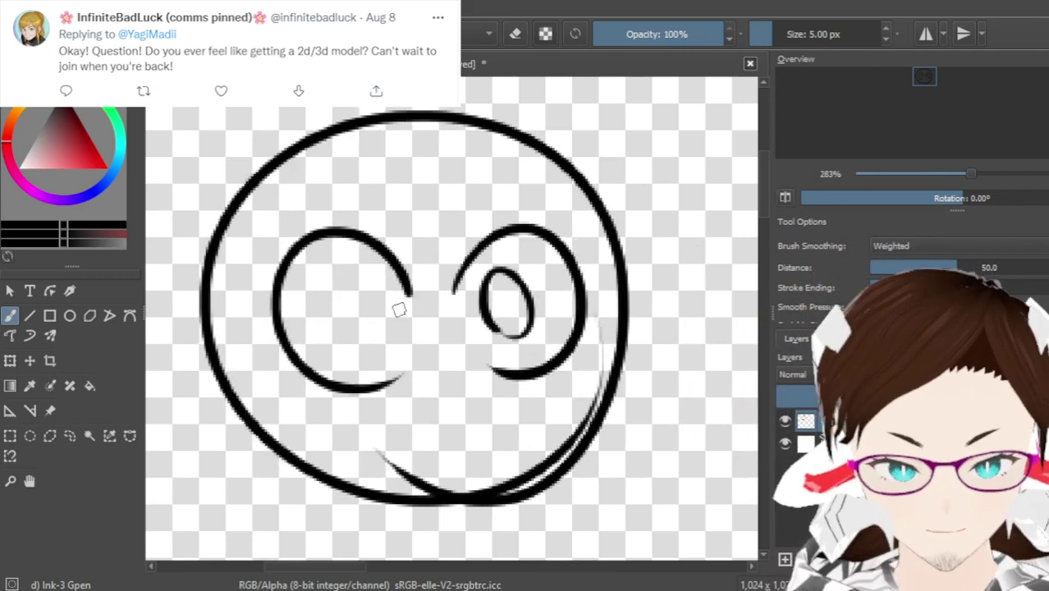
key(ctrl+z)
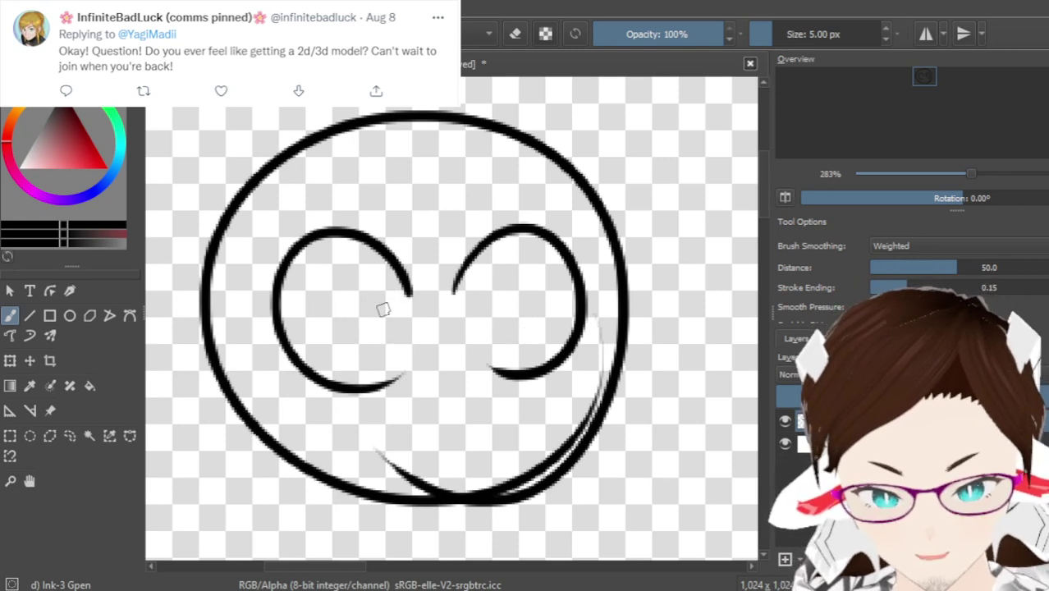
drag(393, 330, 392, 303)
mouse_move(498, 330)
mouse_down()
mouse_move(509, 333)
mouse_move(502, 300)
mouse_move(526, 330)
mouse_up()
key(ctrl+z)
key(ctrl+z)
drag(532, 285, 542, 329)
key(ctrl+z)
key(ctrl+z)
key(ctrl+z)
drag(542, 283, 539, 321)
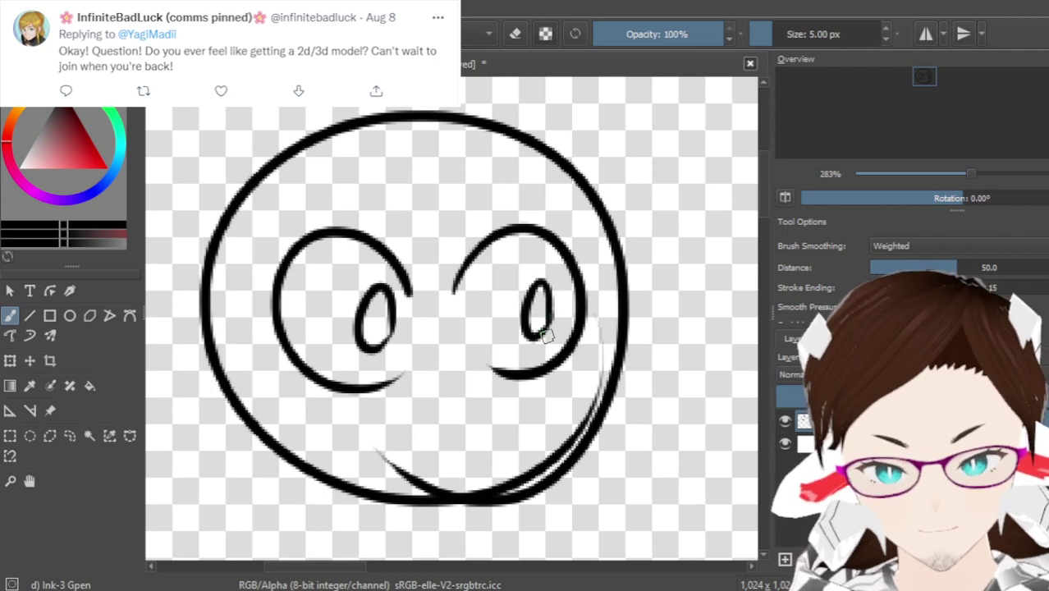
key(ctrl+z)
drag(543, 285, 542, 320)
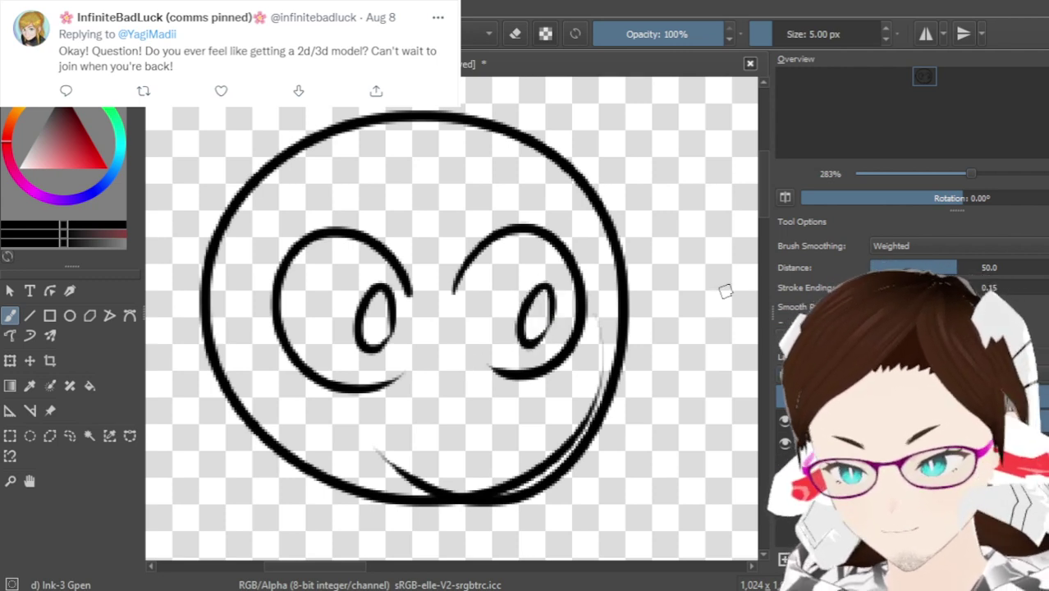
Try drawing arched eyebrows above both eyes, undoing the strokes
scroll(764, 214, down, 2)
scroll(763, 207, up, 4)
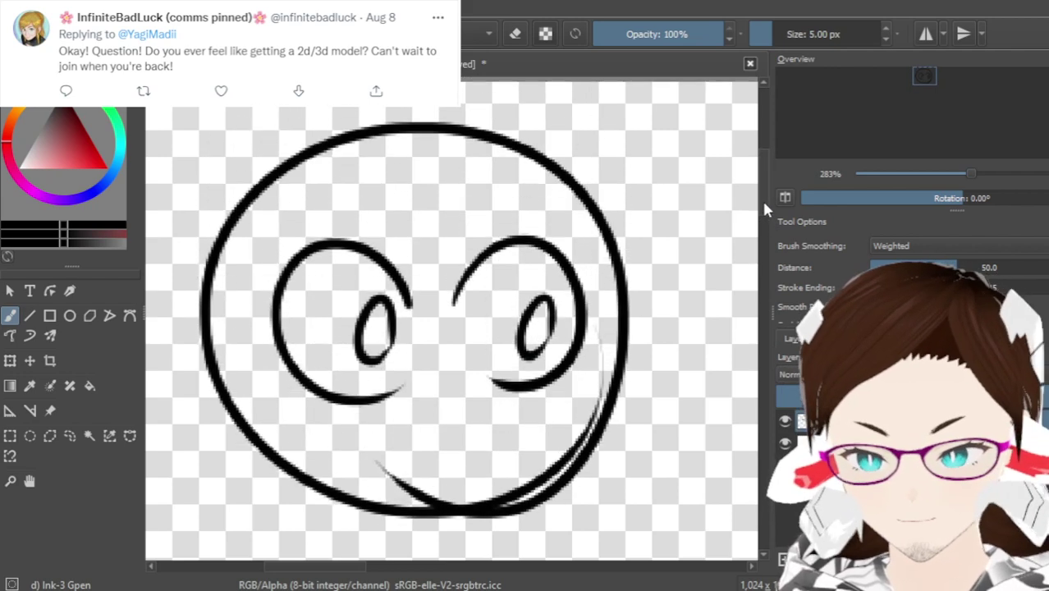
drag(460, 243, 532, 237)
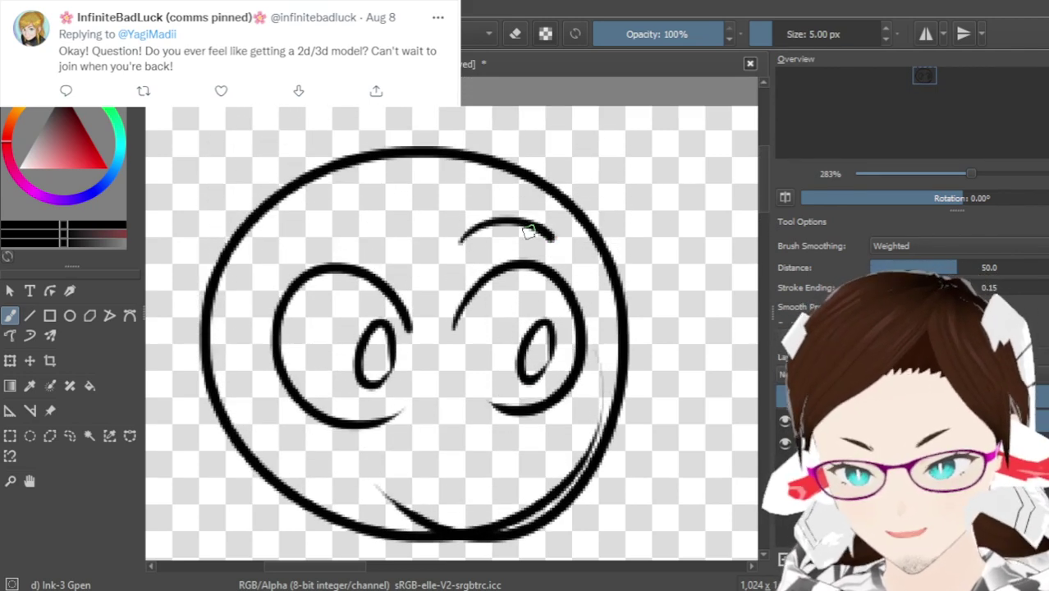
drag(288, 246, 403, 243)
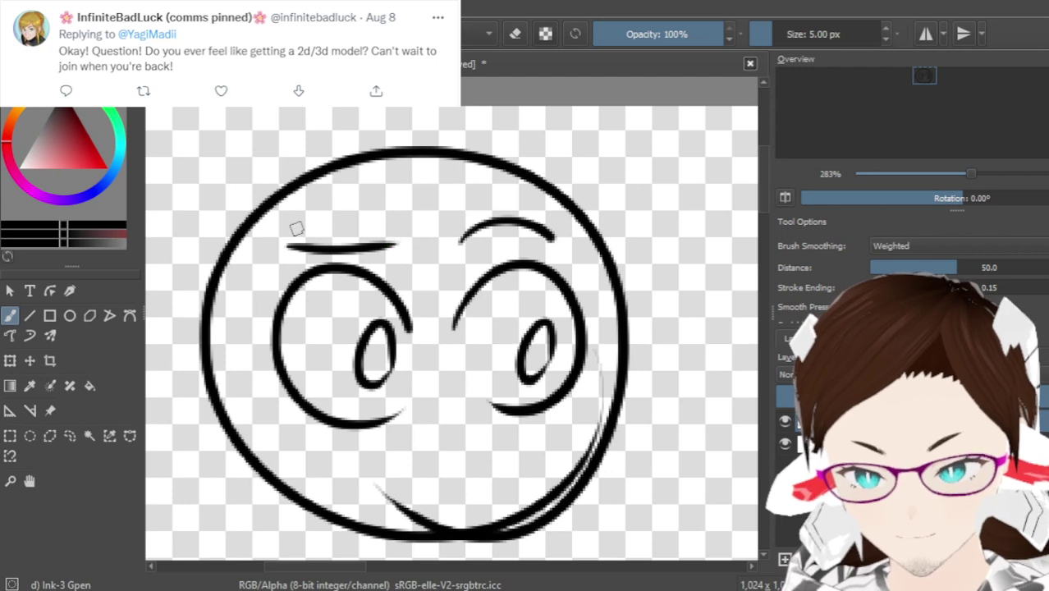
key(ctrl+z)
drag(288, 239, 386, 232)
key(ctrl+z)
key(ctrl+z)
drag(287, 240, 369, 234)
drag(462, 239, 542, 236)
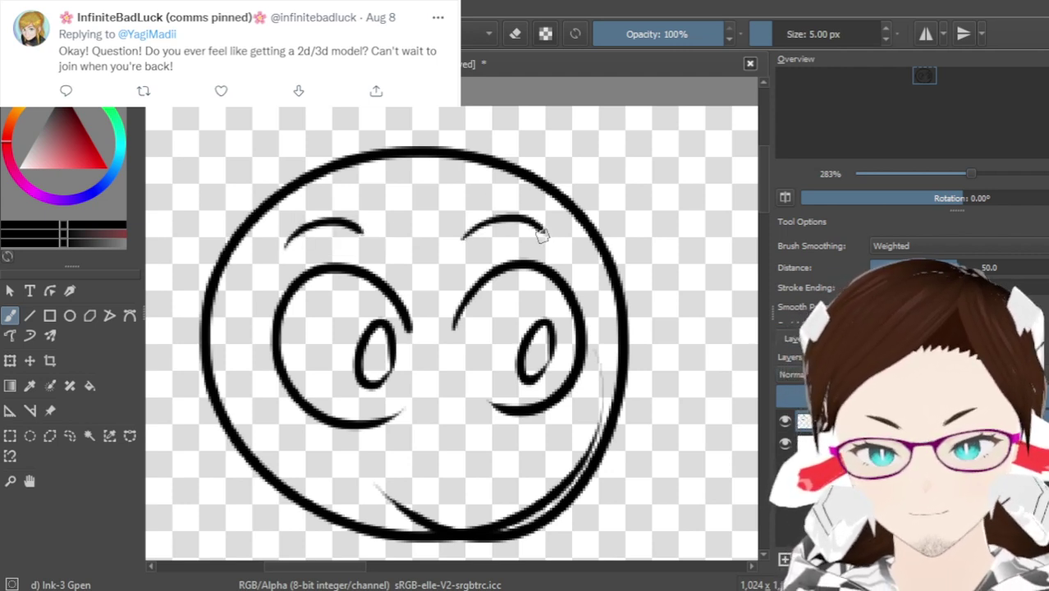
key(ctrl+z)
key(ctrl+z)
Undo the slanted pupils and draw narrow upright oval pupils in both eyes
scroll(763, 192, down, 3)
key(ctrl+z)
key(ctrl+z)
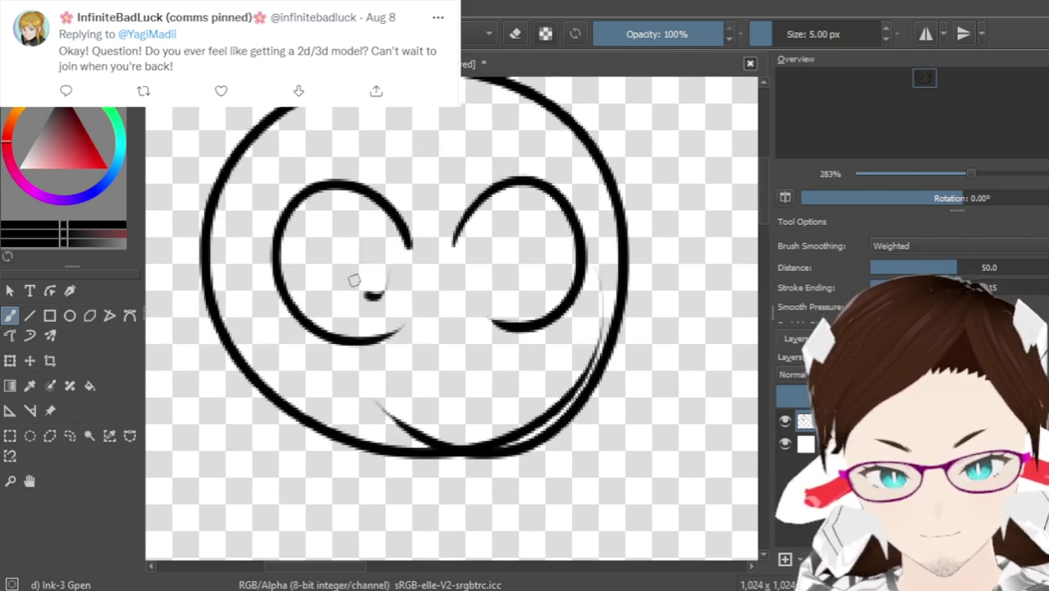
drag(376, 227, 382, 236)
drag(512, 257, 502, 218)
key(ctrl+z)
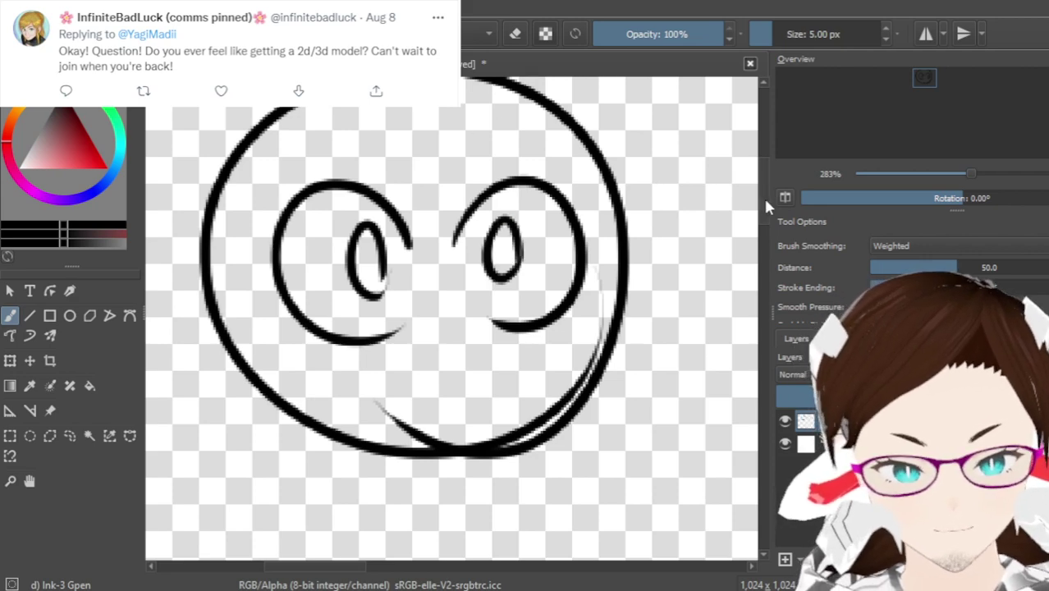
Redo the right eye's pupil as a thinner upright oval
scroll(763, 196, up, 1)
key(ctrl+z)
mouse_move(514, 299)
mouse_down()
mouse_move(511, 261)
mouse_move(498, 269)
mouse_up()
key(ctrl+z)
key(ctrl+z)
Try arched brow strokes above the right and left eyes, then undo them
mouse_move(452, 163)
mouse_down()
mouse_move(526, 152)
mouse_move(544, 176)
mouse_up()
key(ctrl+z)
drag(456, 156, 541, 175)
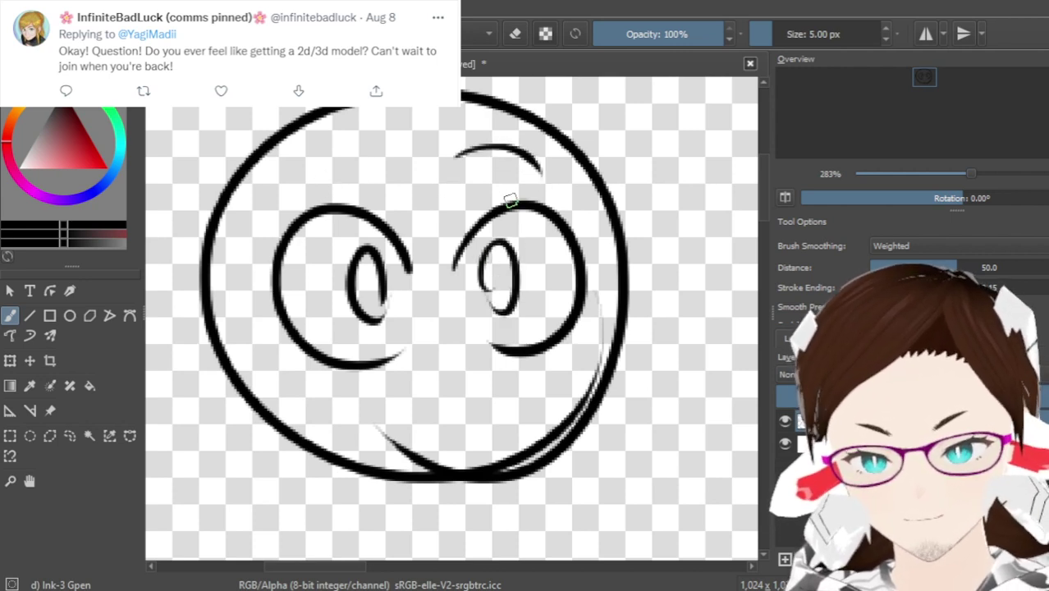
drag(286, 185, 368, 192)
key(ctrl+z)
drag(277, 192, 386, 190)
key(ctrl+z)
key(ctrl+z)
Try several narrow upright ovals for the right eye's pupil, undoing each attempt
key(ctrl+z)
mouse_move(497, 242)
mouse_down()
mouse_move(509, 318)
mouse_move(509, 287)
mouse_up()
key(ctrl+z)
drag(497, 242, 505, 288)
key(ctrl+z)
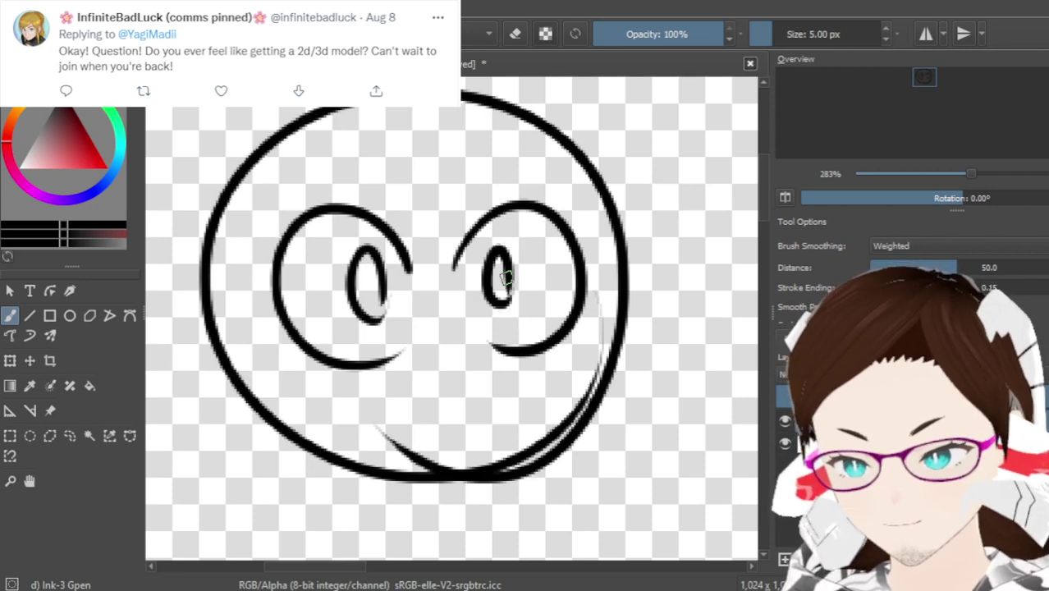
key(ctrl+z)
drag(505, 238, 526, 296)
key(ctrl+z)
mouse_move(501, 245)
mouse_down()
mouse_move(489, 280)
mouse_move(496, 268)
mouse_move(480, 258)
mouse_move(510, 280)
mouse_up()
key(ctrl+z)
key(ctrl+z)
key(ctrl+z)
key(ctrl+z)
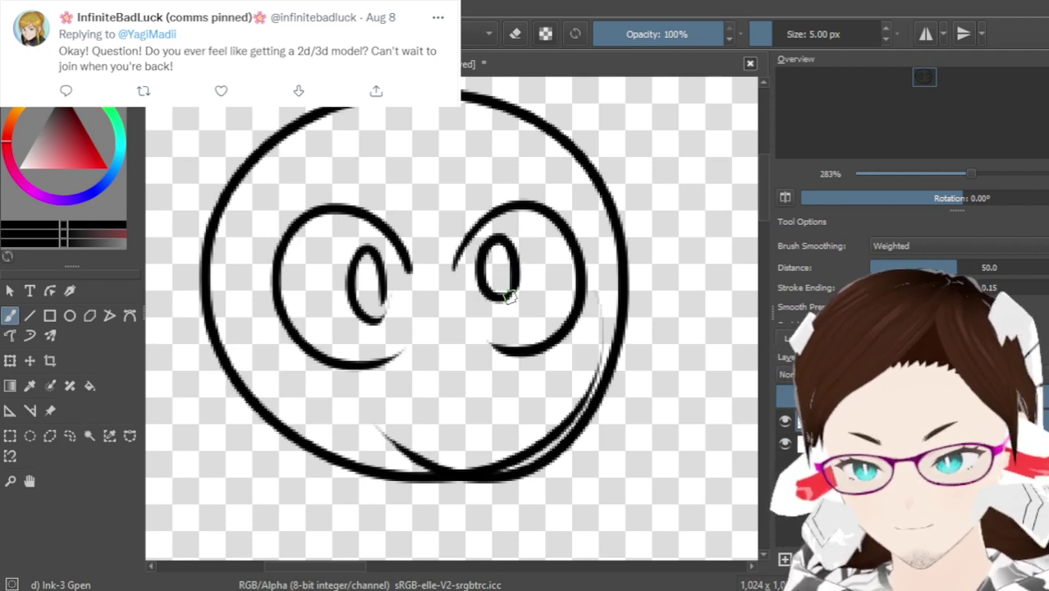
key(ctrl+z)
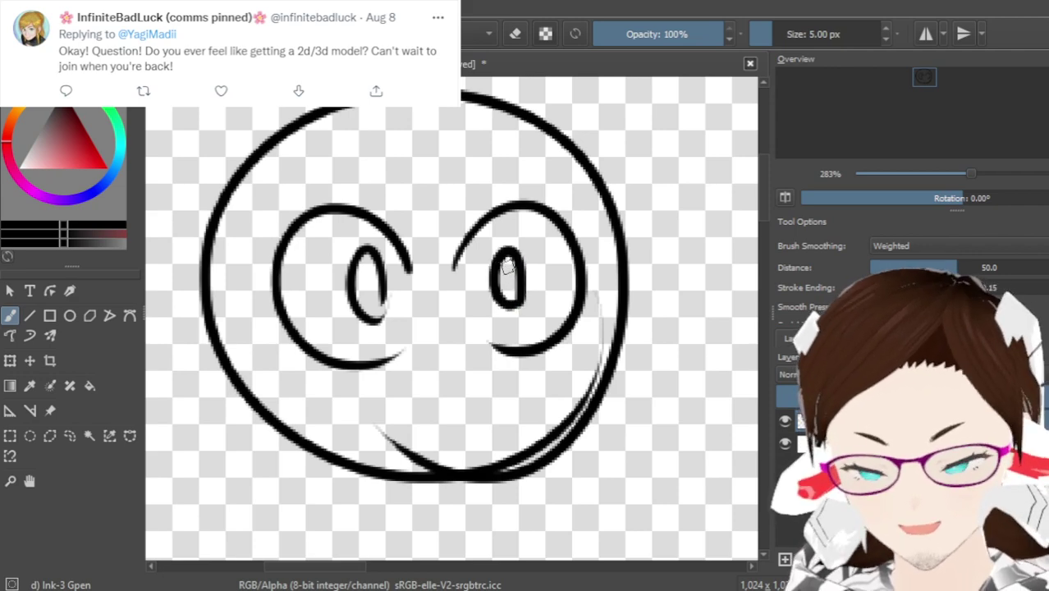
key(ctrl+z)
Try tilted and rounder oval shapes for the right eye's pupil, undoing each one
drag(524, 301, 502, 253)
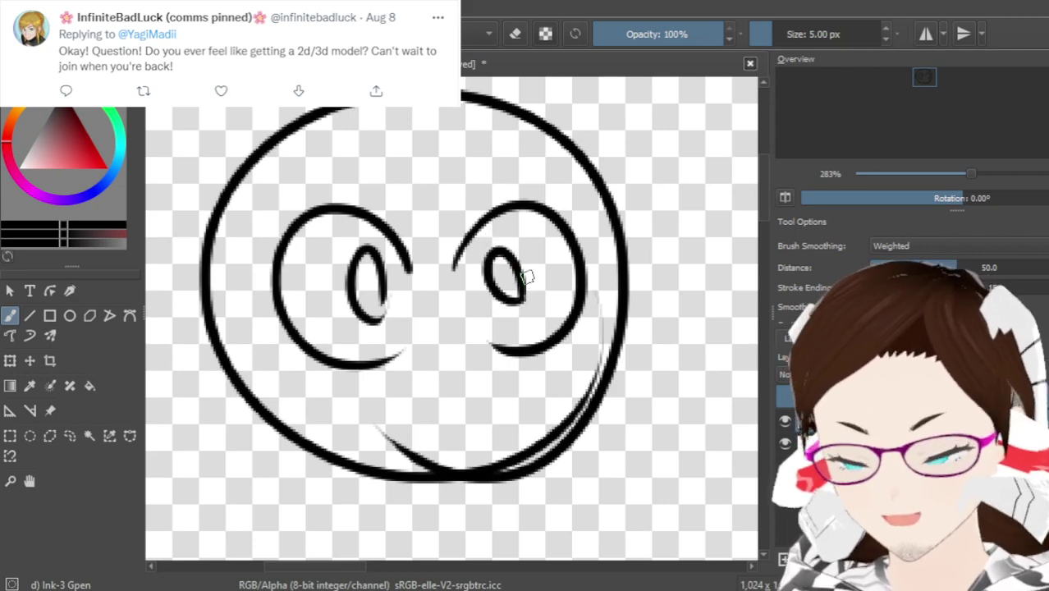
drag(509, 278, 513, 304)
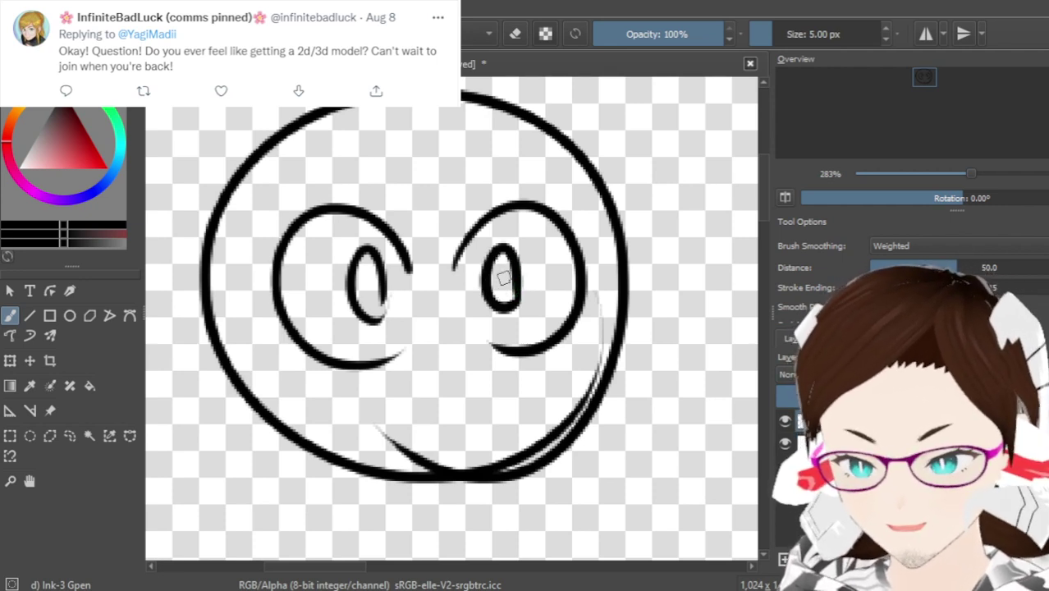
key(ctrl+z)
key(ctrl+shift+z)
key(ctrl+z)
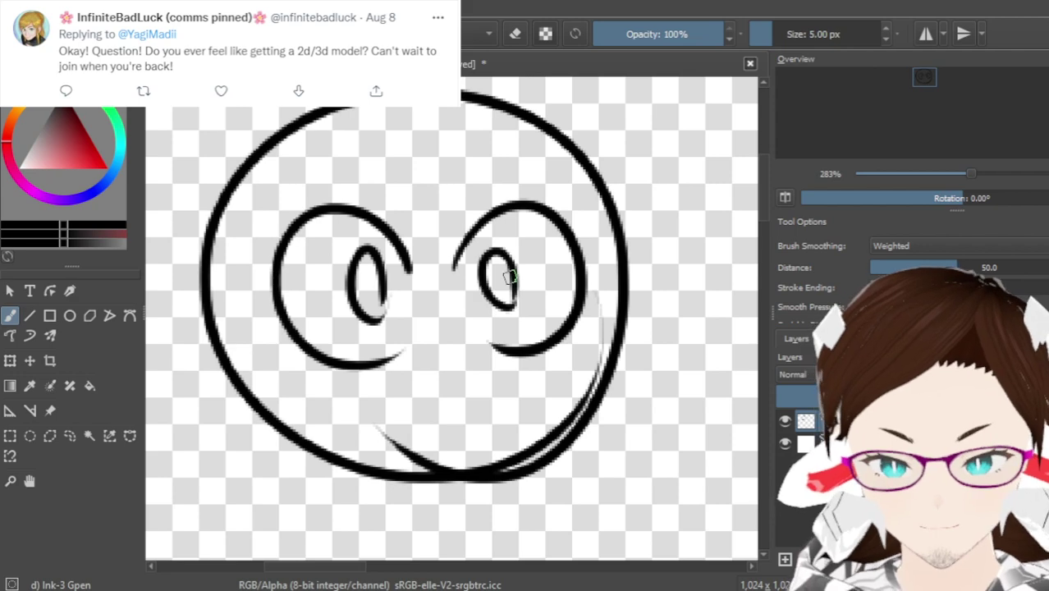
key(ctrl+shift+z)
key(ctrl+z)
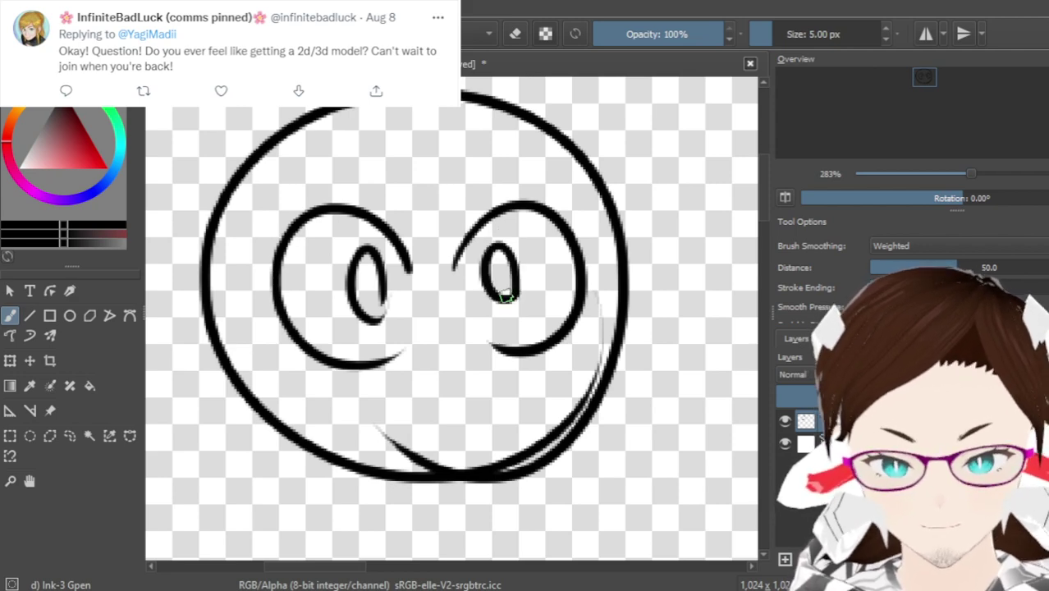
key(ctrl+z)
drag(527, 301, 495, 261)
scroll(509, 283, up, 2)
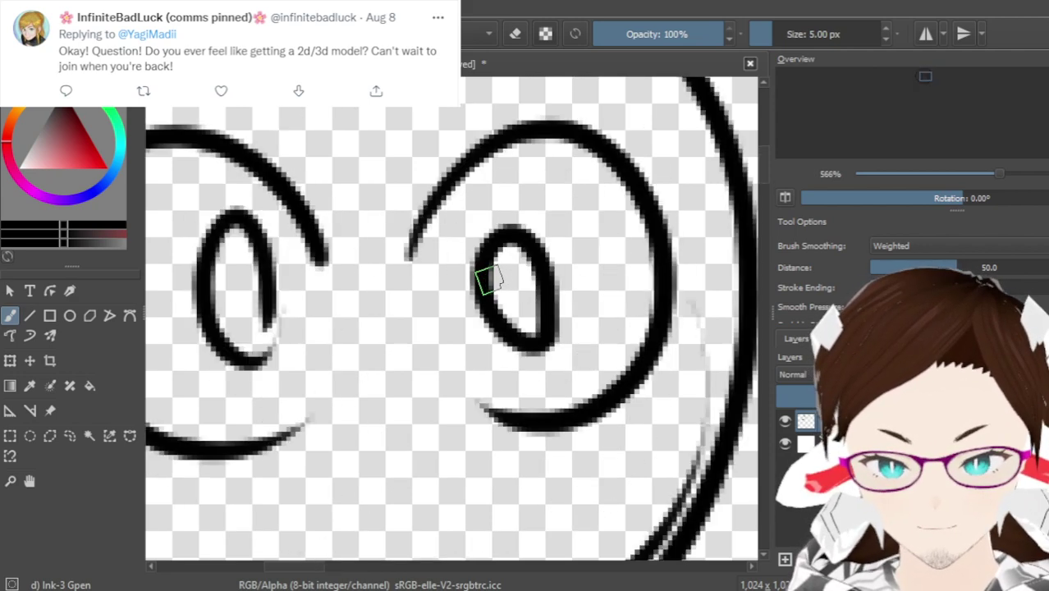
key(ctrl+z)
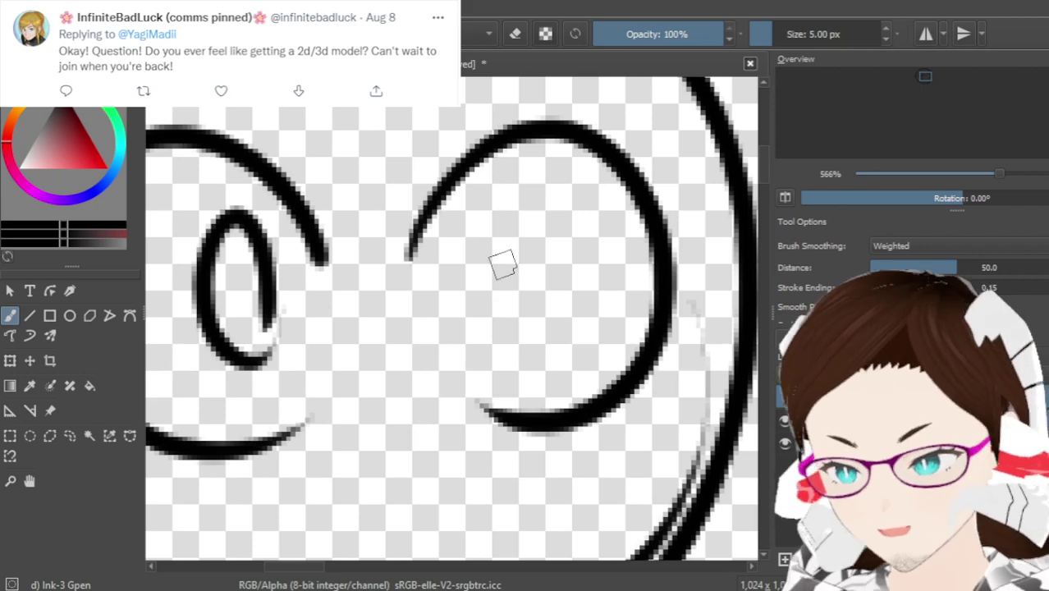
drag(511, 311, 480, 265)
key(ctrl+z)
mouse_move(532, 295)
mouse_down()
mouse_move(469, 305)
mouse_move(525, 330)
mouse_move(472, 230)
mouse_up()
key(ctrl+z)
key(ctrl+z)
key(ctrl+z)
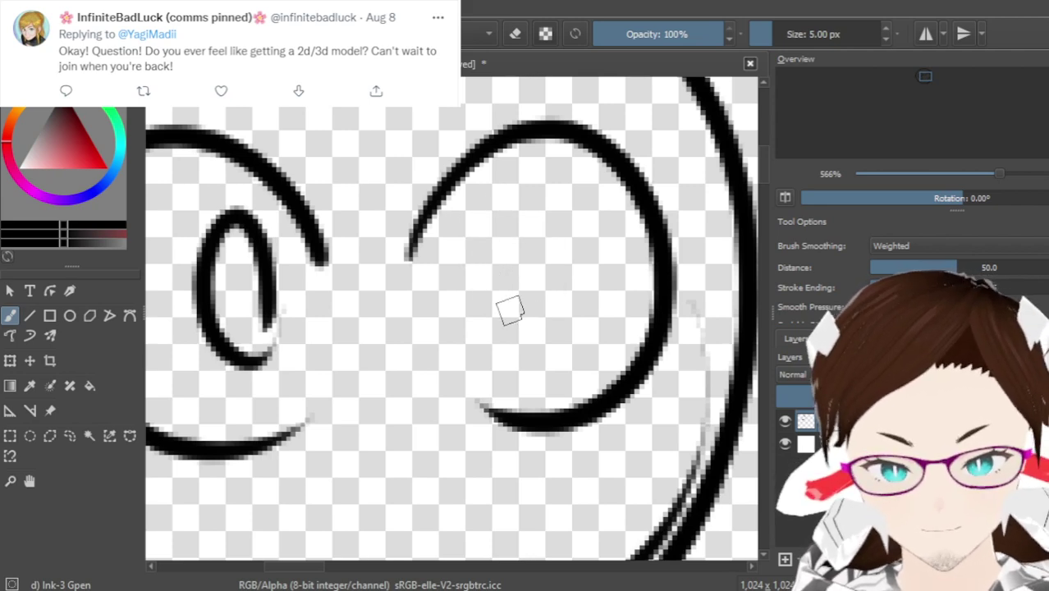
mouse_move(492, 300)
mouse_down()
mouse_move(527, 335)
mouse_move(528, 325)
mouse_move(498, 294)
mouse_move(526, 353)
mouse_up()
key(ctrl+z)
scroll(485, 295, down, 2)
scroll(408, 252, up, 1)
key(ctrl+z)
Redraw both pupils as ovals tilted so their lower ends slant toward the nose, undoing strokes that do not match
mouse_move(524, 276)
mouse_down()
mouse_move(543, 351)
mouse_move(518, 280)
mouse_move(546, 300)
mouse_up()
key(ctrl+z)
key(ctrl+z)
key(ctrl+z)
mouse_move(361, 271)
mouse_down()
mouse_move(337, 337)
mouse_move(379, 282)
mouse_move(367, 272)
mouse_move(378, 308)
mouse_up()
key(ctrl+z)
mouse_move(542, 294)
mouse_down()
mouse_move(515, 323)
mouse_move(534, 304)
mouse_move(538, 284)
mouse_move(524, 264)
mouse_move(524, 282)
mouse_move(537, 258)
mouse_move(525, 288)
mouse_up()
key(ctrl+z)
key(ctrl+z)
key(ctrl+z)
mouse_move(533, 250)
mouse_down()
mouse_move(509, 296)
mouse_move(546, 279)
mouse_move(515, 256)
mouse_move(534, 281)
mouse_move(536, 250)
mouse_move(538, 284)
mouse_up()
key(ctrl+z)
key(ctrl+z)
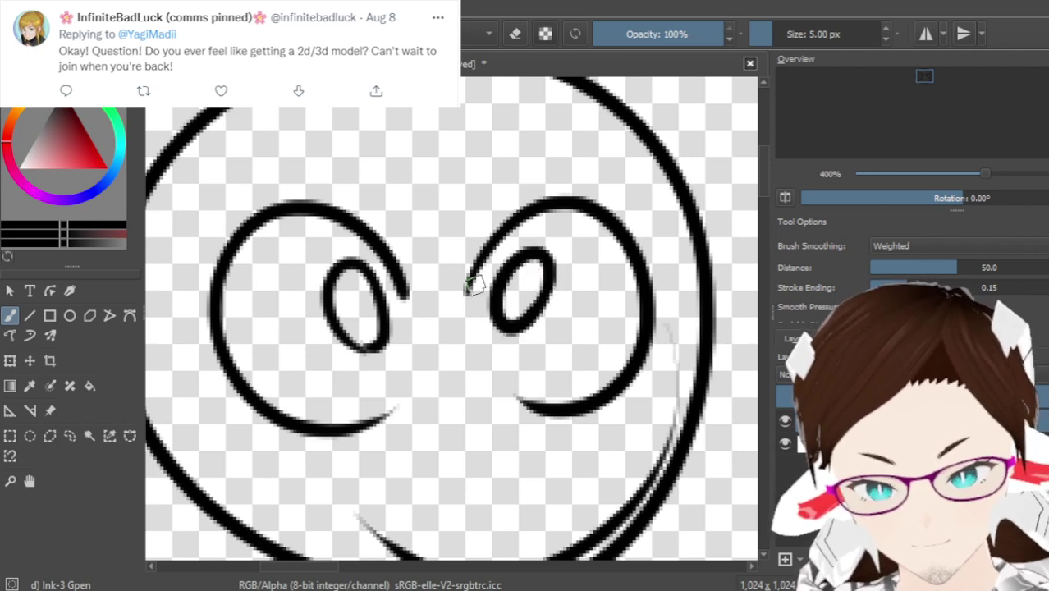
Draw a curved eyebrow above each eye, arching down toward the outer sides of the head
scroll(472, 281, down, 1)
mouse_move(476, 201)
mouse_down()
mouse_move(534, 174)
mouse_move(571, 193)
mouse_up()
key(ctrl+z)
drag(482, 175, 578, 213)
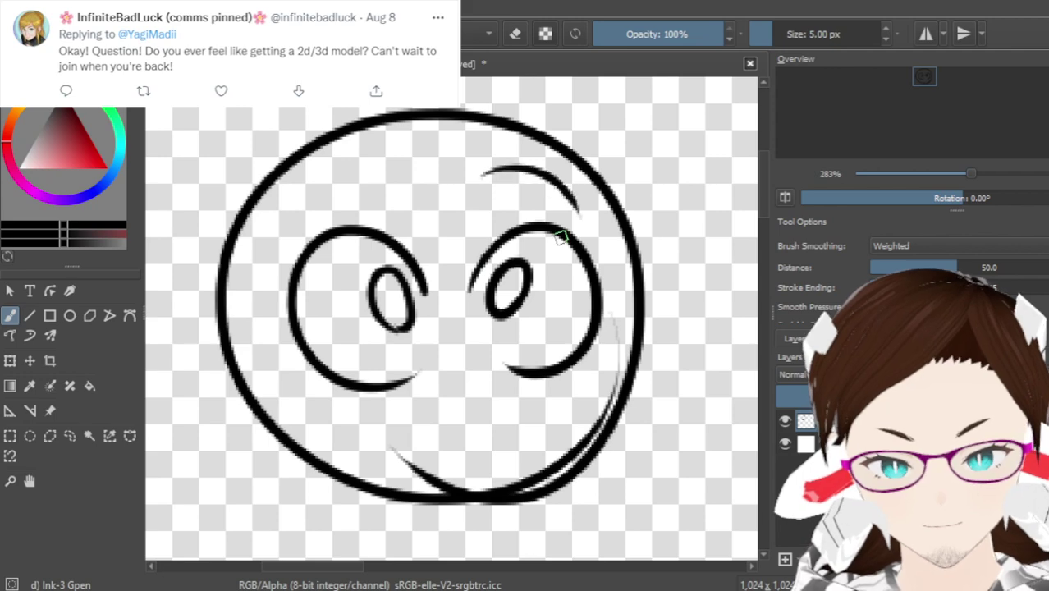
drag(359, 171, 281, 225)
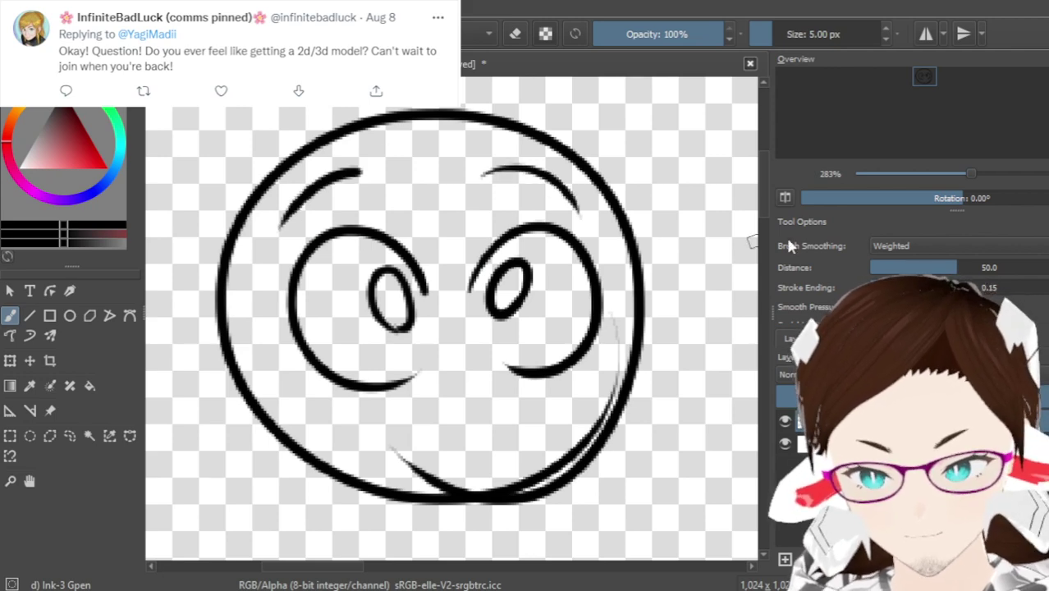
Try several curved mouth strokes below the eyes, undoing each of them
scroll(763, 199, down, 2)
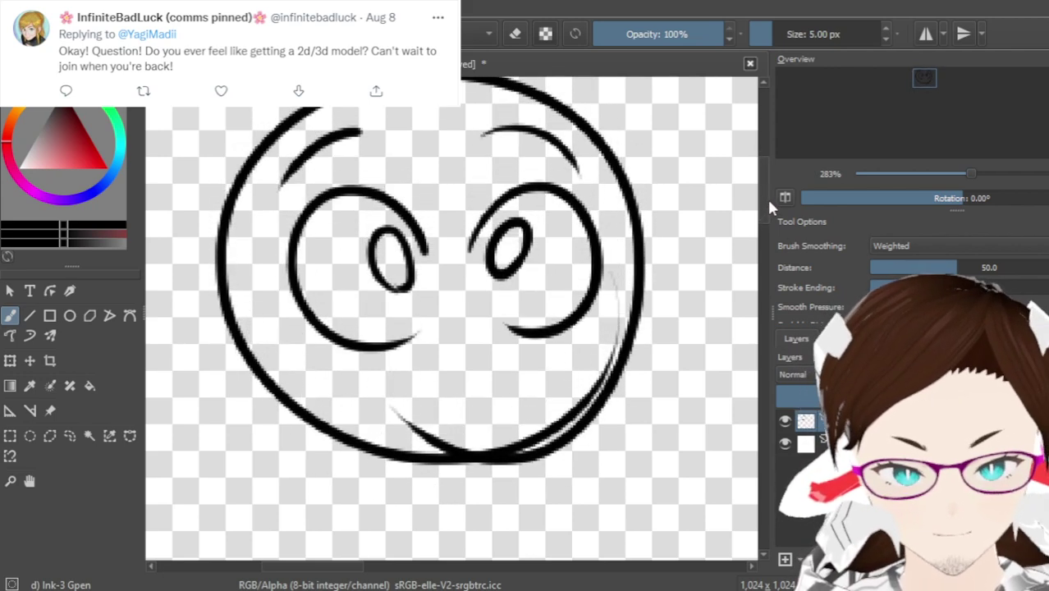
mouse_move(416, 404)
mouse_down()
mouse_move(452, 371)
mouse_move(525, 374)
mouse_move(475, 371)
mouse_up()
key(ctrl+z)
mouse_move(422, 415)
mouse_down()
mouse_move(423, 367)
mouse_move(476, 370)
mouse_up()
key(ctrl+z)
mouse_move(423, 422)
mouse_down()
mouse_move(404, 404)
mouse_move(519, 355)
mouse_move(474, 389)
mouse_up()
key(ctrl+z)
mouse_move(418, 405)
mouse_down()
mouse_move(398, 388)
mouse_move(484, 351)
mouse_move(402, 392)
mouse_move(442, 366)
mouse_move(496, 403)
mouse_up()
key(ctrl+z)
key(ctrl+z)
mouse_move(449, 365)
mouse_down()
mouse_move(519, 383)
mouse_move(497, 403)
mouse_up()
key(ctrl+z)
key(ctrl+z)
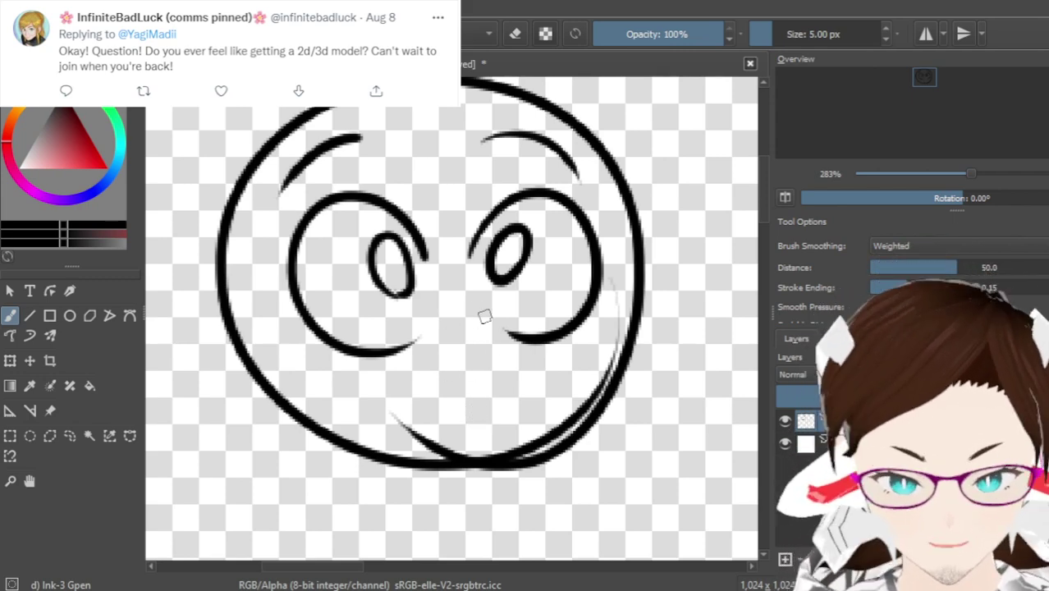
Draw a small angular nose between the eyes and try a mouth line below it, undoing the line
drag(457, 300, 467, 340)
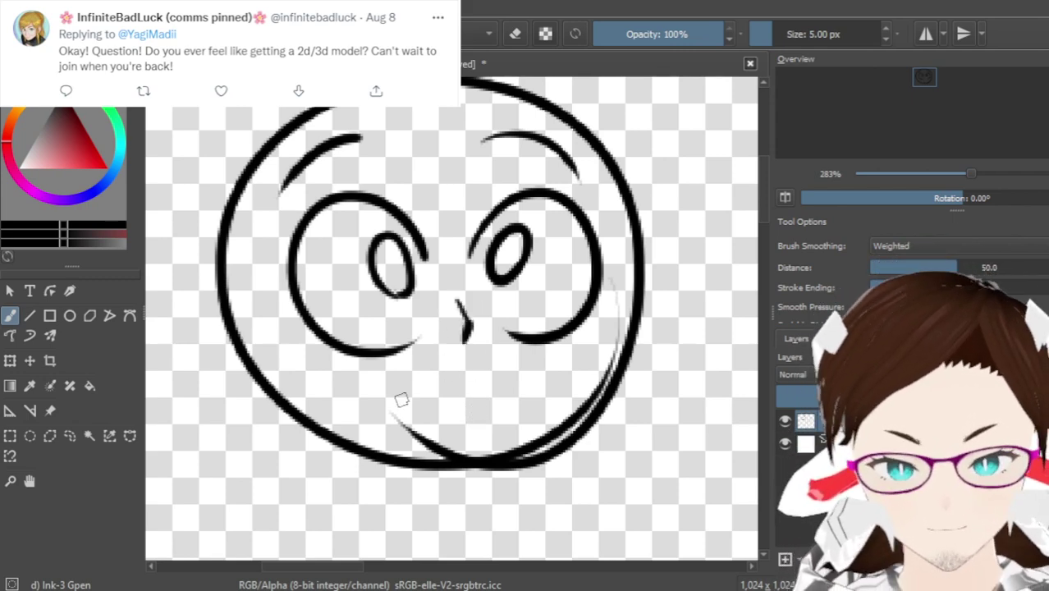
drag(408, 374, 497, 366)
key(ctrl+z)
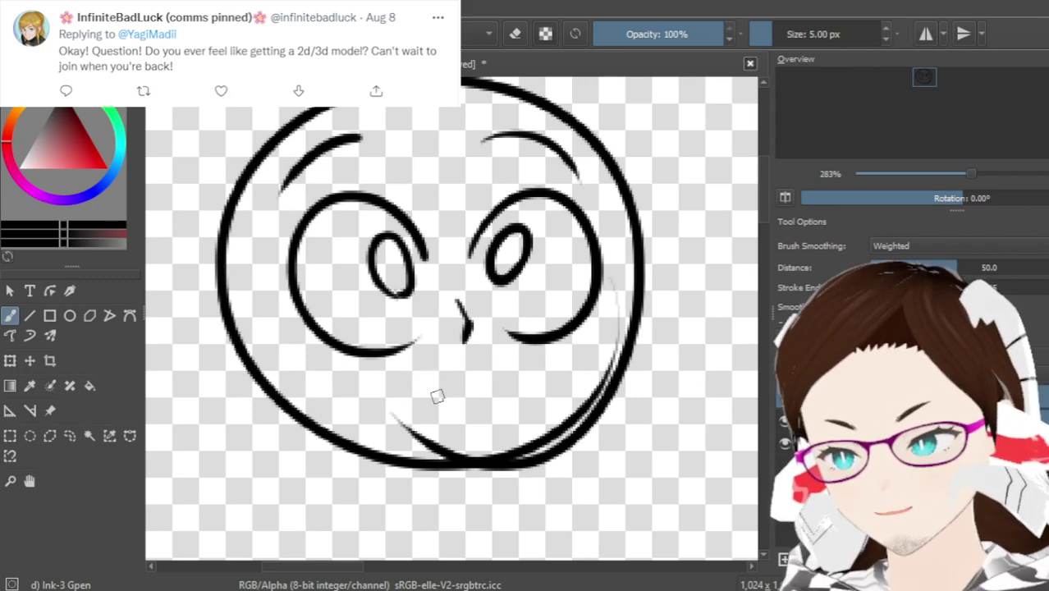
Erase the stray curve above the chin with a 20.27 px eraser, and undo the erasing at the right cheek
key(e)
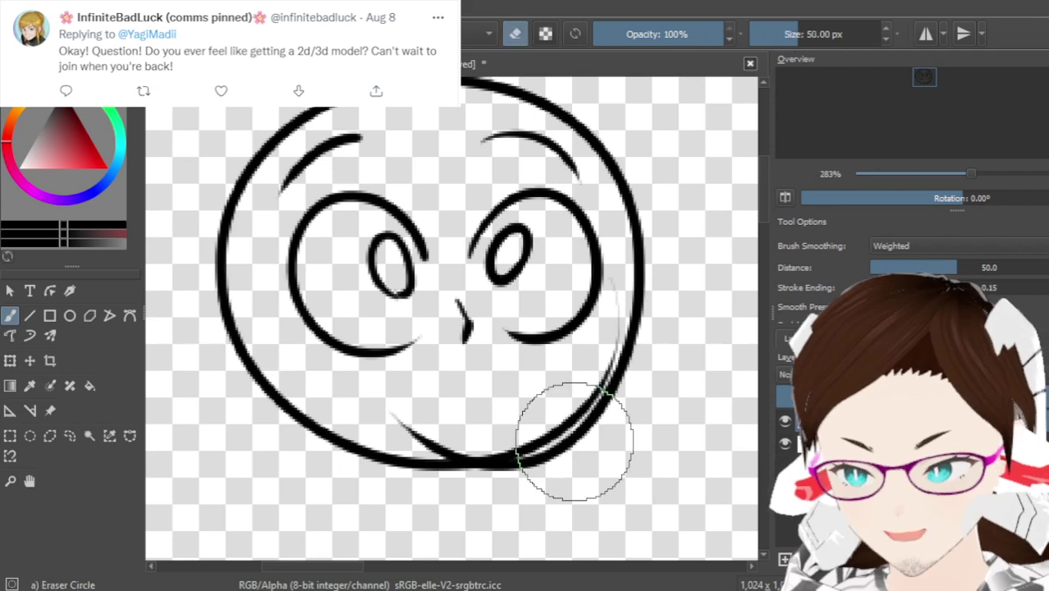
drag(461, 386, 462, 394)
mouse_move(378, 413)
mouse_down()
mouse_move(443, 424)
mouse_move(412, 404)
mouse_move(404, 421)
mouse_move(475, 414)
mouse_move(411, 427)
mouse_move(479, 419)
mouse_move(439, 423)
mouse_move(513, 387)
mouse_up()
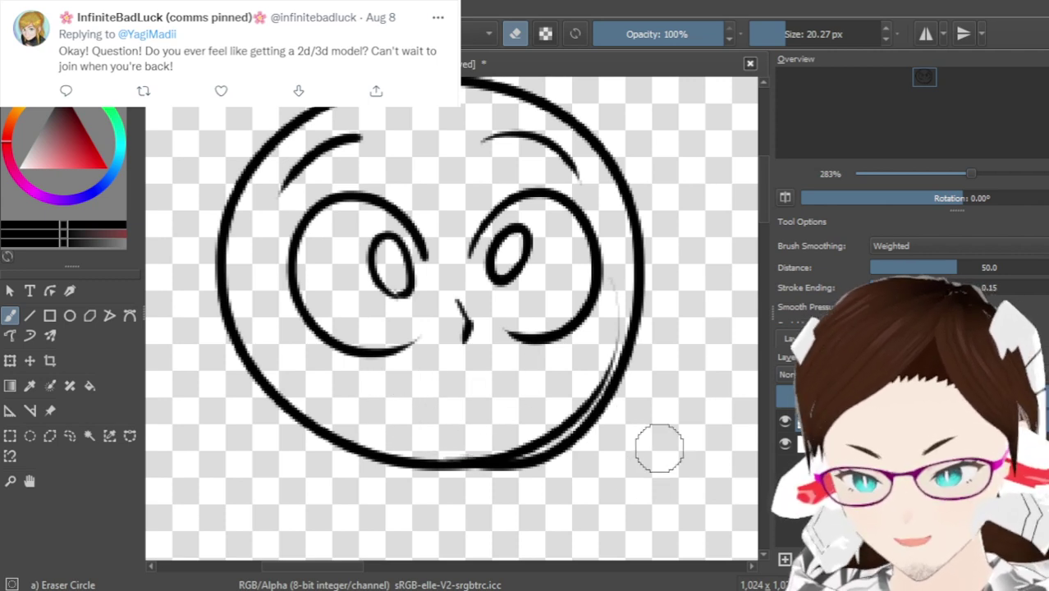
mouse_move(609, 277)
mouse_down()
mouse_move(606, 324)
mouse_move(594, 320)
mouse_move(613, 268)
mouse_move(624, 305)
mouse_move(618, 277)
mouse_move(647, 321)
mouse_up()
key(ctrl+z)
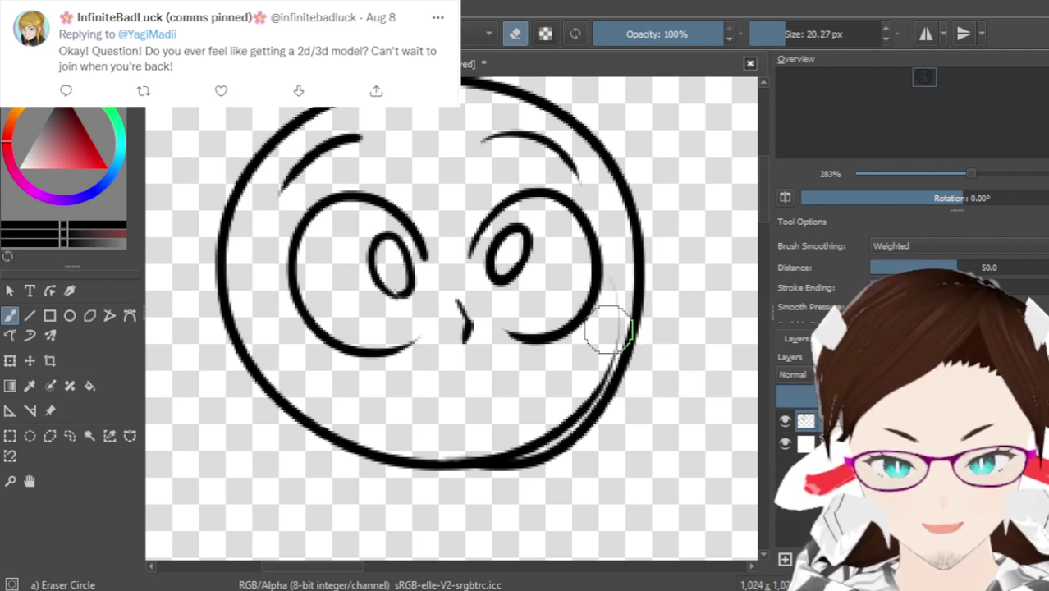
Switch back to the ink brush and draw a wide two-lobed mouth, open along its lower side, below the nose, retrying its strokes
key(slash)
mouse_move(404, 424)
mouse_down()
mouse_move(429, 383)
mouse_move(491, 372)
mouse_up()
key(ctrl+z)
drag(429, 413, 476, 372)
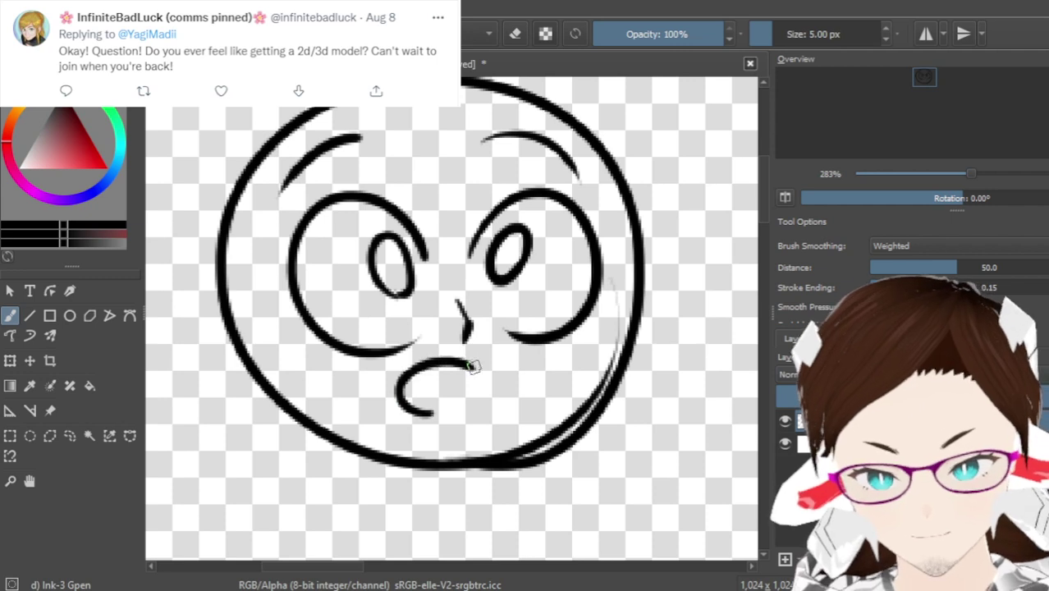
key(ctrl+z)
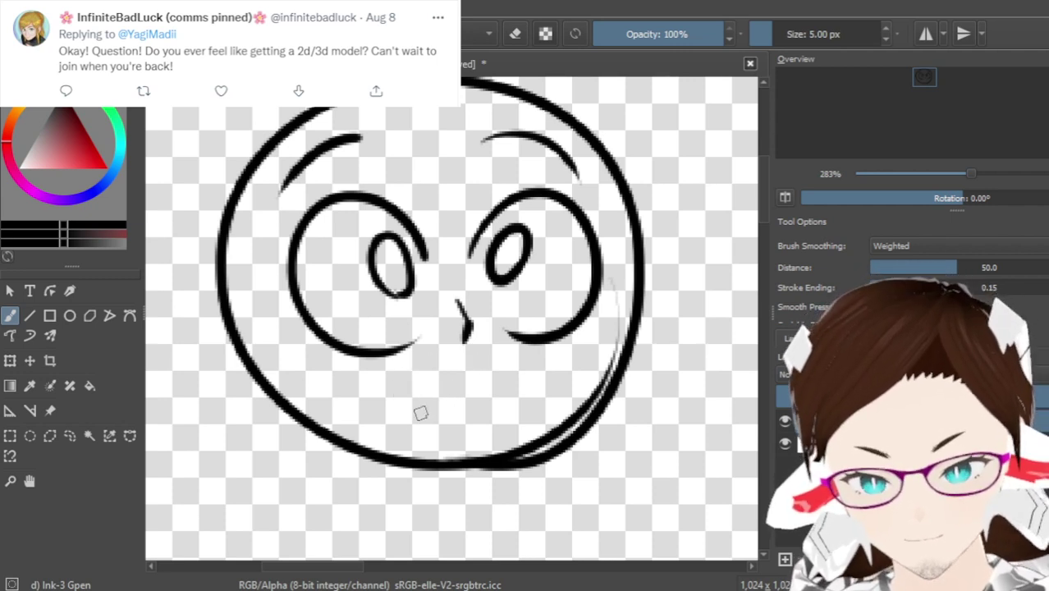
mouse_move(410, 418)
mouse_down()
mouse_move(443, 367)
mouse_move(489, 354)
mouse_move(497, 403)
mouse_up()
key(ctrl+z)
mouse_move(466, 369)
mouse_down()
mouse_move(549, 372)
mouse_move(501, 352)
mouse_move(484, 419)
mouse_up()
key(ctrl+z)
key(ctrl+z)
mouse_move(458, 369)
mouse_down()
mouse_move(486, 359)
mouse_move(491, 412)
mouse_up()
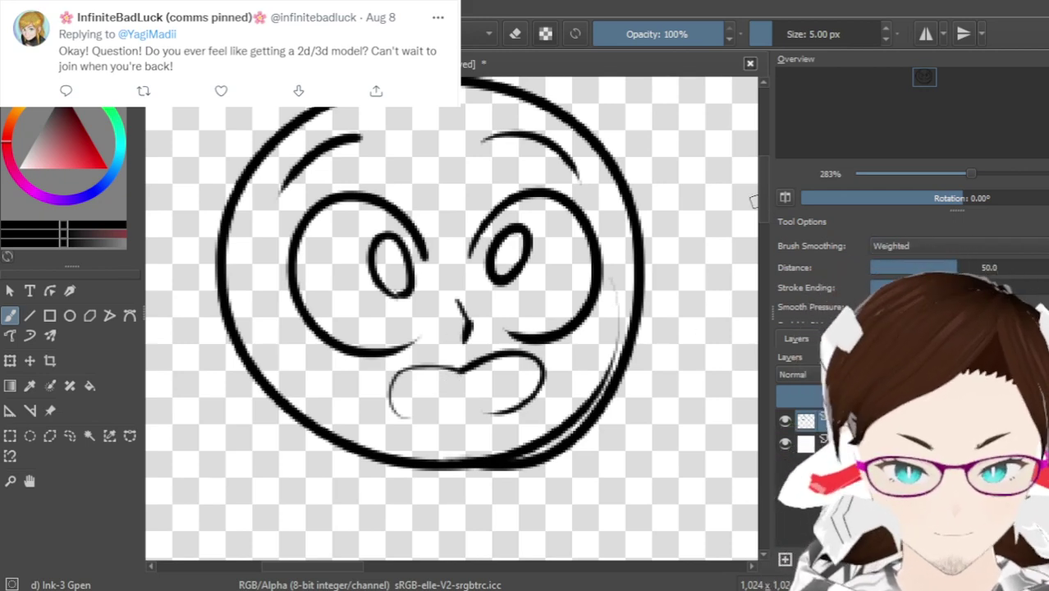
Transform the drawing layer to move the head slightly down on the canvas
scroll(762, 186, up, 3)
scroll(762, 193, down, 1)
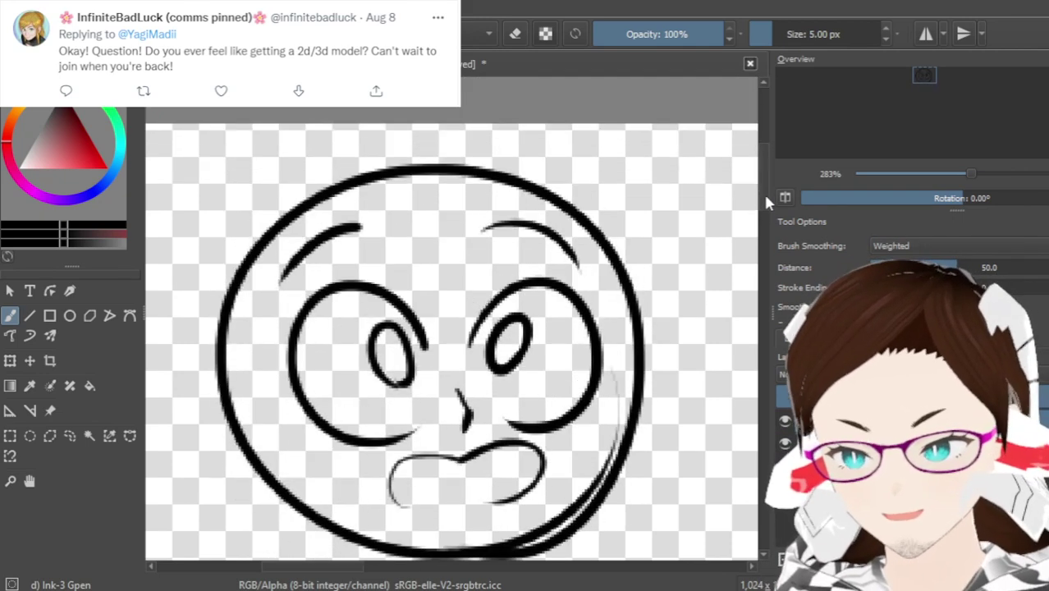
scroll(328, 566, left, 2)
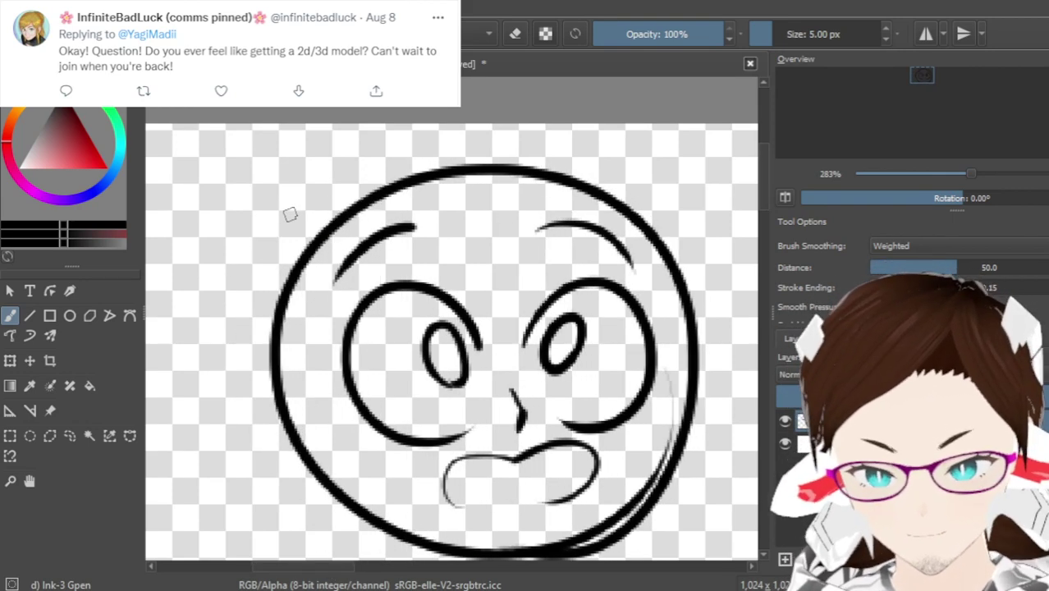
key(minus)
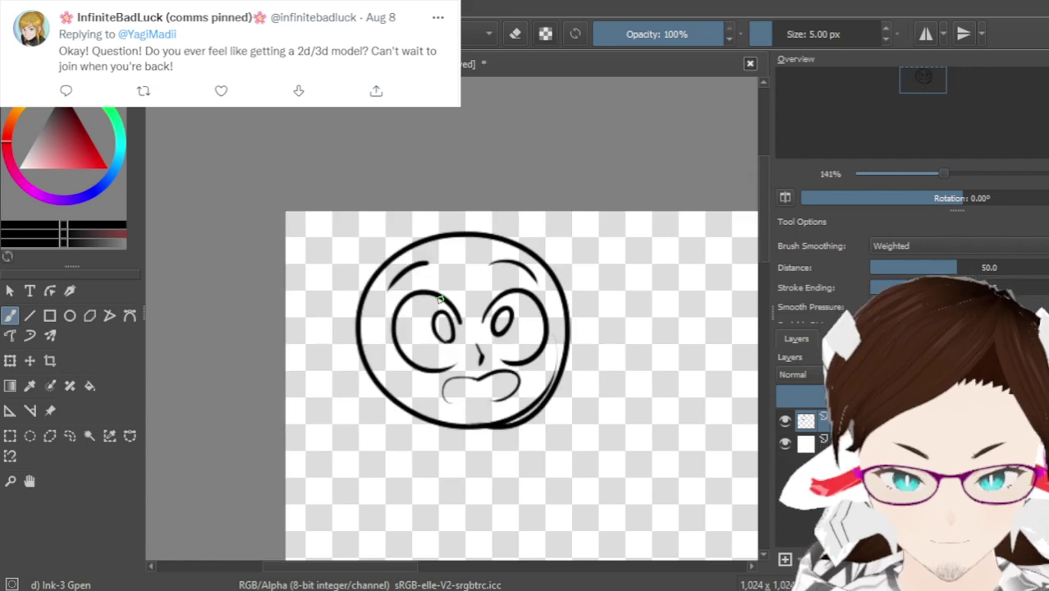
click(12, 360)
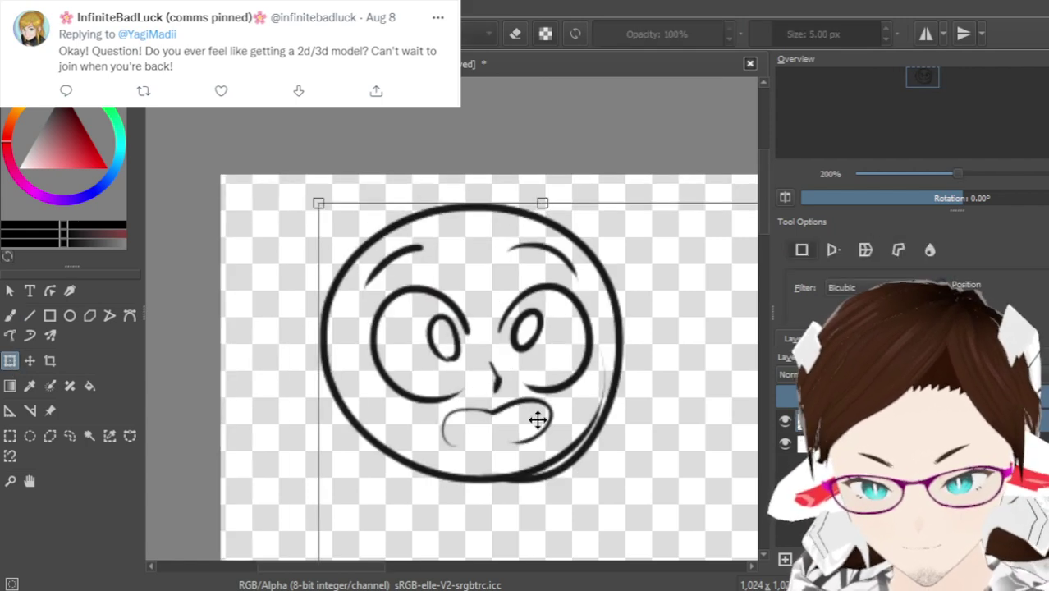
drag(539, 418, 529, 432)
drag(365, 572, 470, 472)
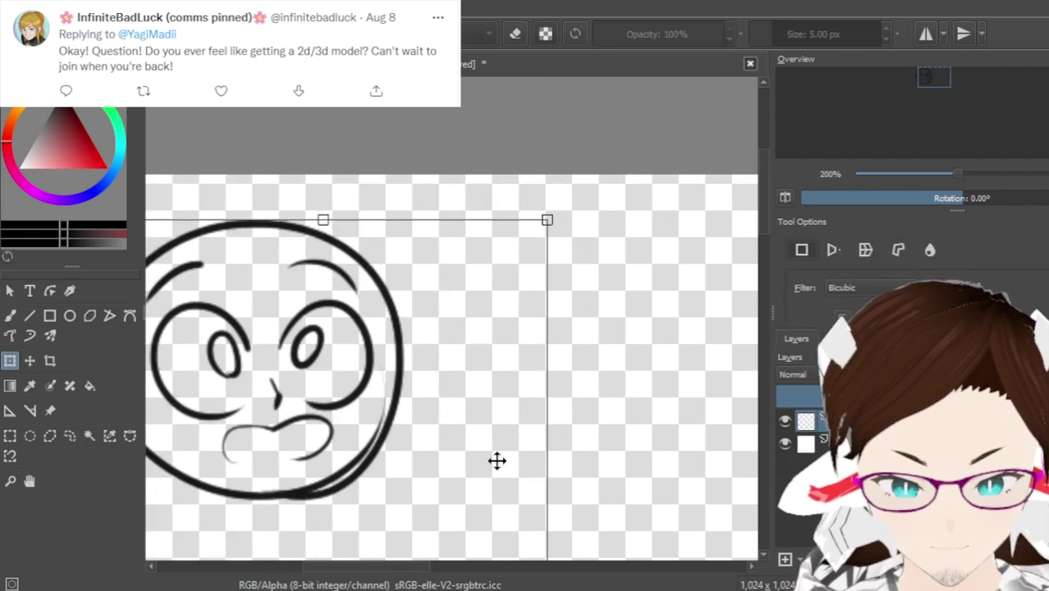
key(minus)
key(minus)
scroll(758, 285, down, 6)
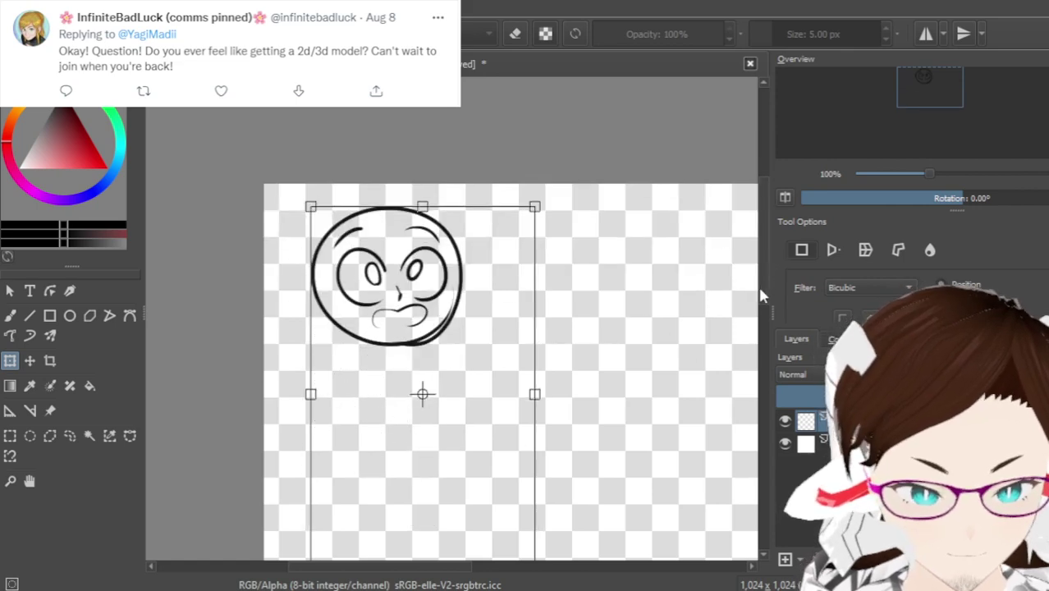
scroll(738, 322, up, 1)
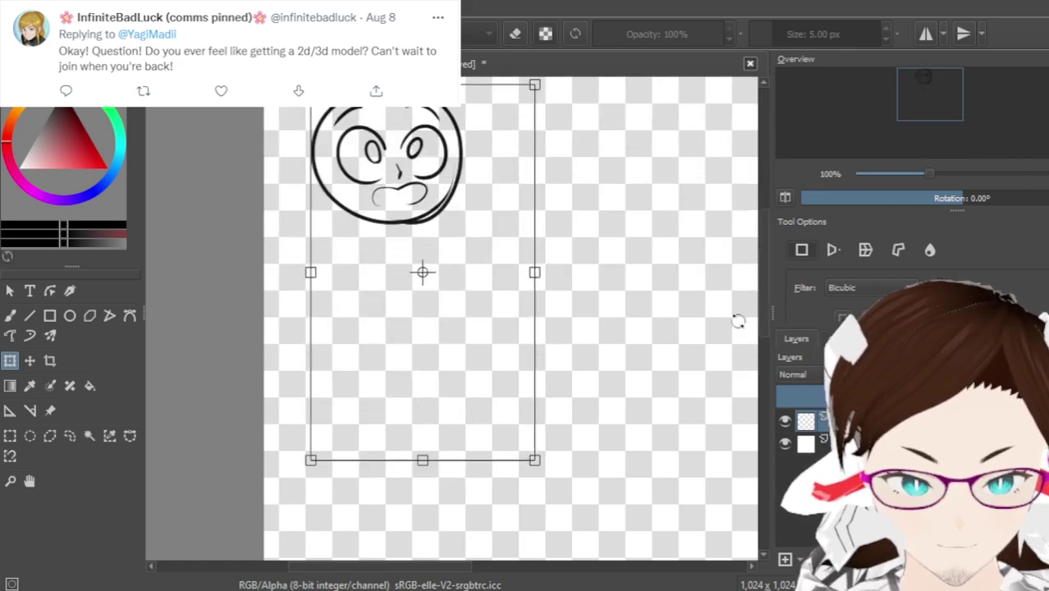
Transform the drawing again to move it further down and slightly right on the canvas, and return to the ink brush
key(b)
key(e)
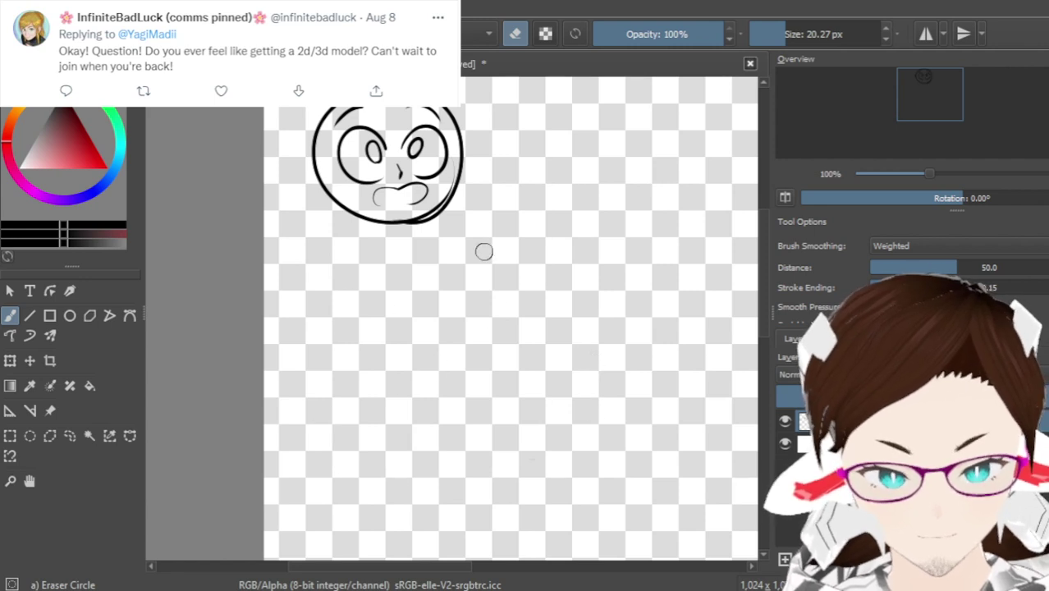
key(e)
key(ctrl+t)
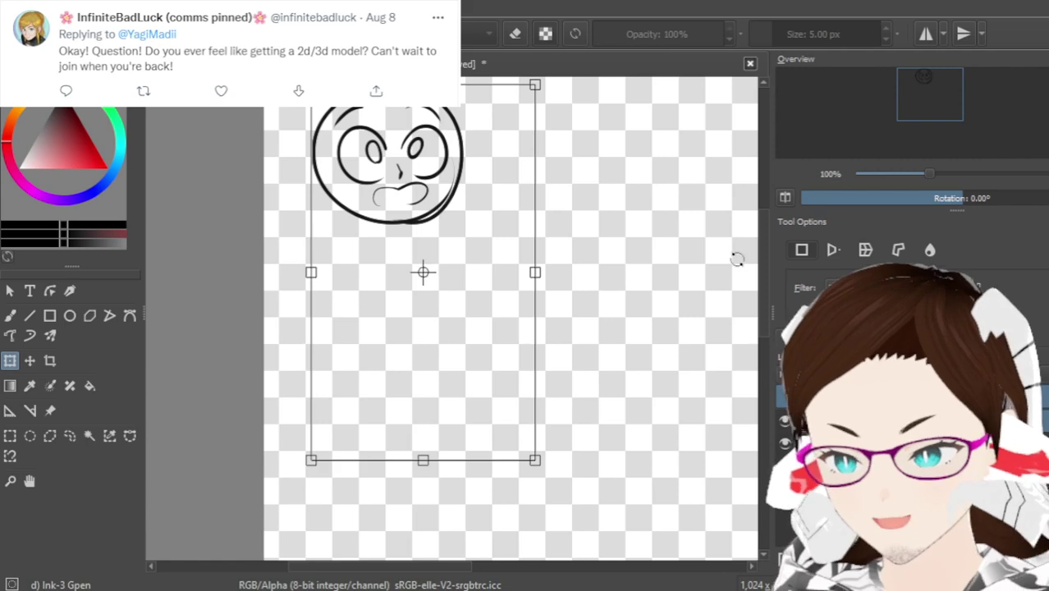
scroll(670, 250, up, 3)
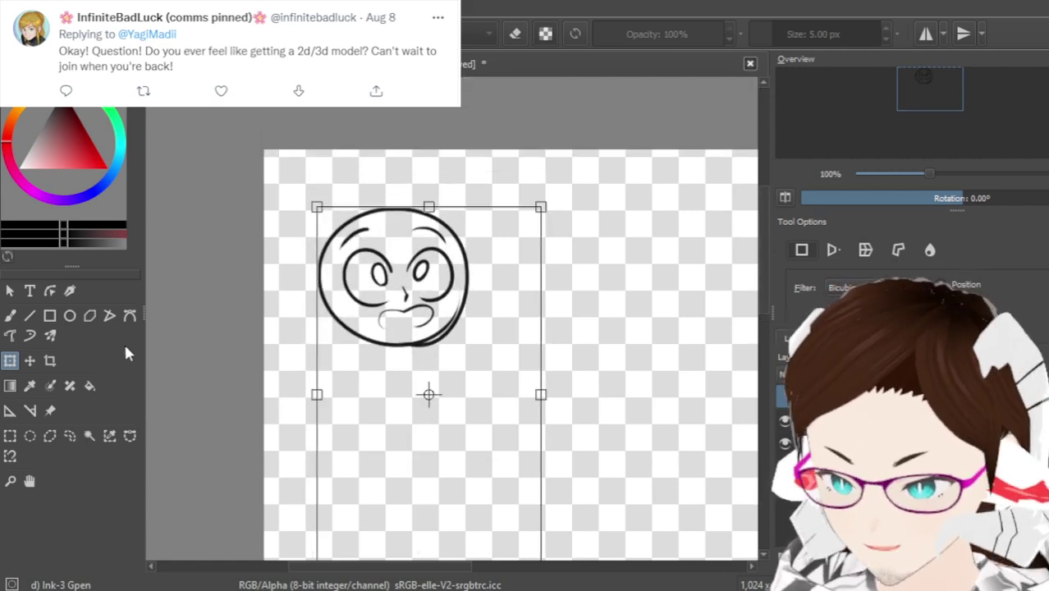
click(11, 315)
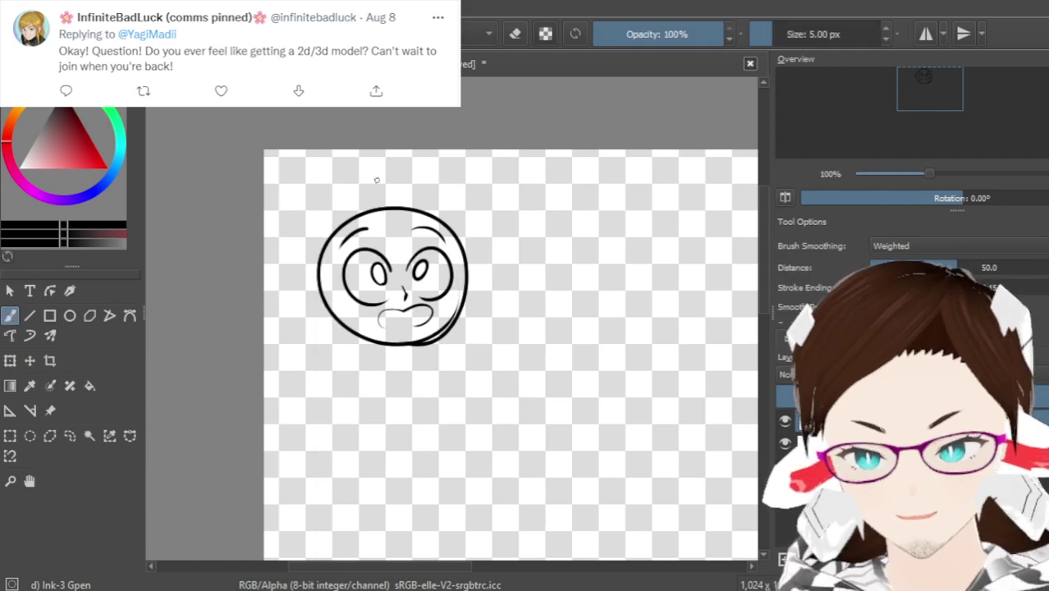
Ink a spiky hair outline from above the forehead down past the head's upper left side, retrying faulty strokes
scroll(380, 180, up, 2)
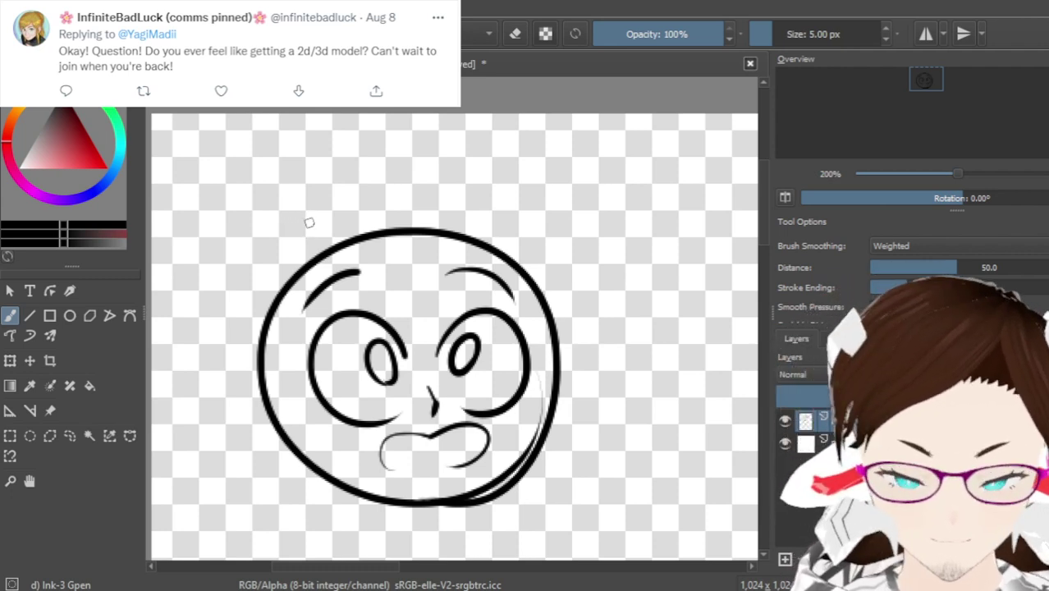
mouse_move(301, 235)
mouse_down()
mouse_move(306, 209)
mouse_move(346, 170)
mouse_move(355, 205)
mouse_up()
key(ctrl+z)
drag(346, 165, 355, 204)
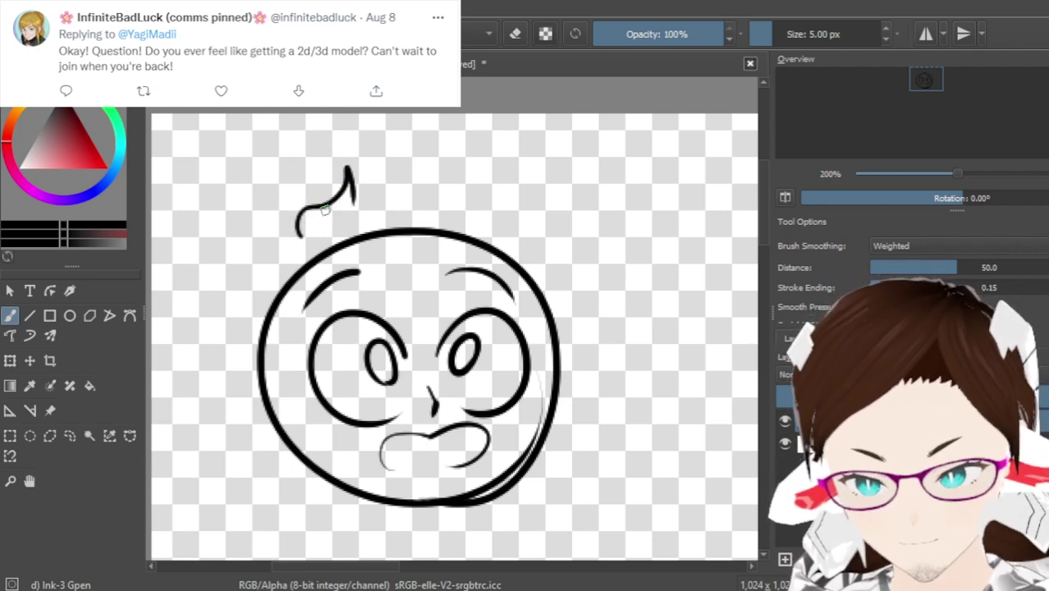
drag(301, 235, 288, 259)
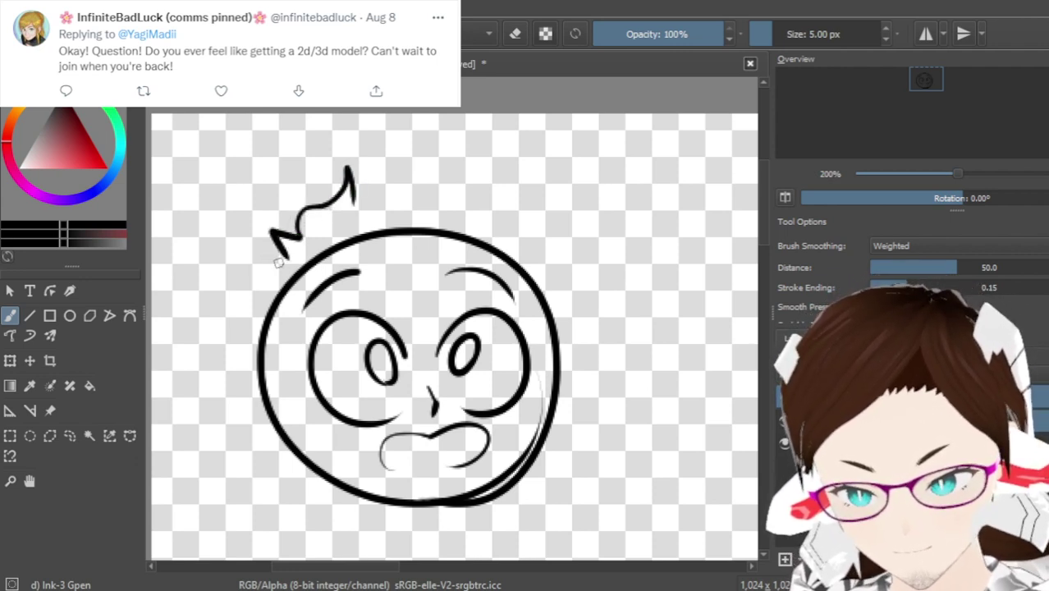
key(ctrl+z)
mouse_move(302, 237)
mouse_down()
mouse_move(259, 232)
mouse_move(280, 258)
mouse_move(202, 301)
mouse_move(176, 298)
mouse_move(212, 333)
mouse_move(183, 343)
mouse_up()
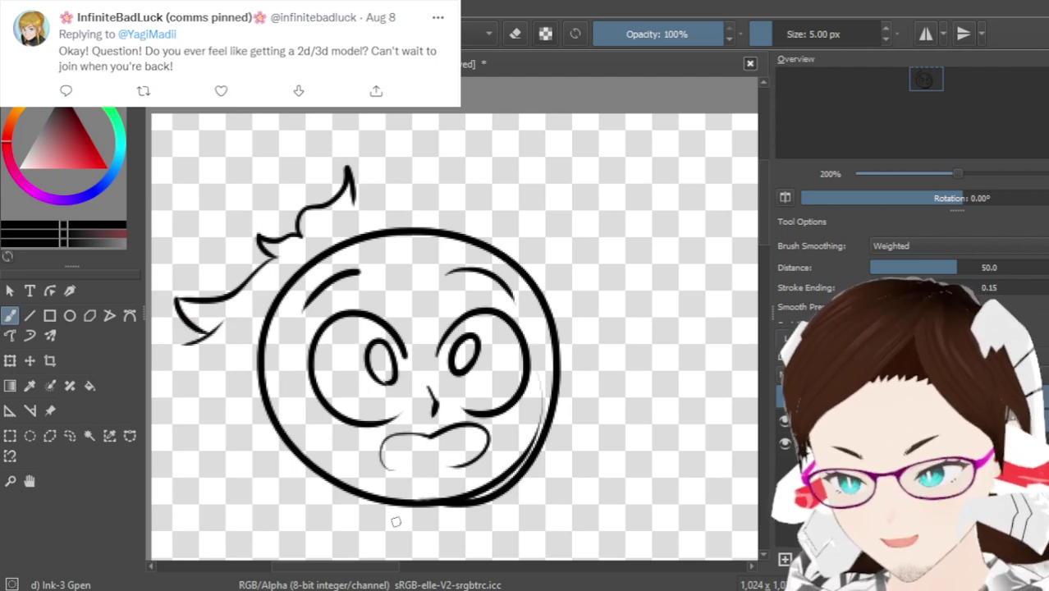
Redraw the hair beside the left eye as a larger curled lock with a small pointed tuft below, undoing the earlier side locks
scroll(345, 574, left, 3)
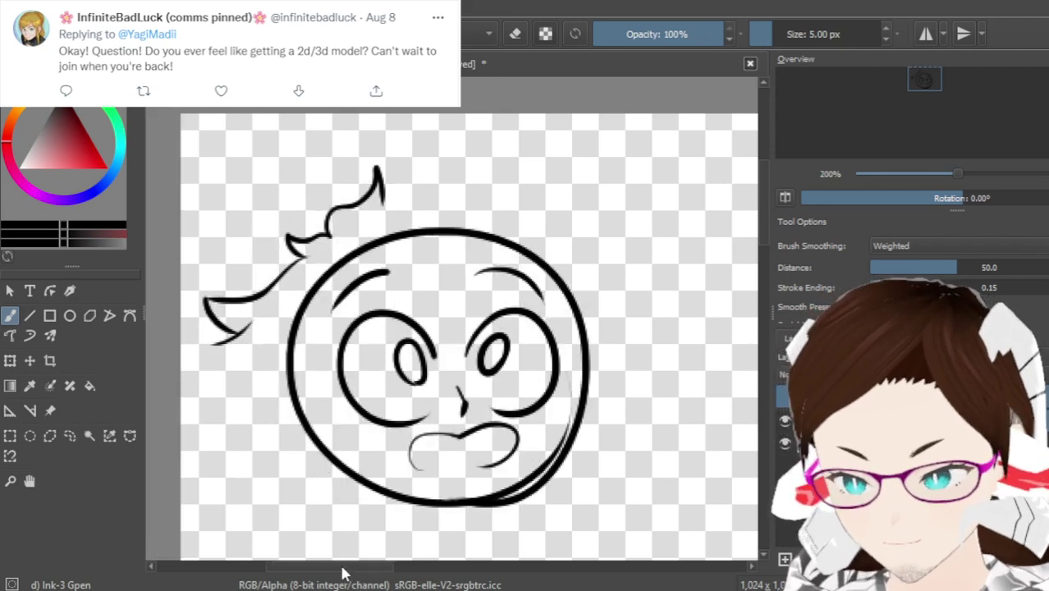
key(ctrl+shift+z)
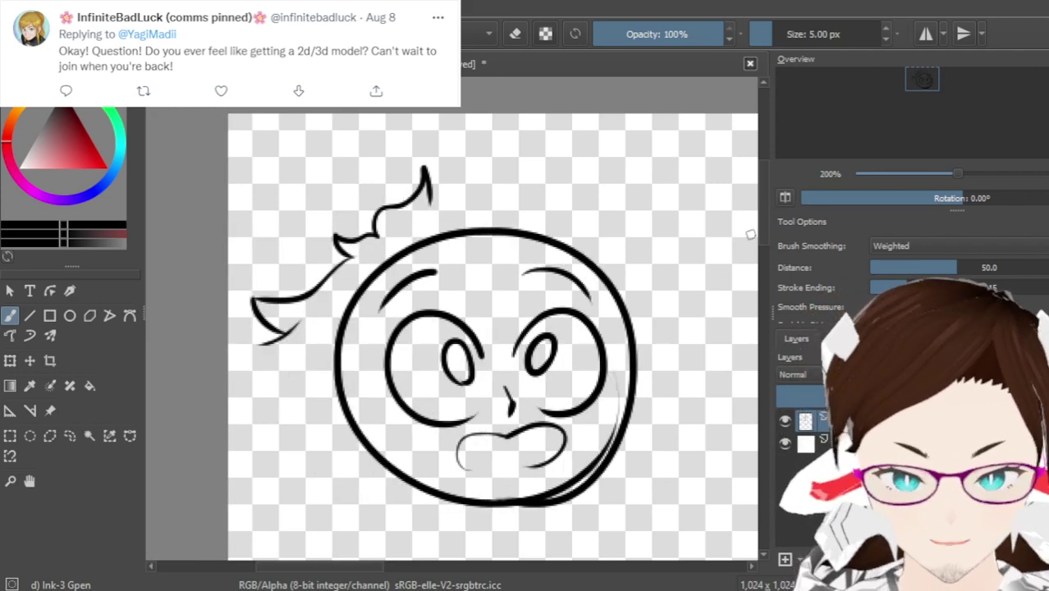
scroll(754, 219, down, 3)
mouse_move(301, 240)
mouse_down()
mouse_move(256, 257)
mouse_move(265, 283)
mouse_move(296, 277)
mouse_move(254, 282)
mouse_move(317, 277)
mouse_up()
key(ctrl+z)
mouse_move(248, 277)
mouse_down()
mouse_move(312, 271)
mouse_move(277, 361)
mouse_up()
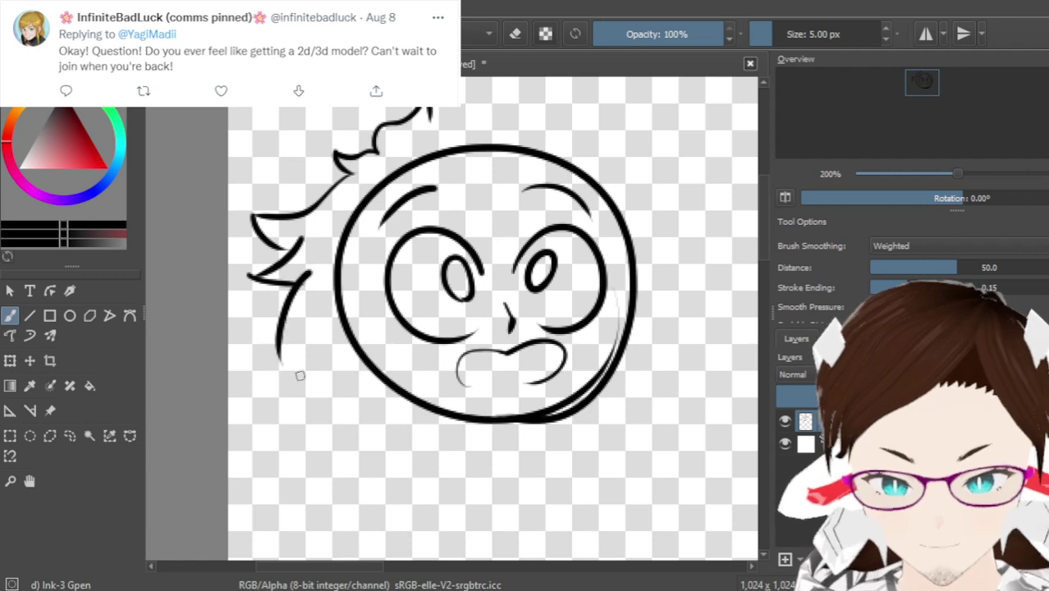
key(ctrl+z)
key(ctrl+z)
key(ctrl+z)
key(ctrl+z)
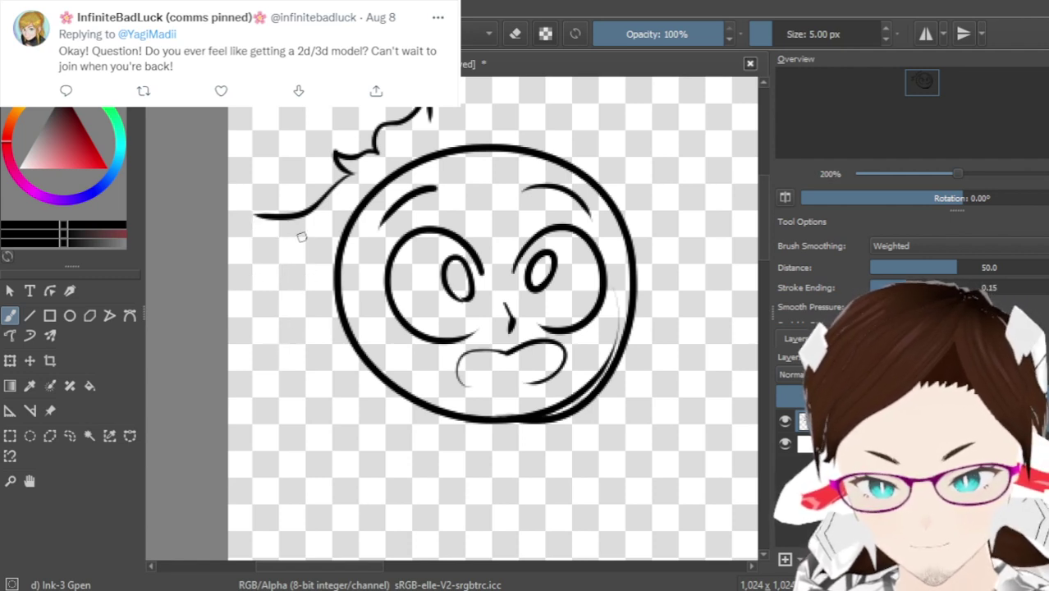
key(ctrl+z)
mouse_move(354, 172)
mouse_down()
mouse_move(290, 222)
mouse_move(251, 212)
mouse_move(245, 221)
mouse_move(251, 268)
mouse_move(275, 284)
mouse_move(244, 300)
mouse_move(310, 300)
mouse_move(297, 291)
mouse_move(293, 371)
mouse_move(297, 396)
mouse_up()
key(ctrl+z)
Try a long pointed hair lock below the left side tuft, rotating the canvas to check it, and undo its strokes
drag(302, 288, 272, 402)
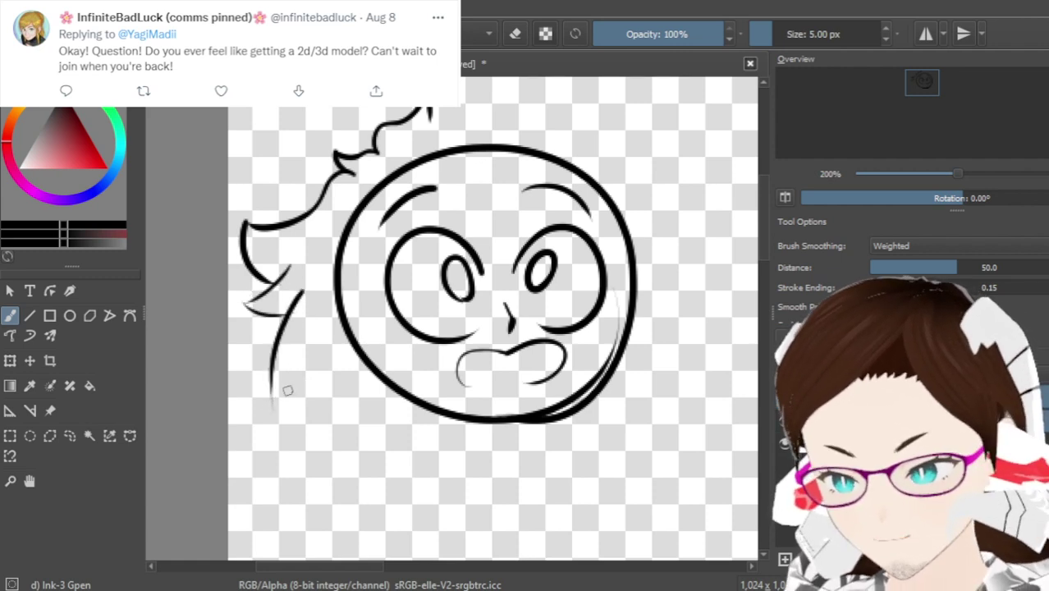
drag(275, 415, 307, 350)
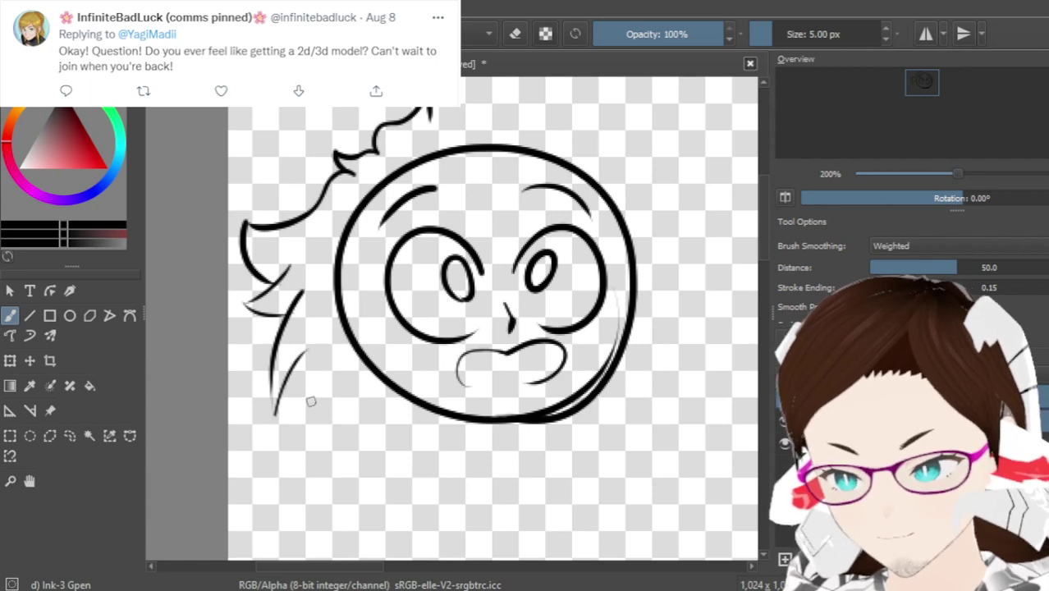
key(ctrl+z)
key(ctrl+z)
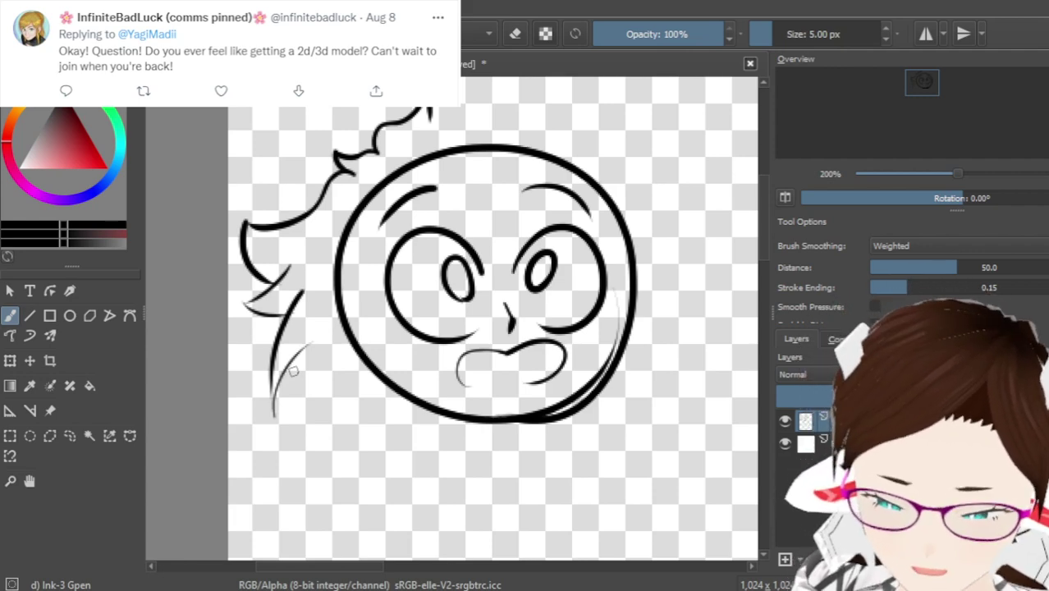
key(4)
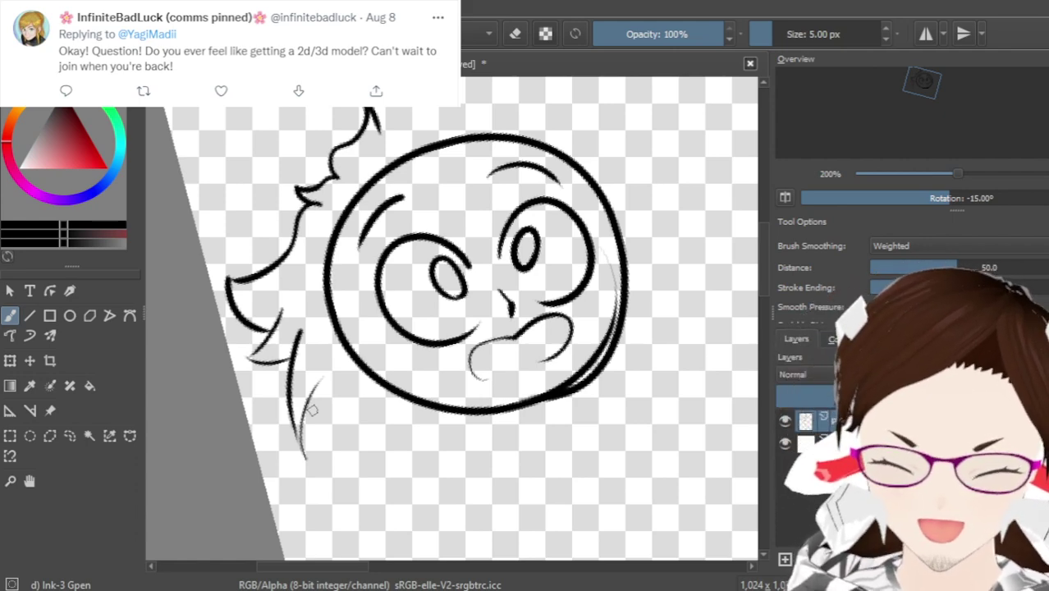
key(1)
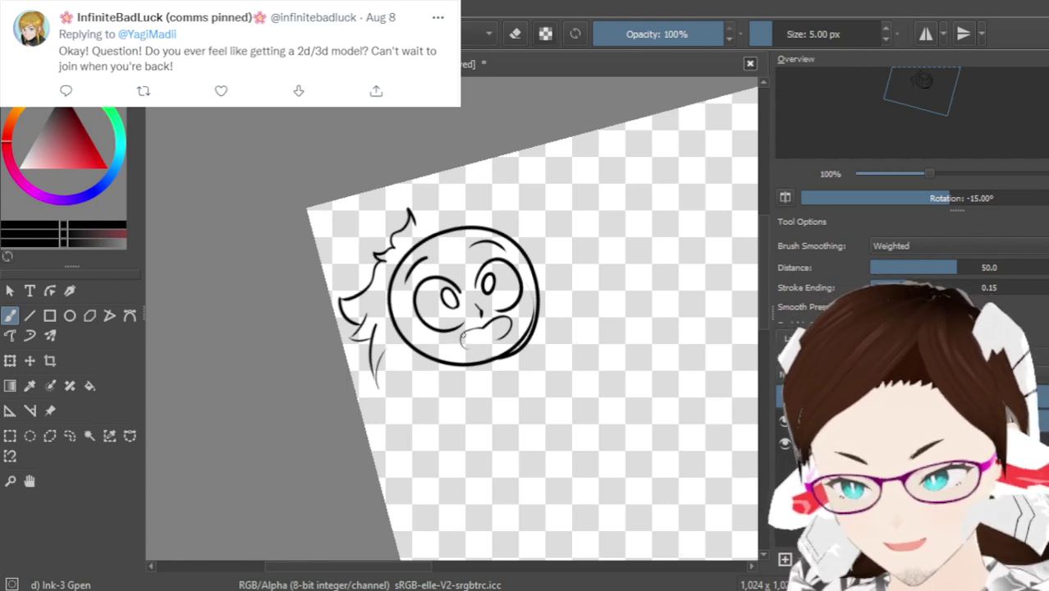
key(5)
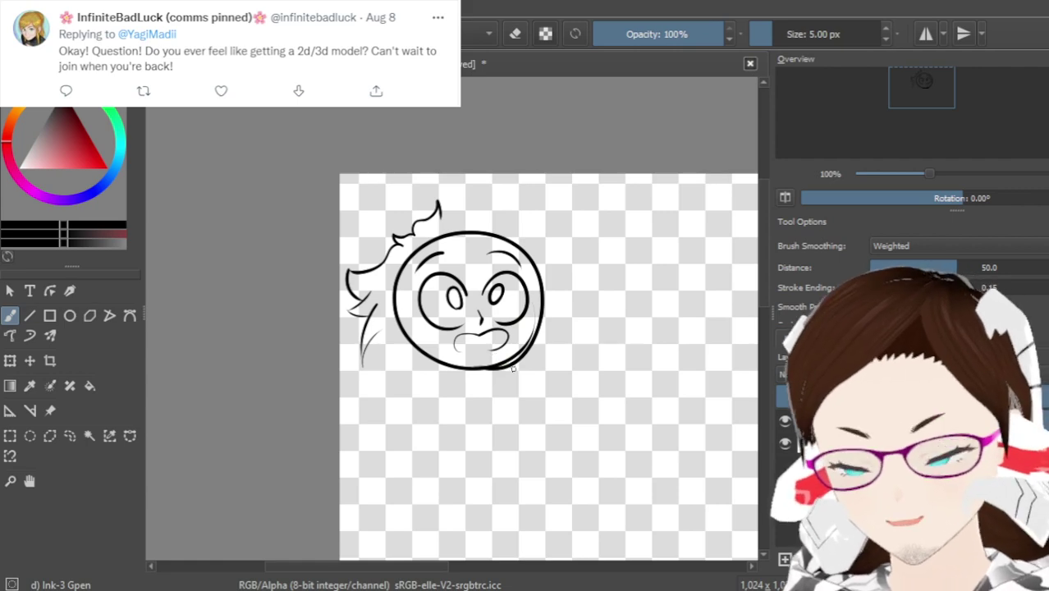
scroll(468, 391, up, 2)
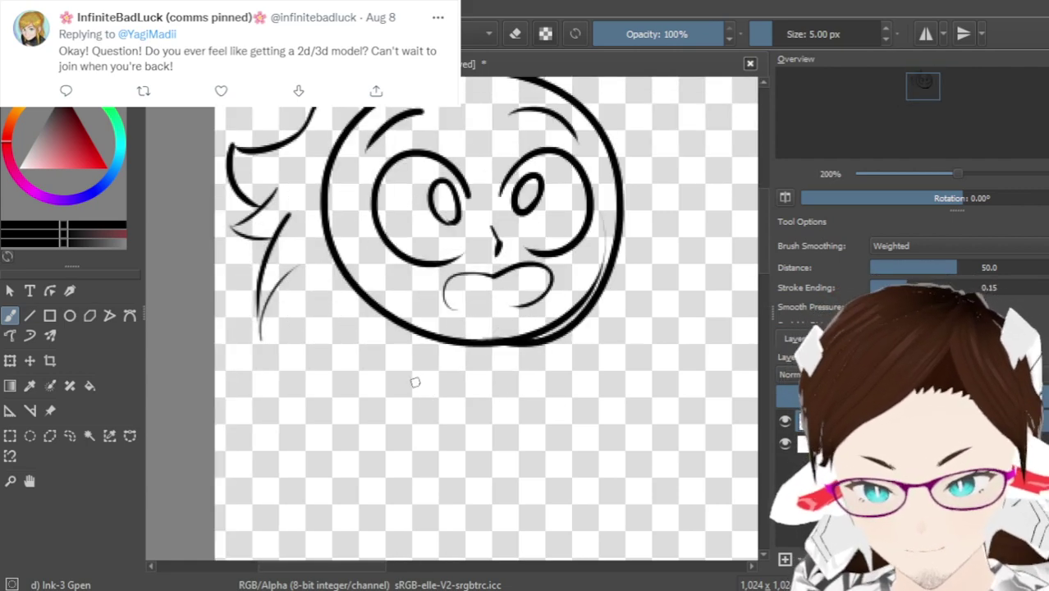
scroll(420, 379, down, 1)
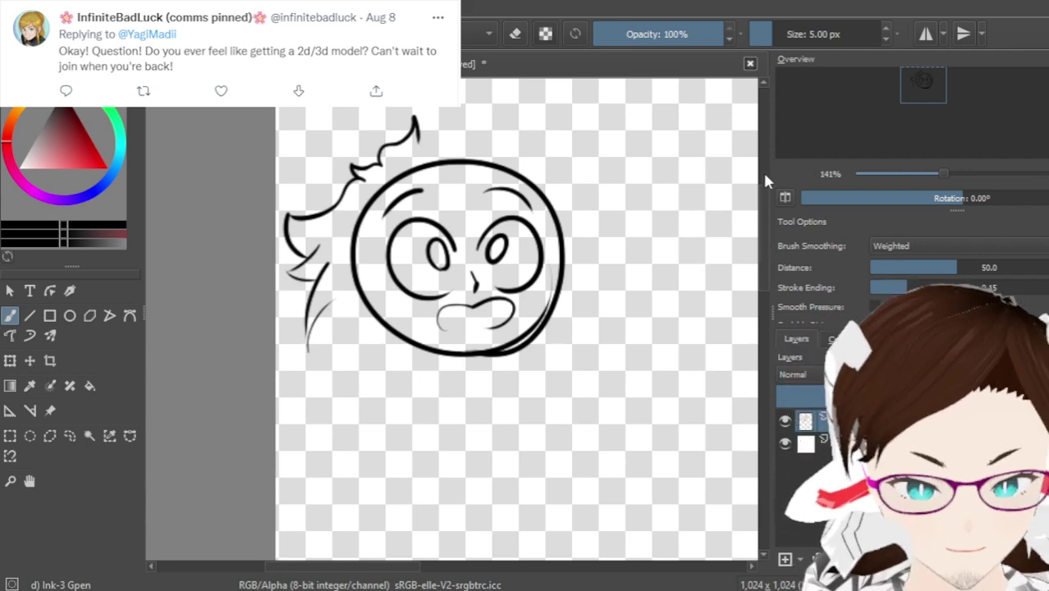
scroll(762, 203, up, 1)
key(ctrl+z)
key(ctrl+z)
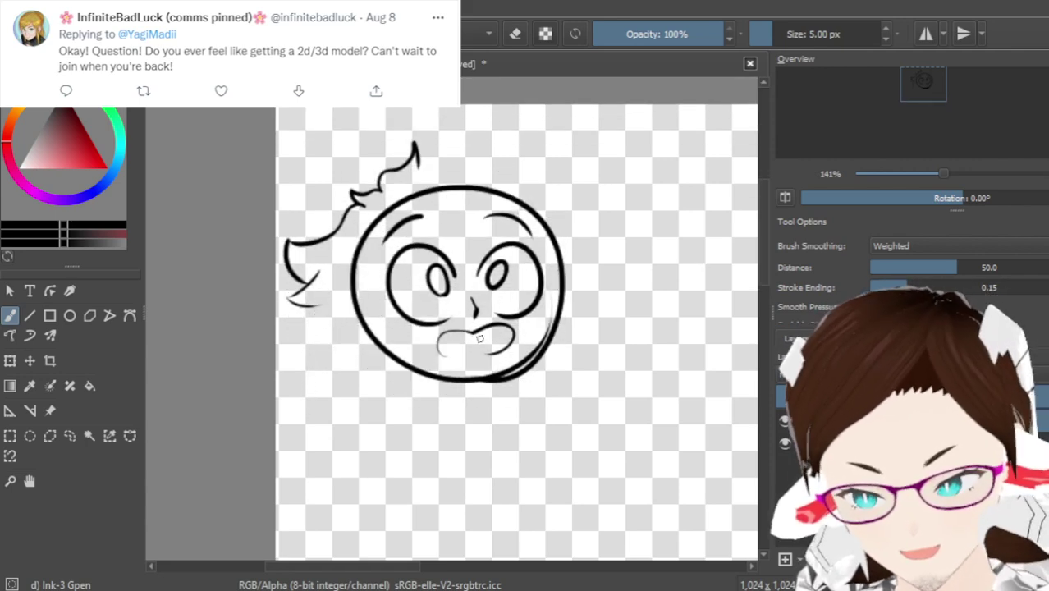
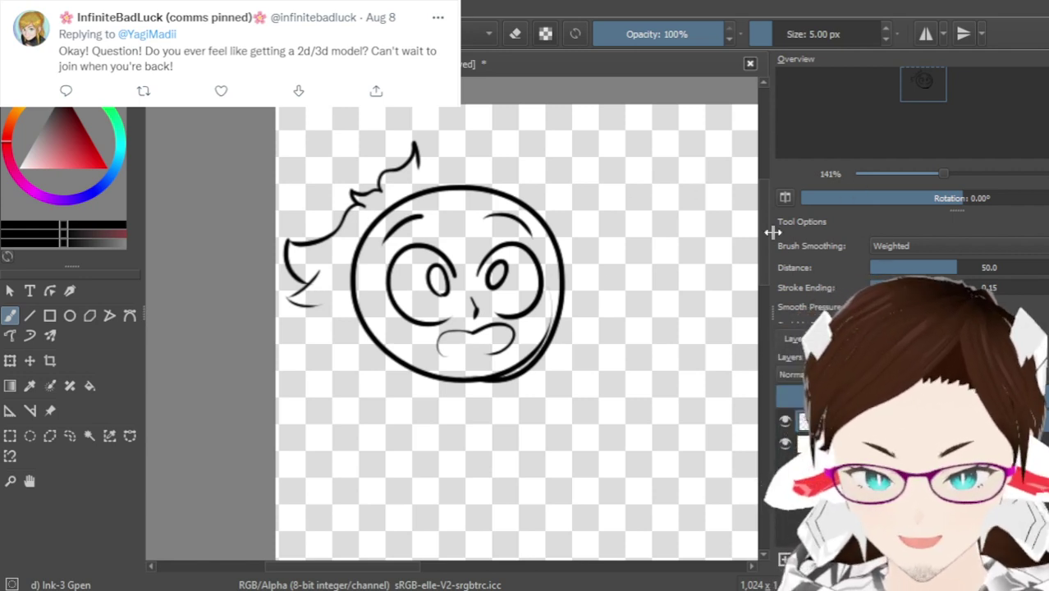
Ink a long sweeping hair line across the top of the head ending in an upward spike, retrying the stroke
scroll(762, 233, up, 2)
scroll(761, 230, down, 1)
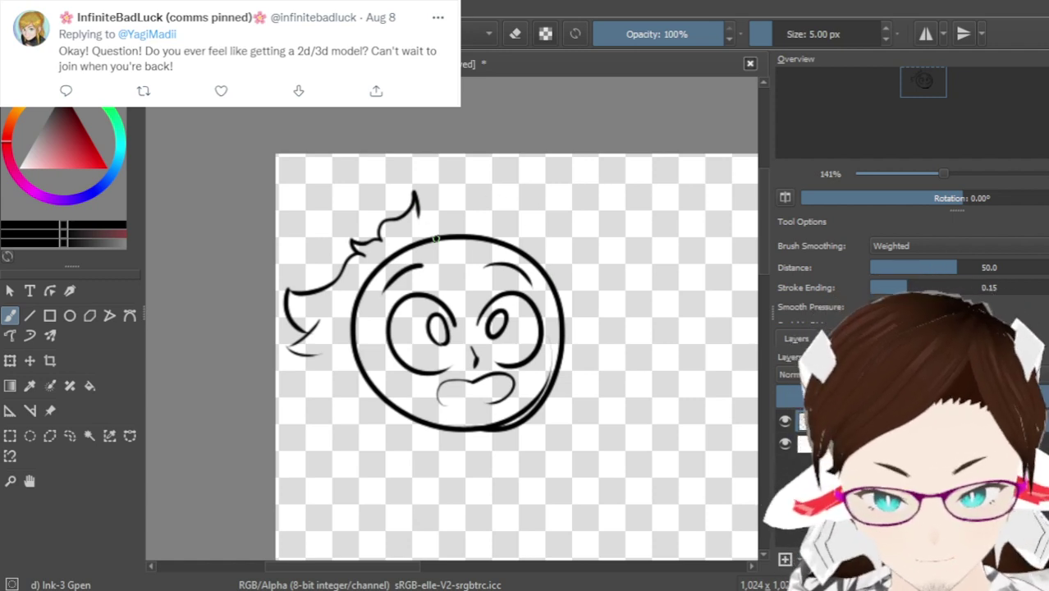
drag(412, 215, 581, 193)
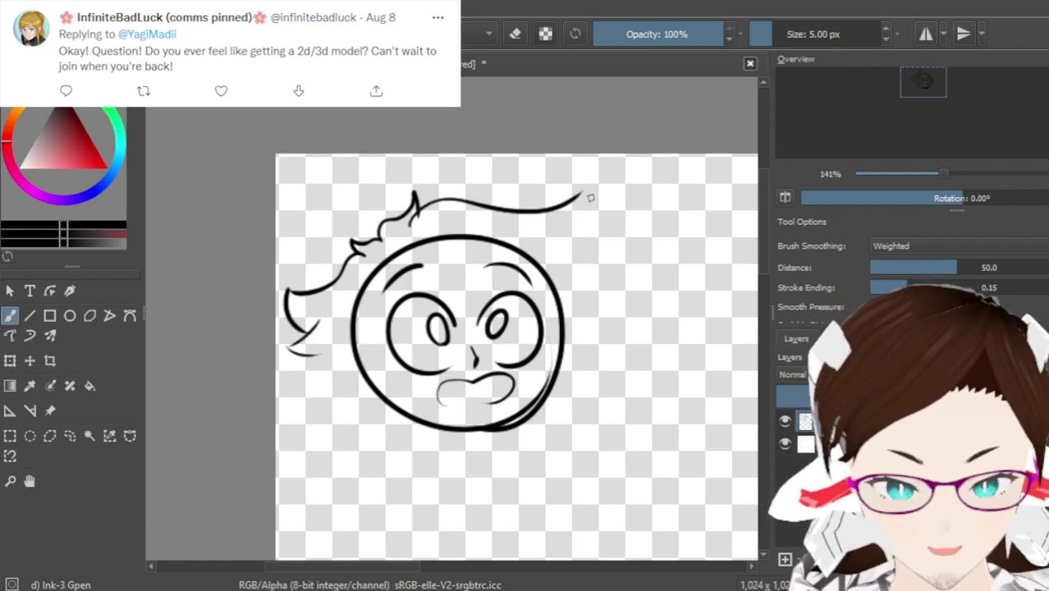
key(ctrl+z)
mouse_move(412, 217)
mouse_down()
mouse_move(490, 210)
mouse_move(561, 163)
mouse_move(577, 180)
mouse_move(532, 233)
mouse_up()
key(ctrl+z)
drag(560, 172, 550, 210)
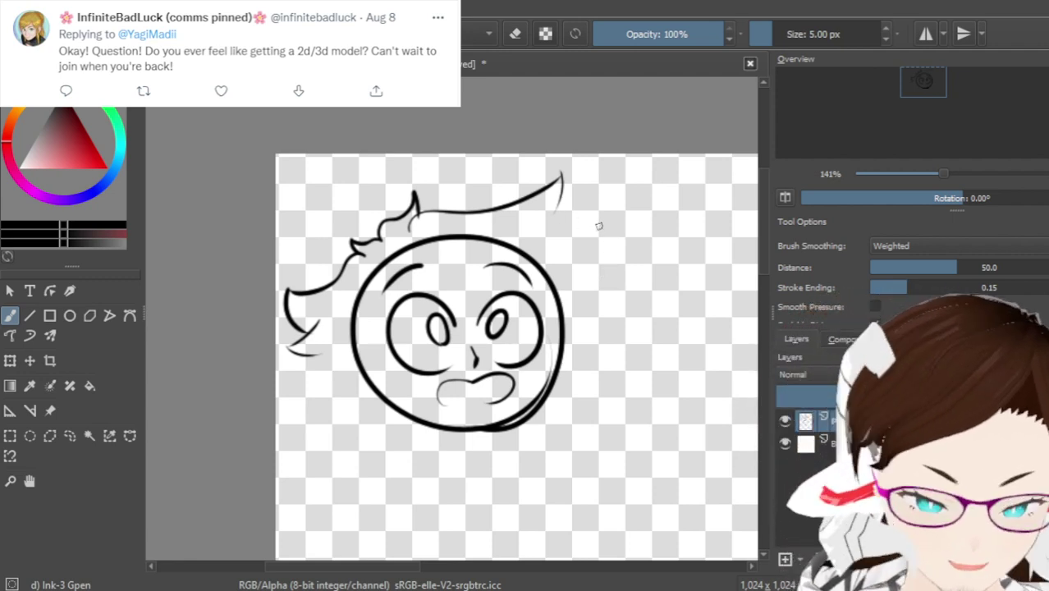
Draw two pointed hair locks beyond the head's upper right side, and undo the attempts at another lock below them
mouse_move(535, 222)
mouse_down()
mouse_move(611, 202)
mouse_move(594, 235)
mouse_move(616, 234)
mouse_move(602, 243)
mouse_move(631, 233)
mouse_move(584, 261)
mouse_up()
key(ctrl+z)
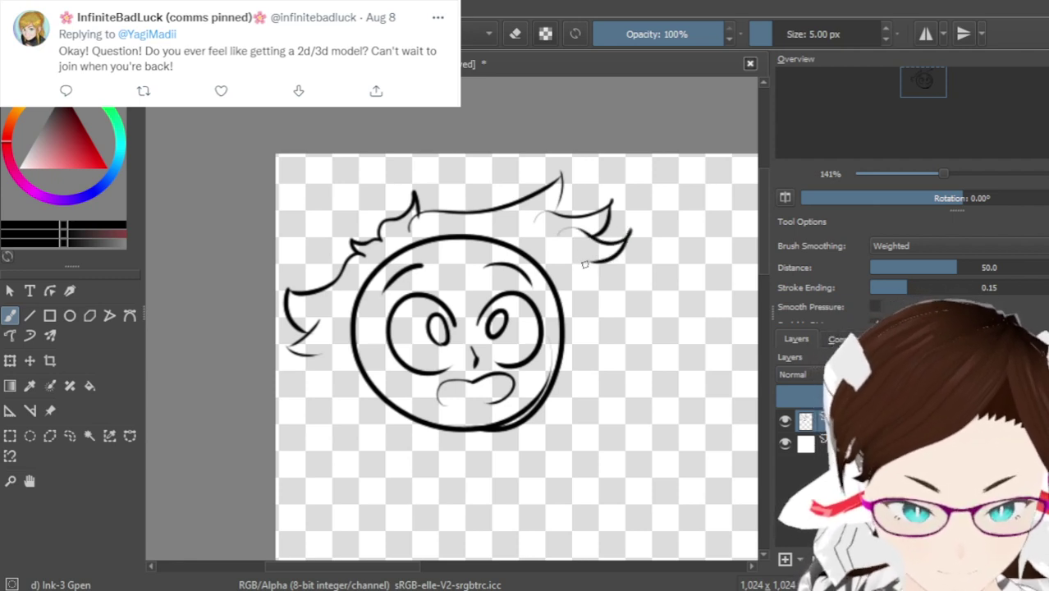
mouse_move(581, 258)
mouse_down()
mouse_move(628, 268)
mouse_move(564, 311)
mouse_up()
key(ctrl+z)
key(ctrl+z)
mouse_move(581, 257)
mouse_down()
mouse_move(625, 275)
mouse_move(600, 291)
mouse_up()
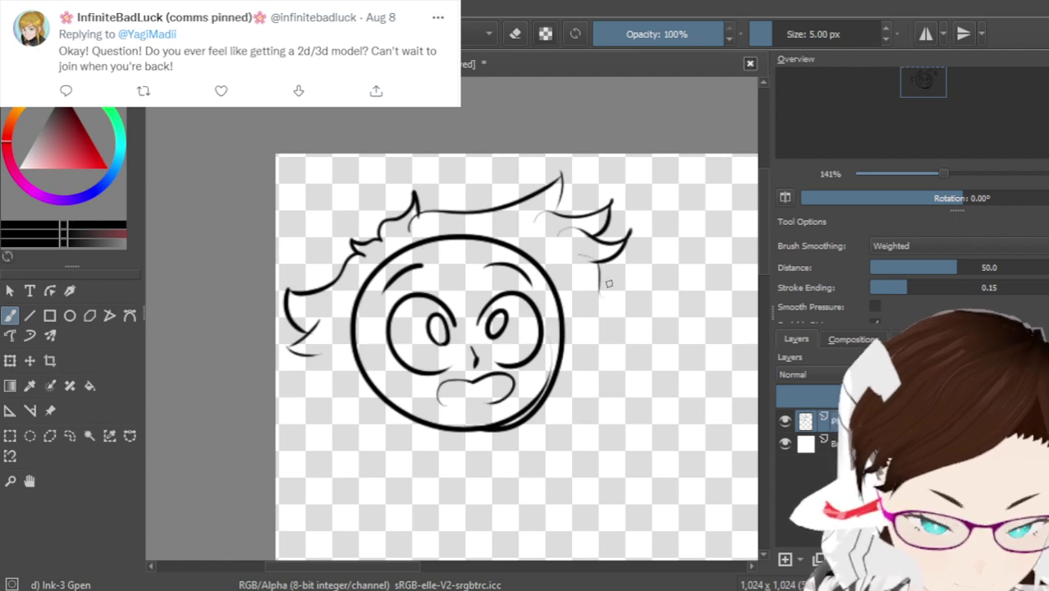
key(ctrl+z)
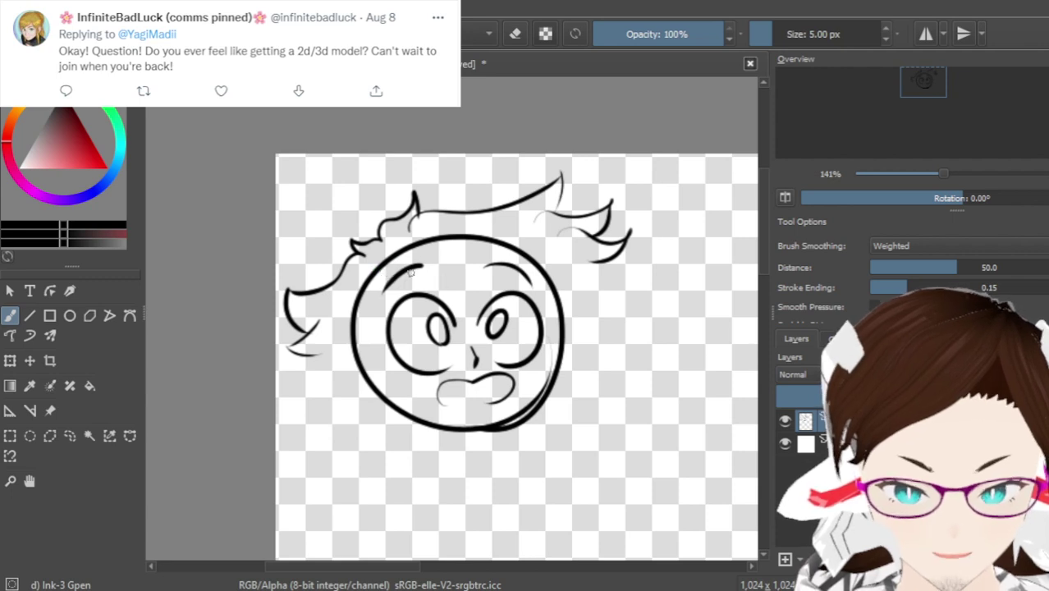
Ink a fringe of pointed bangs across the forehead above both eyes and down beside the left eye, retrying misplaced strokes
drag(391, 272, 489, 287)
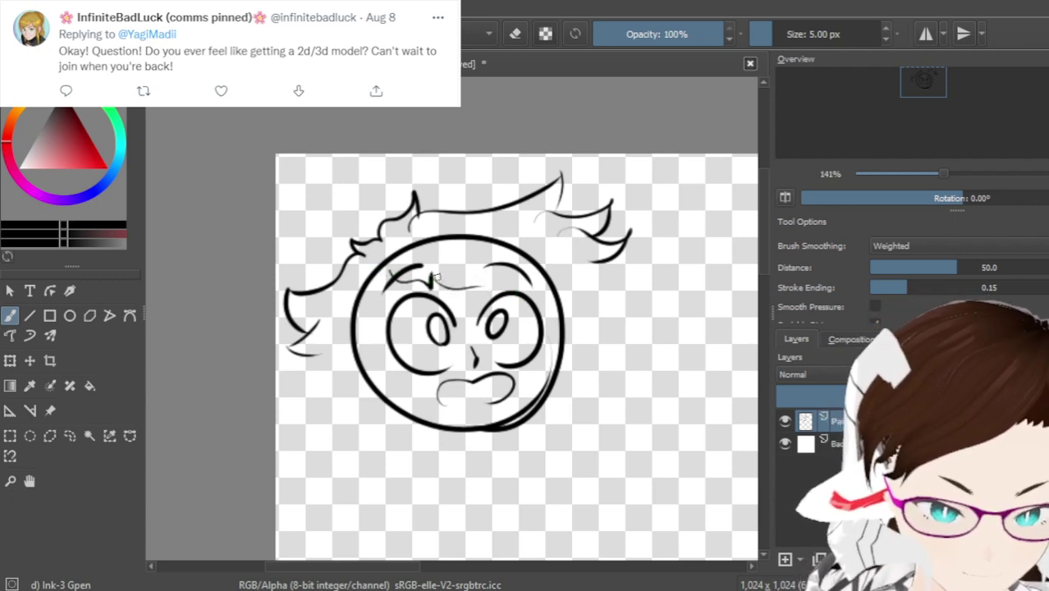
key(ctrl+z)
mouse_move(433, 278)
mouse_down()
mouse_move(466, 297)
mouse_move(490, 291)
mouse_move(476, 300)
mouse_move(497, 275)
mouse_move(496, 292)
mouse_move(476, 292)
mouse_move(491, 283)
mouse_move(474, 297)
mouse_move(465, 273)
mouse_move(552, 272)
mouse_up()
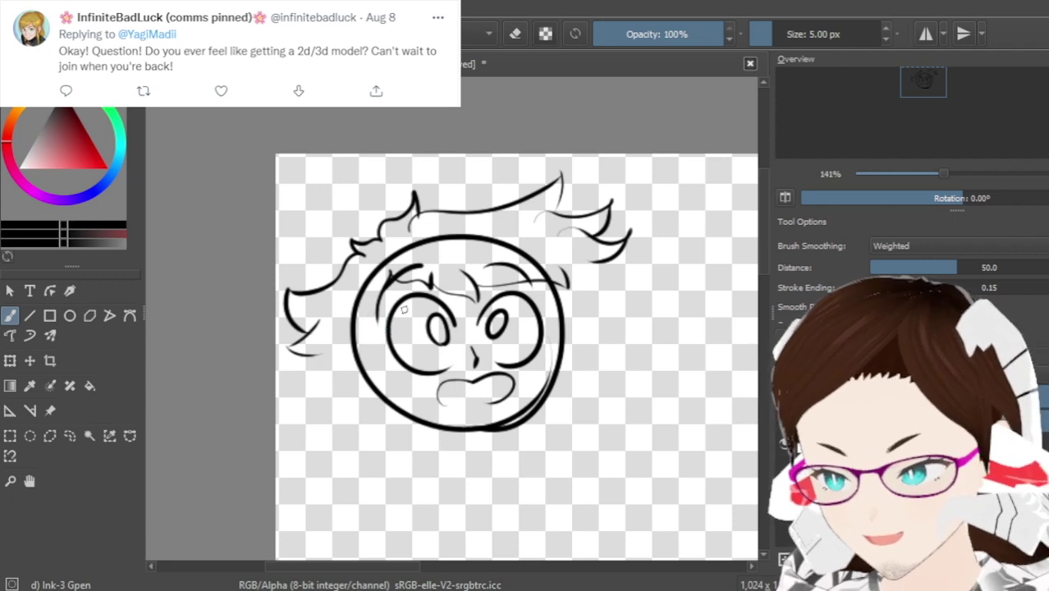
key(ctrl+z)
drag(385, 274, 377, 324)
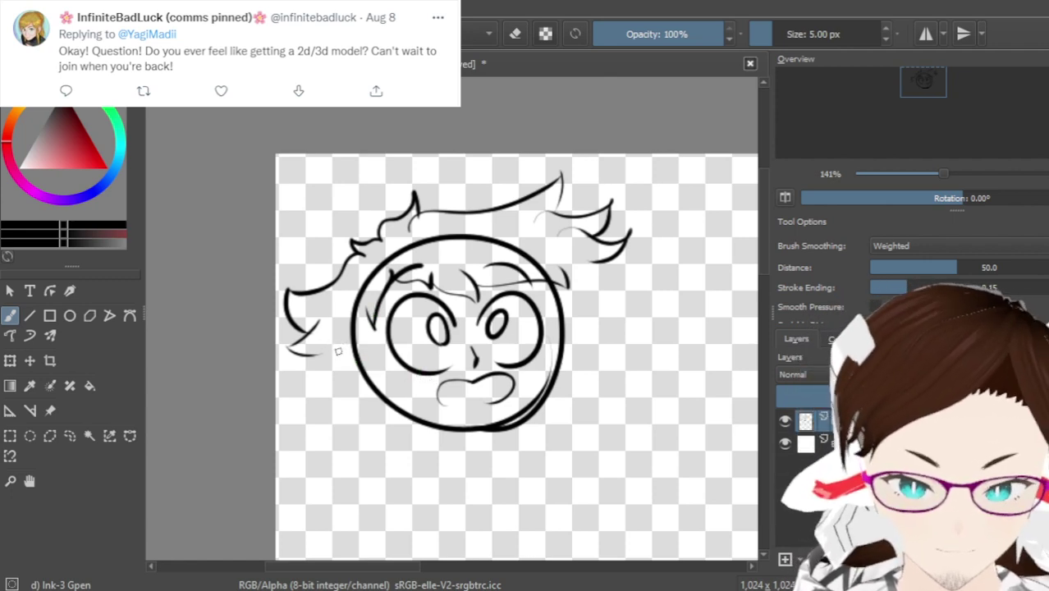
drag(326, 367, 348, 395)
key(ctrl+z)
key(ctrl+z)
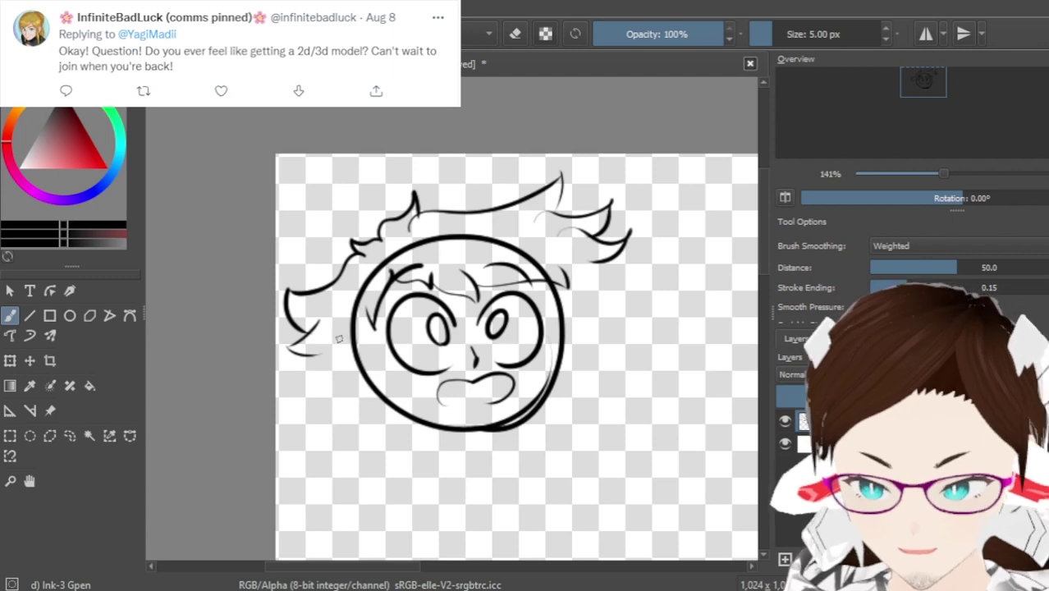
mouse_move(328, 326)
mouse_down()
mouse_move(319, 370)
mouse_move(321, 343)
mouse_up()
key(ctrl+z)
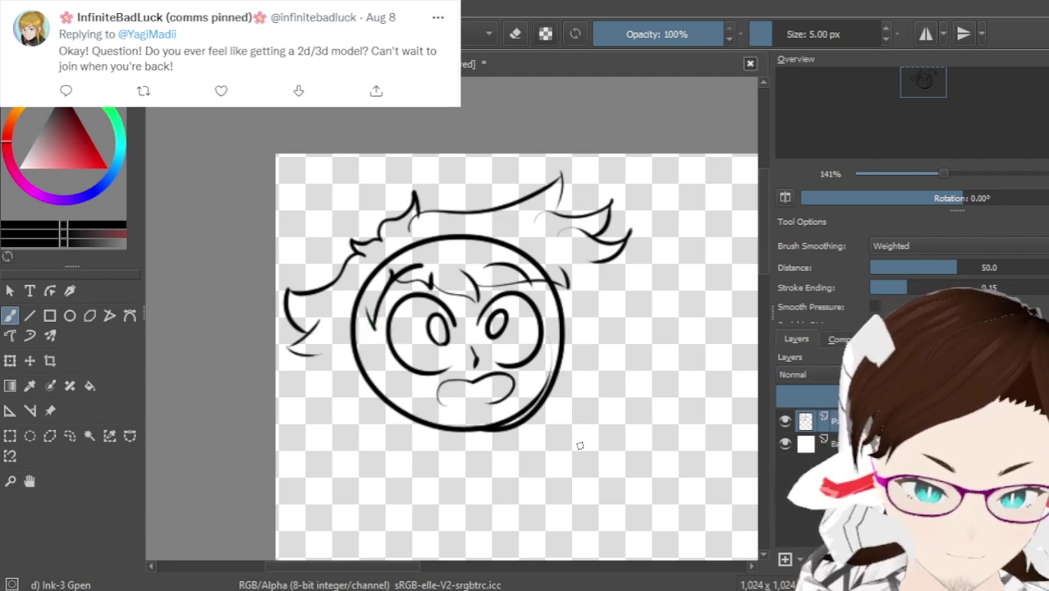
Draw large pointed hair locks beyond the head's right side, below the upper right tufts, redoing strokes until their shape fits
scroll(763, 260, down, 1)
mouse_move(763, 259)
mouse_down()
mouse_move(761, 275)
mouse_move(758, 261)
mouse_up()
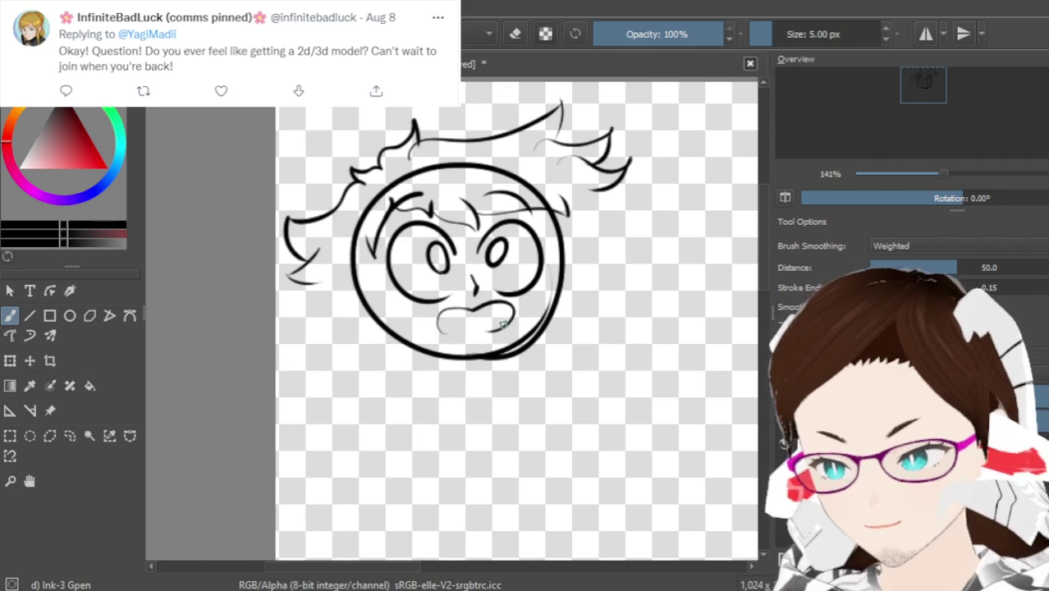
scroll(509, 328, up, 1)
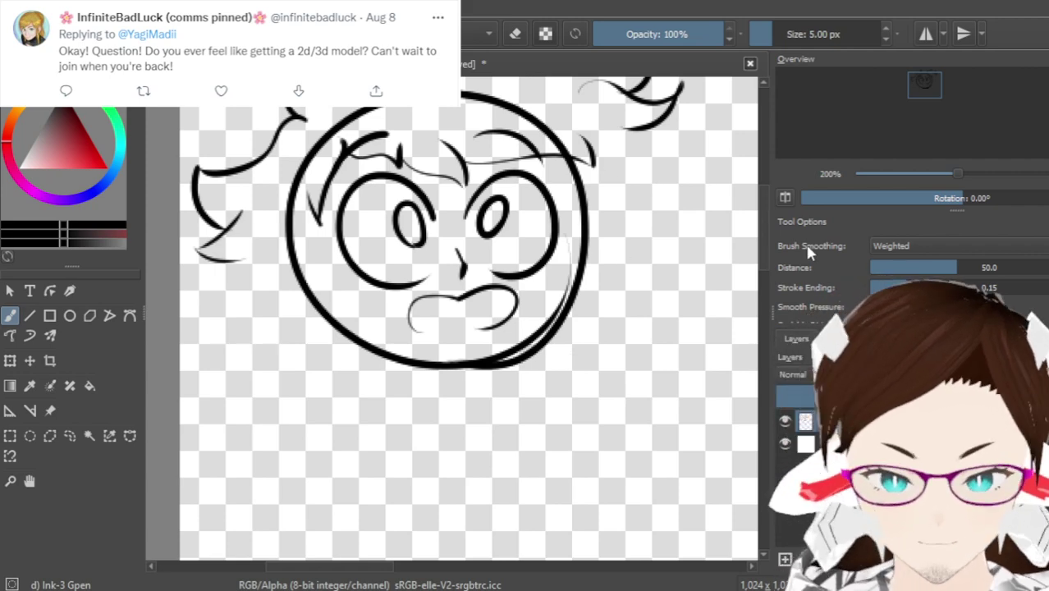
drag(763, 223, 761, 211)
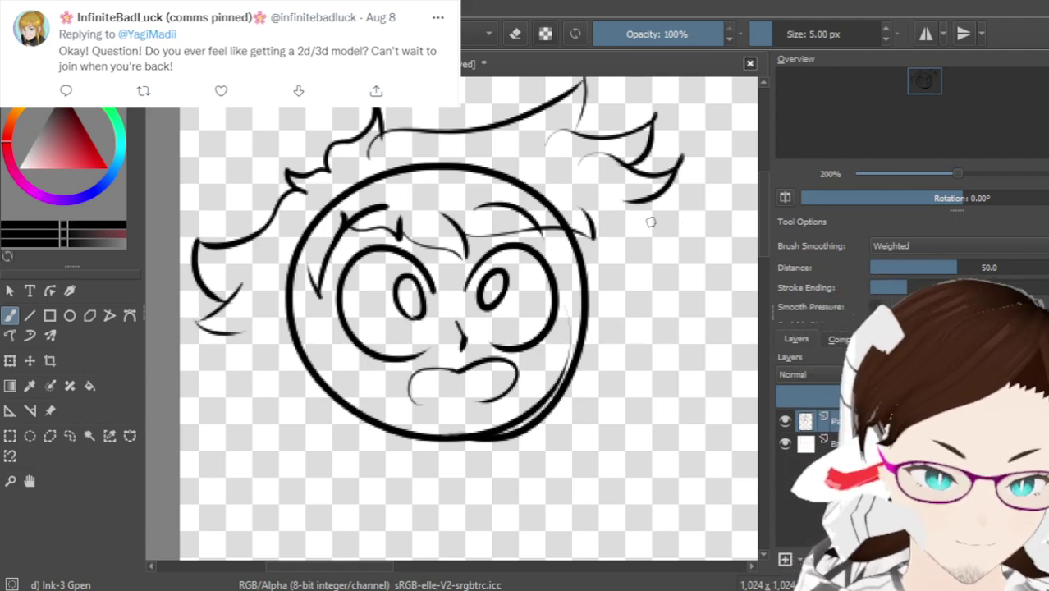
drag(626, 198, 656, 274)
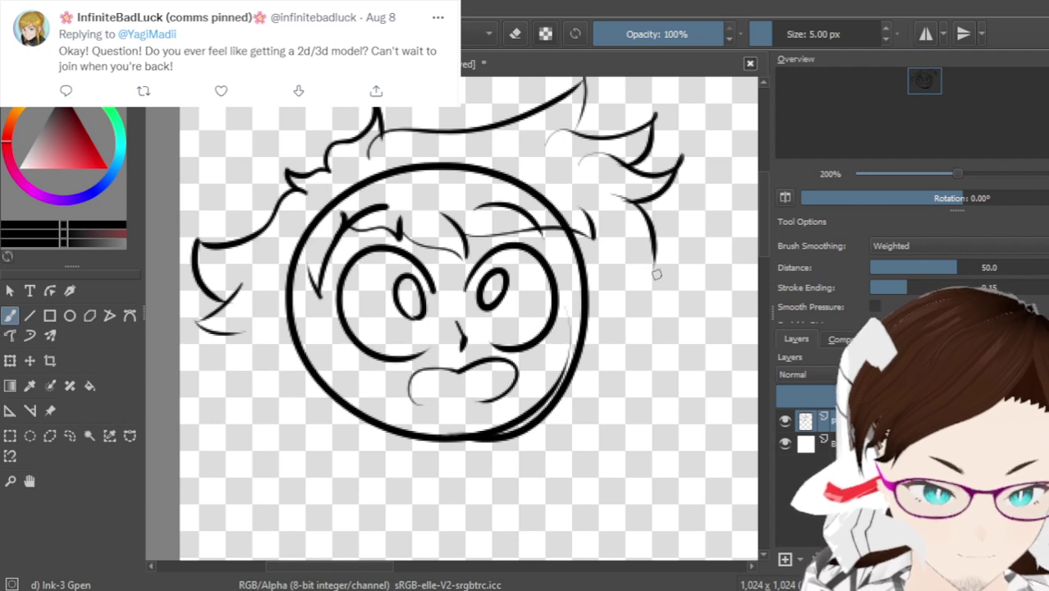
key(ctrl+z)
mouse_move(619, 199)
mouse_down()
mouse_move(673, 297)
mouse_move(628, 282)
mouse_move(683, 352)
mouse_up()
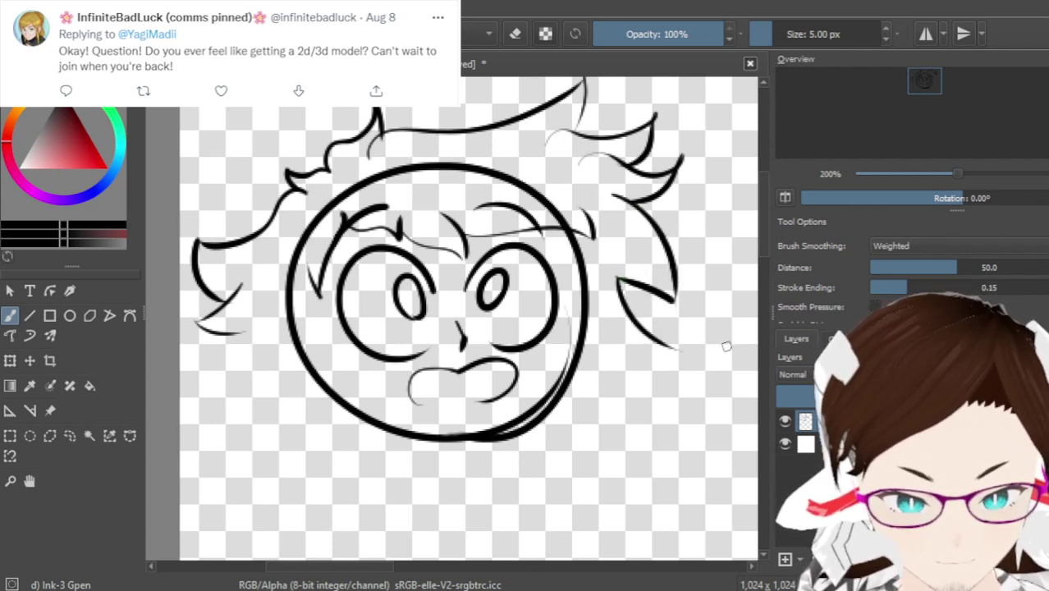
key(ctrl+z)
key(ctrl+z)
drag(660, 278, 671, 317)
mouse_move(620, 246)
mouse_down()
mouse_move(662, 281)
mouse_move(600, 254)
mouse_move(675, 344)
mouse_move(632, 348)
mouse_up()
key(ctrl+z)
key(ctrl+z)
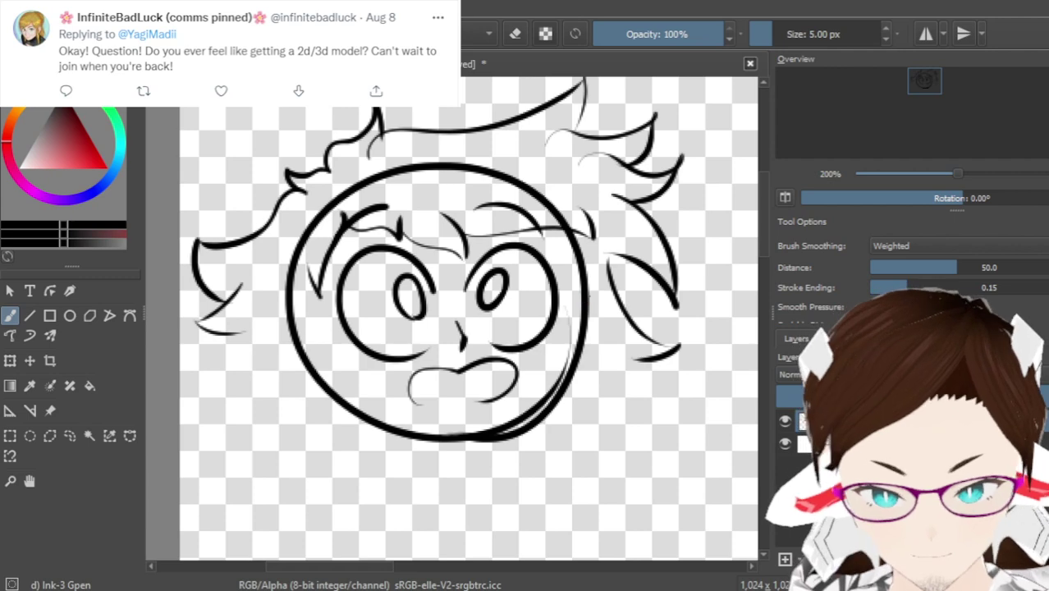
Ink a long hair lock hanging below the left side tuft to chin level, retrying the stroke once
scroll(755, 259, down, 3)
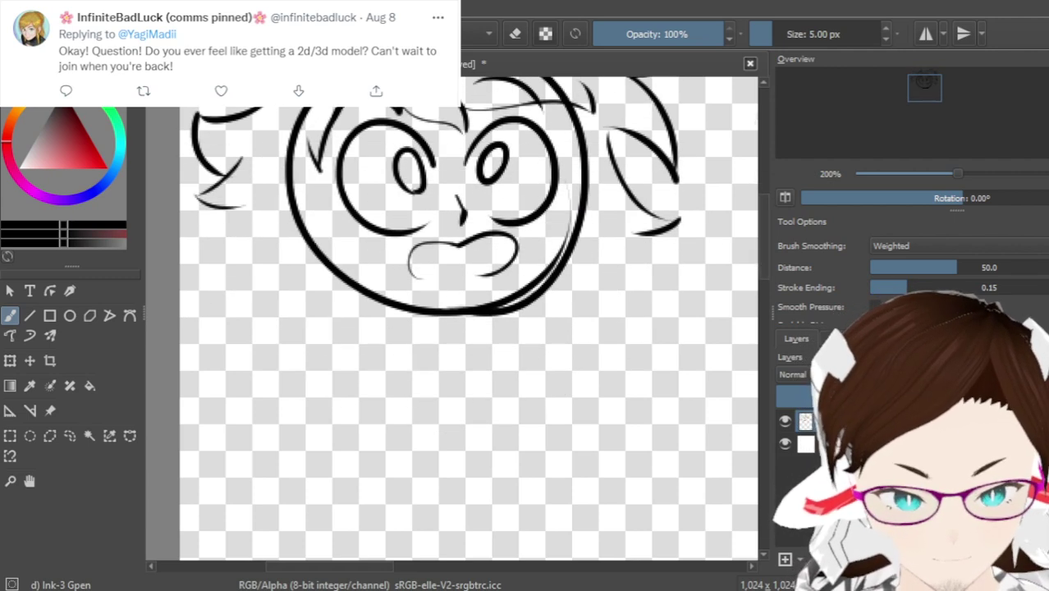
ctrl+scroll(577, 235, up, 1)
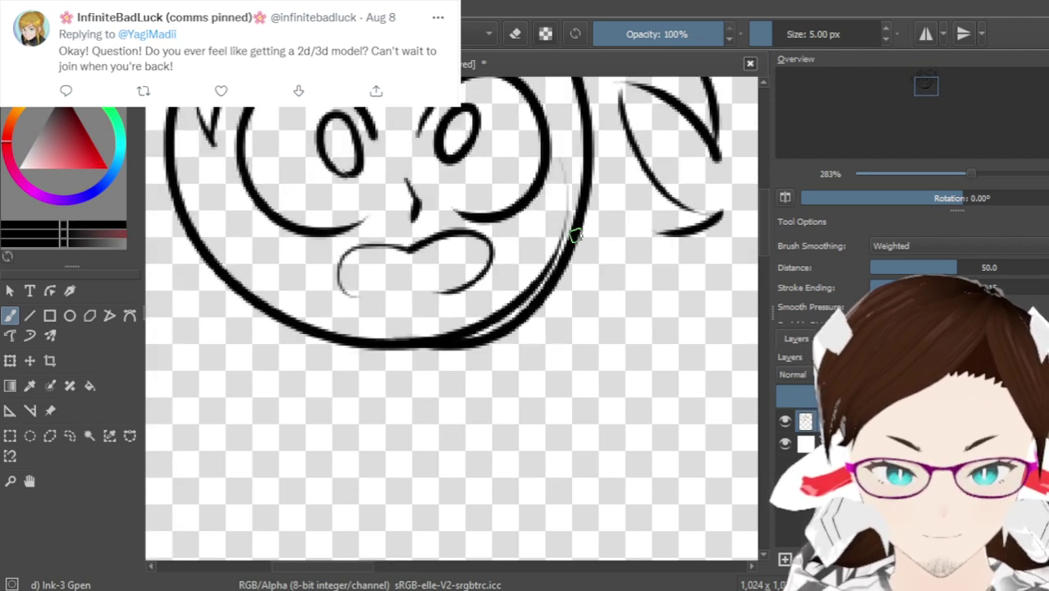
scroll(761, 230, up, 2)
scroll(760, 230, up, 1)
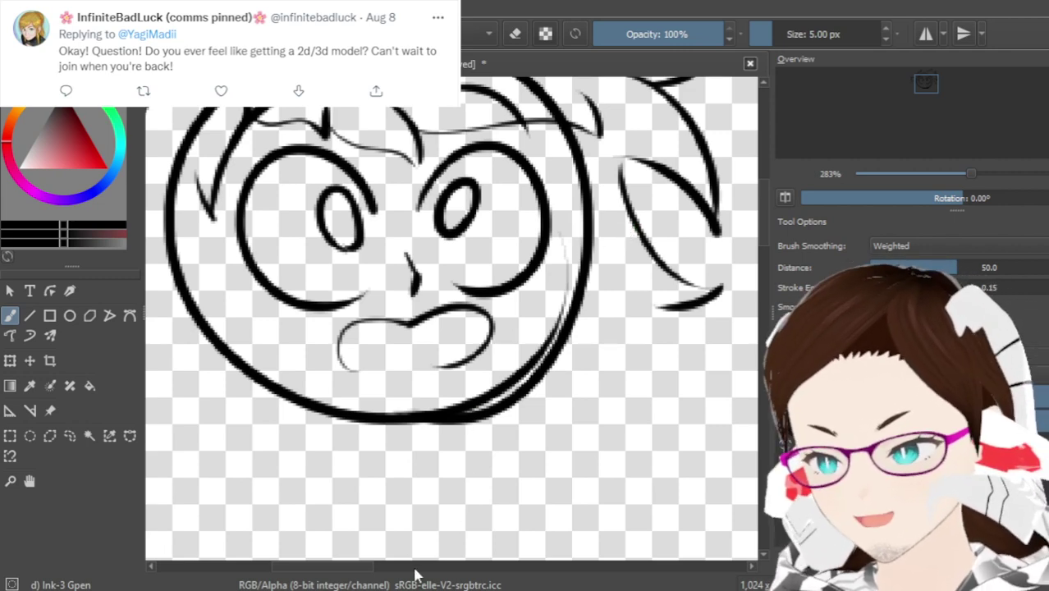
drag(343, 570, 324, 570)
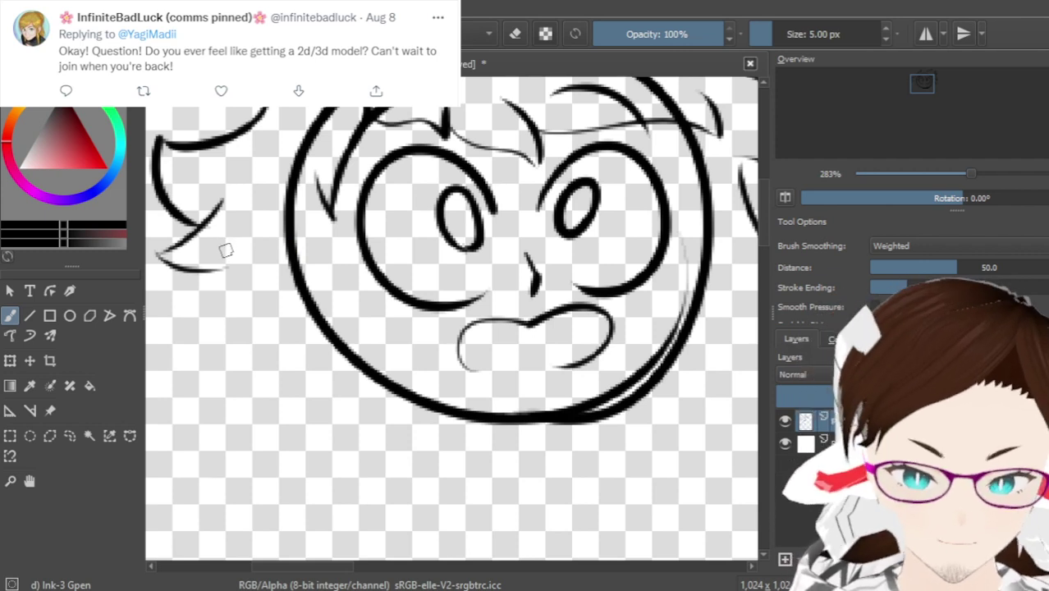
drag(236, 244, 194, 348)
key(ctrl+z)
mouse_move(238, 240)
mouse_down()
mouse_move(188, 411)
mouse_move(289, 348)
mouse_move(243, 479)
mouse_move(331, 442)
mouse_up()
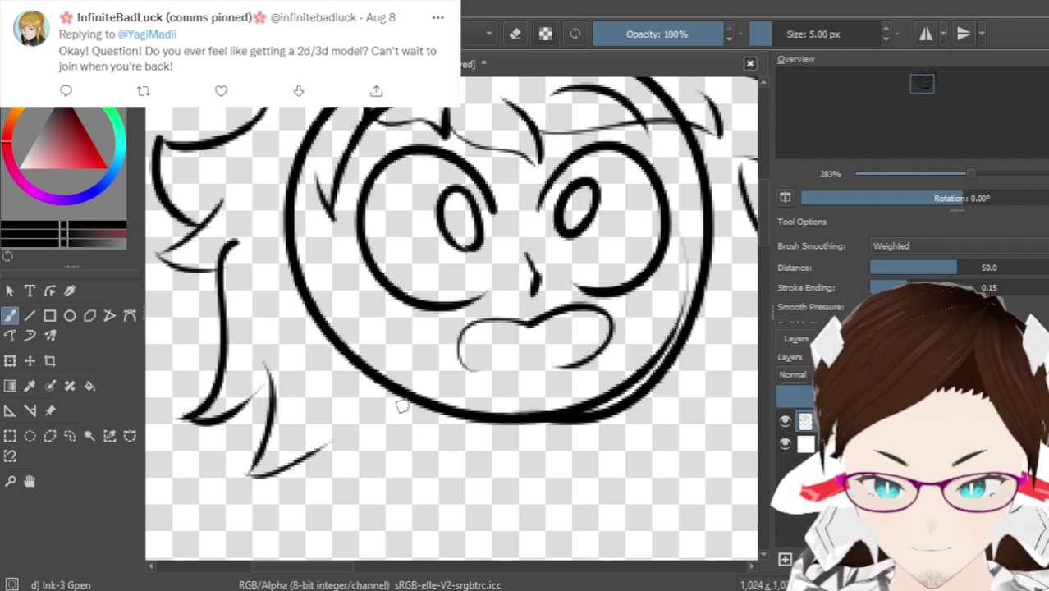
Undo the lower hair spike and try a single curved strand beside the left lock's pointed tip
key(ctrl+z)
key(ctrl+z)
mouse_move(269, 354)
mouse_down()
mouse_move(236, 470)
mouse_move(212, 469)
mouse_move(226, 479)
mouse_move(215, 487)
mouse_move(322, 453)
mouse_up()
key(ctrl+z)
key(ctrl+z)
drag(267, 365, 233, 482)
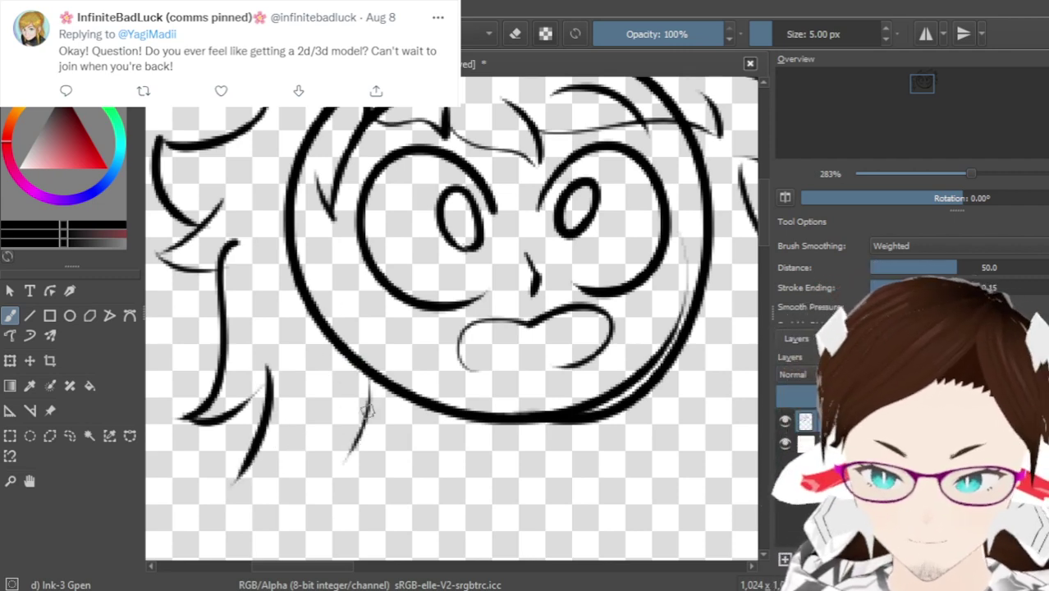
Try two curved neck lines under the head, and undo them together with the curved hair strand
drag(345, 359, 319, 480)
key(ctrl+z)
mouse_move(379, 384)
mouse_down()
mouse_move(355, 458)
mouse_move(332, 486)
mouse_up()
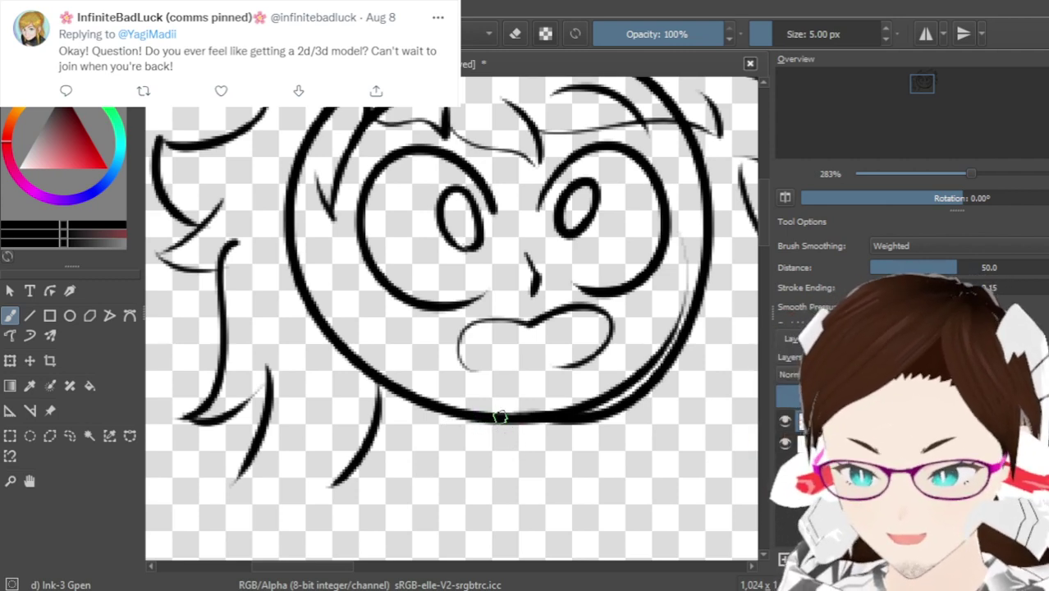
drag(526, 422, 542, 484)
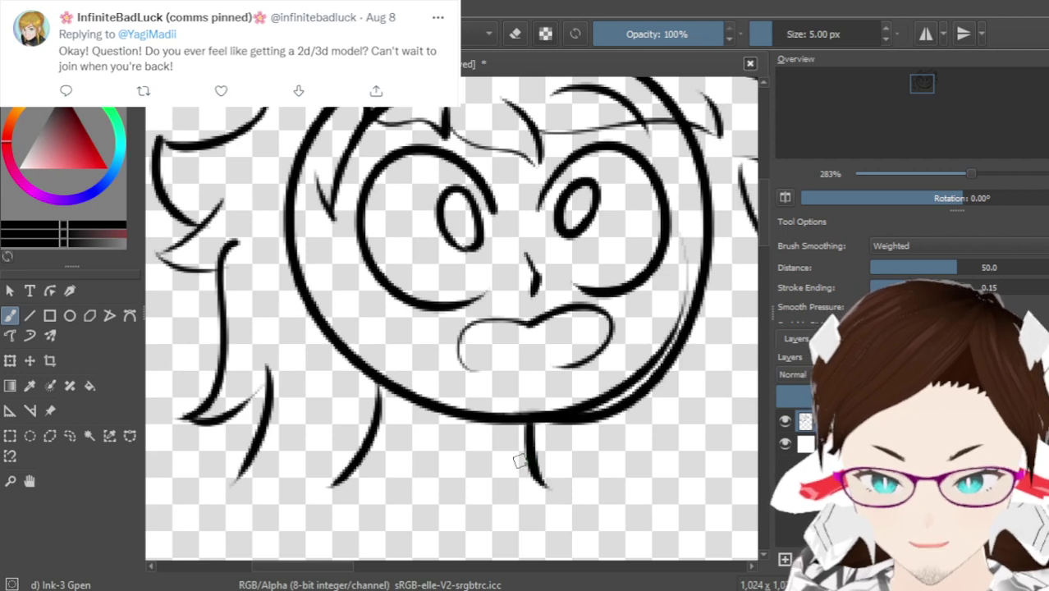
key(ctrl+z)
key(ctrl+z)
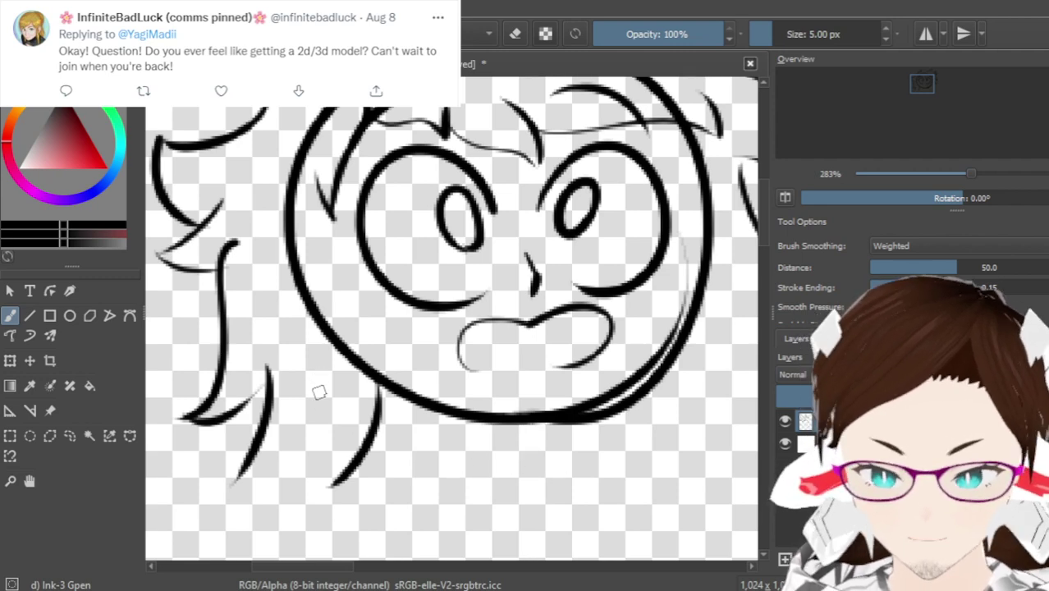
key(ctrl+z)
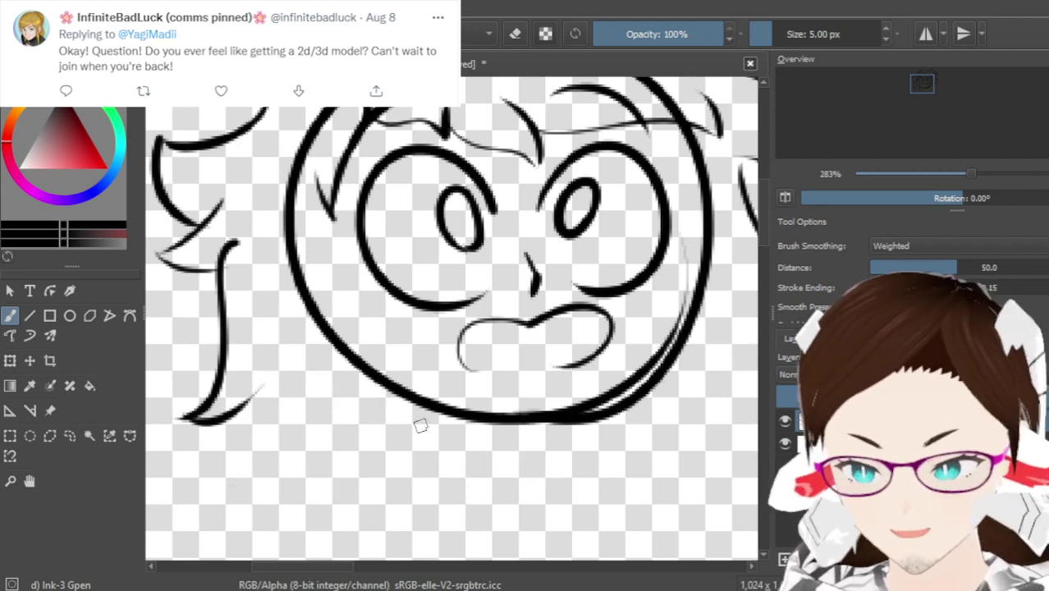
Draw the two neck lines below the chin, curving outward at their lower ends, retrying each line's position
drag(417, 404, 371, 491)
key(ctrl+z)
drag(392, 392, 351, 494)
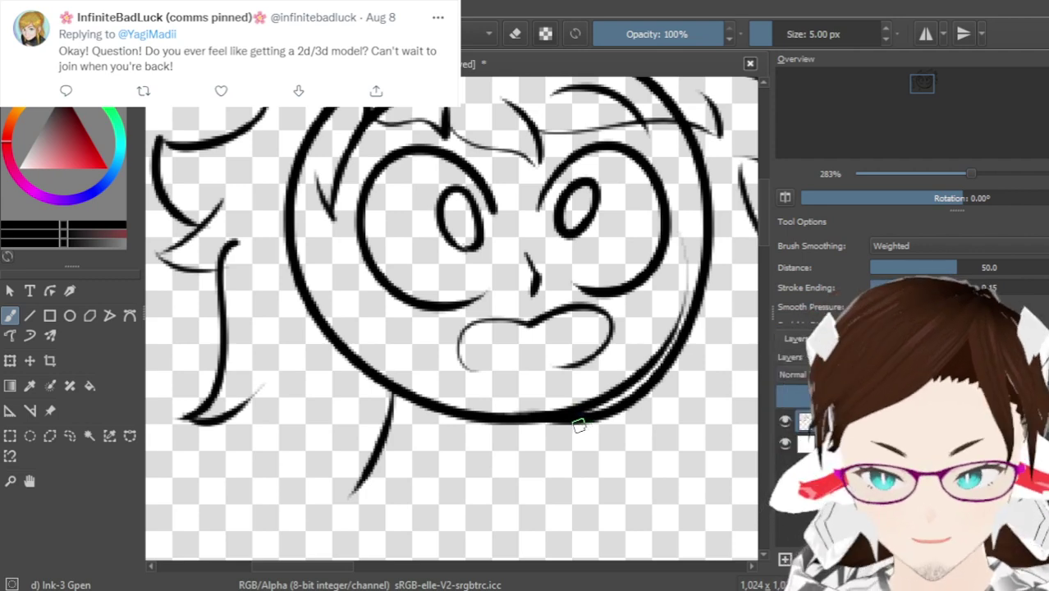
drag(574, 420, 639, 494)
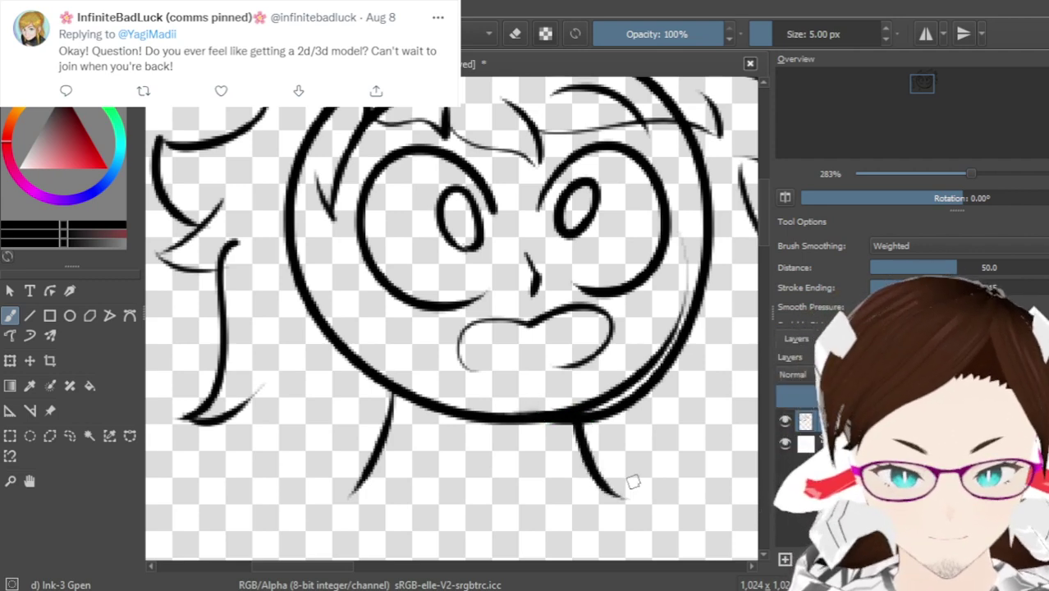
key(ctrl+z)
drag(534, 423, 552, 484)
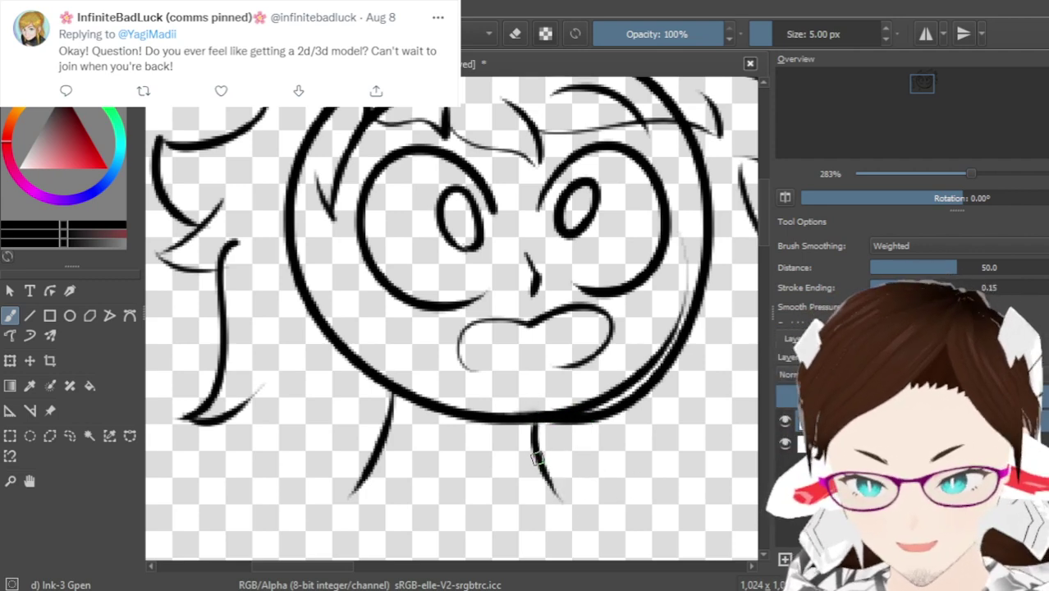
key(ctrl+z)
drag(540, 422, 566, 479)
key(ctrl+z)
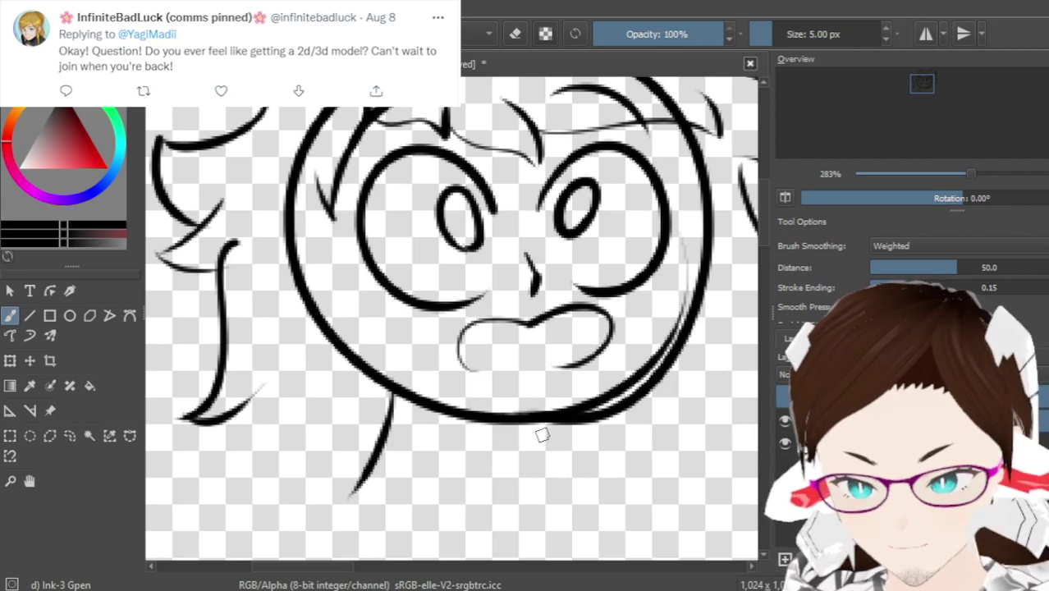
mouse_move(542, 422)
mouse_down()
mouse_move(546, 471)
mouse_move(577, 493)
mouse_up()
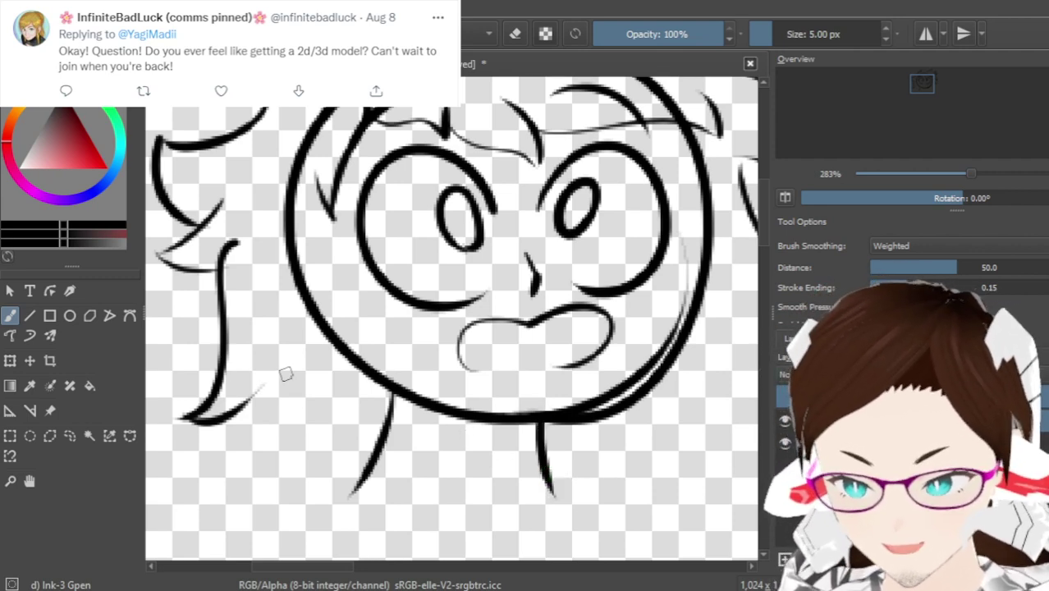
Erase the lower tip of the left hair lock and redraw it as two wide pointed locks reaching toward the neck
key(e)
mouse_move(225, 379)
mouse_down()
mouse_move(206, 426)
mouse_move(264, 403)
mouse_move(222, 402)
mouse_up()
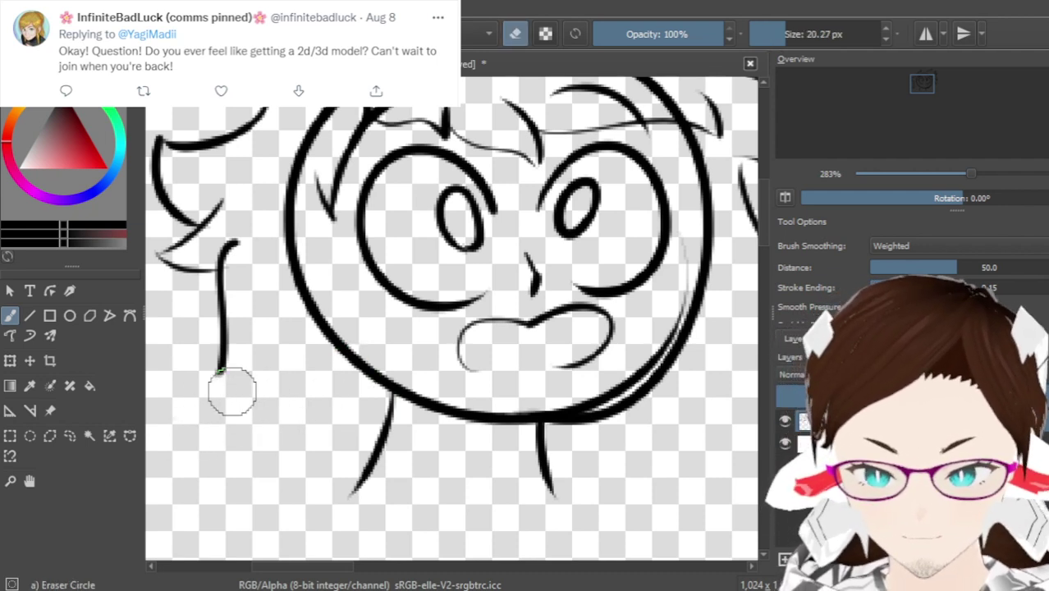
key(e)
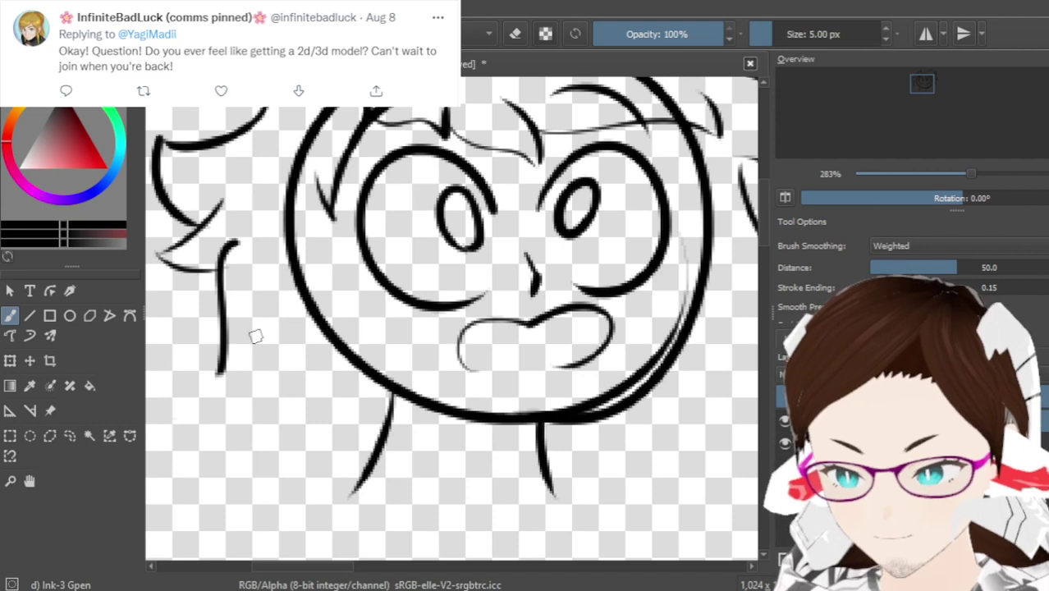
drag(220, 353, 183, 389)
key(ctrl+z)
mouse_move(220, 345)
mouse_down()
mouse_move(172, 401)
mouse_move(330, 378)
mouse_up()
drag(241, 410, 404, 397)
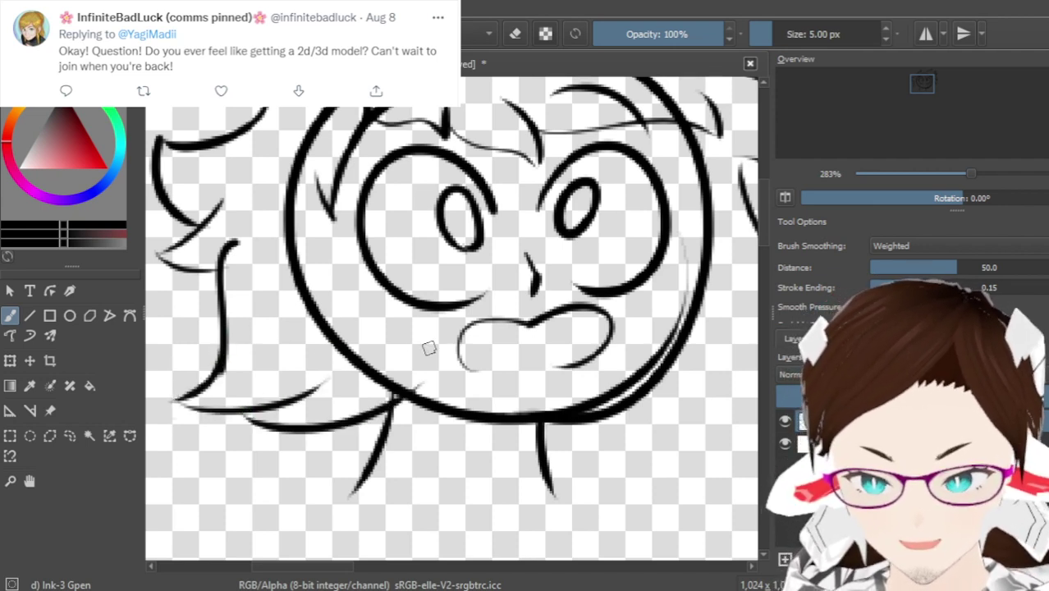
key(ctrl+z)
mouse_move(217, 414)
mouse_down()
mouse_move(303, 396)
mouse_move(225, 442)
mouse_move(391, 402)
mouse_up()
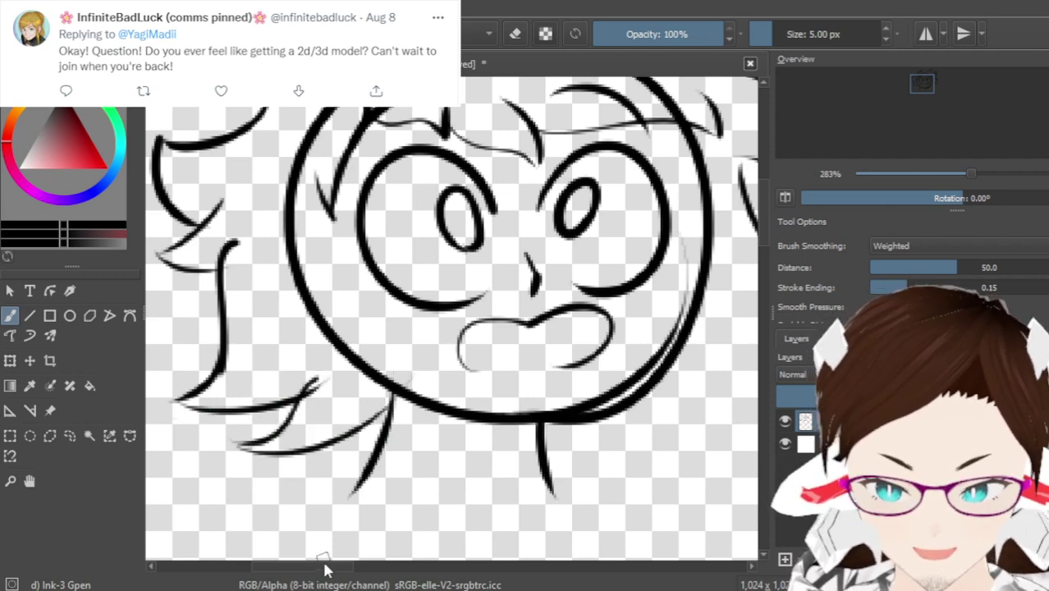
Add a small jagged hair tuft beside the left eye, crossing the head's left outline
mouse_move(314, 573)
mouse_down()
mouse_move(343, 577)
mouse_move(316, 567)
mouse_up()
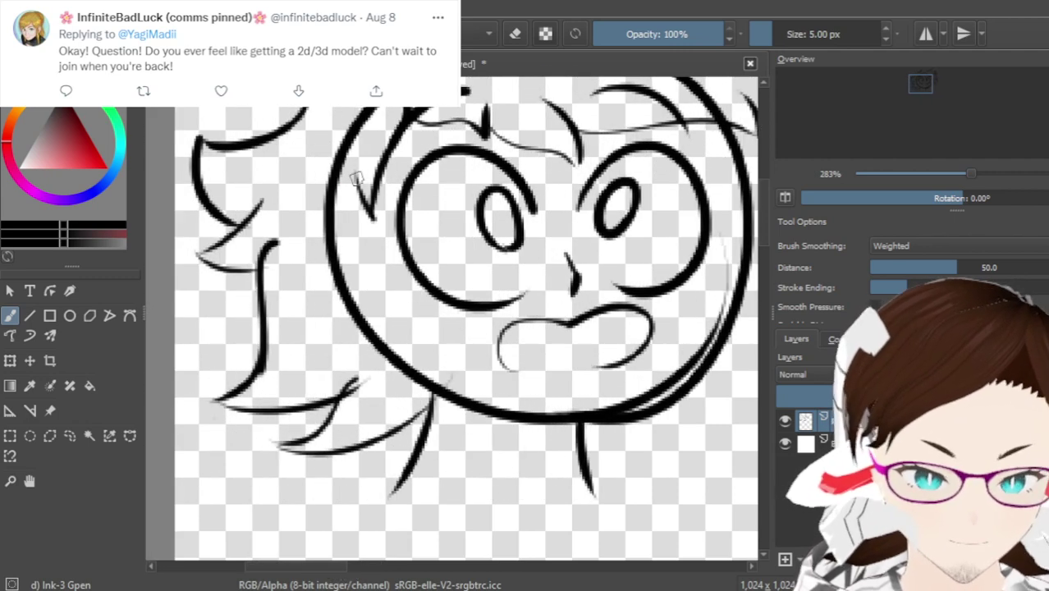
drag(307, 228, 343, 231)
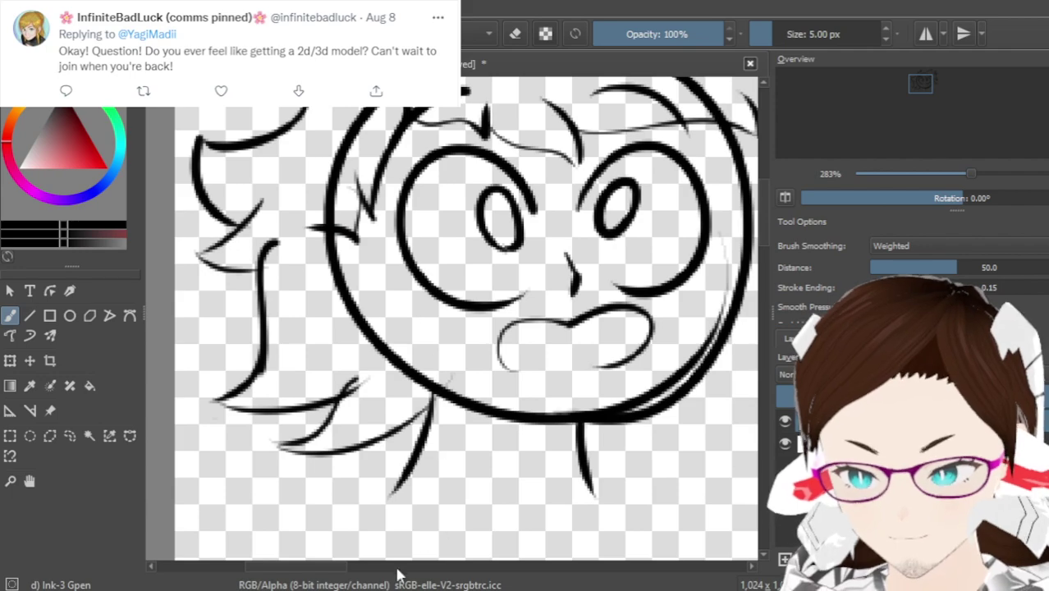
Draw pointed hair locks from the lower right tuft around the jaw to the neck, undoing and redoing misplaced strokes
drag(340, 568, 359, 574)
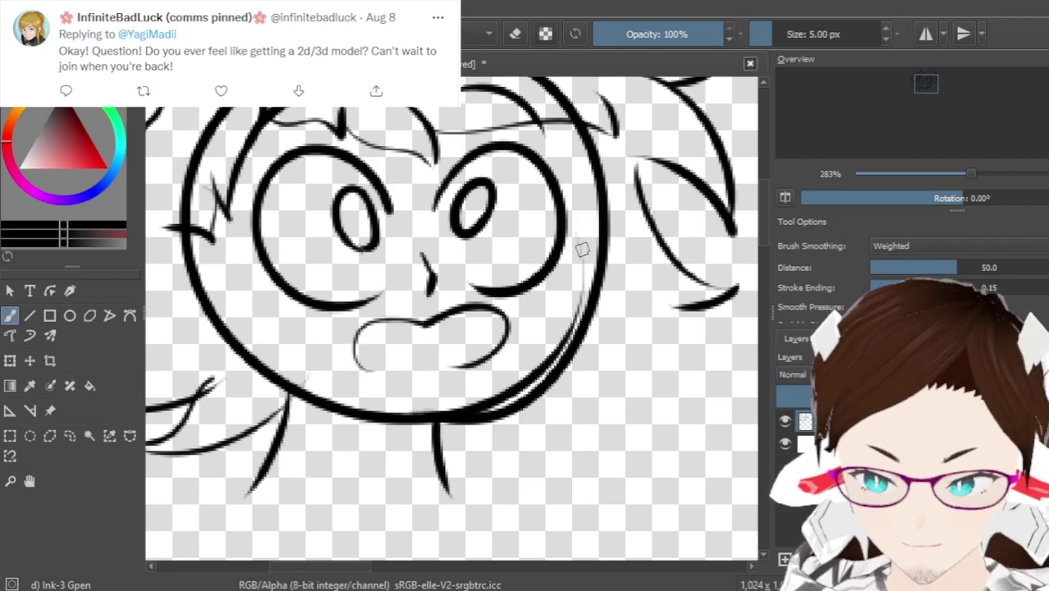
scroll(762, 215, down, 3)
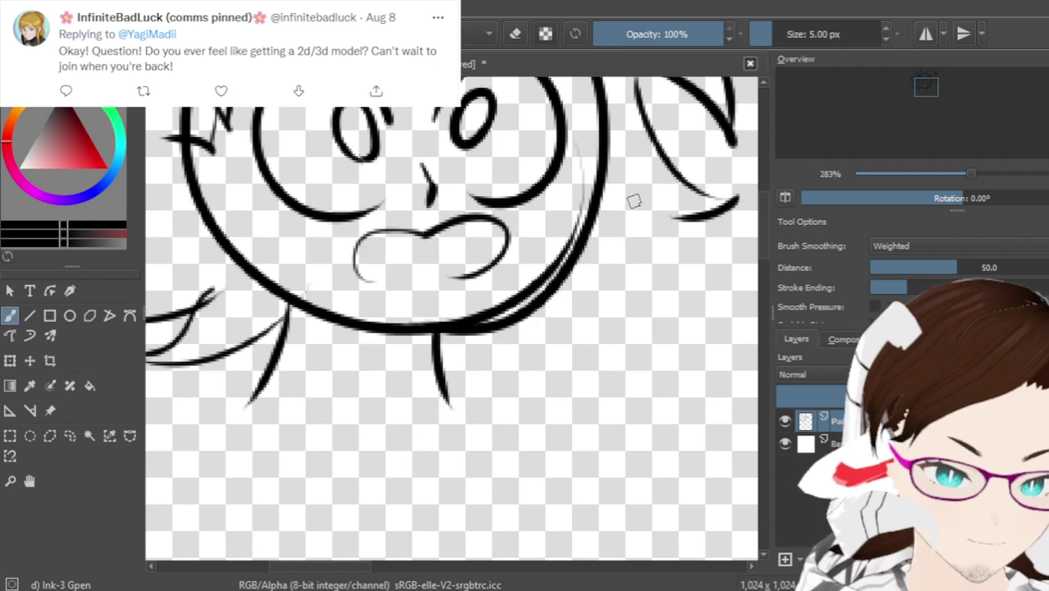
drag(663, 213, 649, 267)
key(ctrl+z)
mouse_move(652, 191)
mouse_down()
mouse_move(668, 233)
mouse_move(641, 319)
mouse_move(612, 318)
mouse_move(615, 282)
mouse_move(596, 291)
mouse_move(597, 304)
mouse_move(480, 329)
mouse_up()
key(ctrl+z)
mouse_move(591, 305)
mouse_down()
mouse_move(625, 353)
mouse_move(464, 316)
mouse_up()
key(ctrl+z)
mouse_move(624, 359)
mouse_down()
mouse_move(509, 352)
mouse_move(546, 381)
mouse_move(443, 381)
mouse_up()
key(ctrl+z)
drag(538, 384, 447, 376)
scroll(761, 205, up, 5)
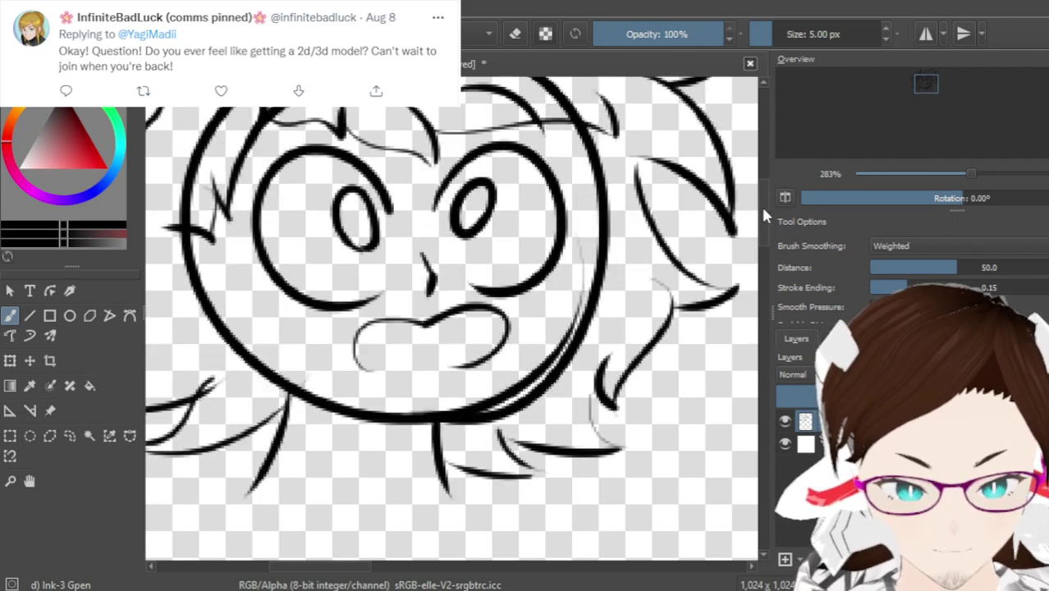
Dot a cluster of four small freckles on the left cheek below the eye
scroll(394, 239, down, 2)
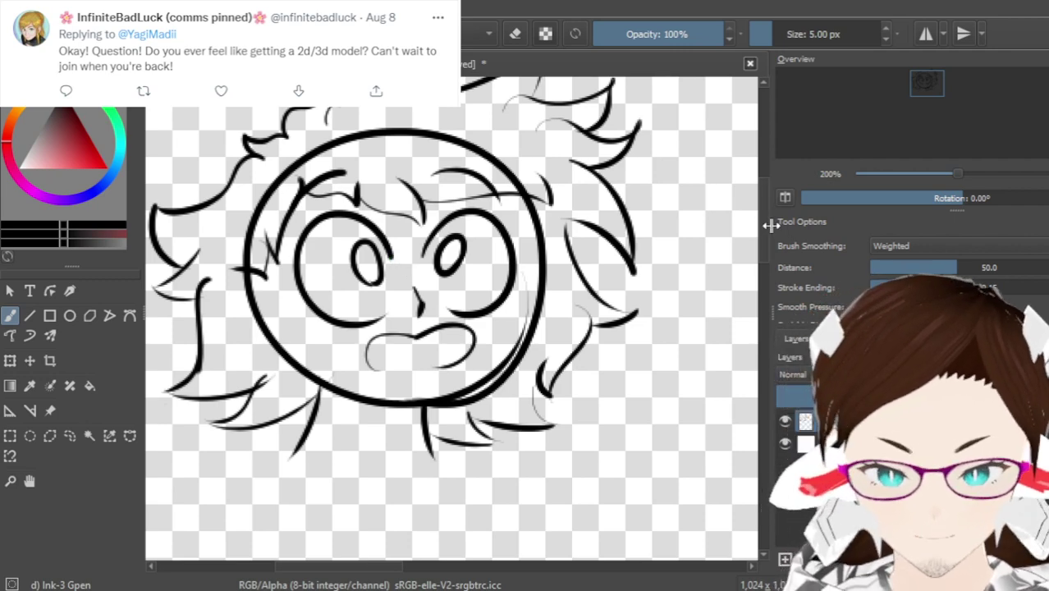
scroll(760, 214, up, 2)
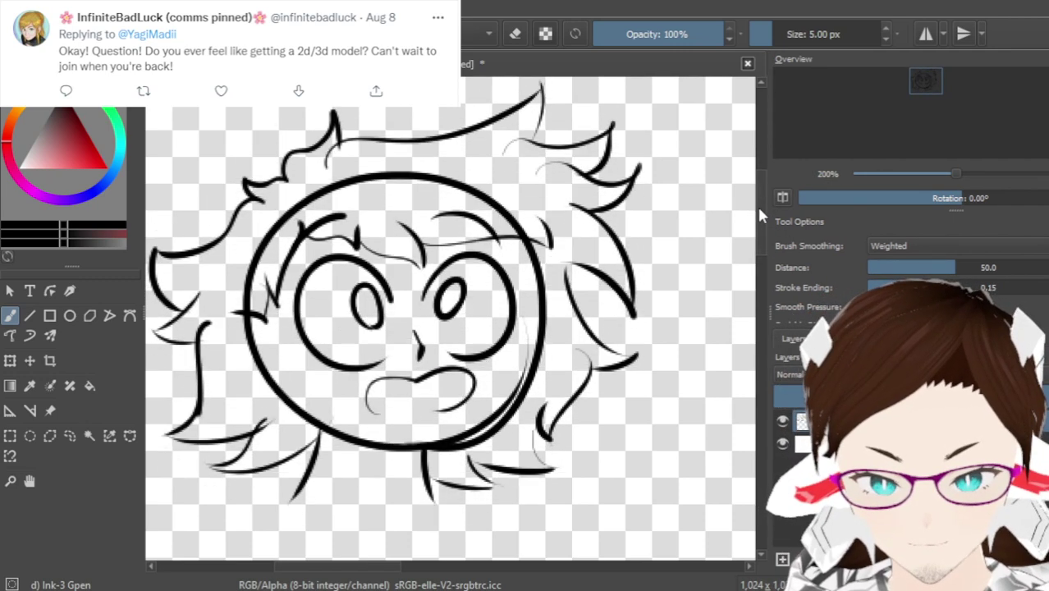
scroll(322, 567, left, 3)
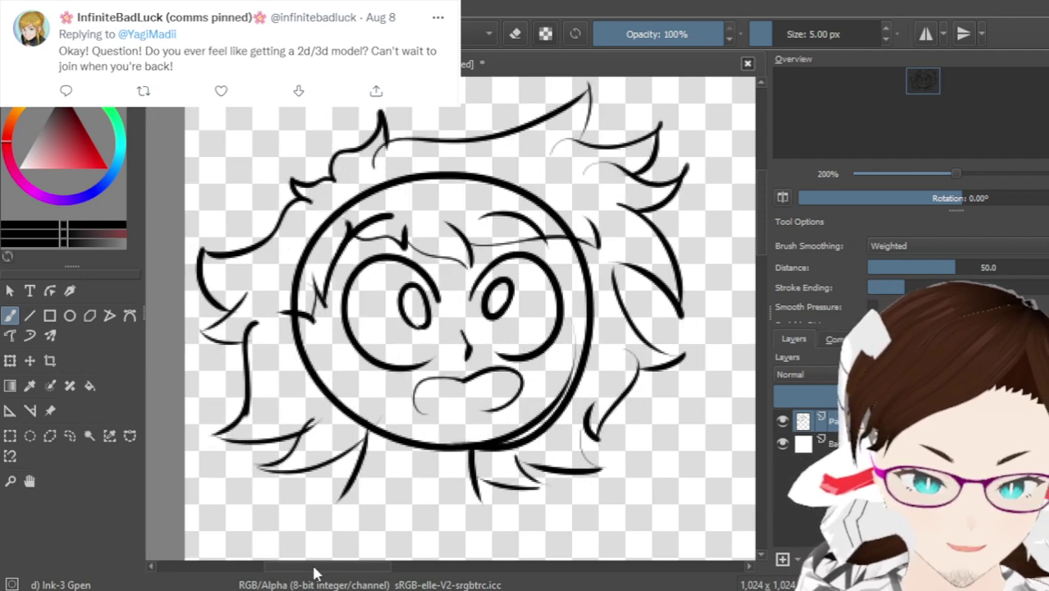
scroll(419, 368, up, 1)
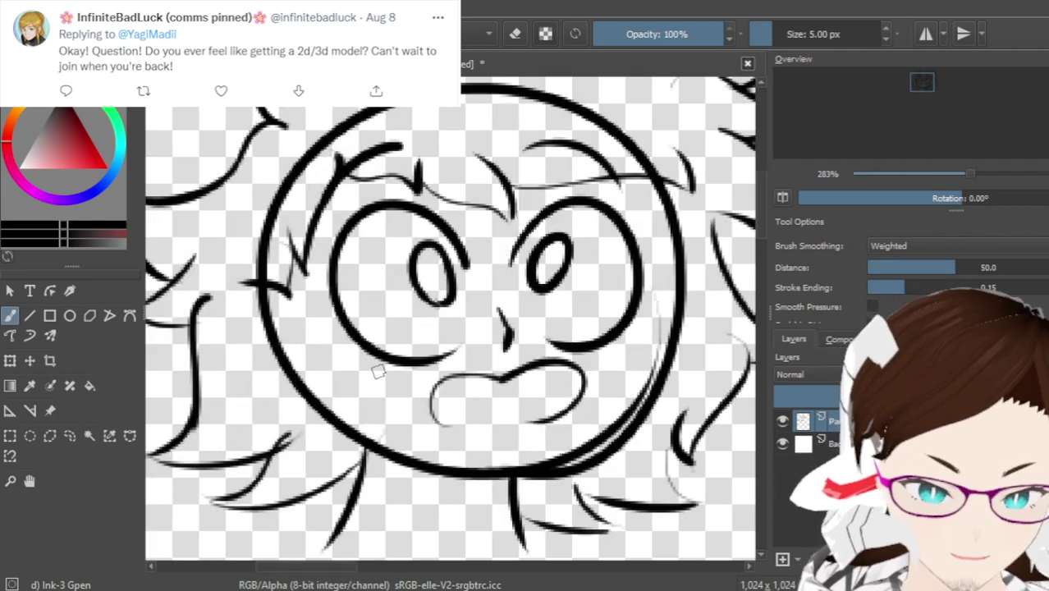
click(351, 390)
click(372, 409)
click(391, 396)
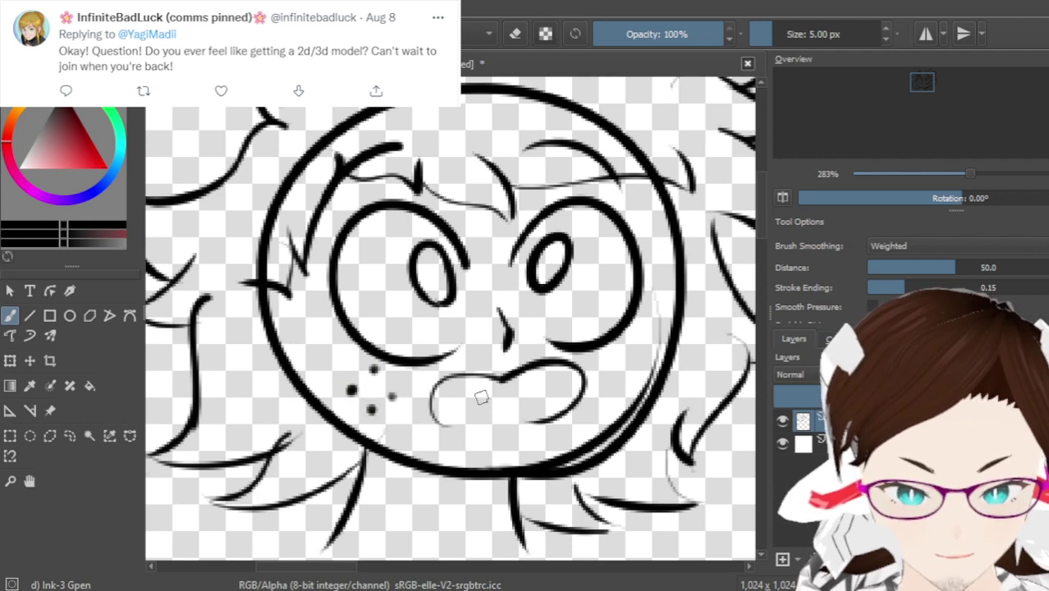
Dot four matching freckles on the right cheek between the mouth corner and the jaw
click(614, 358)
click(600, 385)
click(614, 399)
click(626, 380)
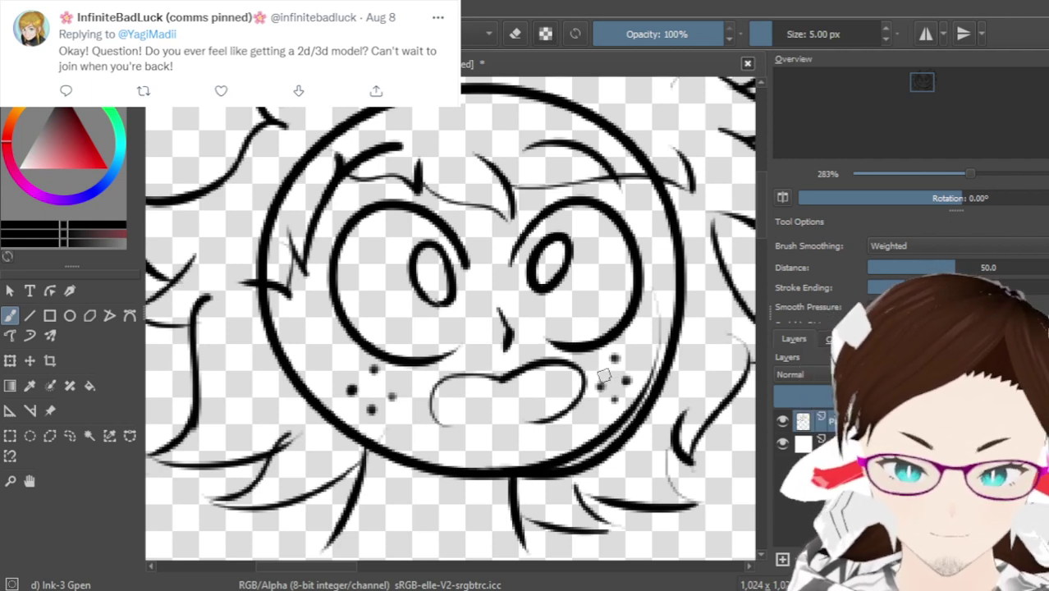
Draw a thin curved teeth line inside the mouth just below the upper lip, redoing the stroke until it follows the lip
scroll(600, 371, up, 1)
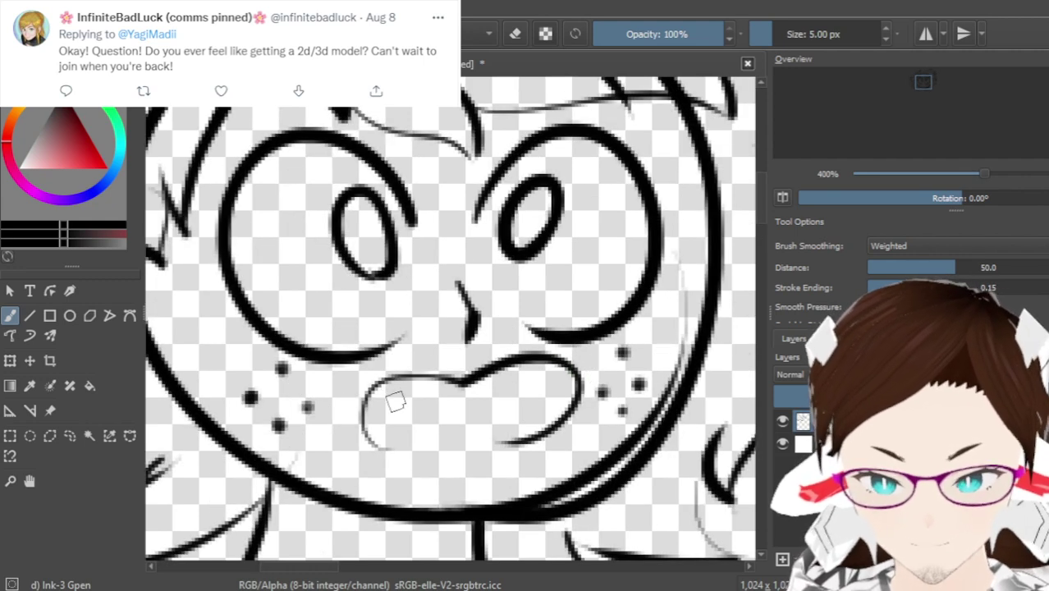
drag(375, 390, 563, 376)
key(ctrl+z)
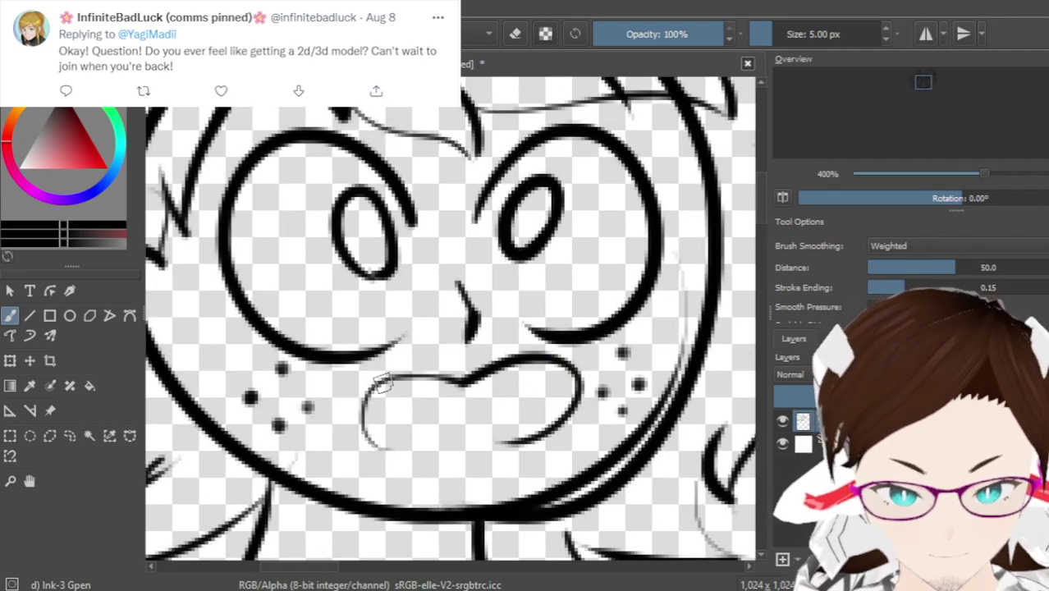
drag(381, 386, 541, 361)
key(ctrl+z)
drag(369, 384, 543, 366)
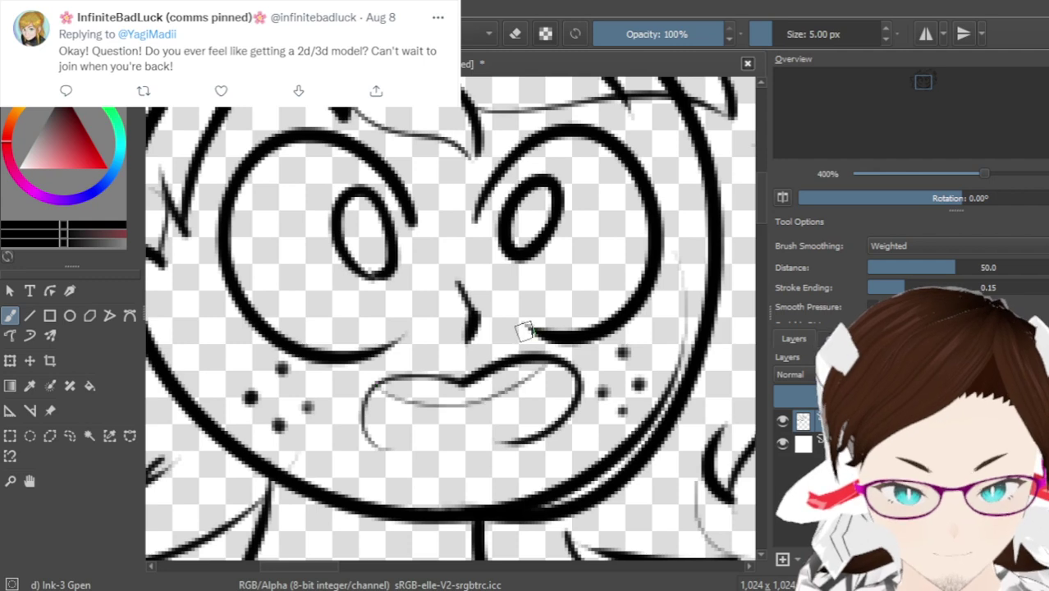
Erase the pupil of the right eye, leaving the eye outline intact
scroll(476, 376, down, 2)
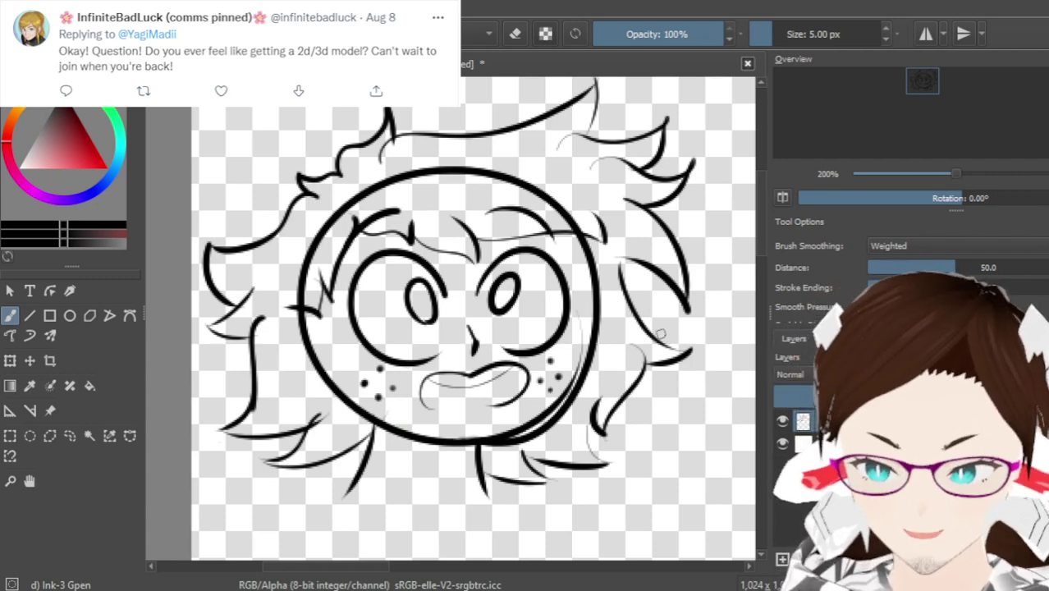
scroll(764, 235, down, 2)
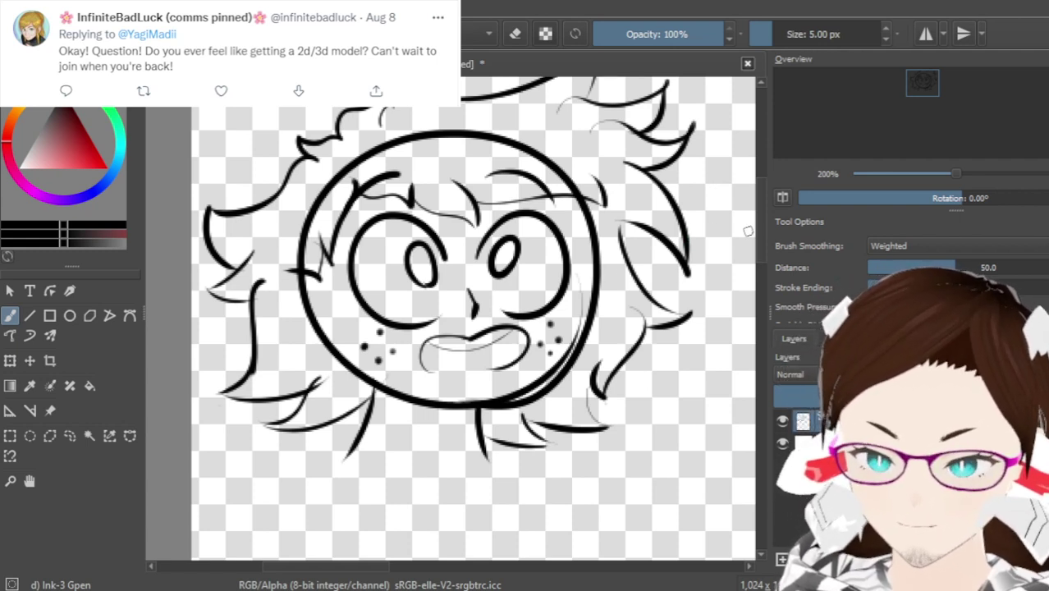
drag(761, 228, 760, 218)
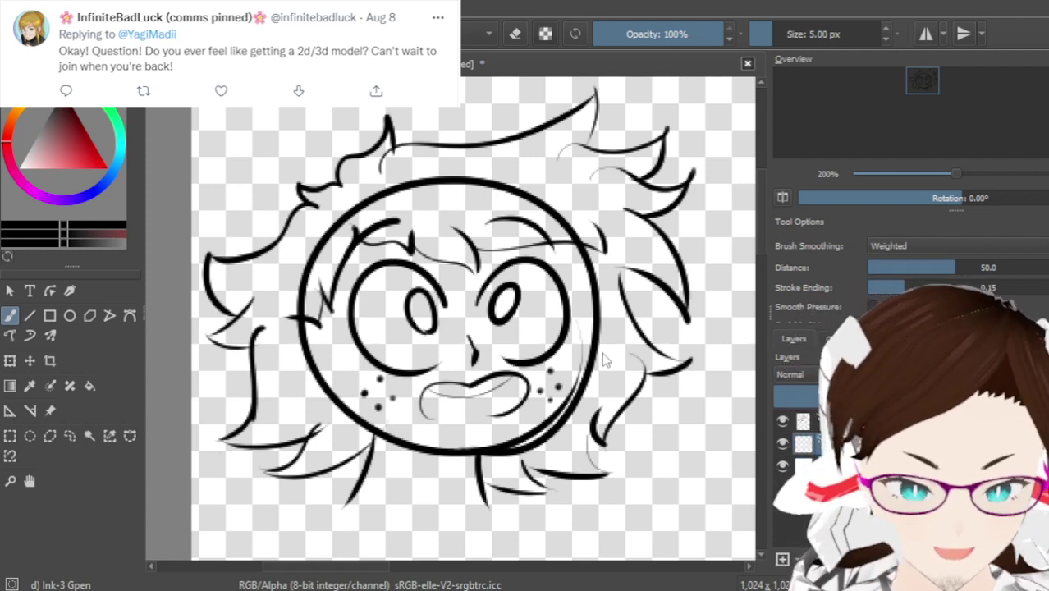
key(e)
mouse_move(514, 263)
mouse_down()
mouse_move(502, 305)
mouse_move(514, 321)
mouse_up()
key(e)
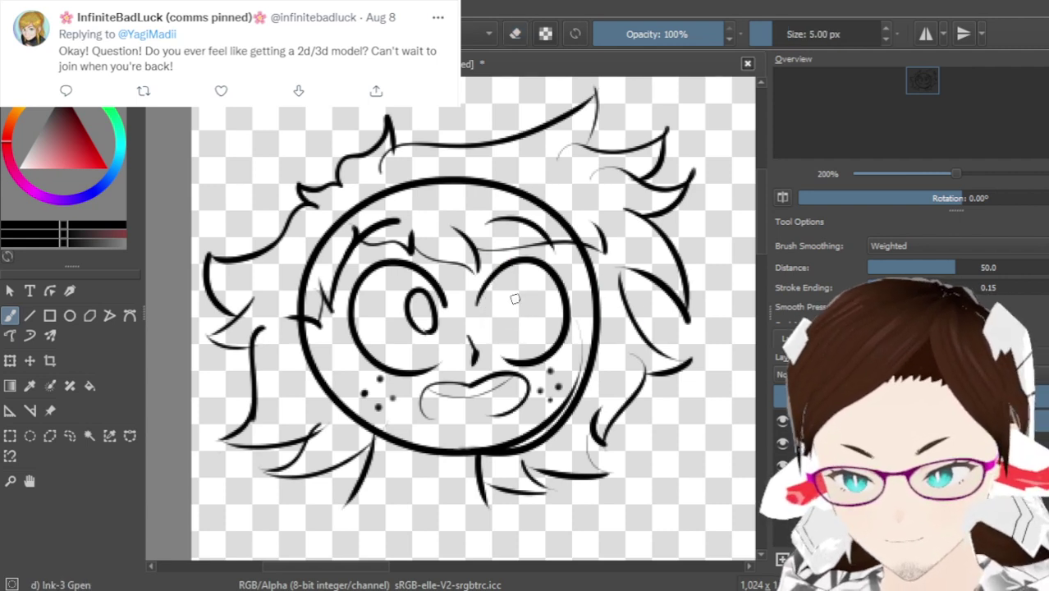
Outline the left eye's pupil with a freehand selection and place a copy of it inside the right eye
click(69, 436)
ctrl+scroll(385, 363, up, 2)
mouse_move(403, 278)
mouse_down()
mouse_move(409, 242)
mouse_move(427, 231)
mouse_move(472, 246)
mouse_move(493, 310)
mouse_move(478, 351)
mouse_move(436, 341)
mouse_move(399, 281)
mouse_up()
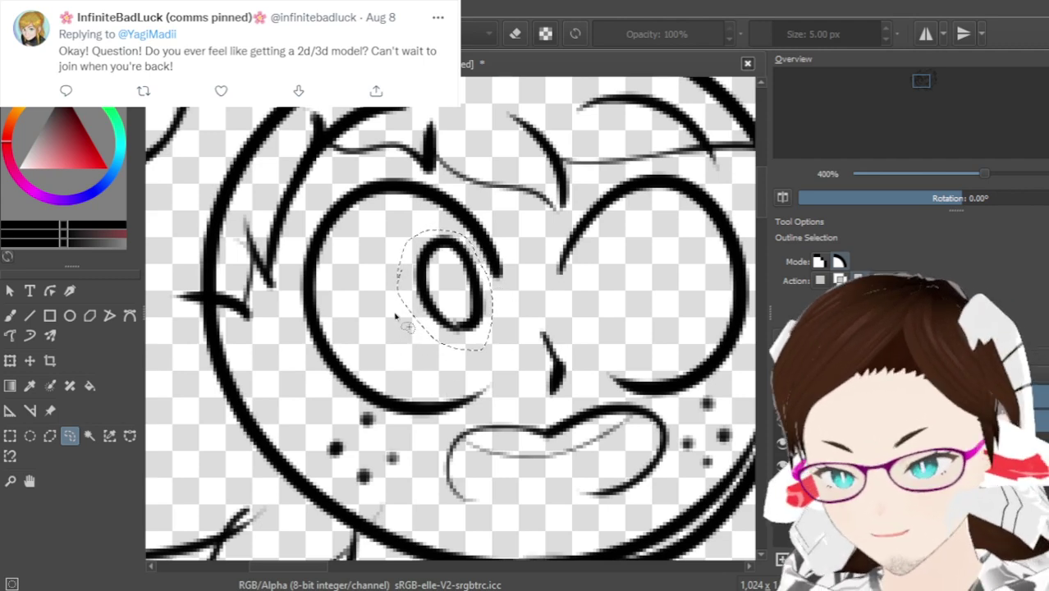
click(9, 360)
drag(462, 312, 639, 310)
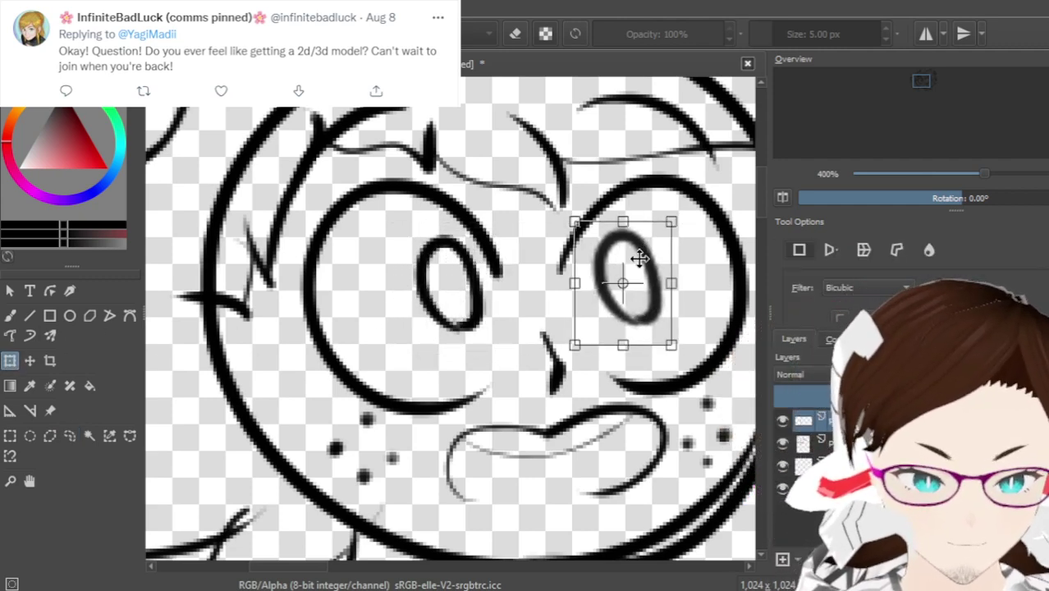
Mirror the copied pupil horizontally, apply the transform, clear the selection and return to the brush
key(ctrl+shift+m)
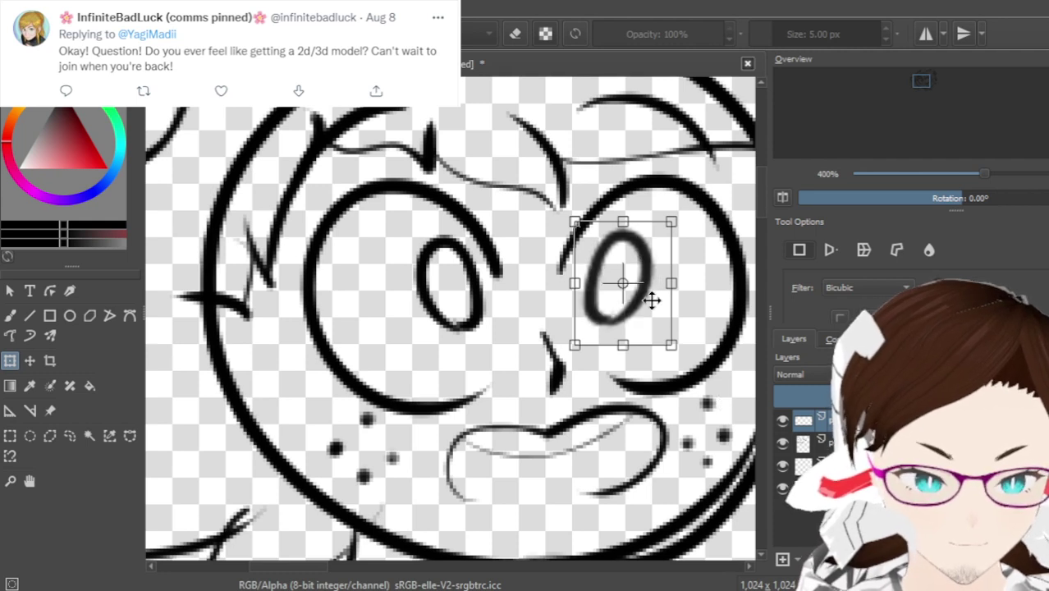
key(Return)
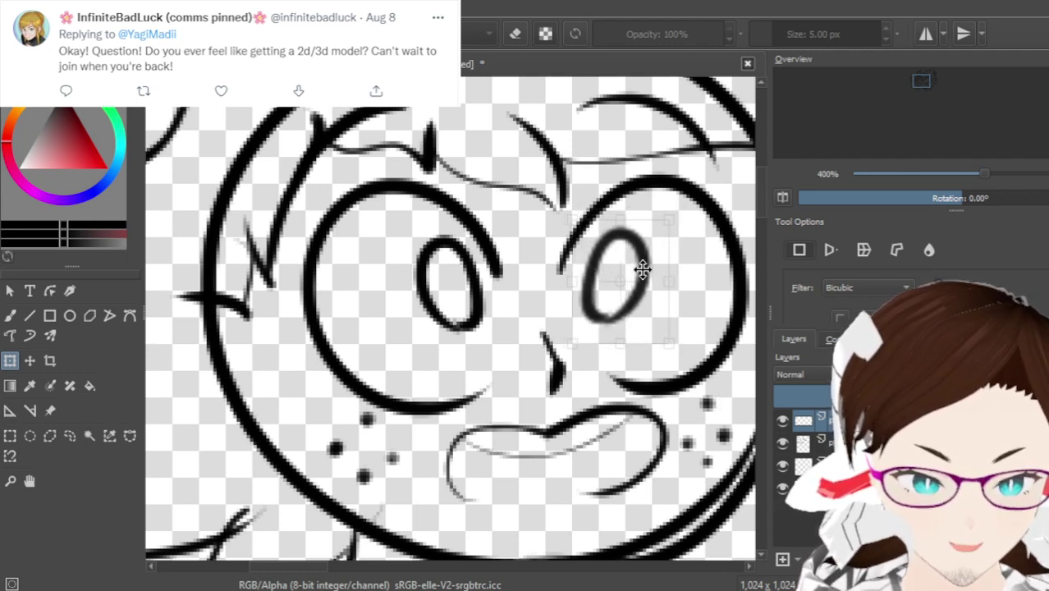
click(643, 268)
key(Return)
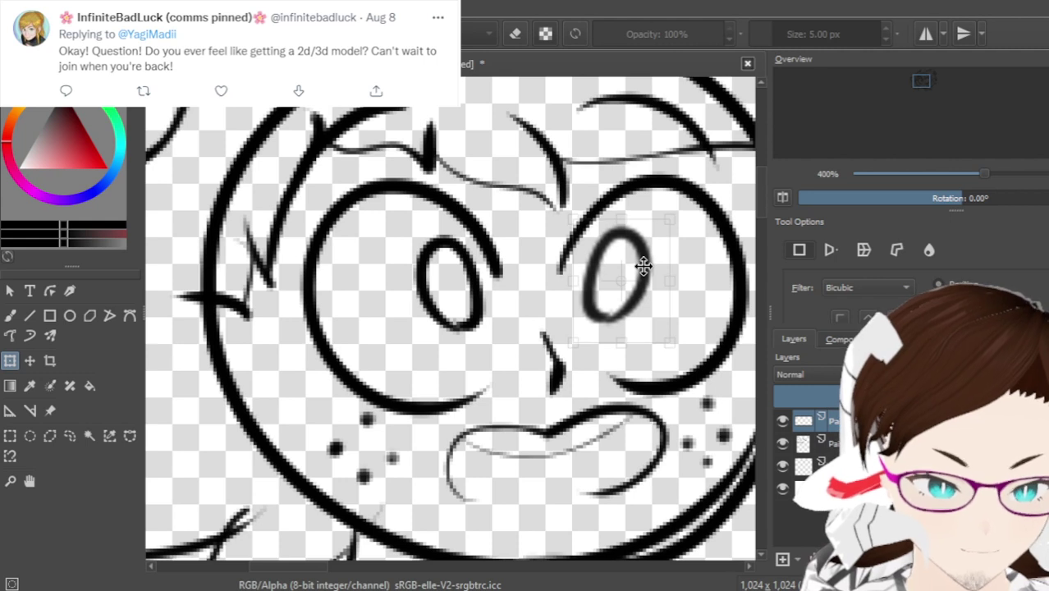
key(Return)
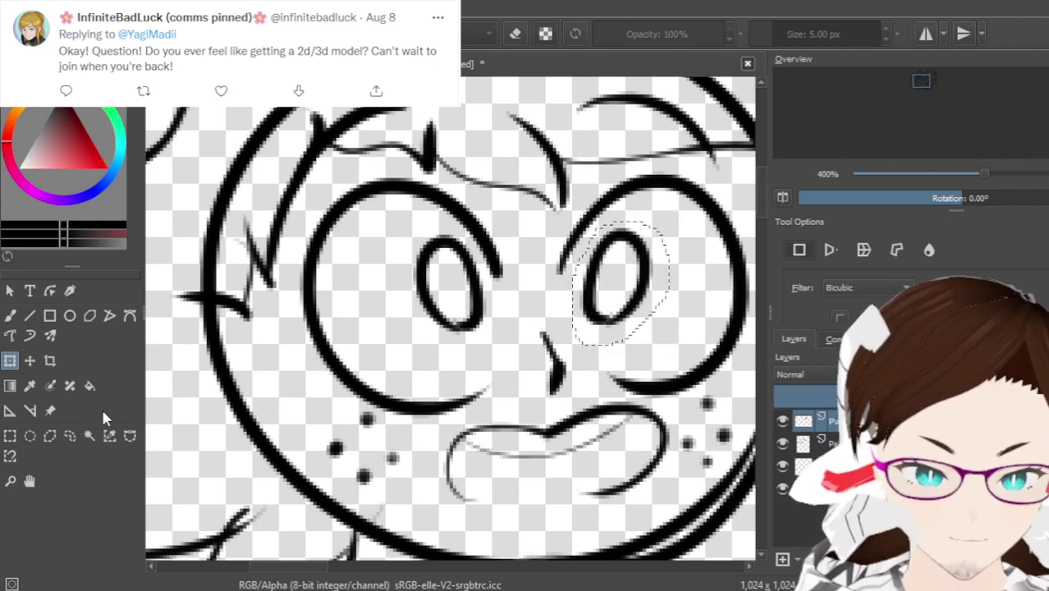
click(69, 435)
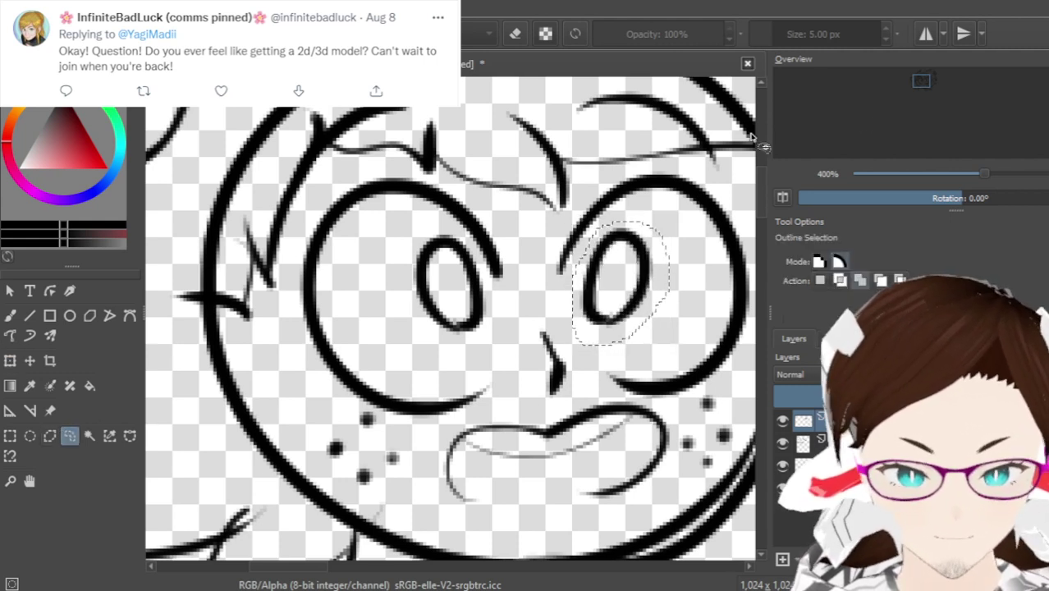
key(s)
mouse_move(686, 233)
mouse_down()
mouse_move(492, 337)
mouse_move(531, 309)
mouse_up()
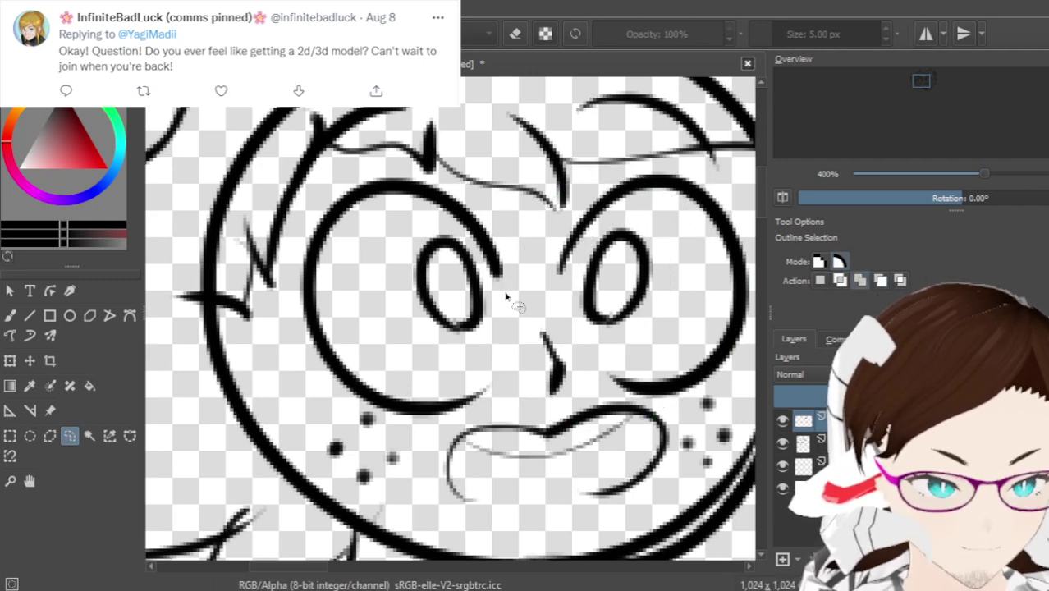
click(10, 316)
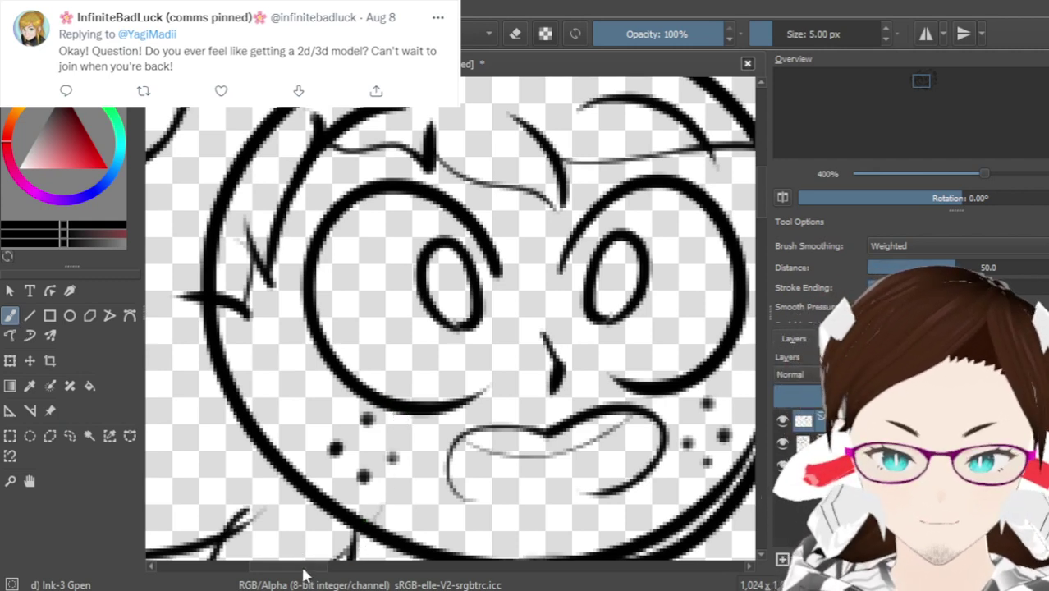
Paste the reference picture of the green-haired character onto its own layer beneath the sketch layer
scroll(316, 570, down, 2)
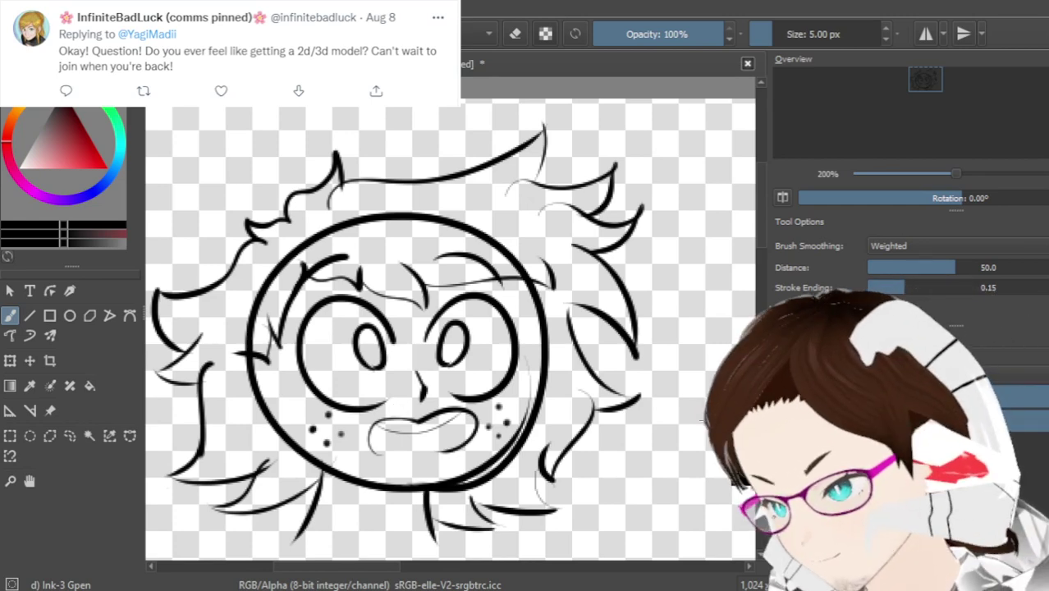
click(803, 444)
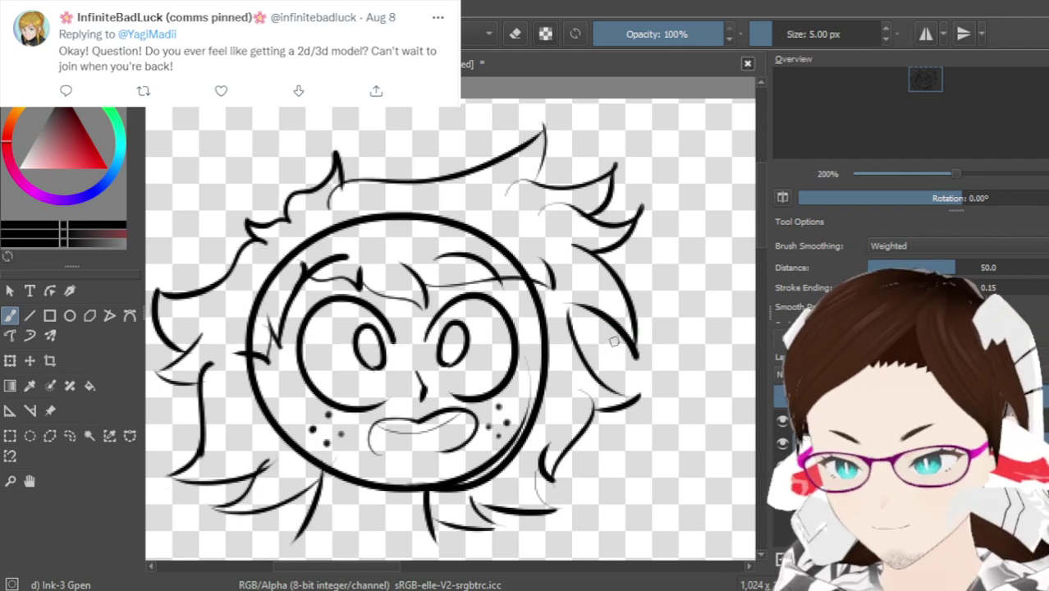
scroll(761, 235, up, 1)
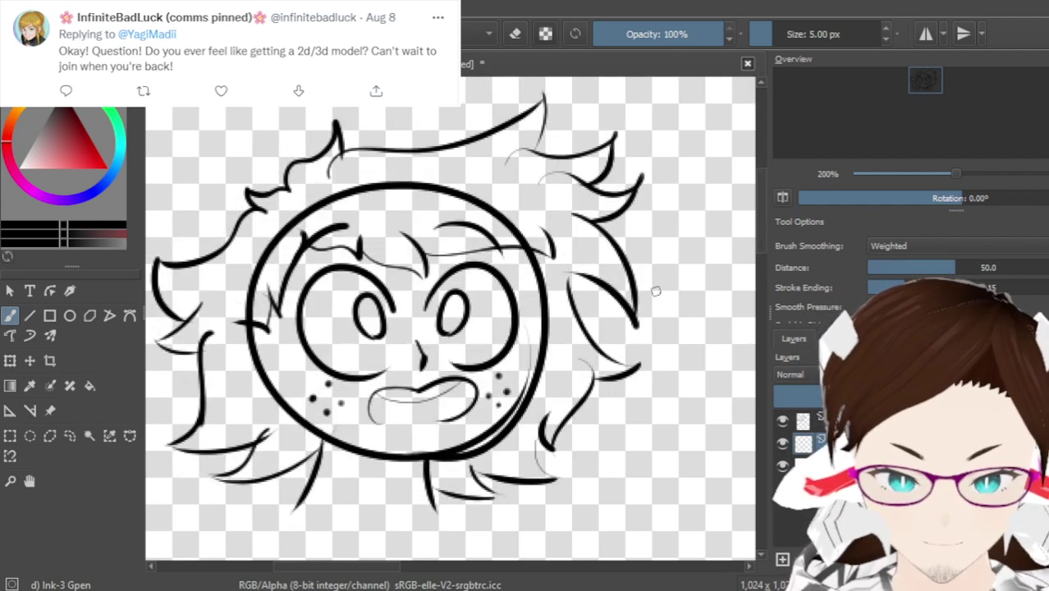
scroll(441, 371, down, 1)
scroll(439, 369, up, 1)
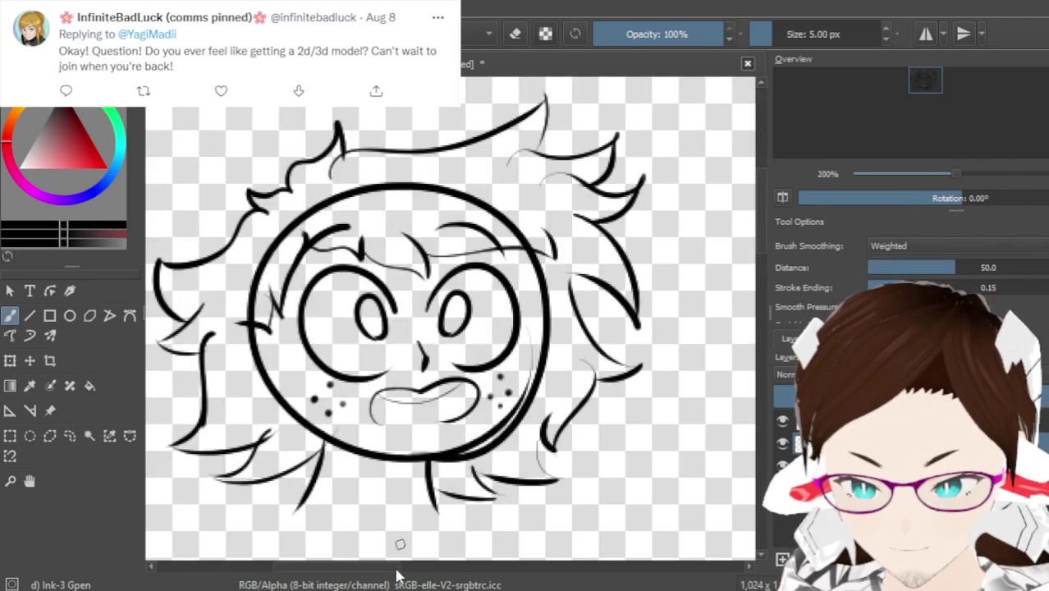
scroll(376, 572, left, 2)
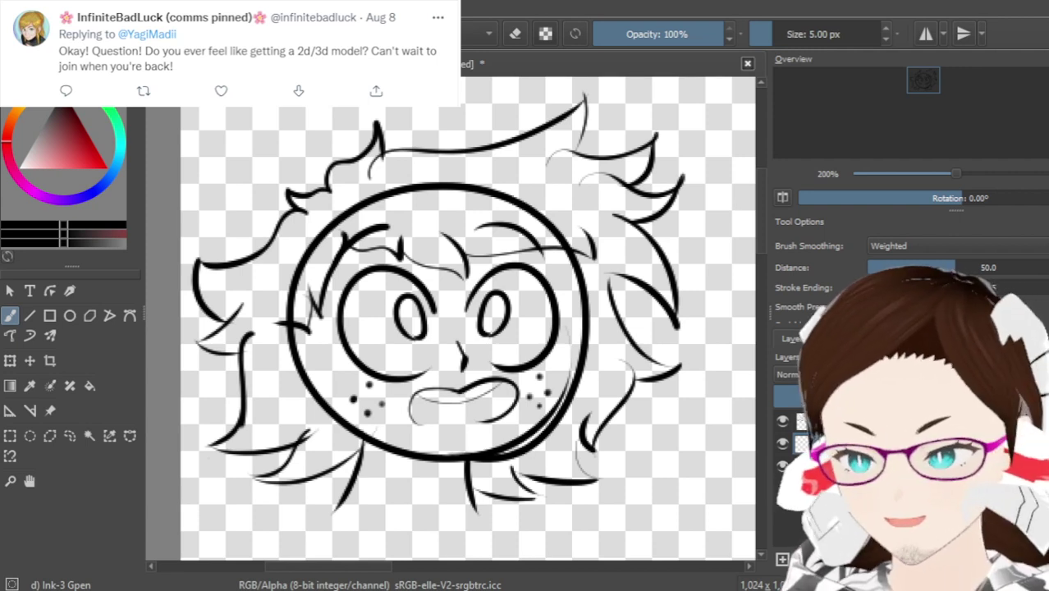
scroll(575, 438, down, 2)
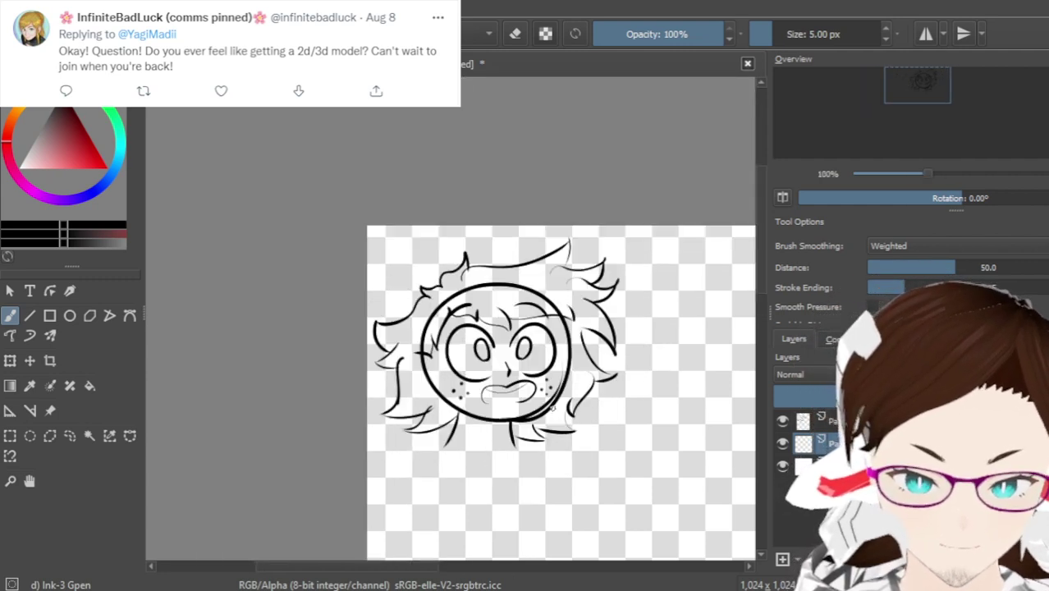
drag(412, 573, 476, 564)
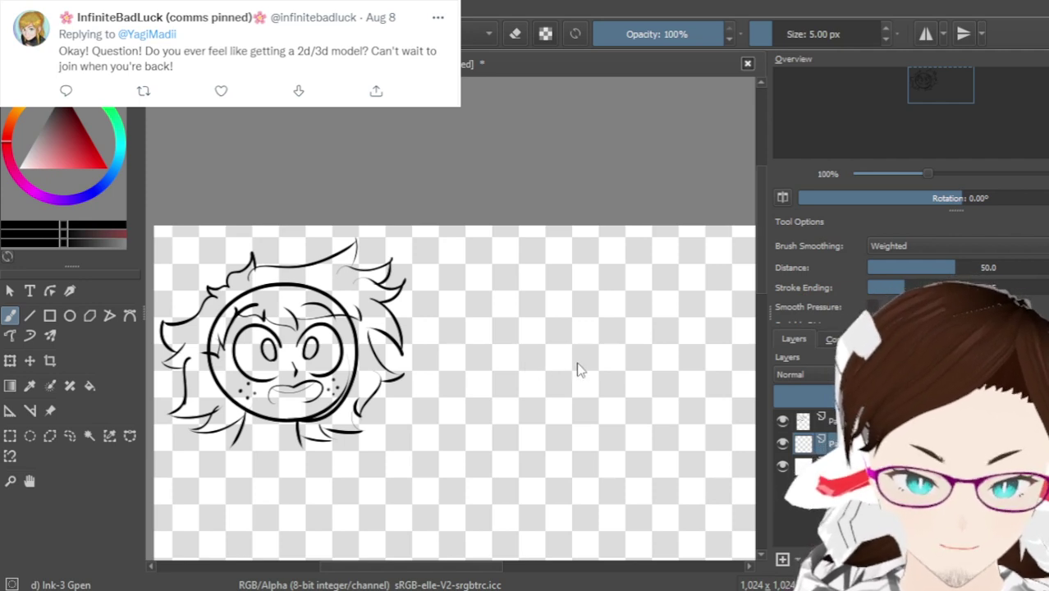
key(ctrl+v)
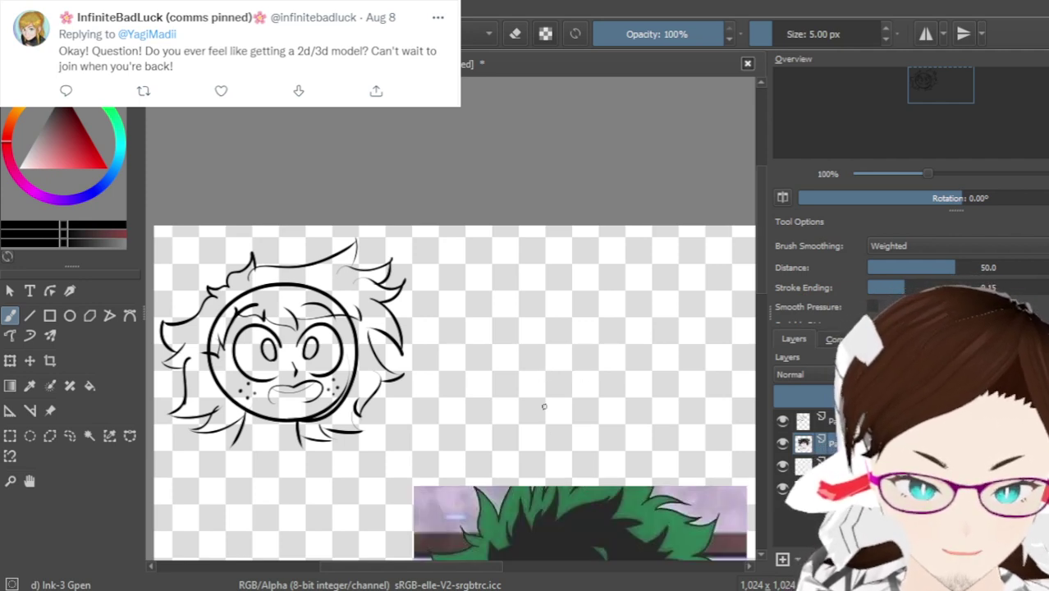
Move the reference picture up beside the head sketch, apply the transform and return to the brush
scroll(545, 507, up, 1)
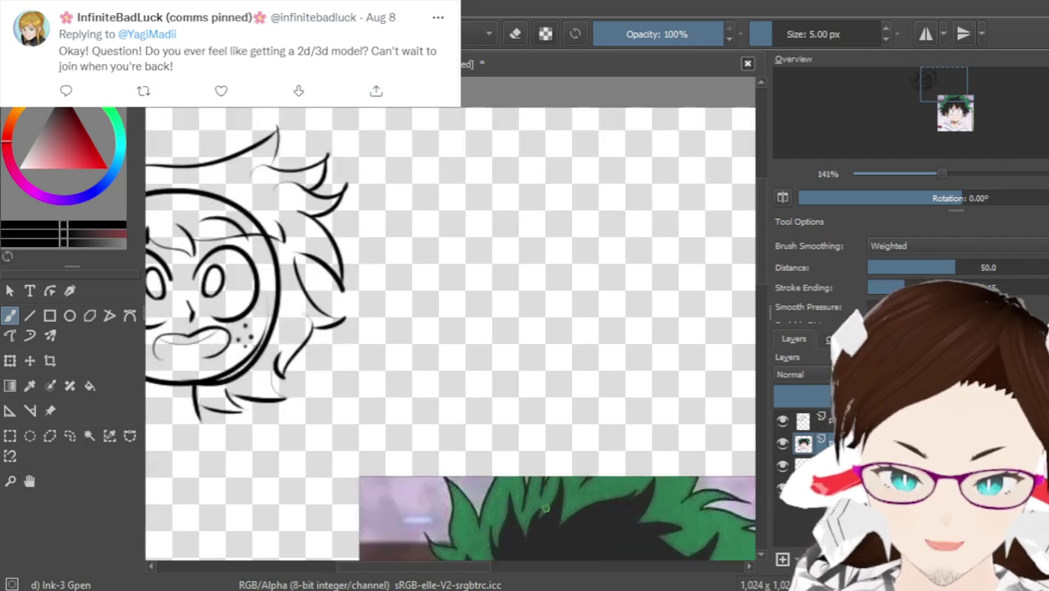
click(10, 360)
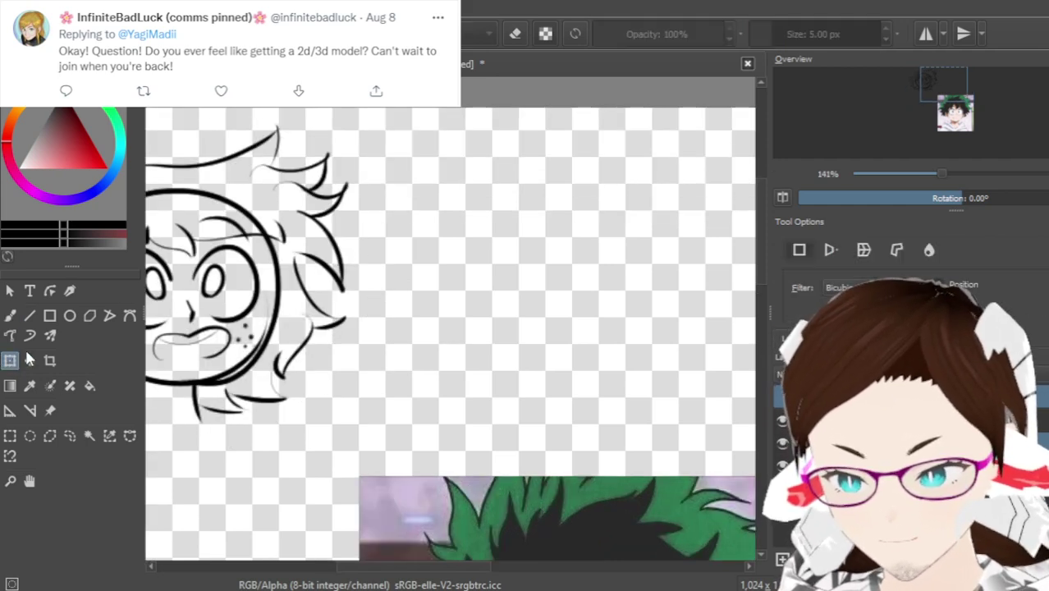
drag(509, 518, 513, 182)
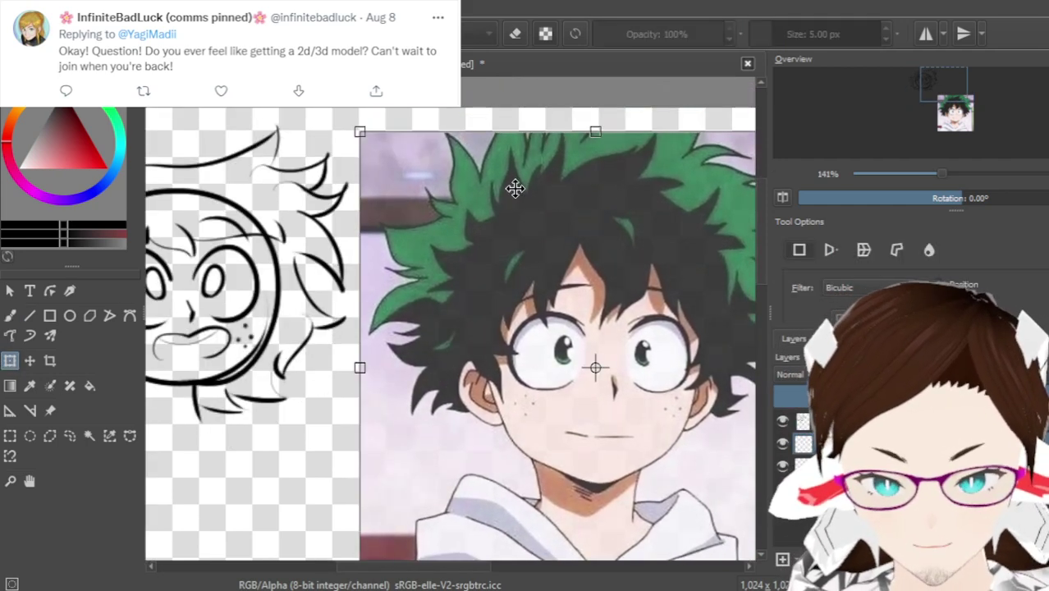
drag(564, 340, 547, 325)
drag(414, 575, 395, 572)
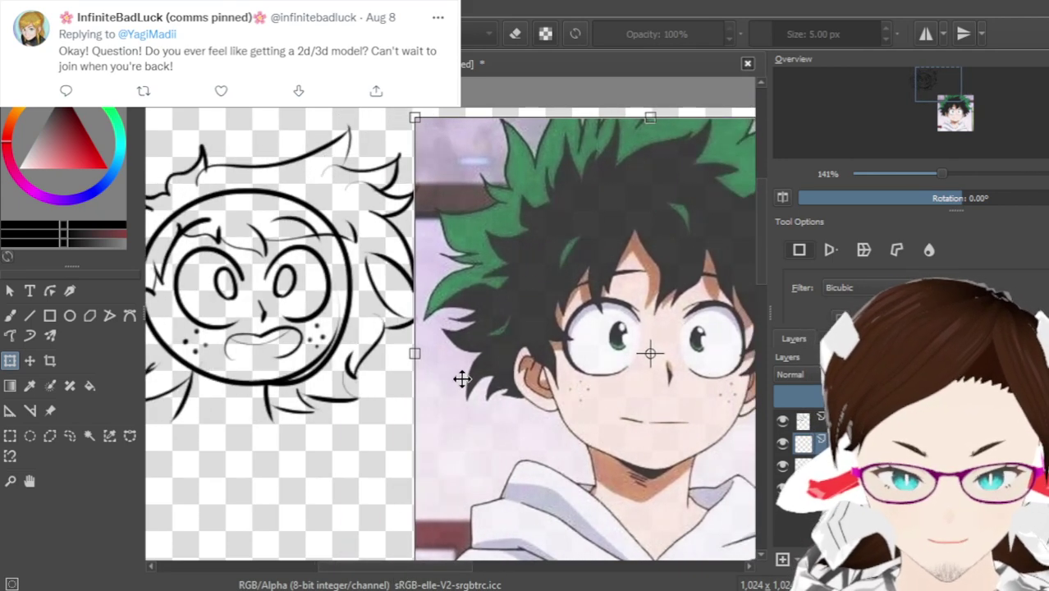
scroll(464, 376, down, 3)
scroll(460, 379, up, 2)
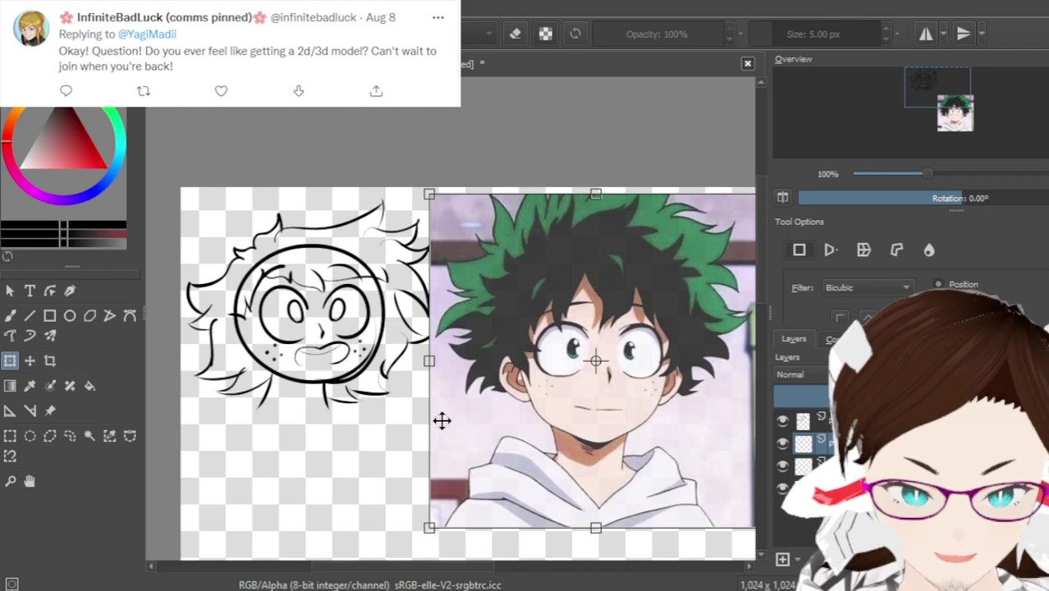
key(Return)
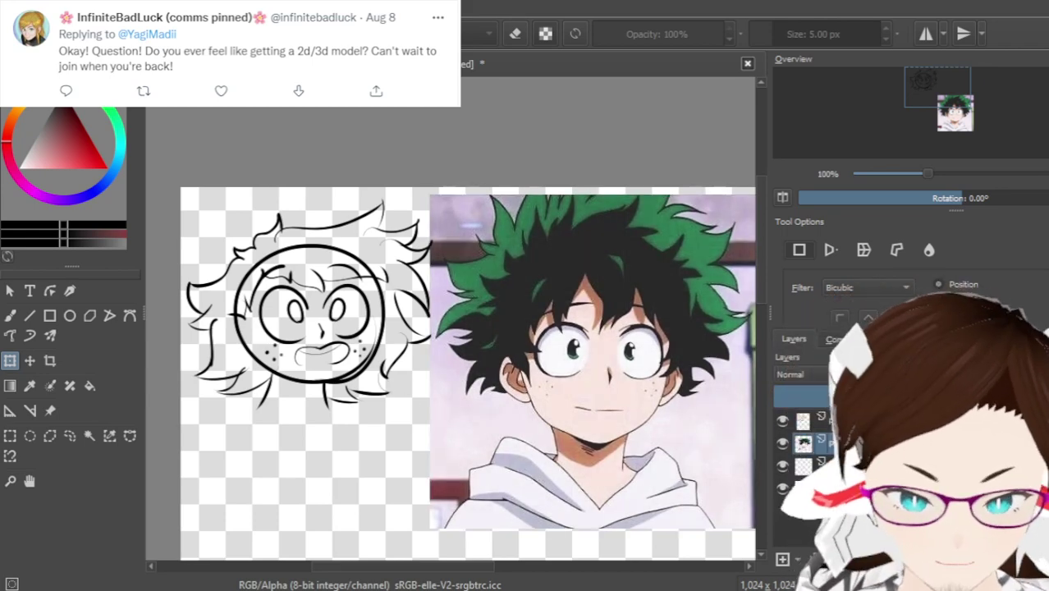
click(10, 316)
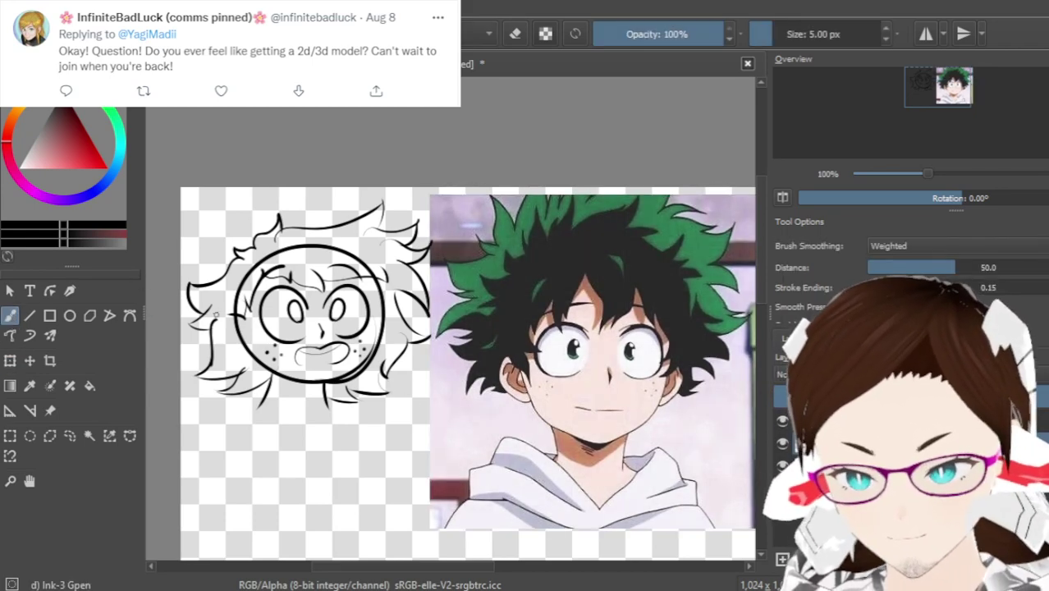
Sample the hair green, hair black and skin tone from the reference picture and dab a swatch of each below the sketch
ctrl+click(579, 281)
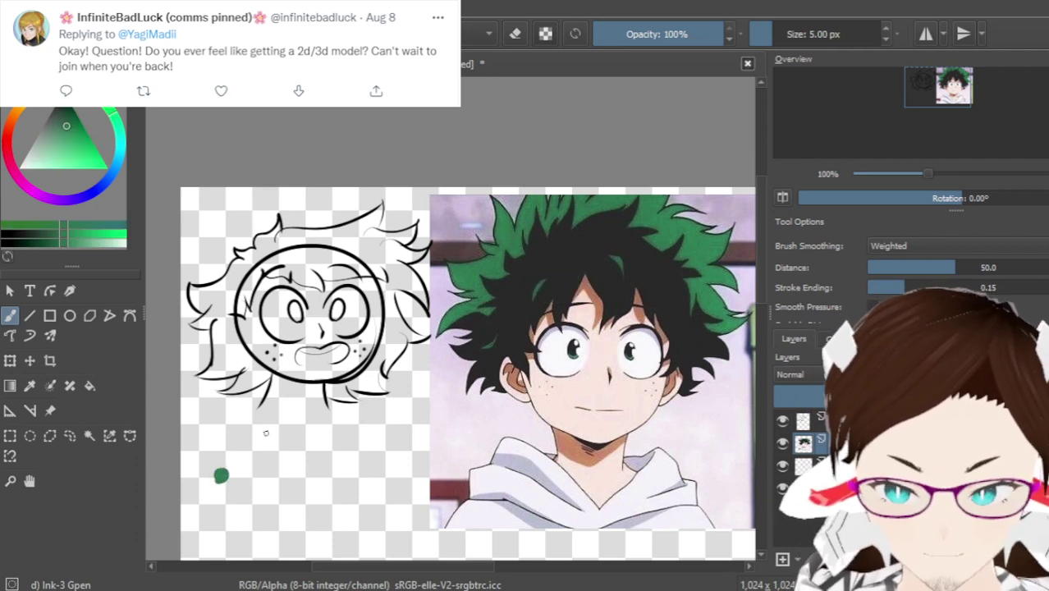
ctrl+click(604, 300)
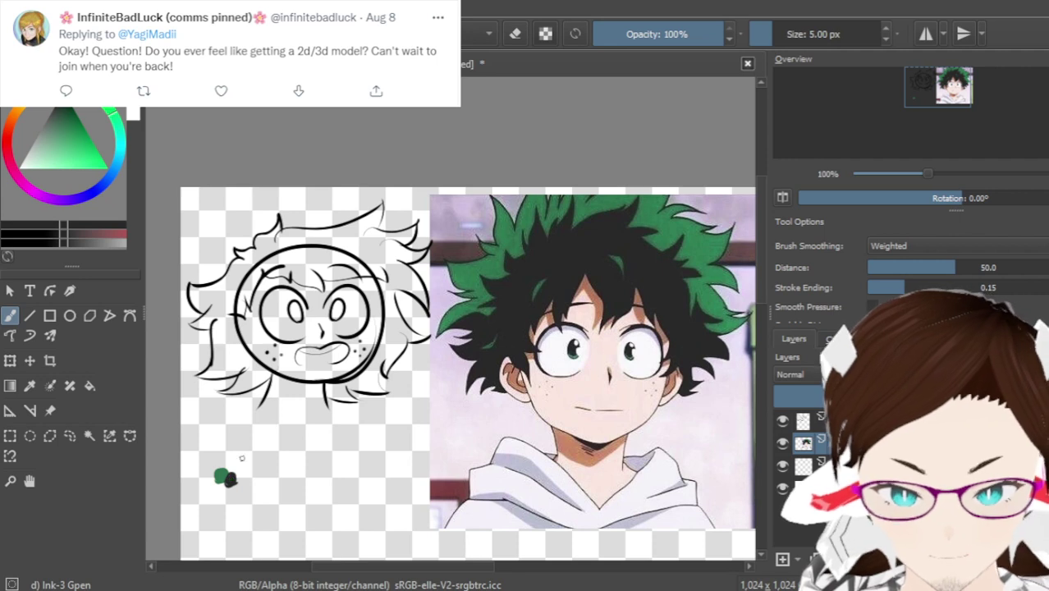
ctrl+click(589, 379)
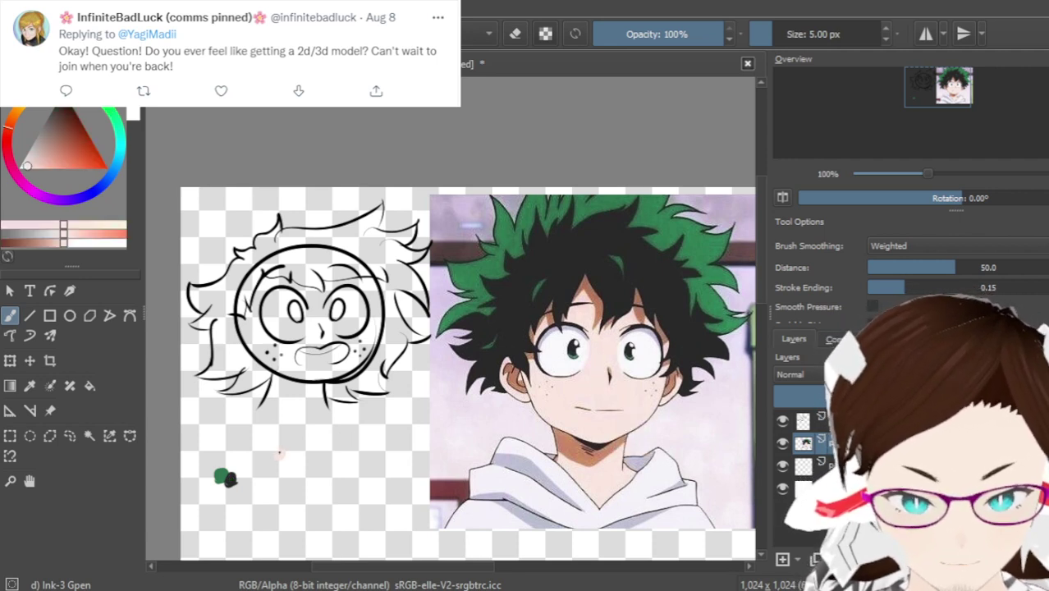
Sample the off-white from the reference character's eye and make the paint layer beneath the reference picture active
scroll(581, 358, up, 8)
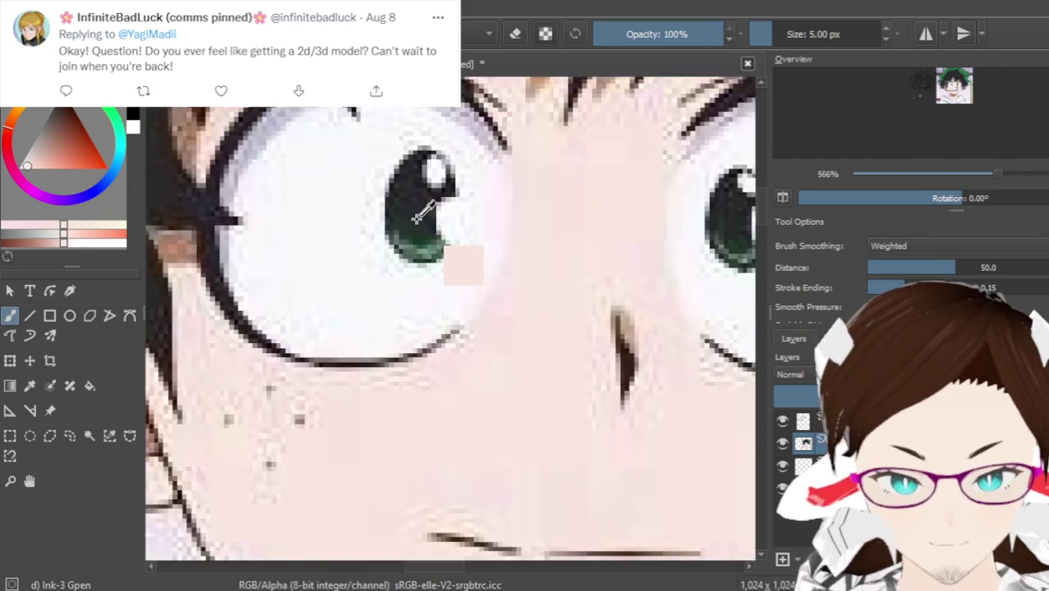
scroll(404, 246, down, 5)
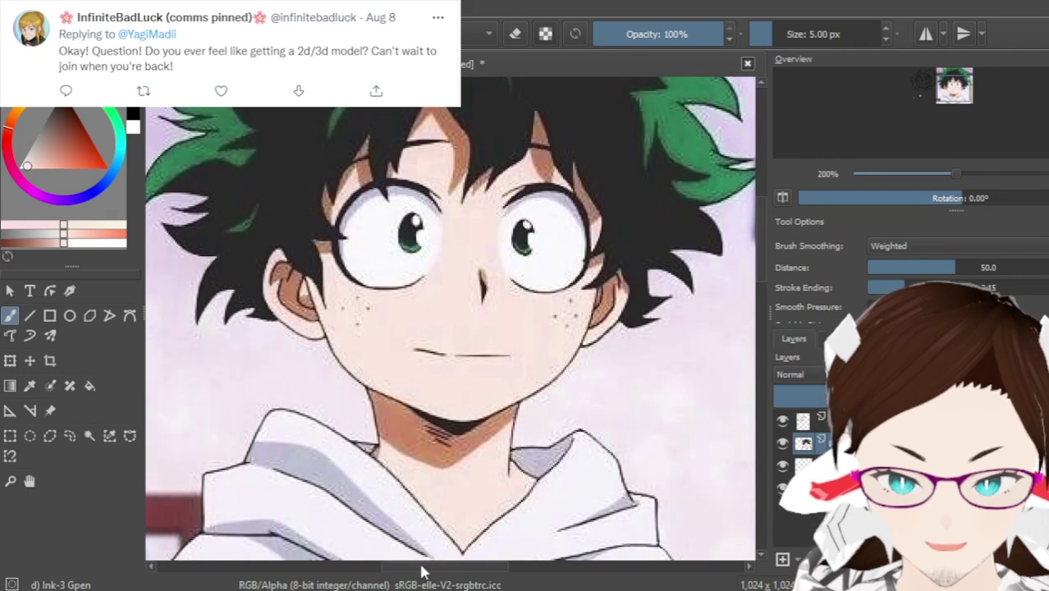
drag(424, 568, 392, 504)
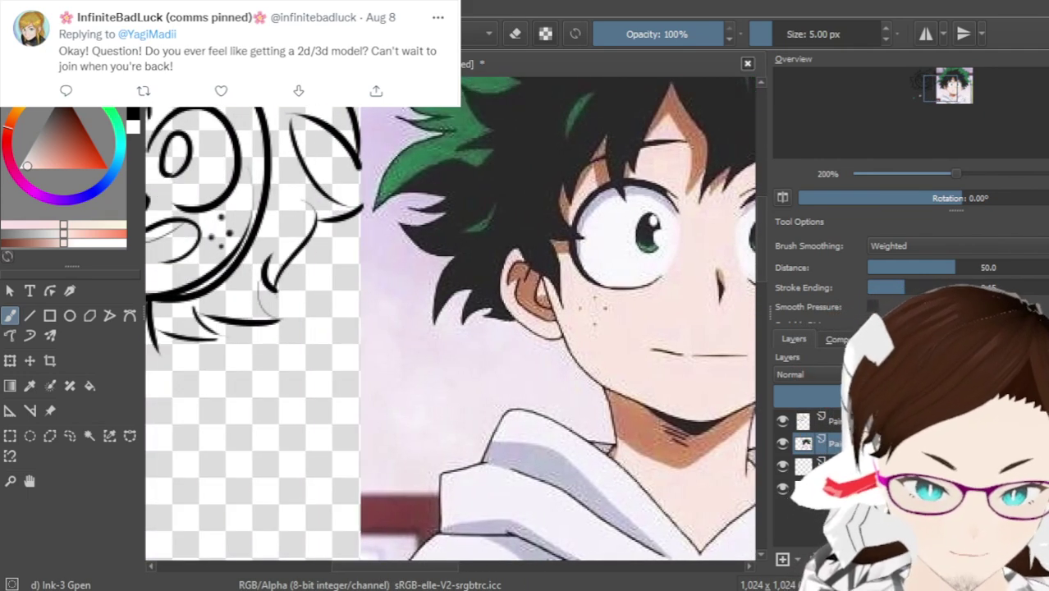
ctrl+click(614, 239)
drag(416, 568, 345, 570)
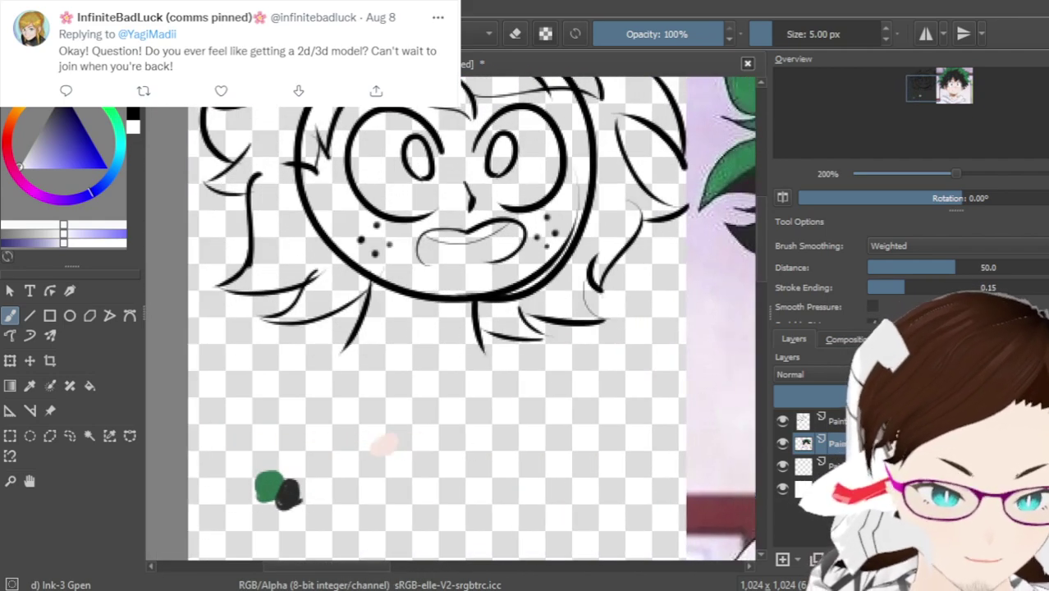
scroll(671, 243, up, 5)
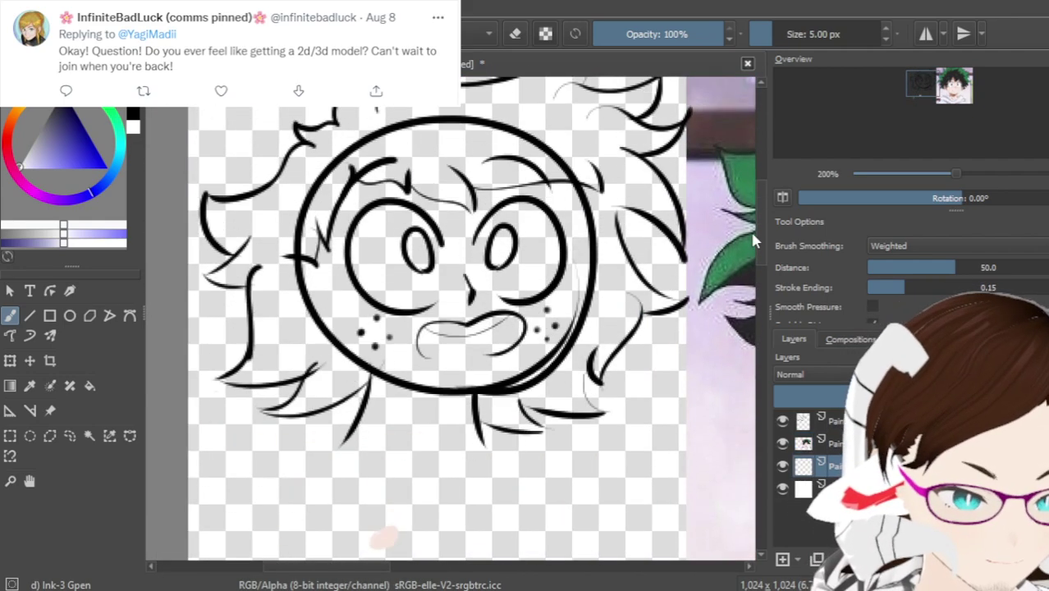
scroll(397, 238, up, 3)
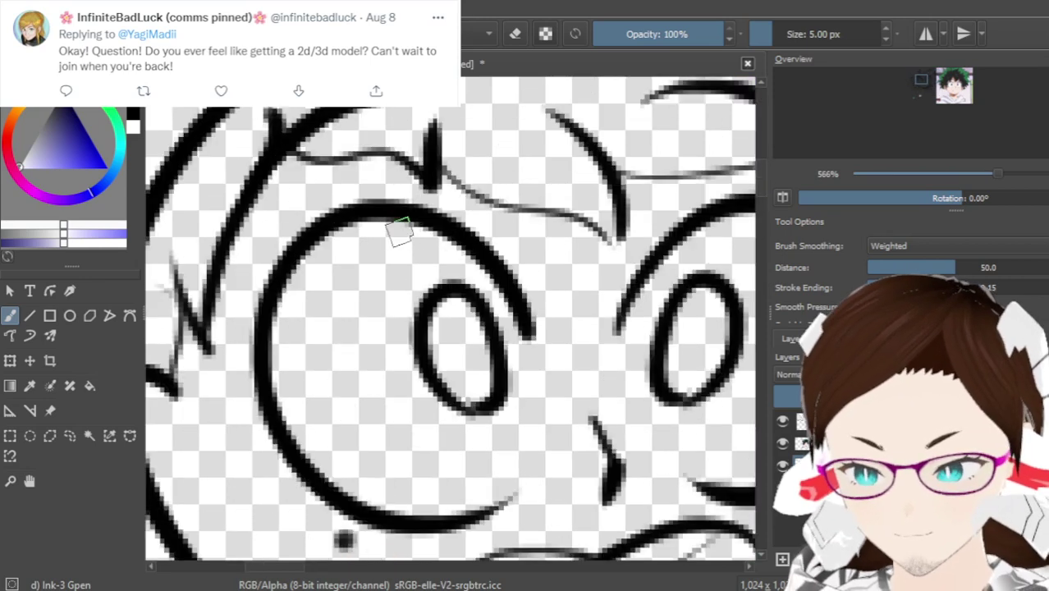
mouse_move(513, 323)
mouse_down()
mouse_move(512, 372)
mouse_move(458, 447)
mouse_up()
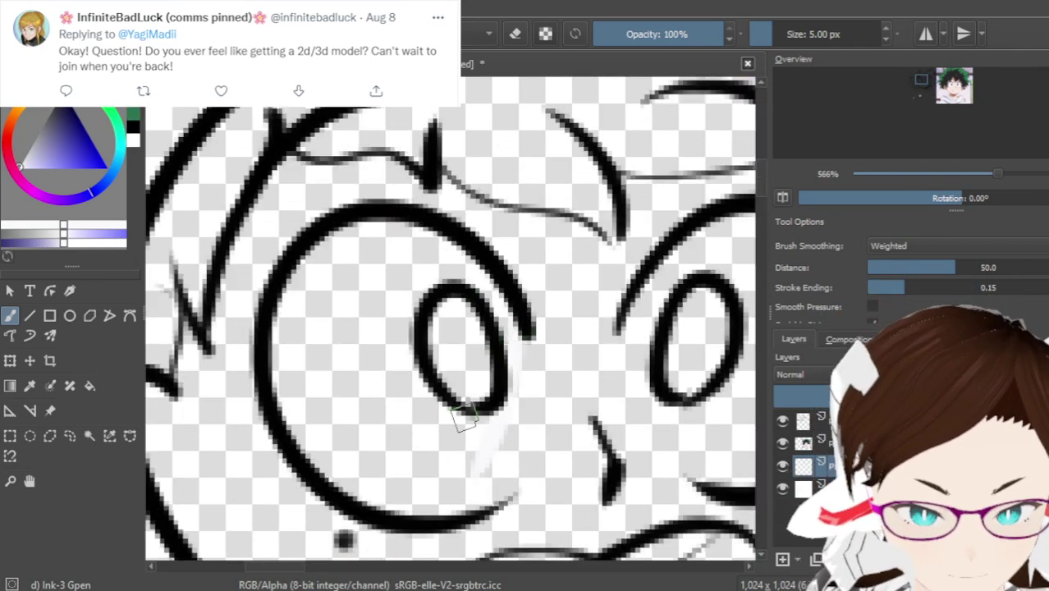
key(ctrl+z)
key(ctrl+shift+z)
key(ctrl+z)
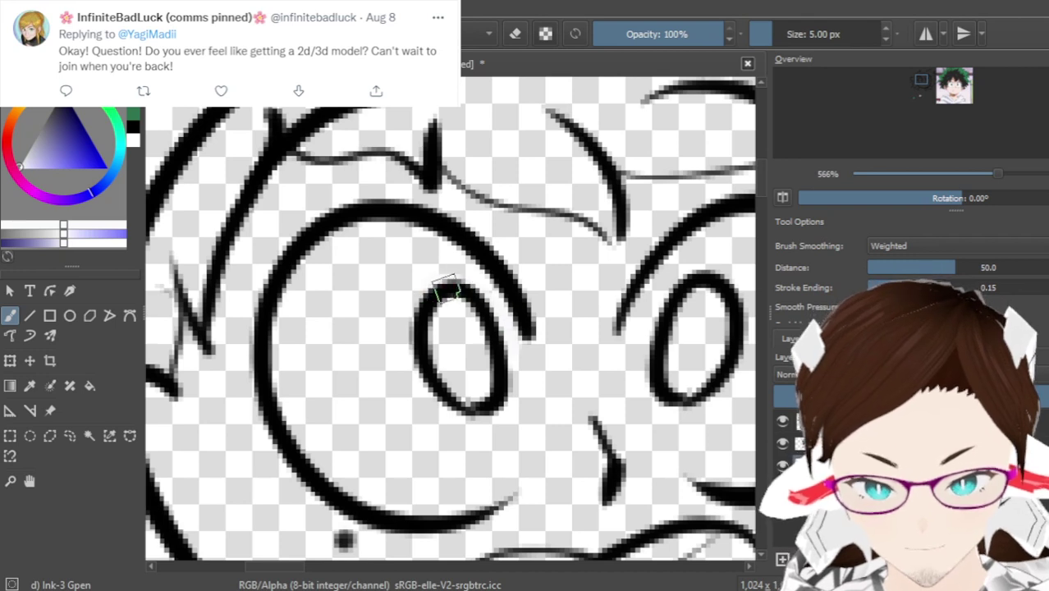
Paint the insides of both eyes with the sampled off-white, including the area within the pupil outlines
mouse_move(371, 260)
mouse_down()
mouse_move(471, 273)
mouse_move(423, 253)
mouse_move(371, 256)
mouse_move(335, 272)
mouse_move(314, 311)
mouse_move(289, 270)
mouse_move(281, 342)
mouse_move(323, 422)
mouse_move(316, 445)
mouse_move(354, 480)
mouse_move(464, 501)
mouse_move(491, 491)
mouse_up()
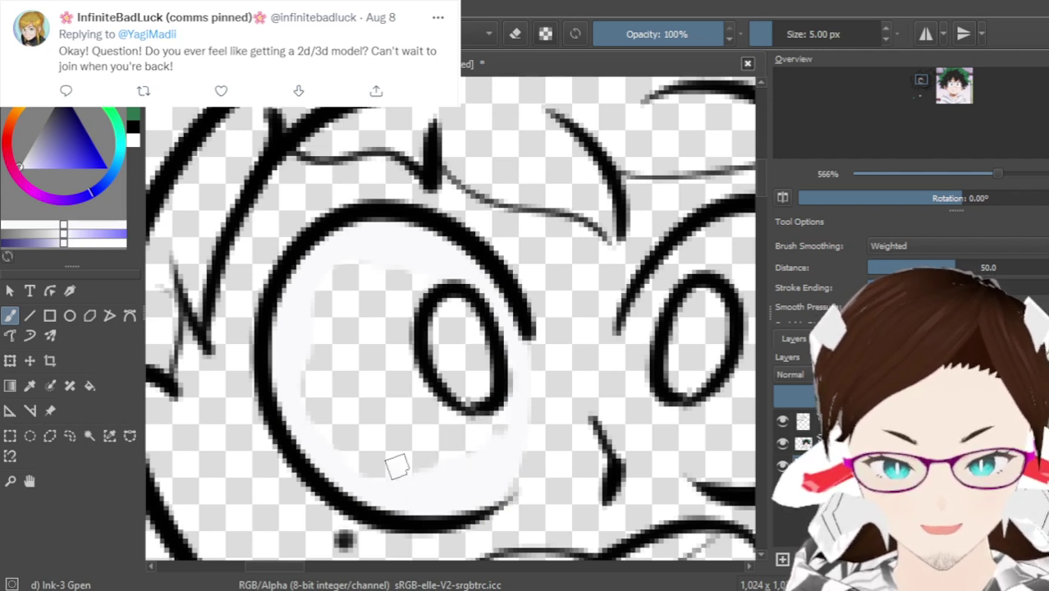
mouse_move(381, 443)
mouse_down()
mouse_move(322, 418)
mouse_move(318, 403)
mouse_move(343, 426)
mouse_move(311, 389)
mouse_move(308, 334)
mouse_move(319, 341)
mouse_move(322, 325)
mouse_move(353, 371)
mouse_move(371, 435)
mouse_move(399, 457)
mouse_move(428, 460)
mouse_move(423, 443)
mouse_move(406, 449)
mouse_move(437, 481)
mouse_move(448, 480)
mouse_move(444, 420)
mouse_move(504, 393)
mouse_move(506, 411)
mouse_move(507, 375)
mouse_move(484, 358)
mouse_move(471, 392)
mouse_move(450, 372)
mouse_move(458, 421)
mouse_move(436, 409)
mouse_move(432, 432)
mouse_move(420, 422)
mouse_move(415, 274)
mouse_move(403, 321)
mouse_move(379, 279)
mouse_move(357, 306)
mouse_move(346, 301)
mouse_move(358, 260)
mouse_move(318, 343)
mouse_up()
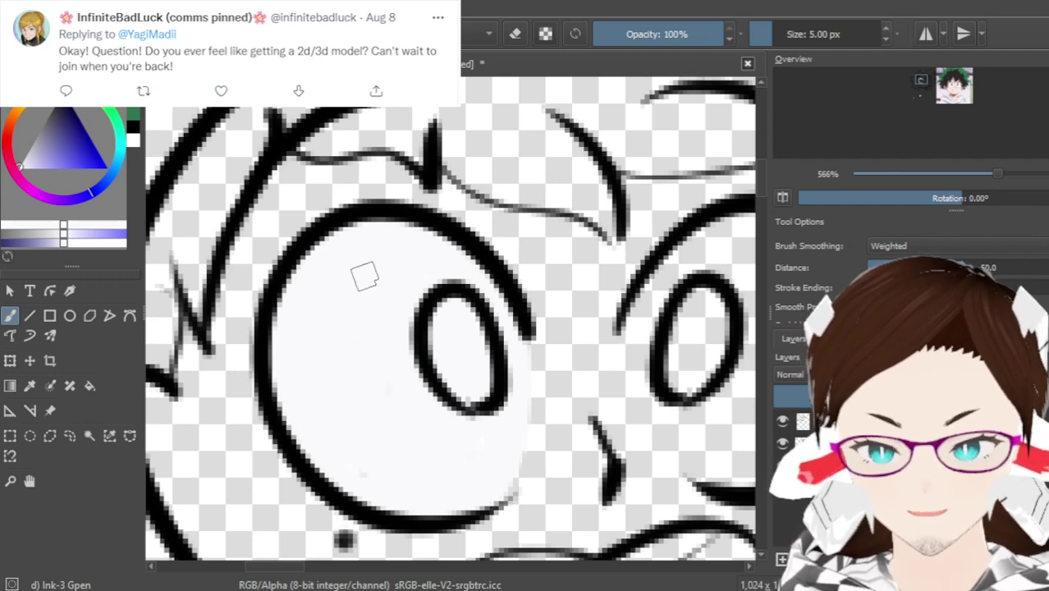
drag(285, 574, 312, 573)
mouse_move(369, 338)
mouse_down()
mouse_move(511, 488)
mouse_move(458, 484)
mouse_move(391, 371)
mouse_up()
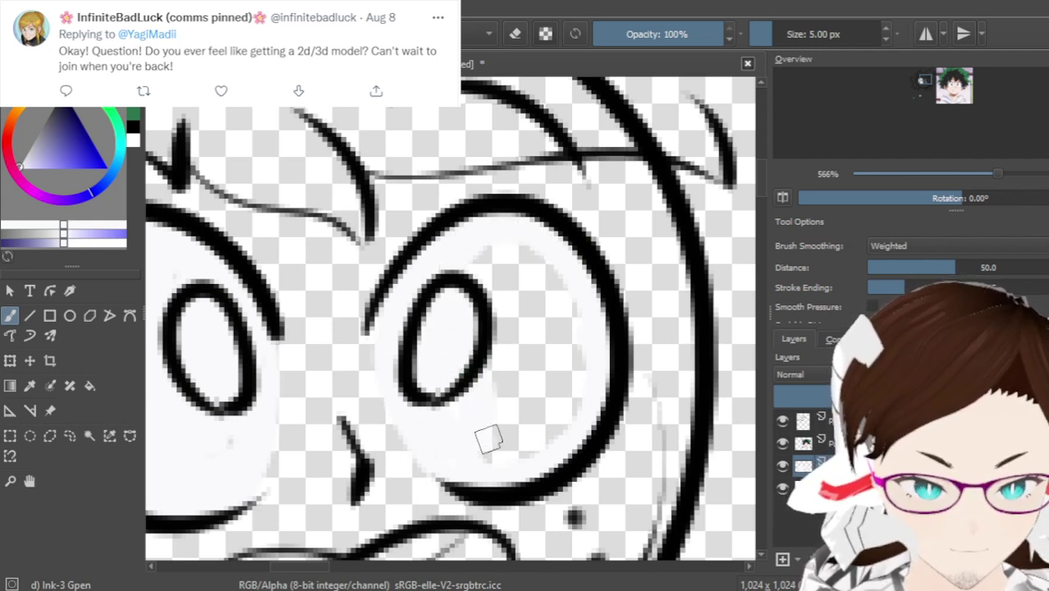
mouse_move(545, 394)
mouse_down()
mouse_move(572, 402)
mouse_move(580, 419)
mouse_move(591, 316)
mouse_move(563, 326)
mouse_move(553, 305)
mouse_move(540, 384)
mouse_move(521, 296)
mouse_move(478, 370)
mouse_move(530, 277)
mouse_move(522, 240)
mouse_move(497, 275)
mouse_move(486, 242)
mouse_move(477, 265)
mouse_move(460, 344)
mouse_move(494, 344)
mouse_move(471, 423)
mouse_move(435, 319)
mouse_move(454, 308)
mouse_move(475, 357)
mouse_up()
scroll(335, 490, down, 1)
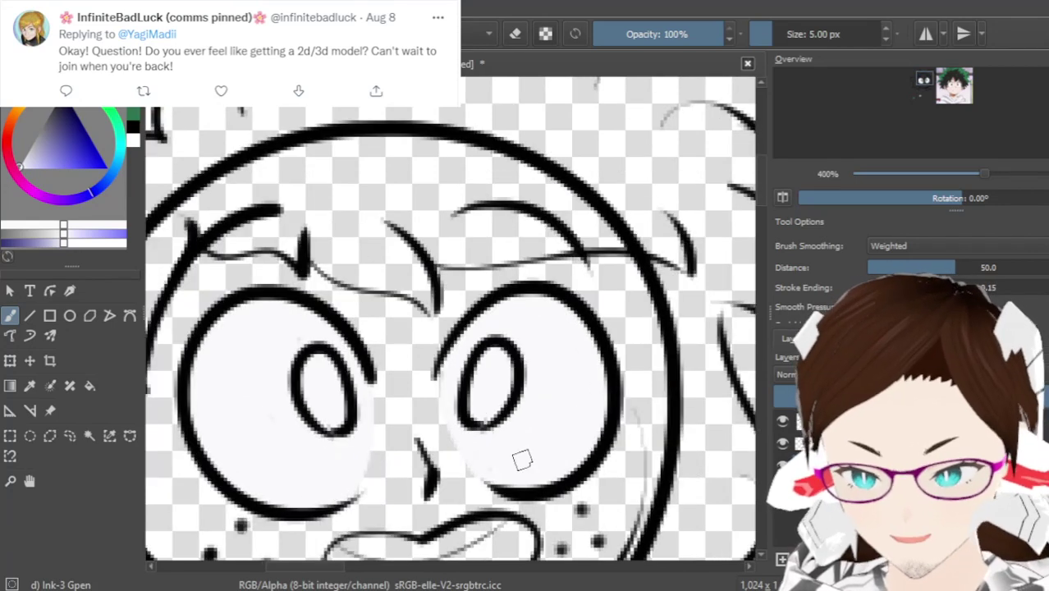
Fill the teeth area between the upper lip and the thin teeth line with the same off-white
drag(759, 186, 760, 217)
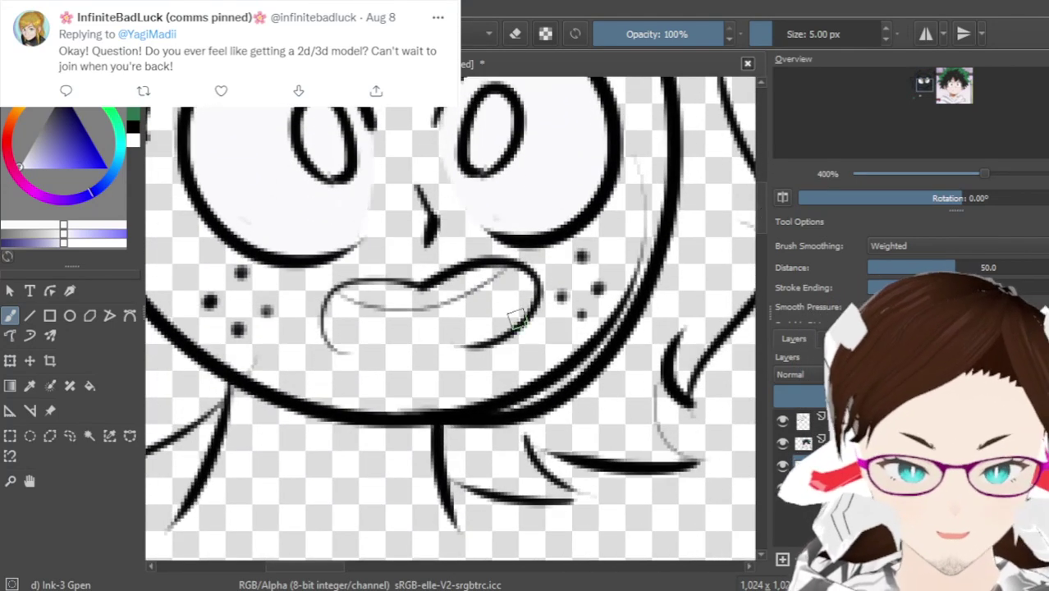
scroll(402, 317, up, 3)
mouse_move(236, 233)
mouse_down()
mouse_move(389, 240)
mouse_move(245, 230)
mouse_move(472, 230)
mouse_move(389, 223)
mouse_move(510, 208)
mouse_move(582, 160)
mouse_move(487, 220)
mouse_move(526, 218)
mouse_move(423, 243)
mouse_move(463, 241)
mouse_move(626, 156)
mouse_move(564, 202)
mouse_move(529, 202)
mouse_move(650, 166)
mouse_move(627, 165)
mouse_move(498, 244)
mouse_move(519, 252)
mouse_move(502, 243)
mouse_move(377, 242)
mouse_move(513, 256)
mouse_move(289, 245)
mouse_move(509, 223)
mouse_move(451, 264)
mouse_up()
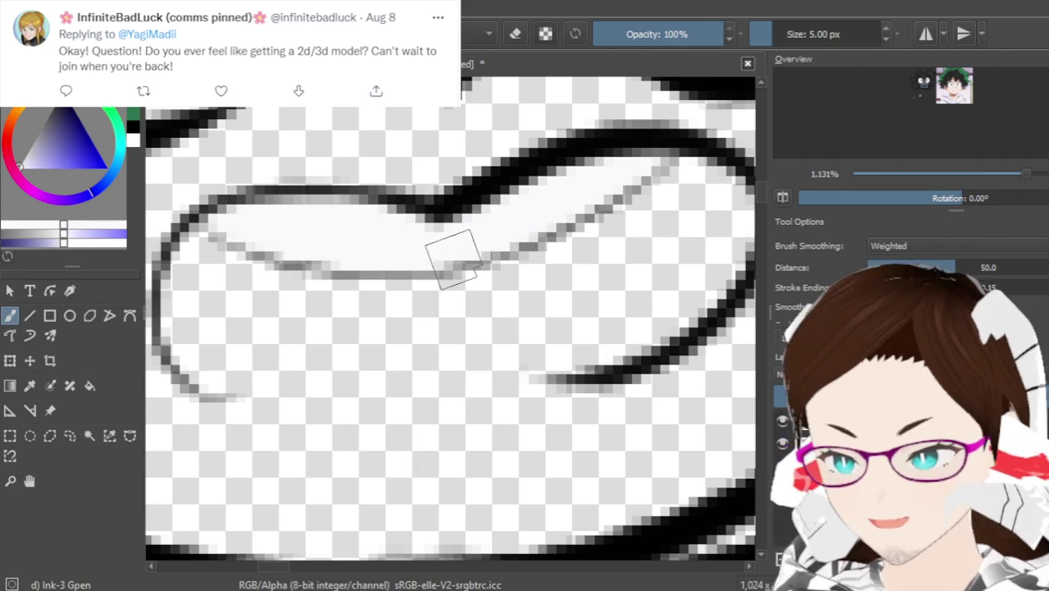
key(ctrl+bracketleft)
key(2)
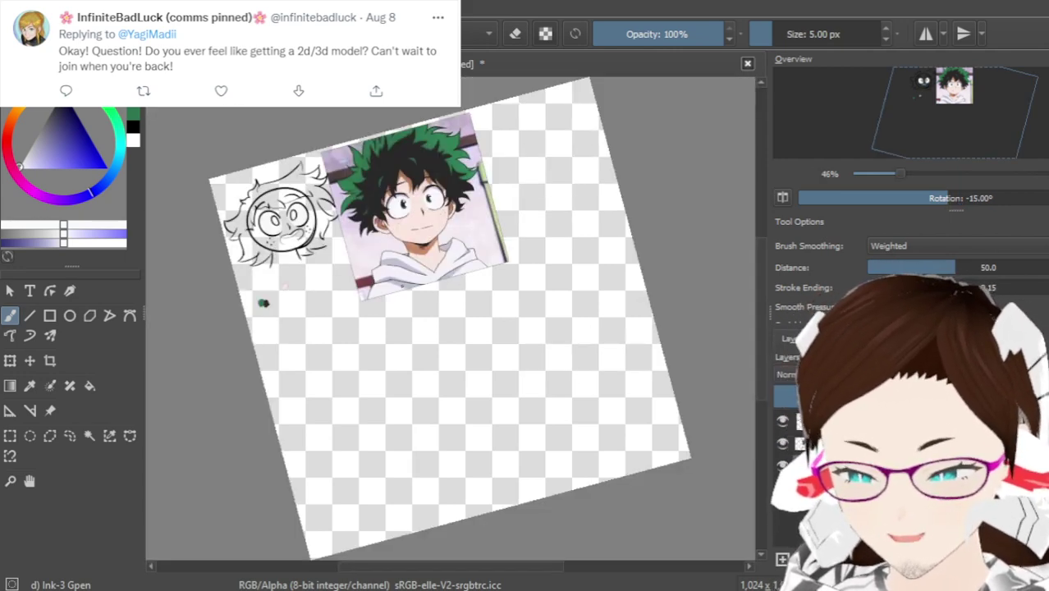
key(1)
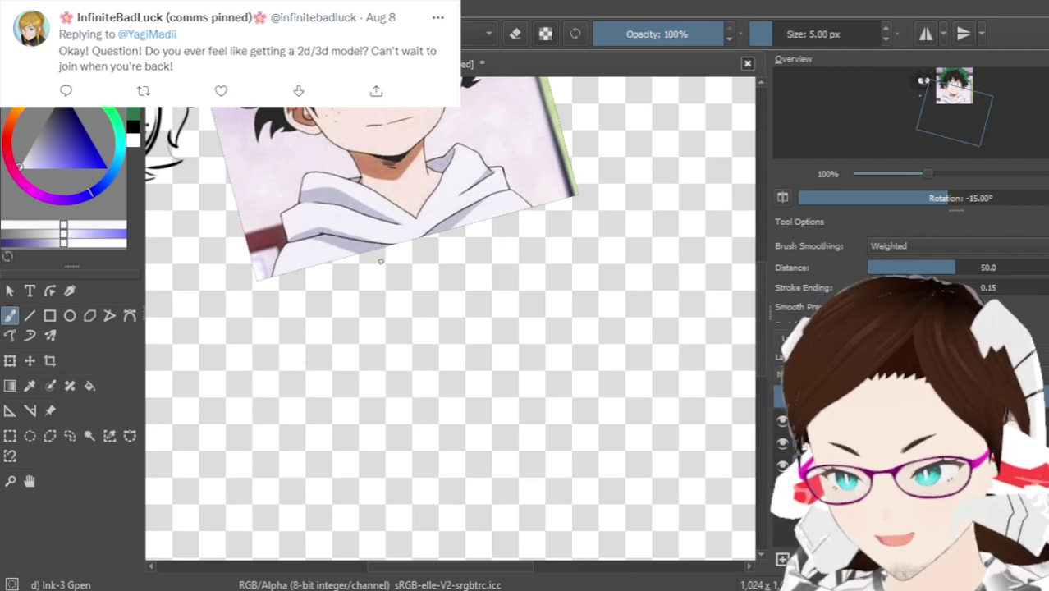
key(5)
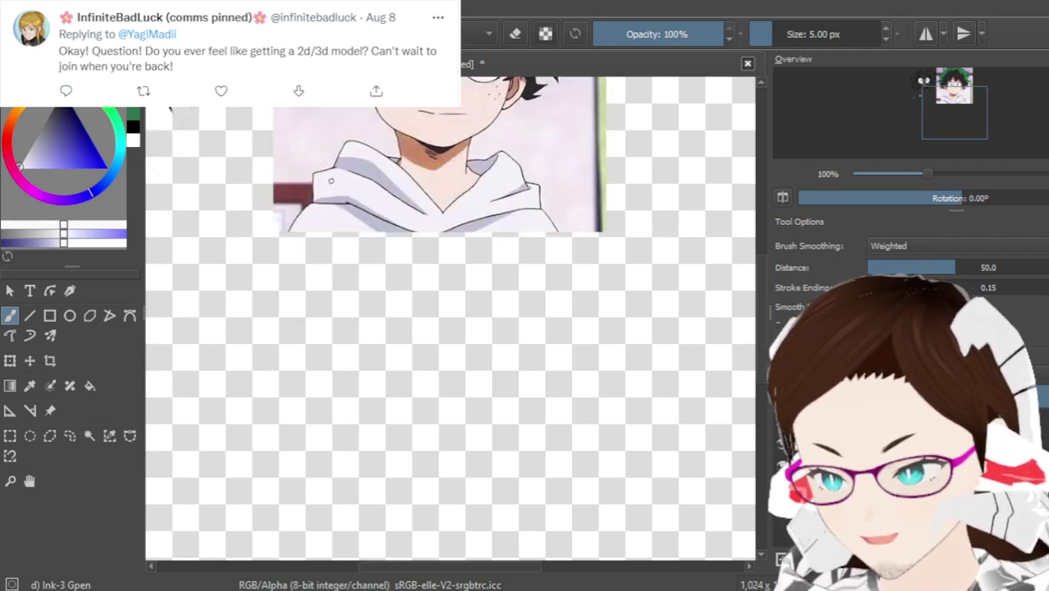
Sample the skin tone from the swatch dabbed below the head sketch
drag(426, 572, 349, 563)
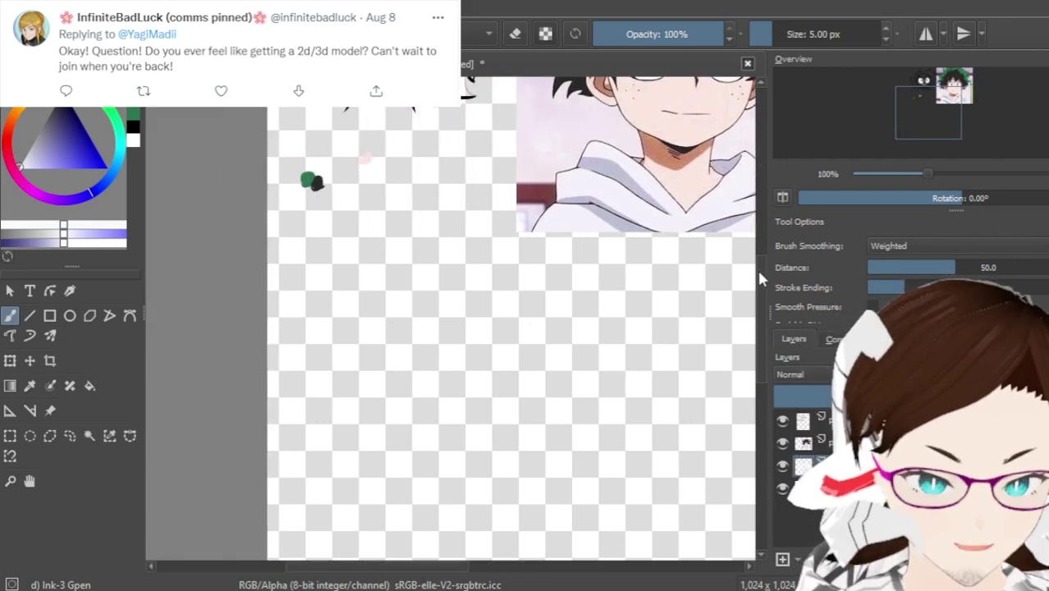
scroll(385, 246, up, 3)
ctrl+scroll(386, 246, up, 1)
ctrl+scroll(384, 269, up, 2)
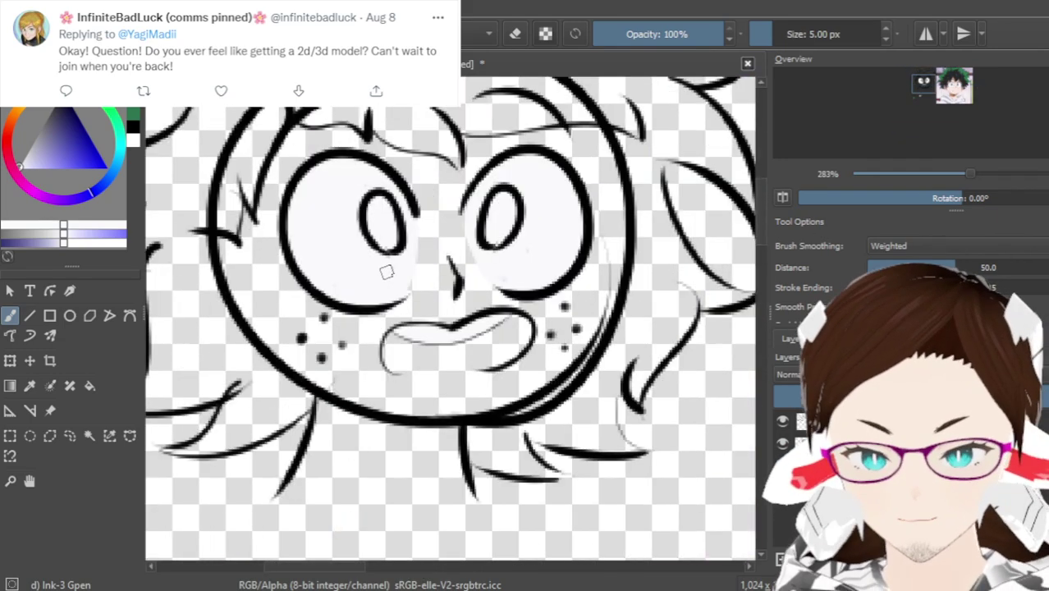
ctrl+scroll(394, 278, down, 2)
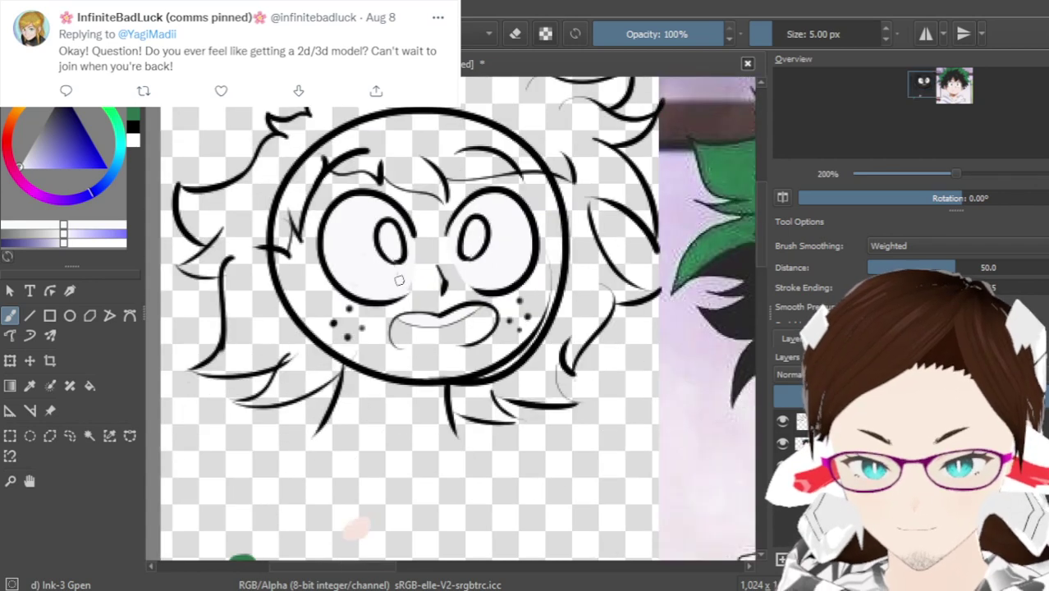
ctrl+scroll(398, 329, down, 1)
ctrl+click(370, 456)
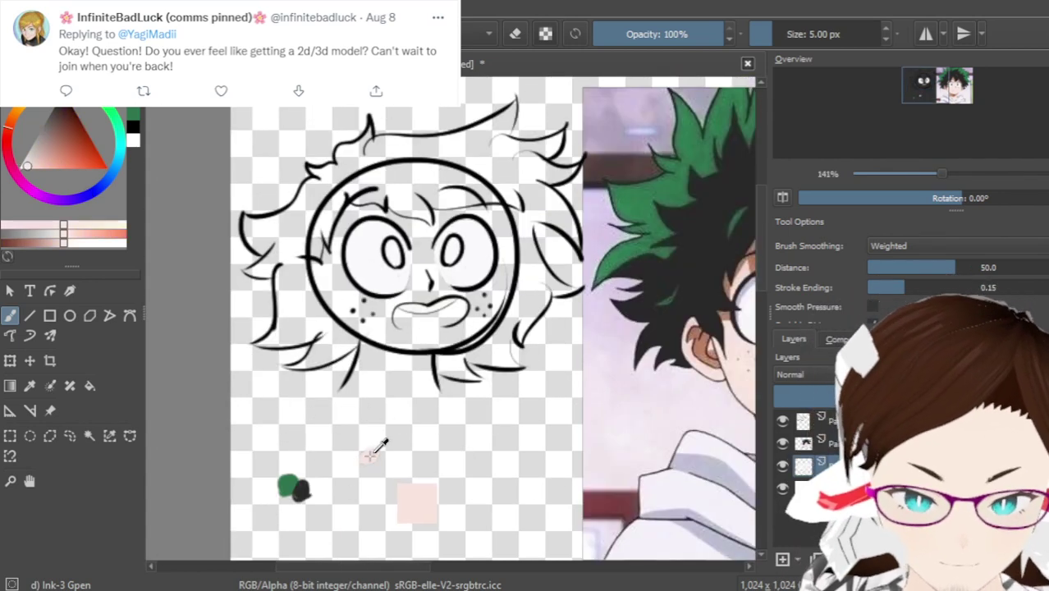
ctrl+scroll(374, 254, up, 3)
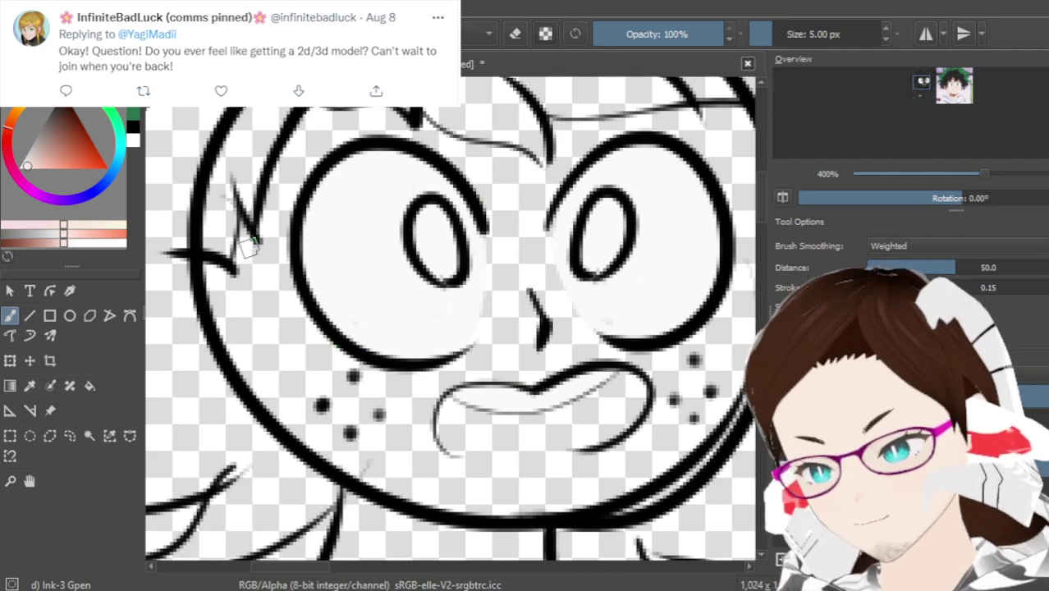
mouse_move(244, 255)
mouse_down()
mouse_move(254, 313)
mouse_move(246, 306)
mouse_up()
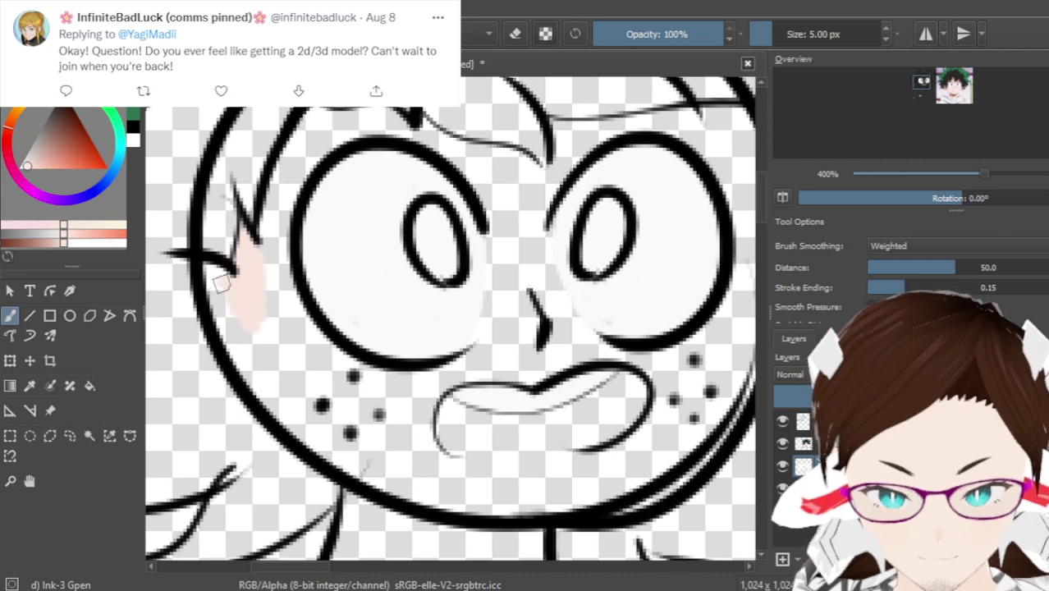
mouse_move(212, 269)
mouse_down()
mouse_move(219, 307)
mouse_move(218, 292)
mouse_move(265, 388)
mouse_move(241, 359)
mouse_move(234, 322)
mouse_up()
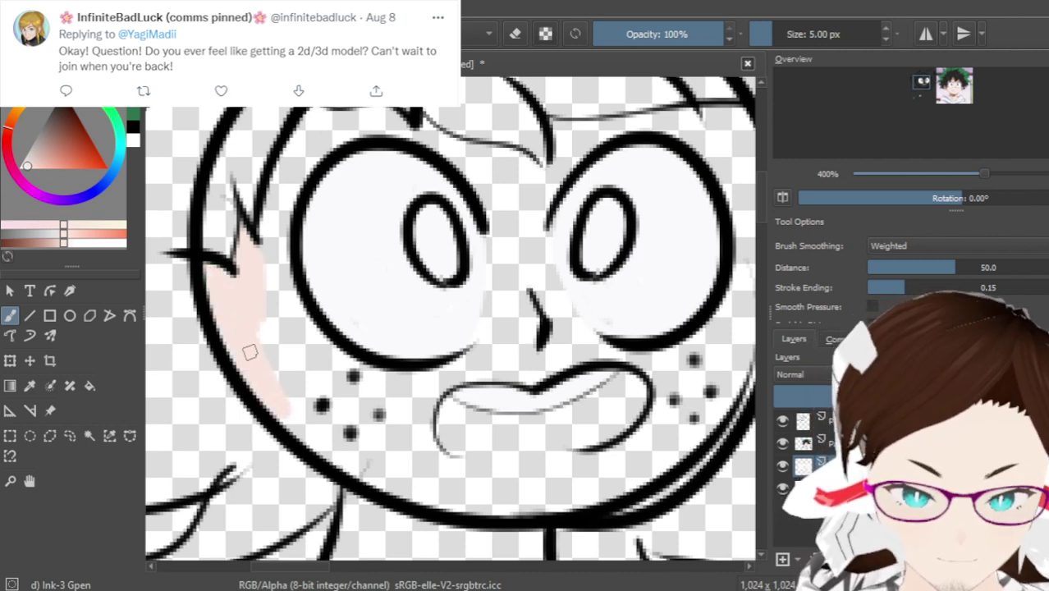
mouse_move(313, 436)
mouse_down()
mouse_move(348, 471)
mouse_move(443, 505)
mouse_move(412, 494)
mouse_move(399, 464)
mouse_move(434, 487)
mouse_move(429, 476)
mouse_move(382, 429)
mouse_move(371, 435)
mouse_move(389, 463)
mouse_move(304, 413)
mouse_up()
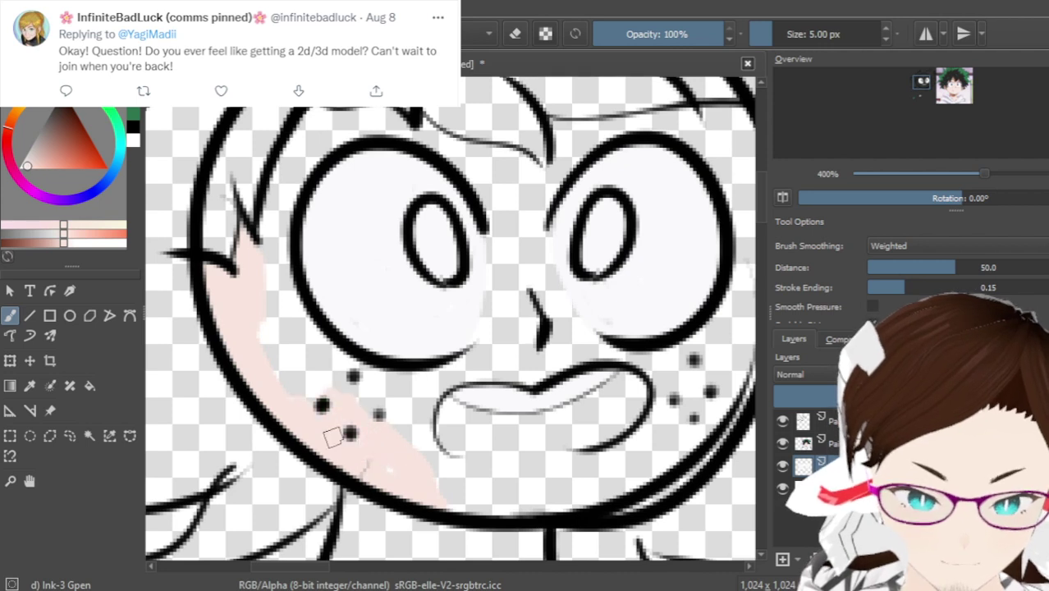
mouse_move(398, 469)
mouse_down()
mouse_move(331, 415)
mouse_move(260, 327)
mouse_move(301, 398)
mouse_move(262, 322)
mouse_move(262, 297)
mouse_move(285, 308)
mouse_move(326, 371)
mouse_move(339, 371)
mouse_move(283, 288)
mouse_move(291, 302)
mouse_move(281, 222)
mouse_move(265, 220)
mouse_move(272, 257)
mouse_move(310, 195)
mouse_move(290, 198)
mouse_move(292, 214)
mouse_move(275, 210)
mouse_move(291, 217)
mouse_move(285, 240)
mouse_move(288, 201)
mouse_move(284, 207)
mouse_move(301, 182)
mouse_move(289, 218)
mouse_up()
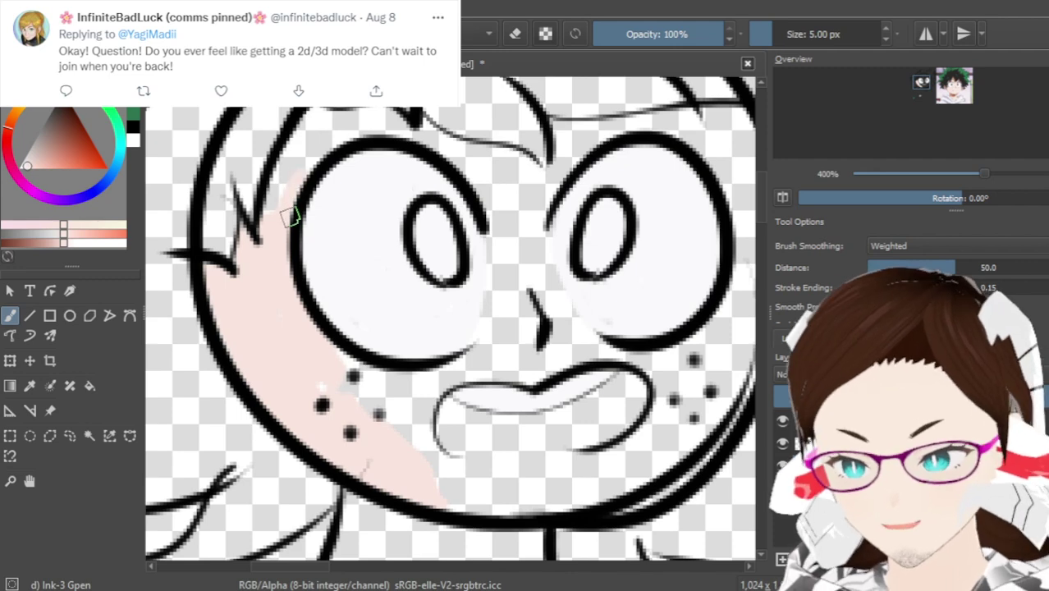
key(ctrl+z)
key(ctrl+z)
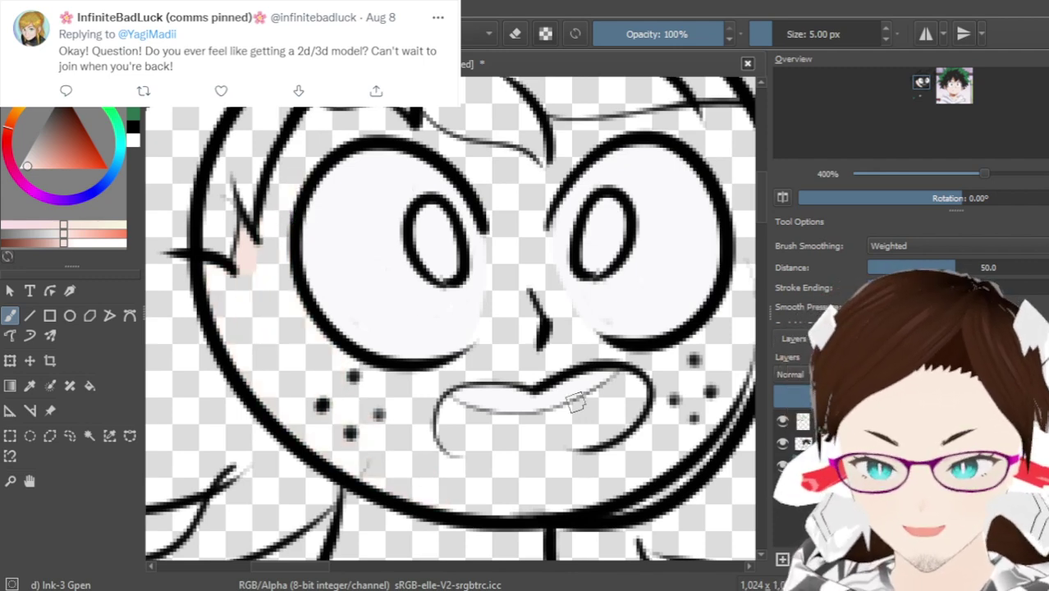
key(ctrl+z)
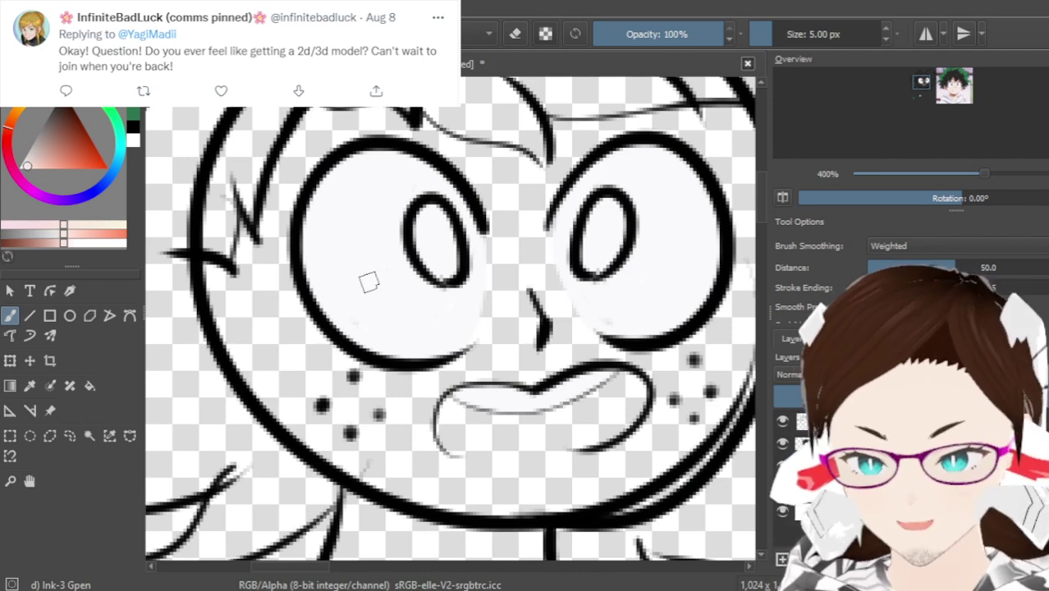
On a new layer beneath the eye whites, paint the skin tone over the left cheek, around the left eye and beside the nose
mouse_move(246, 234)
mouse_down()
mouse_move(253, 266)
mouse_move(247, 233)
mouse_move(237, 304)
mouse_move(211, 270)
mouse_move(257, 375)
mouse_up()
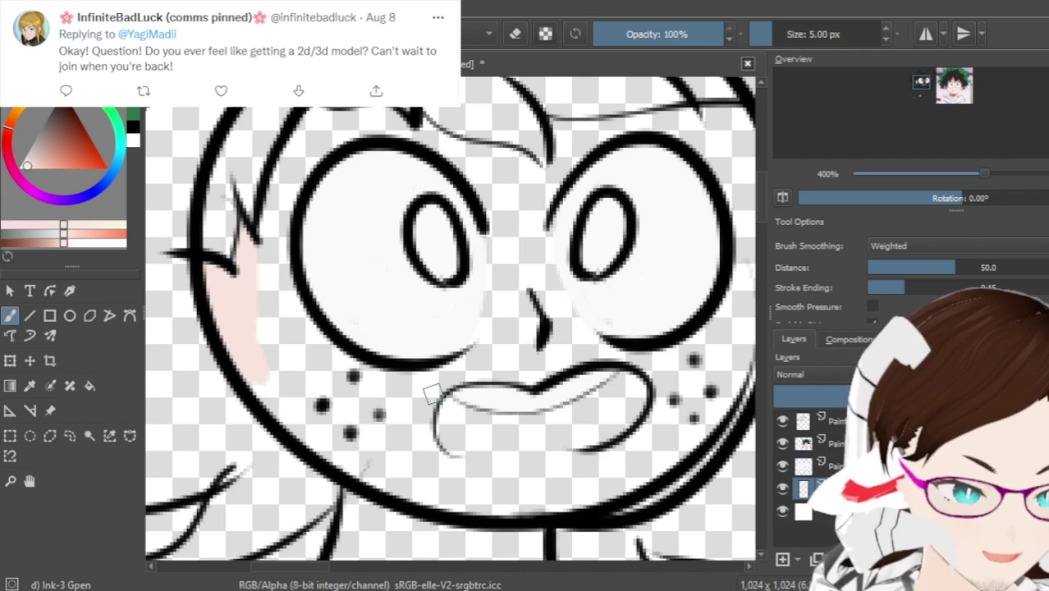
mouse_move(271, 381)
mouse_down()
mouse_move(345, 450)
mouse_move(330, 432)
mouse_move(363, 476)
mouse_move(354, 468)
mouse_move(383, 471)
mouse_move(283, 368)
mouse_move(396, 460)
mouse_move(336, 362)
mouse_move(384, 400)
mouse_move(316, 324)
mouse_move(295, 281)
mouse_move(287, 294)
mouse_move(308, 392)
mouse_move(275, 358)
mouse_move(276, 378)
mouse_move(269, 360)
mouse_move(260, 239)
mouse_move(270, 231)
mouse_move(279, 306)
mouse_move(280, 202)
mouse_move(328, 145)
mouse_move(267, 195)
mouse_up()
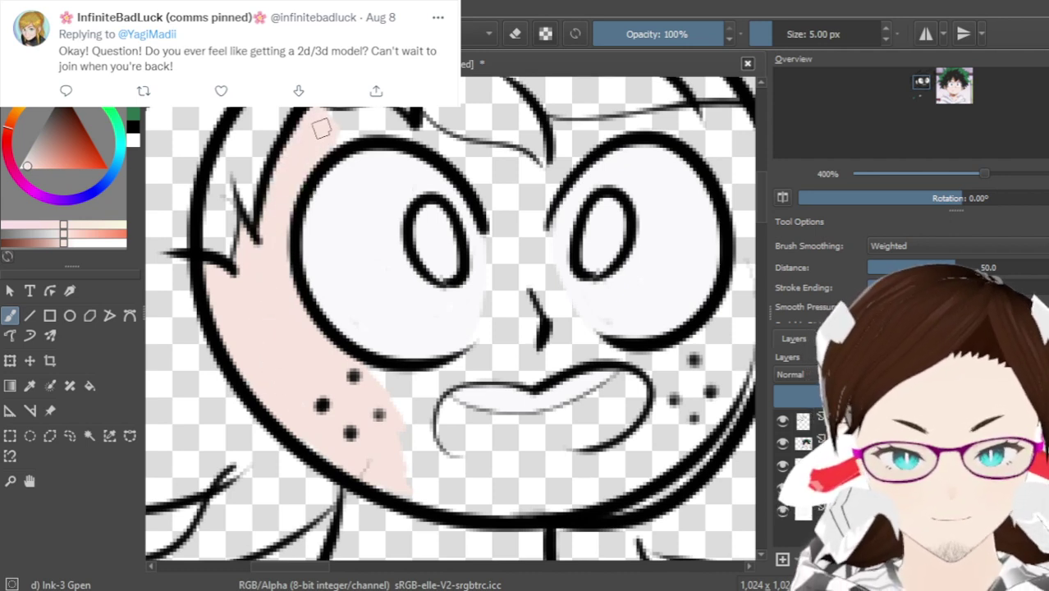
mouse_move(328, 150)
mouse_down()
mouse_move(364, 111)
mouse_move(376, 140)
mouse_up()
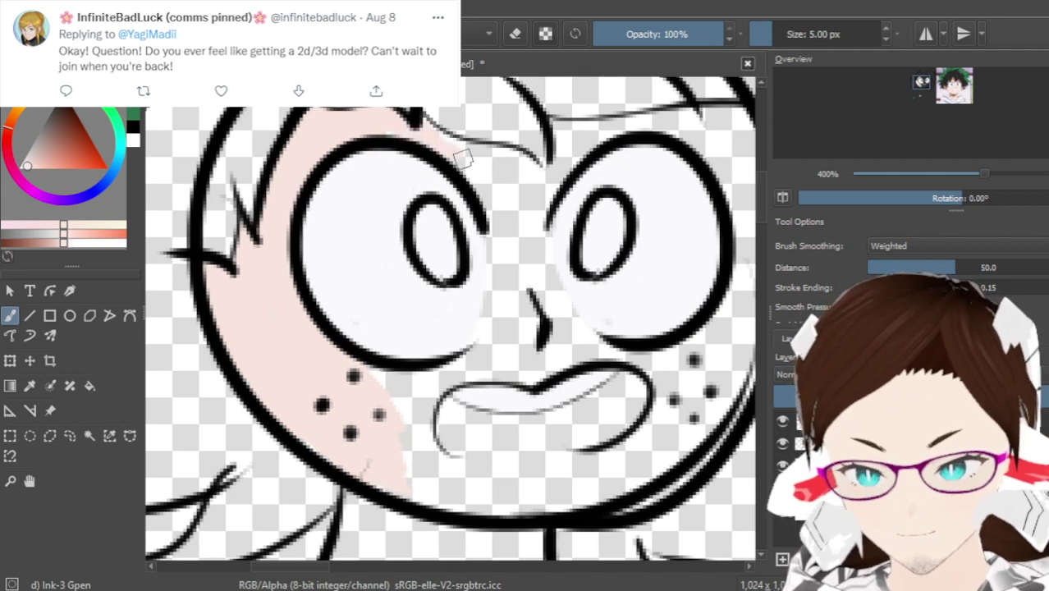
mouse_move(445, 156)
mouse_down()
mouse_move(501, 273)
mouse_move(475, 194)
mouse_move(501, 328)
mouse_up()
mouse_move(510, 247)
mouse_down()
mouse_move(511, 302)
mouse_move(502, 290)
mouse_move(473, 361)
mouse_up()
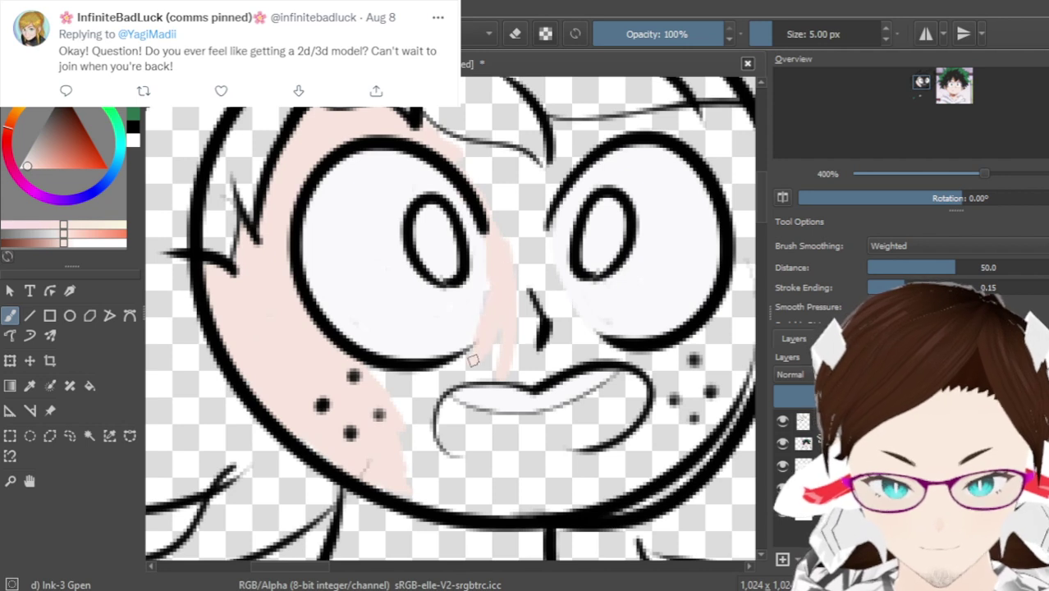
mouse_move(499, 277)
mouse_down()
mouse_move(526, 303)
mouse_move(495, 368)
mouse_move(427, 400)
mouse_up()
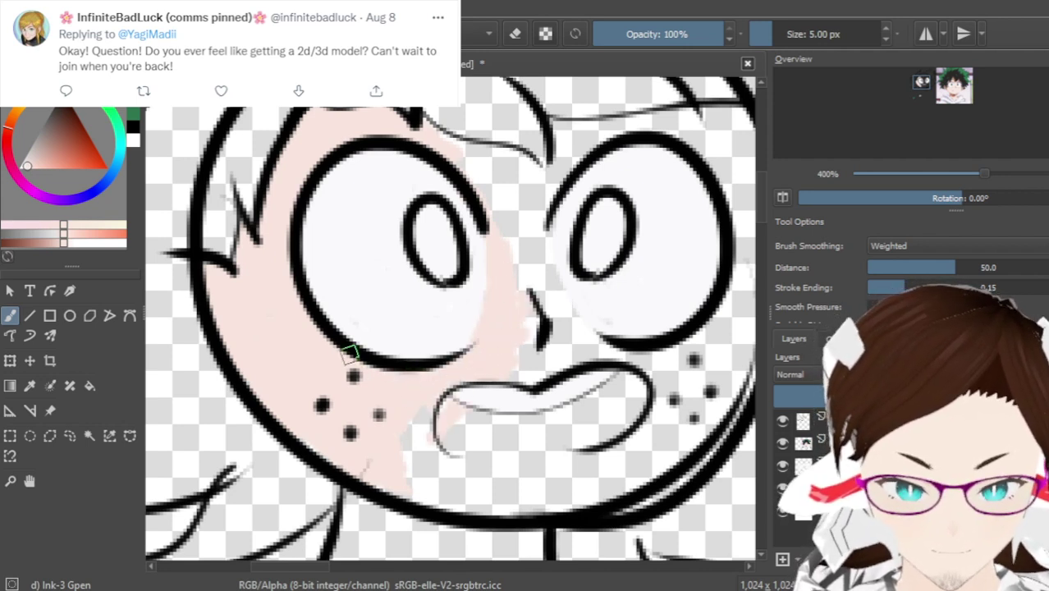
Extend the skin tone across the mouth area below the teeth, the chin, the lower right cheek and up past the nose
mouse_move(419, 367)
mouse_down()
mouse_move(411, 447)
mouse_move(474, 372)
mouse_move(477, 452)
mouse_move(529, 373)
mouse_move(532, 433)
mouse_up()
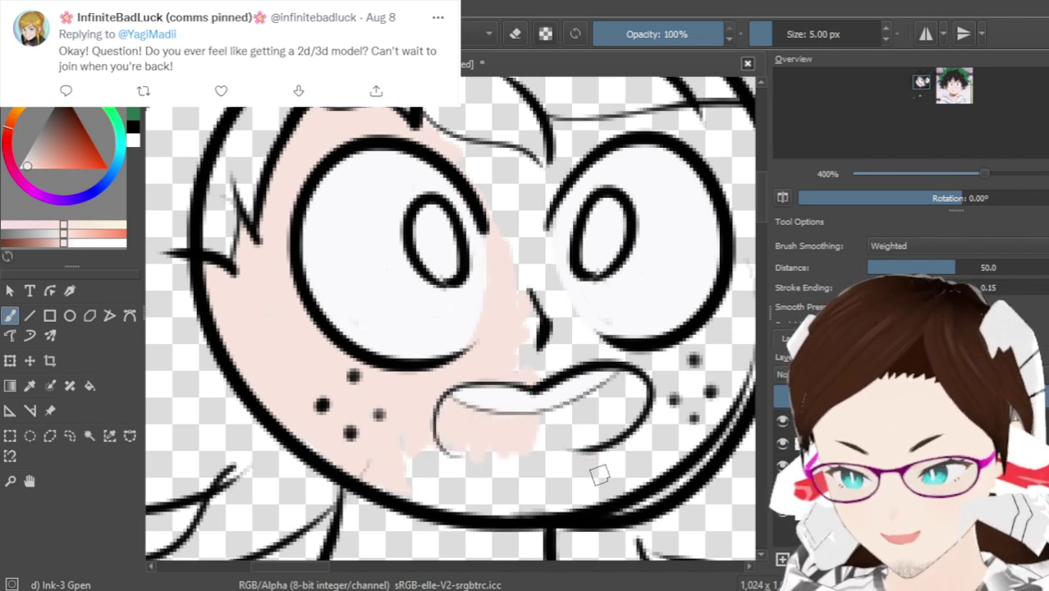
mouse_move(450, 445)
mouse_down()
mouse_move(558, 447)
mouse_move(578, 435)
mouse_move(526, 459)
mouse_move(599, 445)
mouse_move(637, 396)
mouse_move(629, 418)
mouse_move(638, 390)
mouse_move(585, 444)
mouse_move(632, 389)
mouse_move(609, 408)
mouse_move(619, 391)
mouse_move(574, 408)
mouse_up()
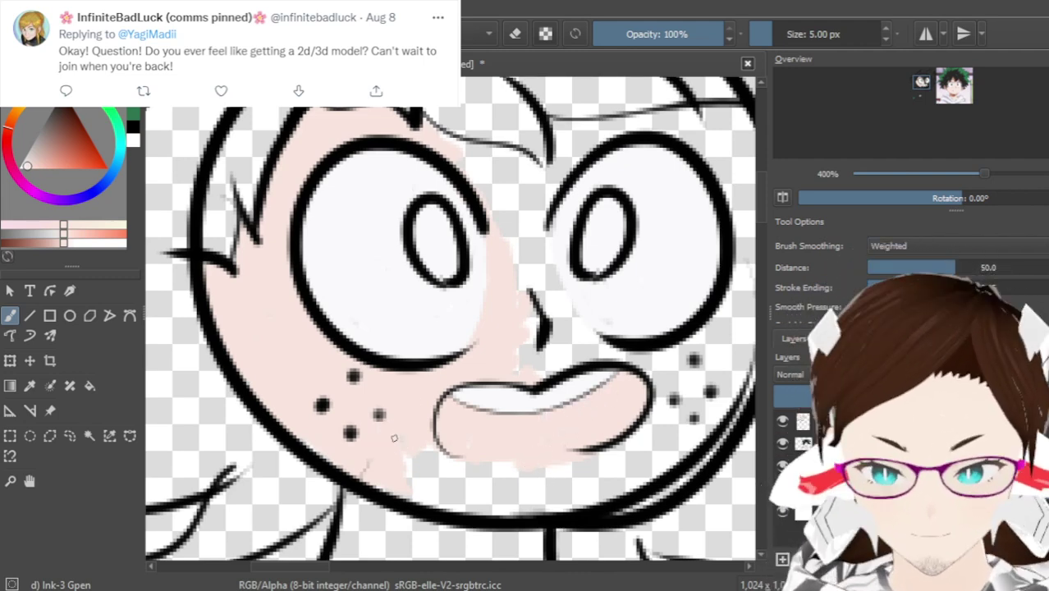
mouse_move(446, 467)
mouse_down()
mouse_move(491, 469)
mouse_move(500, 445)
mouse_move(533, 462)
mouse_move(620, 460)
mouse_up()
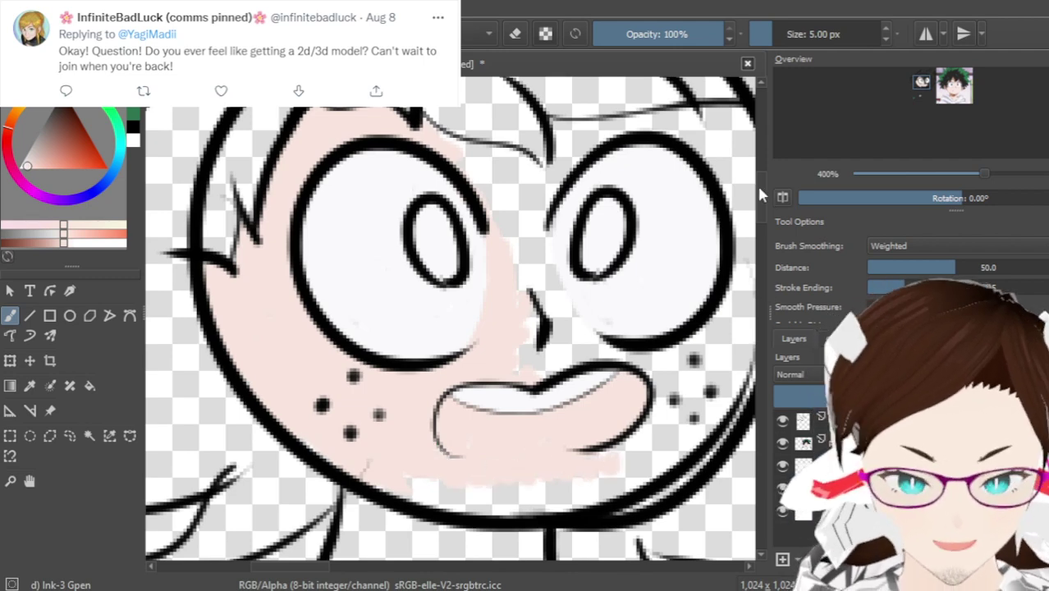
scroll(757, 197, down, 4)
mouse_move(385, 341)
mouse_down()
mouse_move(468, 358)
mouse_move(400, 335)
mouse_move(463, 365)
mouse_move(518, 358)
mouse_move(451, 351)
mouse_move(632, 336)
mouse_move(564, 342)
mouse_move(517, 364)
mouse_move(665, 317)
mouse_move(569, 333)
mouse_move(538, 364)
mouse_move(632, 343)
mouse_move(652, 313)
mouse_move(643, 329)
mouse_move(709, 279)
mouse_move(591, 351)
mouse_move(589, 334)
mouse_move(567, 351)
mouse_move(588, 340)
mouse_move(545, 330)
mouse_move(519, 347)
mouse_move(404, 345)
mouse_move(408, 335)
mouse_move(632, 319)
mouse_move(694, 287)
mouse_move(622, 345)
mouse_move(653, 337)
mouse_move(610, 323)
mouse_move(627, 305)
mouse_move(607, 307)
mouse_move(667, 255)
mouse_move(659, 262)
mouse_move(659, 229)
mouse_move(640, 237)
mouse_move(655, 256)
mouse_move(639, 260)
mouse_move(649, 227)
mouse_move(625, 216)
mouse_move(590, 241)
mouse_move(605, 195)
mouse_move(587, 195)
mouse_move(599, 236)
mouse_up()
mouse_move(605, 161)
mouse_down()
mouse_move(557, 182)
mouse_move(522, 215)
mouse_move(542, 209)
mouse_up()
mouse_move(539, 163)
mouse_down()
mouse_move(558, 94)
mouse_move(530, 112)
mouse_up()
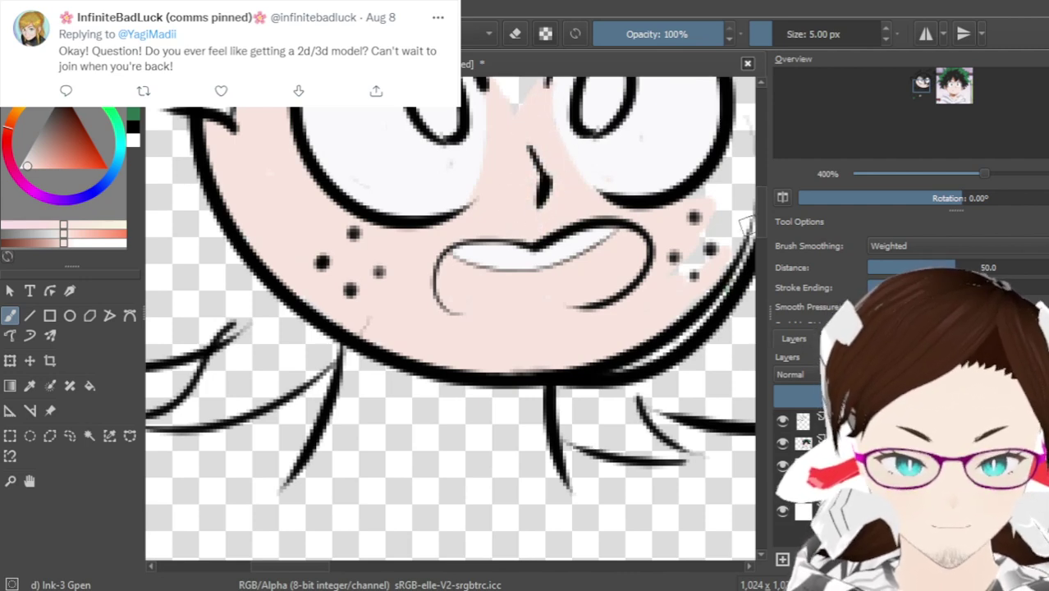
Fill the forehead below the hairline and the right side of the face, including the gaps around the freckles, with the skin tone
drag(761, 221, 760, 188)
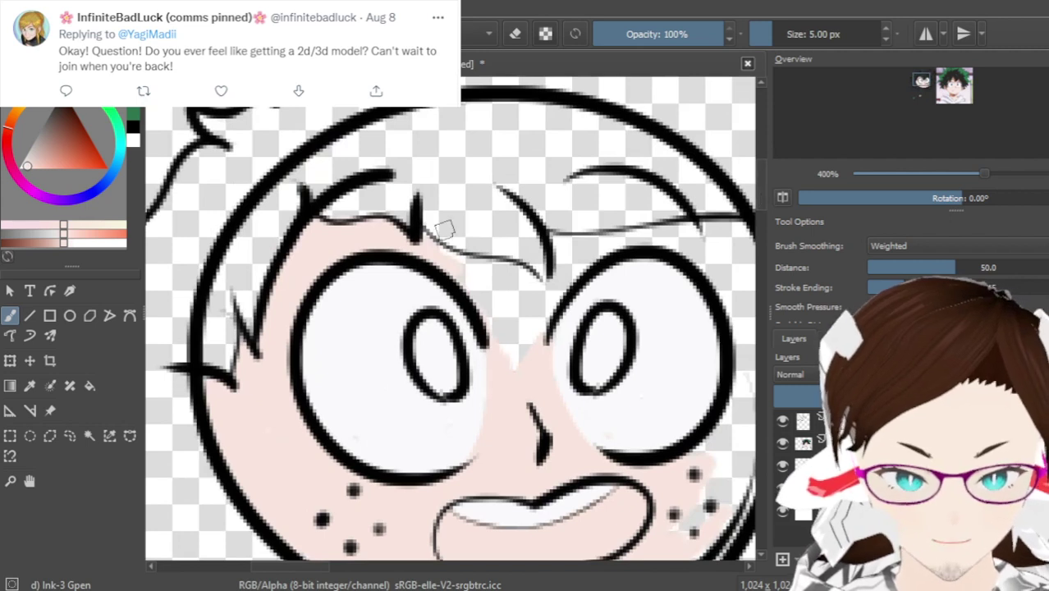
drag(421, 235, 541, 289)
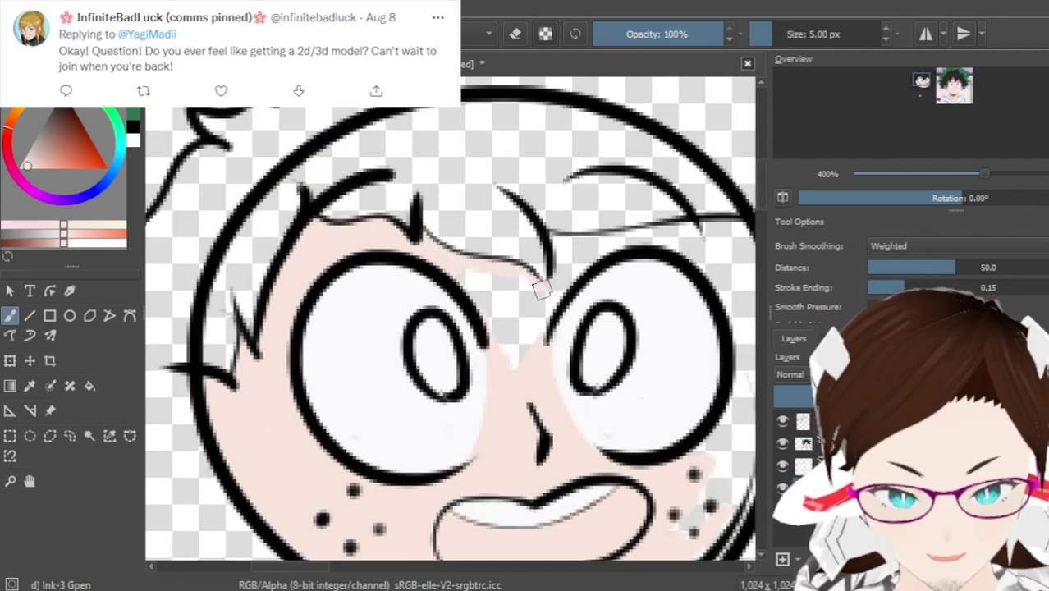
mouse_move(542, 328)
mouse_down()
mouse_move(524, 285)
mouse_move(484, 271)
mouse_move(479, 292)
mouse_move(455, 261)
mouse_move(483, 277)
mouse_move(511, 375)
mouse_move(509, 321)
mouse_up()
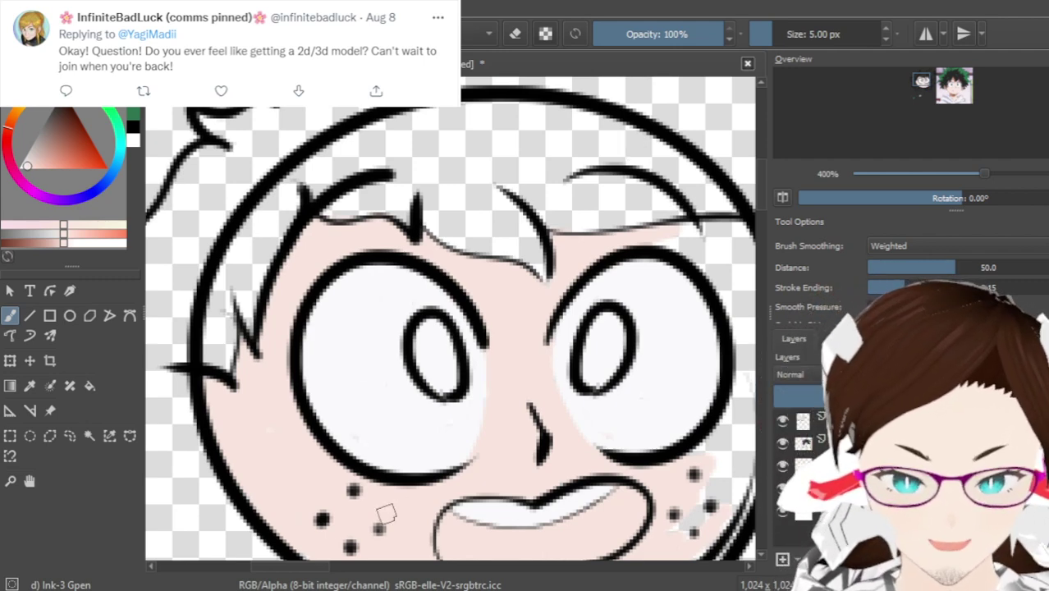
drag(289, 568, 329, 569)
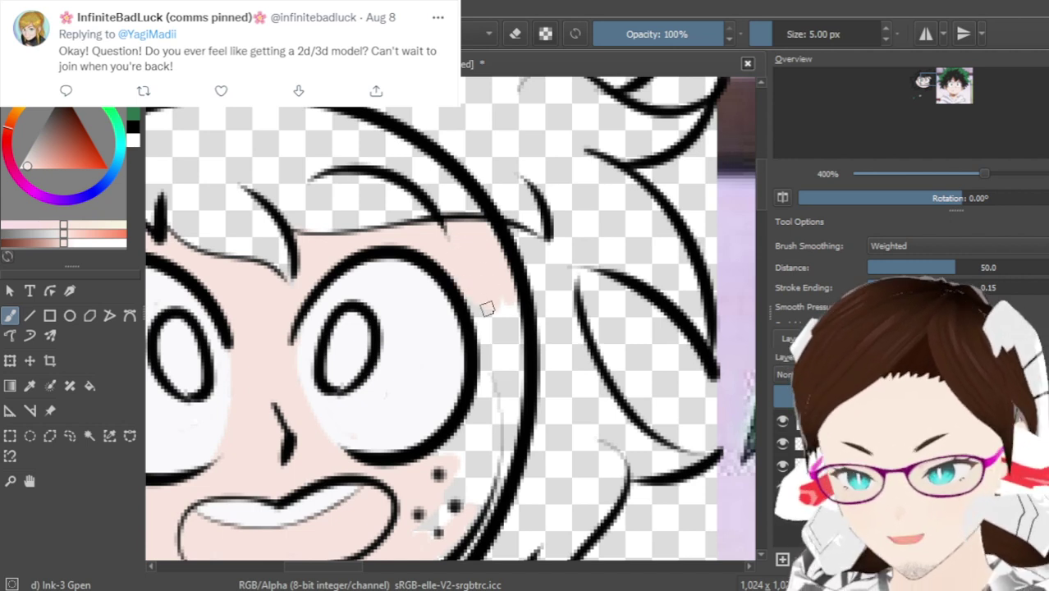
mouse_move(468, 282)
mouse_down()
mouse_move(492, 368)
mouse_move(504, 328)
mouse_move(511, 402)
mouse_move(498, 460)
mouse_move(493, 353)
mouse_move(435, 464)
mouse_up()
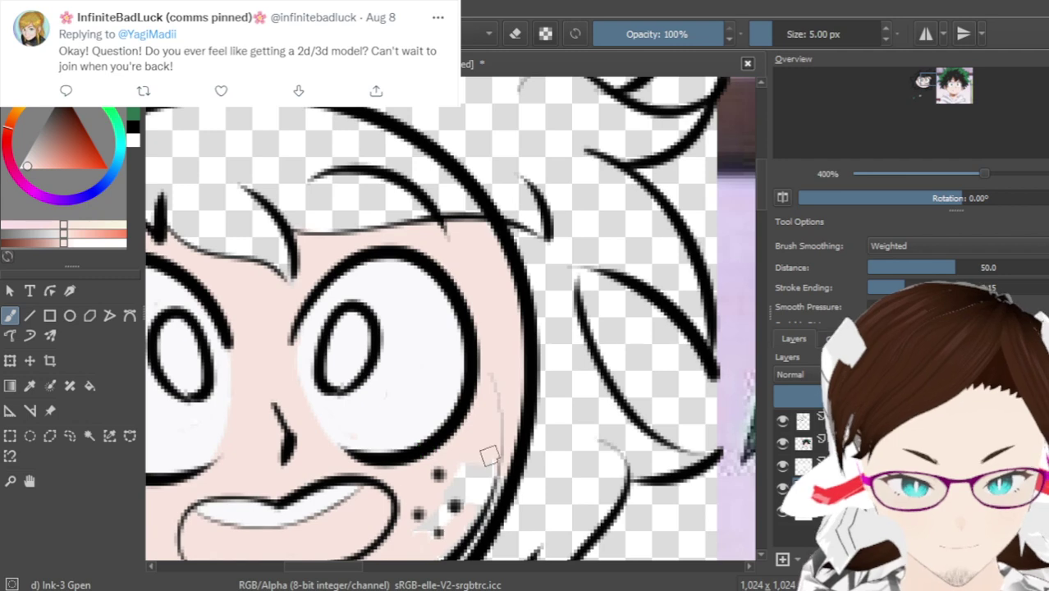
scroll(760, 198, down, 3)
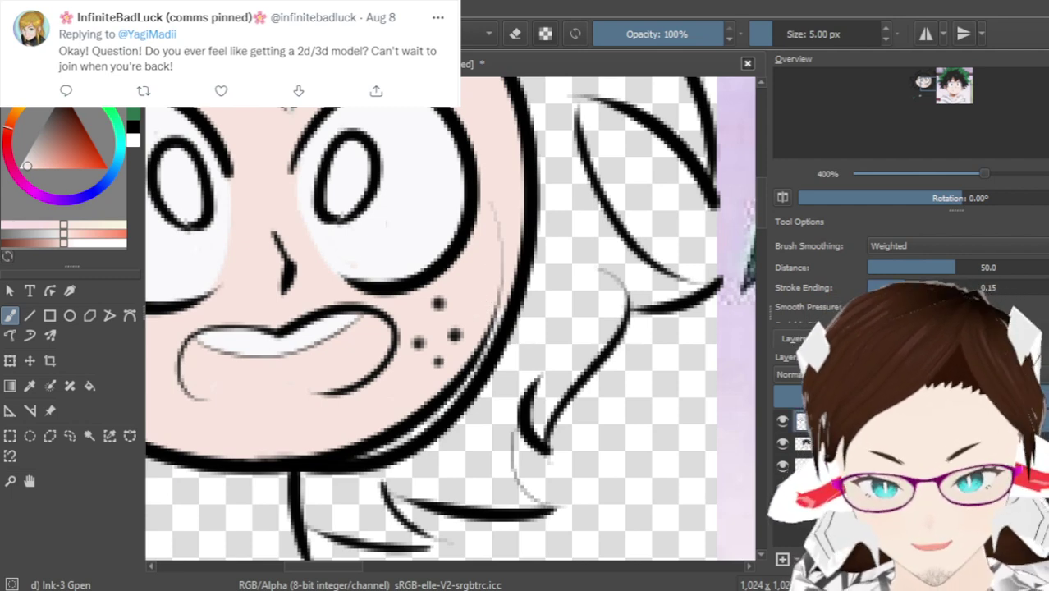
On the line art layer, erase the doubled lines along the lower right jaw with a 7.10 px eraser
key(e)
shift+drag(474, 273, 483, 282)
drag(499, 237, 491, 297)
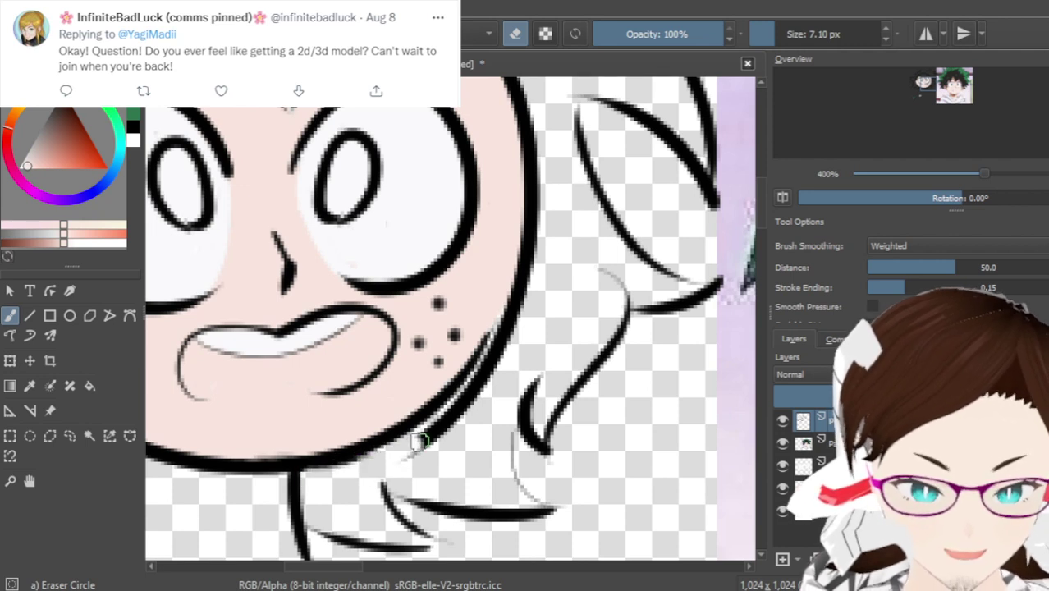
mouse_move(437, 429)
mouse_down()
mouse_move(515, 335)
mouse_move(469, 399)
mouse_move(503, 345)
mouse_move(485, 348)
mouse_move(502, 355)
mouse_move(524, 300)
mouse_move(417, 443)
mouse_move(506, 408)
mouse_up()
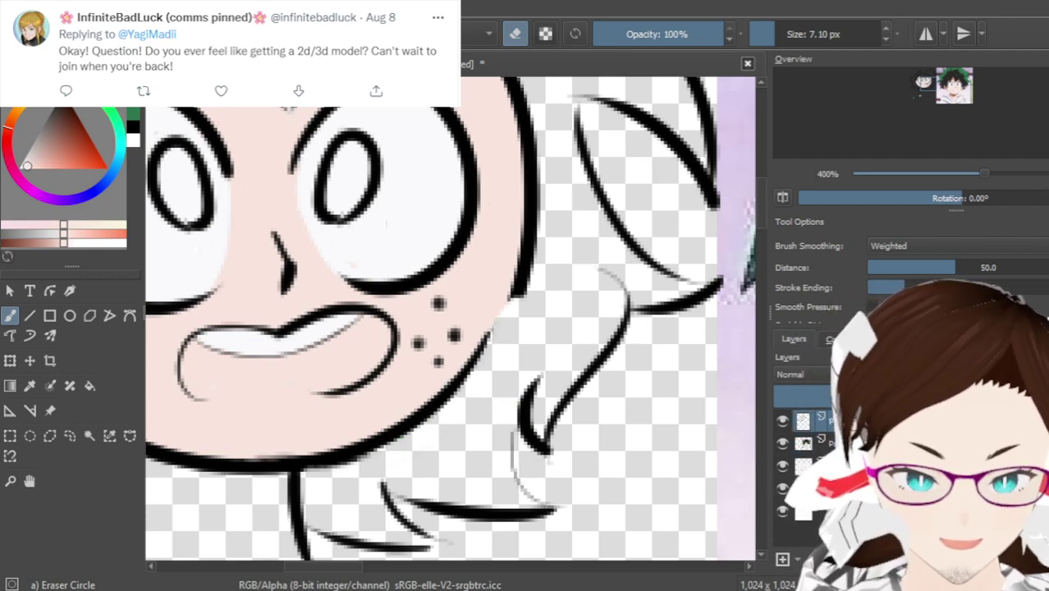
Redraw the missing lower right jaw segment in black with the 5 px ink pen, retrying the stroke until it joins the outline smoothly
key(slash)
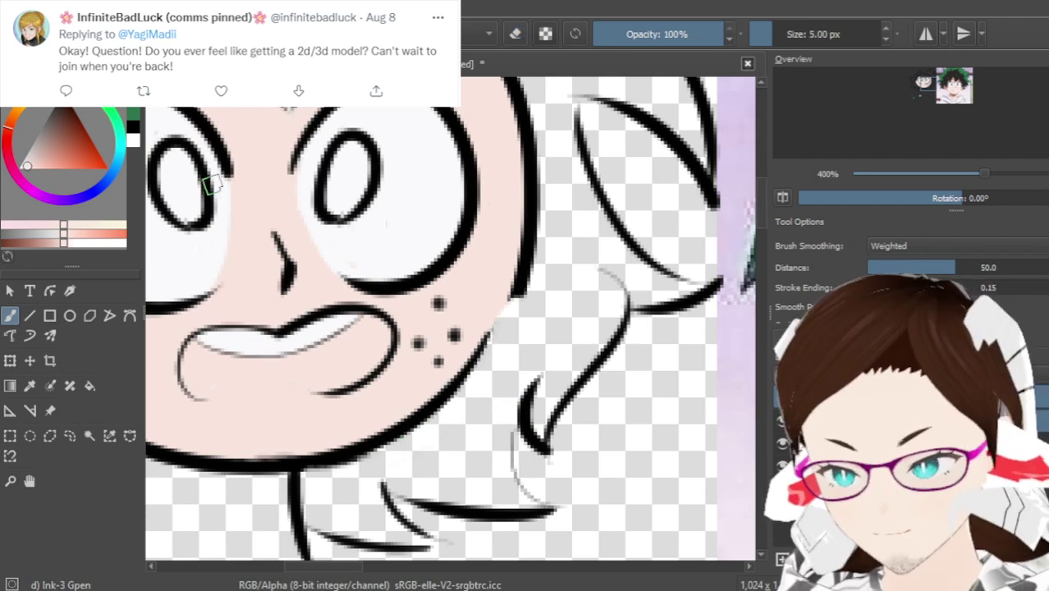
click(60, 124)
mouse_move(526, 258)
mouse_down()
mouse_move(517, 285)
mouse_move(528, 276)
mouse_move(457, 384)
mouse_move(483, 322)
mouse_move(528, 273)
mouse_move(441, 410)
mouse_up()
key(ctrl+z)
key(ctrl+z)
key(ctrl+z)
drag(530, 274, 422, 410)
key(ctrl+z)
mouse_move(527, 271)
mouse_down()
mouse_move(504, 316)
mouse_move(418, 397)
mouse_up()
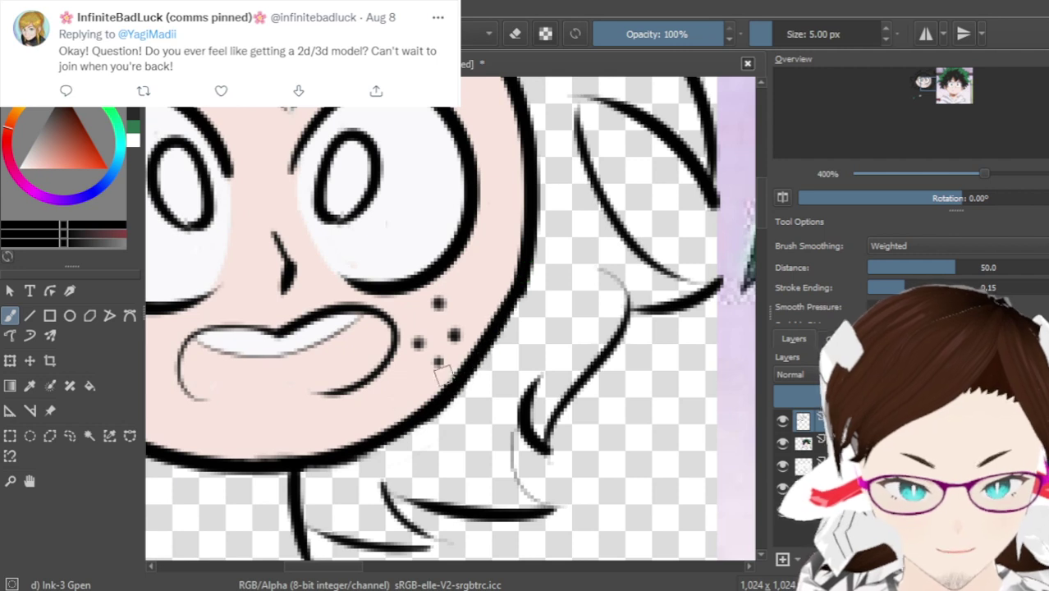
key(ctrl+z)
mouse_move(527, 275)
mouse_down()
mouse_move(425, 402)
mouse_move(473, 379)
mouse_move(410, 437)
mouse_move(476, 361)
mouse_move(419, 427)
mouse_up()
key(ctrl+z)
key(ctrl+z)
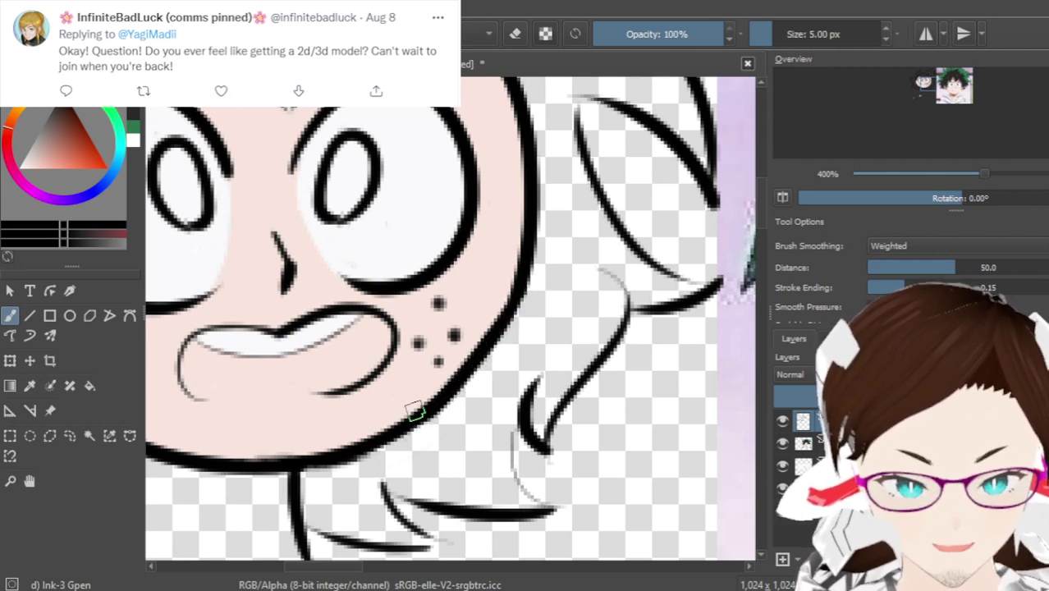
Return to the ink pen and resample the skin tone from the painted chin
drag(352, 564, 313, 573)
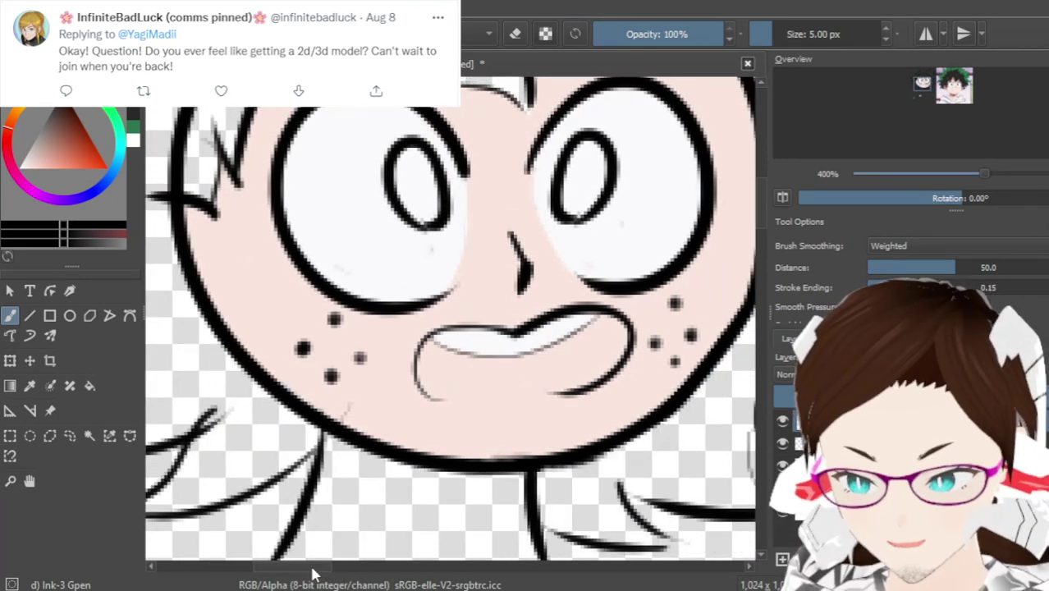
key(e)
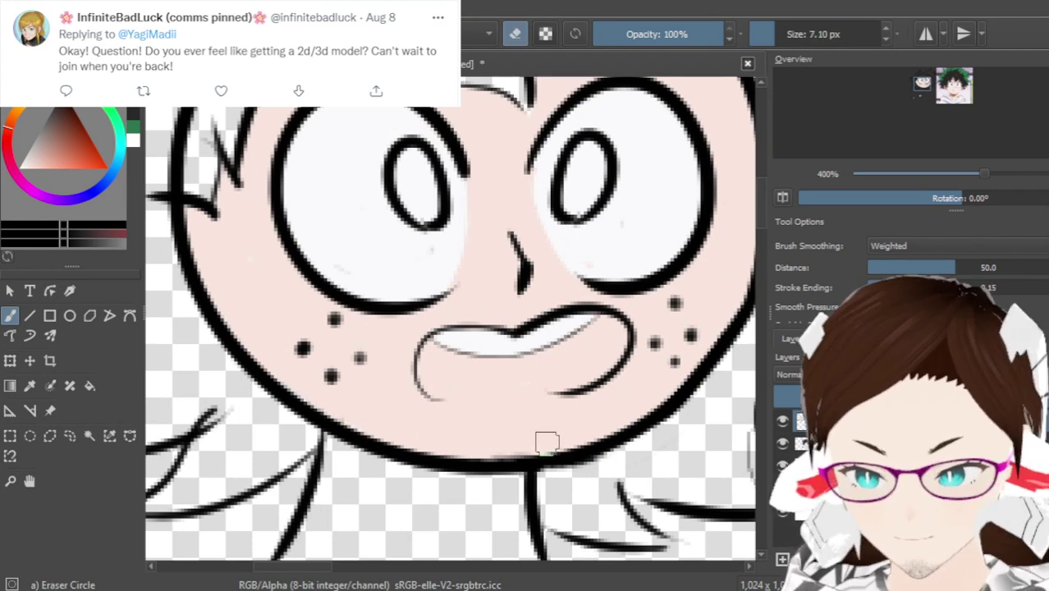
key(e)
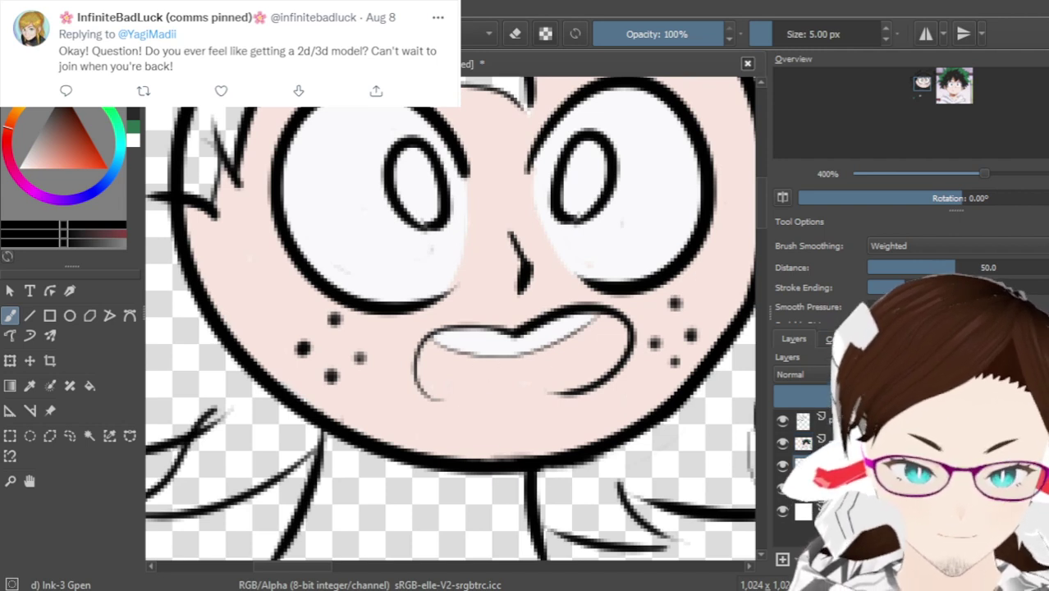
ctrl+click(490, 410)
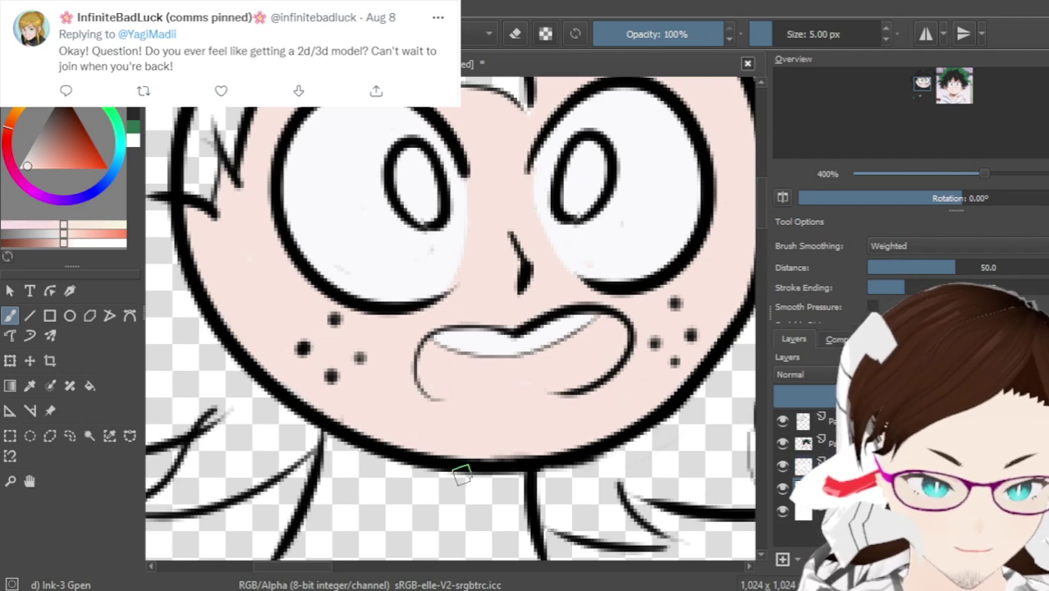
On the line art layer, erase the head outline crossing the hair above the forehead and upper left side with the 7.10 px eraser
scroll(312, 566, right, 4)
scroll(328, 563, left, 1)
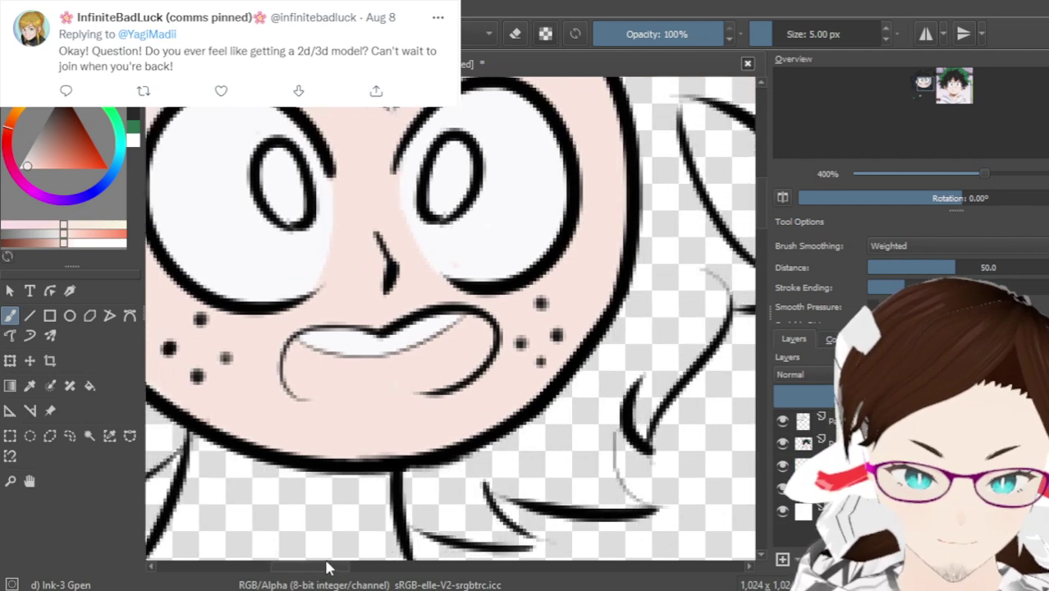
scroll(467, 404, up, 6)
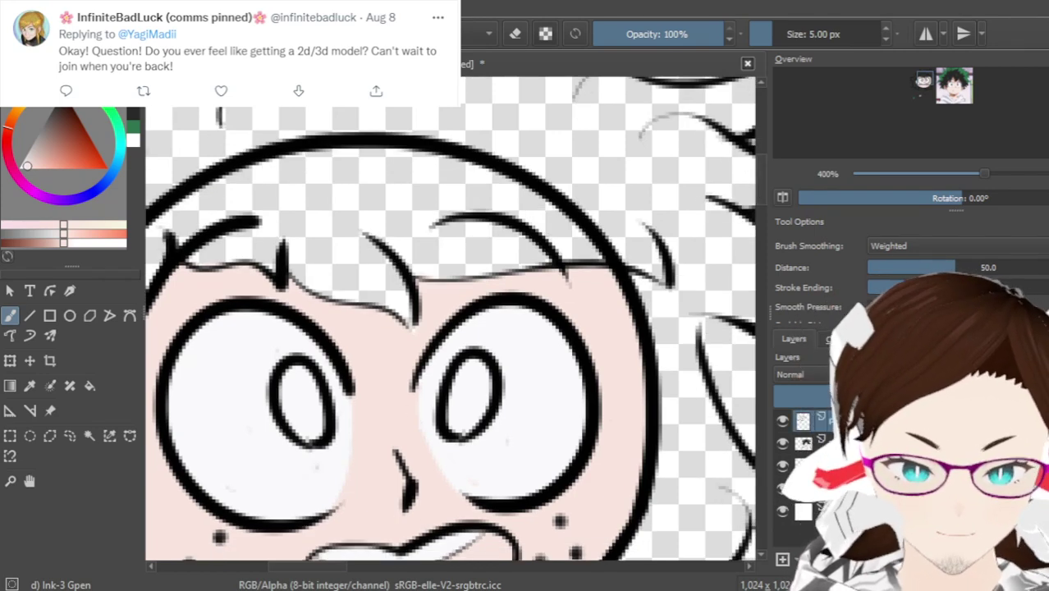
key(e)
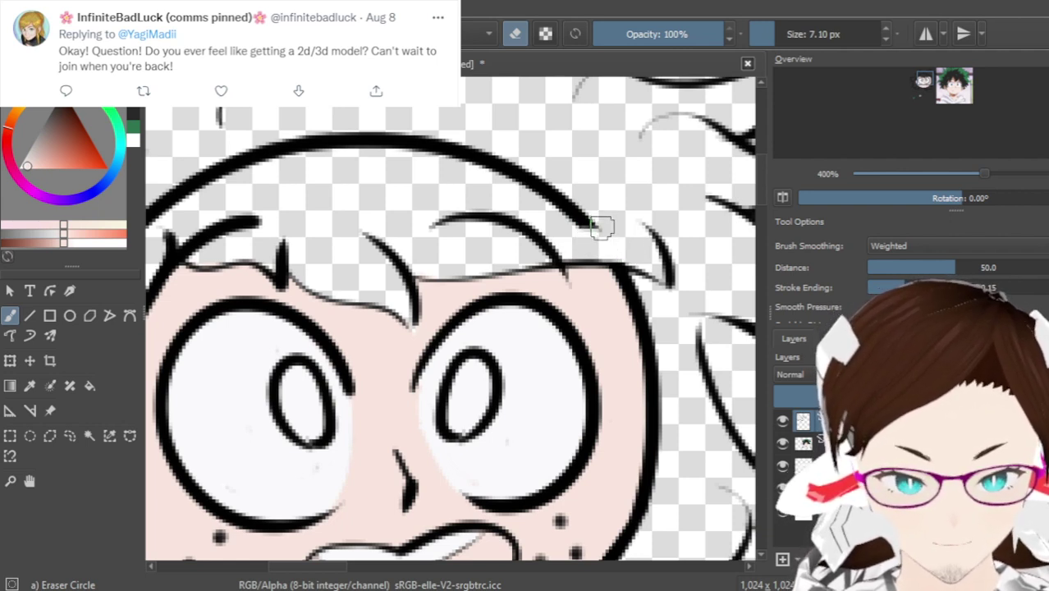
mouse_move(587, 229)
mouse_down()
mouse_move(547, 185)
mouse_move(545, 196)
mouse_move(523, 172)
mouse_move(514, 187)
mouse_move(491, 151)
mouse_move(480, 168)
mouse_move(474, 148)
mouse_move(427, 165)
mouse_move(412, 120)
mouse_move(353, 156)
mouse_move(357, 121)
mouse_up()
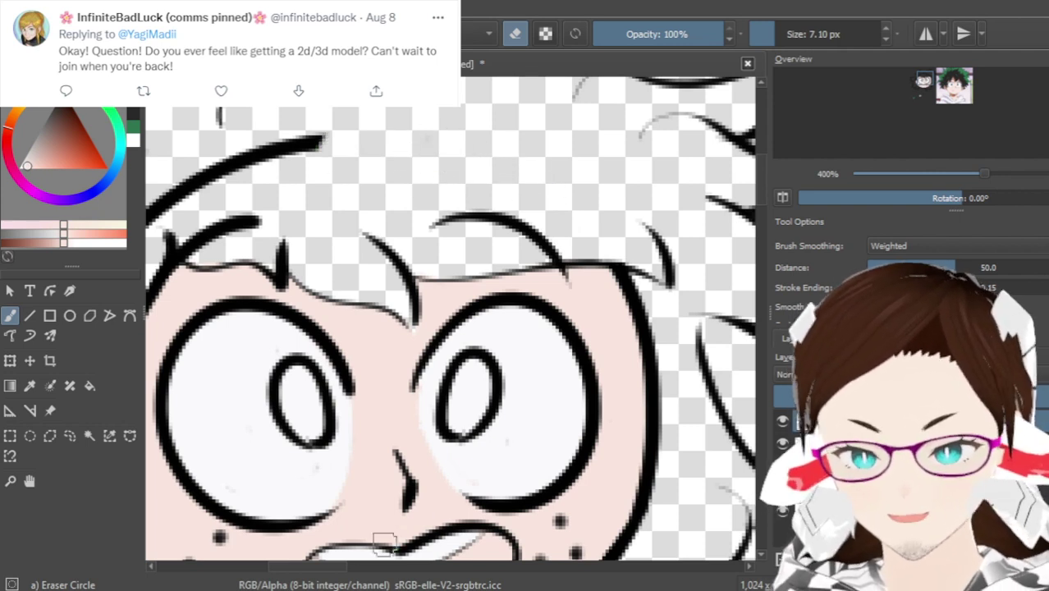
drag(308, 568, 284, 569)
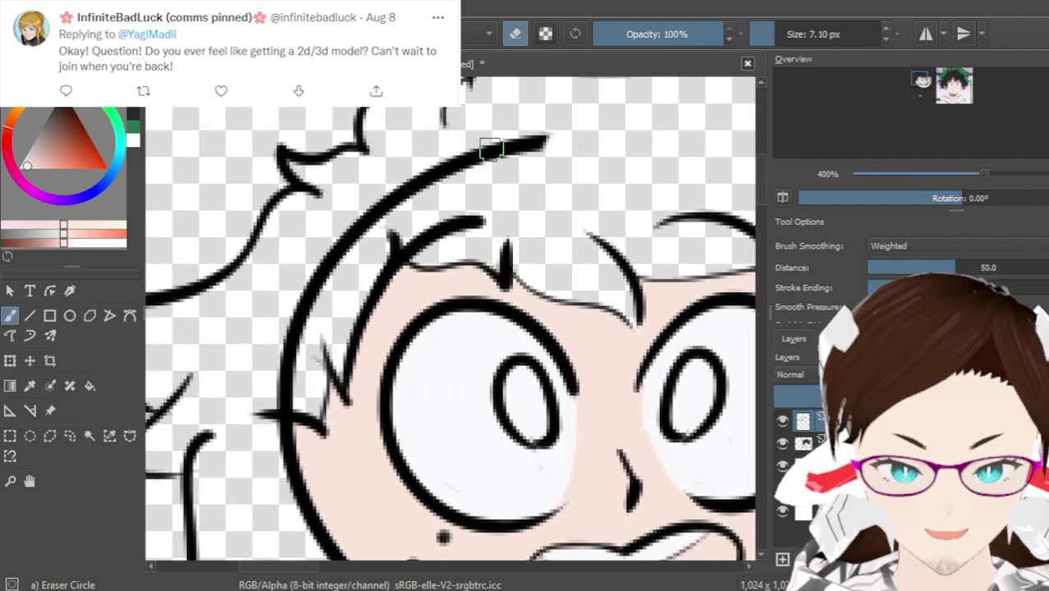
mouse_move(569, 141)
mouse_down()
mouse_move(537, 126)
mouse_move(517, 156)
mouse_move(404, 184)
mouse_move(305, 297)
mouse_up()
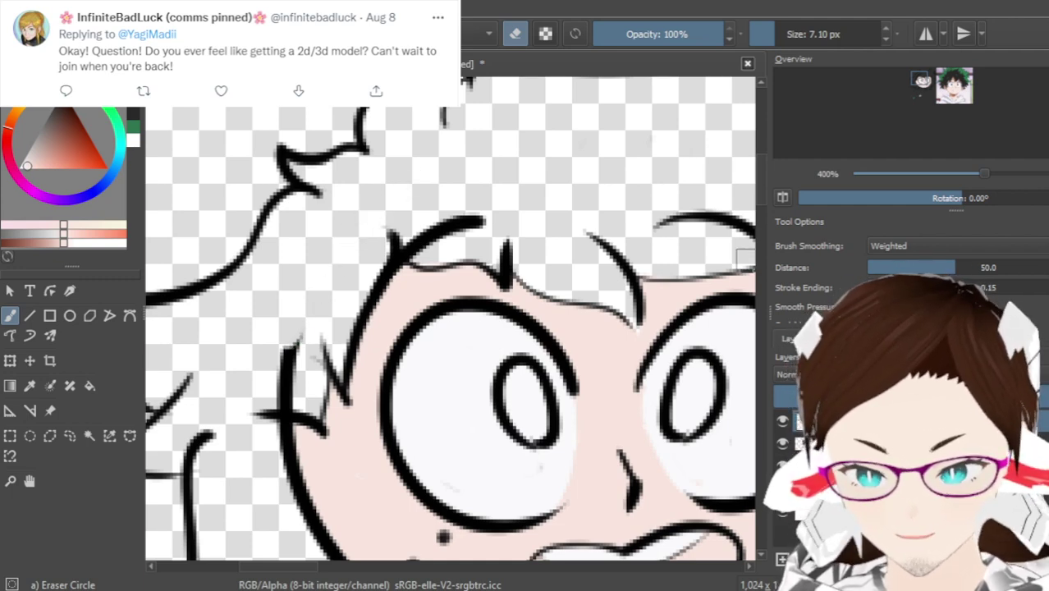
Erase the leftover outline stub above the hair tuft on the face's left side, and return to the 5 px ink pen
scroll(761, 191, down, 3)
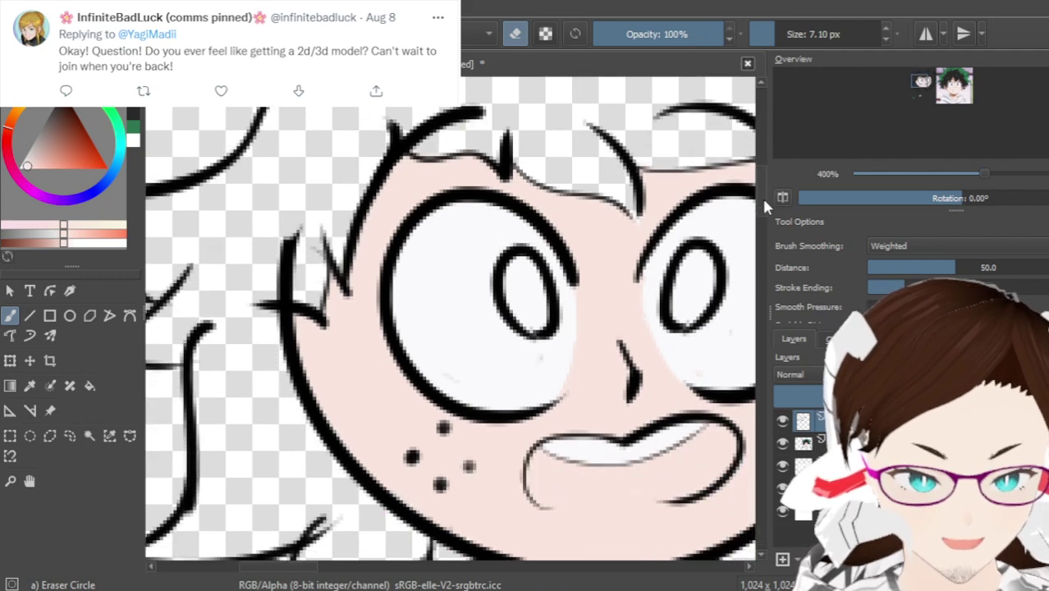
scroll(327, 272, up, 5)
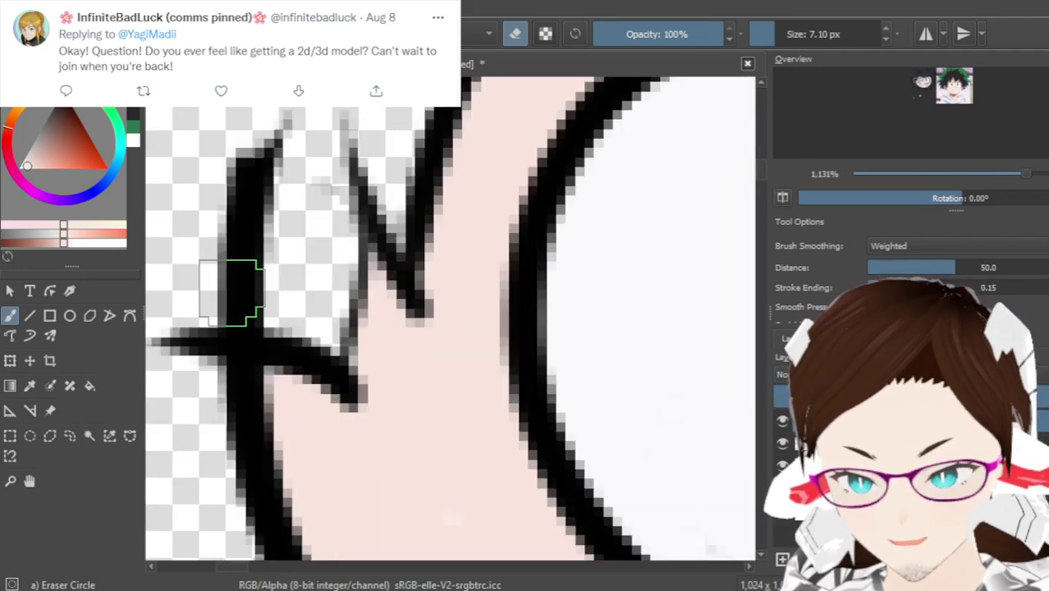
drag(269, 282, 234, 234)
scroll(242, 220, down, 7)
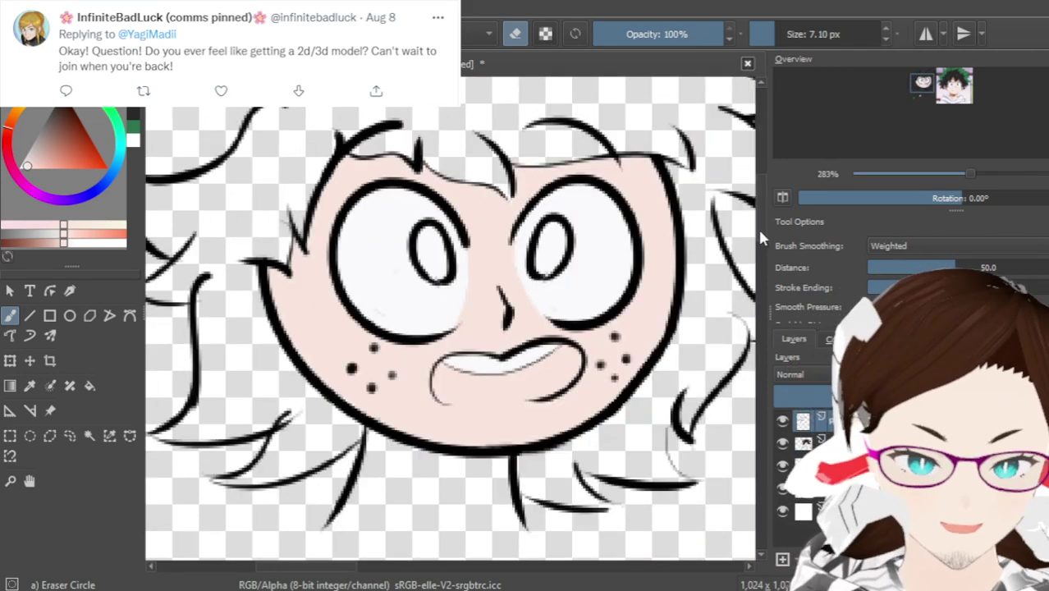
scroll(760, 213, up, 5)
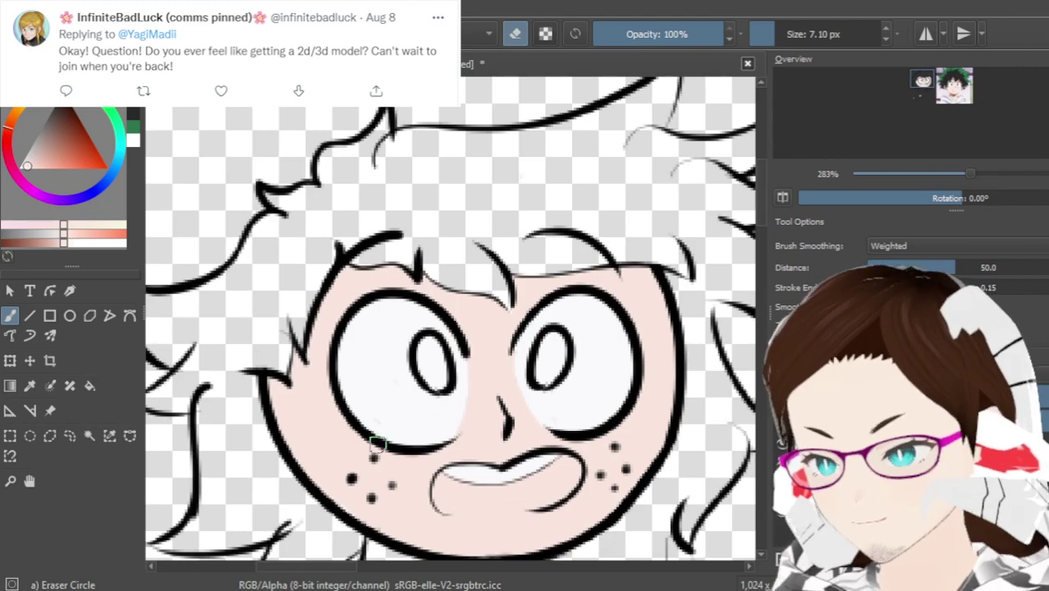
drag(289, 572, 293, 572)
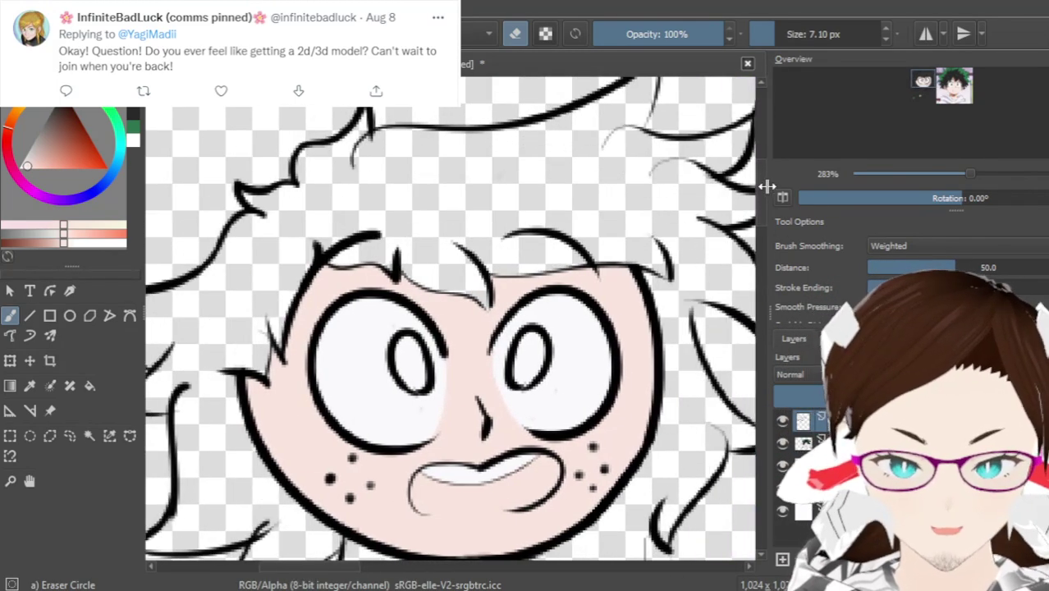
scroll(764, 197, down, 2)
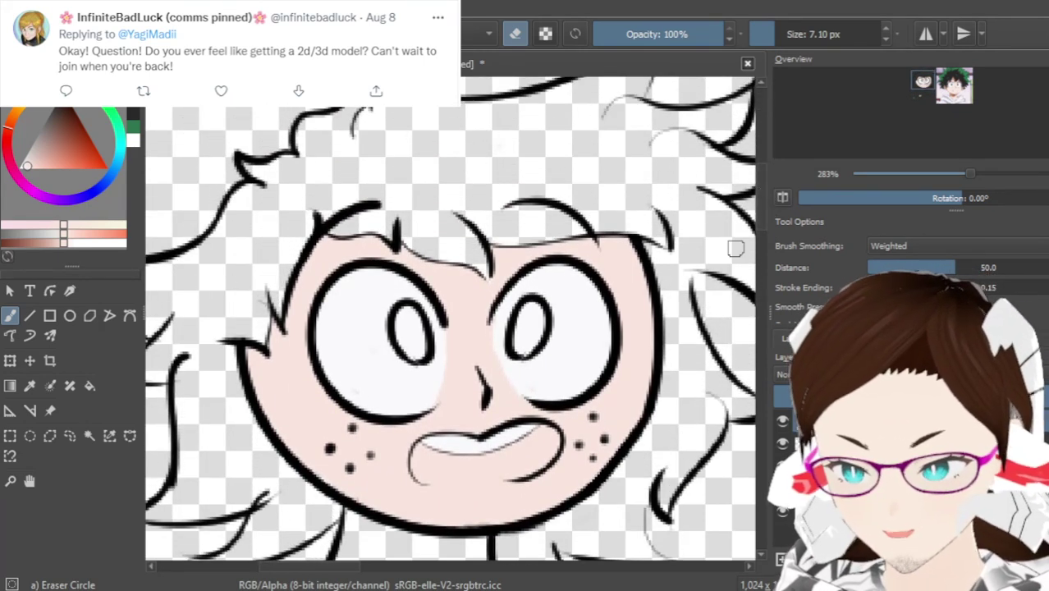
key(e)
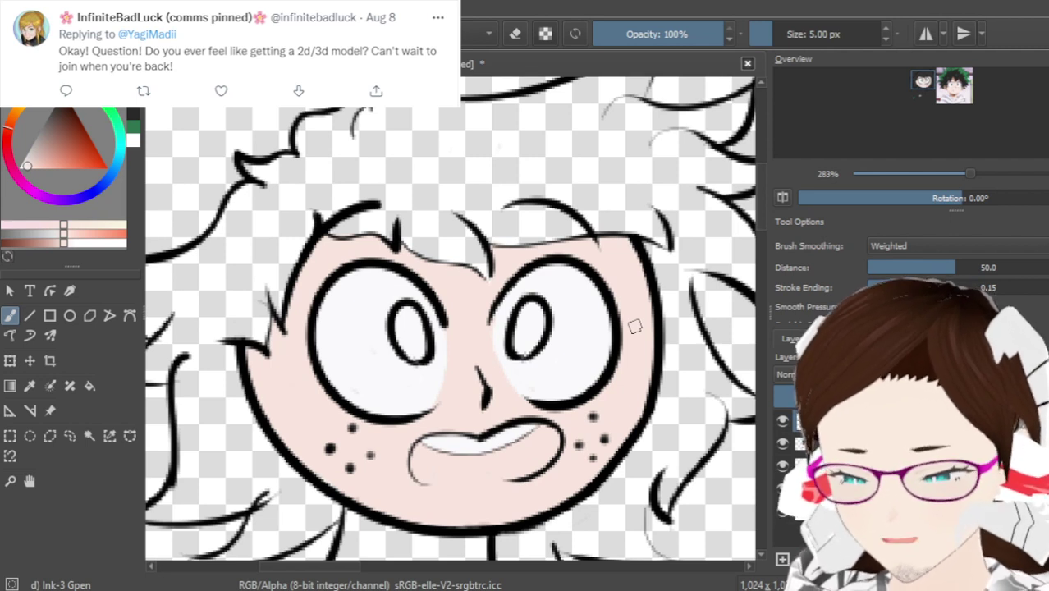
Paint a skin-tone stroke below the jaw along the inside of the left neck line
key(2)
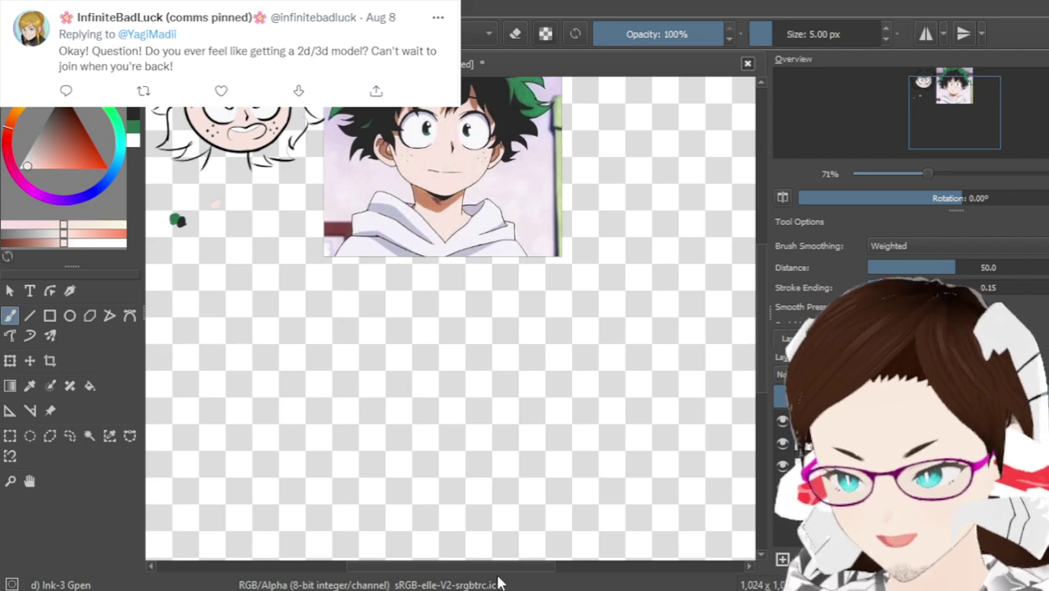
drag(488, 571, 464, 570)
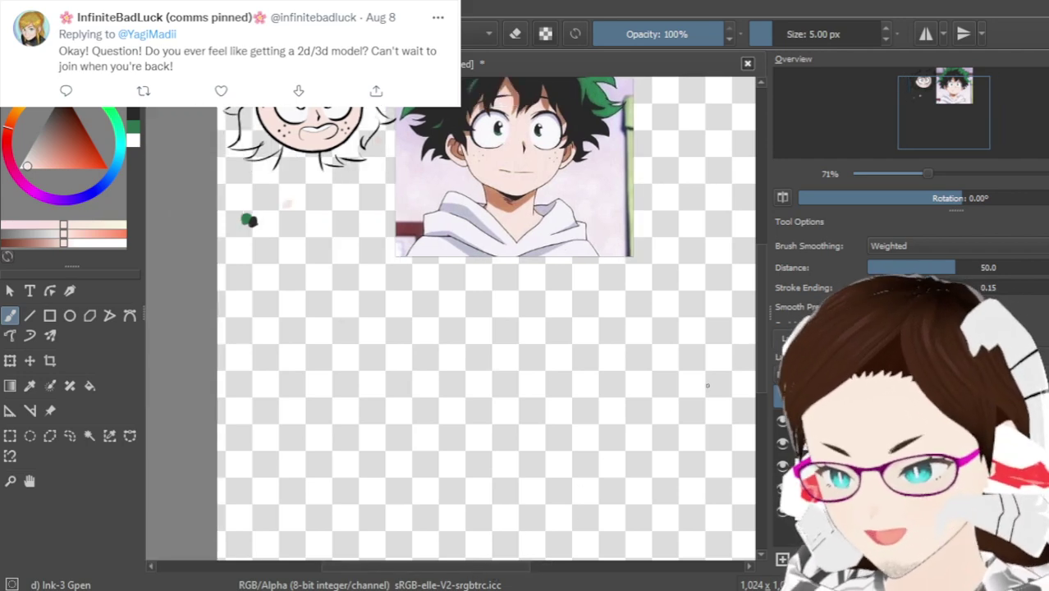
drag(756, 286, 758, 248)
scroll(394, 315, up, 2)
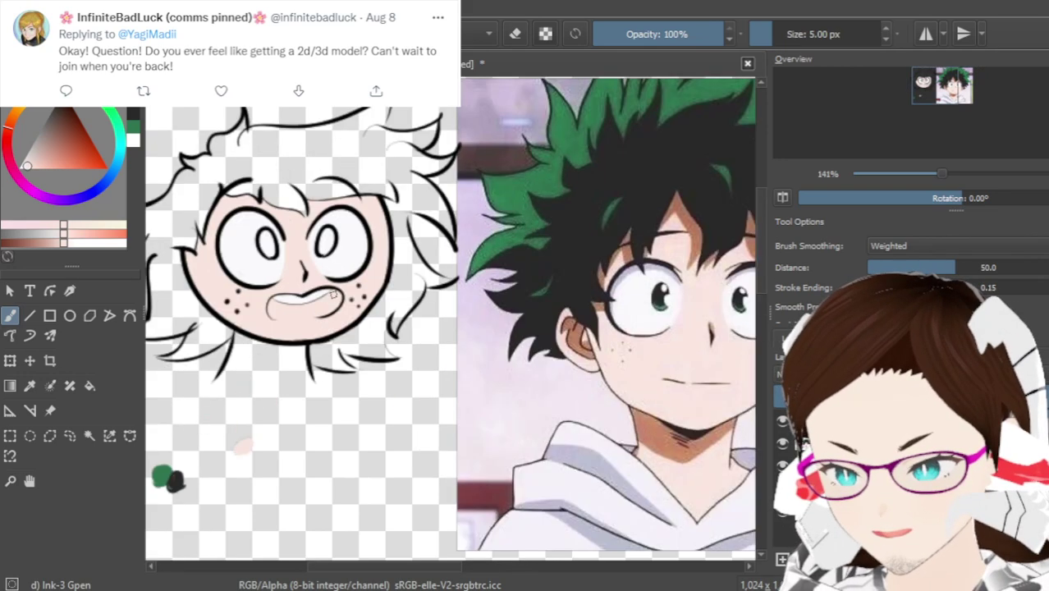
scroll(297, 355, down, 2)
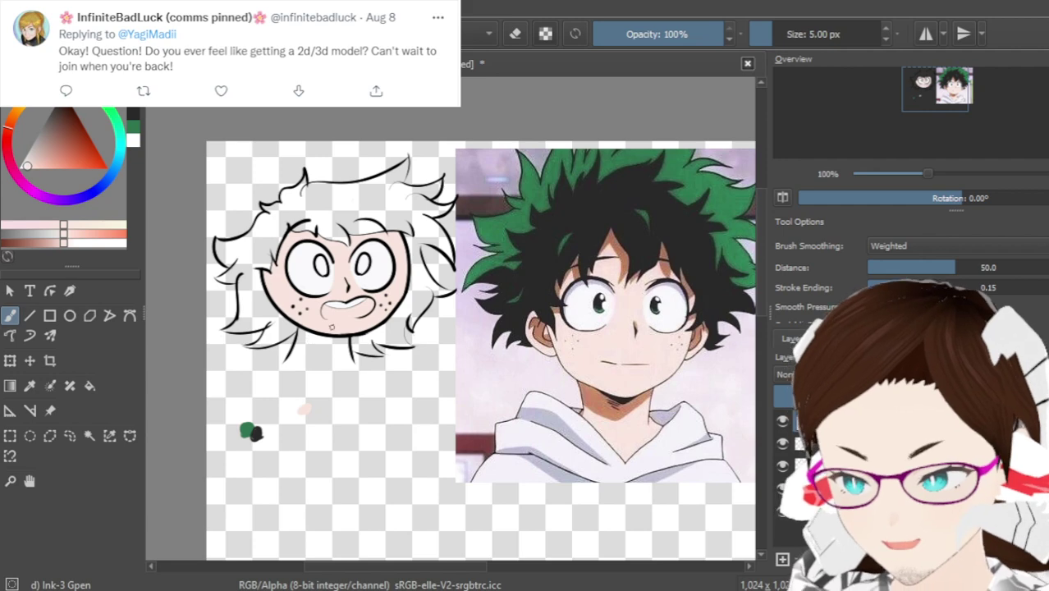
scroll(324, 300, up, 2)
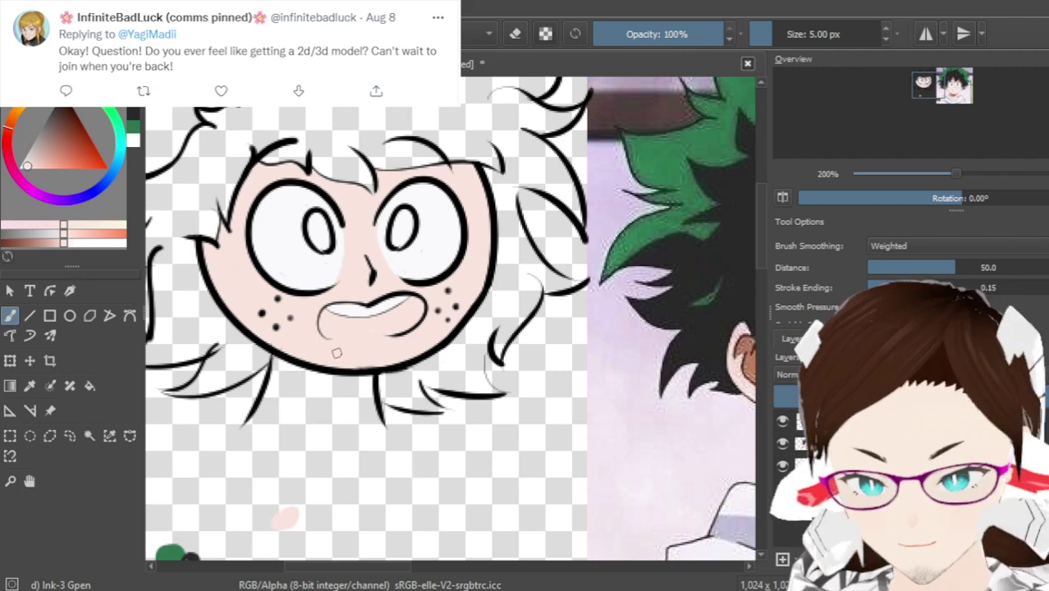
scroll(756, 252, down, 2)
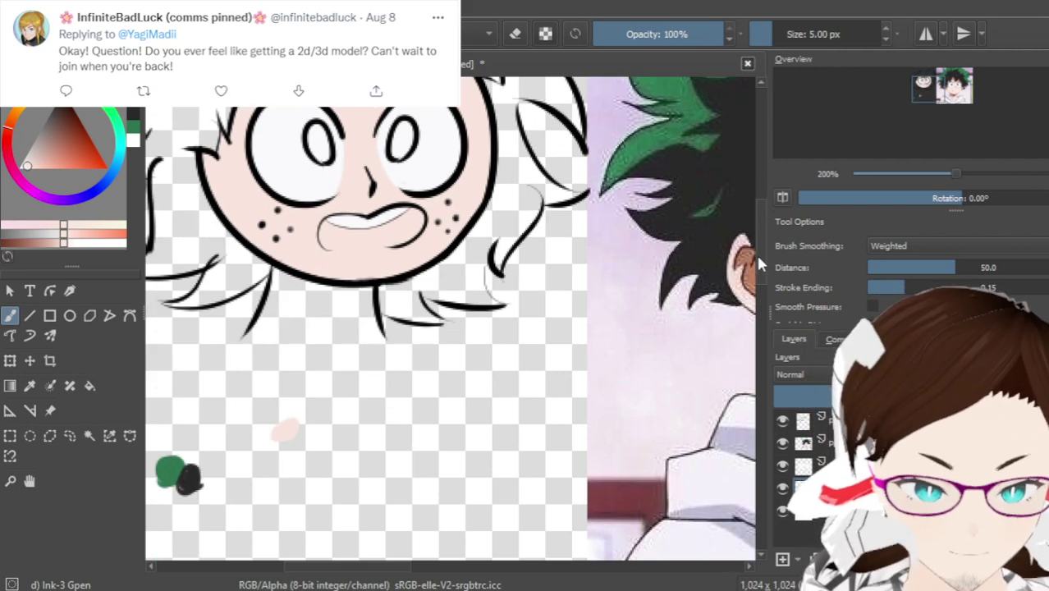
scroll(273, 333, up, 2)
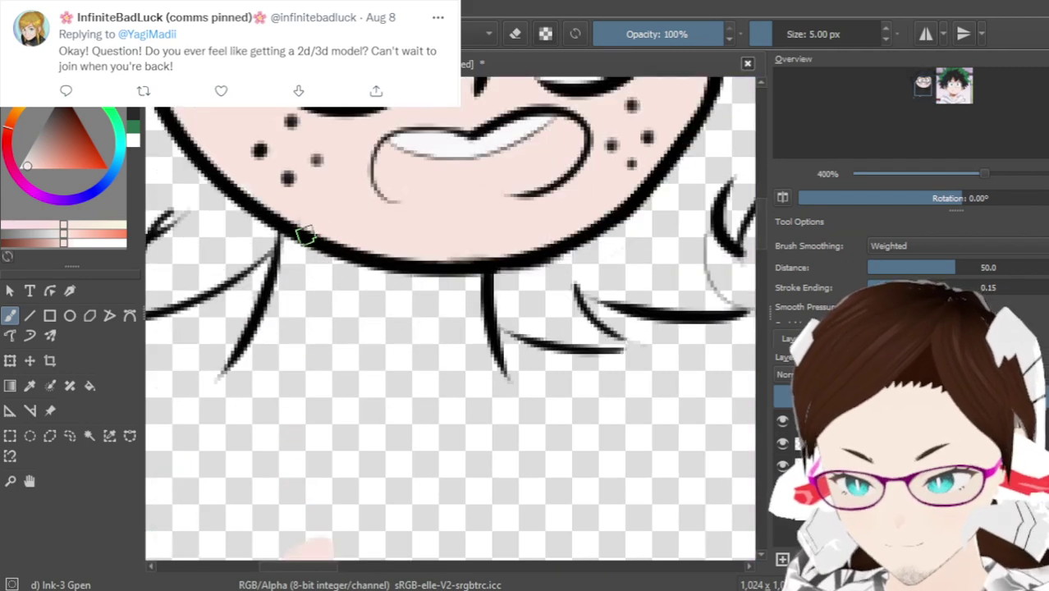
drag(281, 244, 266, 332)
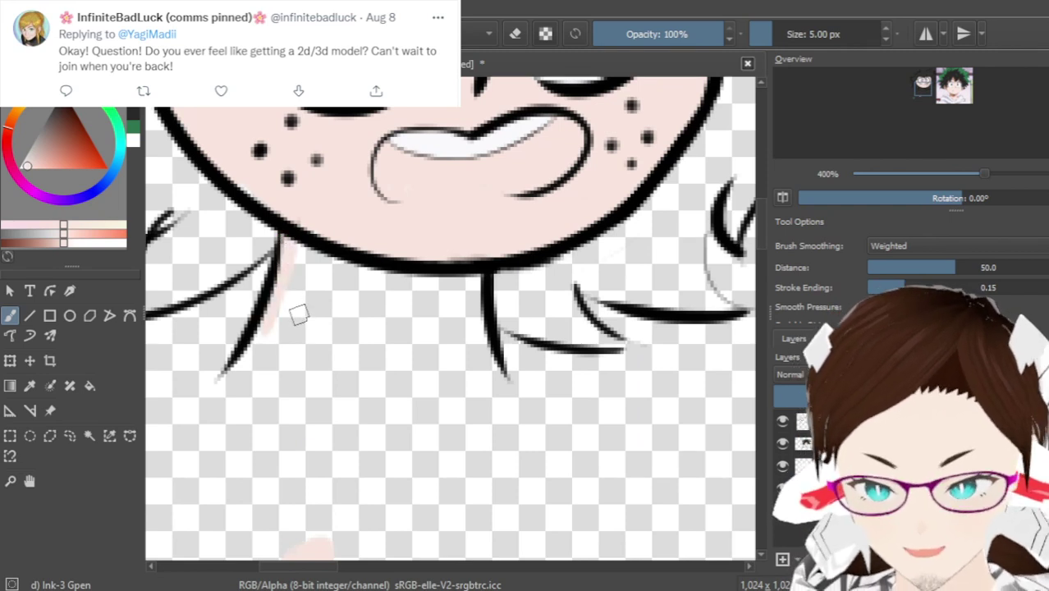
Try to paint the neck's lower edge as a skin-tone stroke between the ends of the two neck lines
drag(223, 379, 459, 374)
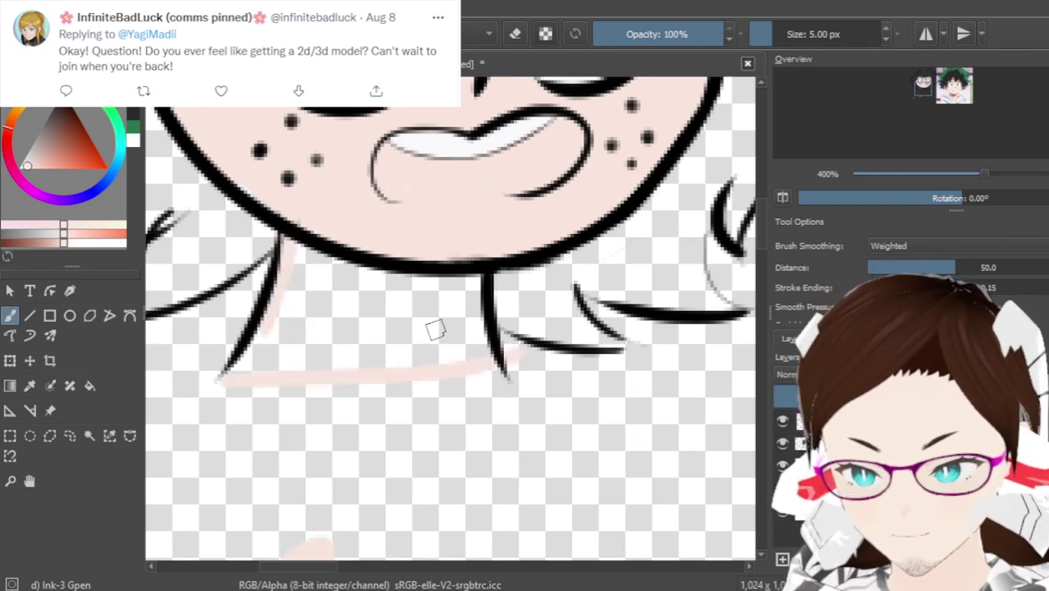
key(ctrl+z)
drag(223, 383, 472, 371)
key(ctrl+z)
drag(230, 380, 483, 371)
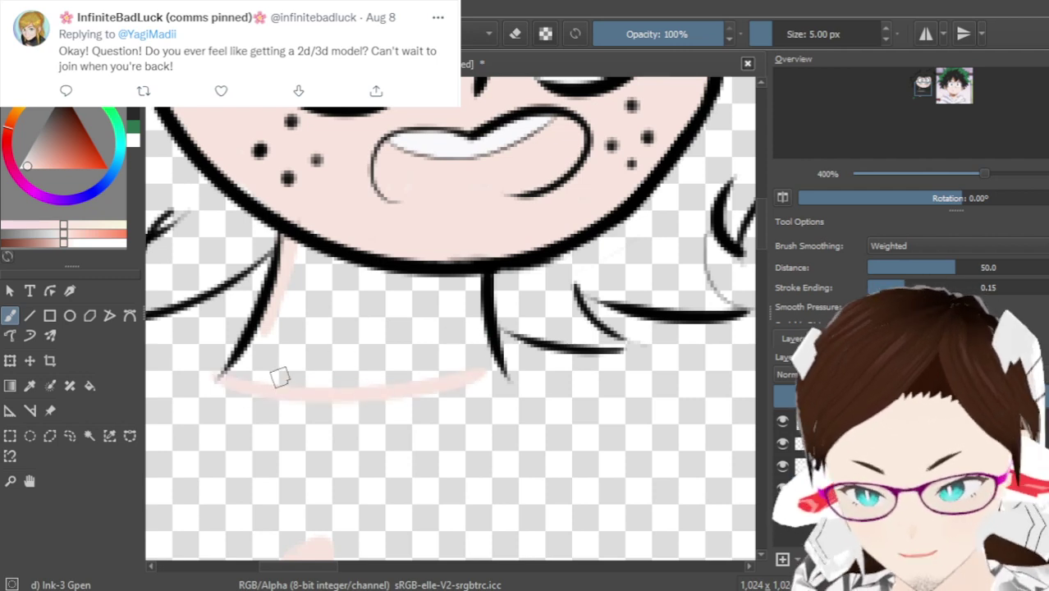
key(ctrl+z)
Fill the upper neck directly below the chin with the skin tone and extend it down along both neck lines
mouse_move(234, 379)
mouse_down()
mouse_move(289, 268)
mouse_move(280, 337)
mouse_move(265, 336)
mouse_move(238, 376)
mouse_move(294, 247)
mouse_move(294, 286)
mouse_move(357, 216)
mouse_move(317, 281)
mouse_move(299, 277)
mouse_move(334, 228)
mouse_move(311, 309)
mouse_move(364, 240)
mouse_up()
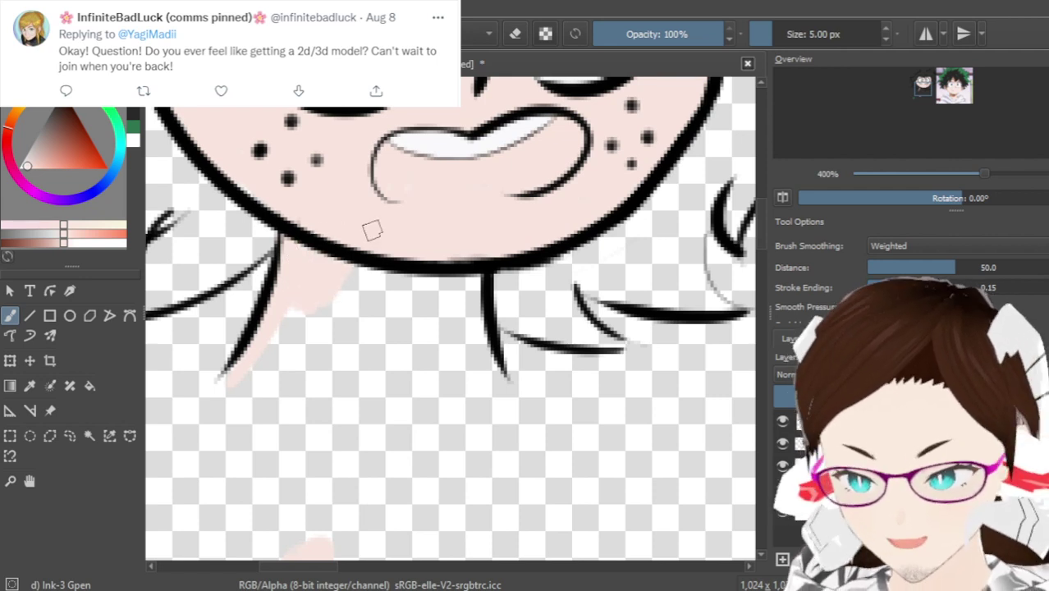
mouse_move(350, 287)
mouse_down()
mouse_move(392, 244)
mouse_move(363, 310)
mouse_move(395, 264)
mouse_move(393, 310)
mouse_move(404, 266)
mouse_move(409, 319)
mouse_move(428, 261)
mouse_move(445, 308)
mouse_move(453, 262)
mouse_move(469, 307)
mouse_move(477, 281)
mouse_move(496, 372)
mouse_up()
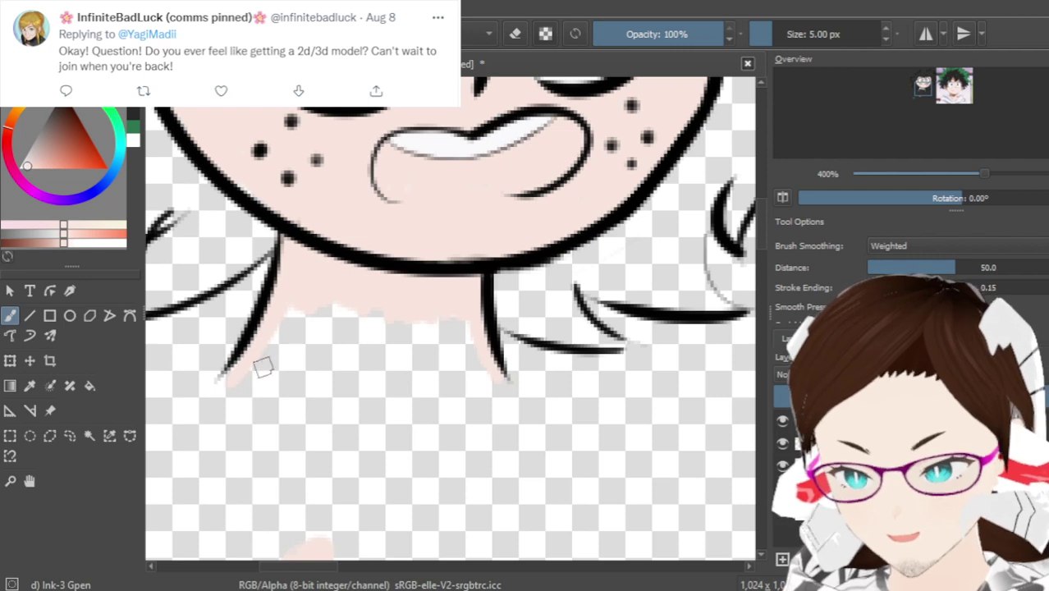
Paint the neck's curved lower edge in skin tone between both neck line ends, retrying the stroke until it joins them smoothly
drag(246, 383, 496, 367)
key(ctrl+z)
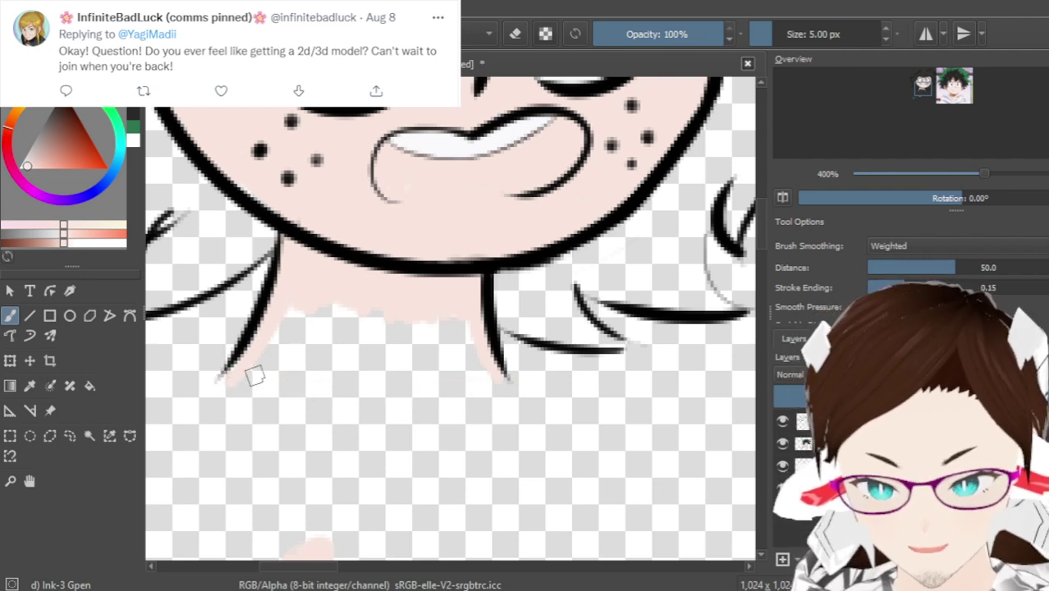
mouse_move(215, 374)
mouse_down()
mouse_move(470, 406)
mouse_move(515, 401)
mouse_up()
key(ctrl+z)
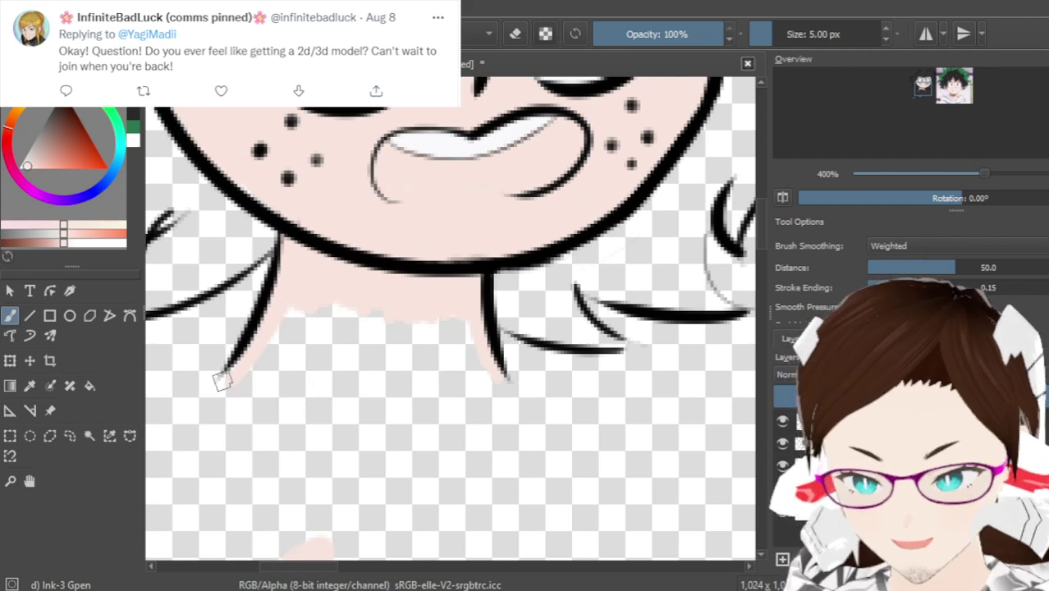
mouse_move(221, 381)
mouse_down()
mouse_move(285, 395)
mouse_move(527, 360)
mouse_up()
key(ctrl+z)
drag(216, 378, 491, 379)
key(ctrl+z)
mouse_move(225, 374)
mouse_down()
mouse_move(344, 417)
mouse_move(464, 393)
mouse_up()
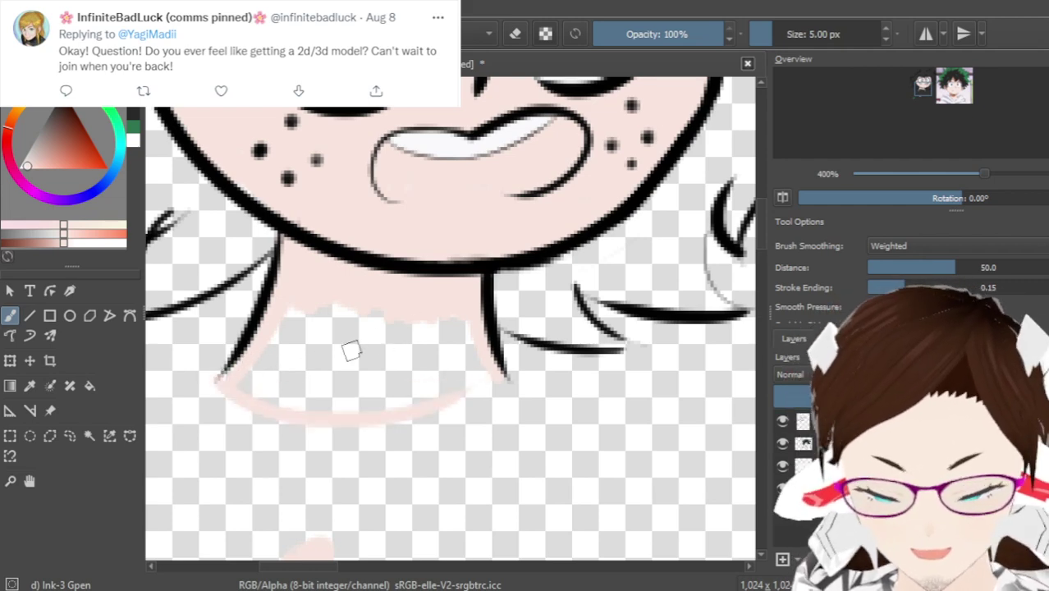
key(ctrl+z)
drag(234, 381, 509, 383)
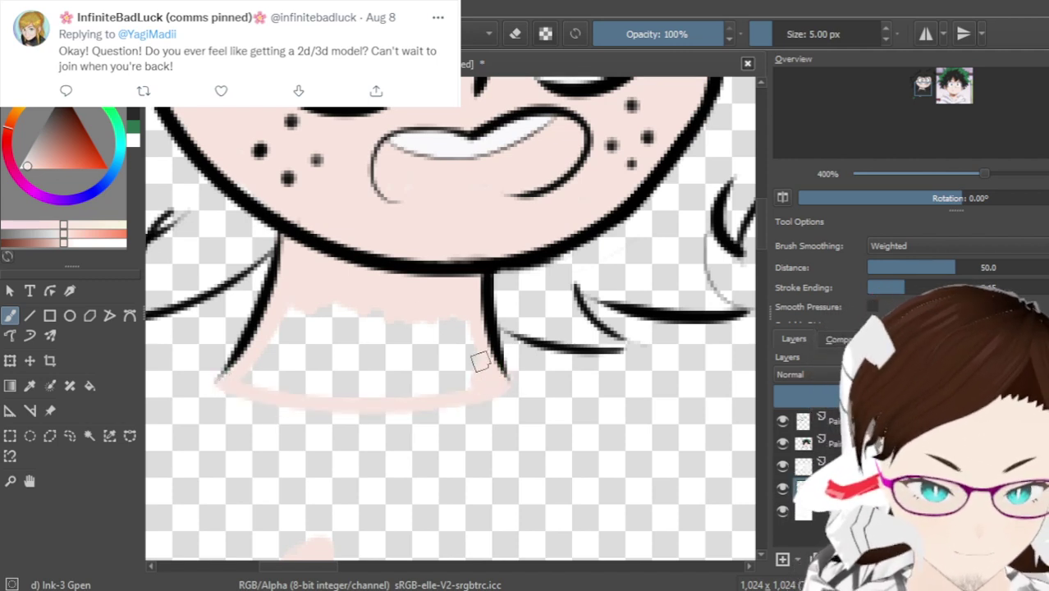
Fill the remaining gap between the upper neck and its curved lower edge with the skin tone
drag(314, 327, 362, 282)
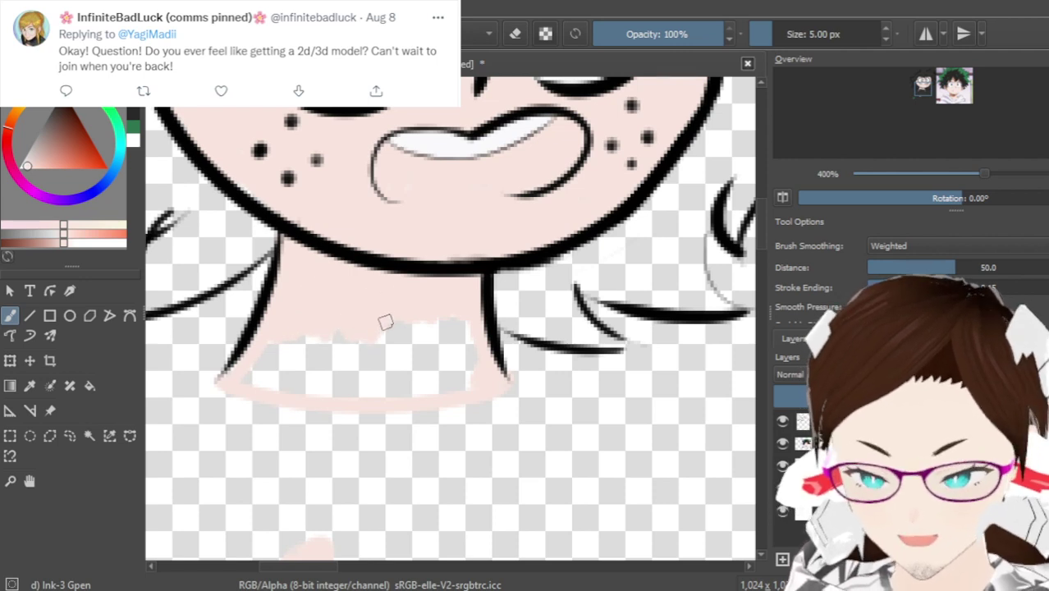
mouse_move(402, 321)
mouse_down()
mouse_move(405, 349)
mouse_move(456, 308)
mouse_move(470, 353)
mouse_up()
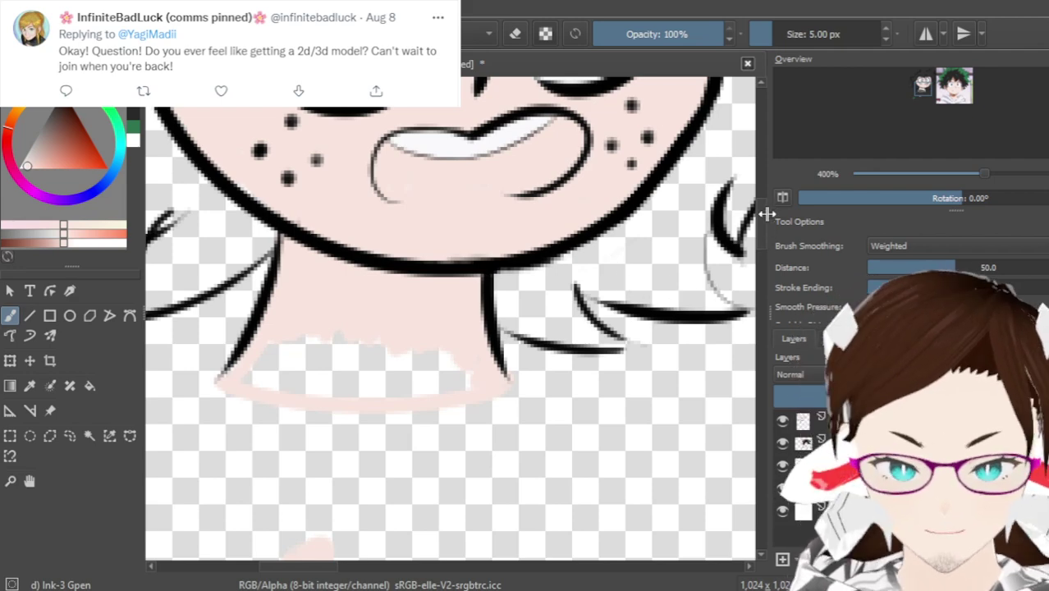
scroll(764, 226, down, 3)
scroll(320, 239, up, 1)
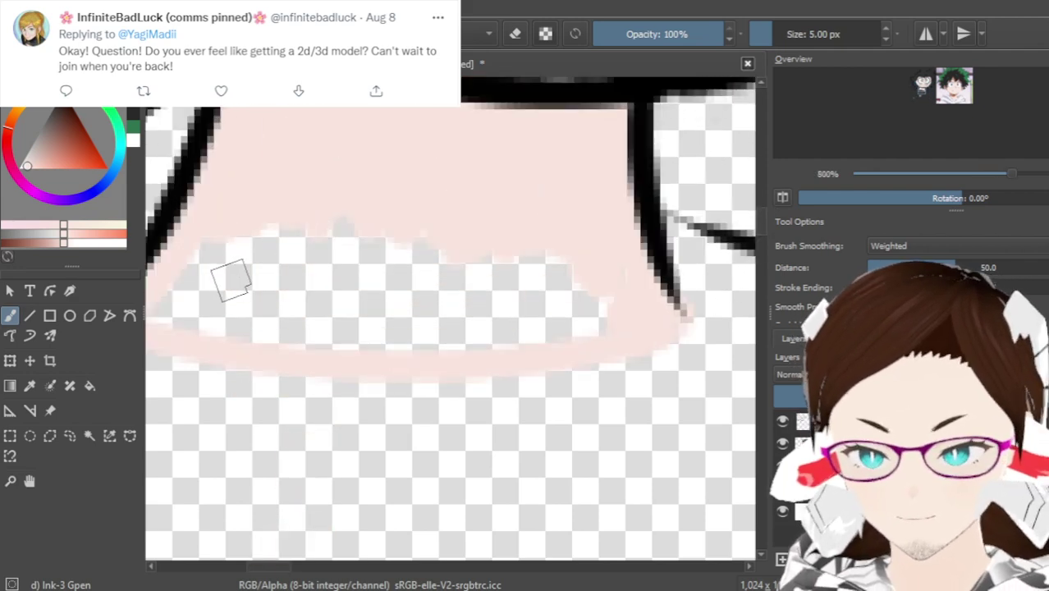
scroll(228, 279, down, 1)
mouse_move(185, 294)
mouse_down()
mouse_move(214, 292)
mouse_move(218, 308)
mouse_move(229, 314)
mouse_move(230, 302)
mouse_move(217, 311)
mouse_move(252, 311)
mouse_move(267, 243)
mouse_move(230, 277)
mouse_move(231, 245)
mouse_move(201, 255)
mouse_move(192, 267)
mouse_move(243, 229)
mouse_move(260, 276)
mouse_move(289, 242)
mouse_move(293, 265)
mouse_move(307, 263)
mouse_move(340, 220)
mouse_move(330, 288)
mouse_move(366, 244)
mouse_move(375, 267)
mouse_move(407, 252)
mouse_move(425, 290)
mouse_move(468, 260)
mouse_move(453, 310)
mouse_move(500, 287)
mouse_move(499, 307)
mouse_move(471, 326)
mouse_move(468, 313)
mouse_move(427, 308)
mouse_move(244, 324)
mouse_move(316, 284)
mouse_move(327, 311)
mouse_move(356, 304)
mouse_up()
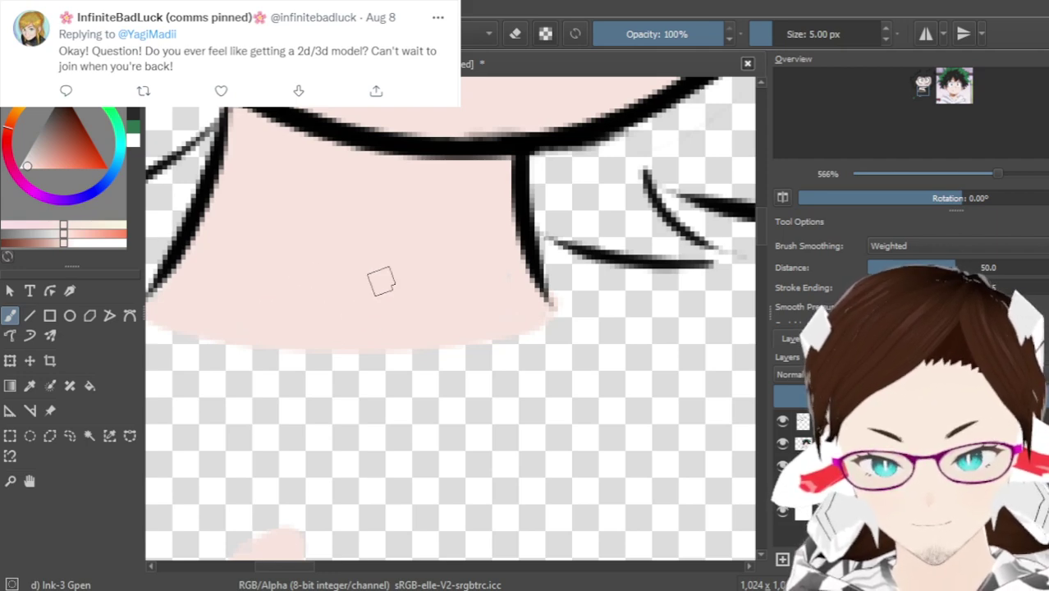
scroll(496, 285, down, 3)
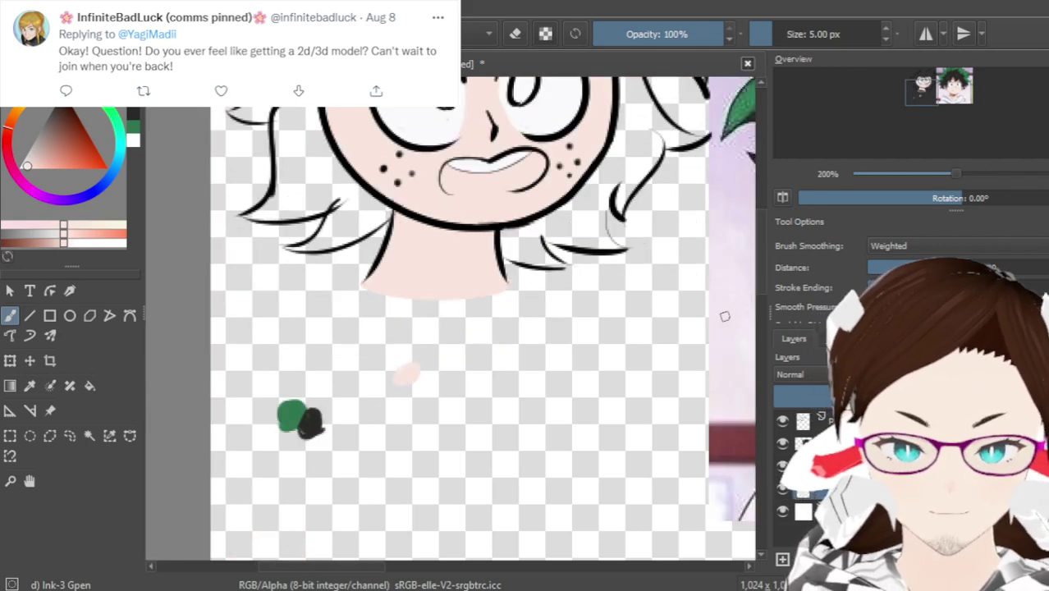
scroll(759, 265, up, 5)
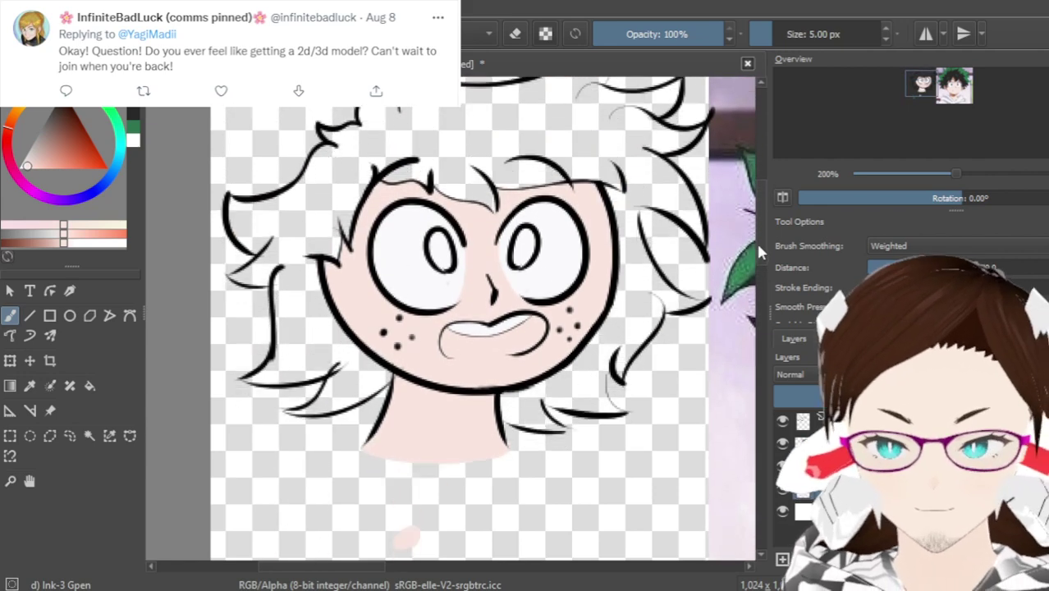
Sample the green swatch below the neck and fill the left iris with it
scroll(759, 249, down, 6)
ctrl+click(296, 376)
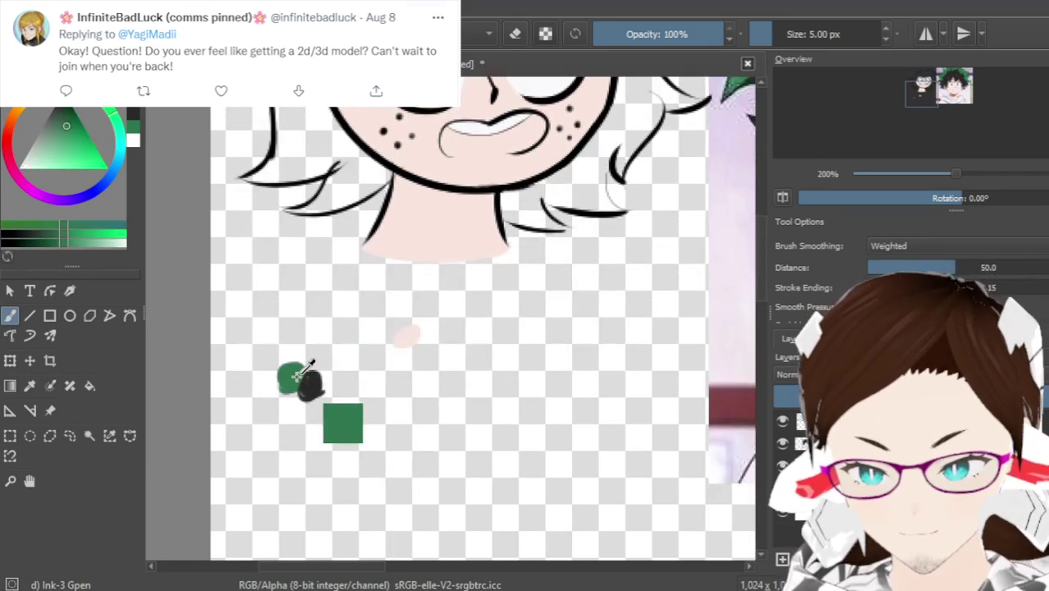
scroll(761, 251, up, 5)
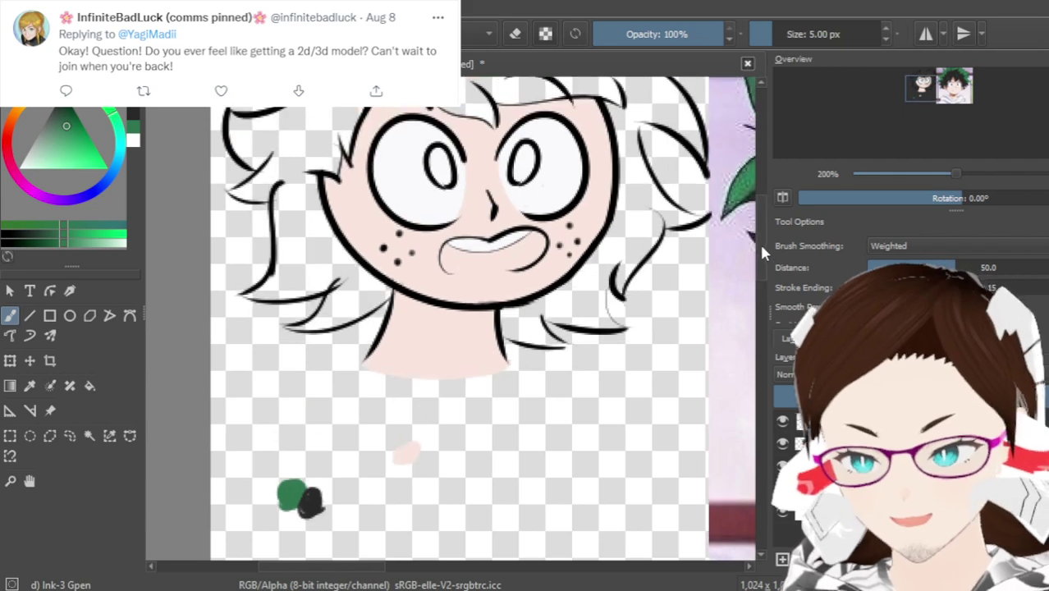
scroll(456, 200, up, 1)
scroll(451, 170, up, 1)
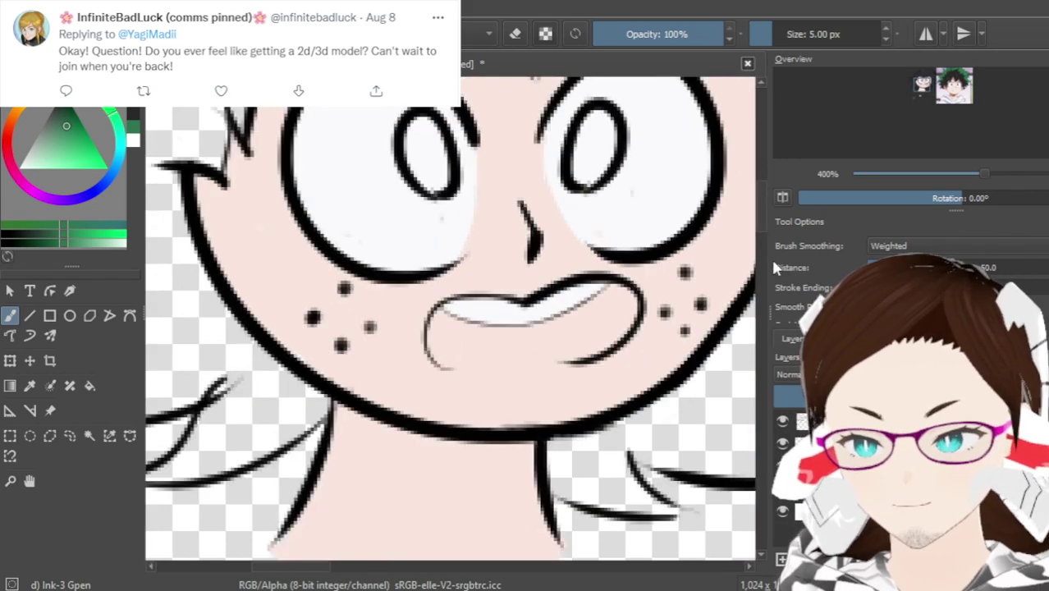
scroll(758, 210, up, 4)
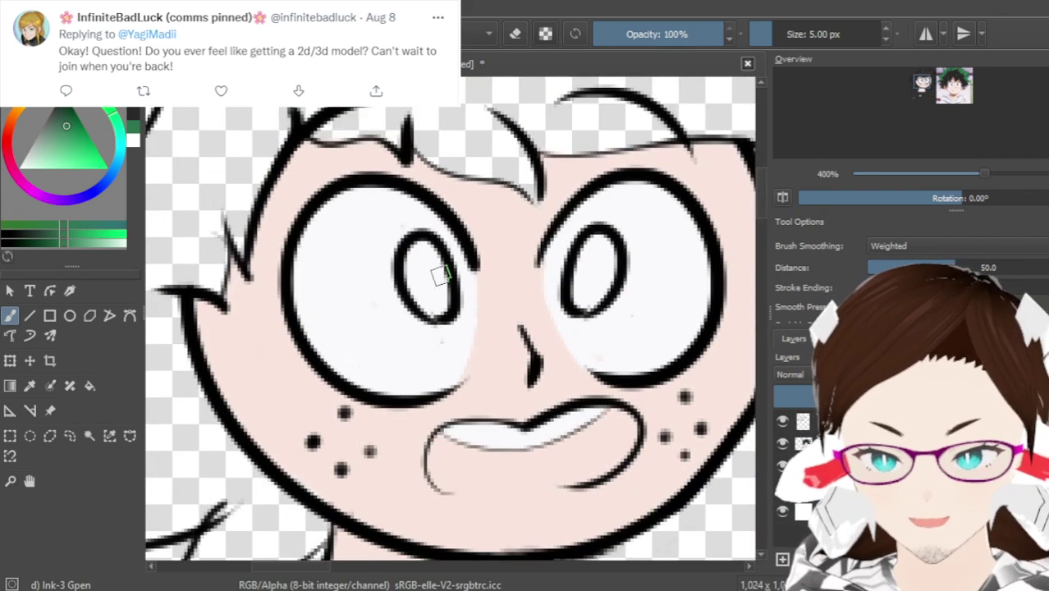
scroll(433, 264, up, 2)
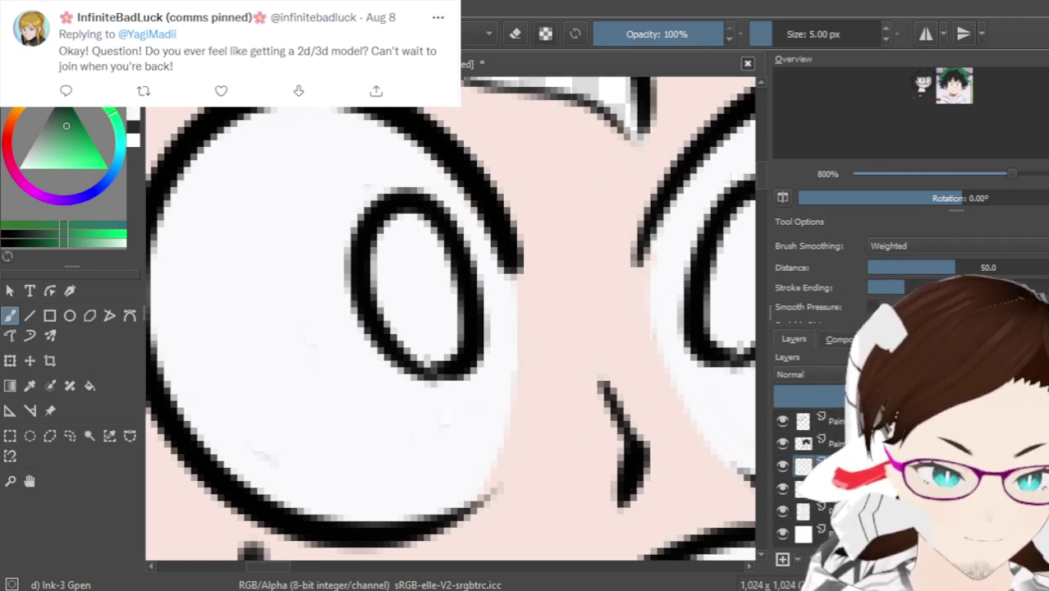
mouse_move(412, 229)
mouse_down()
mouse_move(390, 275)
mouse_move(415, 225)
mouse_move(446, 313)
mouse_move(464, 281)
mouse_move(443, 273)
mouse_move(453, 341)
mouse_move(457, 309)
mouse_move(429, 341)
mouse_move(454, 349)
mouse_move(410, 335)
mouse_move(427, 340)
mouse_move(384, 277)
mouse_move(407, 283)
mouse_move(408, 272)
mouse_move(434, 310)
mouse_up()
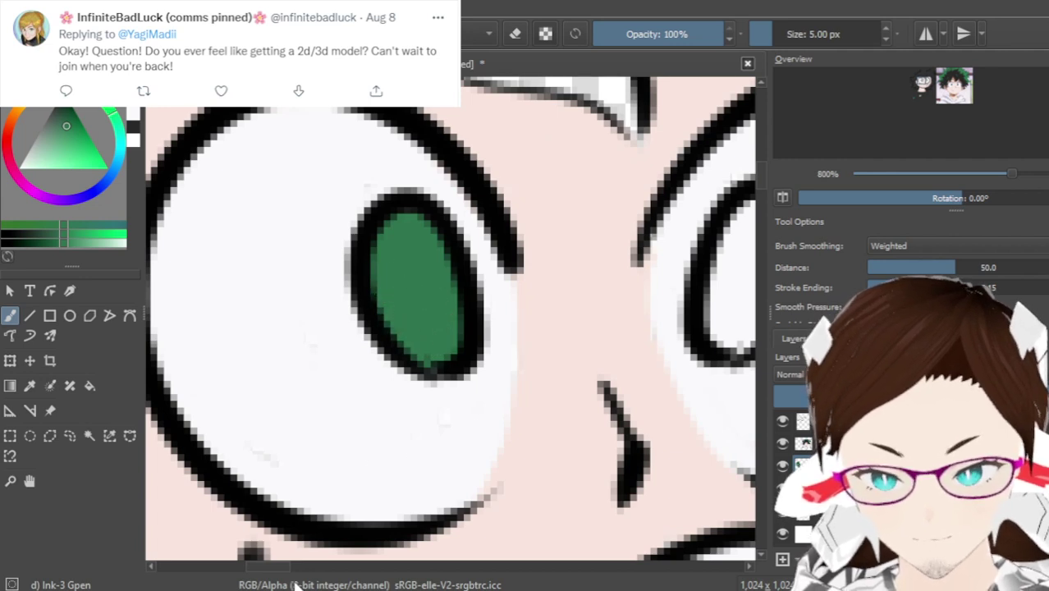
Fill the right iris with the same green inside its black outline
drag(266, 567, 285, 567)
mouse_move(483, 278)
mouse_down()
mouse_move(483, 304)
mouse_move(472, 250)
mouse_move(462, 328)
mouse_move(496, 305)
mouse_move(480, 345)
mouse_move(530, 271)
mouse_move(534, 238)
mouse_move(517, 222)
mouse_move(503, 238)
mouse_up()
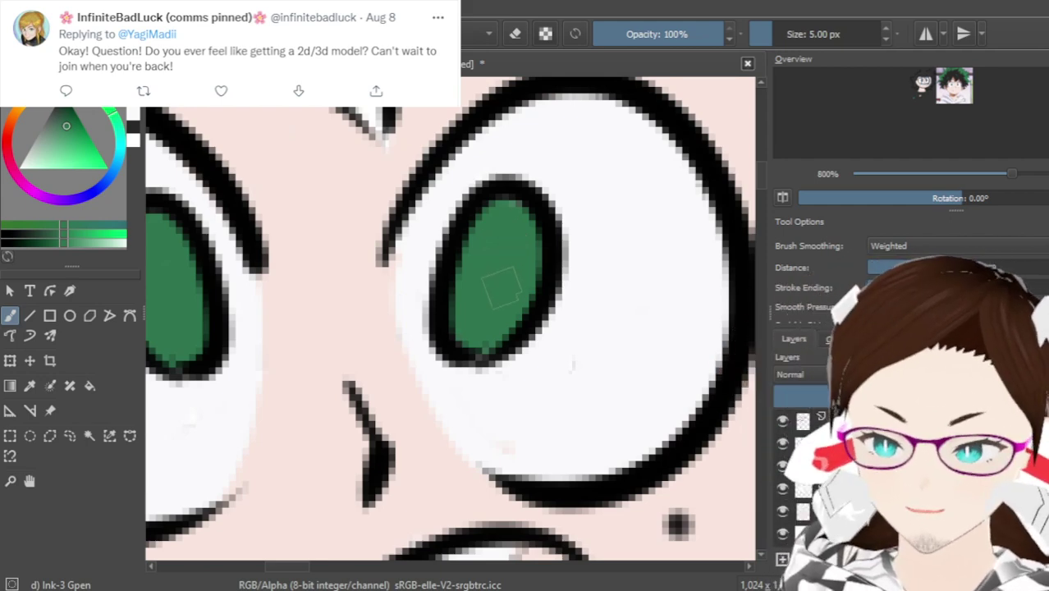
scroll(504, 282, down, 2)
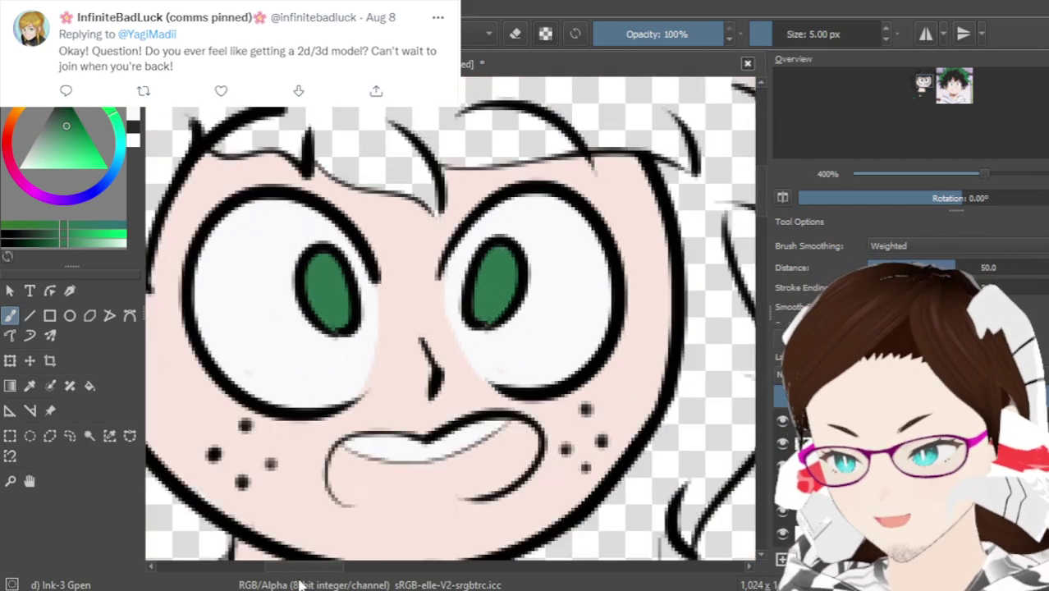
Sample the dark gray swatch beside the green one as the painting color
drag(304, 577, 297, 577)
drag(760, 206, 748, 251)
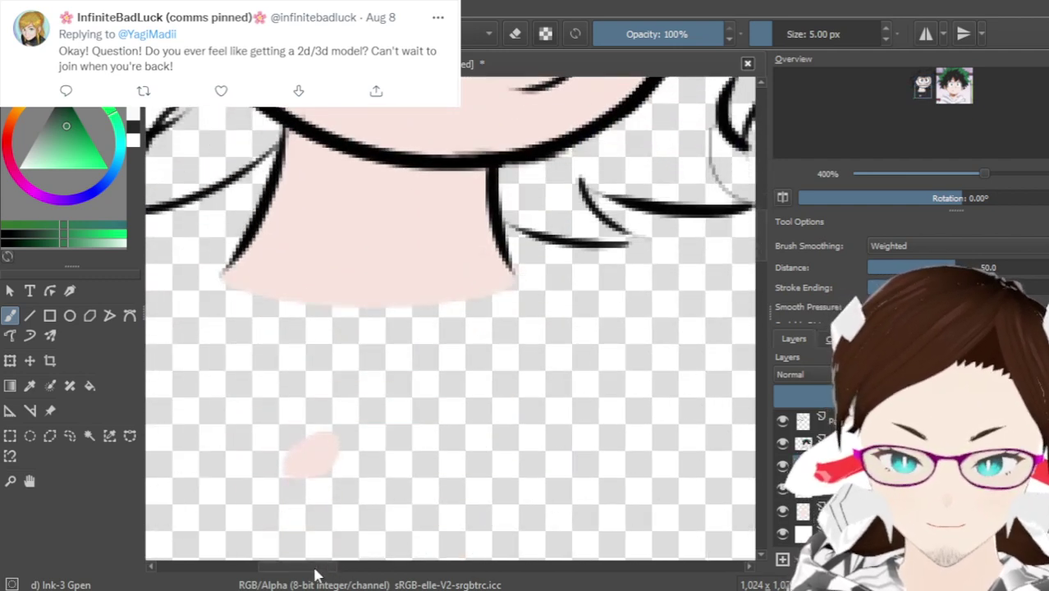
drag(325, 575, 298, 573)
ctrl+click(325, 535)
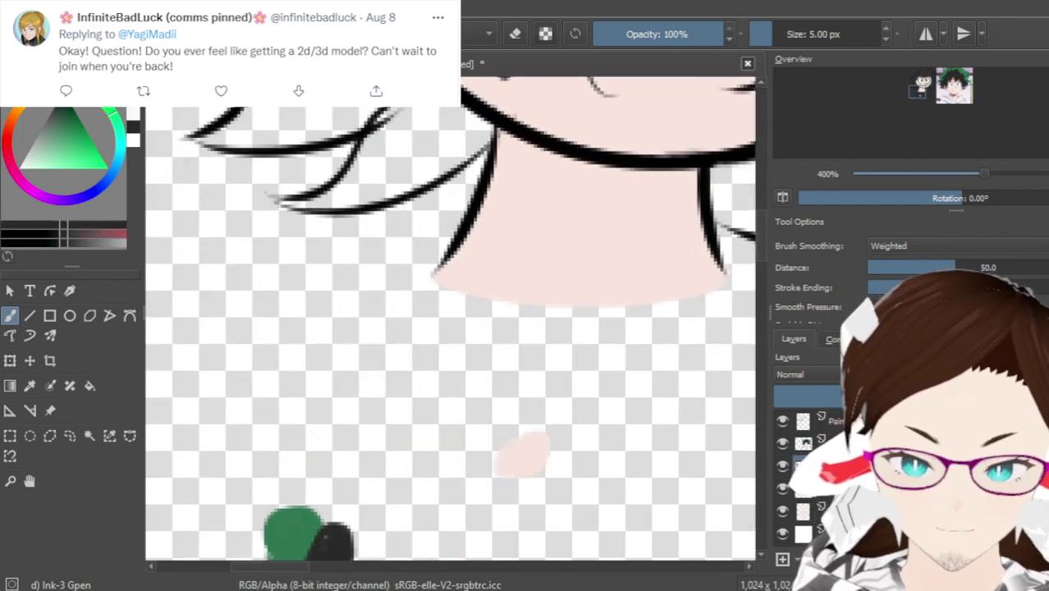
Try to shade the edge of the left iris with dark gray strokes, undoing the unwanted ones
drag(758, 249, 753, 187)
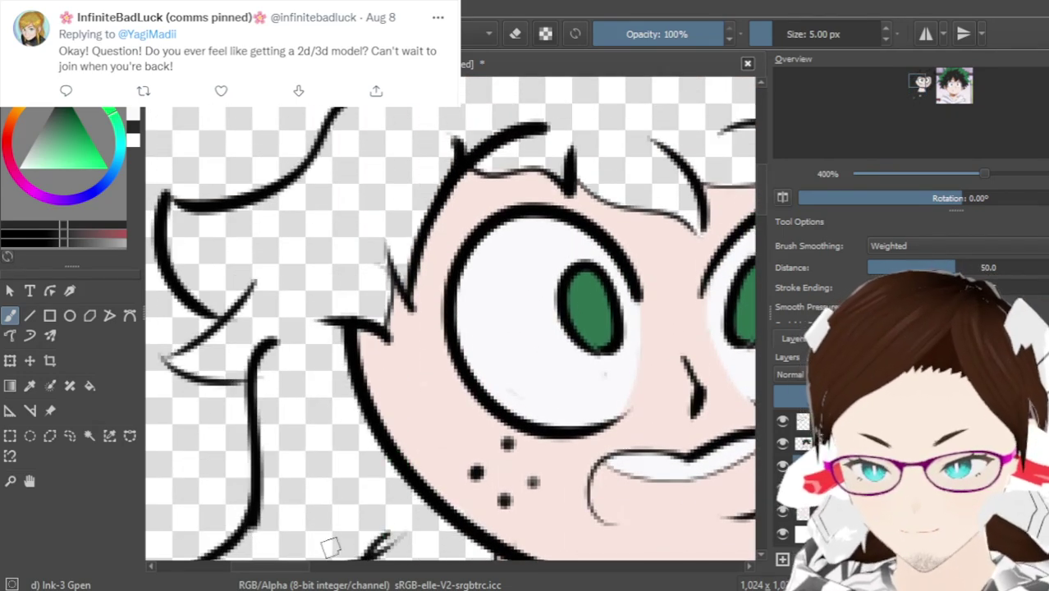
drag(295, 577, 330, 577)
scroll(388, 416, up, 2)
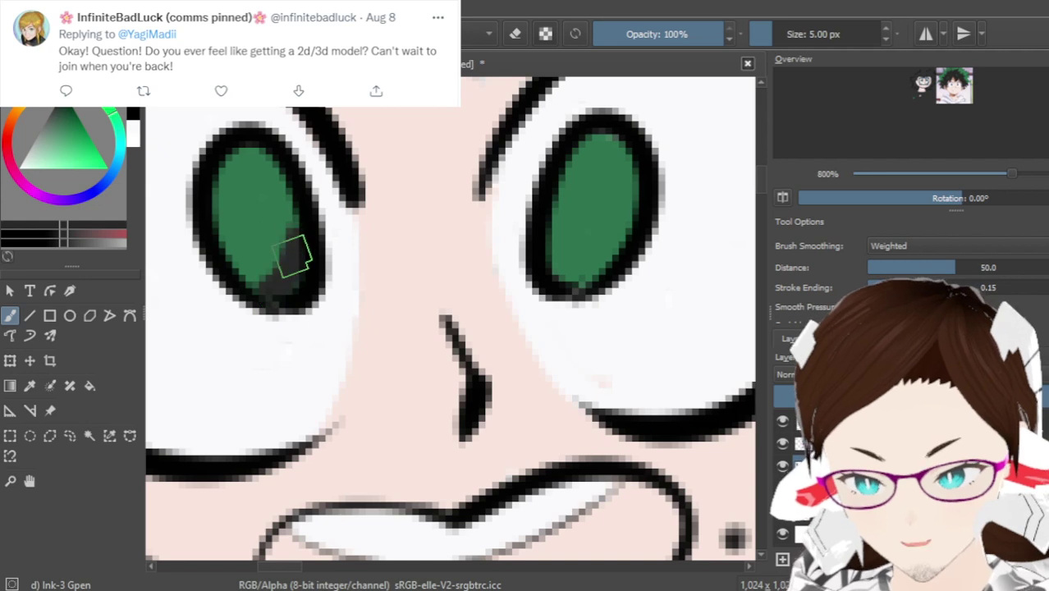
key(ctrl+z)
mouse_move(247, 205)
mouse_down()
mouse_move(250, 164)
mouse_move(258, 168)
mouse_move(225, 200)
mouse_move(261, 158)
mouse_up()
key(ctrl+z)
key(ctrl+z)
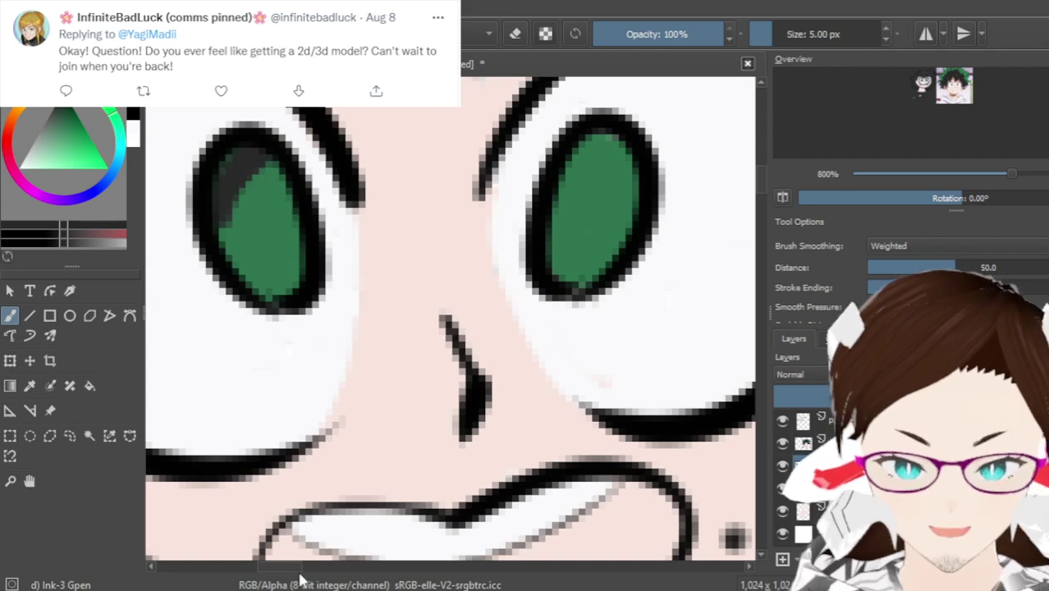
Examine how the dark and green areas are arranged in the reference character's irises
scroll(344, 567, down, 1)
mouse_move(344, 566)
mouse_down()
mouse_move(417, 438)
mouse_move(500, 429)
mouse_up()
mouse_move(386, 548)
mouse_down()
mouse_move(421, 572)
mouse_move(661, 353)
mouse_up()
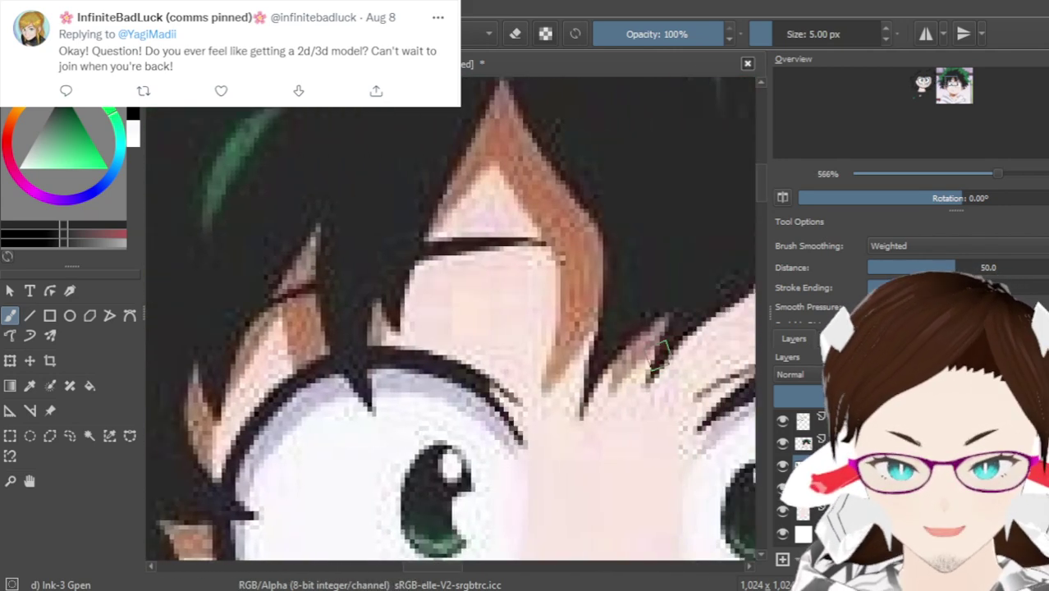
scroll(762, 202, down, 3)
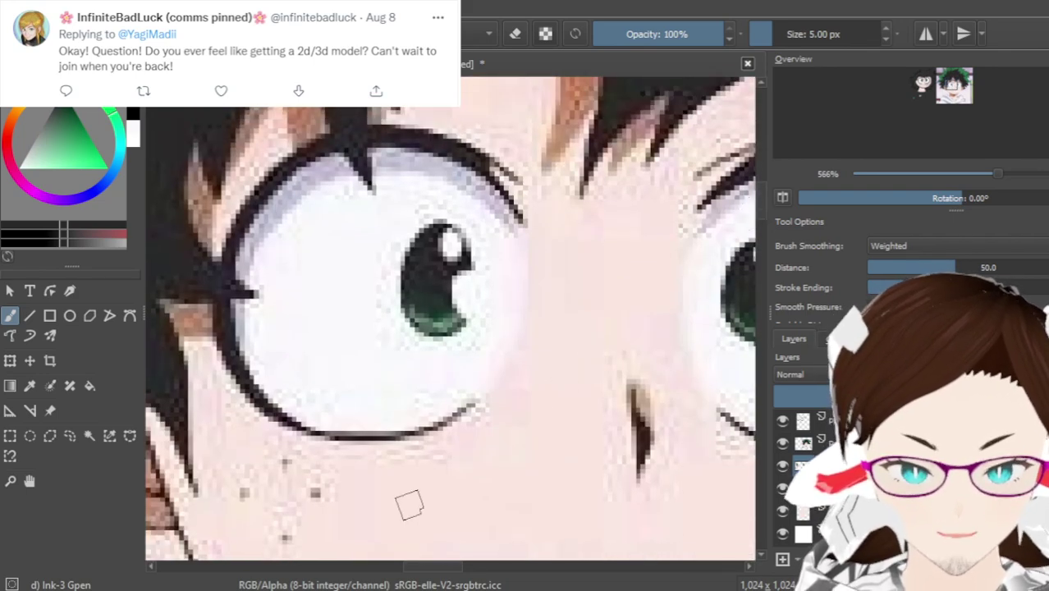
mouse_move(410, 552)
mouse_down()
mouse_move(398, 566)
mouse_move(305, 566)
mouse_move(281, 544)
mouse_move(455, 433)
mouse_up()
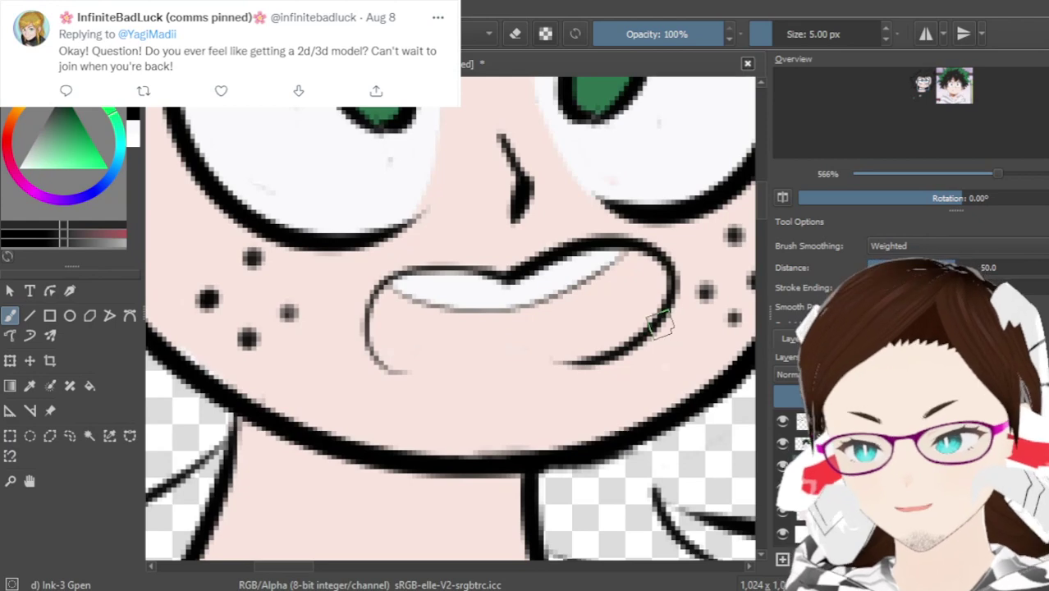
scroll(758, 189, down, 3)
scroll(758, 188, up, 1)
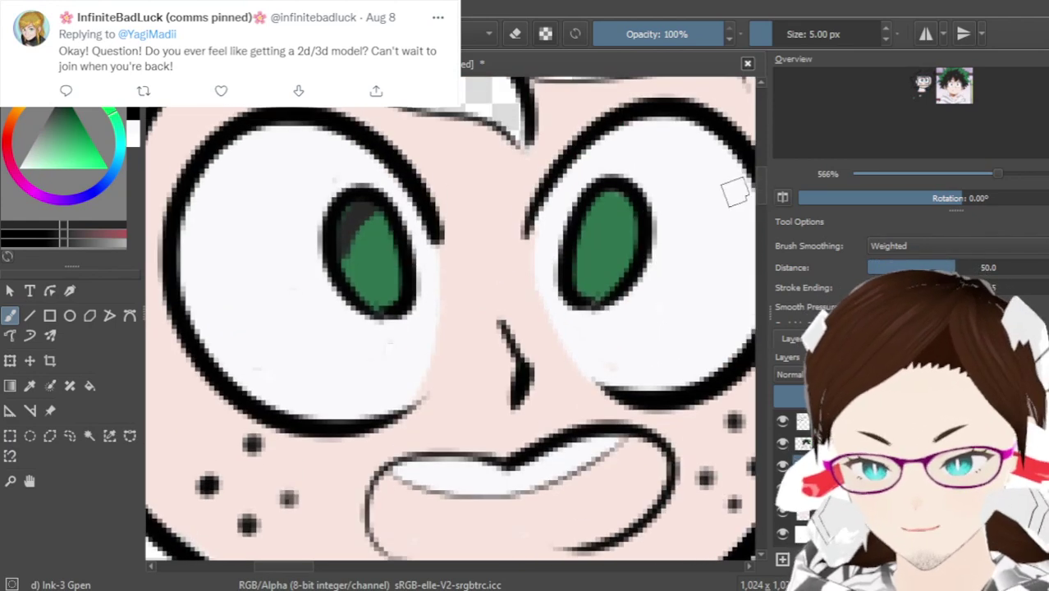
Undo the left iris's dark shading and repaint its upper part and outer side dark gray, leaving the lower part green
scroll(353, 201, up, 5)
drag(351, 247, 410, 252)
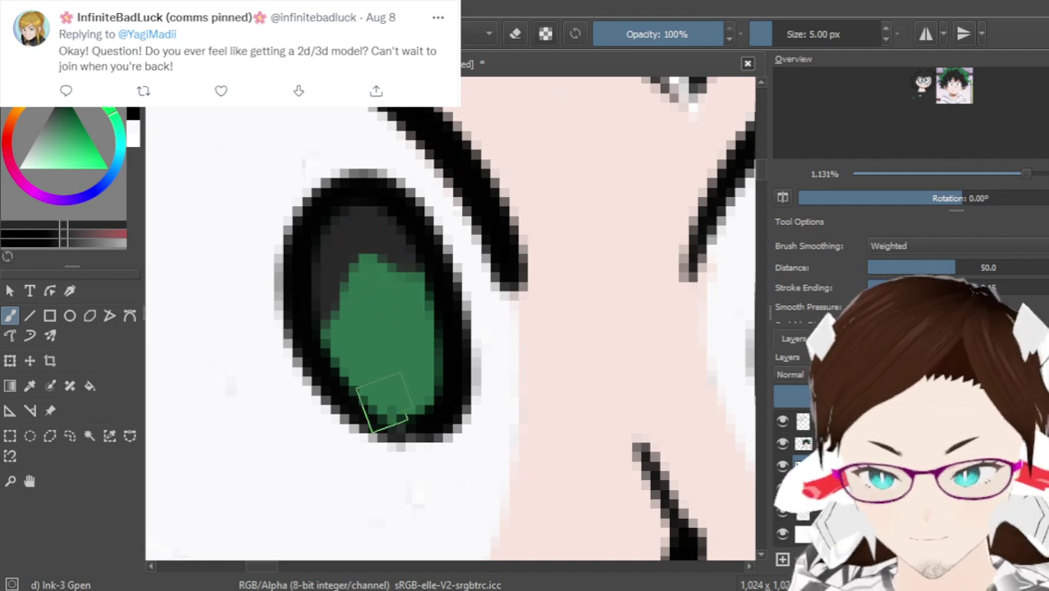
key(ctrl+z)
key(ctrl+z)
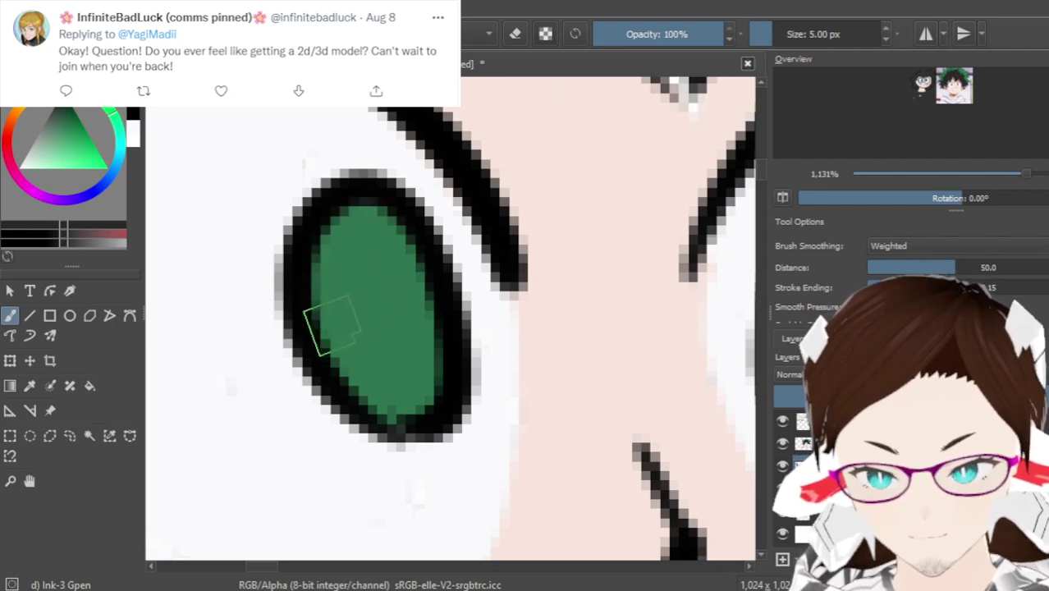
mouse_move(316, 279)
mouse_down()
mouse_move(417, 257)
mouse_move(347, 234)
mouse_move(319, 274)
mouse_up()
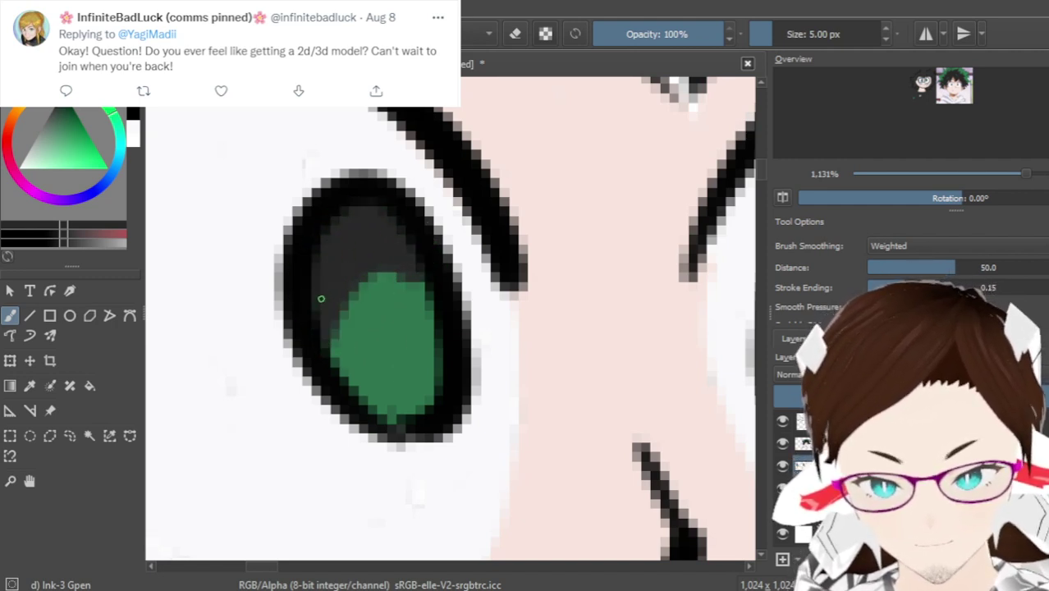
Paint the upper part and outer side of the right iris dark gray, mirroring the left iris's shading
drag(264, 566, 283, 567)
mouse_move(480, 234)
mouse_down()
mouse_move(536, 228)
mouse_move(585, 258)
mouse_up()
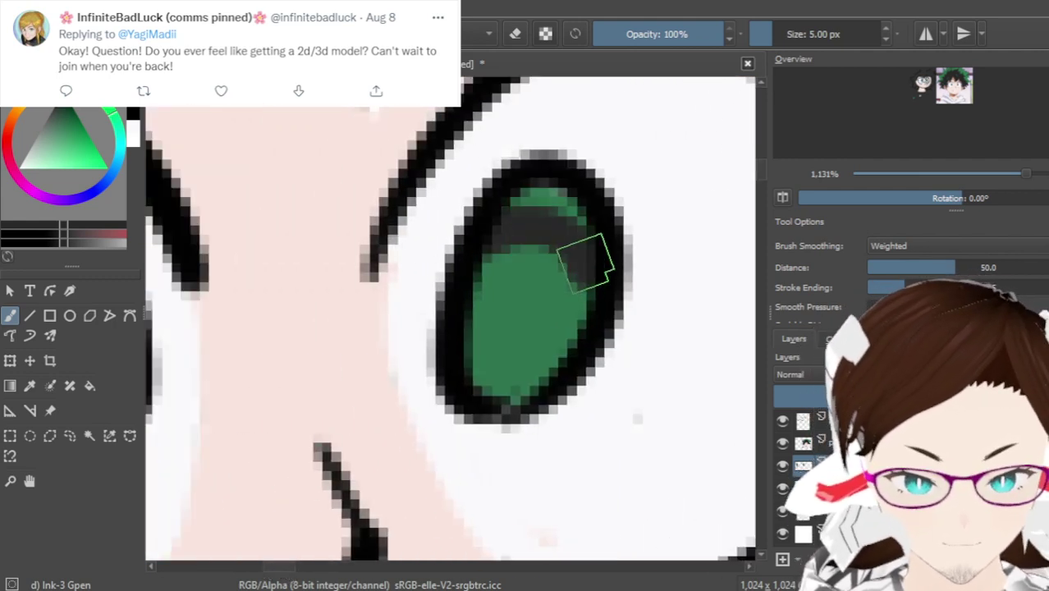
drag(579, 222, 548, 194)
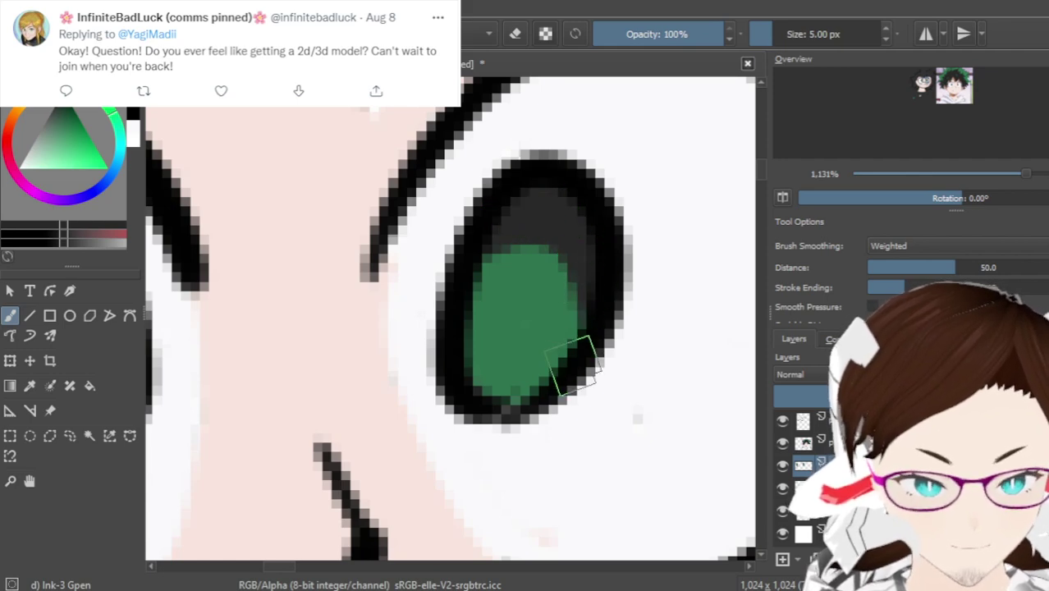
scroll(569, 352, down, 5)
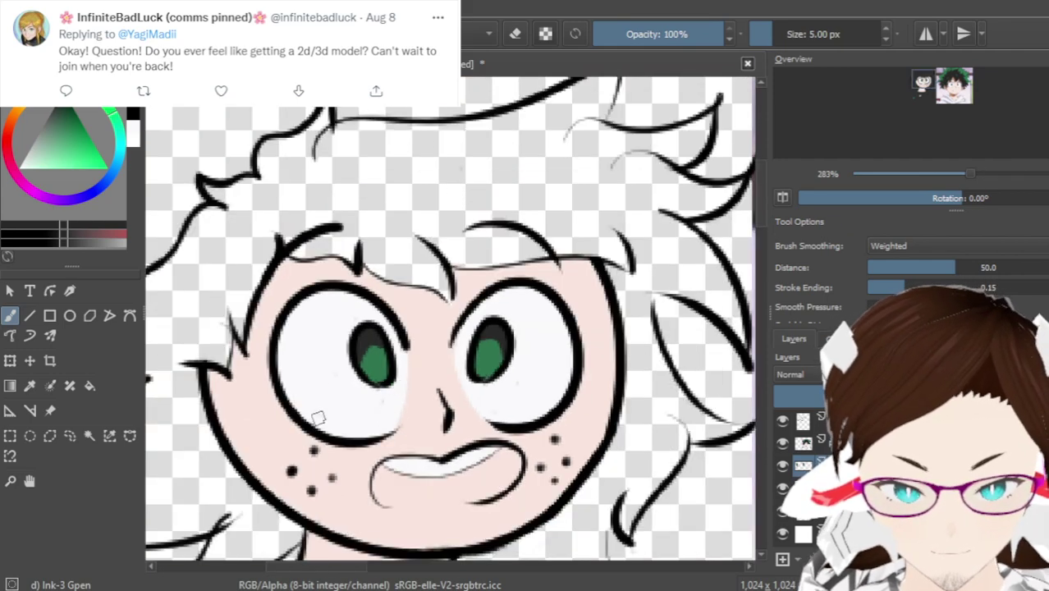
scroll(306, 417, up, 2)
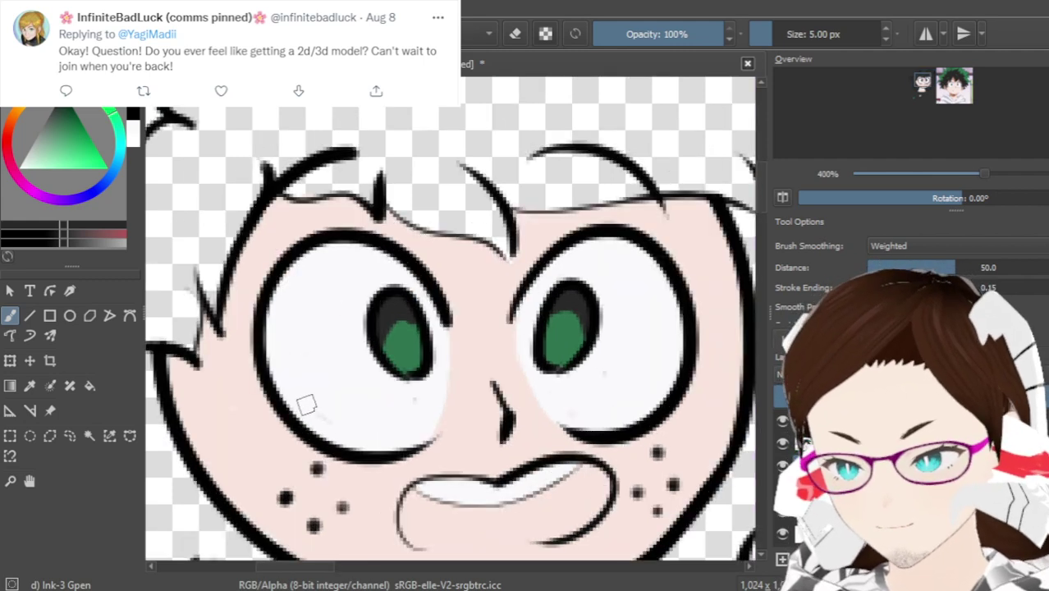
scroll(477, 308, up, 1)
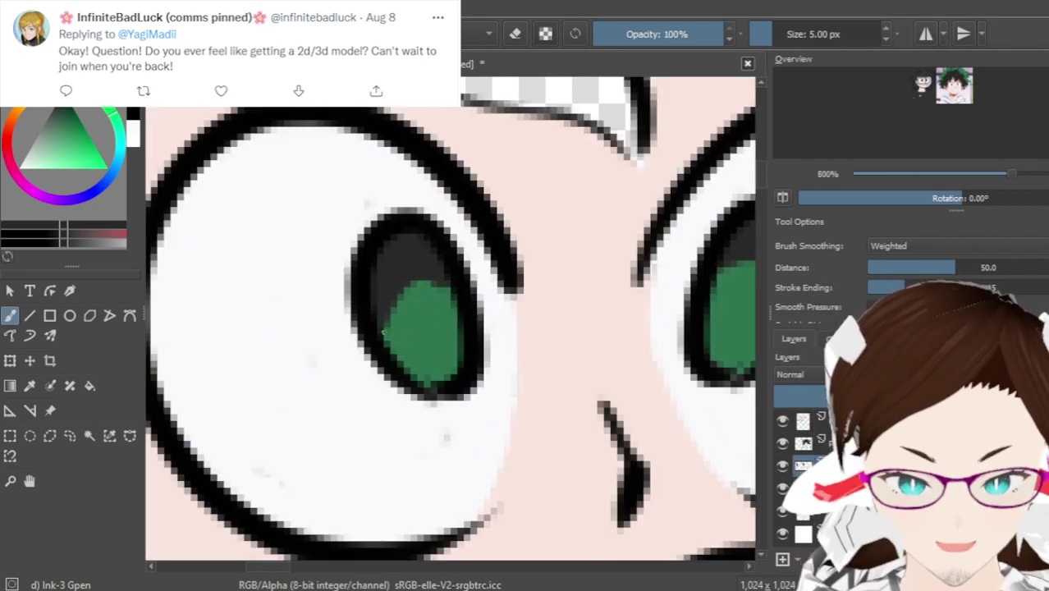
Paint the upper part of both pupils dark grey with a size 5.00 px brush, leaving only the lower part green
drag(380, 334, 454, 285)
mouse_move(396, 328)
mouse_down()
mouse_move(450, 295)
mouse_move(456, 321)
mouse_move(423, 297)
mouse_move(431, 290)
mouse_move(403, 297)
mouse_move(398, 338)
mouse_up()
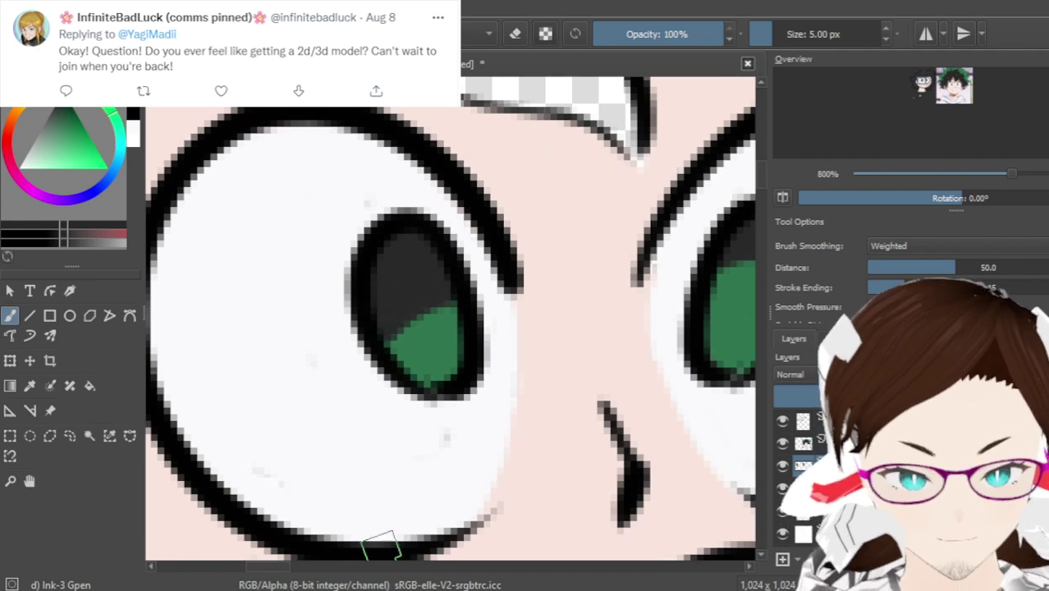
drag(275, 572, 287, 548)
mouse_move(525, 287)
mouse_down()
mouse_move(562, 319)
mouse_move(545, 302)
mouse_move(573, 316)
mouse_move(562, 284)
mouse_move(525, 279)
mouse_up()
key(minus)
key(minus)
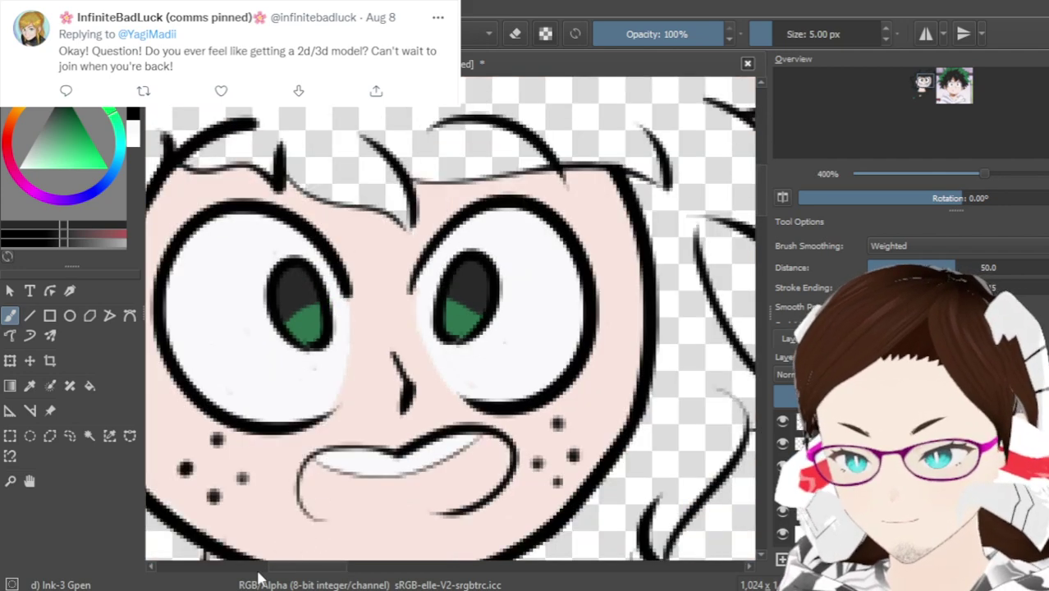
drag(287, 572, 271, 569)
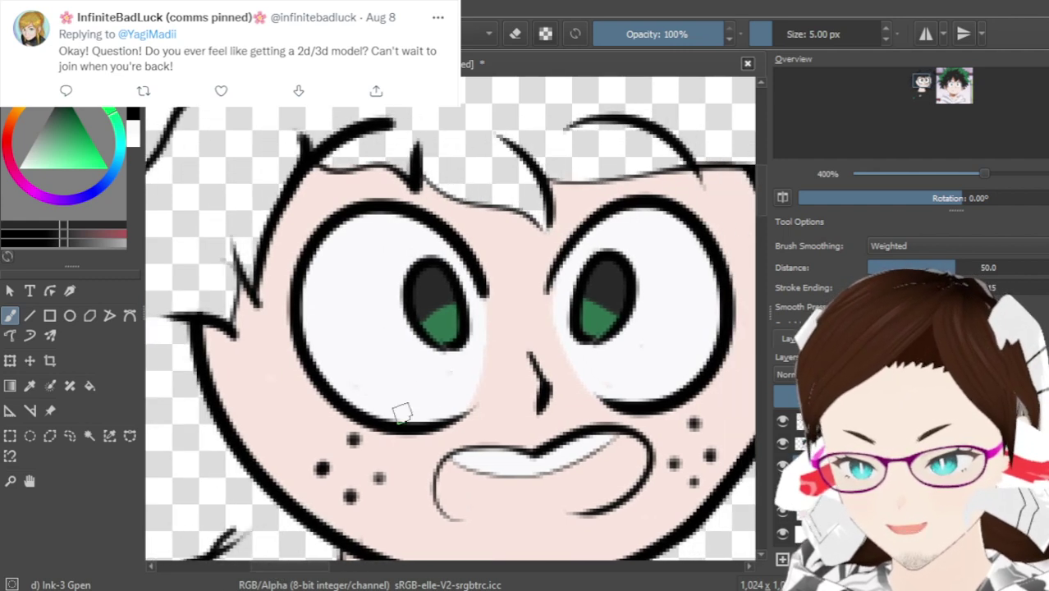
Sample the green of the iris and paint the hair from the upper-left tufts down to the side of the face
drag(439, 345, 456, 323)
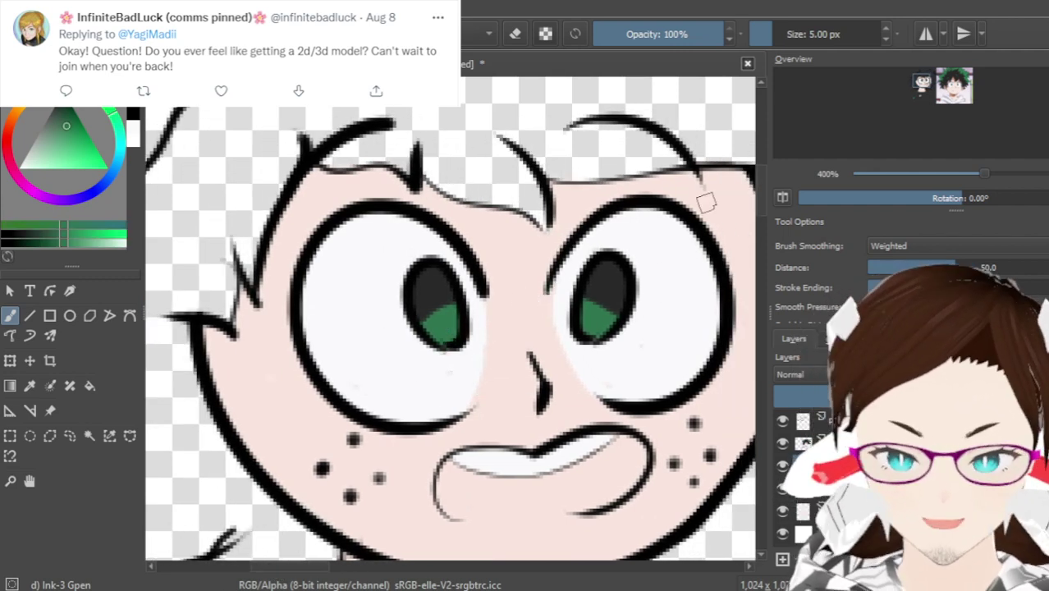
scroll(743, 190, down, 4)
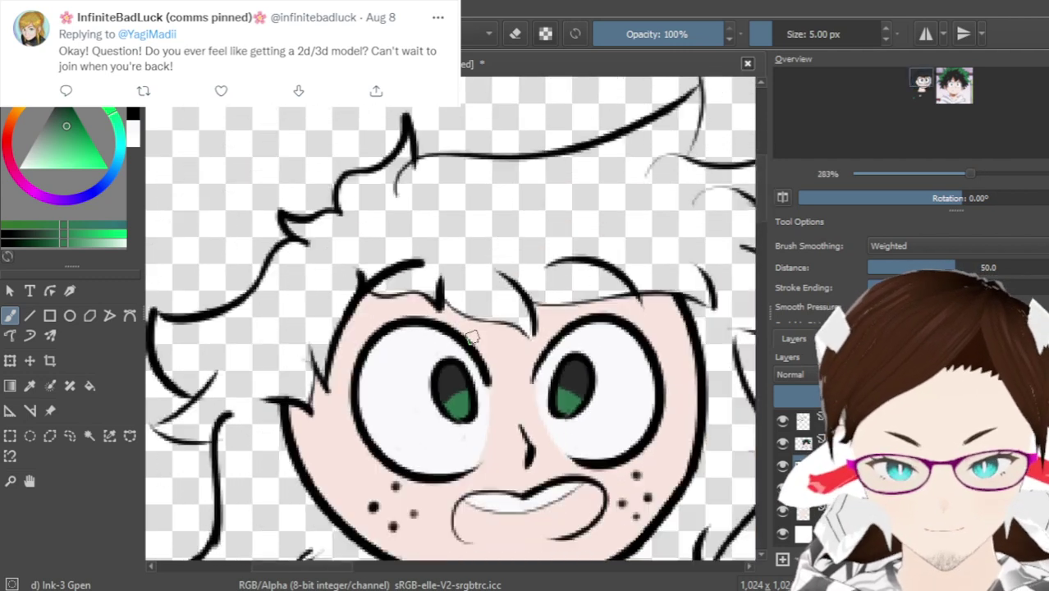
scroll(587, 382, up, 1)
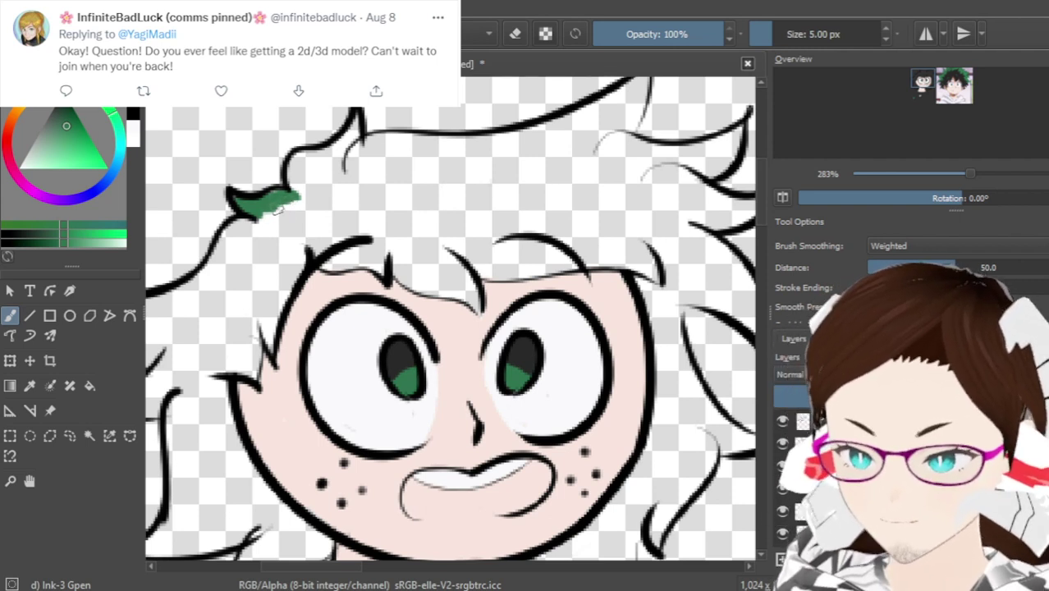
drag(280, 215, 307, 200)
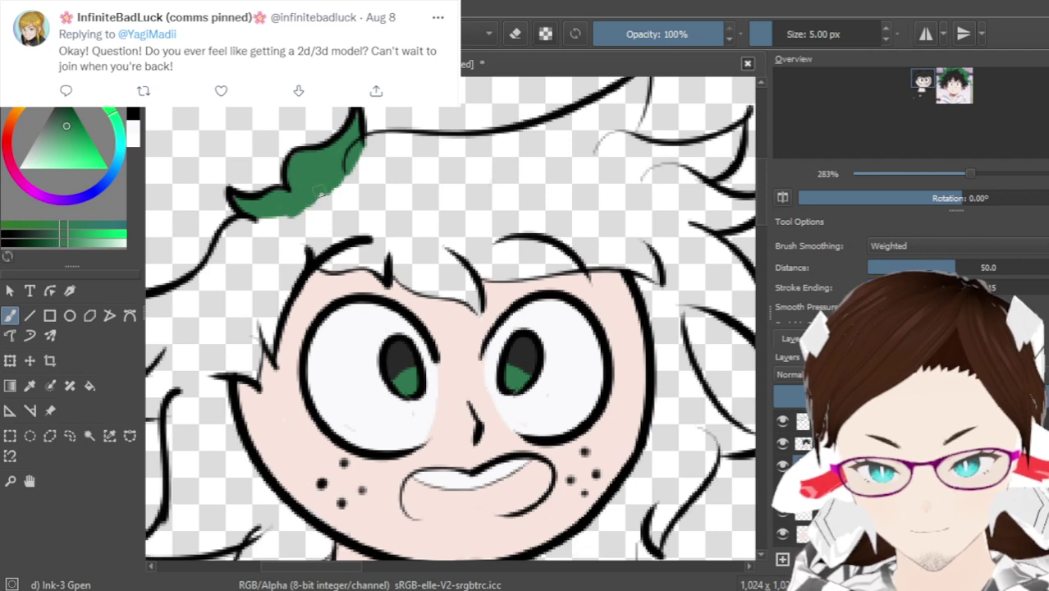
drag(320, 212, 345, 190)
mouse_move(292, 244)
mouse_down()
mouse_move(317, 200)
mouse_move(307, 177)
mouse_move(298, 220)
mouse_move(300, 208)
mouse_move(277, 232)
mouse_up()
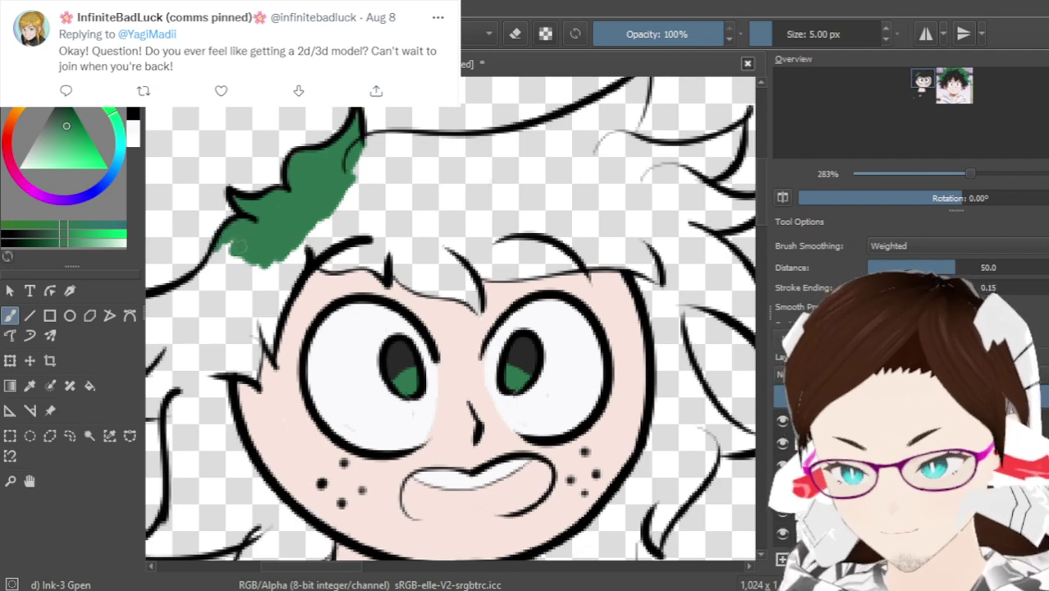
mouse_move(238, 250)
mouse_down()
mouse_move(245, 237)
mouse_move(200, 296)
mouse_move(224, 261)
mouse_move(246, 283)
mouse_move(302, 246)
mouse_move(268, 363)
mouse_up()
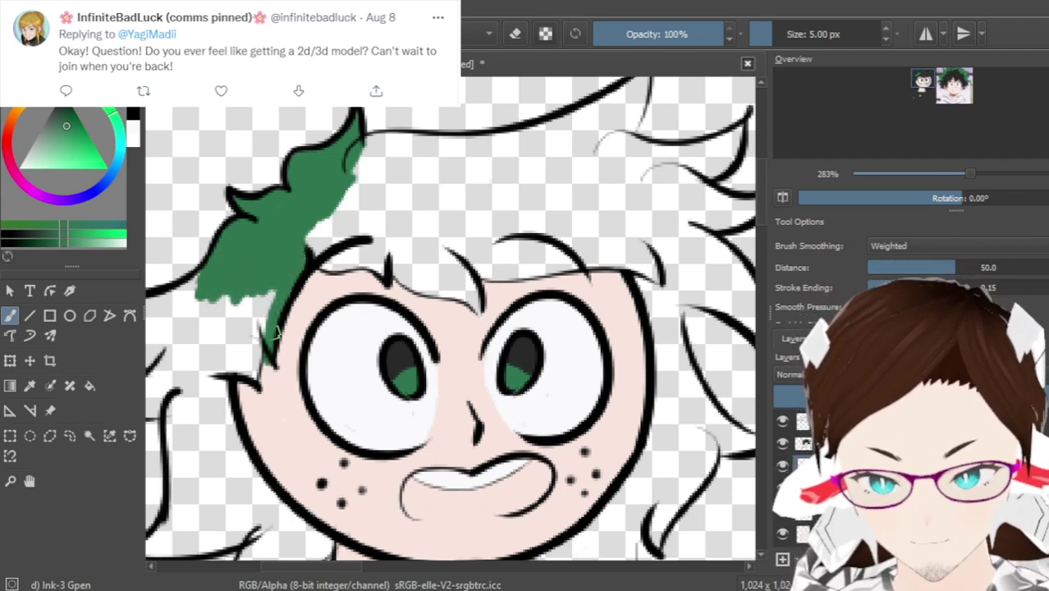
Move the green hair layer down the layer stack to just above the white bottom layer
scroll(764, 192, down, 3)
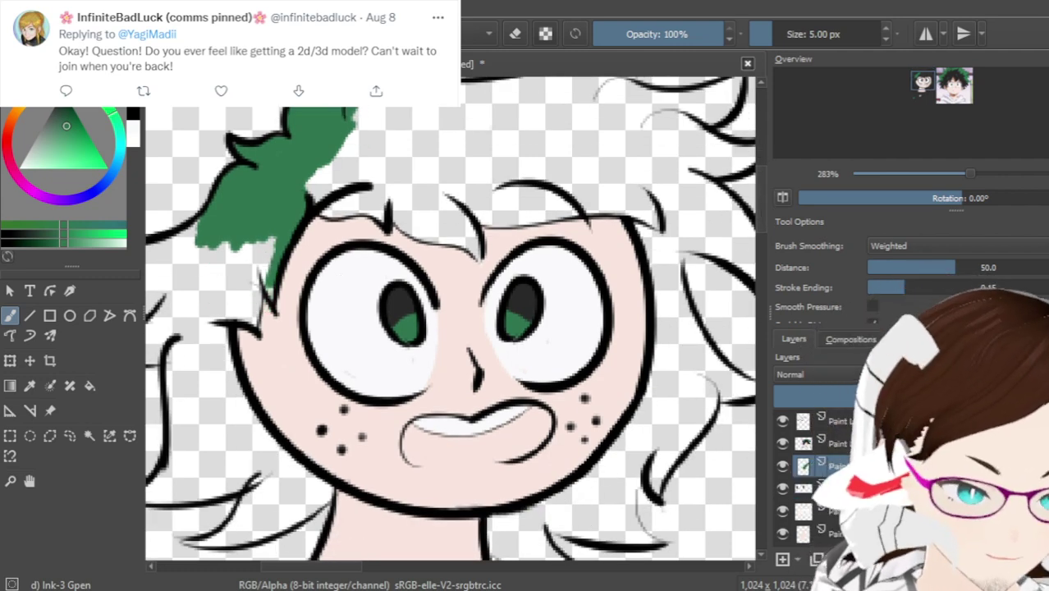
click(782, 532)
click(783, 532)
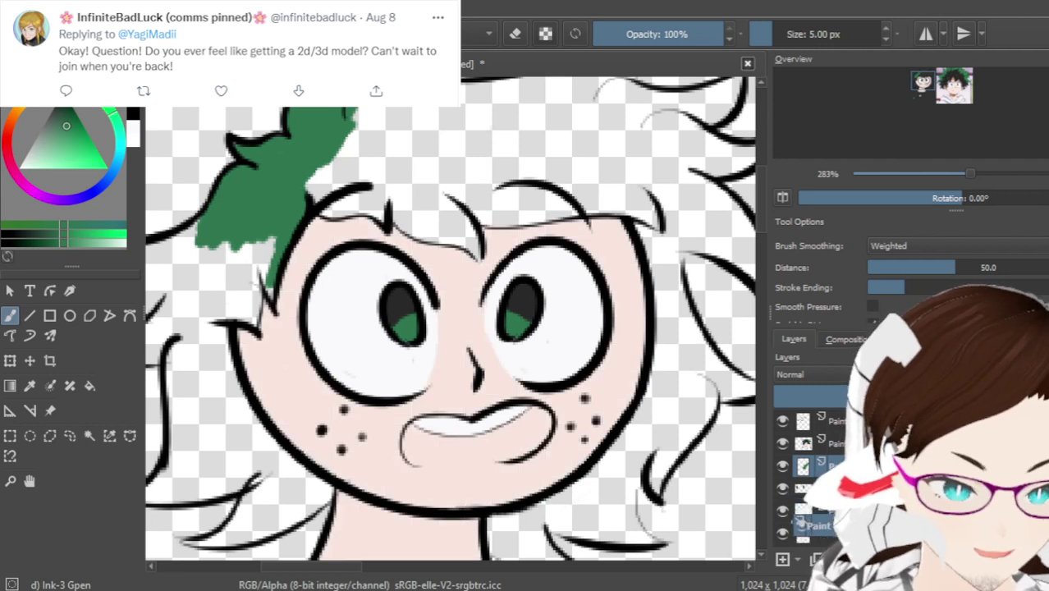
double_click(820, 533)
key(Return)
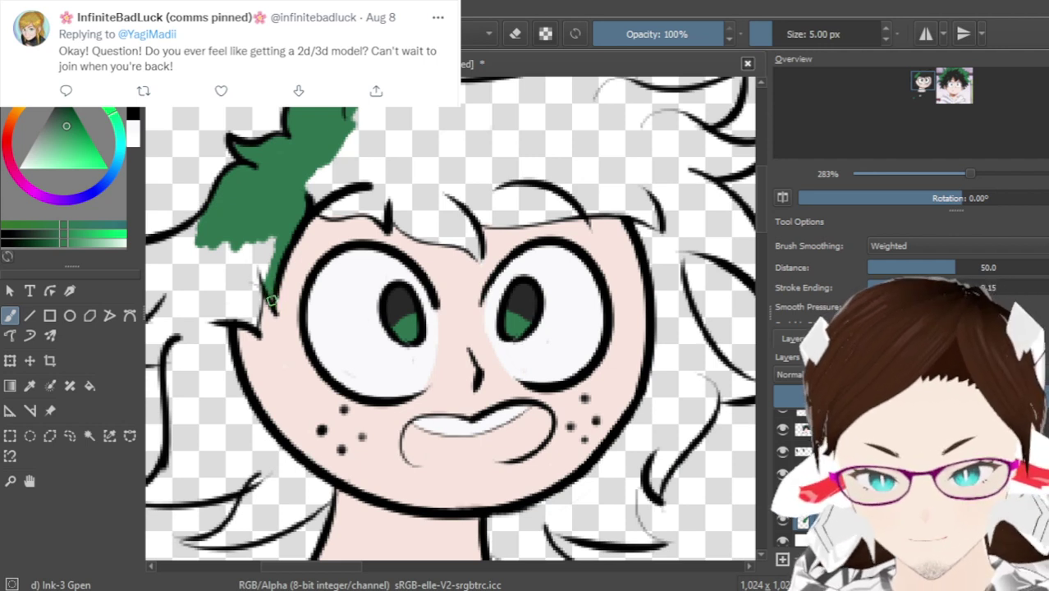
Paint the hair above the ear green and extend the colour into the large outer curl on the left
drag(261, 279, 253, 325)
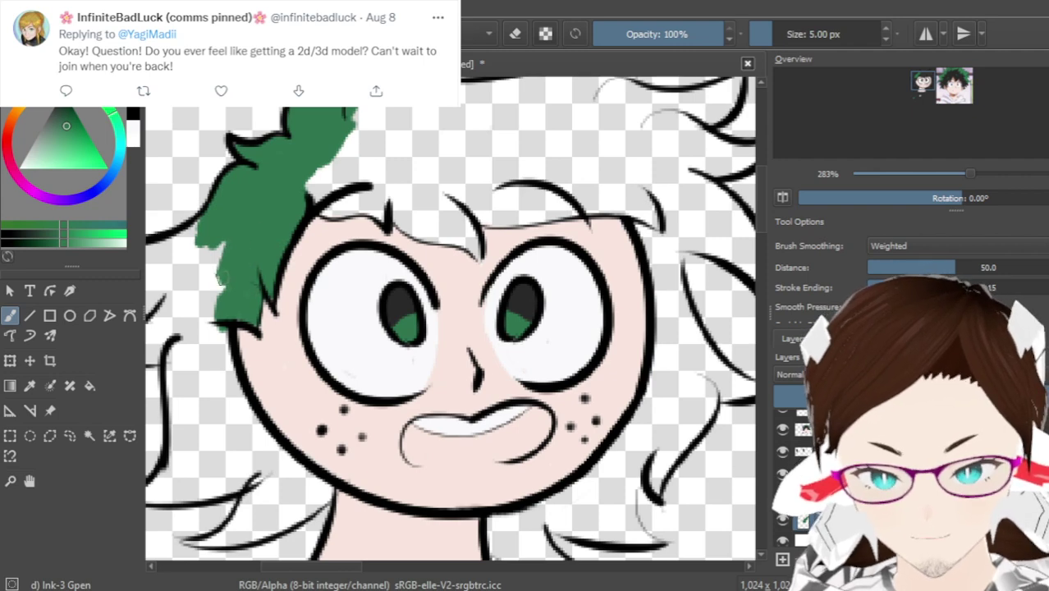
drag(357, 569, 322, 575)
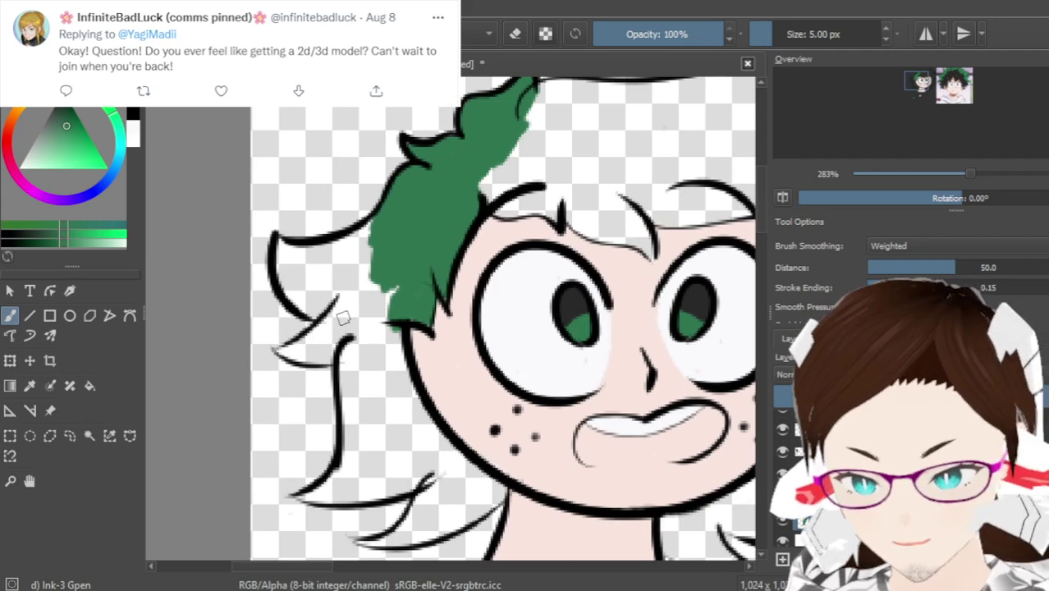
scroll(344, 319, up, 1)
drag(251, 213, 289, 266)
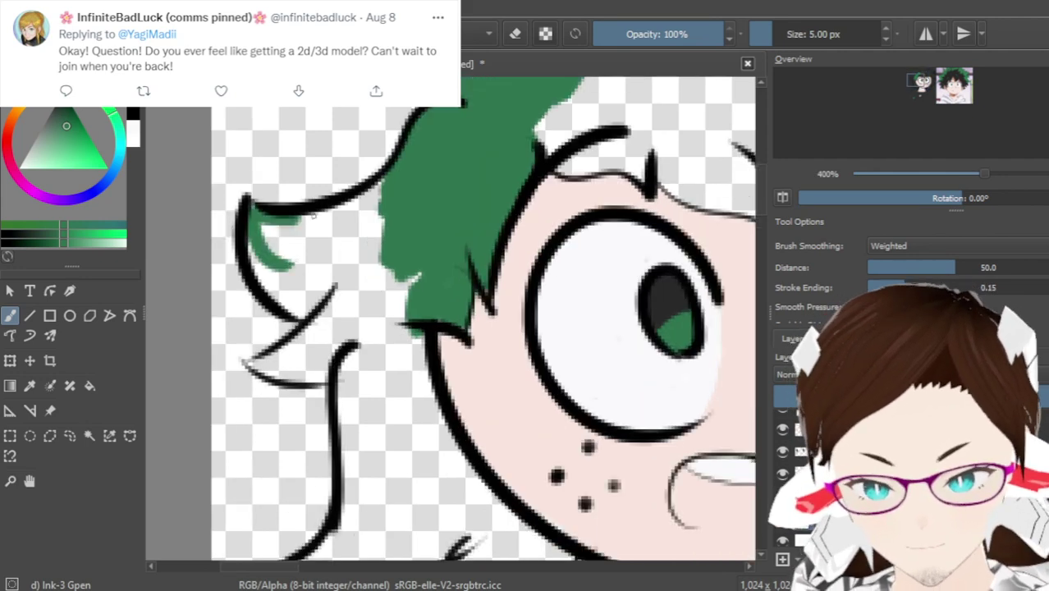
mouse_move(257, 208)
mouse_down()
mouse_move(337, 202)
mouse_move(369, 187)
mouse_move(308, 266)
mouse_up()
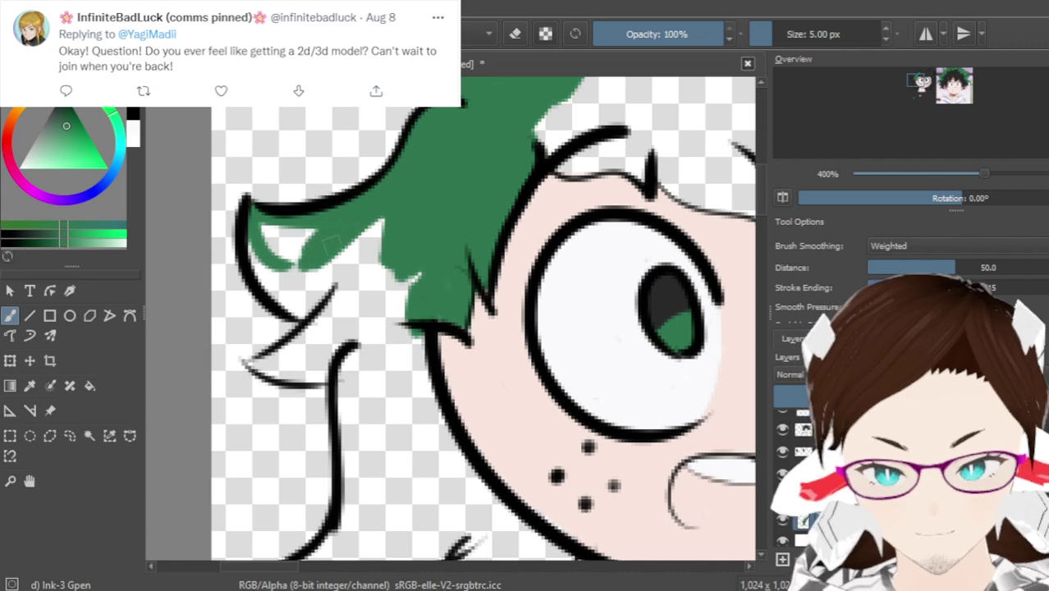
mouse_move(265, 233)
mouse_down()
mouse_move(259, 261)
mouse_move(291, 277)
mouse_up()
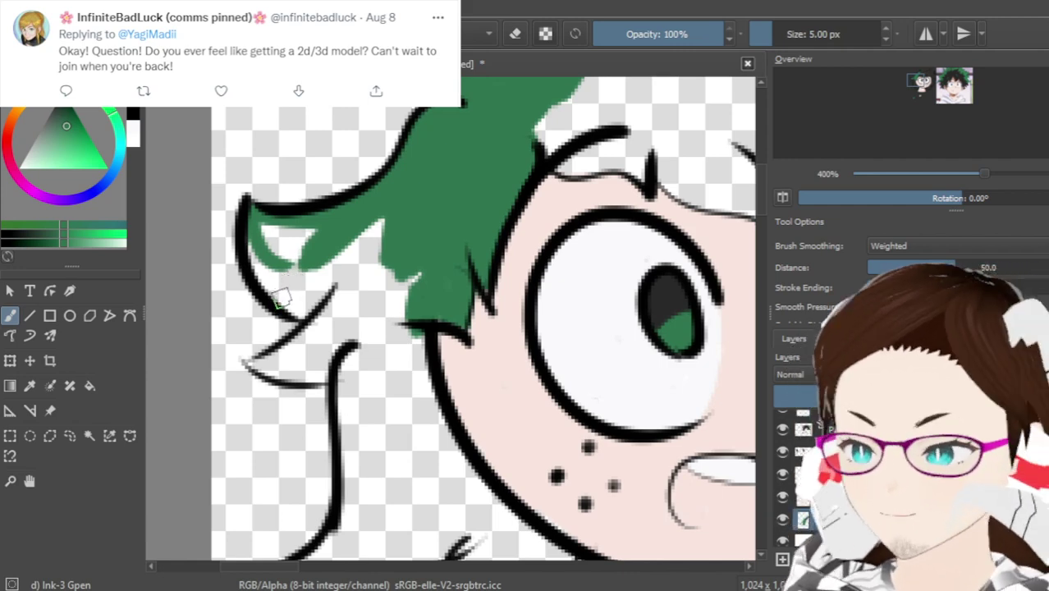
Check the reference picture and fill the unpainted area inside the large left curl with green
key(2)
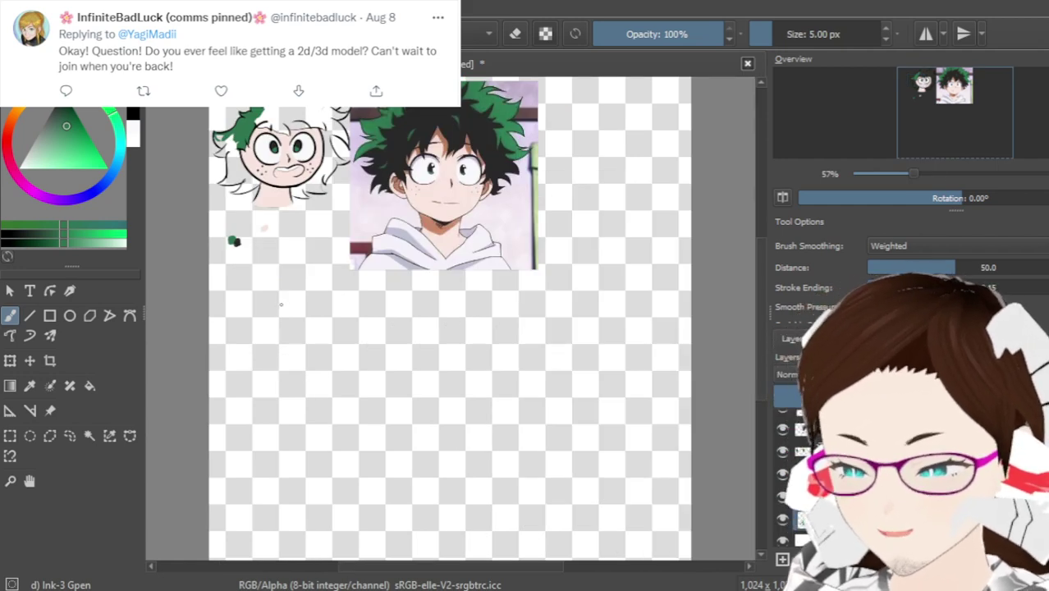
key(1)
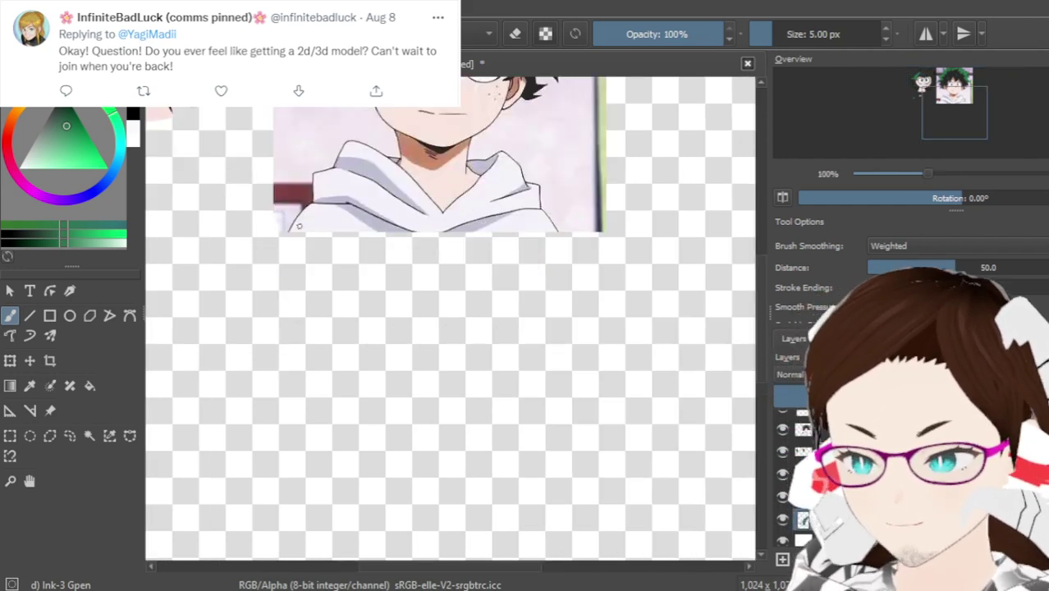
drag(410, 568, 380, 566)
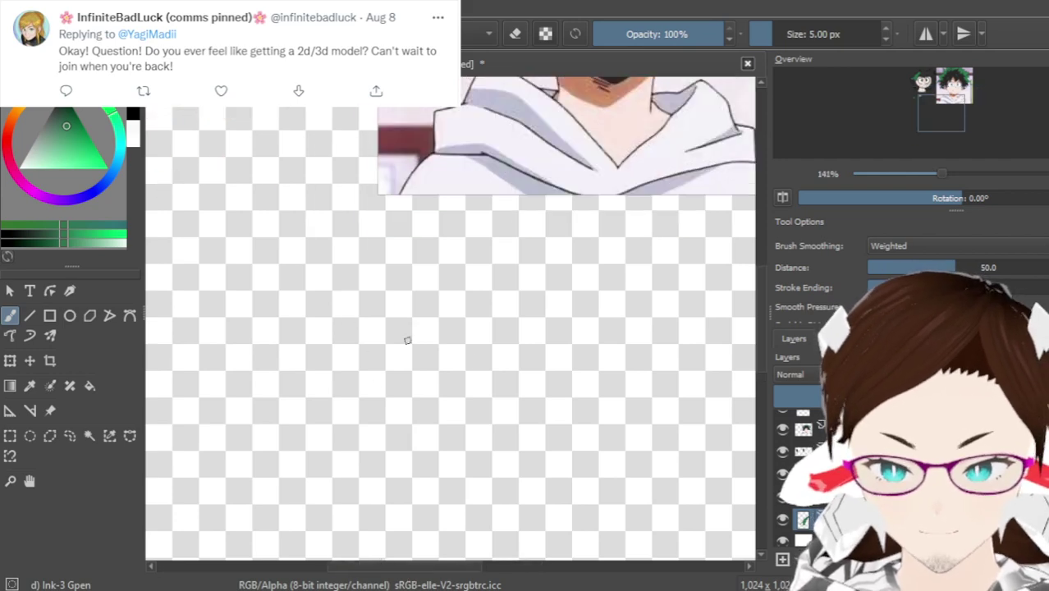
scroll(757, 298, up, 3)
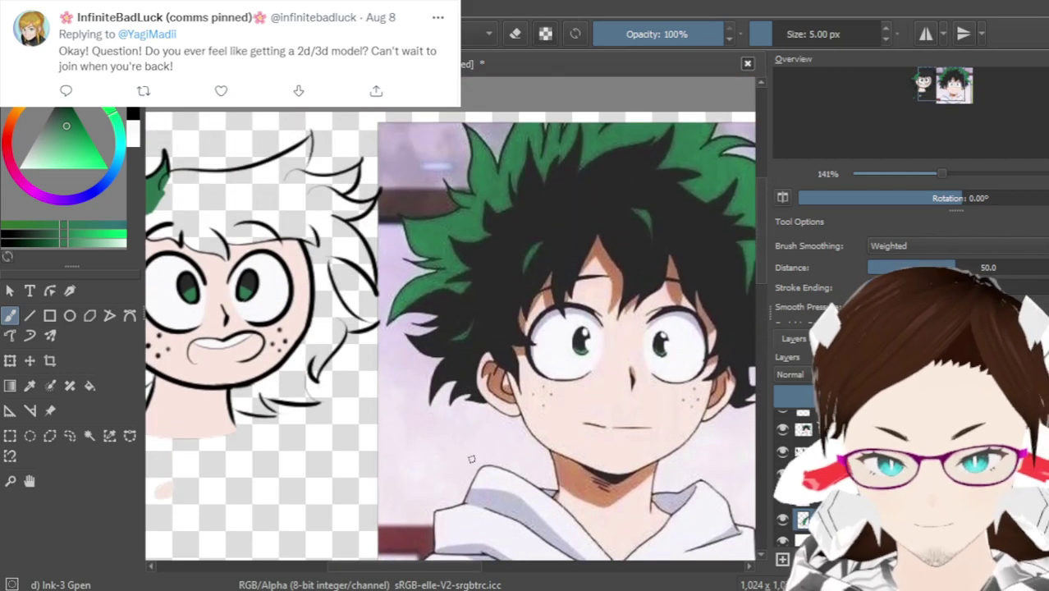
drag(382, 568, 323, 568)
scroll(360, 321, up, 3)
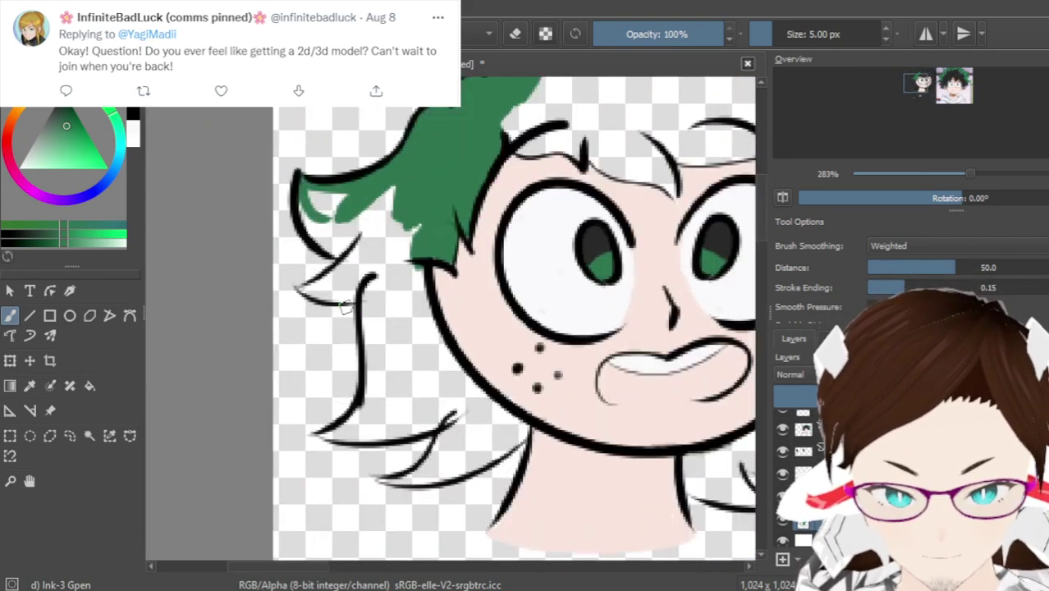
mouse_move(320, 187)
mouse_down()
mouse_move(282, 168)
mouse_move(294, 201)
mouse_move(362, 210)
mouse_move(335, 201)
mouse_move(329, 215)
mouse_move(341, 221)
mouse_move(350, 172)
mouse_move(333, 193)
mouse_move(345, 168)
mouse_move(335, 153)
mouse_move(305, 187)
mouse_up()
mouse_move(344, 146)
mouse_down()
mouse_move(311, 164)
mouse_move(325, 158)
mouse_move(299, 152)
mouse_up()
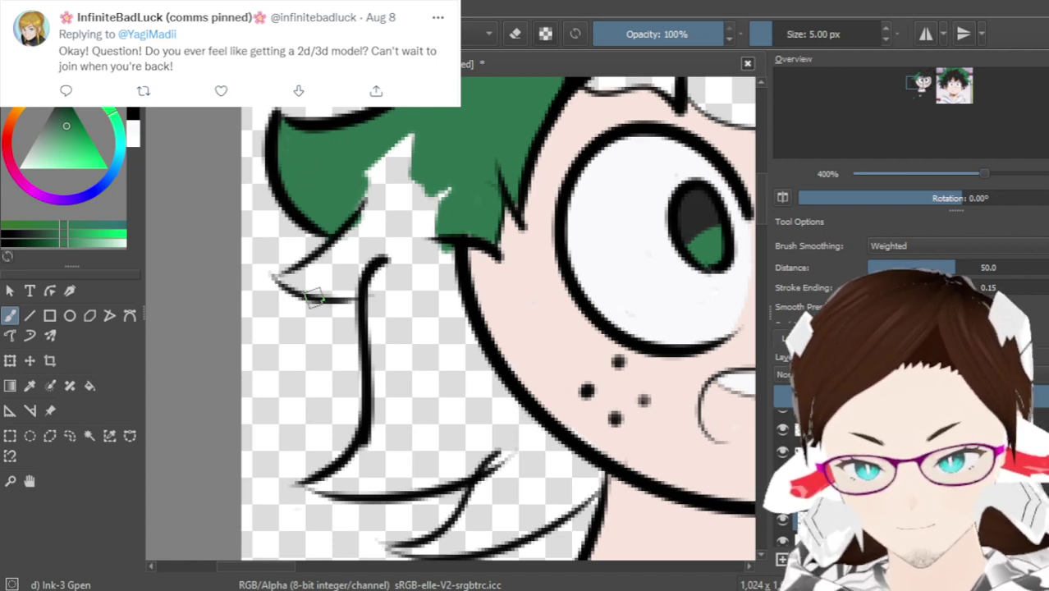
Paint the small pointed lock under the large curl green, along with the hair between it and the ear
mouse_move(279, 279)
mouse_down()
mouse_move(334, 264)
mouse_move(375, 223)
mouse_move(296, 264)
mouse_up()
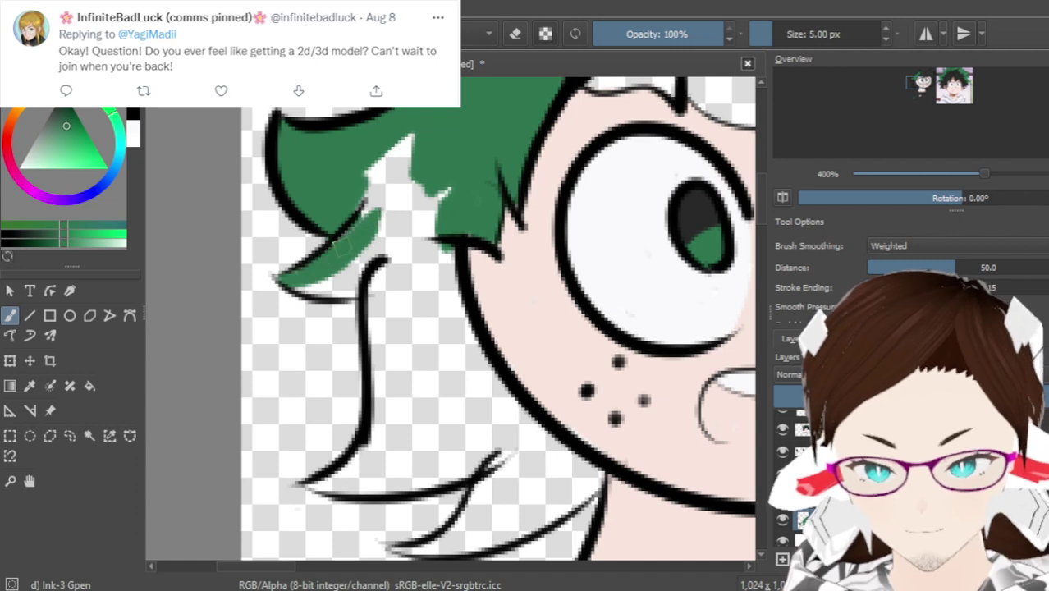
mouse_move(374, 197)
mouse_down()
mouse_move(392, 179)
mouse_move(387, 161)
mouse_up()
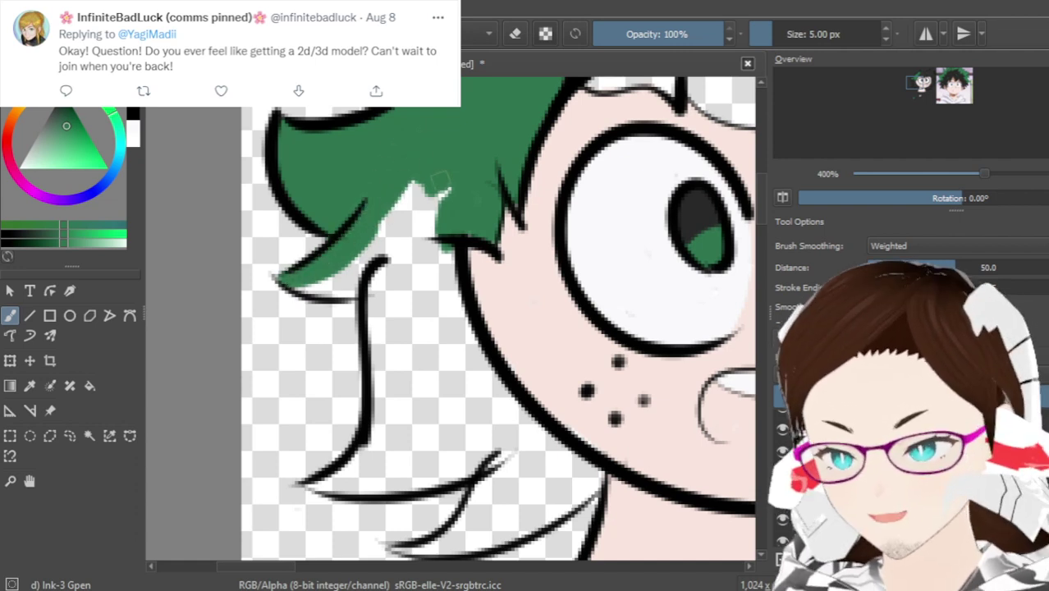
drag(407, 201, 420, 230)
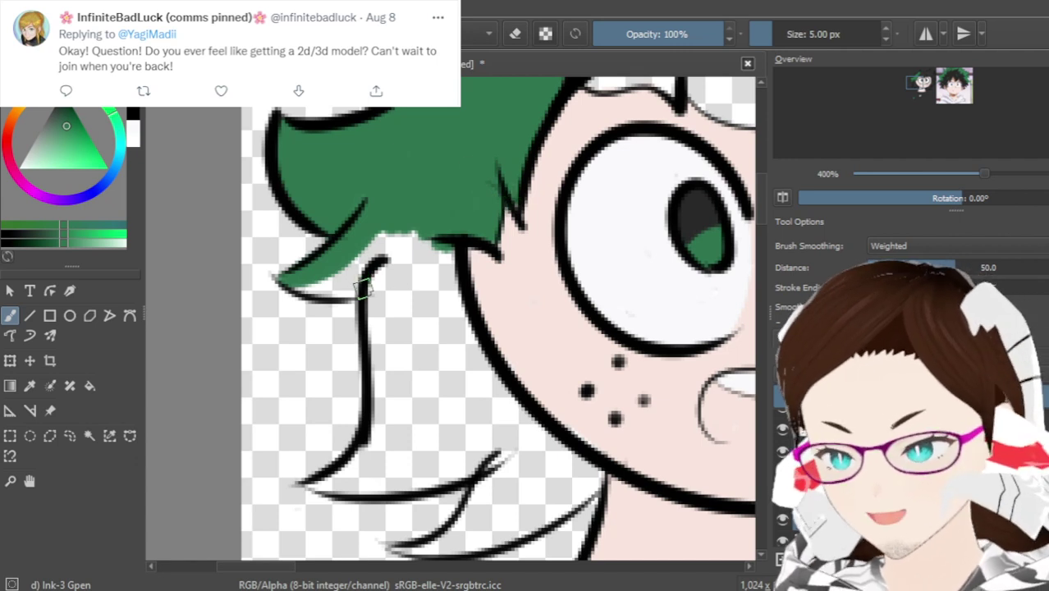
mouse_move(283, 279)
mouse_down()
mouse_move(325, 287)
mouse_move(357, 269)
mouse_move(316, 278)
mouse_move(338, 293)
mouse_move(348, 268)
mouse_move(335, 293)
mouse_move(370, 275)
mouse_move(321, 285)
mouse_move(399, 263)
mouse_move(342, 284)
mouse_move(355, 259)
mouse_up()
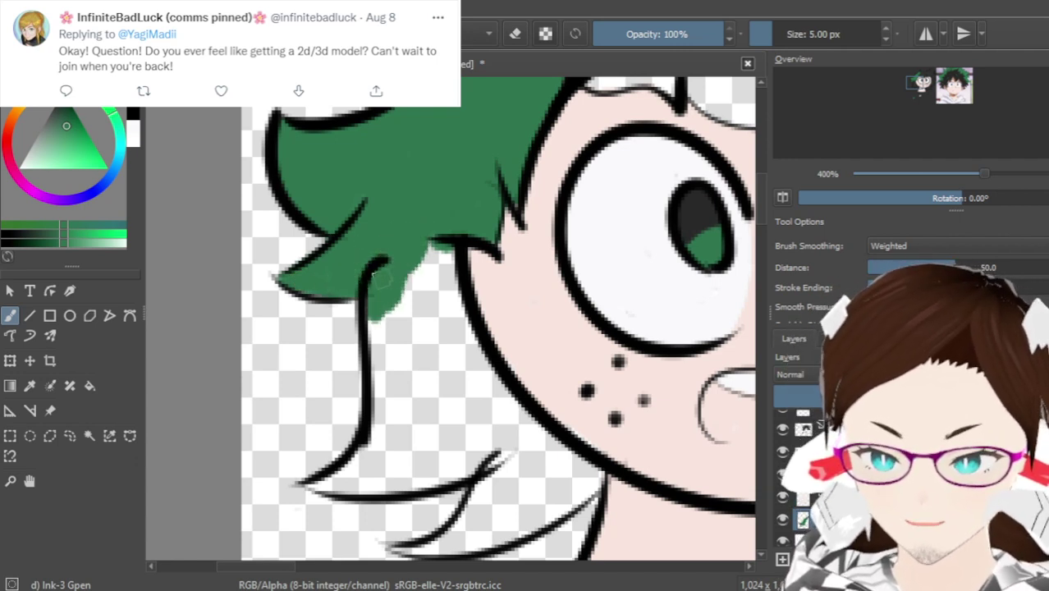
Paint the long left strand green, following its outer outline down beside the cheek
drag(376, 306, 400, 309)
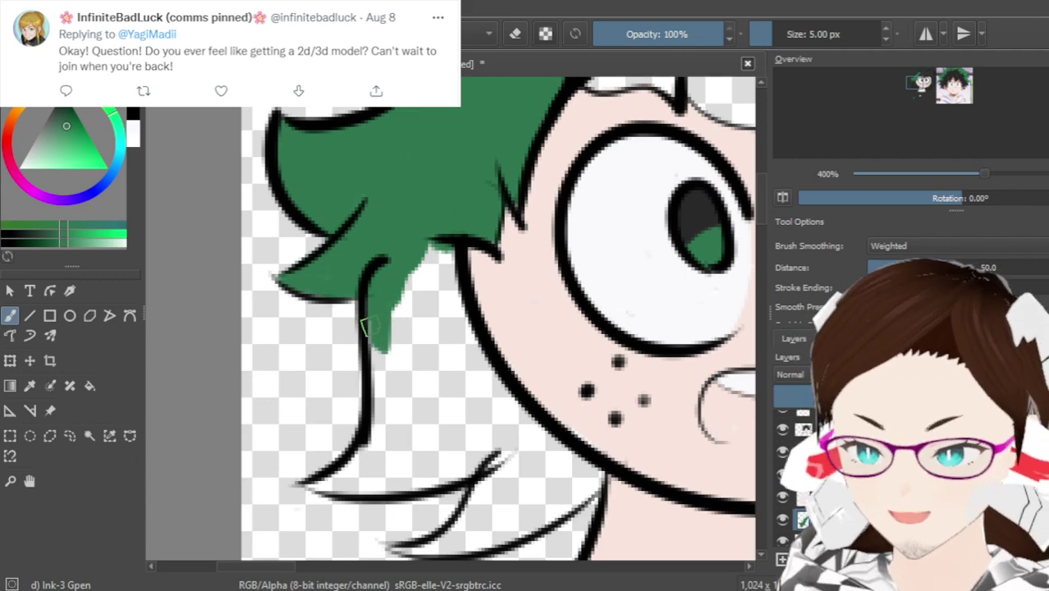
mouse_move(388, 393)
mouse_down()
mouse_move(443, 259)
mouse_move(432, 305)
mouse_up()
drag(450, 246, 439, 239)
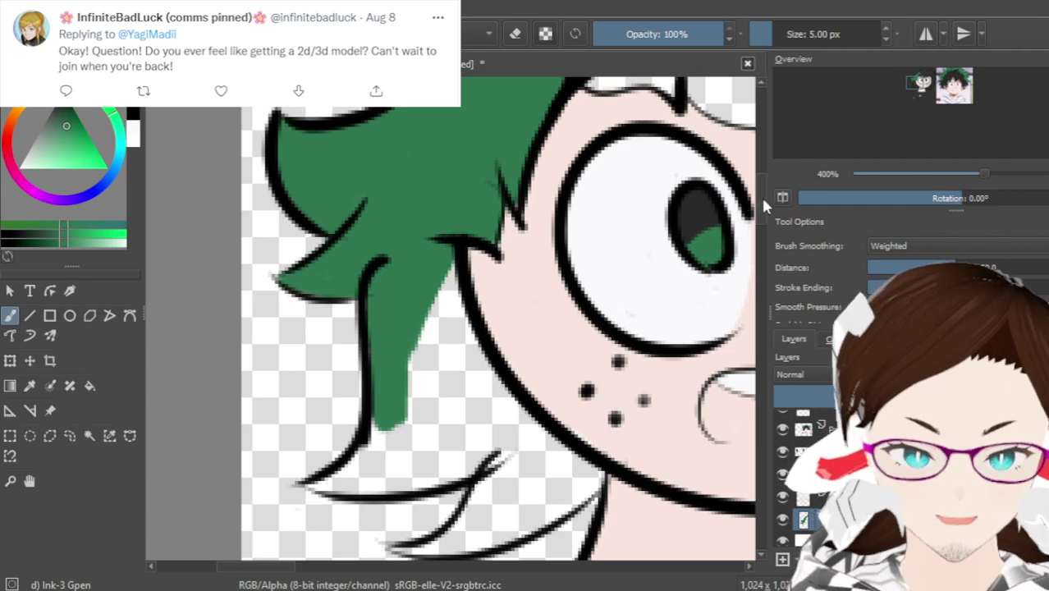
Fill the pointed end of the long left strand with green, up to its upper and lower outlines
scroll(503, 276, down, 3)
ctrl+scroll(493, 263, up, 1)
drag(187, 425, 337, 353)
key(ctrl+z)
mouse_move(189, 431)
mouse_down()
mouse_move(212, 435)
mouse_move(312, 345)
mouse_up()
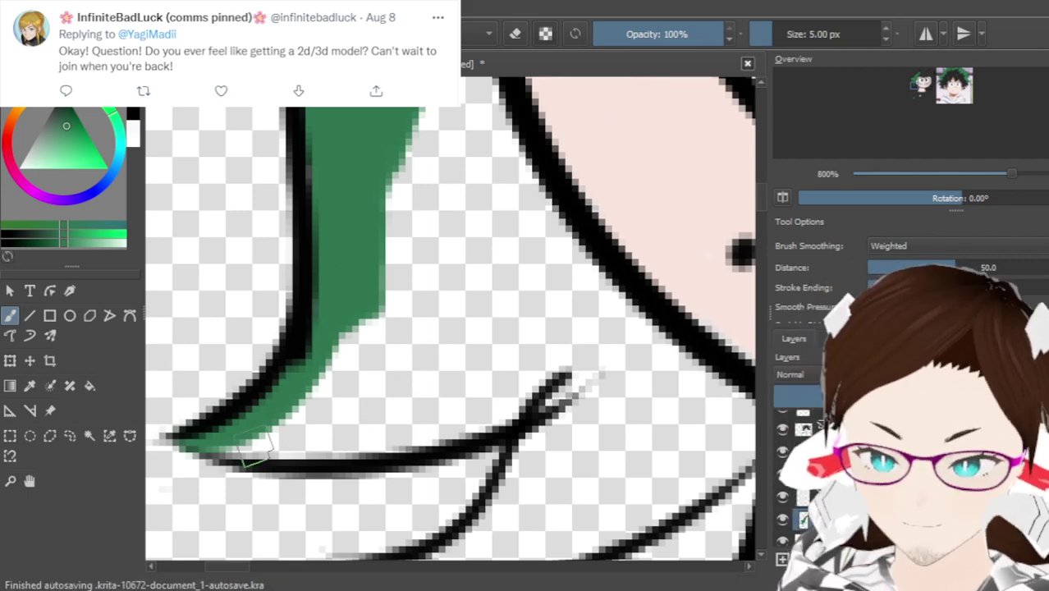
drag(215, 445, 491, 385)
key(ctrl+z)
mouse_move(210, 422)
mouse_down()
mouse_move(441, 428)
mouse_move(566, 373)
mouse_up()
mouse_move(363, 410)
mouse_down()
mouse_move(544, 394)
mouse_move(571, 378)
mouse_up()
mouse_move(467, 402)
mouse_down()
mouse_move(566, 357)
mouse_move(451, 394)
mouse_up()
mouse_move(280, 427)
mouse_down()
mouse_move(321, 394)
mouse_move(339, 414)
mouse_move(371, 414)
mouse_move(421, 353)
mouse_move(331, 418)
mouse_move(355, 429)
mouse_move(425, 402)
mouse_move(478, 357)
mouse_move(500, 362)
mouse_move(528, 346)
mouse_move(474, 365)
mouse_move(464, 349)
mouse_move(419, 374)
mouse_move(427, 349)
mouse_move(370, 361)
mouse_move(354, 333)
mouse_up()
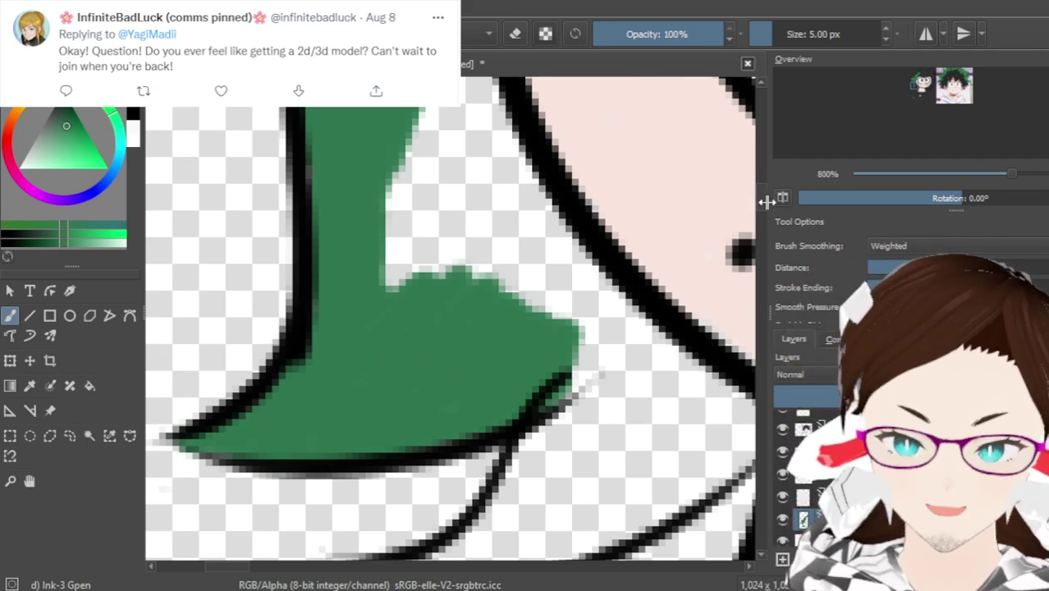
Fill the remaining gaps between the long left strand and the face outline with green
scroll(763, 197, up, 3)
mouse_move(503, 275)
mouse_down()
mouse_move(485, 246)
mouse_move(460, 271)
mouse_move(518, 415)
mouse_move(452, 386)
mouse_move(435, 251)
mouse_up()
mouse_move(407, 402)
mouse_down()
mouse_move(403, 353)
mouse_move(374, 296)
mouse_up()
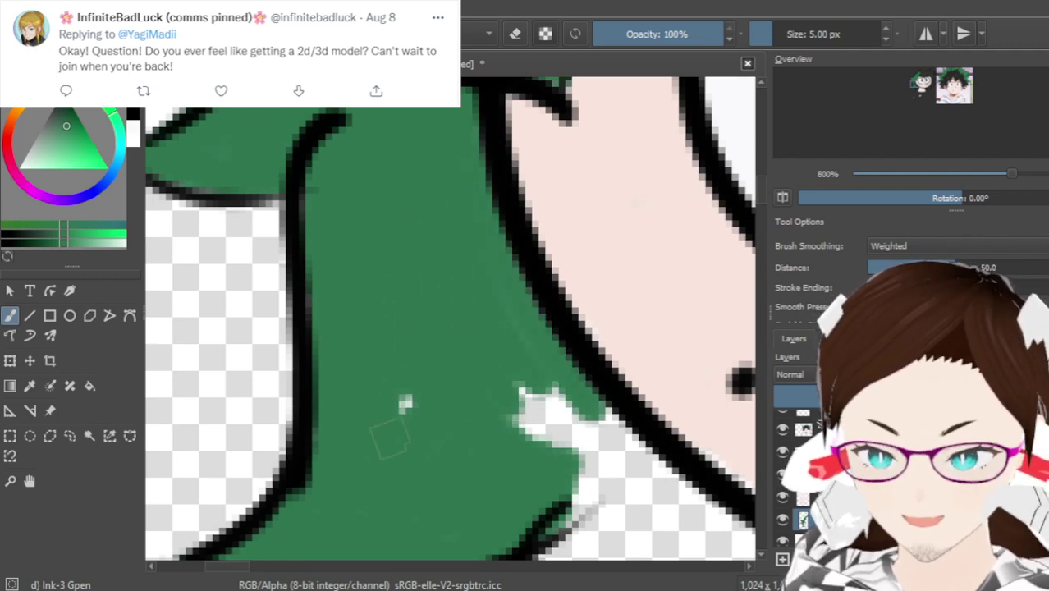
mouse_move(443, 443)
mouse_down()
mouse_move(525, 414)
mouse_move(566, 415)
mouse_move(587, 439)
mouse_up()
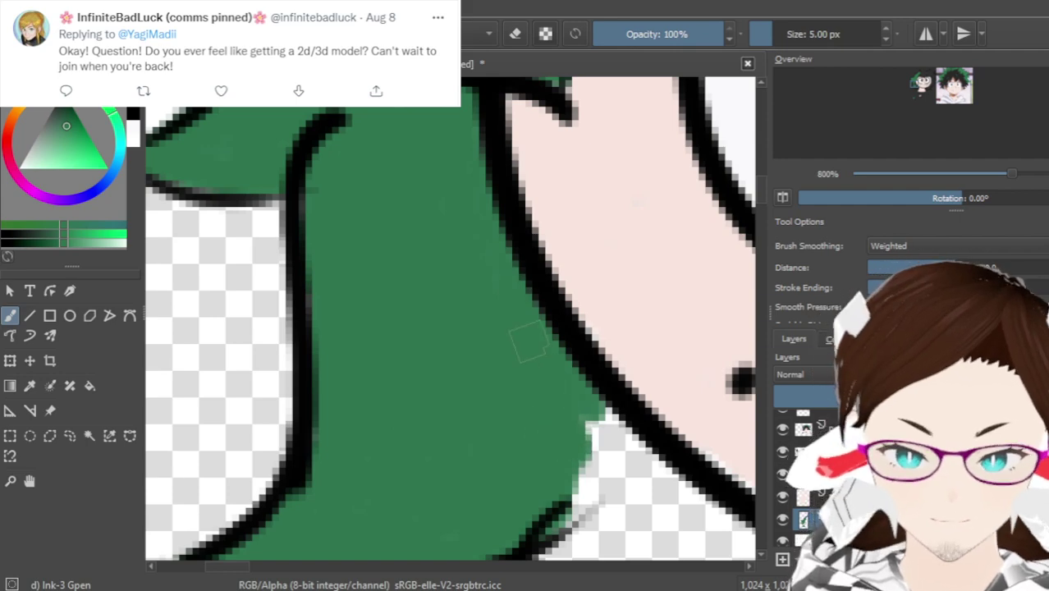
mouse_move(562, 386)
mouse_down()
mouse_move(586, 422)
mouse_move(596, 414)
mouse_move(632, 452)
mouse_up()
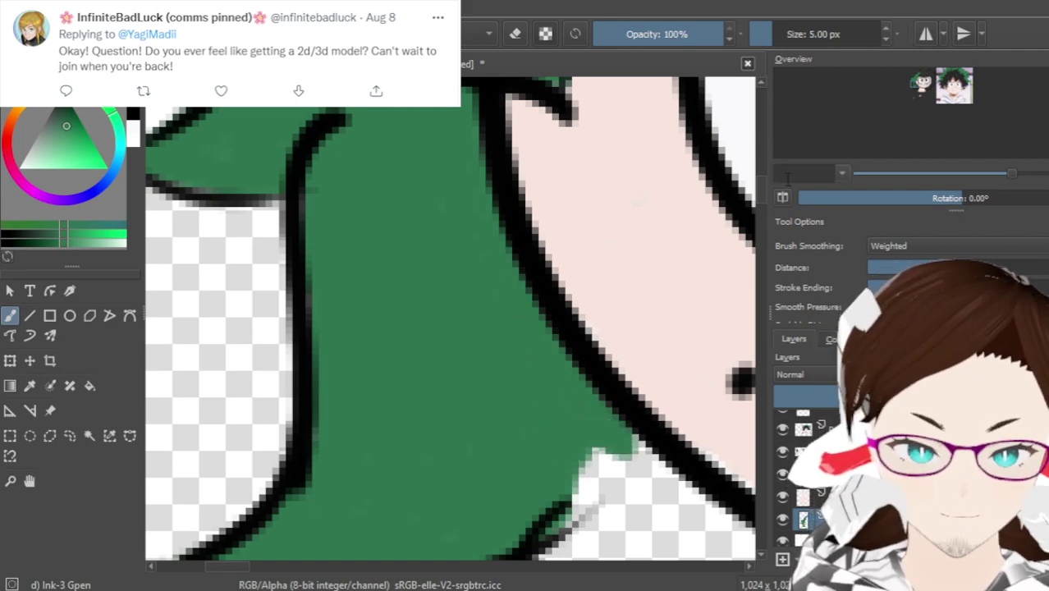
drag(762, 191, 760, 201)
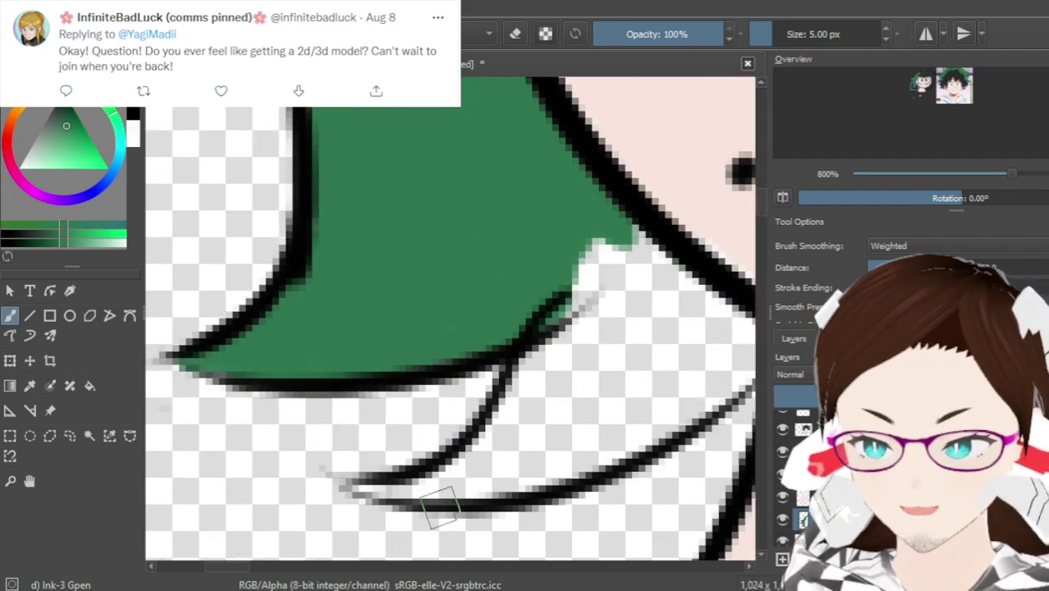
Paint the pointed end of the small lower-left strand green along its upper outline, up to the hair above
drag(236, 569, 247, 569)
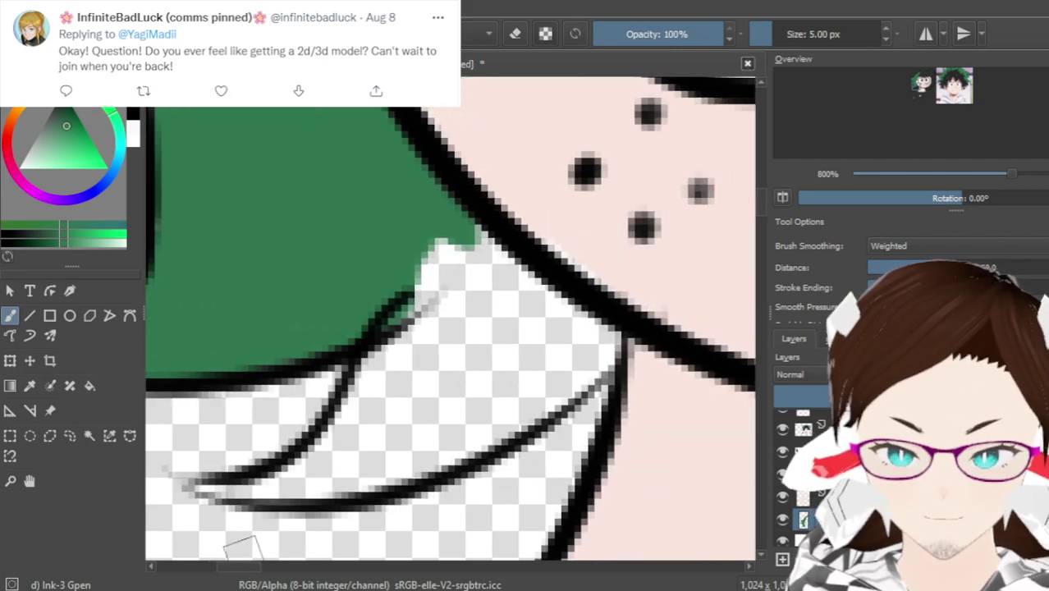
drag(202, 488, 386, 411)
key(ctrl+z)
mouse_move(193, 488)
mouse_down()
mouse_move(277, 487)
mouse_move(414, 316)
mouse_up()
mouse_move(283, 464)
mouse_down()
mouse_move(333, 438)
mouse_move(414, 283)
mouse_up()
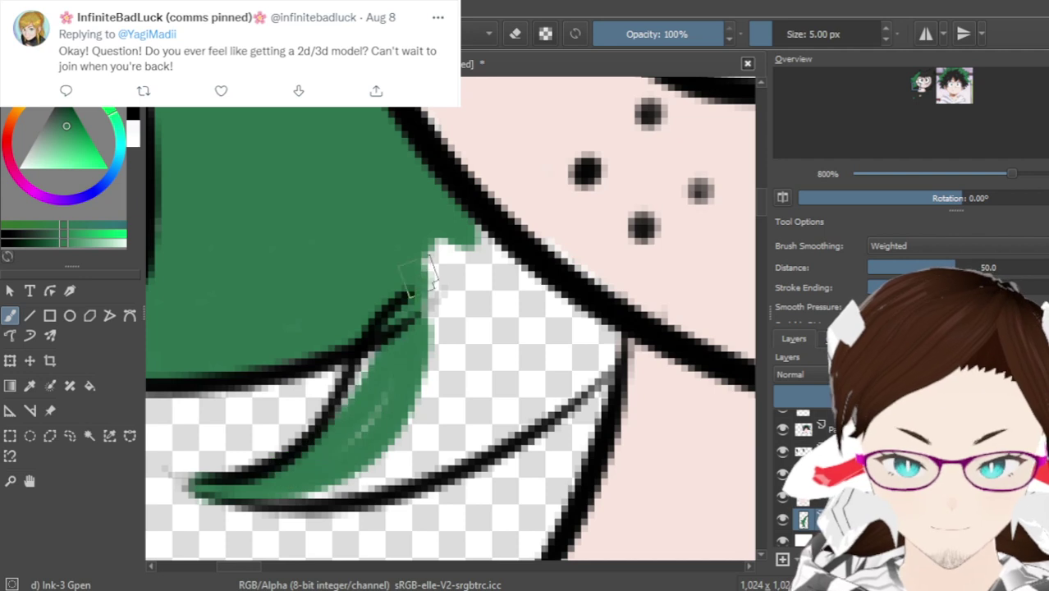
mouse_move(329, 453)
mouse_down()
mouse_move(388, 300)
mouse_move(368, 389)
mouse_move(401, 375)
mouse_move(366, 426)
mouse_move(425, 291)
mouse_up()
Paint the rest of the small lower-left strand green, along the jawline to the neck and down to its lower outline
drag(467, 212, 554, 287)
key(ctrl+z)
mouse_move(472, 220)
mouse_down()
mouse_move(587, 328)
mouse_move(493, 242)
mouse_move(551, 300)
mouse_move(595, 324)
mouse_move(616, 361)
mouse_move(579, 386)
mouse_move(337, 450)
mouse_up()
mouse_move(289, 497)
mouse_down()
mouse_move(445, 375)
mouse_move(481, 401)
mouse_move(567, 349)
mouse_move(351, 468)
mouse_up()
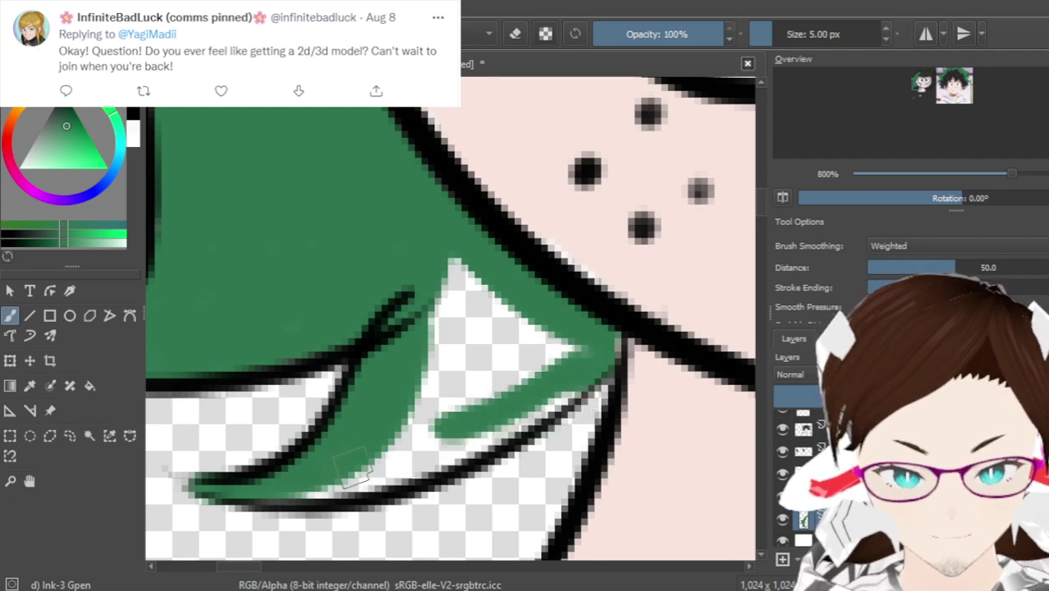
mouse_move(279, 480)
mouse_down()
mouse_move(383, 476)
mouse_move(443, 406)
mouse_up()
mouse_move(394, 452)
mouse_down()
mouse_move(552, 353)
mouse_move(414, 435)
mouse_move(383, 472)
mouse_up()
mouse_move(480, 387)
mouse_down()
mouse_move(443, 394)
mouse_move(468, 312)
mouse_move(431, 353)
mouse_up()
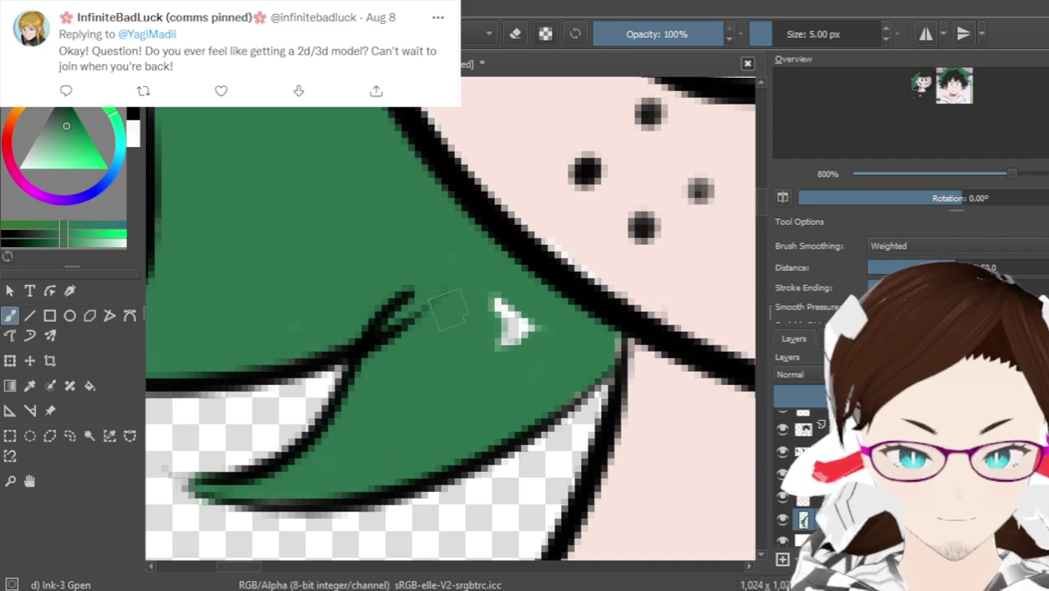
Erase the stray skin colour overlapping the green hair where the lower-left strand meets the neck line
scroll(456, 261, down, 3)
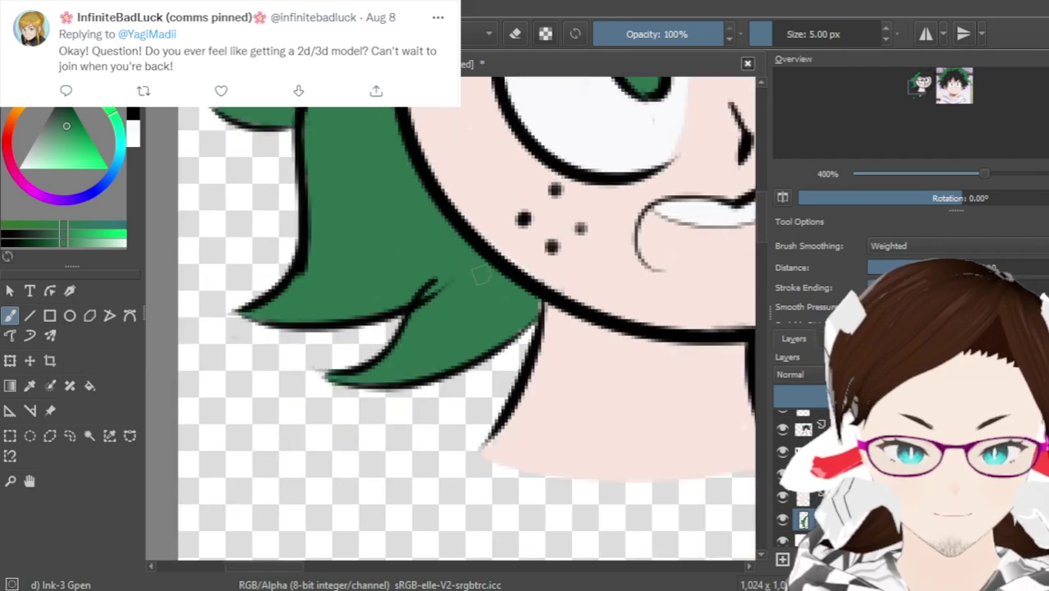
scroll(581, 330, up, 6)
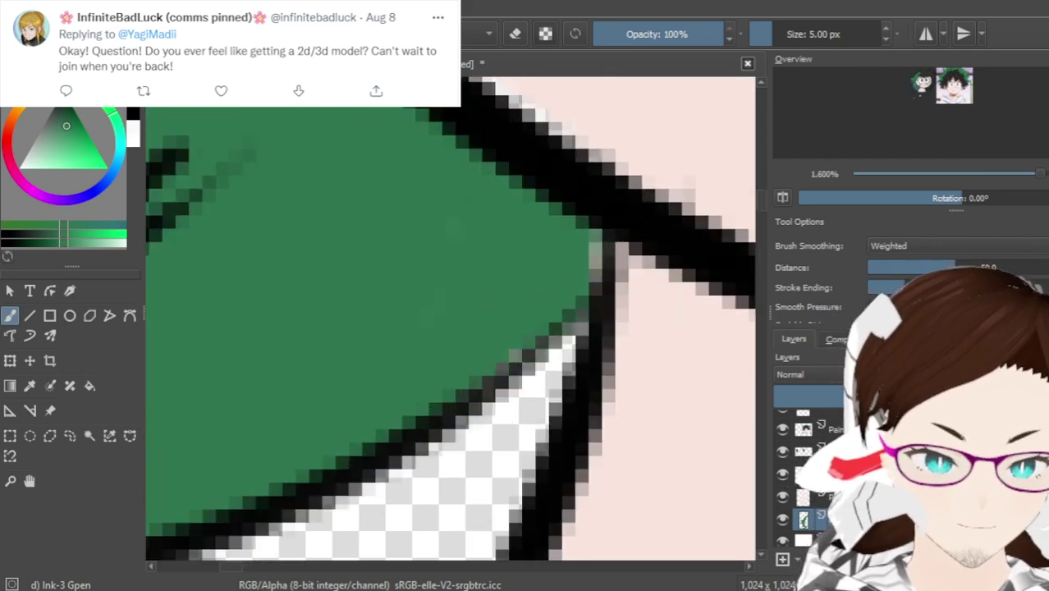
key(e)
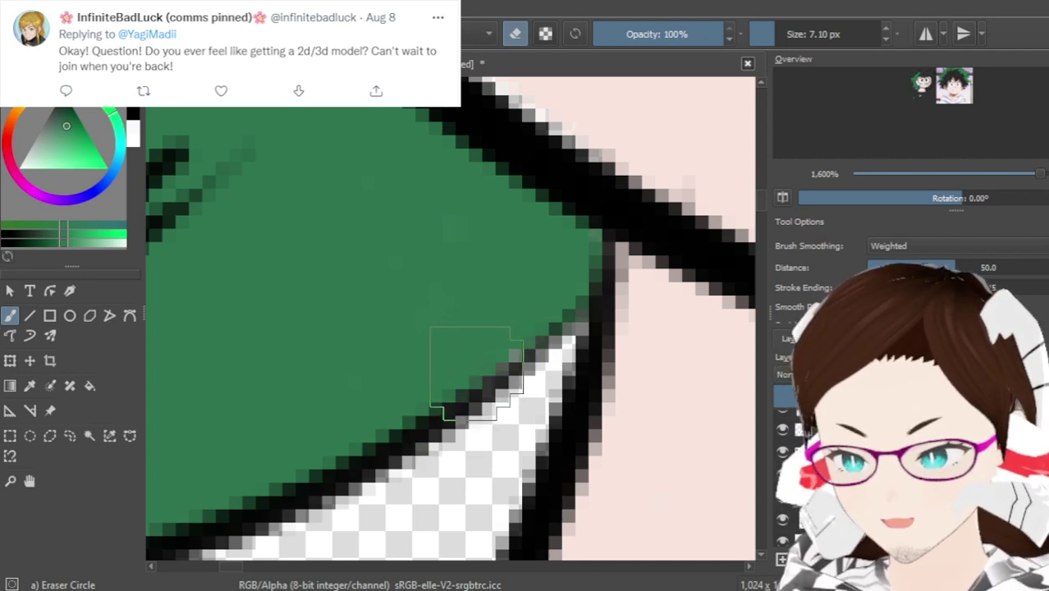
key(/)
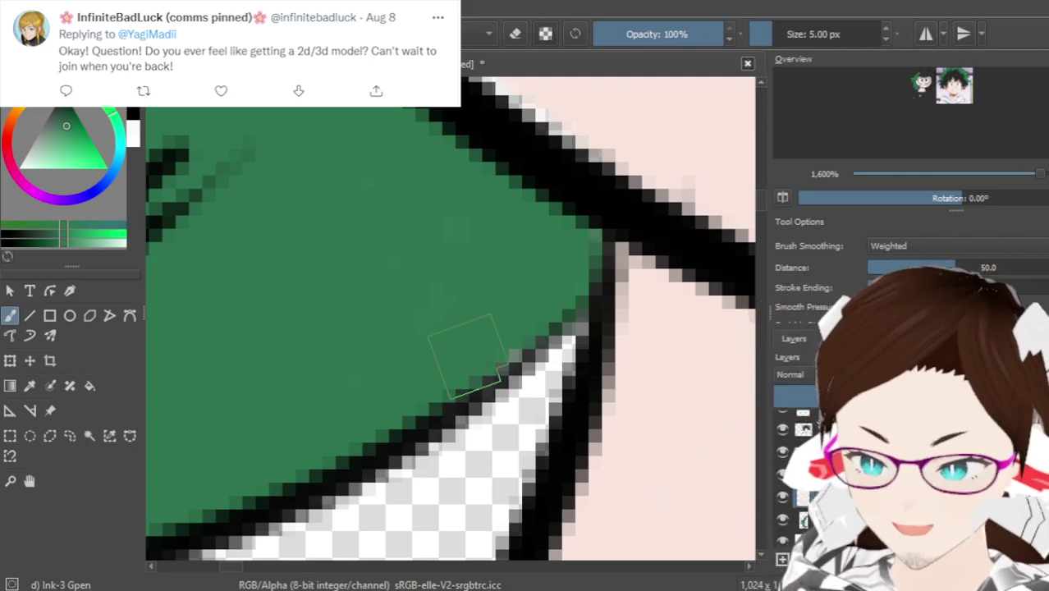
scroll(420, 316, down, 1)
scroll(420, 316, down, 5)
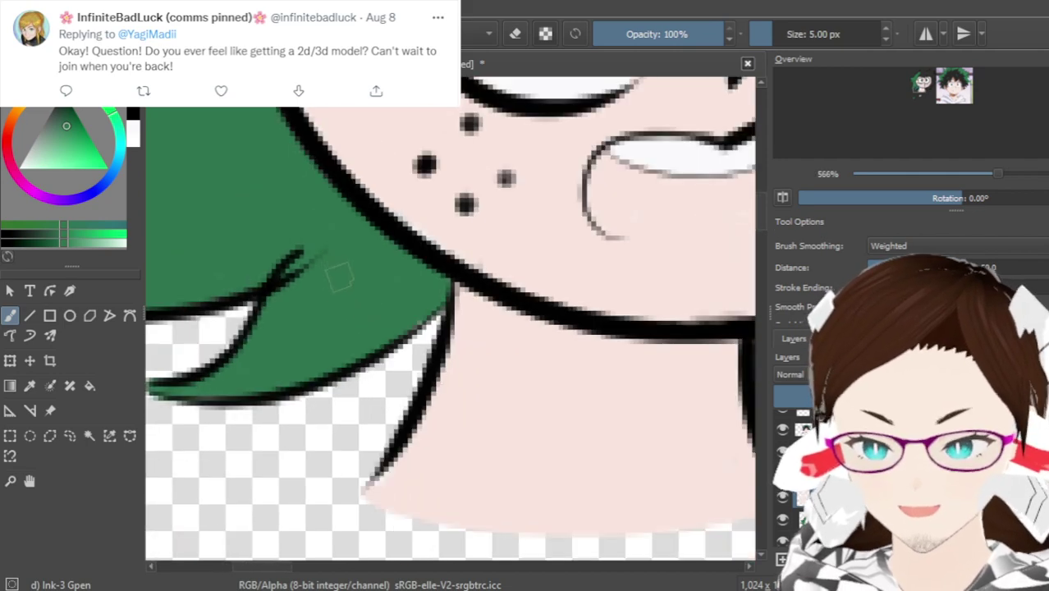
Paint the fringe base above the left eye green, down to the forehead outline and up into the adjoining hair
scroll(761, 236, up, 3)
scroll(463, 242, up, 3)
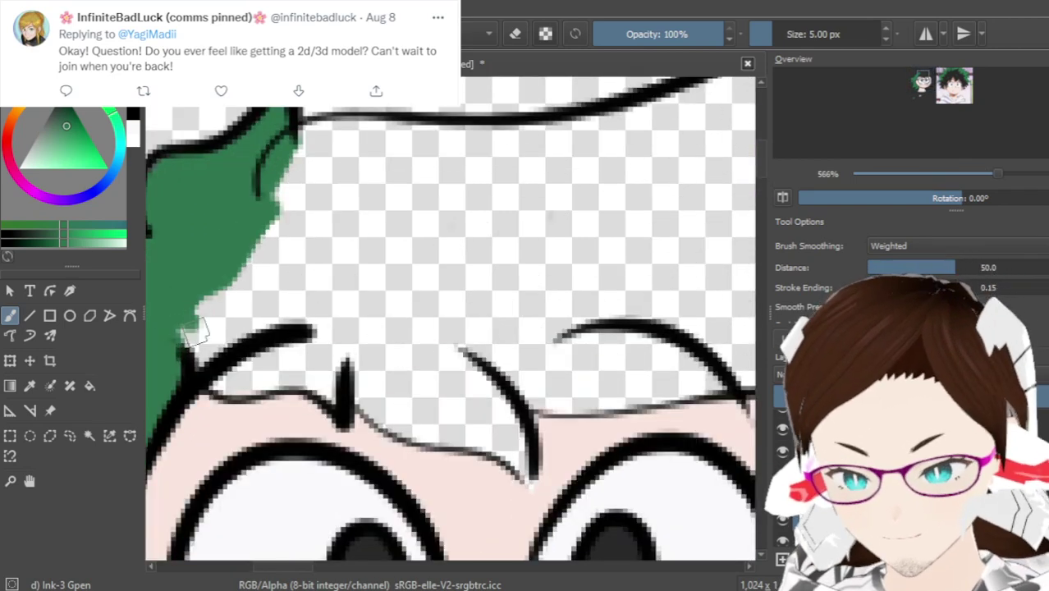
mouse_move(187, 357)
mouse_down()
mouse_move(274, 325)
mouse_move(266, 333)
mouse_move(281, 312)
mouse_move(302, 309)
mouse_move(278, 329)
mouse_move(369, 313)
mouse_up()
mouse_move(217, 379)
mouse_down()
mouse_move(297, 371)
mouse_move(248, 397)
mouse_move(283, 377)
mouse_move(342, 382)
mouse_move(309, 368)
mouse_move(340, 385)
mouse_move(296, 376)
mouse_move(342, 403)
mouse_move(315, 383)
mouse_move(334, 385)
mouse_move(350, 330)
mouse_move(330, 373)
mouse_move(314, 378)
mouse_move(347, 315)
mouse_move(277, 363)
mouse_move(260, 390)
mouse_move(271, 338)
mouse_move(202, 387)
mouse_up()
drag(220, 316, 255, 247)
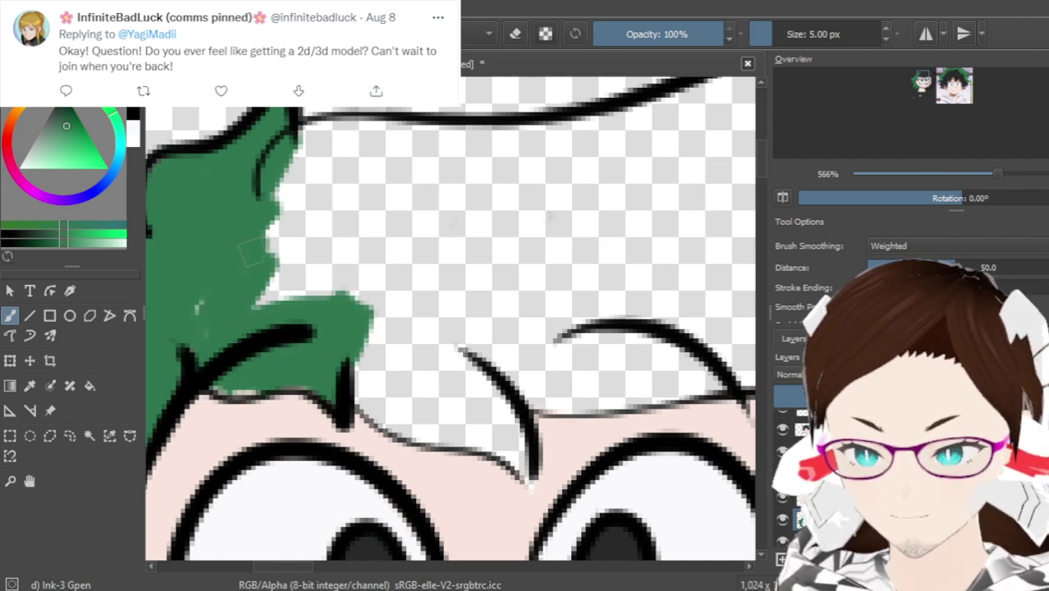
mouse_move(233, 300)
mouse_down()
mouse_move(277, 241)
mouse_move(283, 294)
mouse_move(318, 264)
mouse_move(339, 225)
mouse_move(346, 302)
mouse_move(399, 255)
mouse_up()
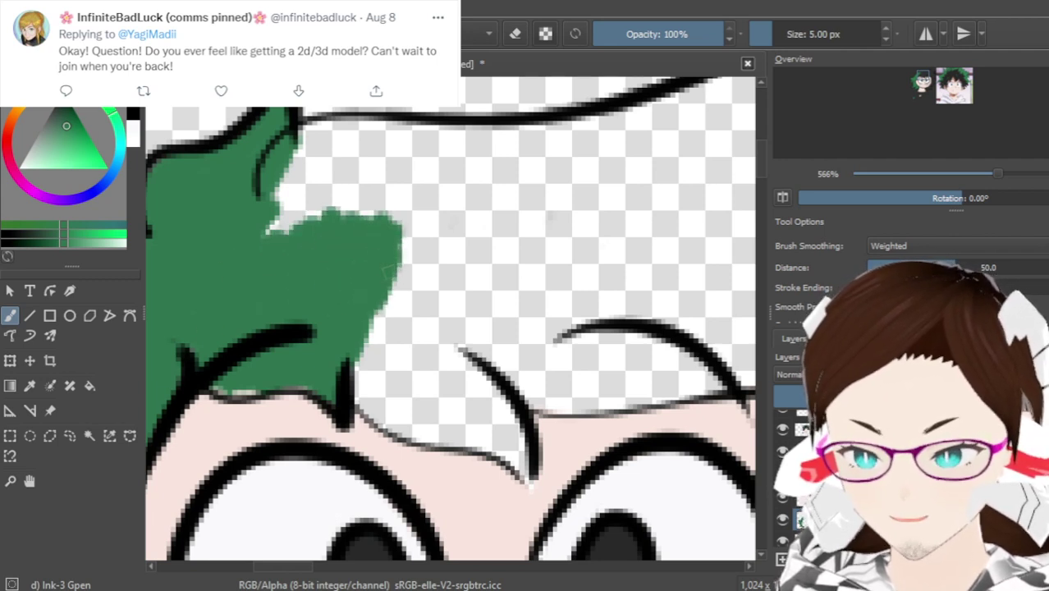
Paint green along the upper outline of the top hair sweep, run a diagonal edge back from its tip, and fill between them
mouse_move(287, 250)
mouse_down()
mouse_move(275, 234)
mouse_move(320, 148)
mouse_move(386, 125)
mouse_move(460, 131)
mouse_move(533, 119)
mouse_move(462, 138)
mouse_up()
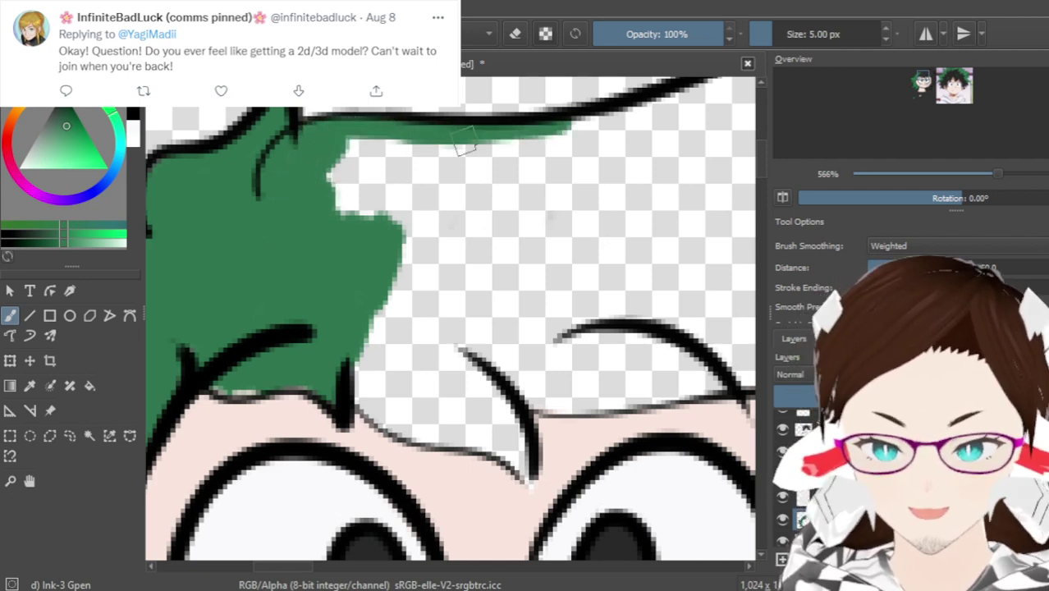
key(ctrl+z)
mouse_move(323, 146)
mouse_down()
mouse_move(608, 116)
mouse_move(586, 112)
mouse_move(657, 115)
mouse_move(569, 123)
mouse_move(667, 117)
mouse_up()
key(ctrl+z)
key(ctrl+z)
key(ctrl+shift+z)
key(ctrl+z)
drag(708, 82, 385, 275)
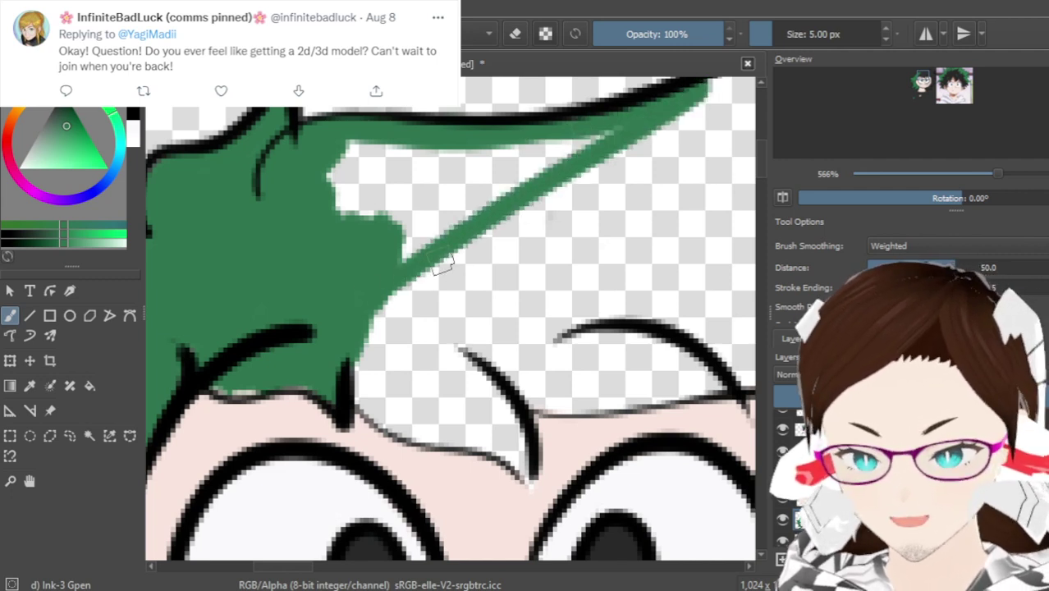
mouse_move(426, 238)
mouse_down()
mouse_move(404, 257)
mouse_move(503, 193)
mouse_move(331, 261)
mouse_move(517, 161)
mouse_move(330, 234)
mouse_move(435, 149)
mouse_move(378, 152)
mouse_move(341, 174)
mouse_up()
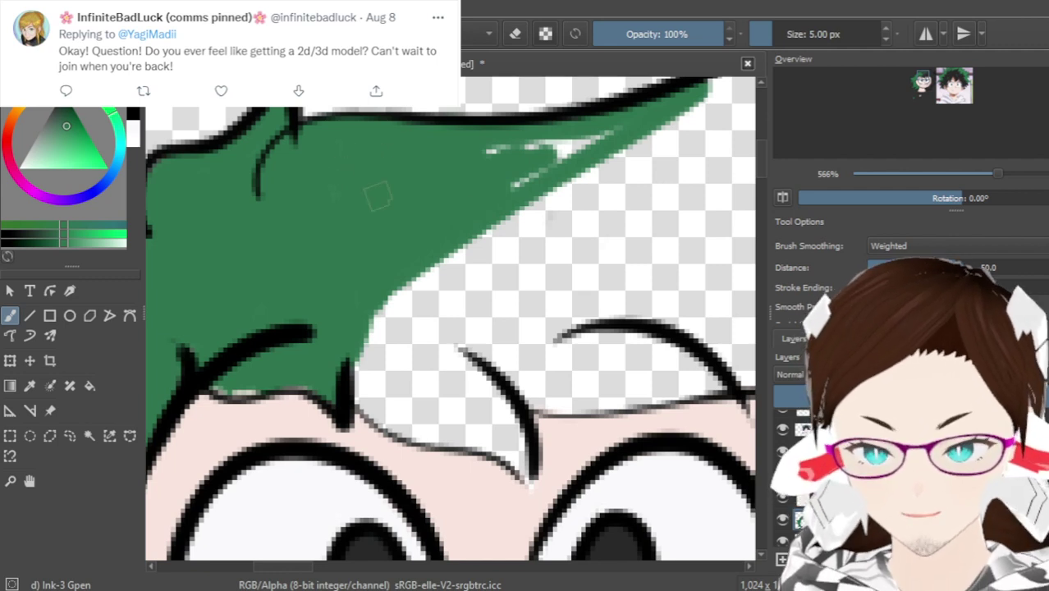
mouse_move(446, 168)
mouse_down()
mouse_move(602, 133)
mouse_move(461, 215)
mouse_move(556, 162)
mouse_up()
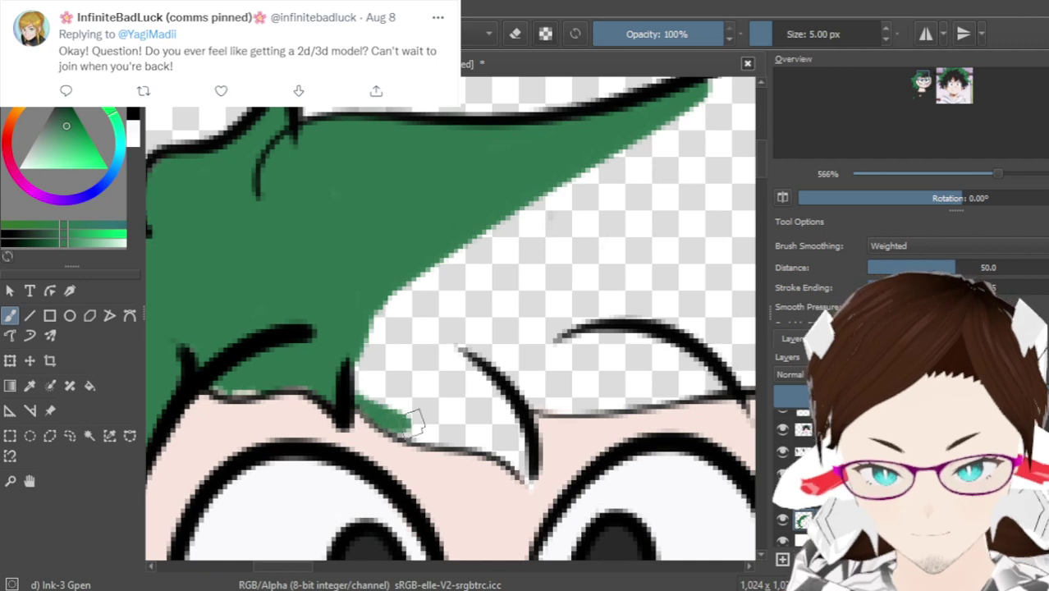
Fill the pointed fringe lock between the eyes with green, from its lower outline up to the hair above
mouse_move(356, 386)
mouse_down()
mouse_move(449, 441)
mouse_move(533, 448)
mouse_move(510, 429)
mouse_move(523, 463)
mouse_move(515, 469)
mouse_move(529, 471)
mouse_move(529, 472)
mouse_up()
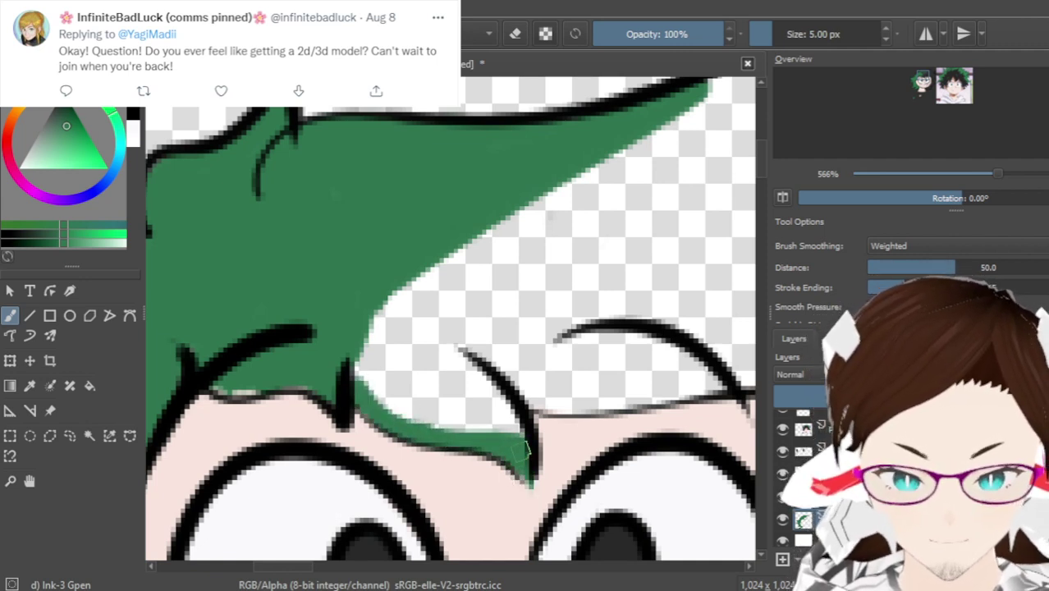
mouse_move(517, 431)
mouse_down()
mouse_move(456, 351)
mouse_move(420, 337)
mouse_up()
drag(485, 423, 397, 341)
mouse_move(450, 423)
mouse_down()
mouse_move(363, 375)
mouse_move(337, 313)
mouse_move(407, 396)
mouse_move(374, 373)
mouse_move(384, 352)
mouse_move(431, 408)
mouse_move(404, 401)
mouse_up()
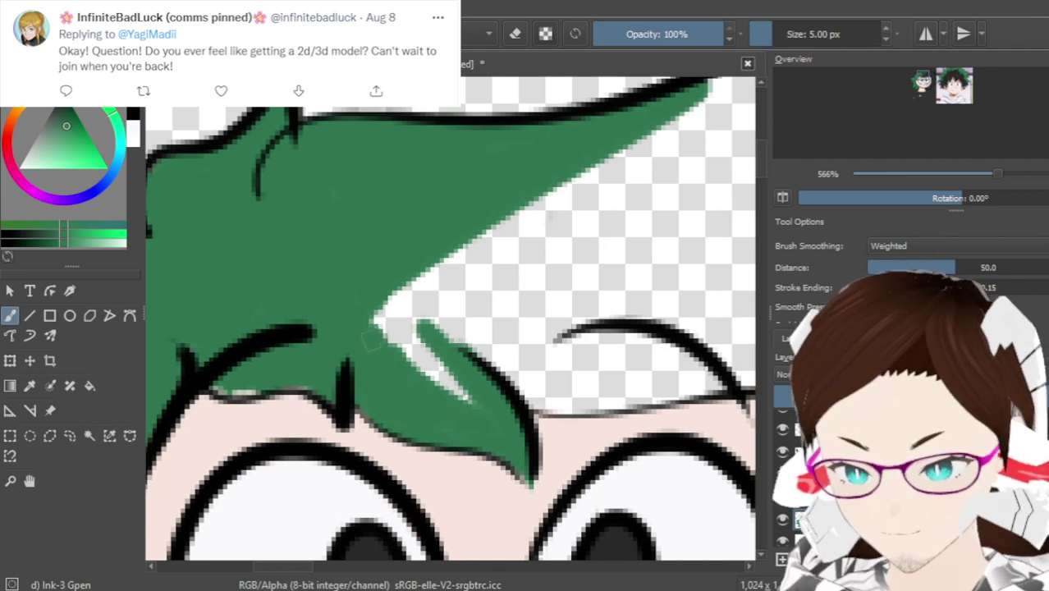
drag(377, 328, 469, 400)
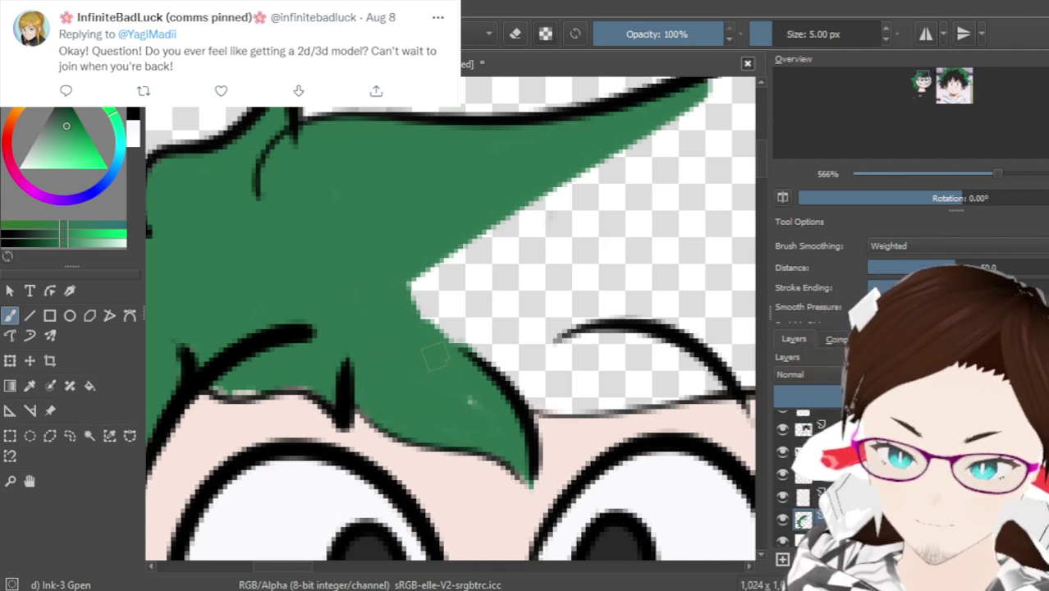
Widen the green hair sweep with a curved edge from its tip down to the central fringe lock, filling the gaps inside
drag(469, 349, 511, 215)
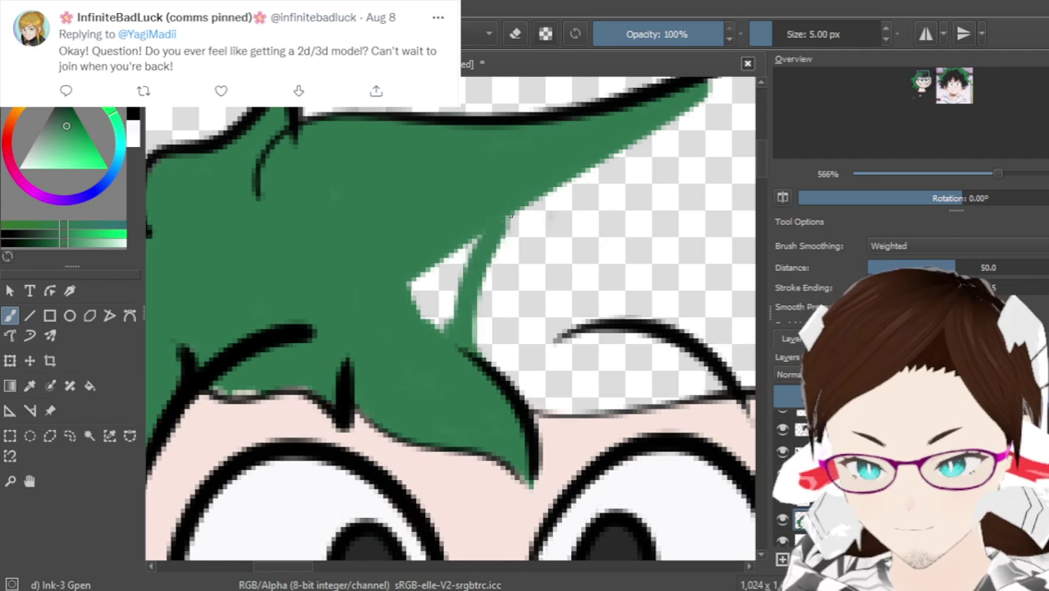
mouse_move(450, 312)
mouse_down()
mouse_move(473, 230)
mouse_move(422, 317)
mouse_move(410, 273)
mouse_up()
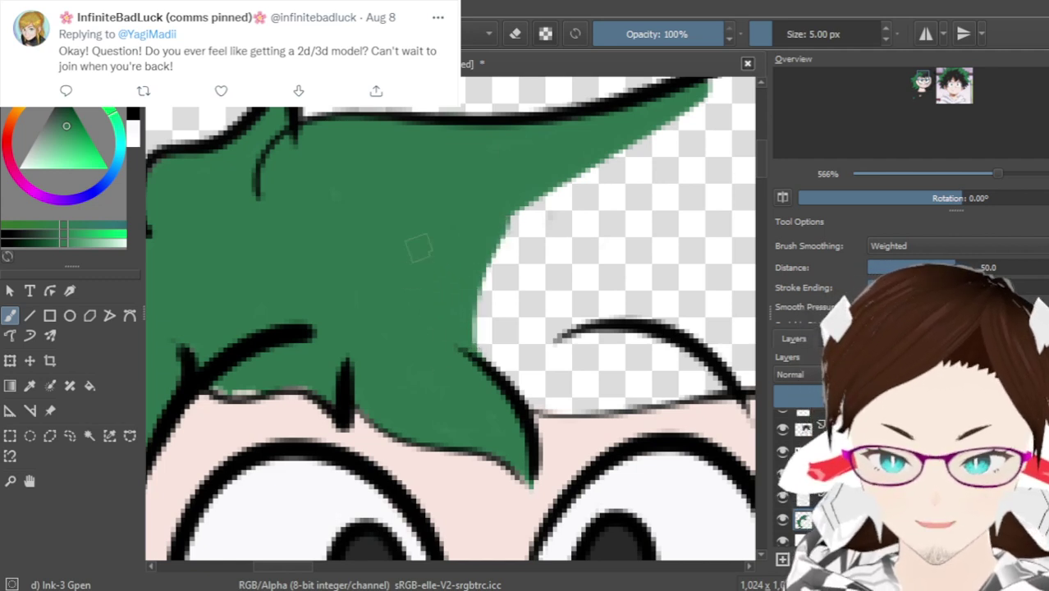
mouse_move(702, 94)
mouse_down()
mouse_move(477, 362)
mouse_move(489, 299)
mouse_move(509, 262)
mouse_move(484, 275)
mouse_move(546, 201)
mouse_move(675, 127)
mouse_move(564, 220)
mouse_up()
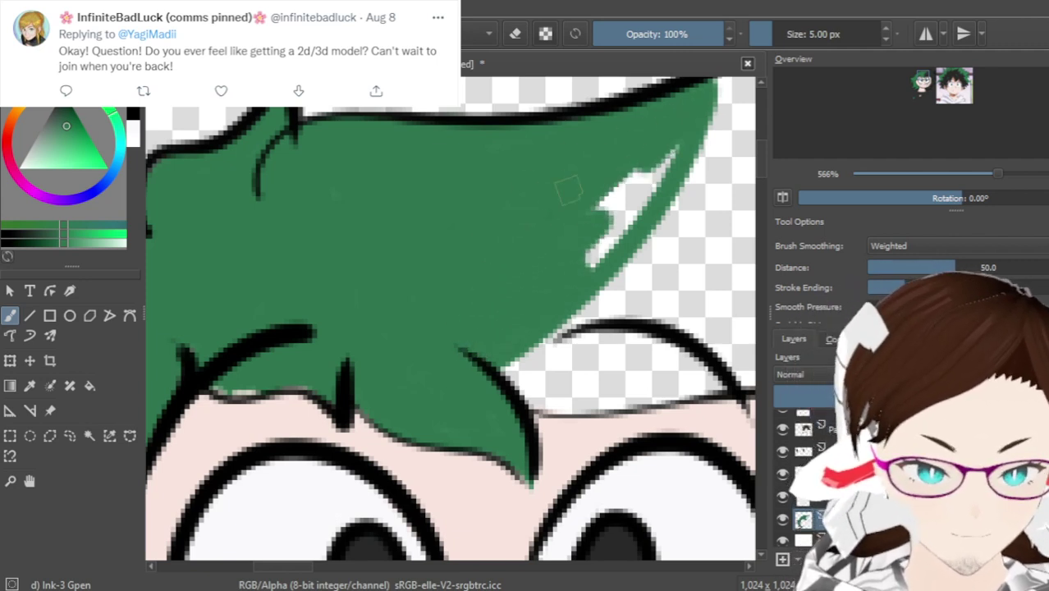
mouse_move(632, 158)
mouse_down()
mouse_move(675, 154)
mouse_move(567, 287)
mouse_up()
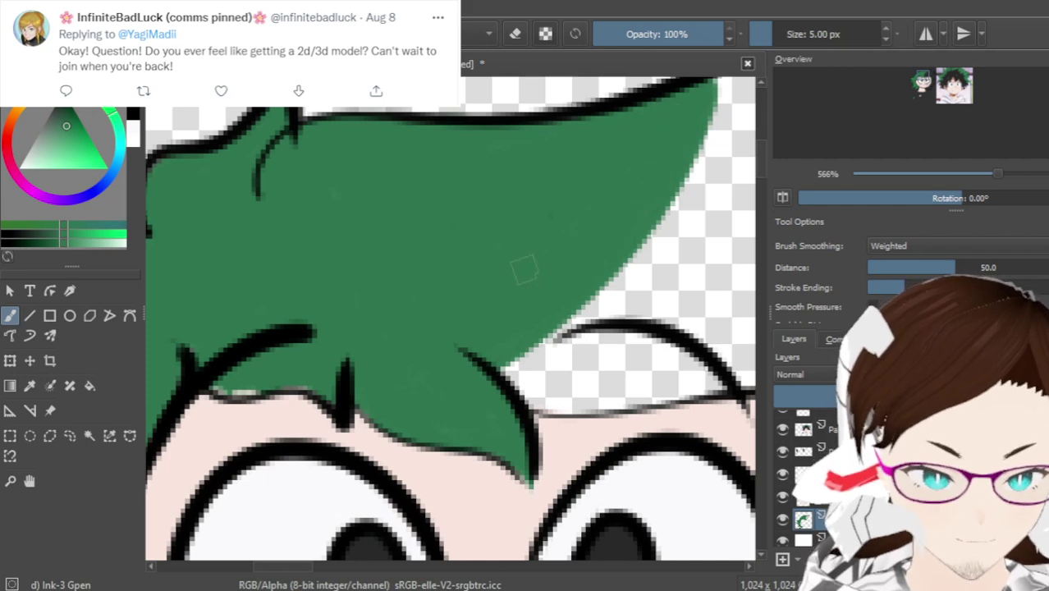
drag(320, 572, 348, 572)
drag(319, 398, 484, 376)
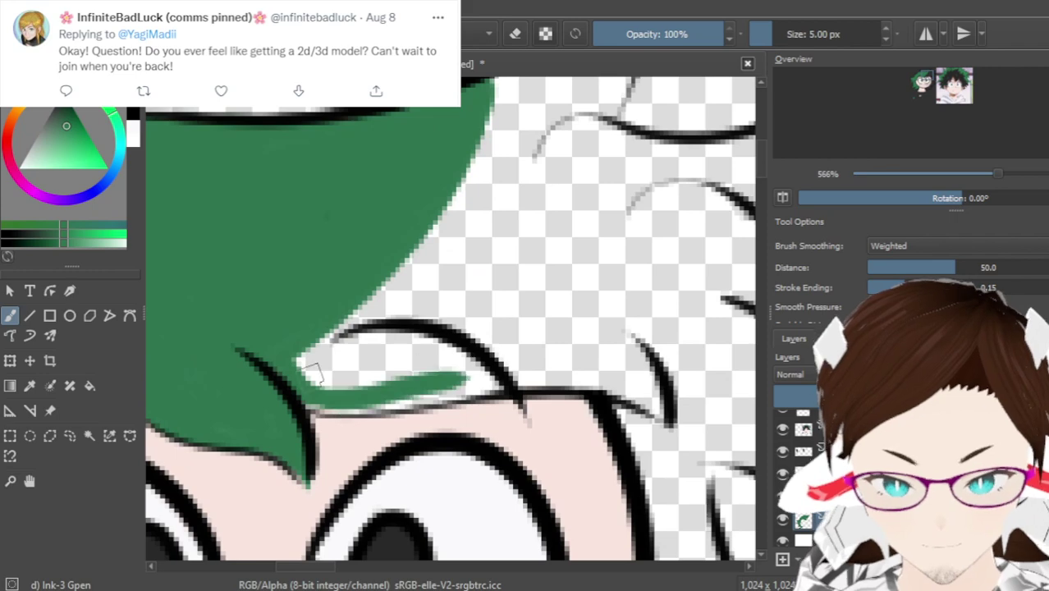
key(ctrl+z)
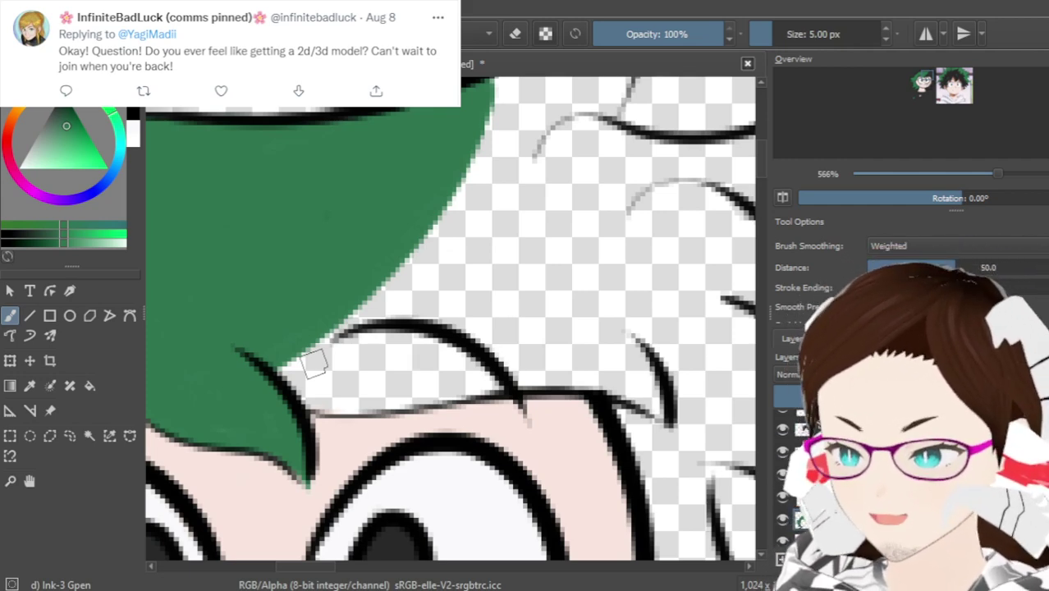
Erase the stray skin colour showing above the fringe outline over the left eye
scroll(315, 364, down, 8)
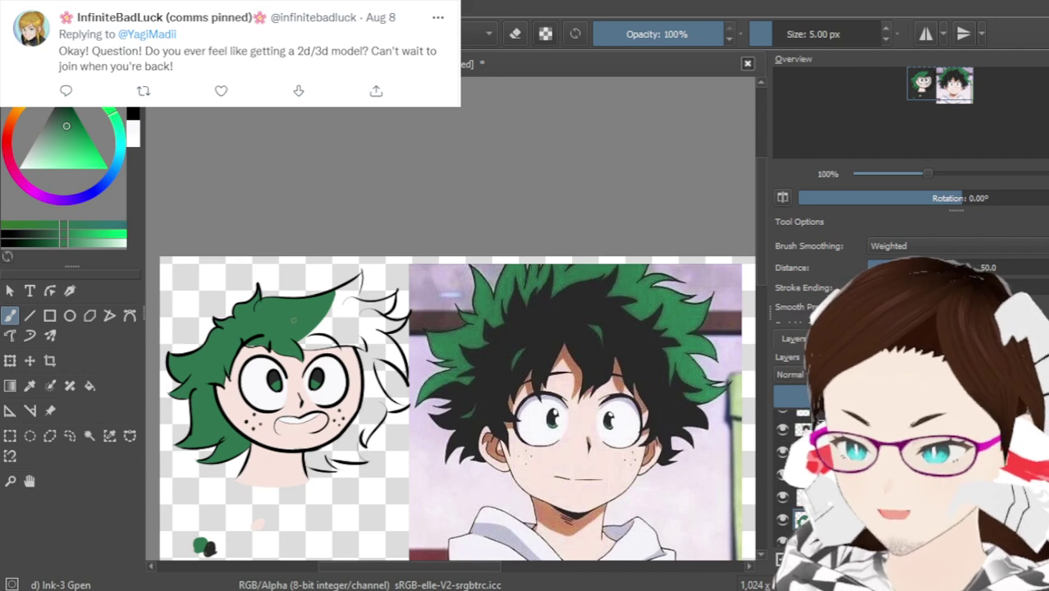
scroll(293, 320, up, 1)
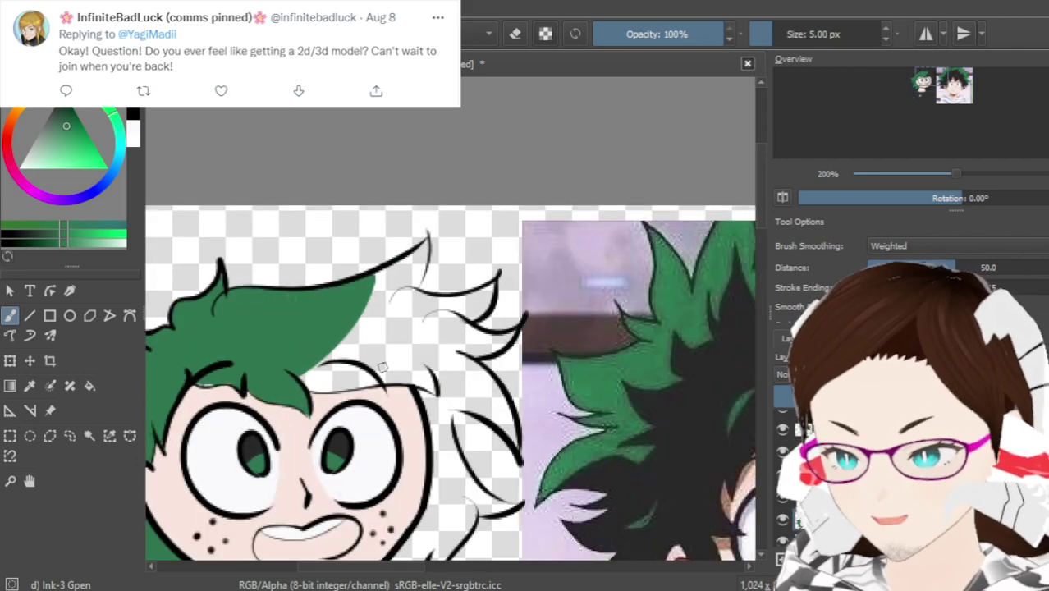
scroll(205, 385, up, 2)
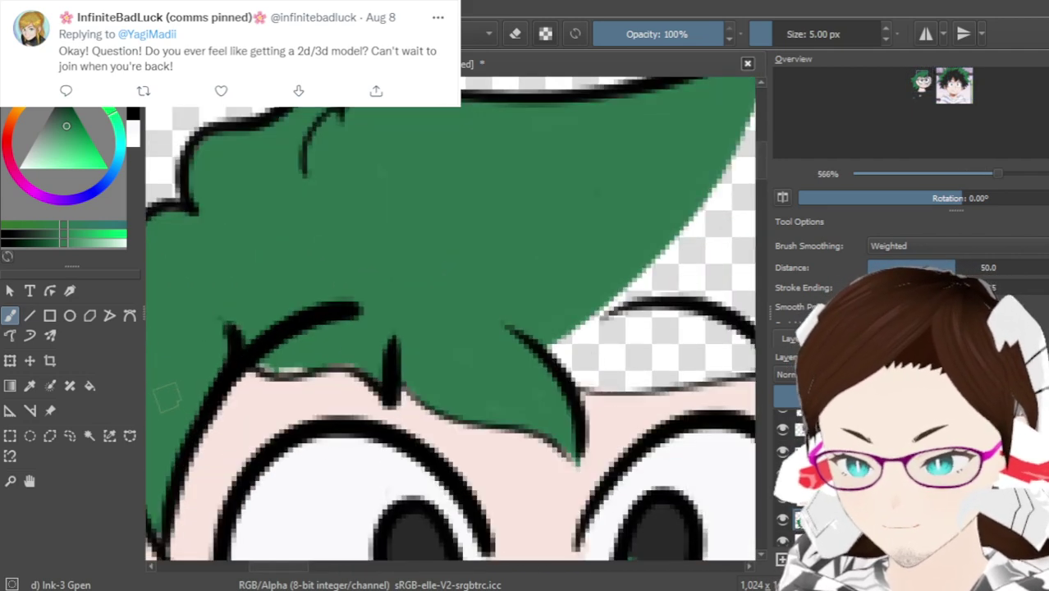
scroll(277, 339, up, 3)
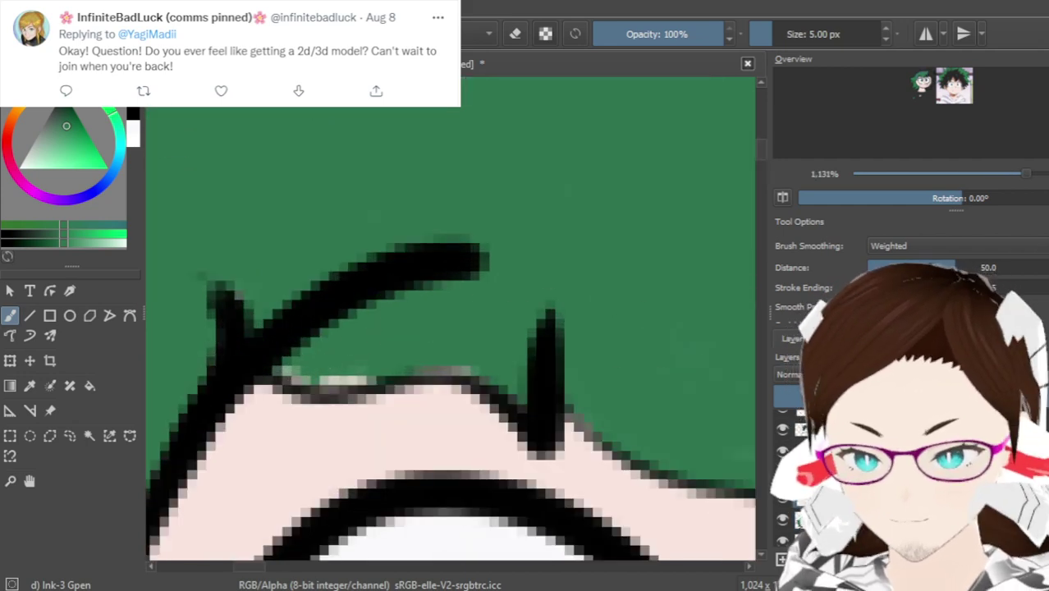
key(e)
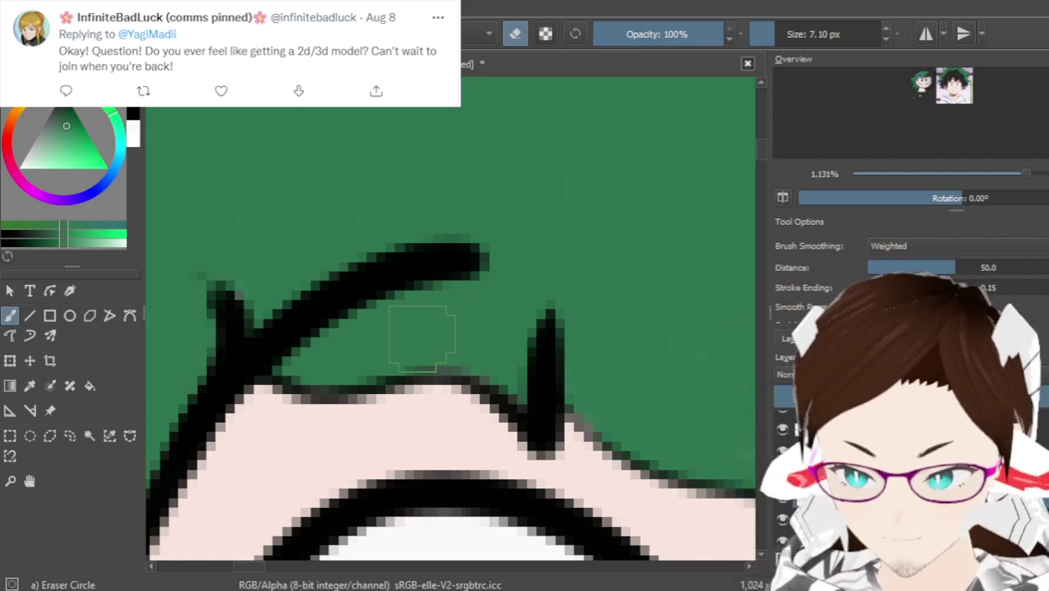
key(/)
scroll(596, 351, down, 5)
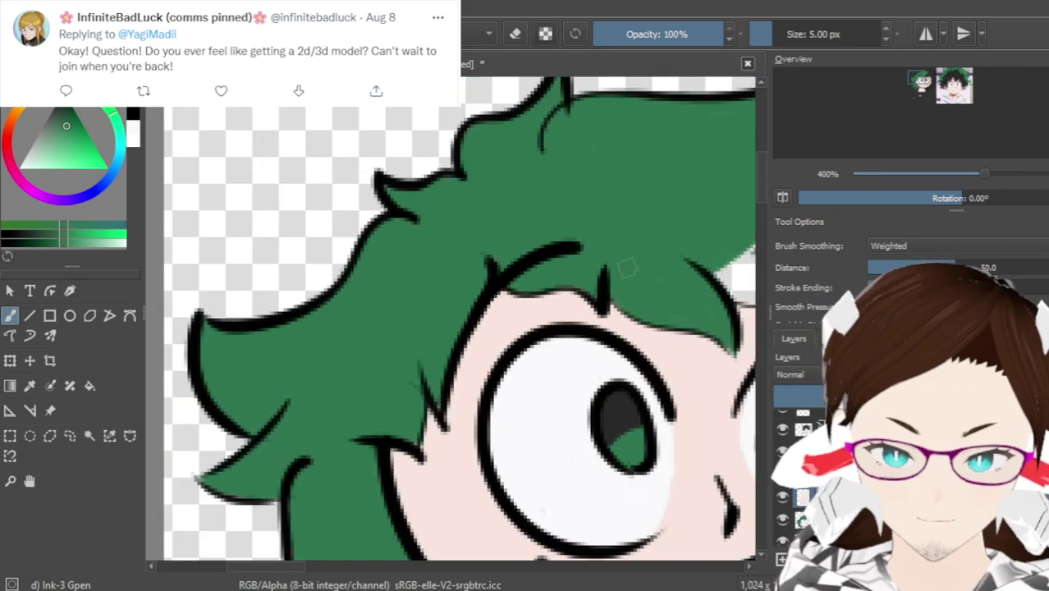
Fill the curved fringe lock above the right eye with green, between the forehead outline and its upper arc
drag(295, 574, 347, 585)
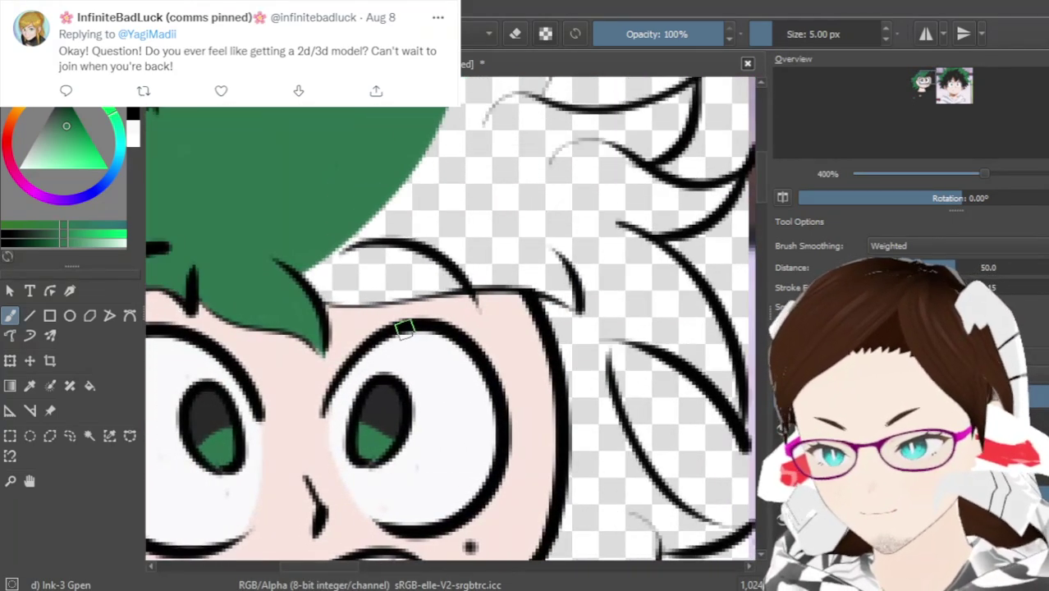
scroll(404, 328, up, 3)
drag(288, 275, 346, 233)
key(ctrl+z)
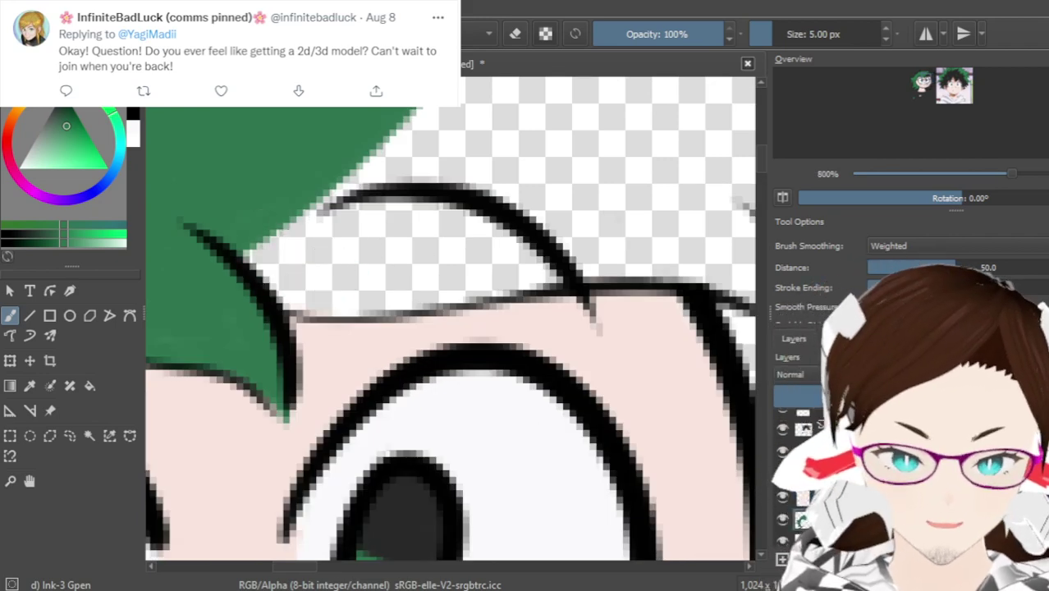
mouse_move(237, 251)
mouse_down()
mouse_move(283, 284)
mouse_move(440, 273)
mouse_up()
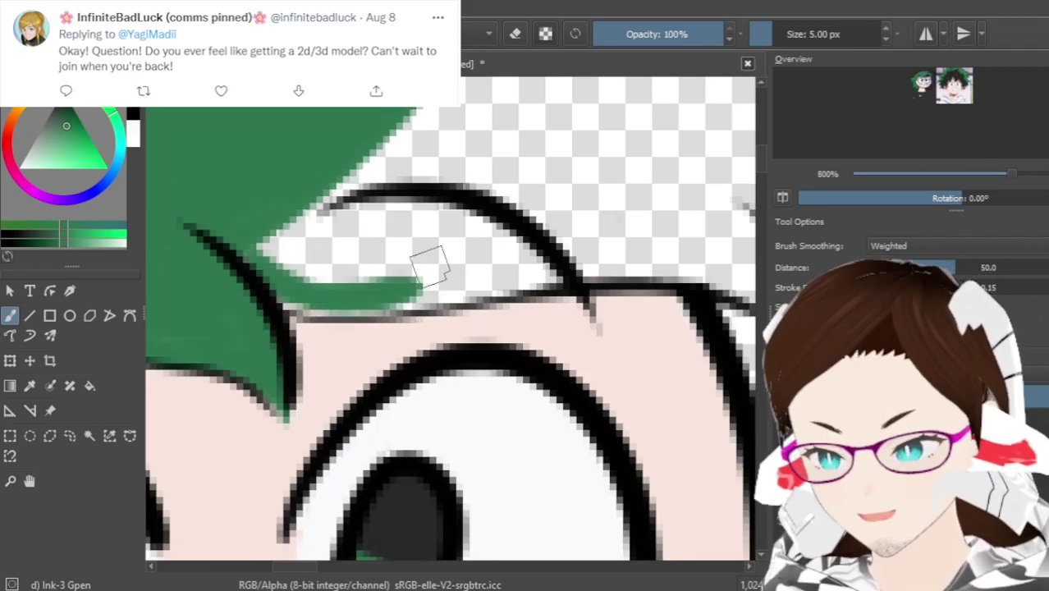
mouse_move(279, 295)
mouse_down()
mouse_move(414, 293)
mouse_move(429, 250)
mouse_up()
mouse_move(329, 284)
mouse_down()
mouse_move(489, 291)
mouse_move(557, 279)
mouse_up()
mouse_move(418, 275)
mouse_down()
mouse_move(499, 279)
mouse_move(542, 263)
mouse_move(517, 271)
mouse_move(585, 271)
mouse_move(365, 212)
mouse_move(538, 252)
mouse_move(389, 207)
mouse_move(273, 211)
mouse_move(388, 220)
mouse_move(253, 262)
mouse_move(295, 248)
mouse_move(322, 215)
mouse_move(338, 215)
mouse_move(286, 281)
mouse_move(353, 255)
mouse_move(365, 226)
mouse_move(345, 240)
mouse_move(344, 289)
mouse_move(361, 289)
mouse_move(413, 221)
mouse_move(398, 249)
mouse_move(422, 257)
mouse_move(465, 215)
mouse_move(458, 256)
mouse_move(515, 238)
mouse_move(481, 255)
mouse_up()
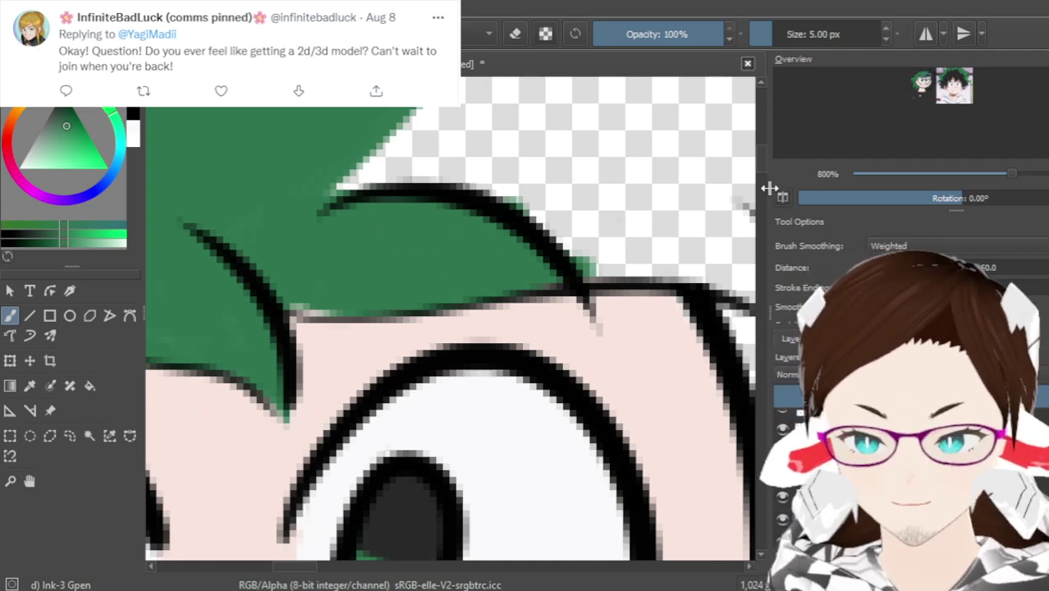
Fill the large hair spike at the upper right of the head with green, from its pointed tip down to the existing green sweep
scroll(757, 144, down, 2)
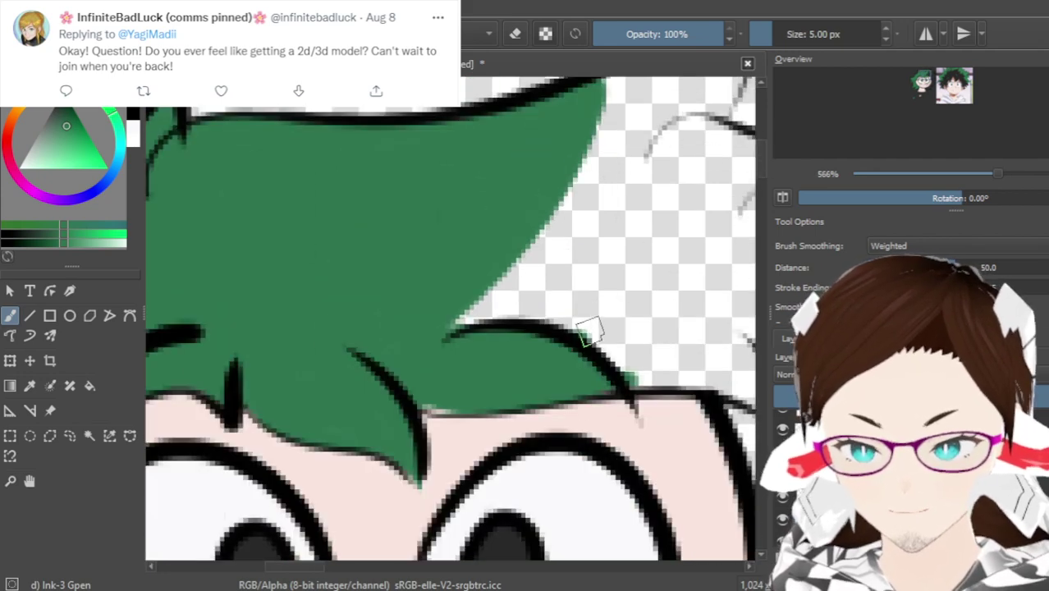
scroll(595, 316, down, 1)
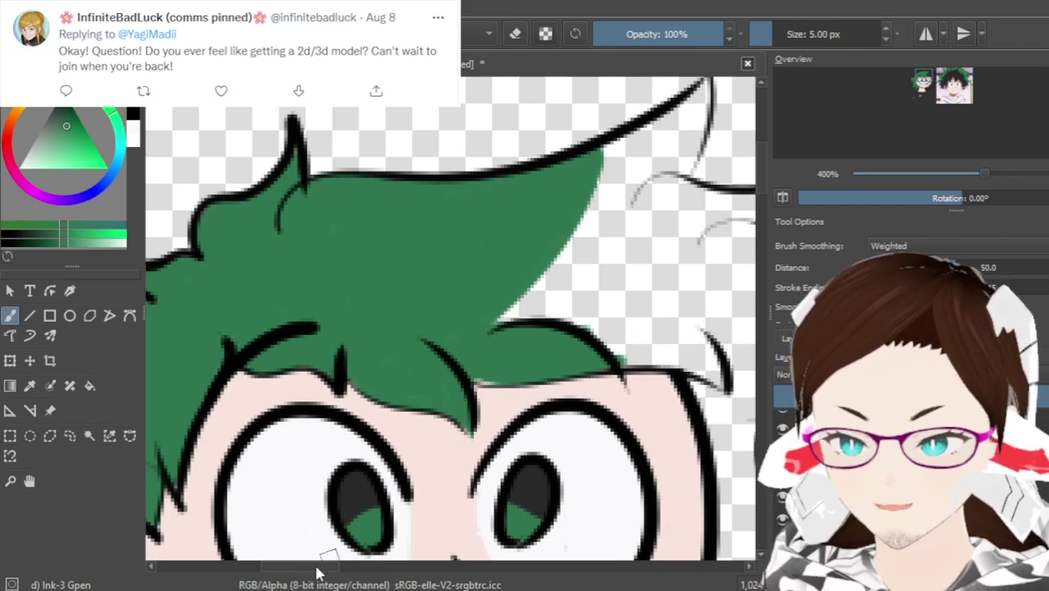
drag(301, 577, 330, 575)
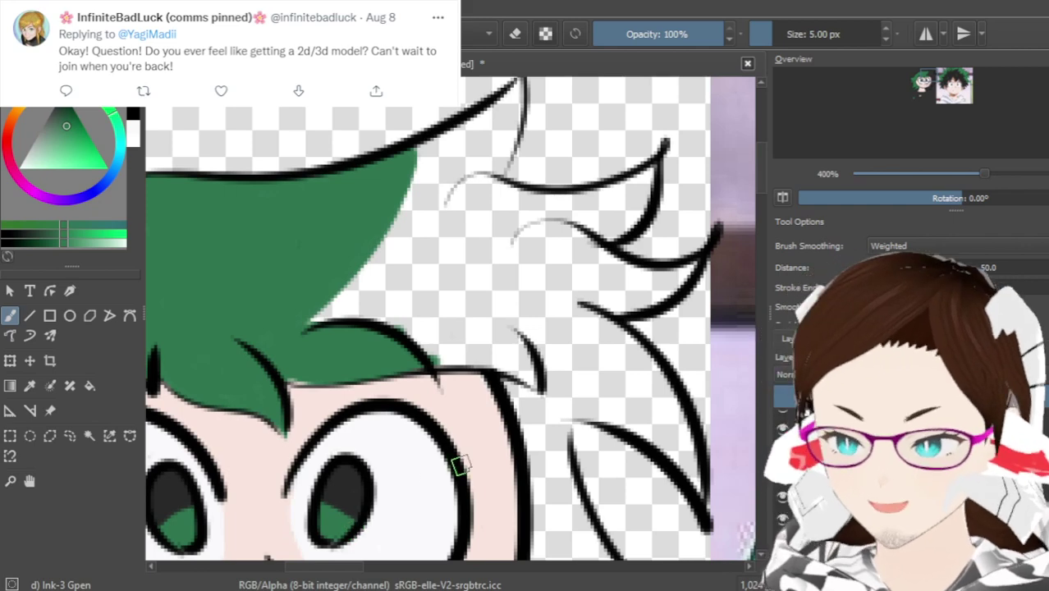
drag(761, 158, 762, 149)
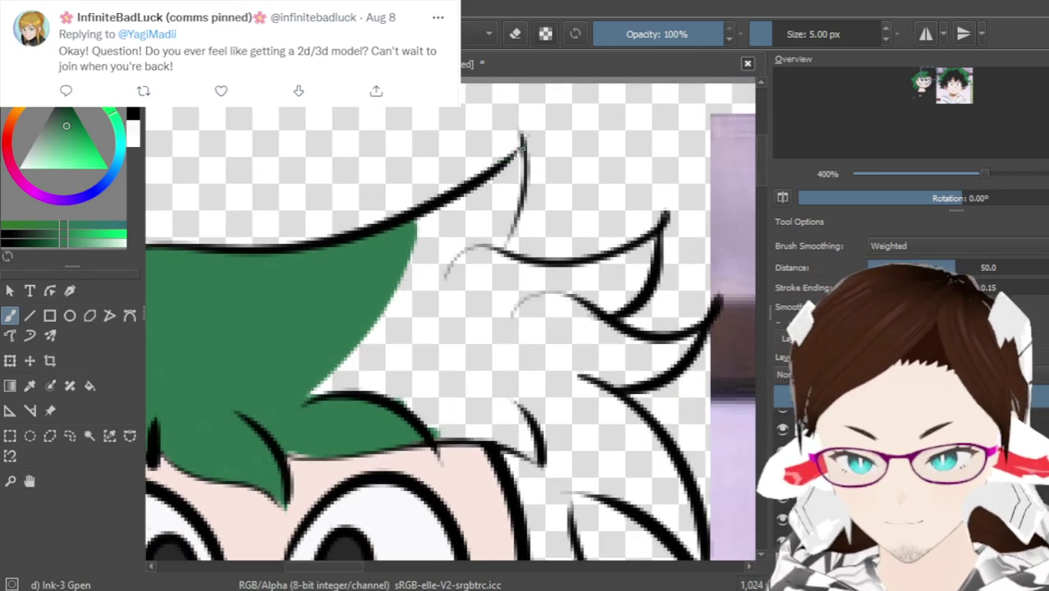
mouse_move(521, 149)
mouse_down()
mouse_move(482, 252)
mouse_move(346, 371)
mouse_up()
scroll(491, 210, up, 1)
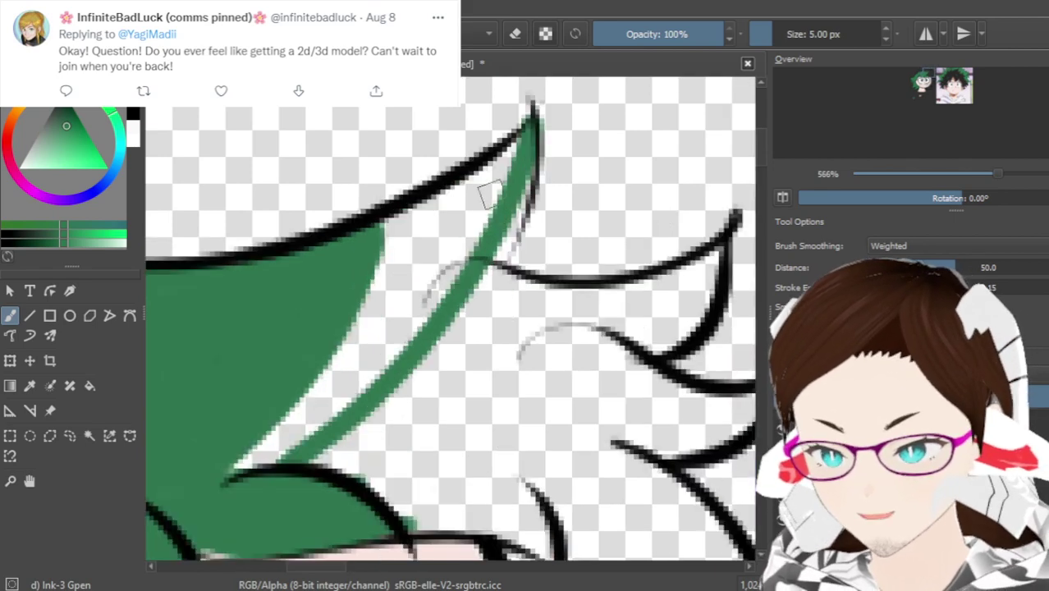
scroll(445, 185, up, 1)
mouse_move(329, 253)
mouse_down()
mouse_move(493, 160)
mouse_move(522, 160)
mouse_move(558, 114)
mouse_move(415, 333)
mouse_move(497, 209)
mouse_move(395, 402)
mouse_move(468, 266)
mouse_move(513, 213)
mouse_up()
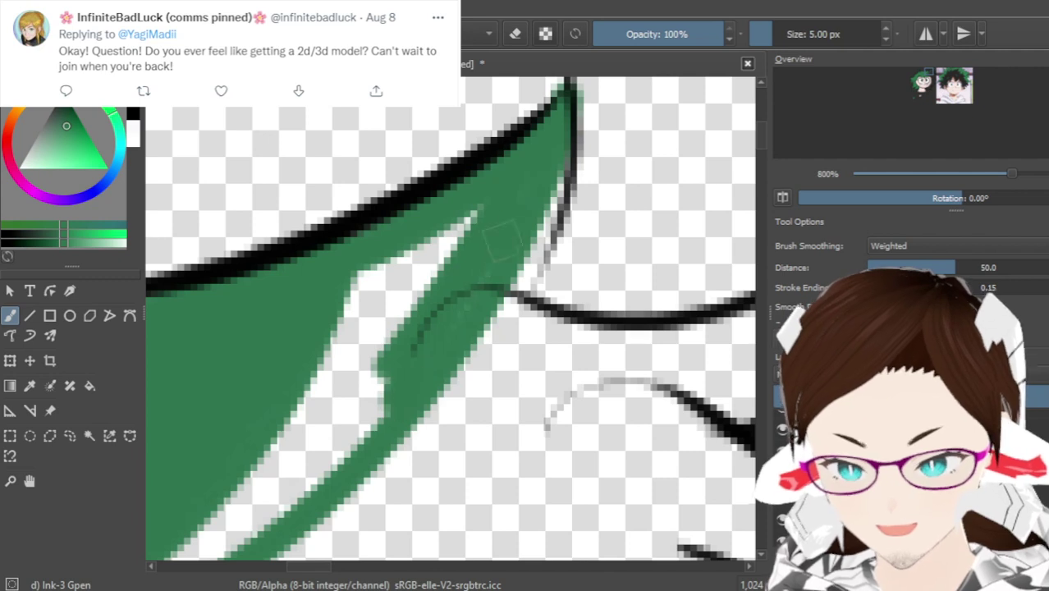
mouse_move(443, 308)
mouse_down()
mouse_move(359, 400)
mouse_move(376, 324)
mouse_move(360, 320)
mouse_move(395, 257)
mouse_move(357, 267)
mouse_up()
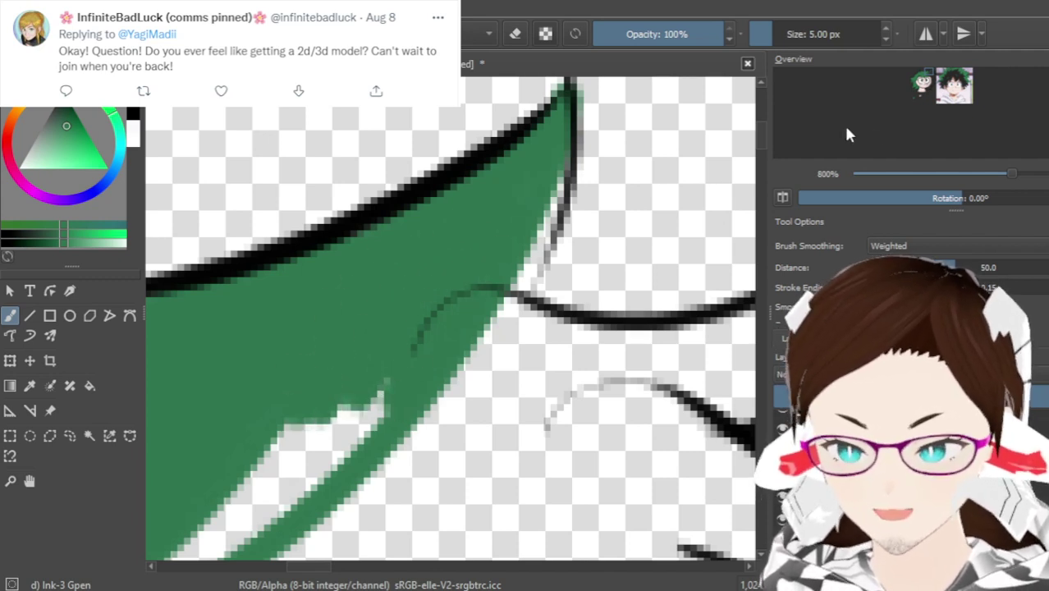
mouse_move(566, 143)
mouse_down()
mouse_move(513, 292)
mouse_move(567, 189)
mouse_up()
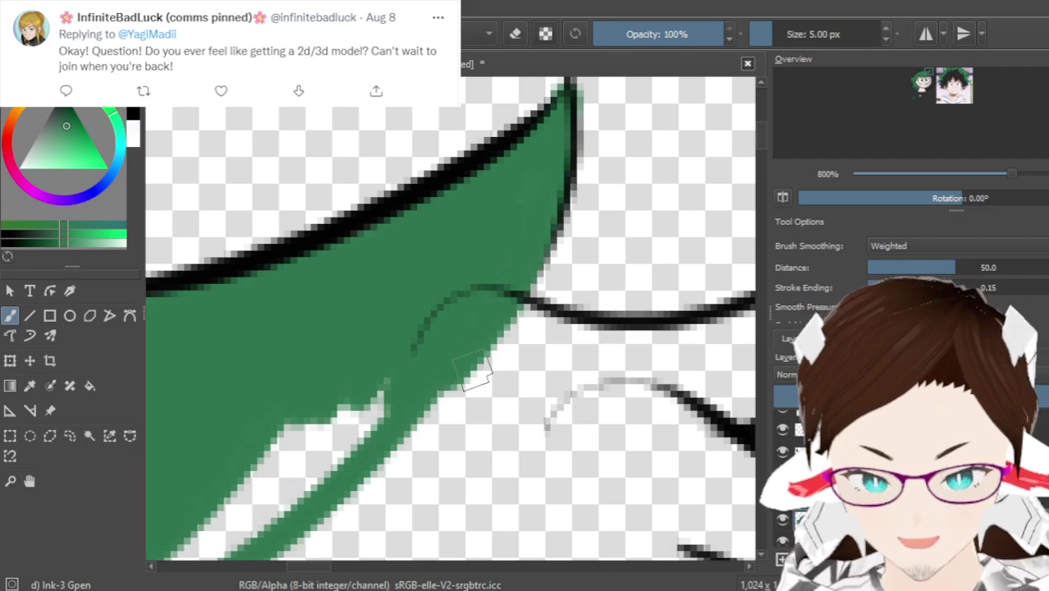
Extend the green hair below the large spike down to the forehead outline with a rounded outer edge, filling the gaps inside
drag(513, 291, 370, 509)
scroll(758, 142, down, 5)
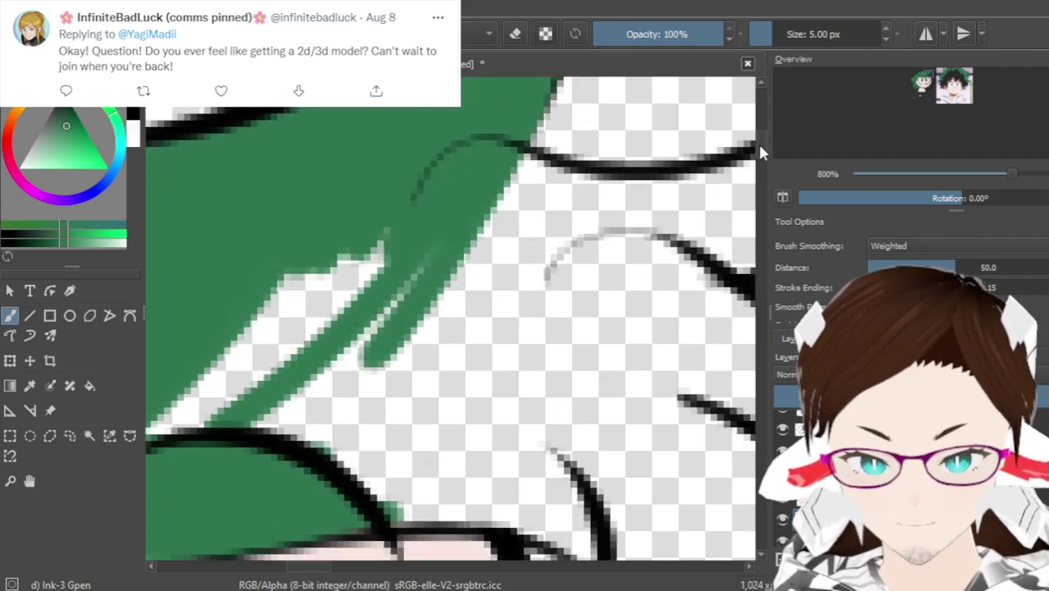
mouse_move(319, 392)
mouse_down()
mouse_move(385, 297)
mouse_move(287, 399)
mouse_move(372, 316)
mouse_move(255, 413)
mouse_move(413, 258)
mouse_move(254, 380)
mouse_move(332, 261)
mouse_move(257, 361)
mouse_move(266, 300)
mouse_move(296, 240)
mouse_move(236, 336)
mouse_move(307, 573)
mouse_move(284, 407)
mouse_move(304, 372)
mouse_move(292, 347)
mouse_move(301, 322)
mouse_move(324, 321)
mouse_move(334, 379)
mouse_move(358, 365)
mouse_up()
scroll(308, 575, left, 3)
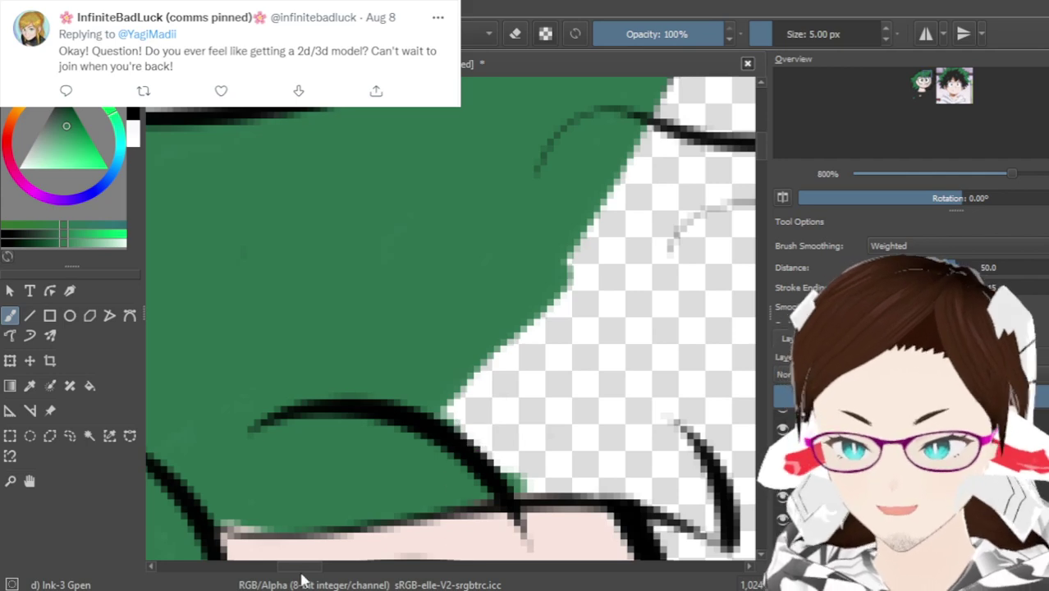
scroll(305, 574, right, 3)
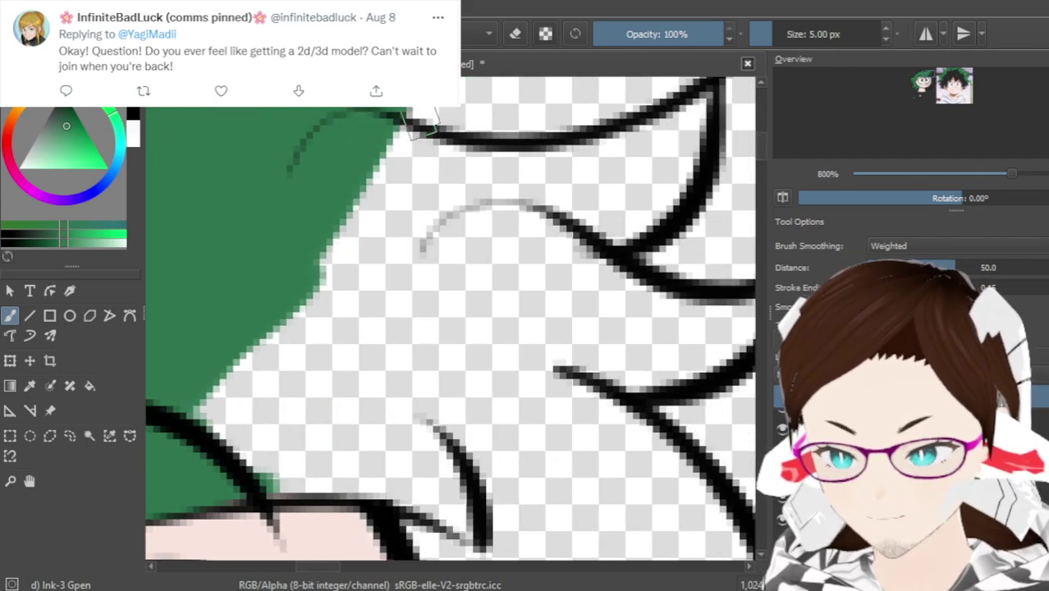
mouse_move(270, 480)
mouse_down()
mouse_move(458, 300)
mouse_move(470, 182)
mouse_move(401, 156)
mouse_move(394, 142)
mouse_move(417, 141)
mouse_move(464, 174)
mouse_move(452, 156)
mouse_move(478, 189)
mouse_move(476, 204)
mouse_move(402, 160)
mouse_move(403, 135)
mouse_move(337, 263)
mouse_move(207, 416)
mouse_move(218, 371)
mouse_move(247, 364)
mouse_move(259, 386)
mouse_move(249, 461)
mouse_move(273, 431)
mouse_move(234, 427)
mouse_move(222, 437)
mouse_move(260, 453)
mouse_move(293, 443)
mouse_move(303, 415)
mouse_move(316, 433)
mouse_move(365, 359)
mouse_move(396, 332)
mouse_move(356, 384)
mouse_move(412, 316)
mouse_move(405, 337)
mouse_move(421, 333)
mouse_move(448, 264)
mouse_up()
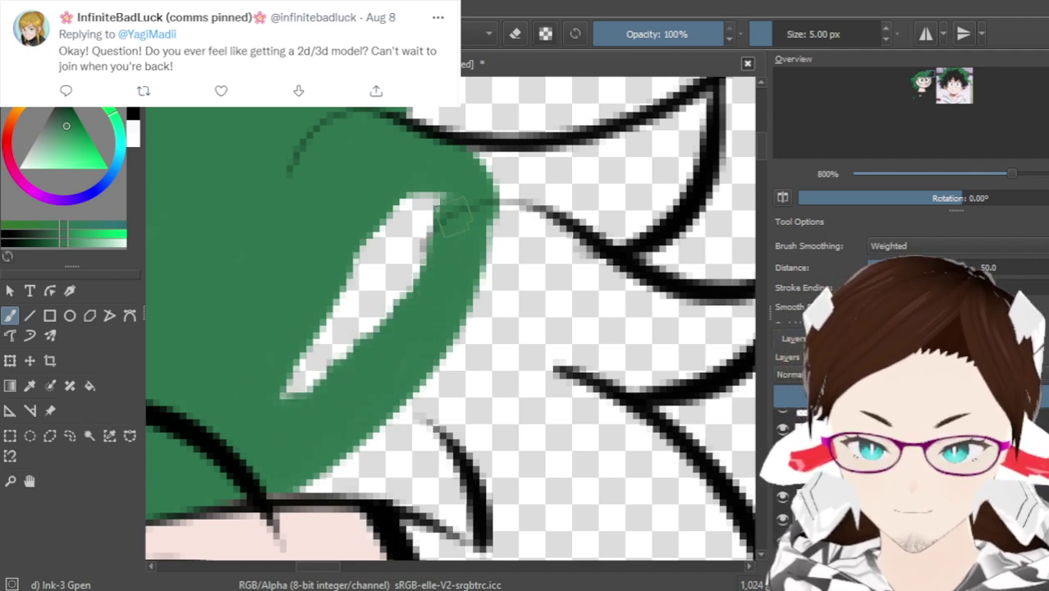
mouse_move(435, 308)
mouse_down()
mouse_move(421, 239)
mouse_move(426, 189)
mouse_move(439, 213)
mouse_move(417, 203)
mouse_move(382, 259)
mouse_move(383, 226)
mouse_move(318, 394)
mouse_move(292, 382)
mouse_up()
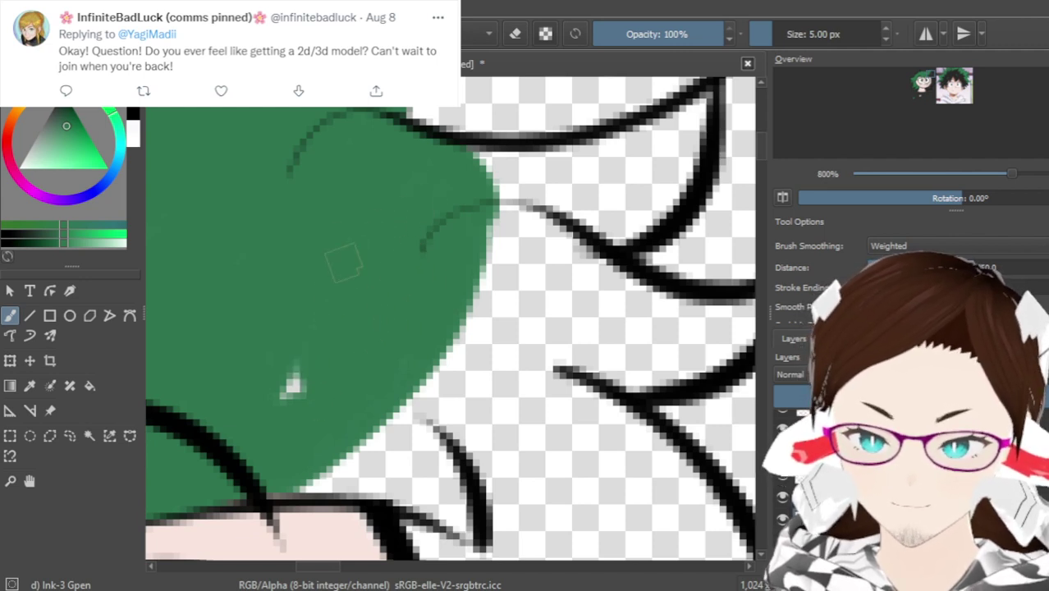
mouse_move(332, 345)
mouse_down()
mouse_move(316, 364)
mouse_move(310, 312)
mouse_up()
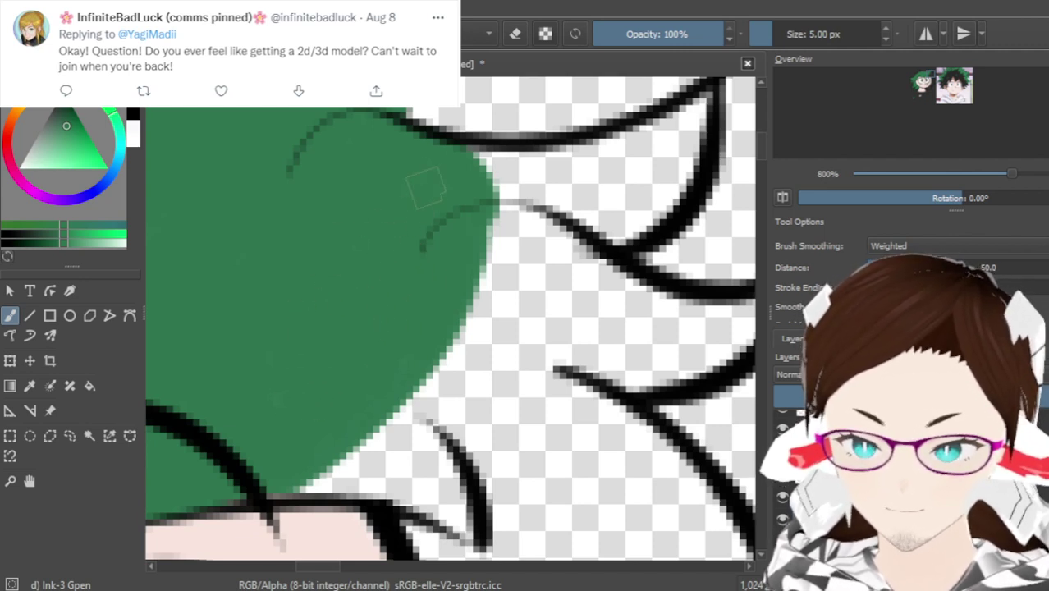
Fill the pointed side lock just below the large spike with green, between its upper outline and its curved outer edge
mouse_move(443, 147)
mouse_down()
mouse_move(466, 160)
mouse_move(579, 144)
mouse_up()
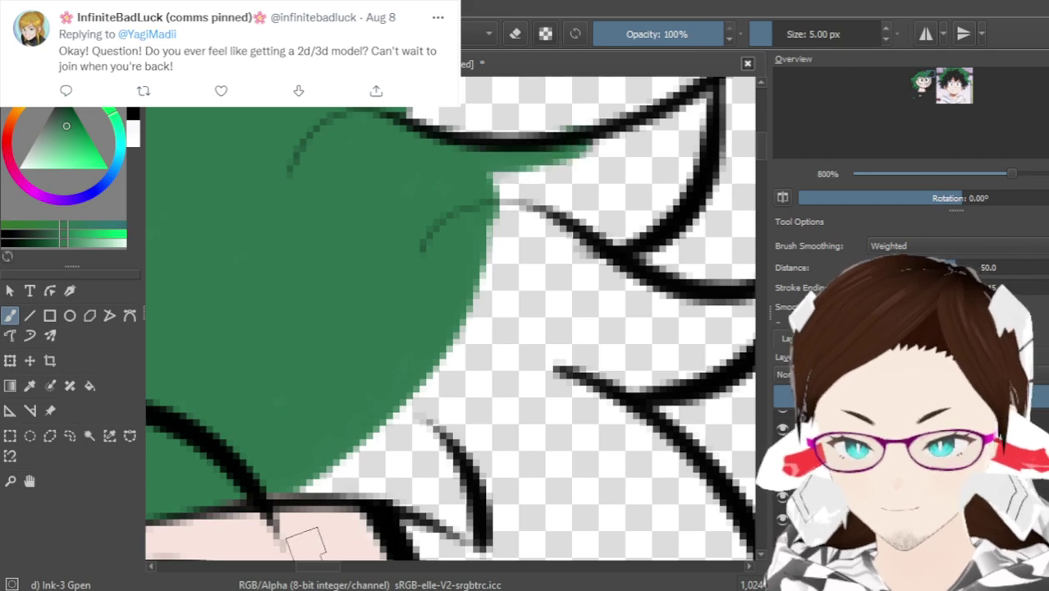
scroll(308, 570, right, 2)
mouse_move(316, 179)
mouse_down()
mouse_move(477, 122)
mouse_move(419, 136)
mouse_up()
key(ctrl+z)
mouse_move(319, 179)
mouse_down()
mouse_move(388, 173)
mouse_move(483, 124)
mouse_move(483, 97)
mouse_move(487, 107)
mouse_move(517, 105)
mouse_move(493, 205)
mouse_up()
mouse_move(513, 143)
mouse_down()
mouse_move(489, 185)
mouse_move(386, 251)
mouse_move(476, 185)
mouse_move(386, 251)
mouse_move(386, 197)
mouse_move(394, 220)
mouse_move(304, 240)
mouse_move(335, 256)
mouse_move(361, 234)
mouse_move(296, 246)
mouse_move(327, 209)
mouse_move(304, 236)
mouse_up()
mouse_move(328, 225)
mouse_down()
mouse_move(359, 187)
mouse_move(372, 185)
mouse_move(371, 207)
mouse_move(382, 213)
mouse_move(399, 183)
mouse_move(396, 201)
mouse_move(425, 220)
mouse_move(484, 148)
mouse_up()
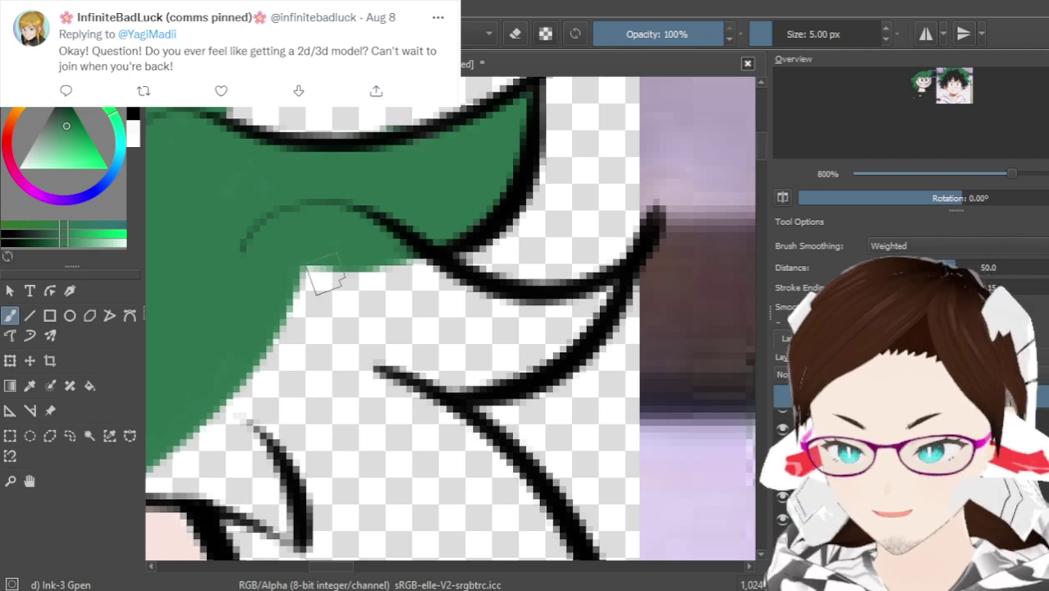
Fill the second, lower pointed side lock with green out to its tip and down to its curved lower outline
mouse_move(263, 310)
mouse_down()
mouse_move(382, 267)
mouse_move(453, 273)
mouse_up()
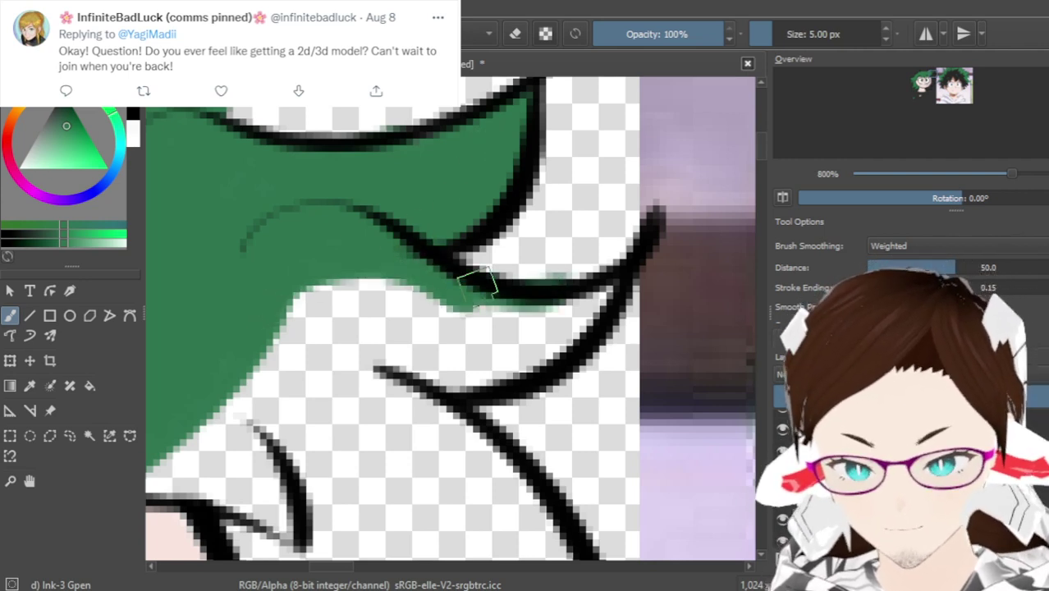
mouse_move(392, 289)
mouse_down()
mouse_move(464, 307)
mouse_move(529, 296)
mouse_move(521, 311)
mouse_move(517, 300)
mouse_move(484, 314)
mouse_move(565, 312)
mouse_move(599, 284)
mouse_up()
key(ctrl+z)
drag(509, 312, 611, 284)
mouse_move(595, 328)
mouse_down()
mouse_move(431, 359)
mouse_move(493, 319)
mouse_move(522, 337)
mouse_move(434, 376)
mouse_move(411, 366)
mouse_up()
mouse_move(495, 367)
mouse_down()
mouse_move(241, 344)
mouse_move(311, 359)
mouse_move(273, 367)
mouse_move(248, 354)
mouse_move(350, 371)
mouse_move(287, 342)
mouse_move(287, 324)
mouse_move(281, 338)
mouse_move(299, 346)
mouse_move(330, 303)
mouse_move(343, 314)
mouse_move(347, 275)
mouse_move(363, 359)
mouse_move(355, 378)
mouse_move(375, 309)
mouse_move(391, 289)
mouse_move(370, 346)
mouse_move(389, 363)
mouse_move(453, 295)
mouse_move(463, 297)
mouse_move(460, 336)
mouse_move(416, 341)
mouse_move(453, 306)
mouse_move(510, 345)
mouse_move(538, 335)
mouse_up()
key(ctrl+z)
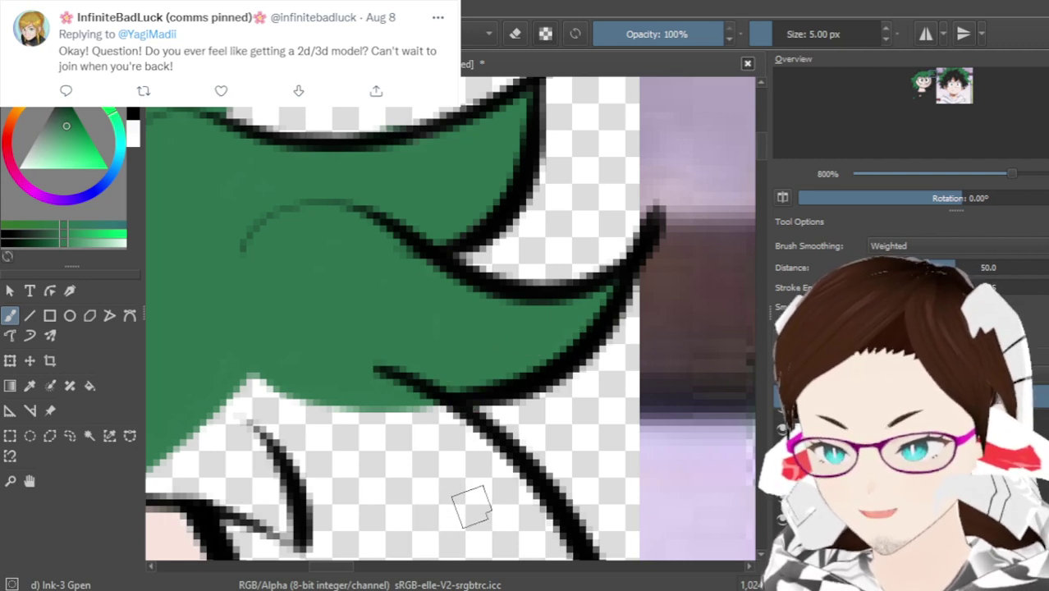
Fill the small fringe lock at the forehead's right corner with green, down to its pointed tip
scroll(337, 573, down, 2)
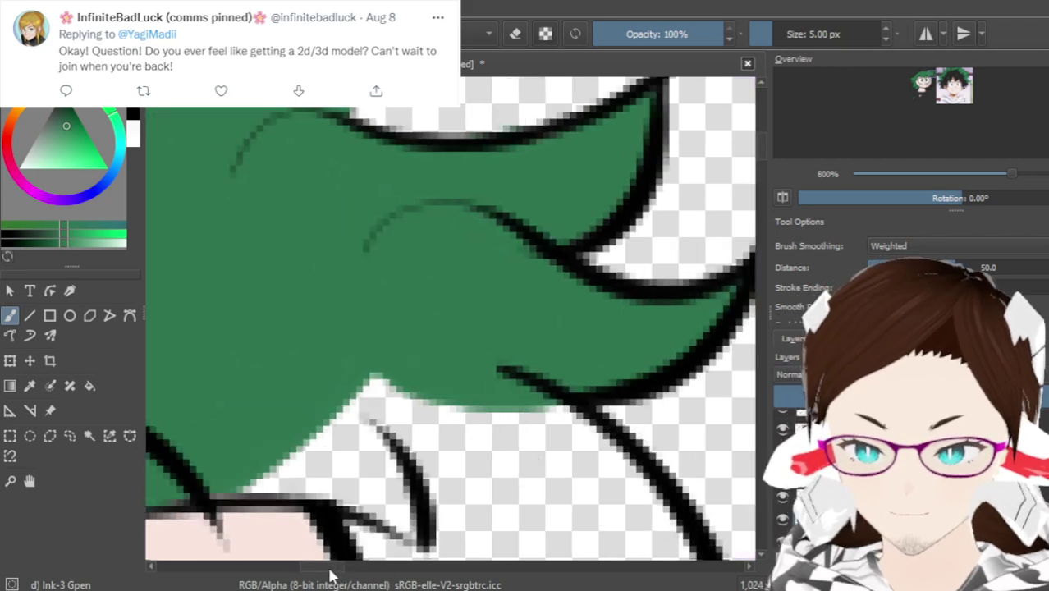
scroll(421, 434, down, 2)
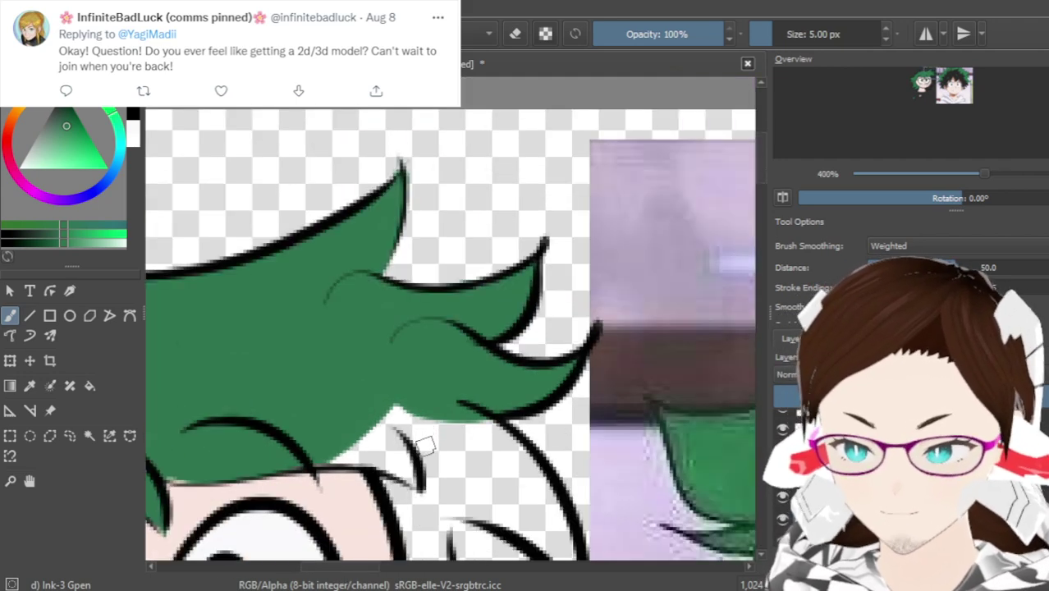
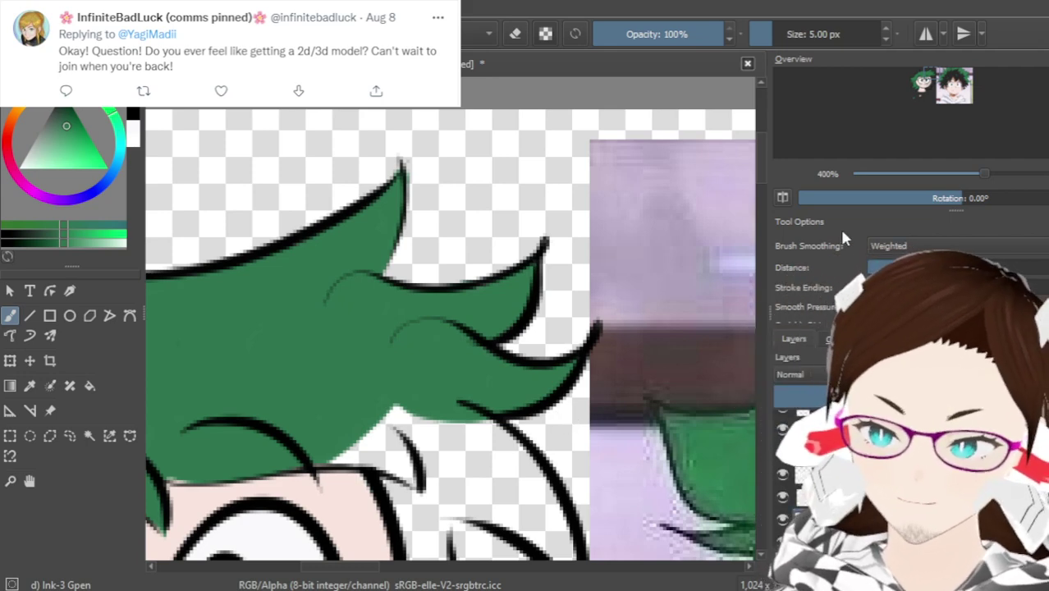
scroll(758, 178, down, 5)
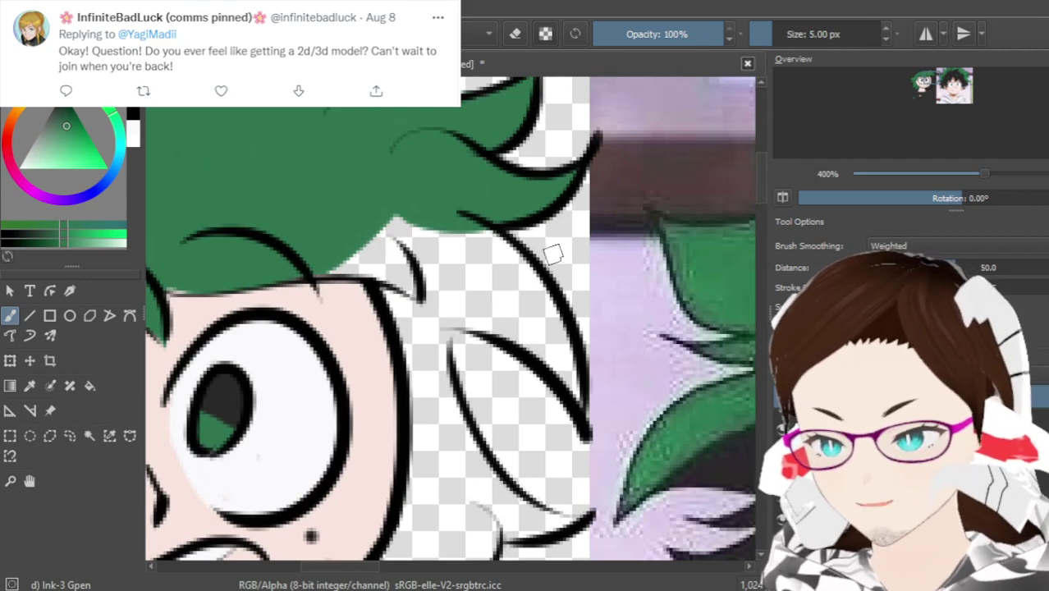
scroll(555, 246, up, 2)
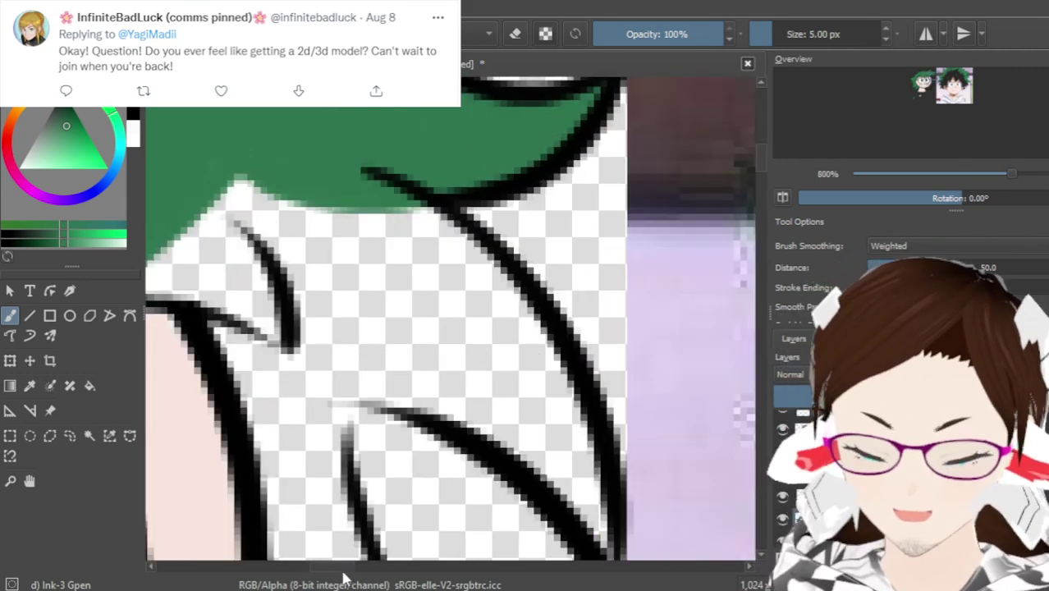
drag(347, 568, 335, 568)
drag(293, 277, 403, 285)
key(ctrl+z)
drag(234, 300, 374, 293)
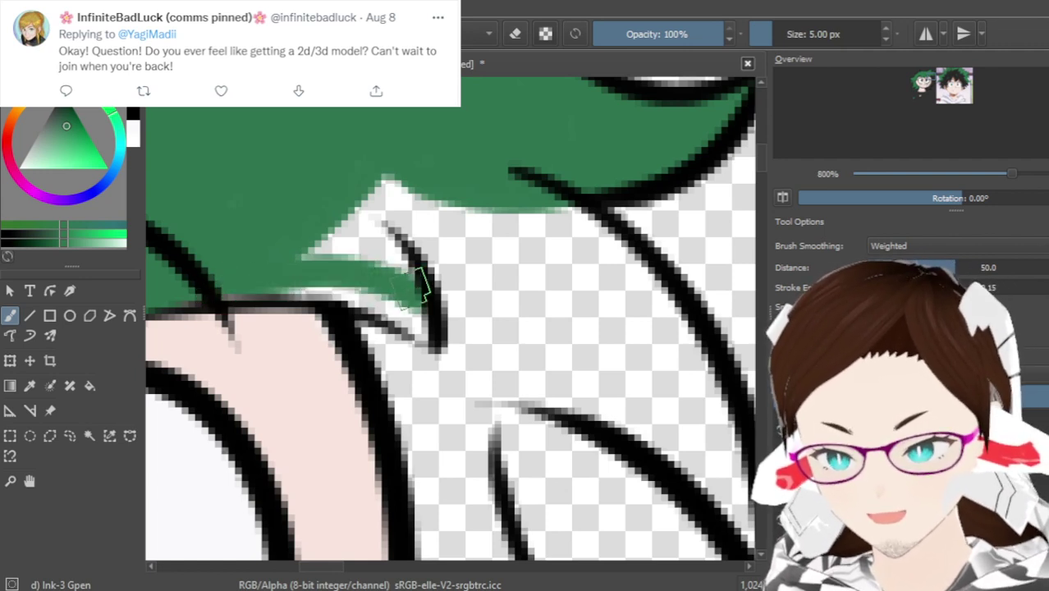
mouse_move(234, 300)
mouse_down()
mouse_move(290, 289)
mouse_move(431, 316)
mouse_up()
drag(329, 297, 440, 349)
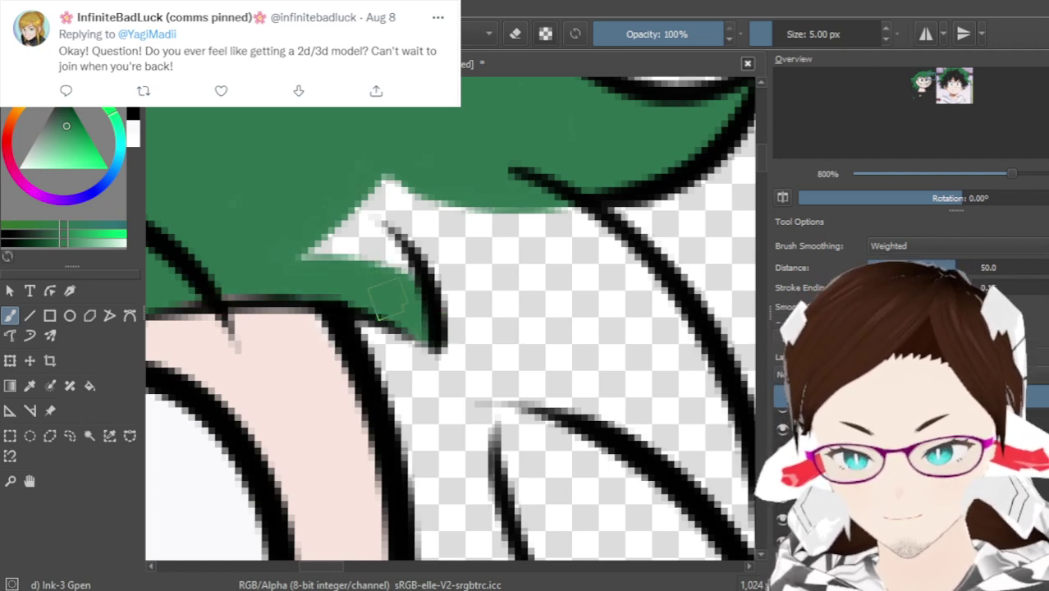
Fill the gap around the small fringe lock with green and paint a green strip down the right side of the face
mouse_move(414, 246)
mouse_down()
mouse_move(388, 266)
mouse_move(348, 197)
mouse_move(404, 152)
mouse_up()
mouse_move(386, 267)
mouse_down()
mouse_move(423, 267)
mouse_move(478, 188)
mouse_move(492, 197)
mouse_move(468, 267)
mouse_move(455, 385)
mouse_move(441, 314)
mouse_move(421, 345)
mouse_move(406, 325)
mouse_move(392, 341)
mouse_move(374, 336)
mouse_move(380, 370)
mouse_move(387, 353)
mouse_move(439, 472)
mouse_move(435, 431)
mouse_move(458, 459)
mouse_up()
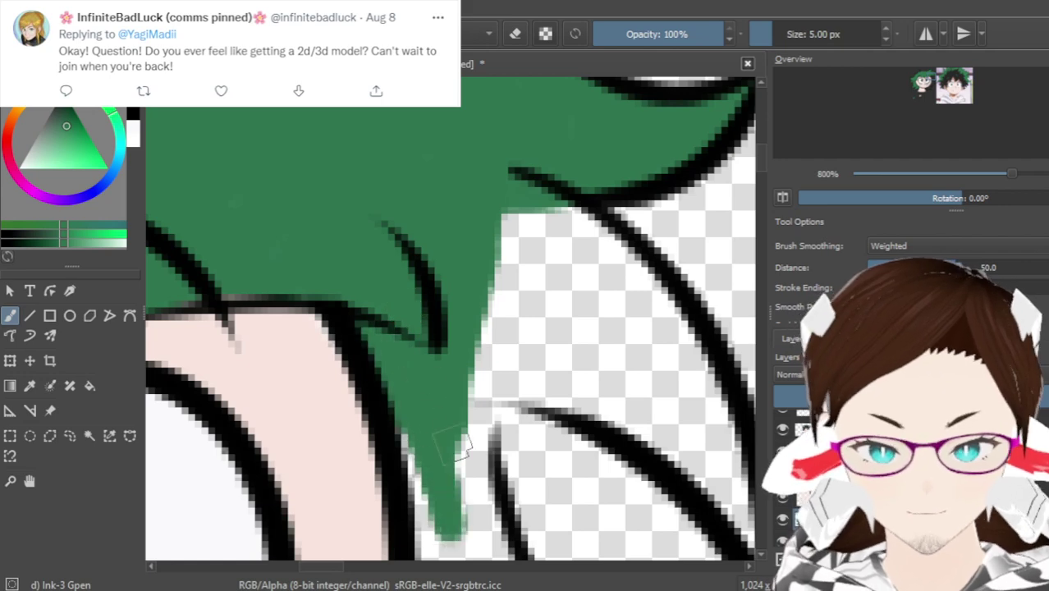
scroll(565, 365, down, 1)
drag(764, 152, 759, 176)
mouse_move(453, 173)
mouse_down()
mouse_move(475, 270)
mouse_move(471, 245)
mouse_move(465, 397)
mouse_move(482, 217)
mouse_move(472, 455)
mouse_up()
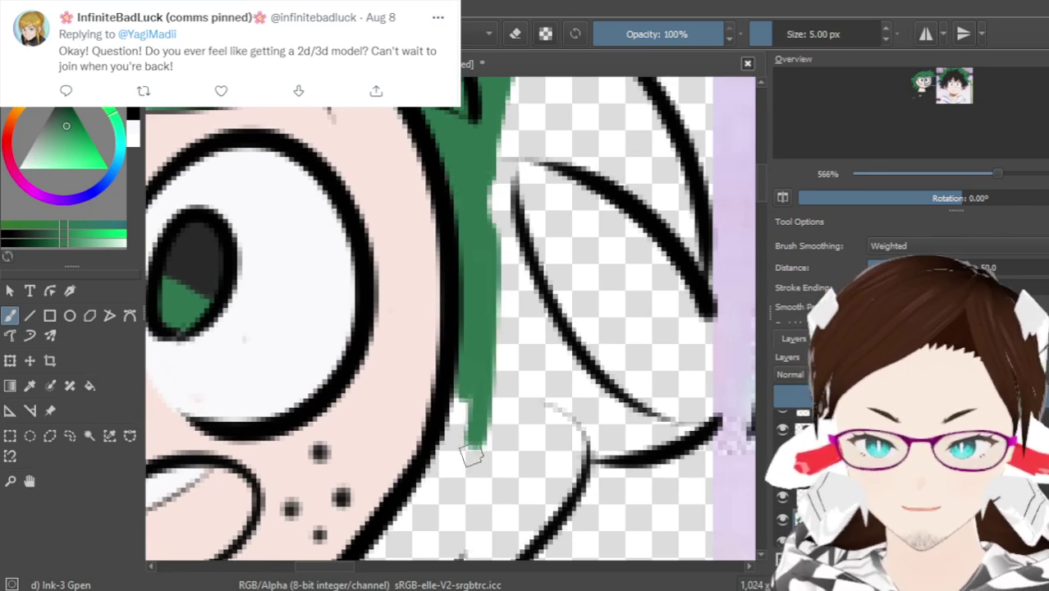
mouse_move(497, 288)
mouse_down()
mouse_move(430, 471)
mouse_move(445, 490)
mouse_move(459, 369)
mouse_up()
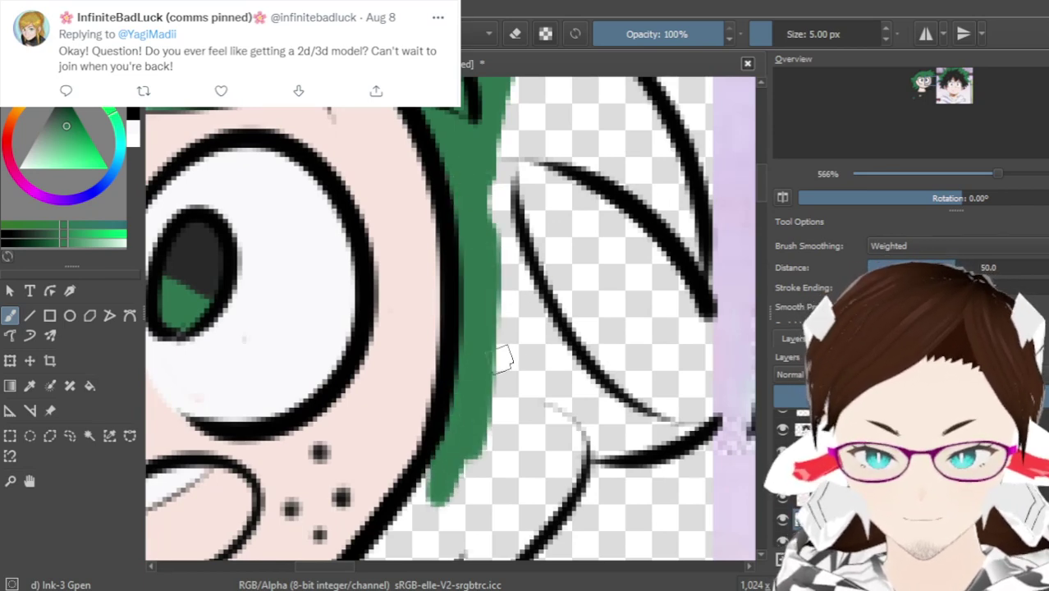
scroll(502, 360, down, 4)
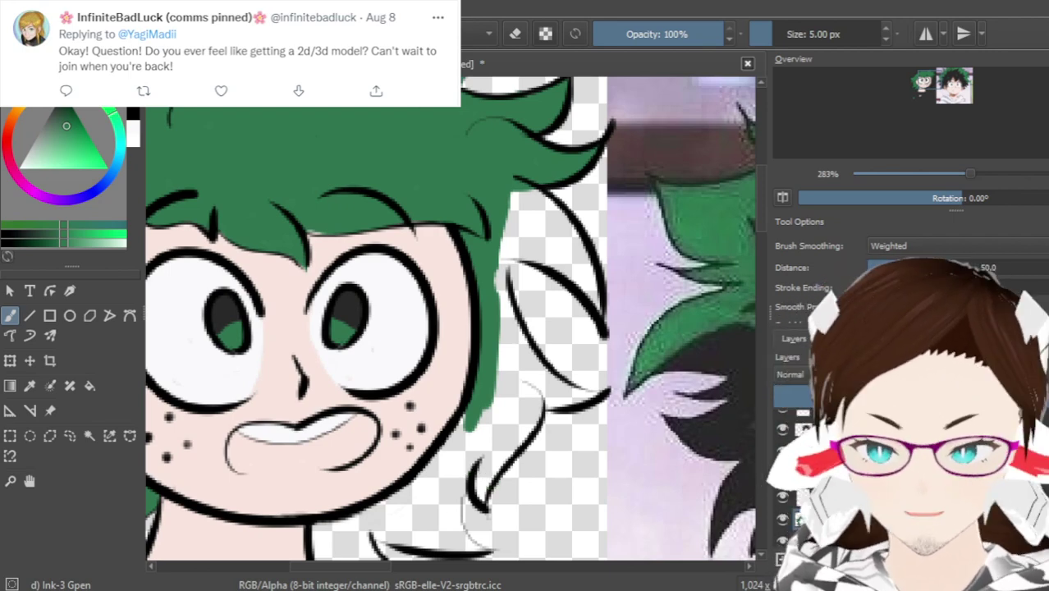
Fill the small hair lock beside the right side of the neck with green, from the jawline to its curved lower outline and tip
drag(355, 574, 347, 574)
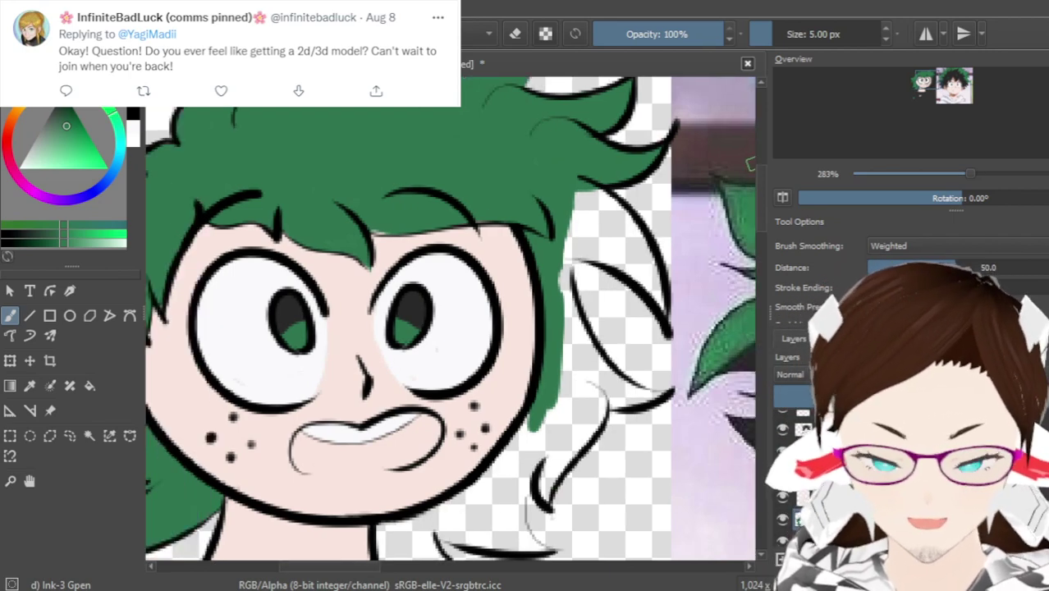
scroll(759, 187, down, 5)
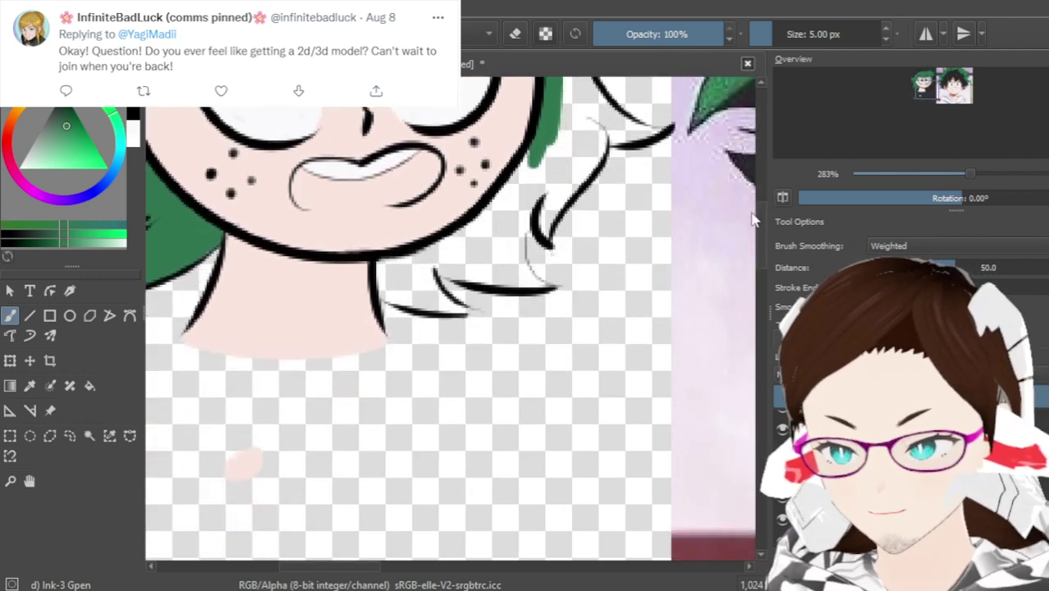
scroll(536, 261, up, 4)
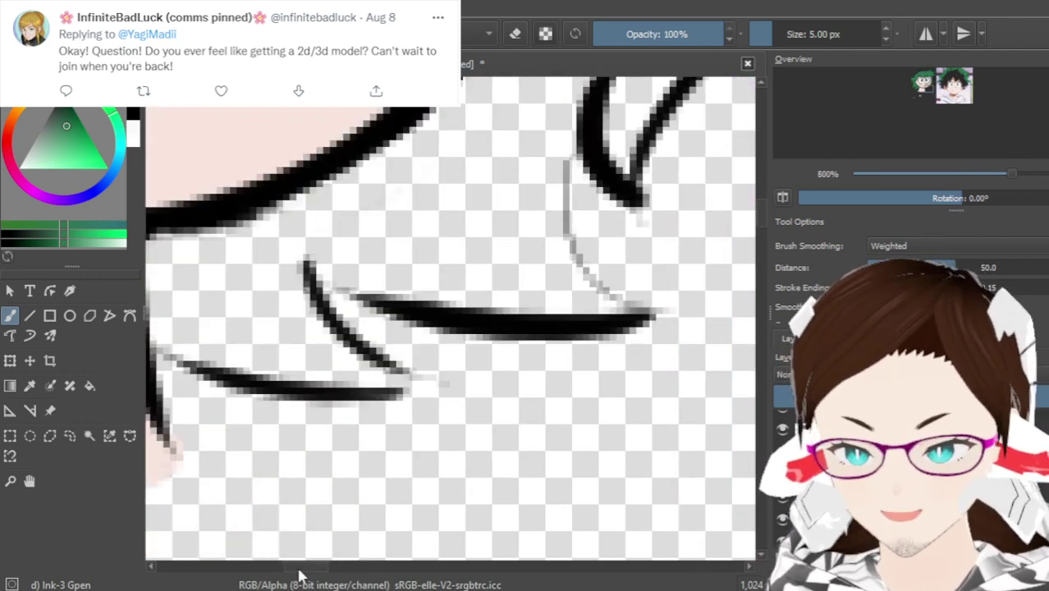
drag(303, 572, 287, 572)
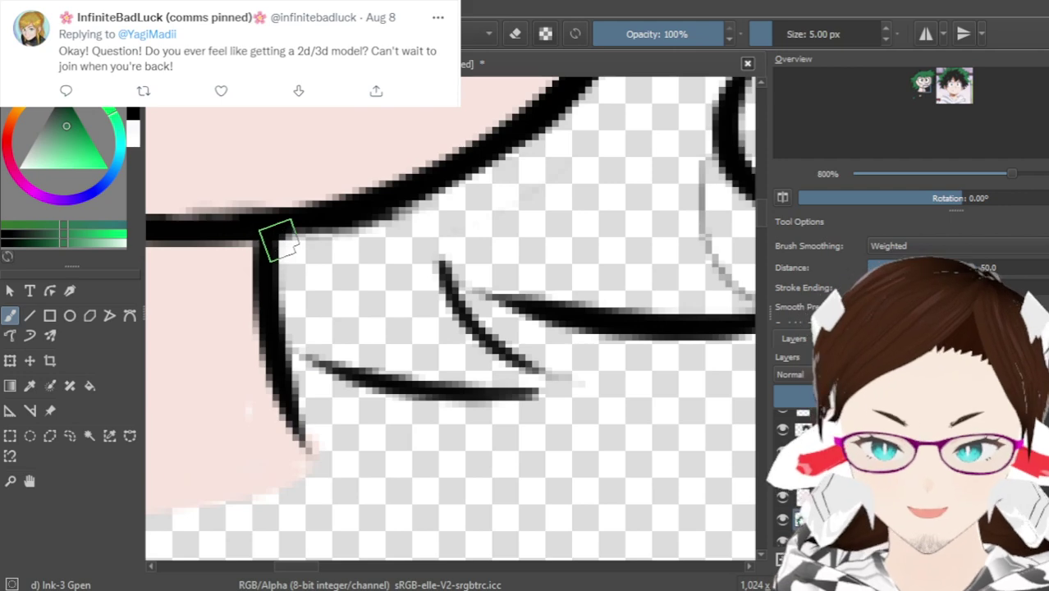
mouse_move(283, 242)
mouse_down()
mouse_move(312, 327)
mouse_move(306, 257)
mouse_move(349, 341)
mouse_move(320, 319)
mouse_move(301, 332)
mouse_move(441, 378)
mouse_move(375, 357)
mouse_move(456, 380)
mouse_move(540, 381)
mouse_move(439, 275)
mouse_up()
key(ctrl+z)
mouse_move(530, 380)
mouse_down()
mouse_move(434, 303)
mouse_move(441, 275)
mouse_move(423, 255)
mouse_move(423, 224)
mouse_move(310, 245)
mouse_move(406, 212)
mouse_move(304, 252)
mouse_move(319, 265)
mouse_move(330, 330)
mouse_move(363, 307)
mouse_move(376, 335)
mouse_move(410, 355)
mouse_move(451, 359)
mouse_move(454, 347)
mouse_move(425, 311)
mouse_move(419, 326)
mouse_move(394, 266)
mouse_move(370, 246)
mouse_move(339, 287)
mouse_move(401, 220)
mouse_move(388, 244)
mouse_move(375, 238)
mouse_move(525, 164)
mouse_up()
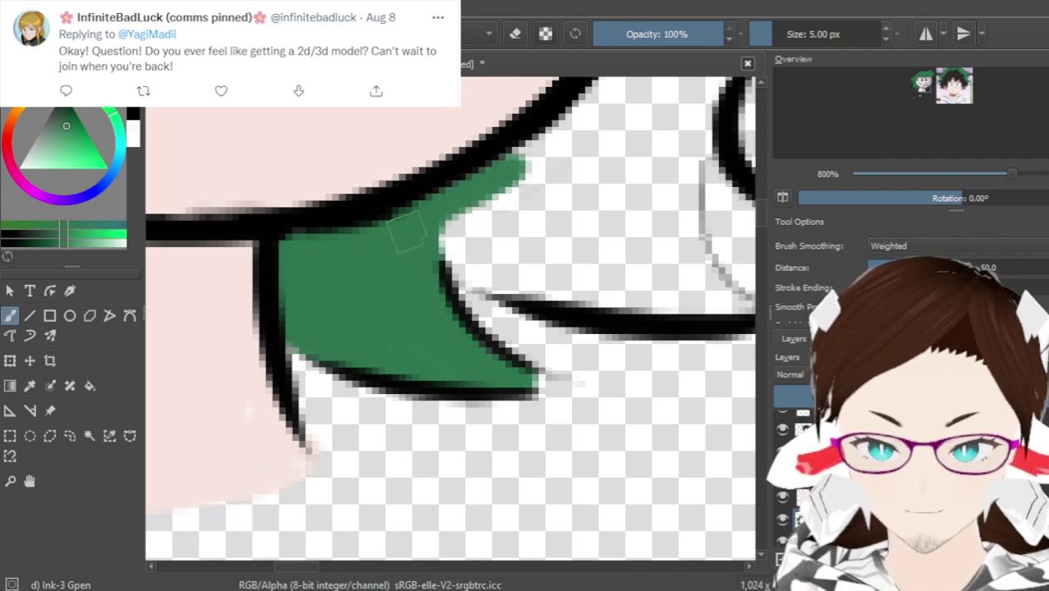
Paint a green strip along the thick lower outline of the next lock below the jaw, out to its tip, redoing strokes that stray
drag(443, 267, 589, 283)
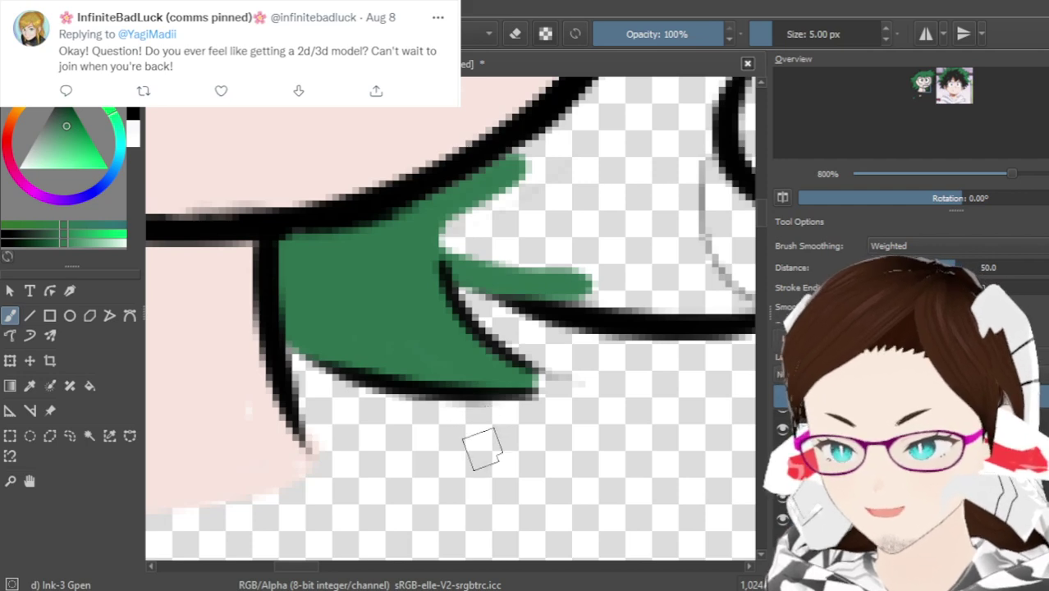
drag(291, 568, 303, 568)
key(ctrl+z)
mouse_move(271, 267)
mouse_down()
mouse_move(386, 286)
mouse_move(532, 270)
mouse_move(335, 306)
mouse_move(542, 310)
mouse_up()
key(ctrl+z)
key(ctrl+z)
drag(275, 264, 501, 311)
key(ctrl+z)
mouse_move(287, 271)
mouse_down()
mouse_move(536, 308)
mouse_move(493, 279)
mouse_move(486, 292)
mouse_move(566, 300)
mouse_move(563, 287)
mouse_move(498, 306)
mouse_move(583, 305)
mouse_move(486, 205)
mouse_move(483, 143)
mouse_up()
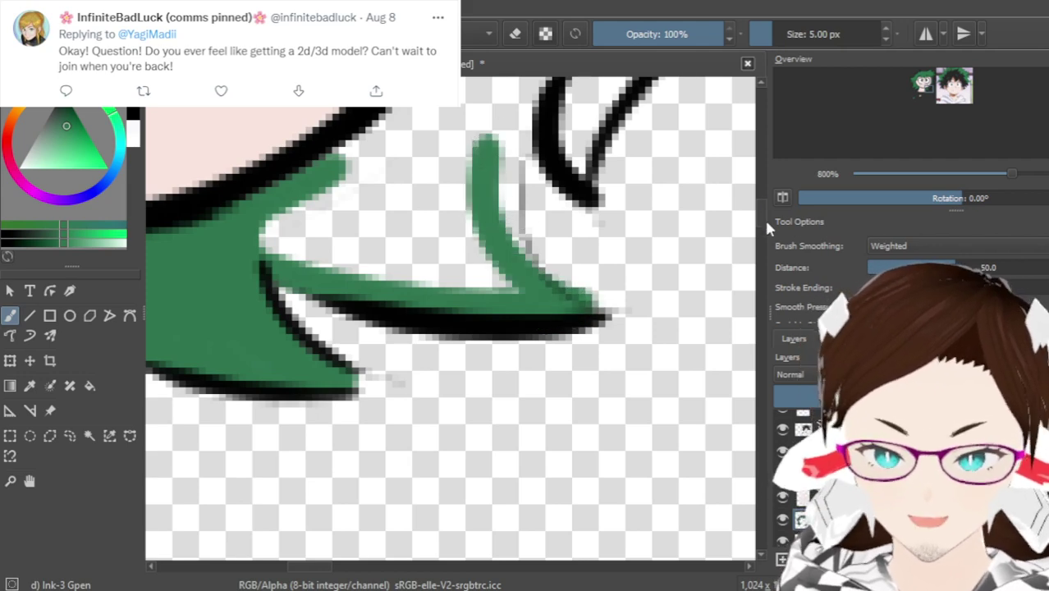
scroll(758, 210, up, 3)
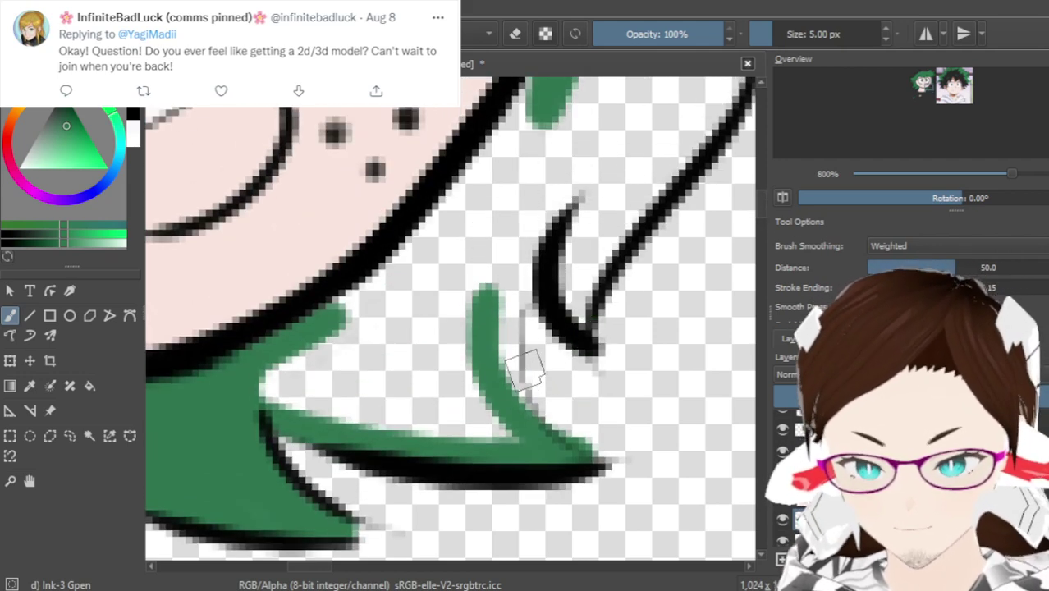
key(ctrl+z)
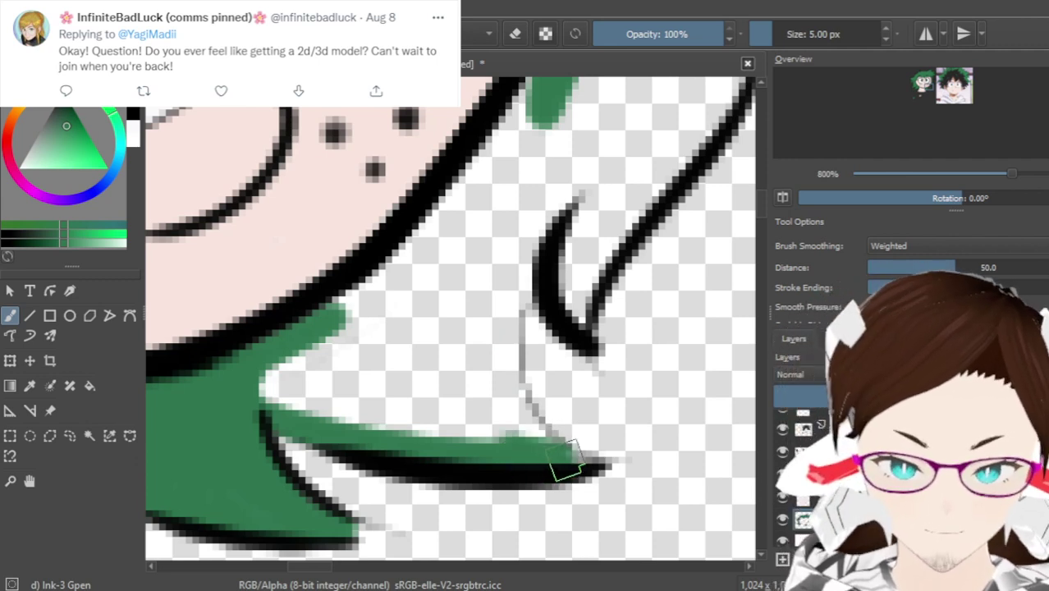
Edge that lock's thin curved right side with green and fill its interior up to the jawline and the green strip beside the cheek
mouse_move(550, 456)
mouse_down()
mouse_move(513, 318)
mouse_move(525, 250)
mouse_up()
mouse_move(511, 318)
mouse_down()
mouse_move(524, 248)
mouse_move(555, 201)
mouse_move(477, 156)
mouse_move(492, 160)
mouse_move(477, 201)
mouse_move(535, 153)
mouse_move(371, 328)
mouse_move(407, 270)
mouse_move(488, 193)
mouse_move(316, 341)
mouse_move(476, 185)
mouse_move(429, 212)
mouse_up()
drag(373, 337, 362, 327)
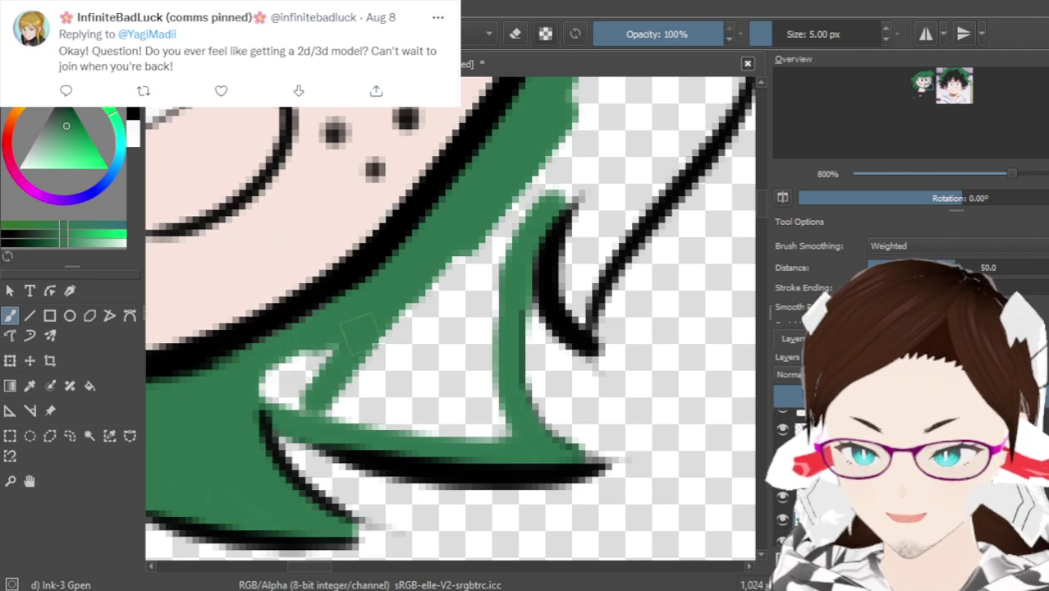
mouse_move(316, 370)
mouse_down()
mouse_move(296, 386)
mouse_move(293, 410)
mouse_move(266, 364)
mouse_move(293, 371)
mouse_move(332, 408)
mouse_move(350, 398)
mouse_move(342, 392)
mouse_move(360, 423)
mouse_up()
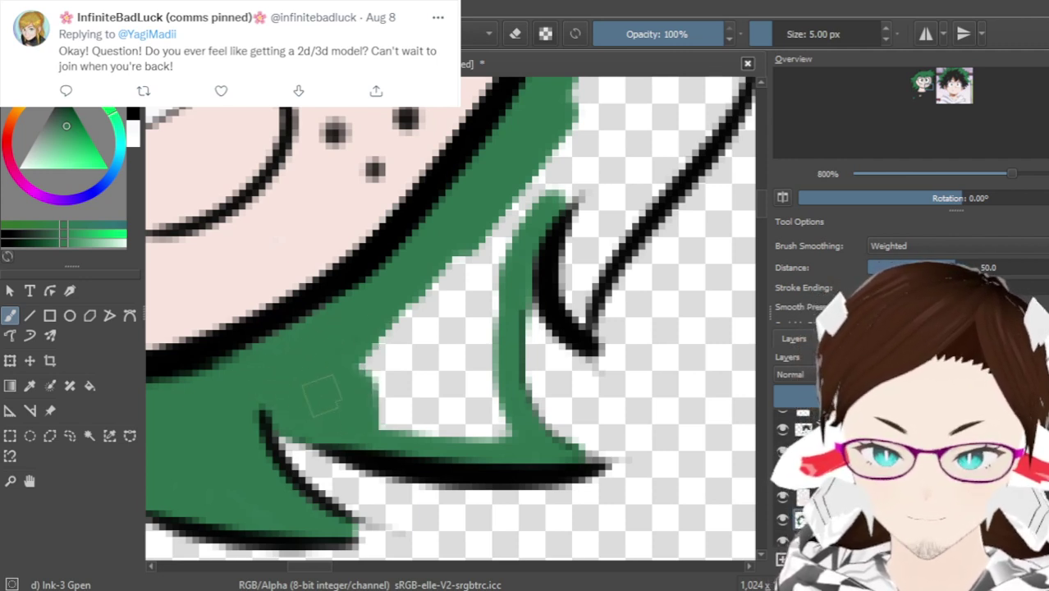
mouse_move(327, 387)
mouse_down()
mouse_move(394, 415)
mouse_move(413, 411)
mouse_move(456, 443)
mouse_move(473, 406)
mouse_move(505, 429)
mouse_move(481, 369)
mouse_move(490, 372)
mouse_move(494, 396)
mouse_move(475, 404)
mouse_move(462, 363)
mouse_move(464, 318)
mouse_move(484, 320)
mouse_move(491, 250)
mouse_move(468, 279)
mouse_move(468, 254)
mouse_move(441, 316)
mouse_move(437, 303)
mouse_move(414, 398)
mouse_move(409, 349)
mouse_move(374, 321)
mouse_up()
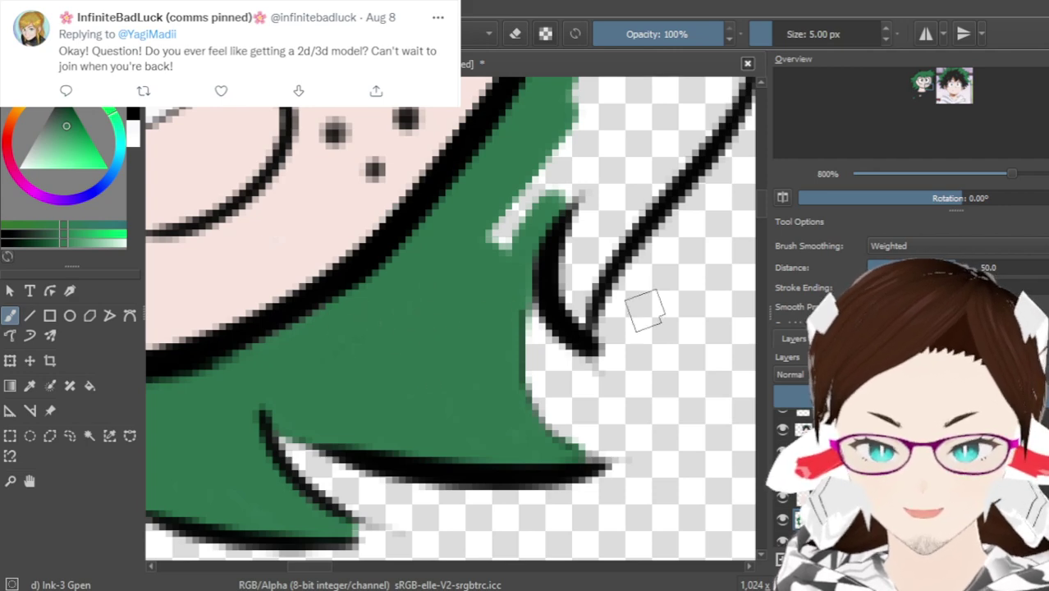
Fill the gap beside the jaw and the hooked lock next to the cheek with green, up to its rounded, thin upper outline
scroll(759, 200, up, 5)
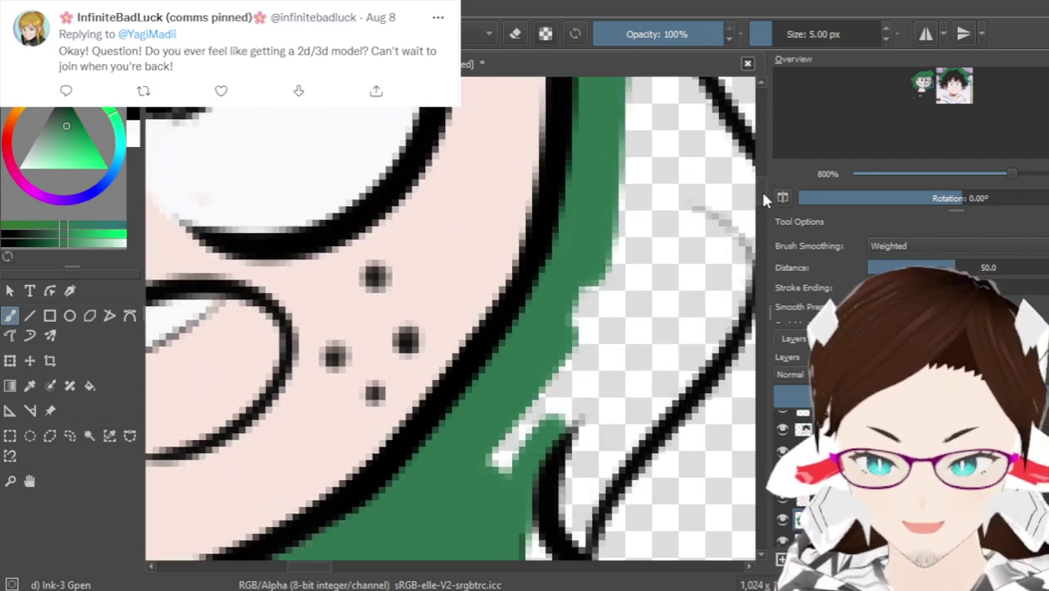
drag(311, 567, 330, 566)
mouse_move(353, 427)
mouse_down()
mouse_move(376, 335)
mouse_move(359, 414)
mouse_move(303, 472)
mouse_up()
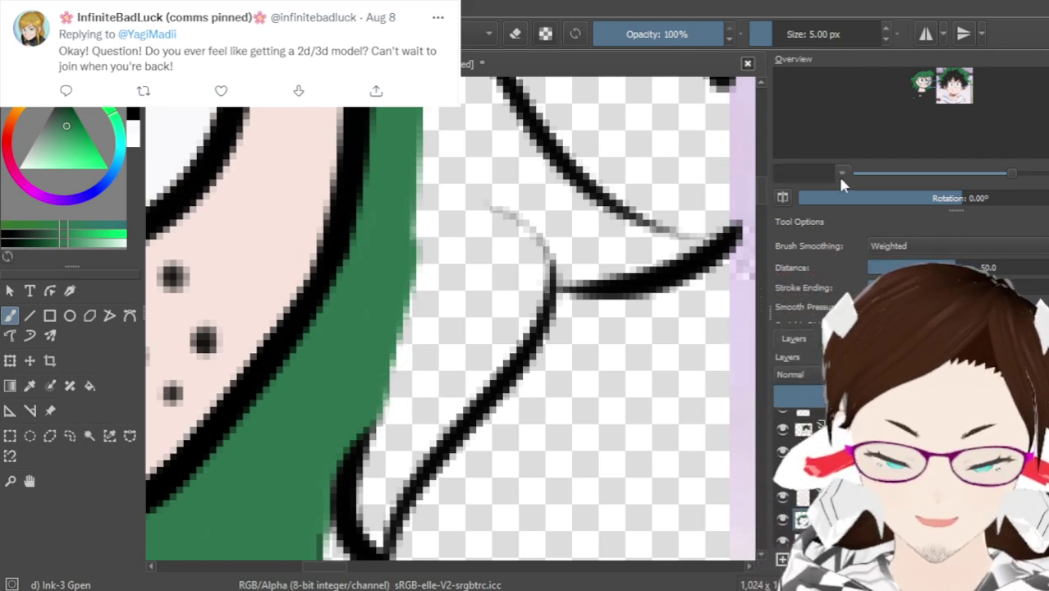
drag(764, 189, 761, 193)
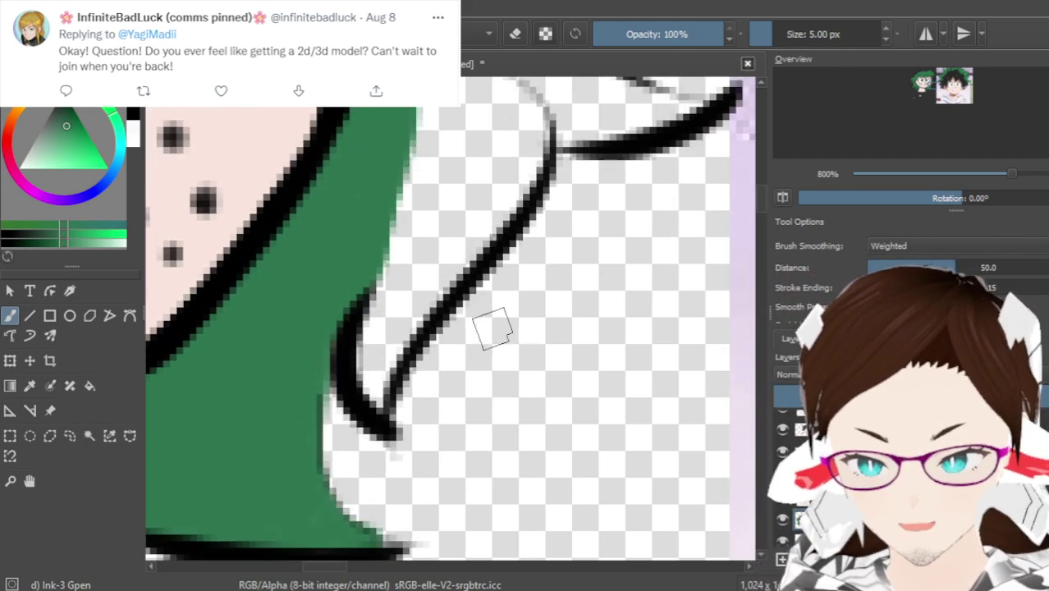
mouse_move(384, 408)
mouse_down()
mouse_move(373, 358)
mouse_move(419, 190)
mouse_move(400, 366)
mouse_move(383, 397)
mouse_move(487, 206)
mouse_move(390, 331)
mouse_move(401, 342)
mouse_move(501, 212)
mouse_up()
mouse_move(459, 275)
mouse_down()
mouse_move(525, 156)
mouse_move(504, 222)
mouse_move(579, 169)
mouse_up()
scroll(759, 191, up, 4)
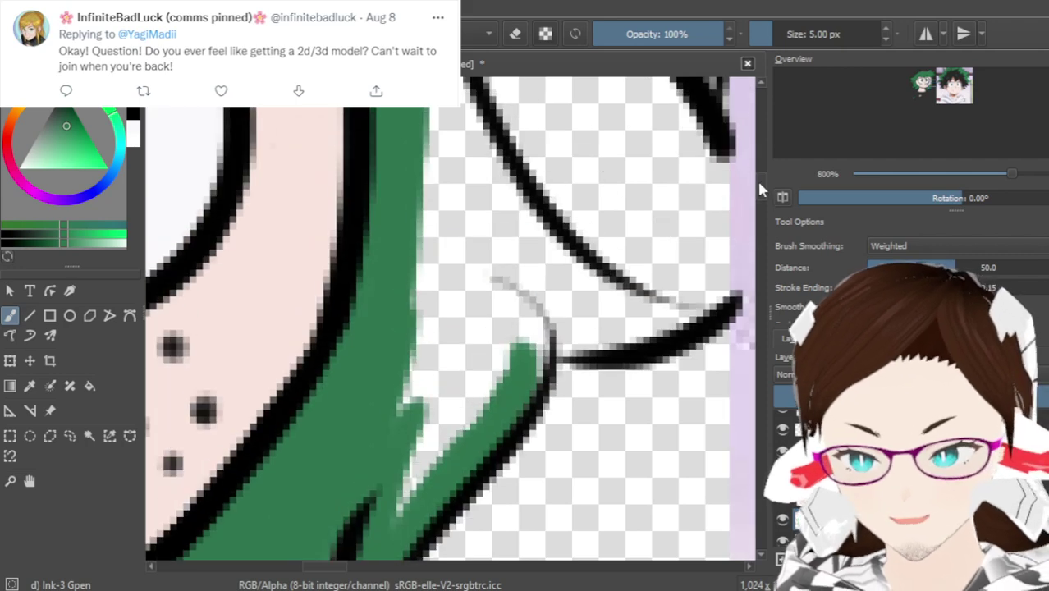
mouse_move(532, 365)
mouse_down()
mouse_move(521, 275)
mouse_move(459, 247)
mouse_move(431, 271)
mouse_move(414, 328)
mouse_move(403, 491)
mouse_move(444, 394)
mouse_move(501, 317)
mouse_move(456, 293)
mouse_up()
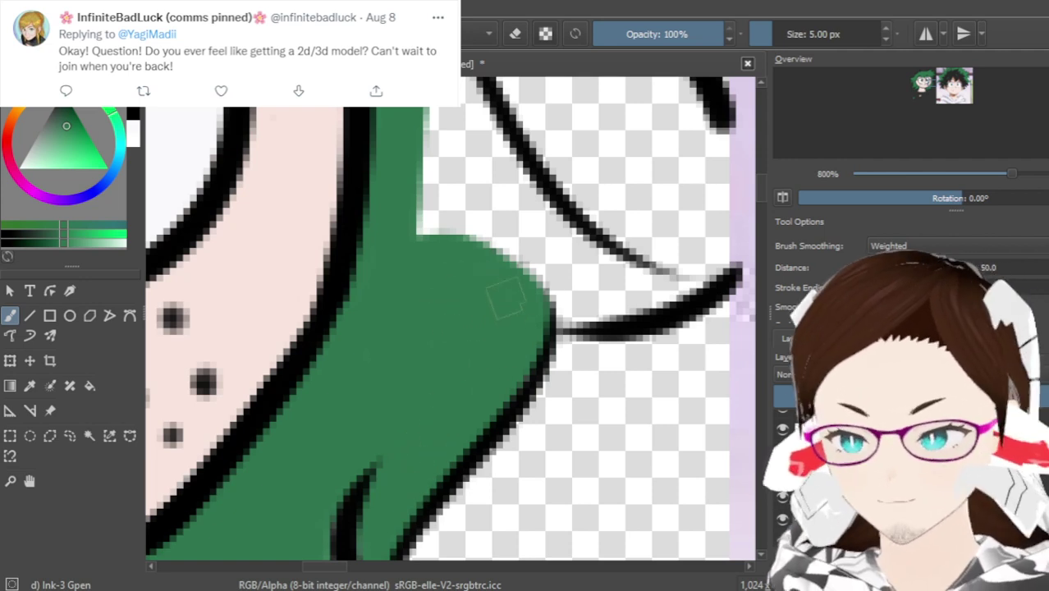
Fill the pointed lock beside the cheek with green, from its tip up along the long curved outline to the face strip
mouse_move(559, 304)
mouse_down()
mouse_move(662, 293)
mouse_move(686, 277)
mouse_up()
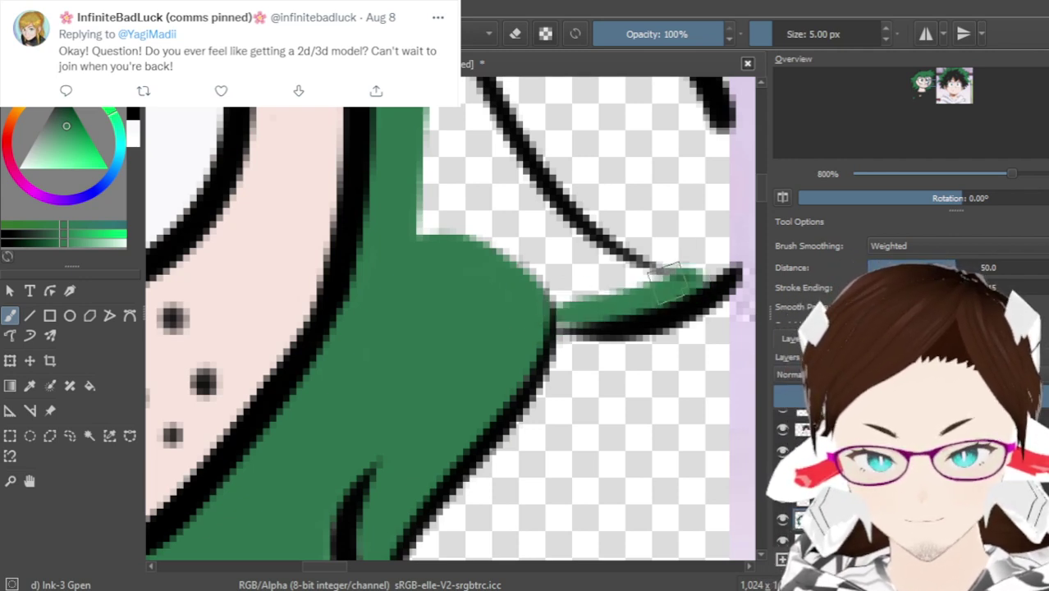
drag(698, 279, 560, 217)
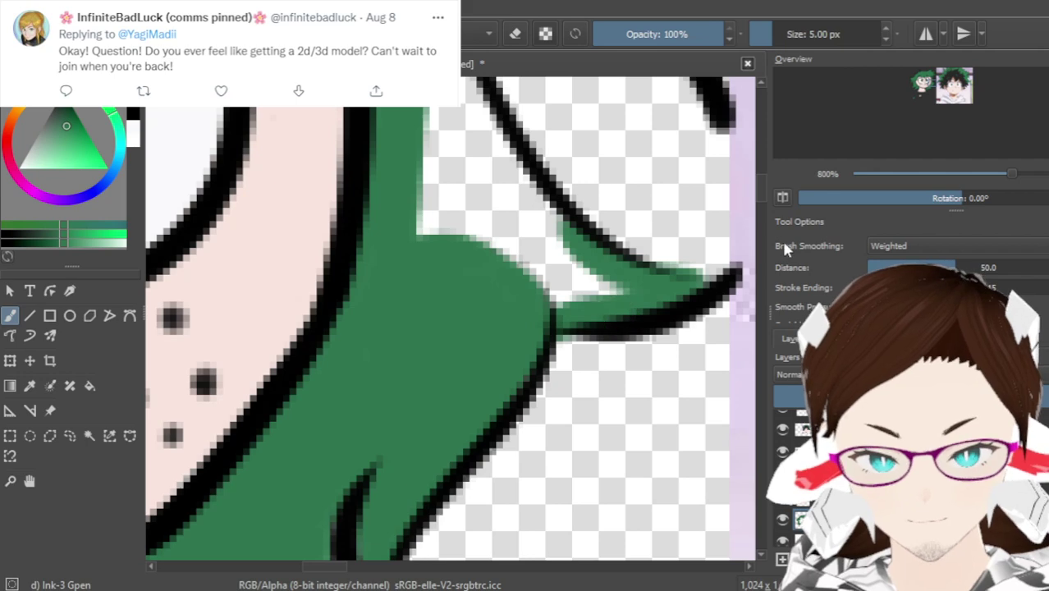
drag(759, 194, 755, 180)
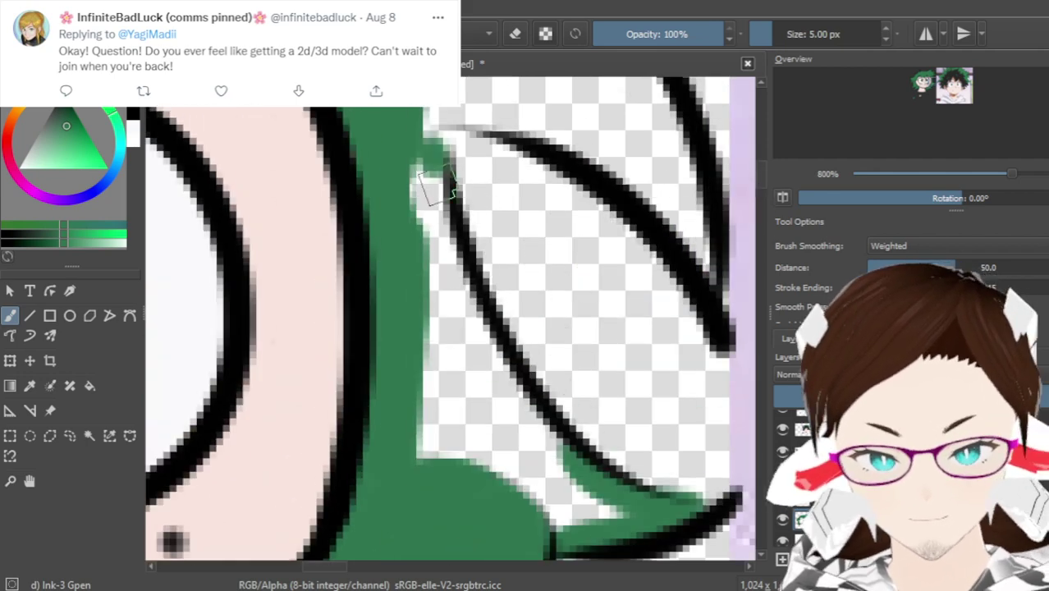
mouse_move(538, 460)
mouse_down()
mouse_move(567, 484)
mouse_move(428, 199)
mouse_move(462, 241)
mouse_move(423, 144)
mouse_move(435, 123)
mouse_move(419, 246)
mouse_move(431, 472)
mouse_up()
mouse_move(433, 432)
mouse_down()
mouse_move(574, 513)
mouse_move(618, 513)
mouse_move(533, 468)
mouse_move(480, 394)
mouse_move(455, 316)
mouse_move(461, 423)
mouse_up()
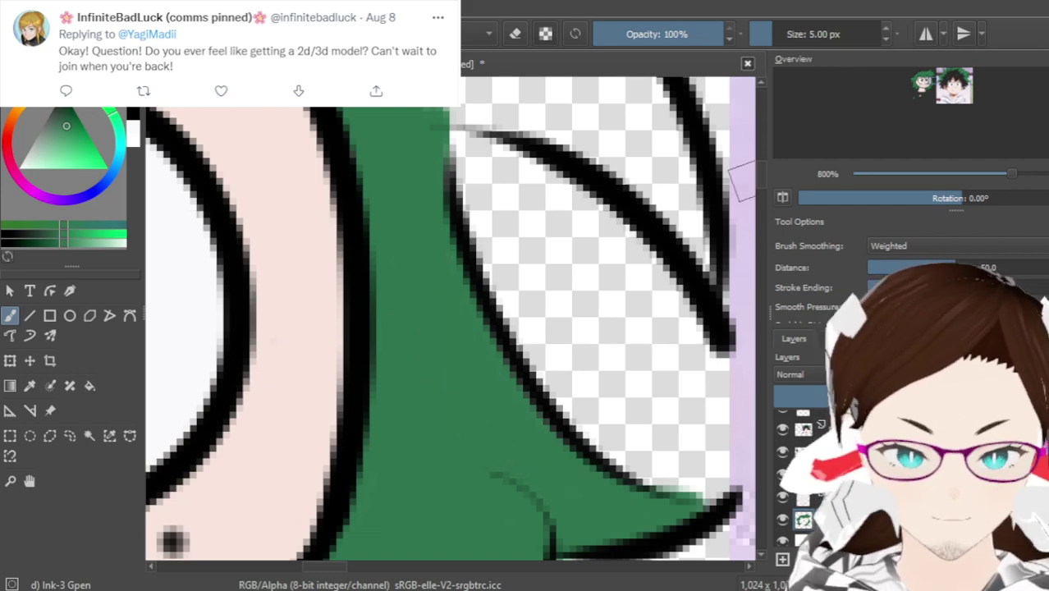
Paint a green strip along the lower outline of the large curved side lock at eye level, undoing the strokes that miss the line
scroll(755, 164, up, 3)
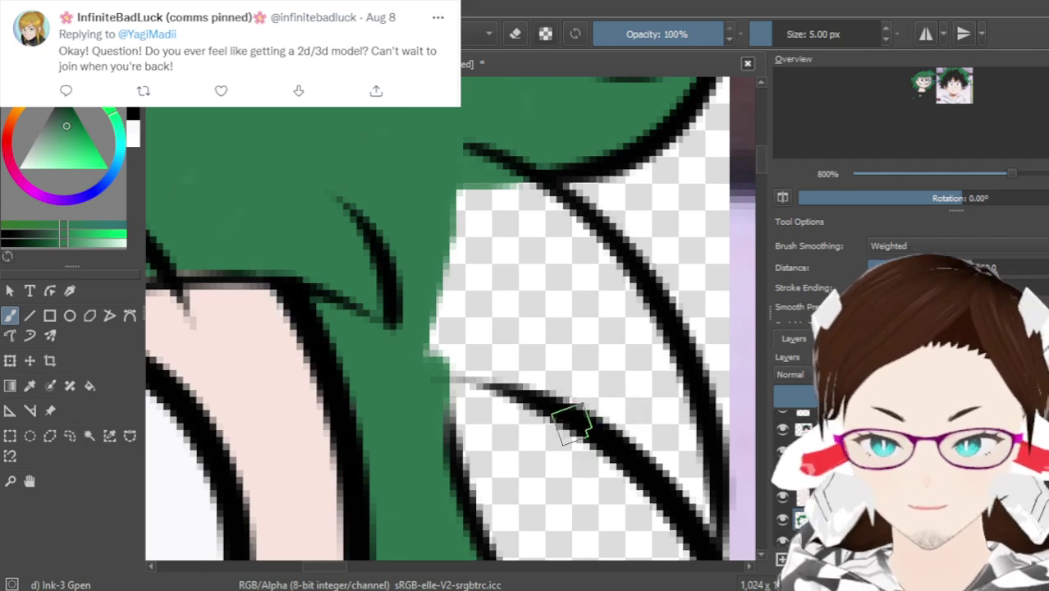
drag(433, 349, 643, 408)
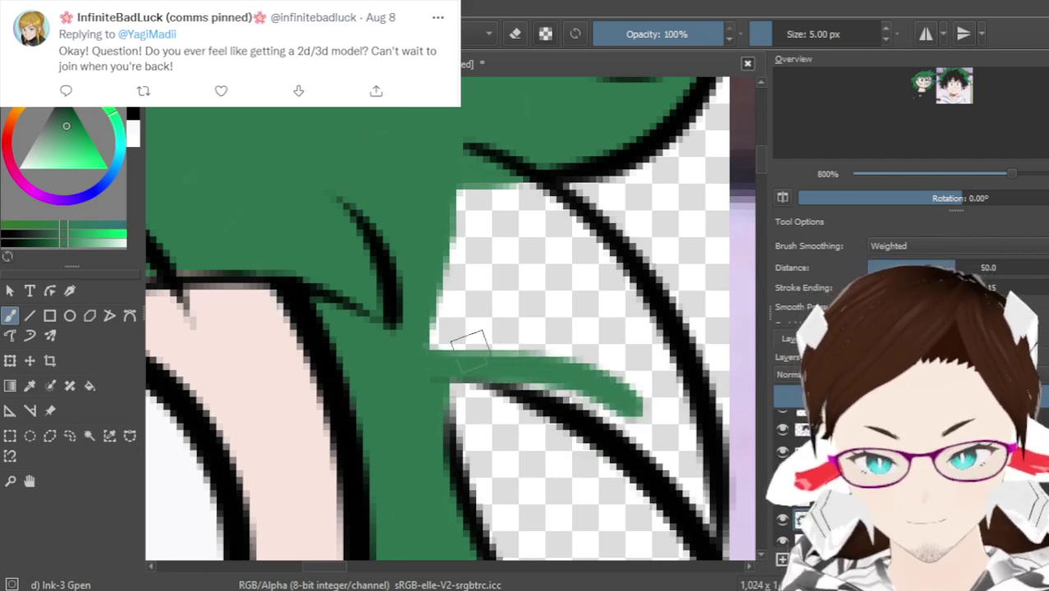
key(ctrl+z)
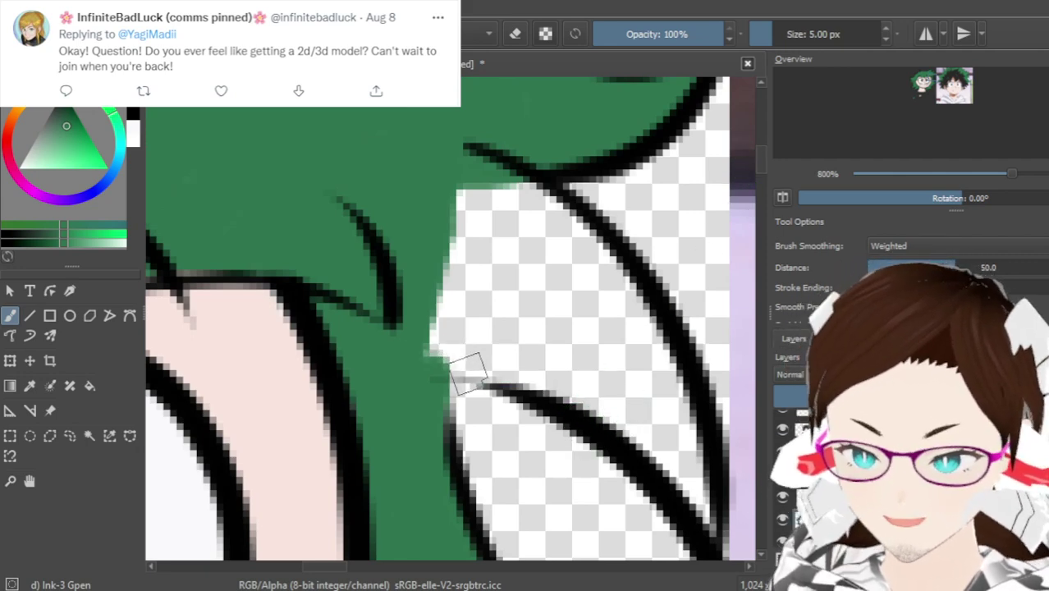
drag(431, 349, 608, 400)
key(ctrl+z)
drag(430, 349, 653, 447)
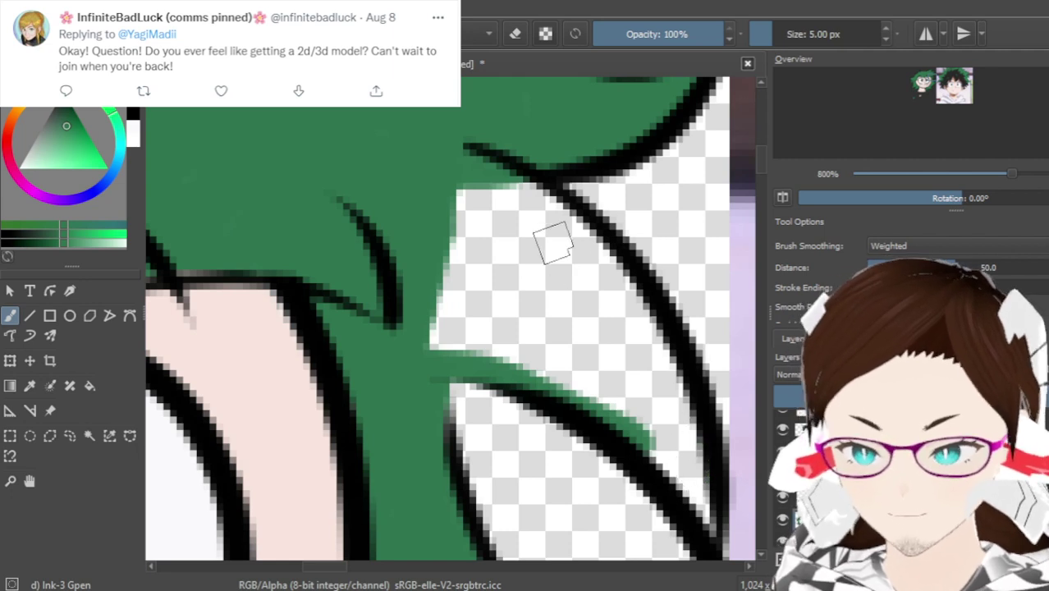
Edge the large side lock's outer curve with green down to the tip and fill the area between its two outlines
mouse_move(543, 183)
mouse_down()
mouse_move(398, 370)
mouse_move(485, 250)
mouse_move(505, 197)
mouse_move(513, 201)
mouse_move(501, 201)
mouse_move(505, 180)
mouse_move(455, 221)
mouse_move(536, 209)
mouse_move(542, 220)
mouse_move(531, 200)
mouse_move(575, 259)
mouse_move(546, 205)
mouse_move(603, 311)
mouse_move(554, 221)
mouse_move(556, 205)
mouse_move(635, 333)
mouse_move(546, 222)
mouse_move(645, 349)
mouse_move(594, 271)
mouse_move(644, 306)
mouse_up()
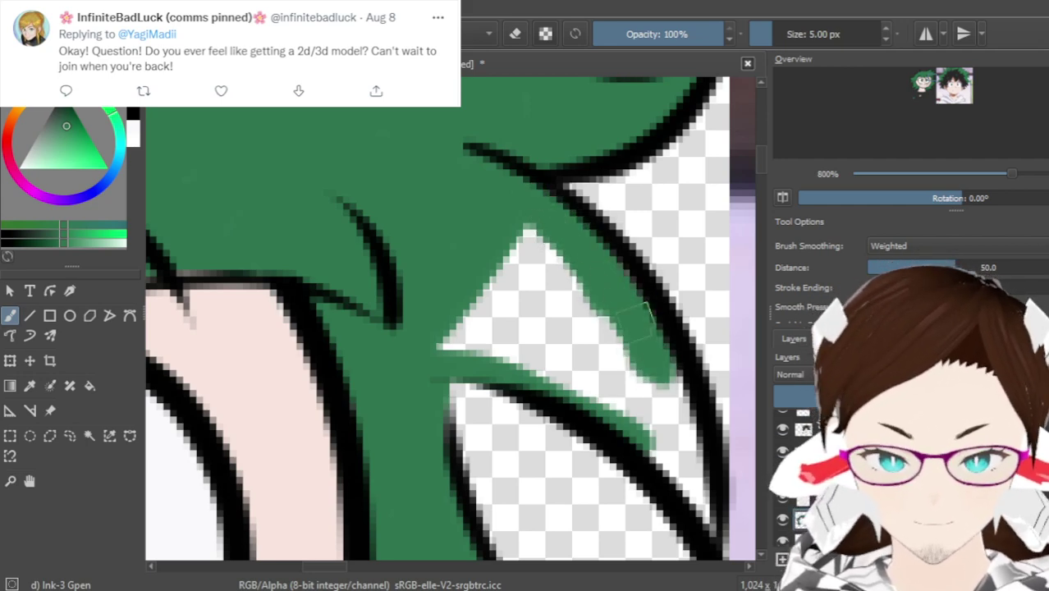
mouse_move(653, 320)
mouse_down()
mouse_move(704, 486)
mouse_move(713, 528)
mouse_up()
mouse_move(645, 445)
mouse_down()
mouse_move(605, 373)
mouse_move(616, 398)
mouse_move(605, 405)
mouse_move(495, 355)
mouse_move(428, 337)
mouse_move(425, 346)
mouse_move(476, 319)
mouse_move(466, 306)
mouse_move(466, 326)
mouse_move(514, 345)
mouse_move(523, 234)
mouse_move(548, 209)
mouse_move(560, 271)
mouse_move(537, 365)
mouse_up()
mouse_move(523, 230)
mouse_down()
mouse_move(585, 244)
mouse_move(642, 408)
mouse_up()
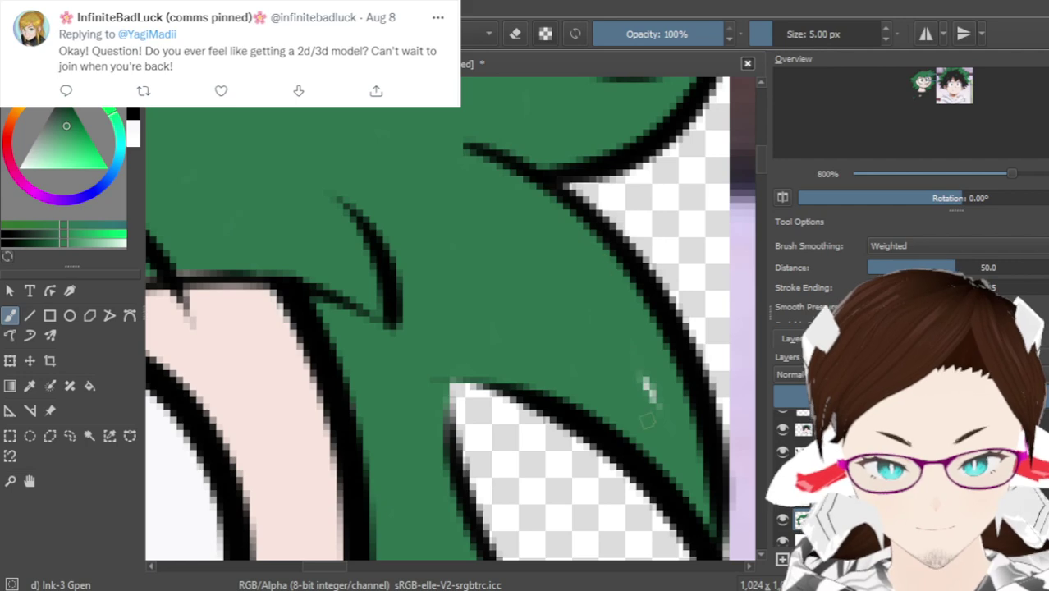
Erase the stray skin colour above the hairline beside the central fringe lock with the 7.10 px circle eraser, and return to the brush
scroll(630, 355, down, 8)
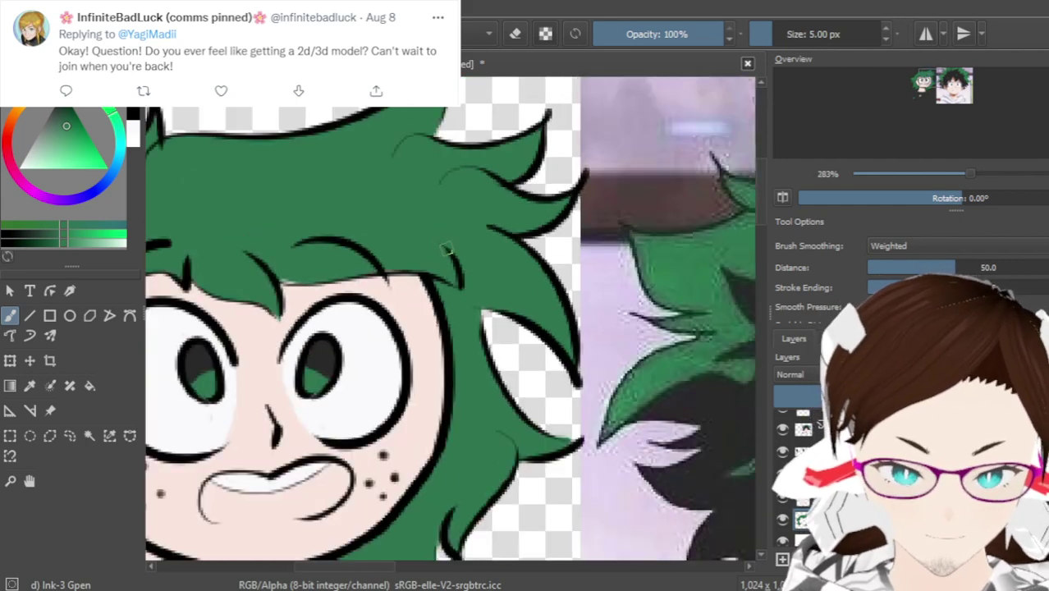
scroll(399, 289, up, 6)
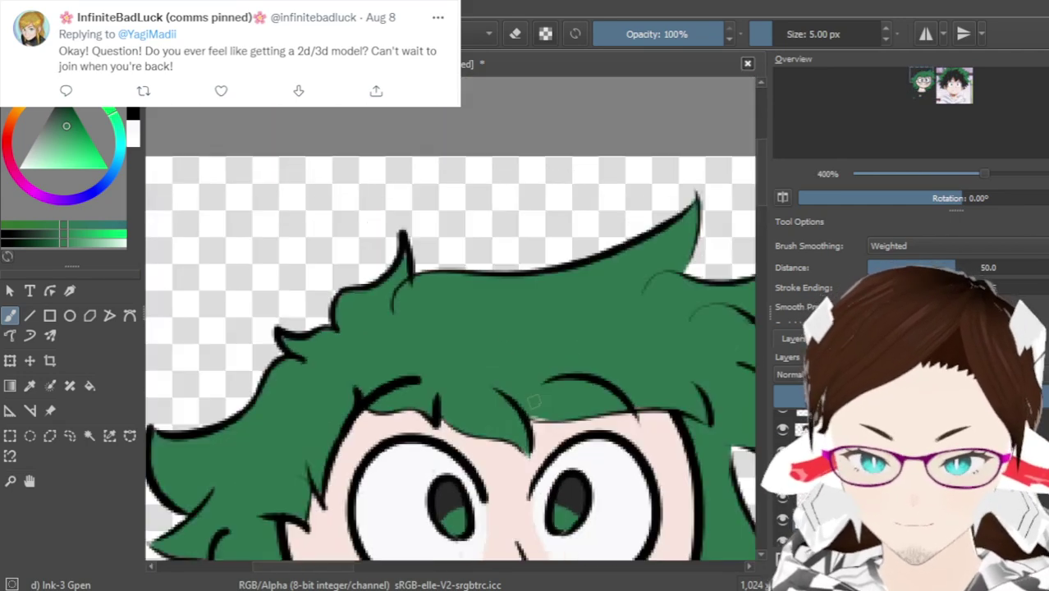
scroll(529, 425, up, 6)
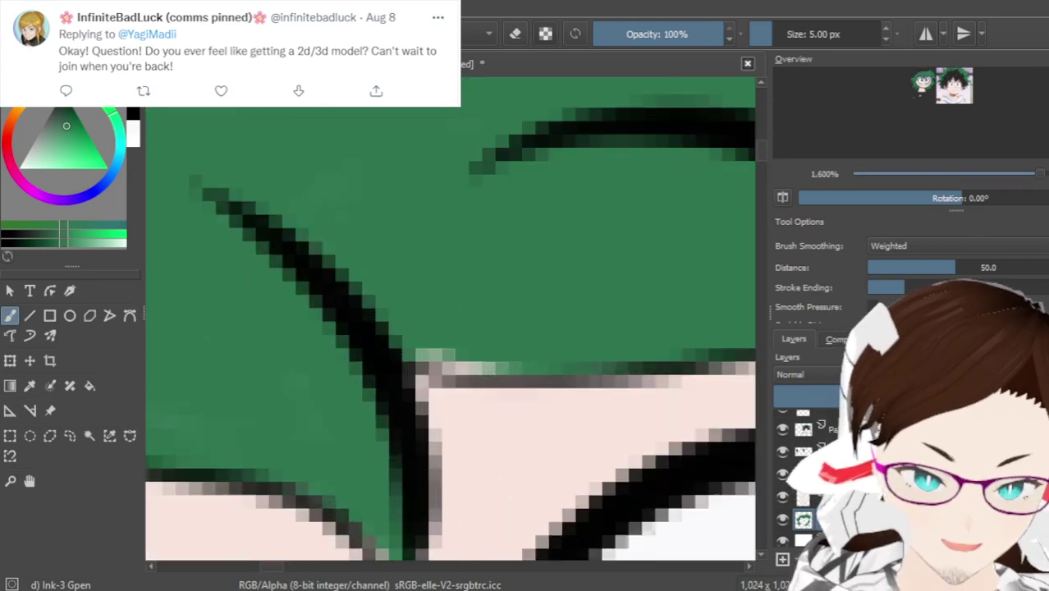
key(e)
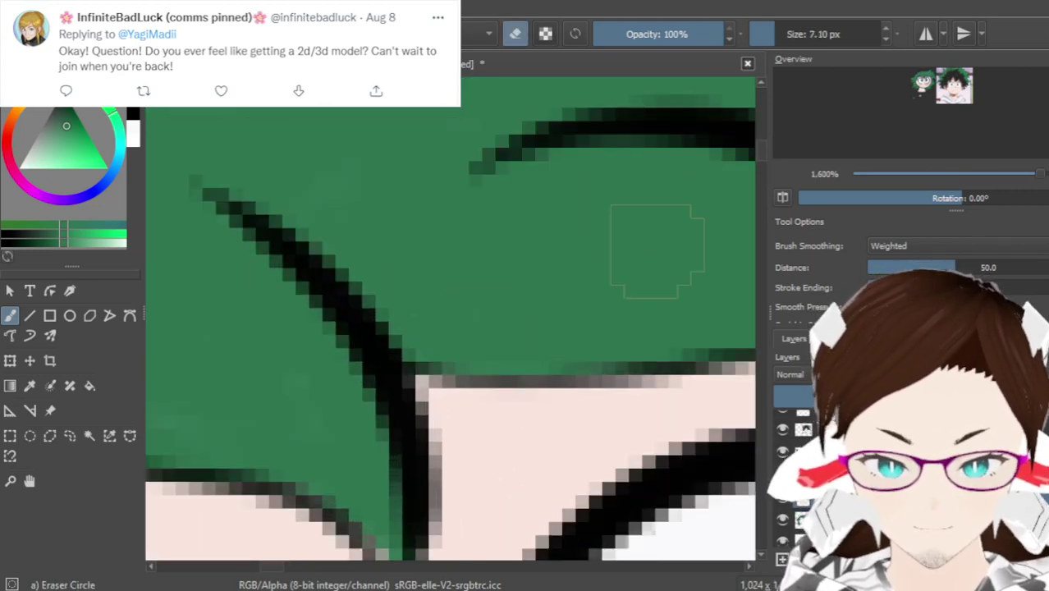
scroll(614, 273, down, 7)
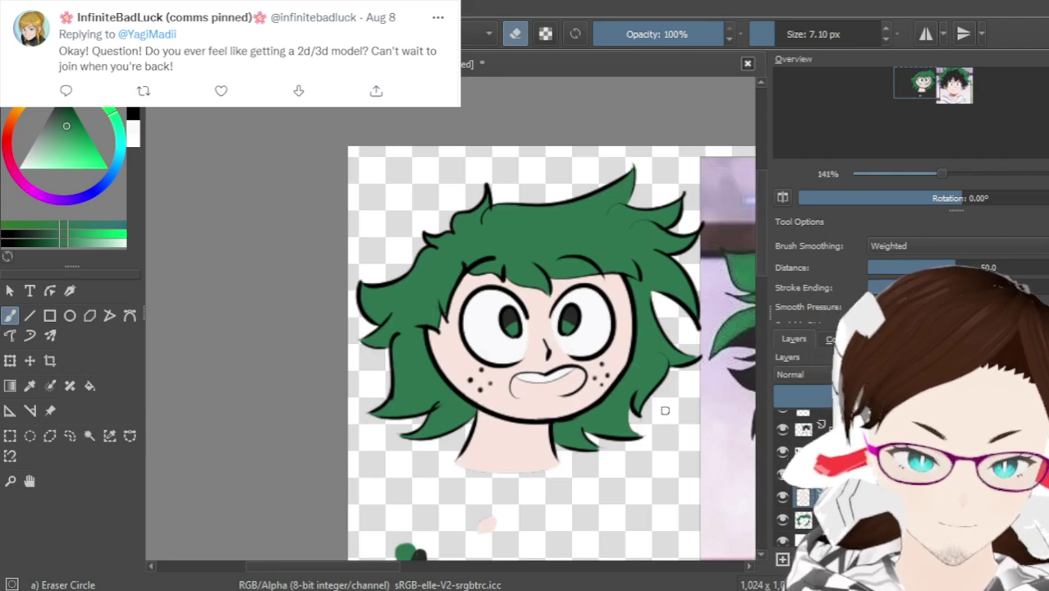
key(e)
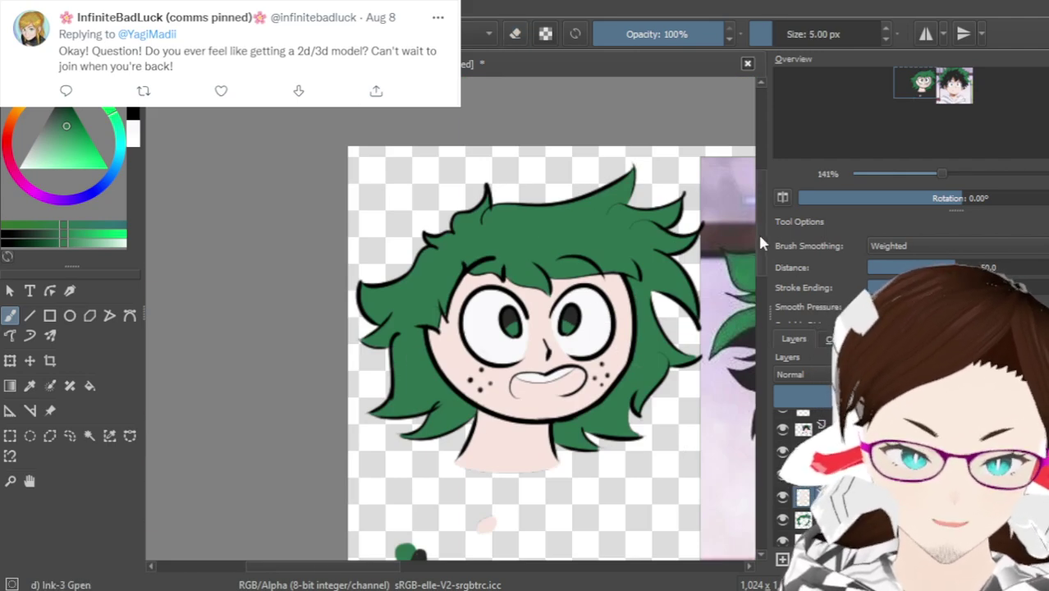
Pick the dark grey from the swatch below the portrait and compare the cartoon hair with the dark areas of the reference hair
scroll(758, 238, down, 3)
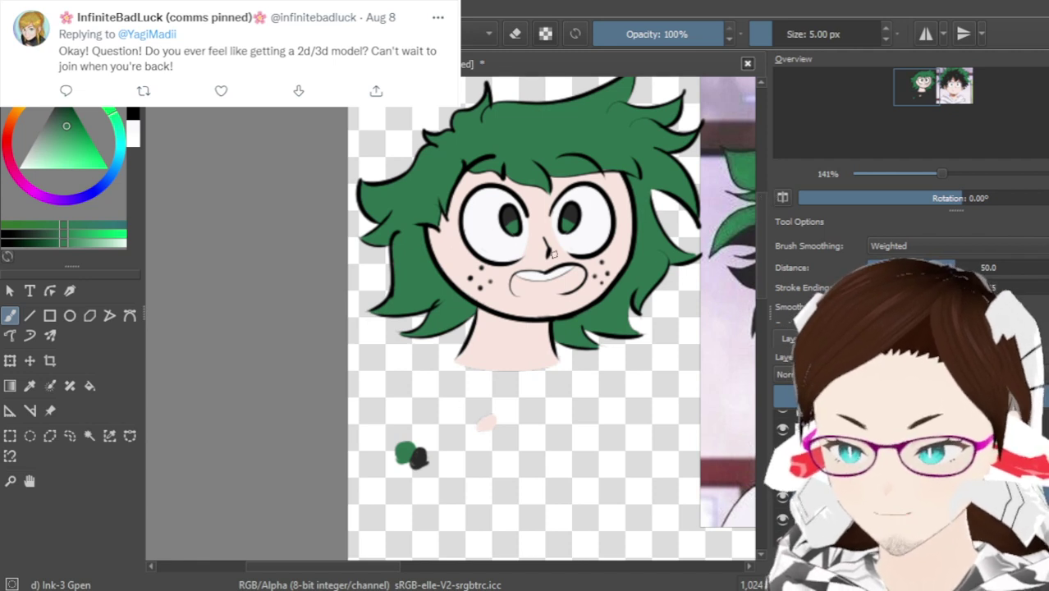
ctrl+click(435, 479)
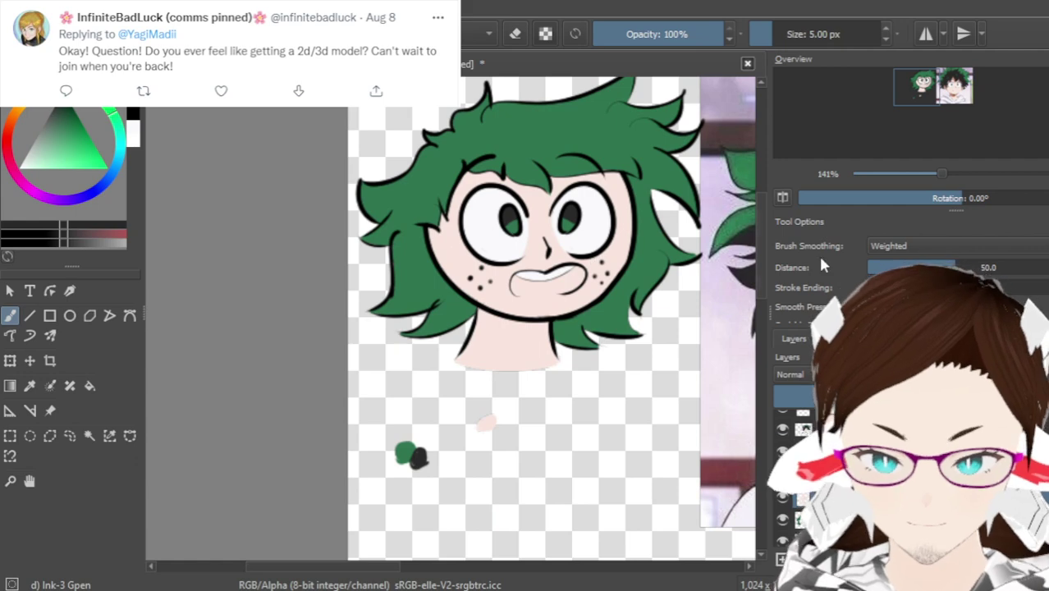
scroll(756, 227, up, 1)
scroll(760, 216, up, 2)
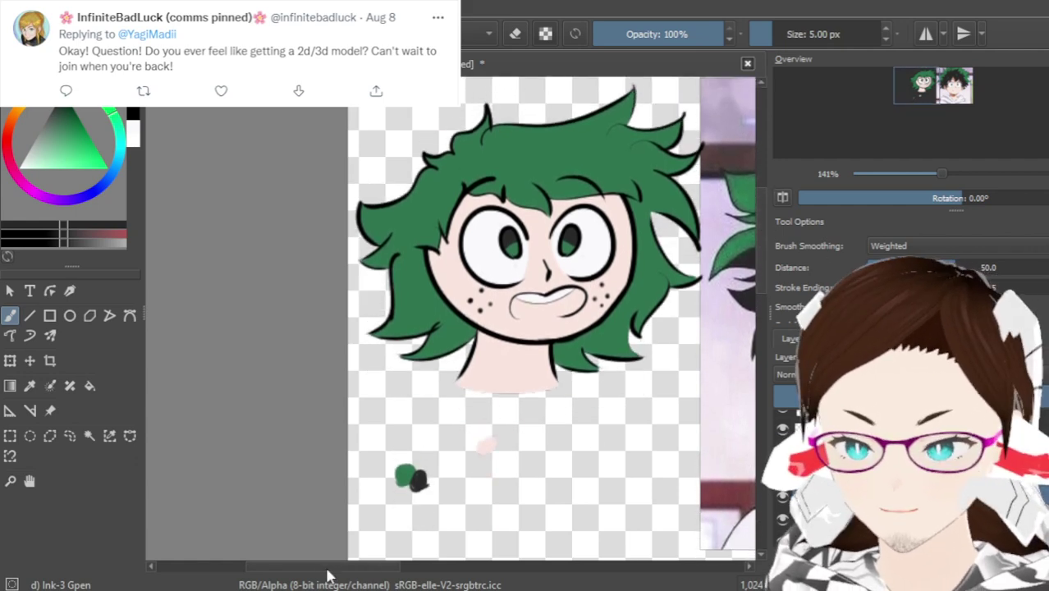
mouse_move(335, 573)
mouse_down()
mouse_move(402, 584)
mouse_move(366, 582)
mouse_up()
scroll(760, 193, up, 2)
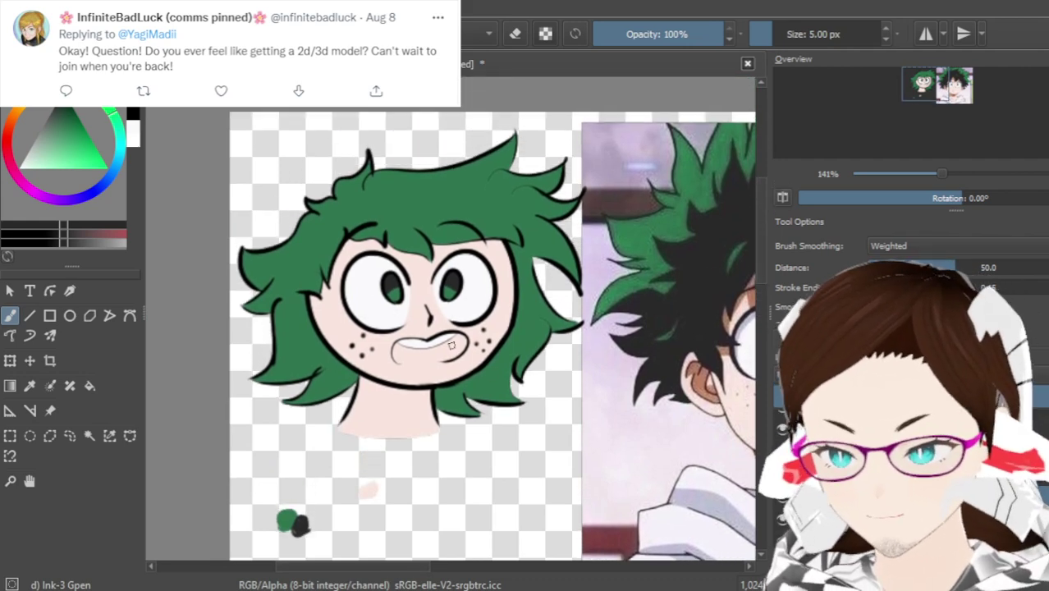
scroll(343, 230, up, 3)
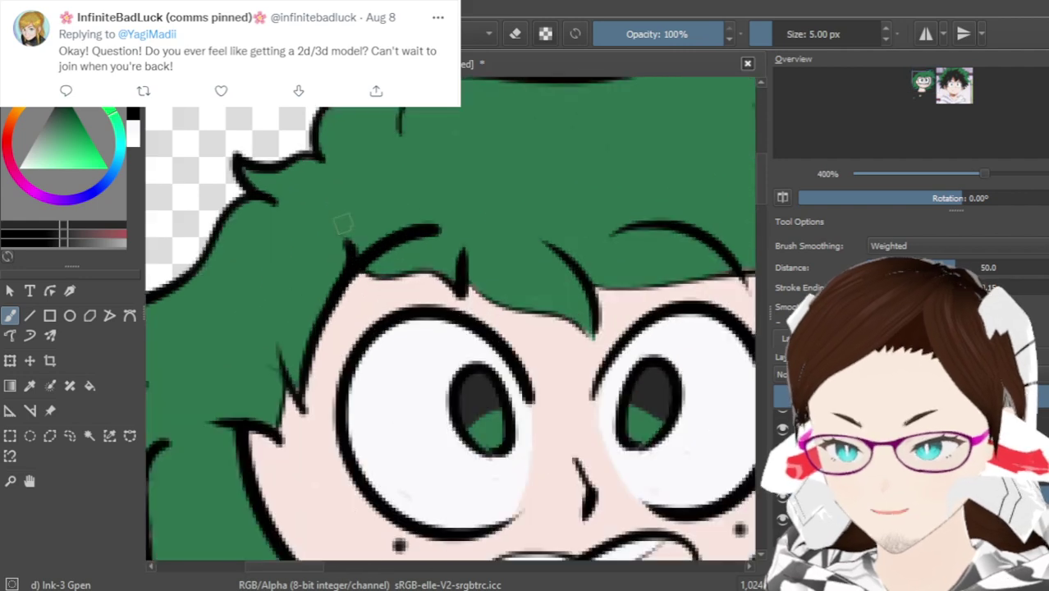
scroll(343, 227, down, 2)
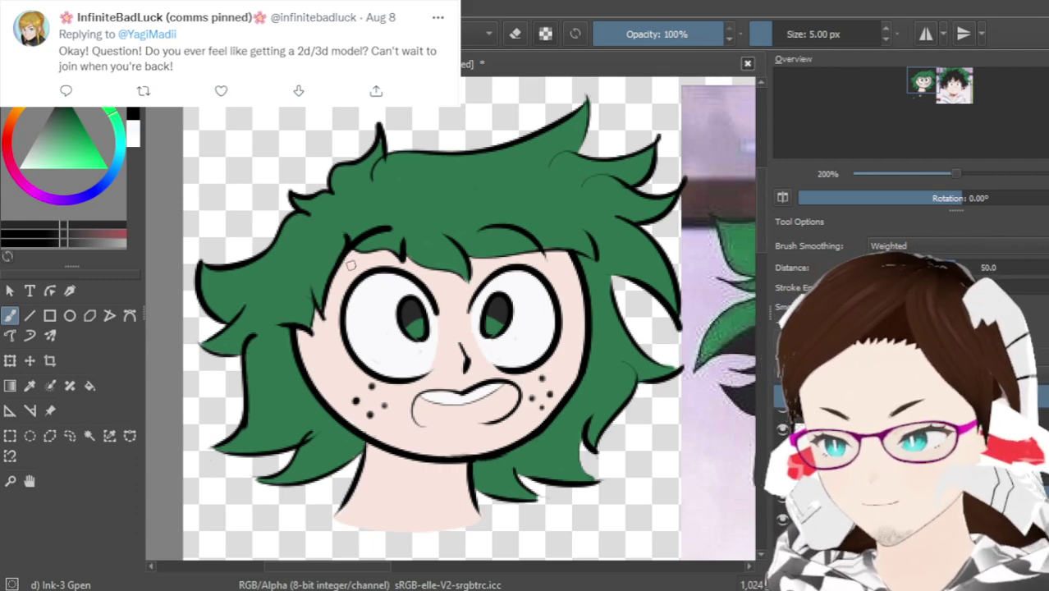
scroll(350, 264, down, 3)
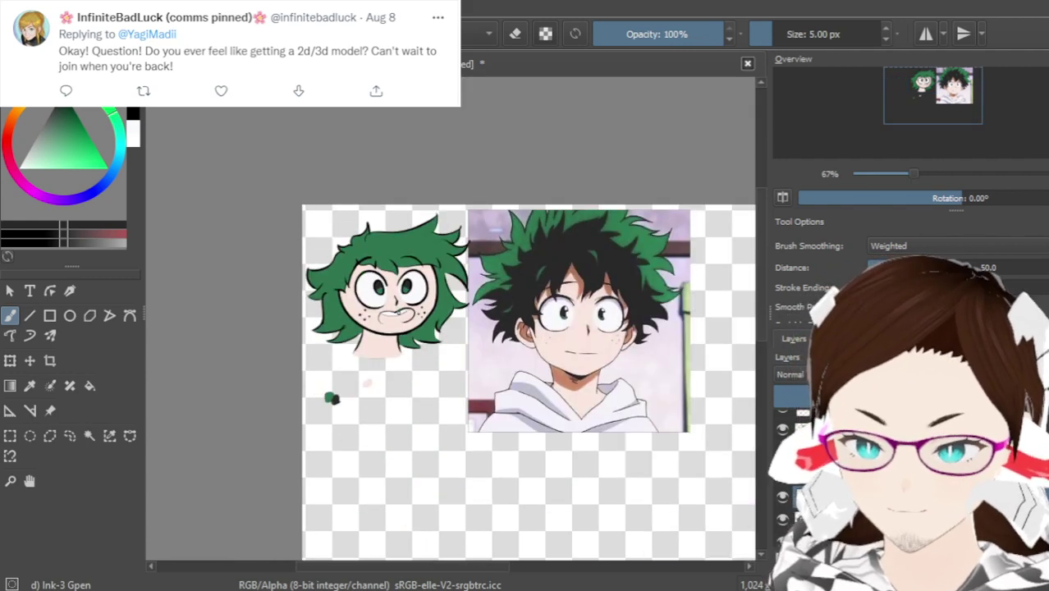
scroll(401, 314, up, 1)
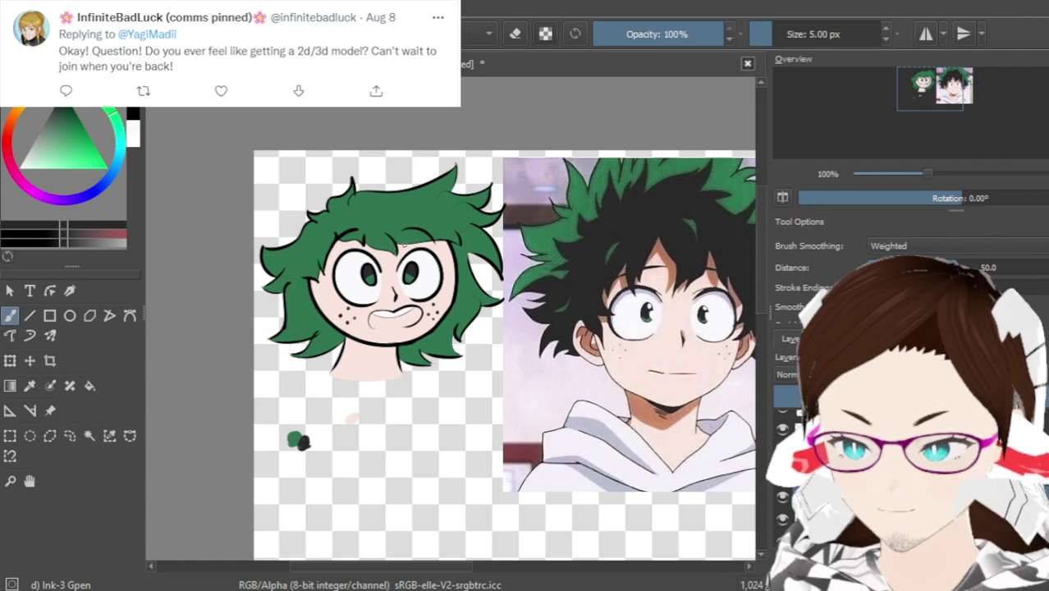
scroll(387, 234, up, 2)
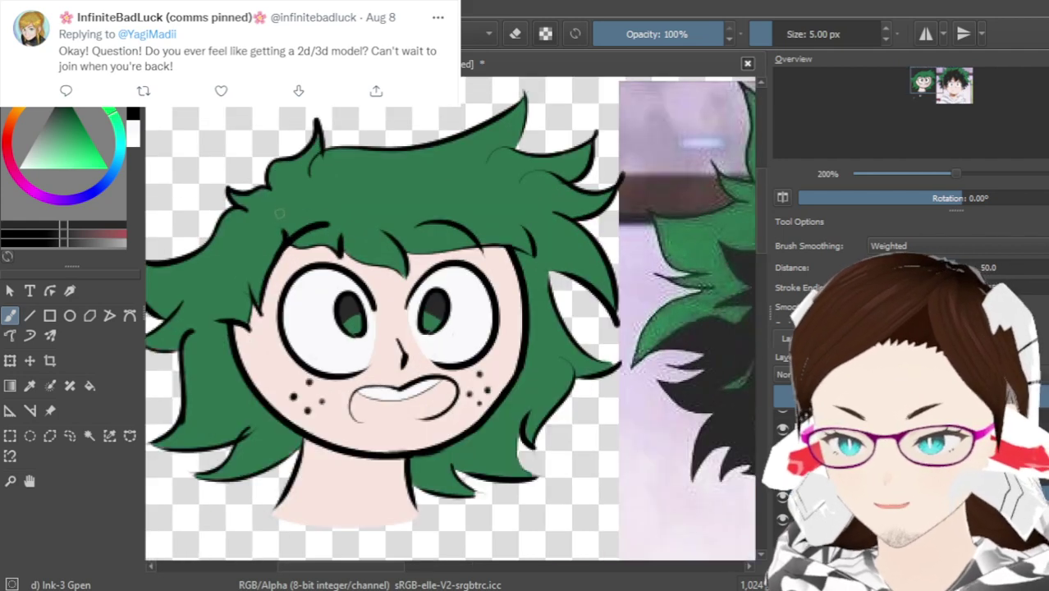
scroll(279, 212, up, 2)
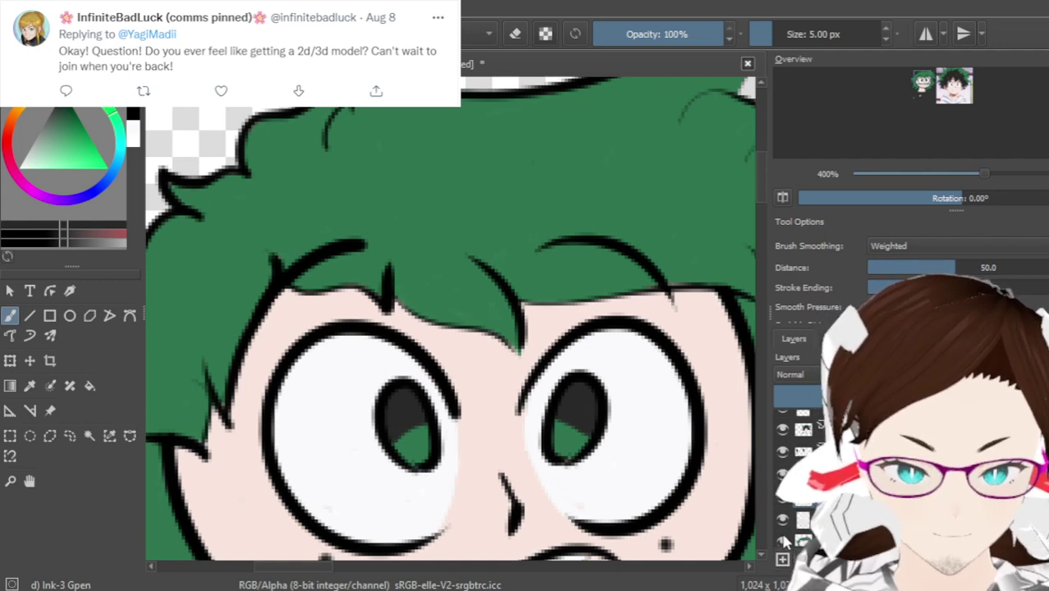
Draw a jagged dark grey line across the crown of the green hair towards the locks beside the reference, undoing strokes that miss
mouse_move(259, 213)
mouse_down()
mouse_move(309, 135)
mouse_move(318, 215)
mouse_move(565, 147)
mouse_move(615, 145)
mouse_up()
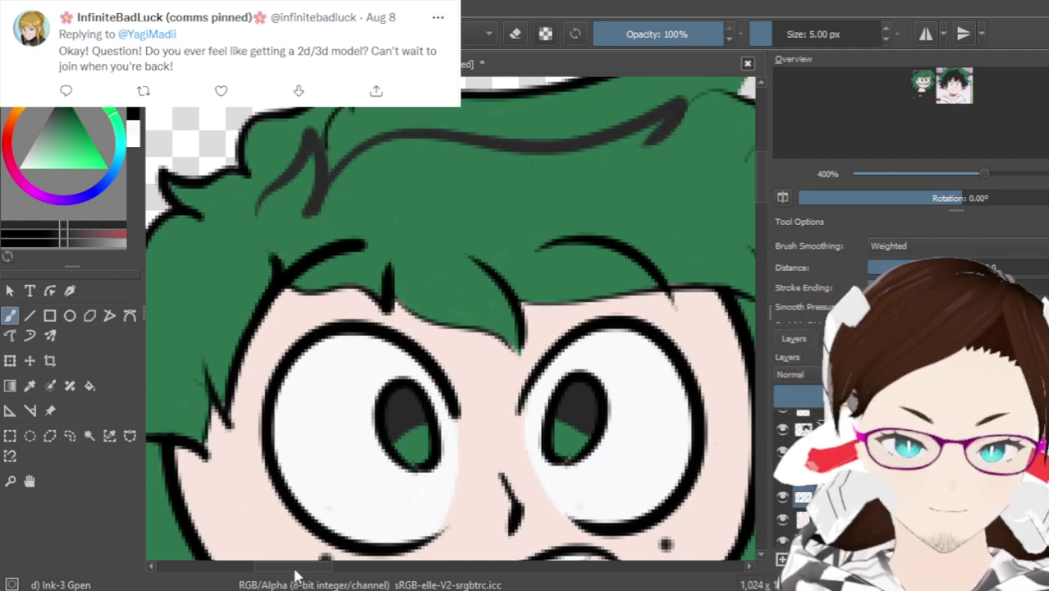
scroll(296, 567, right, 3)
mouse_move(577, 150)
mouse_down()
mouse_move(664, 200)
mouse_move(619, 194)
mouse_move(601, 212)
mouse_up()
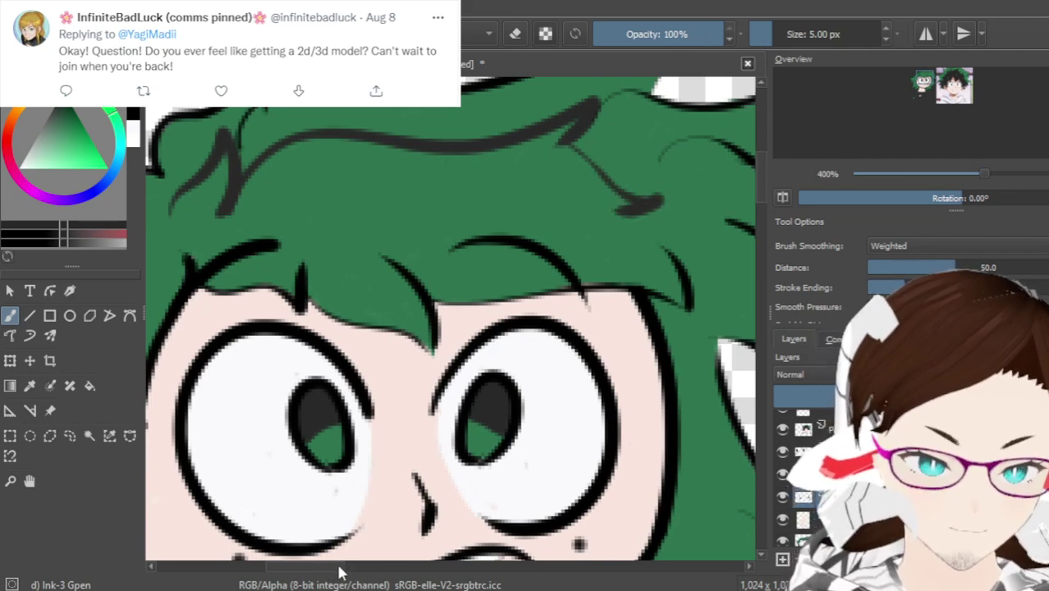
scroll(327, 566, right, 10)
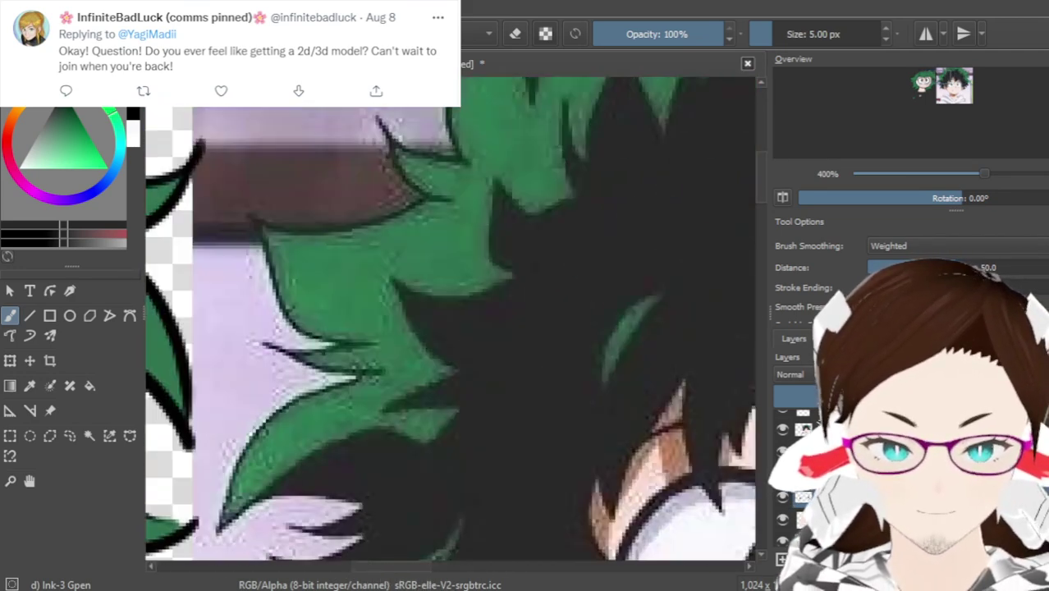
scroll(441, 361, left, 10)
key(ctrl+z)
key(ctrl+z)
mouse_move(398, 147)
mouse_down()
mouse_move(411, 164)
mouse_move(530, 196)
mouse_move(504, 236)
mouse_move(555, 318)
mouse_move(537, 312)
mouse_move(515, 361)
mouse_up()
key(ctrl+z)
key(ctrl+z)
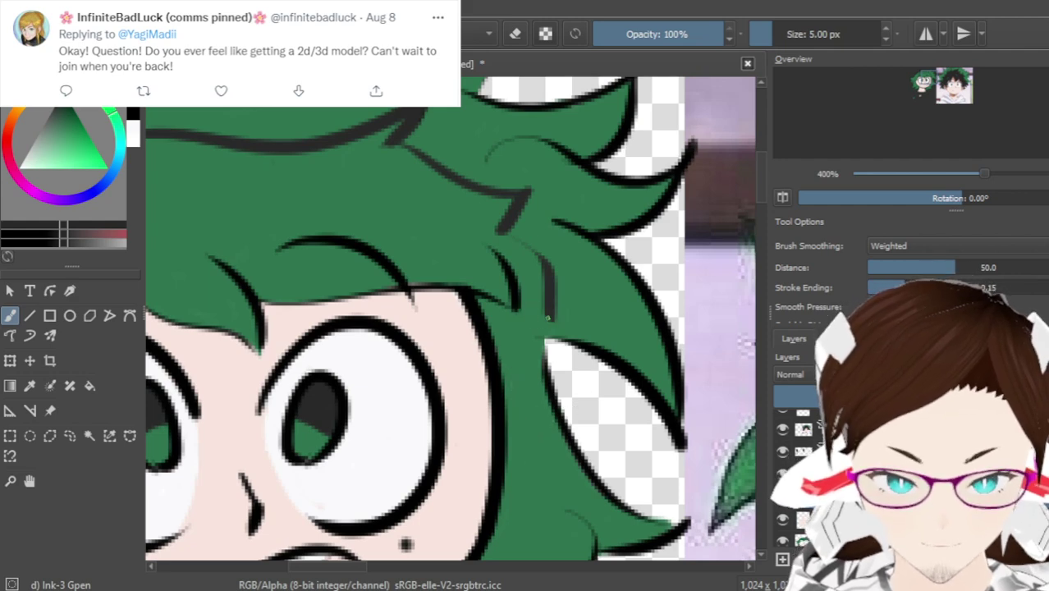
Continue the dark grey line down the hair between the face outline and the white gap, notching it into the lower lock
drag(546, 310, 529, 464)
drag(759, 197, 755, 215)
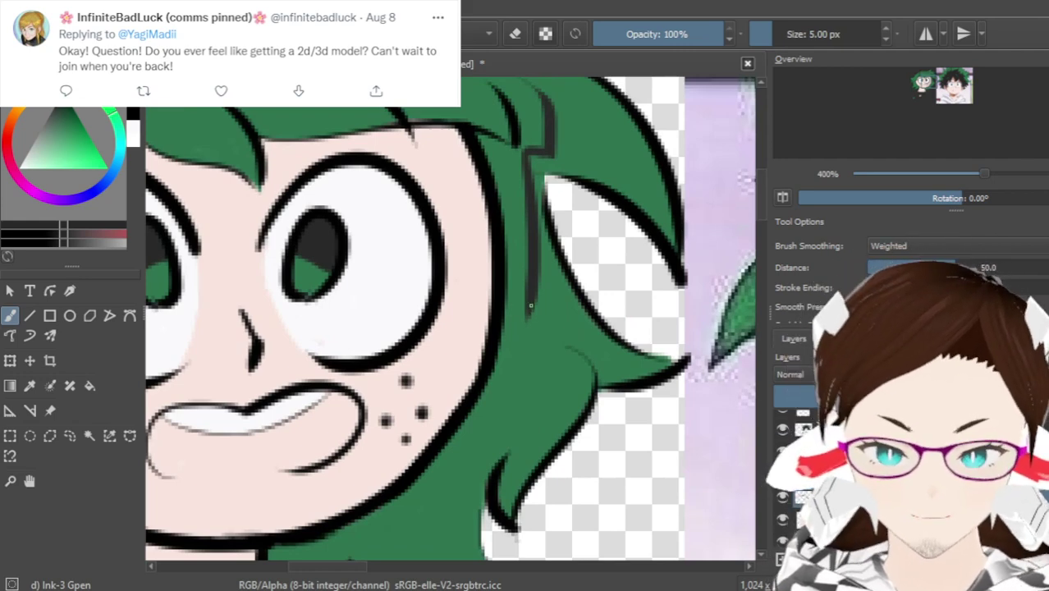
drag(530, 306, 534, 369)
key(ctrl+z)
drag(534, 283, 529, 359)
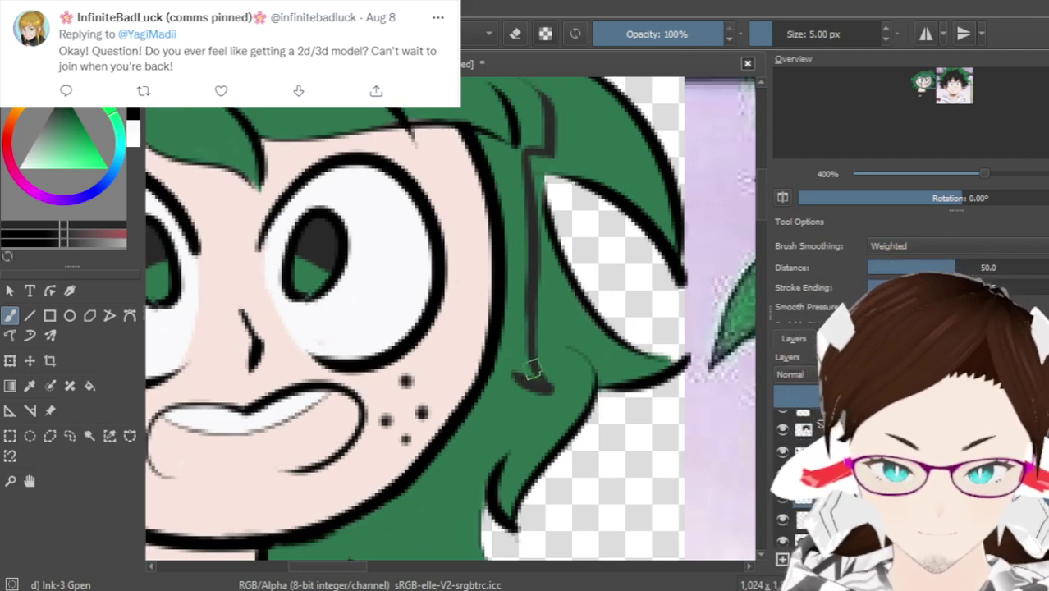
drag(518, 398, 443, 542)
Connect the dark grey line from the lower lock's tip back to the neck, undoing the strokes that miss
scroll(759, 211, down, 5)
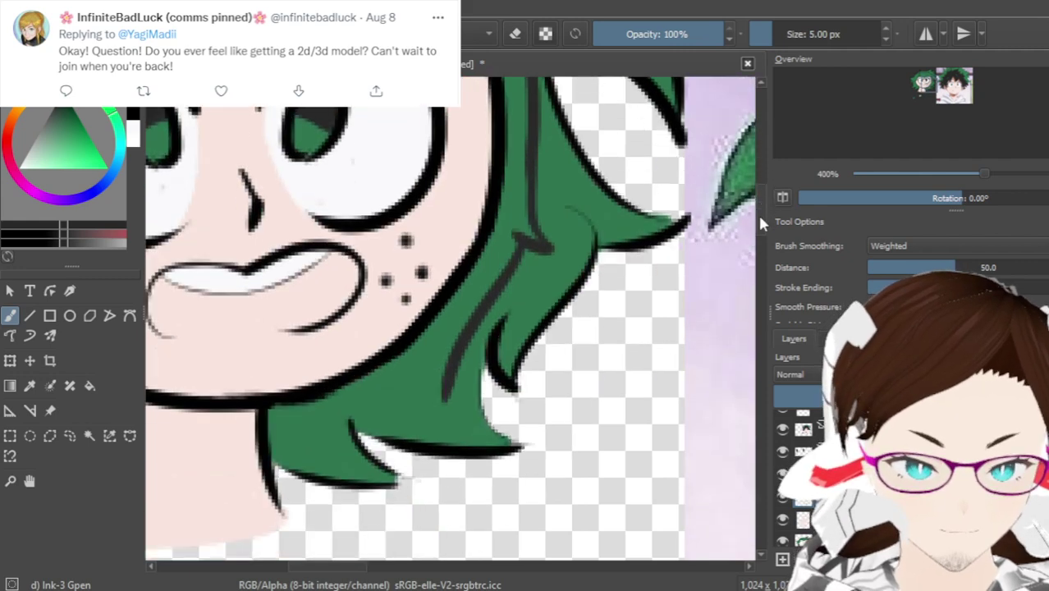
drag(446, 287, 298, 317)
key(ctrl+z)
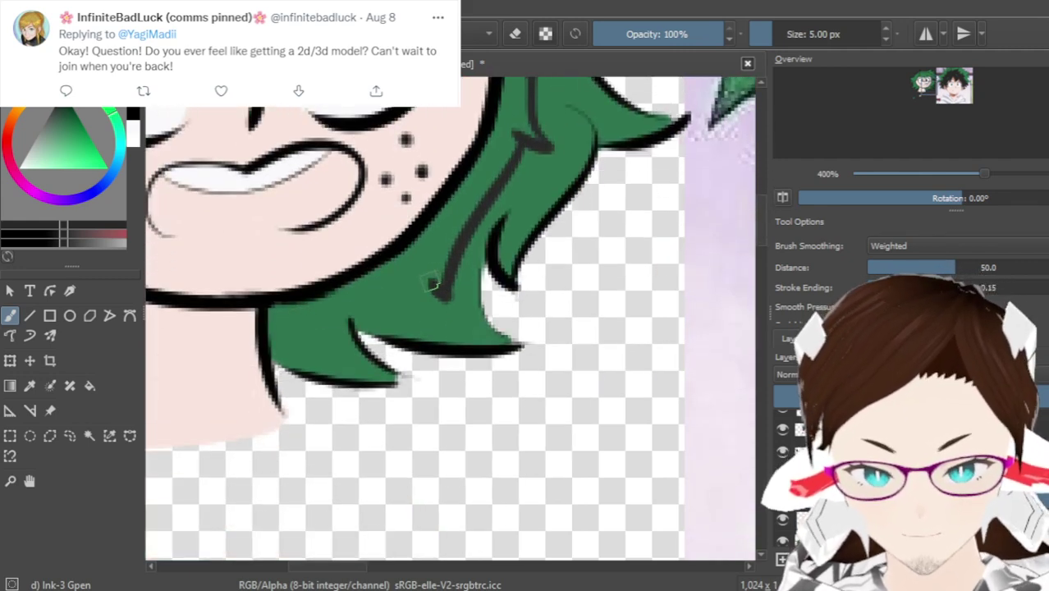
drag(428, 269, 324, 327)
key(ctrl+z)
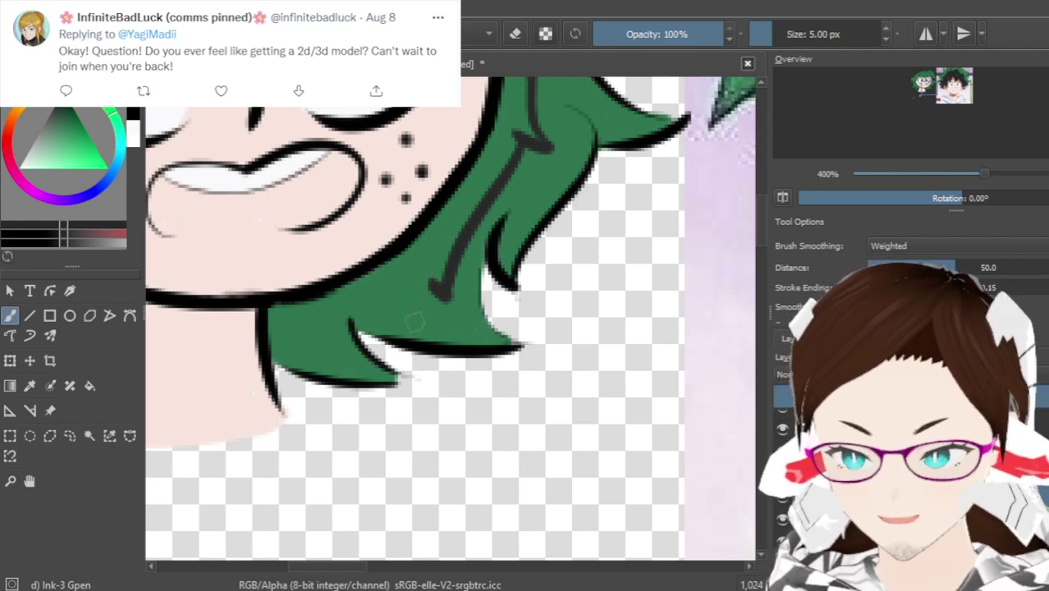
drag(430, 284, 263, 312)
key(ctrl+z)
drag(434, 279, 267, 329)
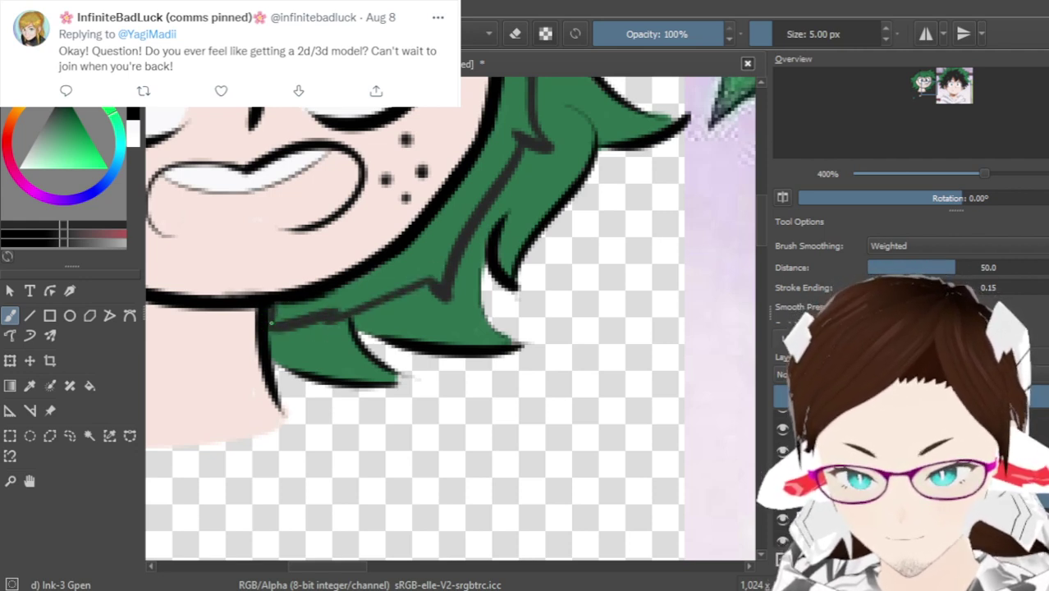
Shade the hair dark grey along the face outline from the neck up to the forehead and along the adjoining fringe edge
mouse_move(275, 303)
mouse_down()
mouse_move(337, 292)
mouse_move(308, 294)
mouse_move(274, 315)
mouse_move(377, 276)
mouse_move(268, 320)
mouse_move(331, 311)
mouse_move(407, 259)
mouse_move(322, 308)
mouse_move(271, 319)
mouse_move(366, 284)
mouse_move(343, 309)
mouse_move(410, 263)
mouse_move(335, 308)
mouse_move(374, 287)
mouse_move(444, 216)
mouse_move(356, 276)
mouse_move(455, 191)
mouse_up()
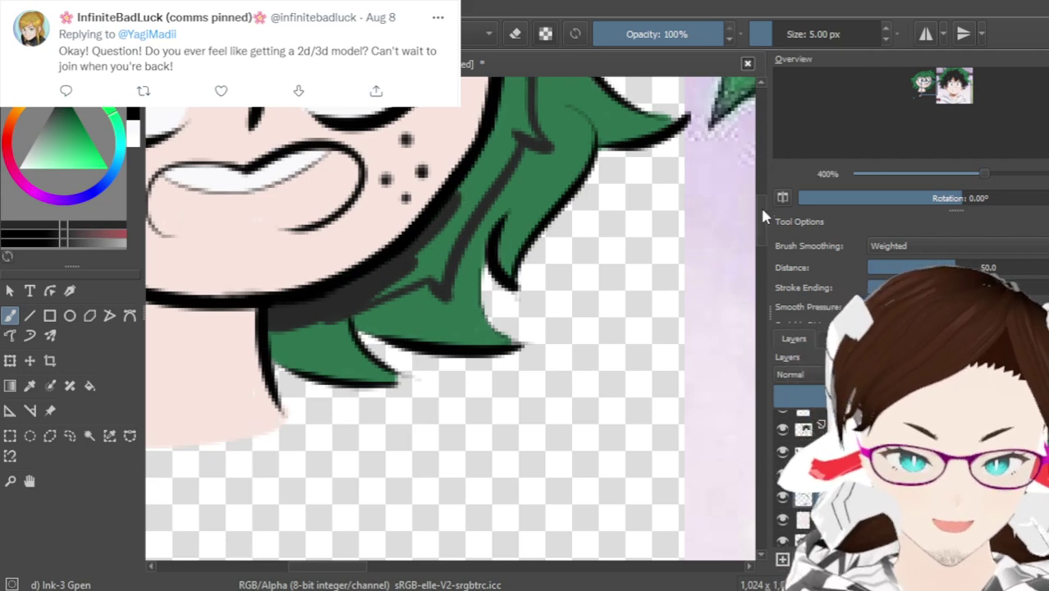
scroll(761, 209, up, 5)
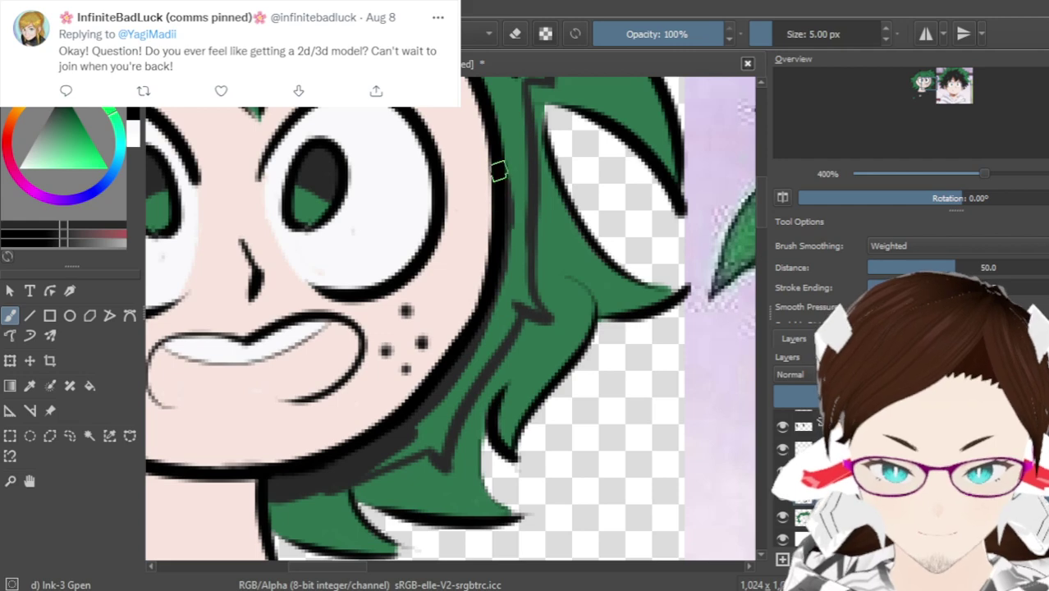
scroll(763, 200, up, 3)
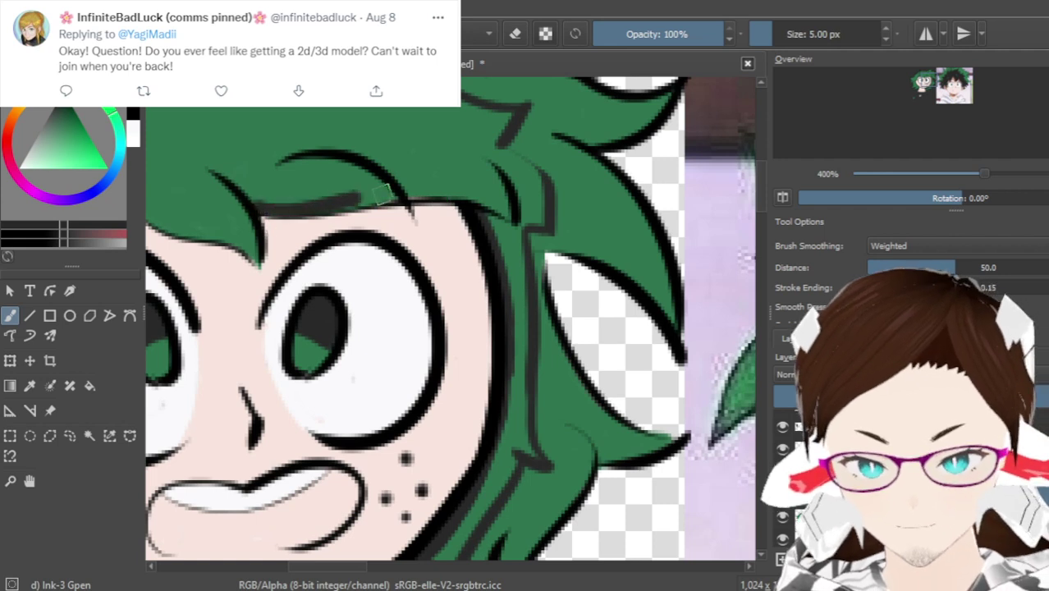
drag(376, 210, 453, 201)
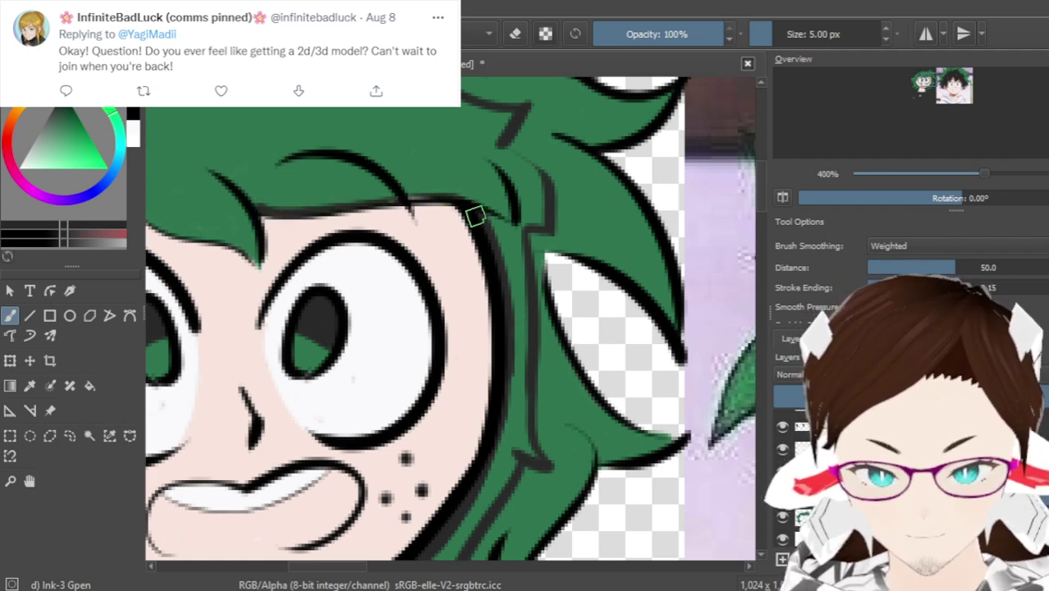
key(e)
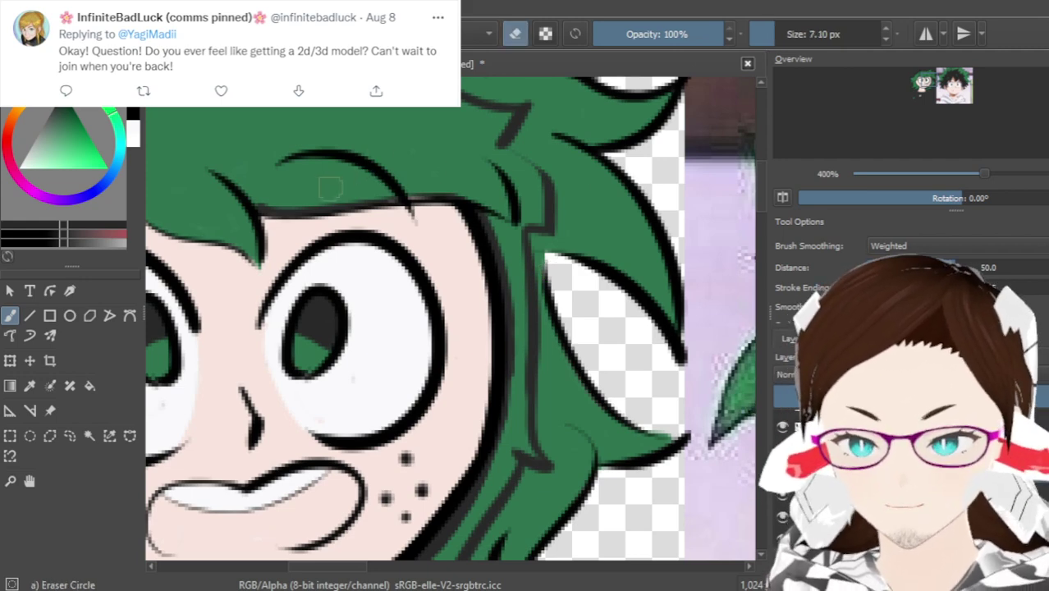
scroll(330, 189, up, 1)
scroll(277, 242, up, 2)
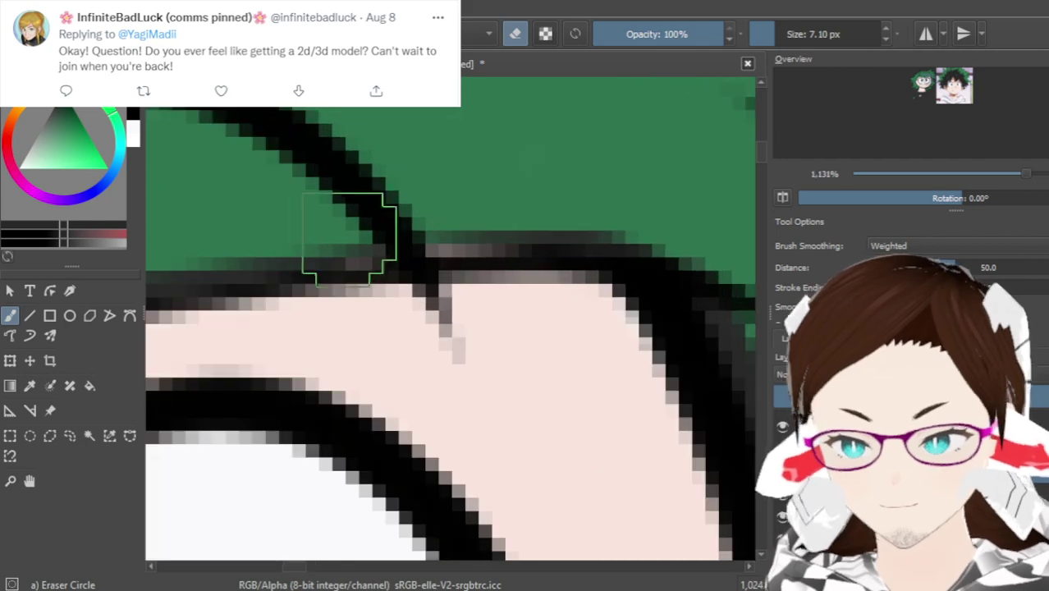
scroll(394, 224, down, 4)
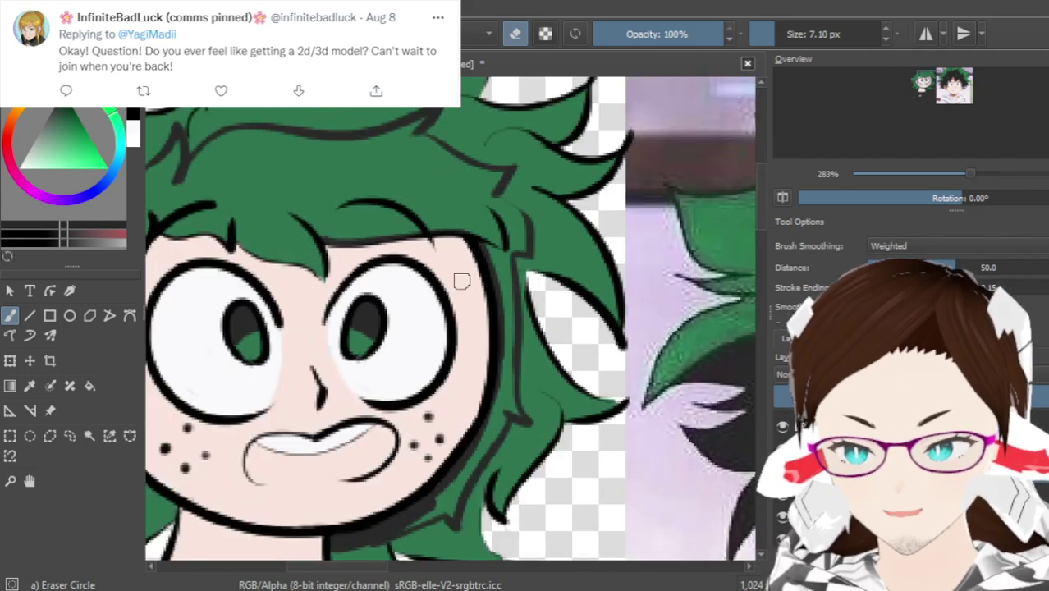
key(e)
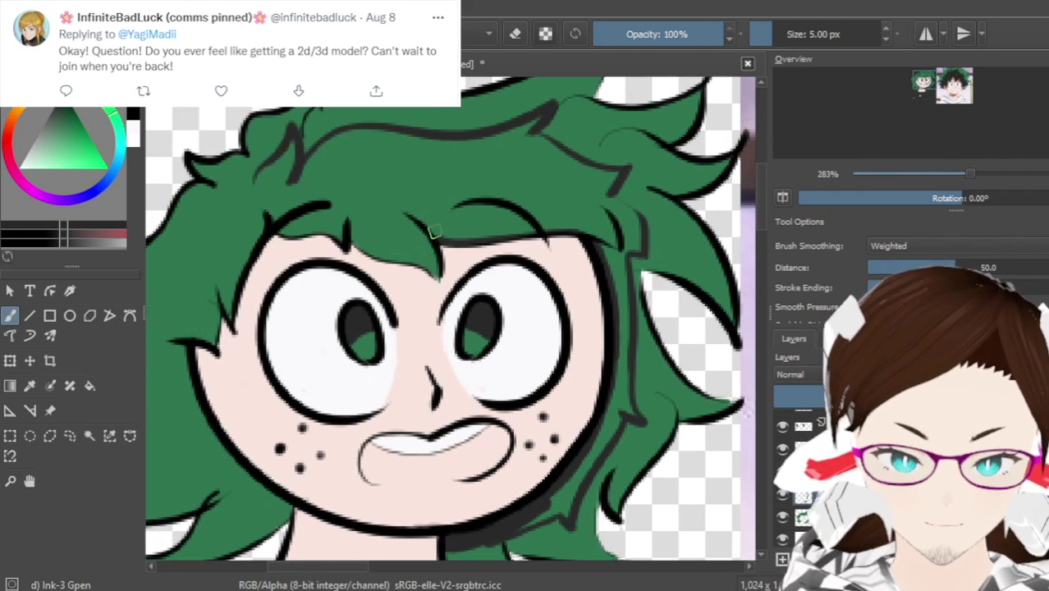
Paint dark grey along the lower edge of the fringe, from the pointed central lock across to the far eyebrow
scroll(371, 231, up, 2)
mouse_move(310, 252)
mouse_down()
mouse_move(398, 293)
mouse_move(456, 304)
mouse_move(480, 328)
mouse_move(417, 210)
mouse_move(447, 258)
mouse_up()
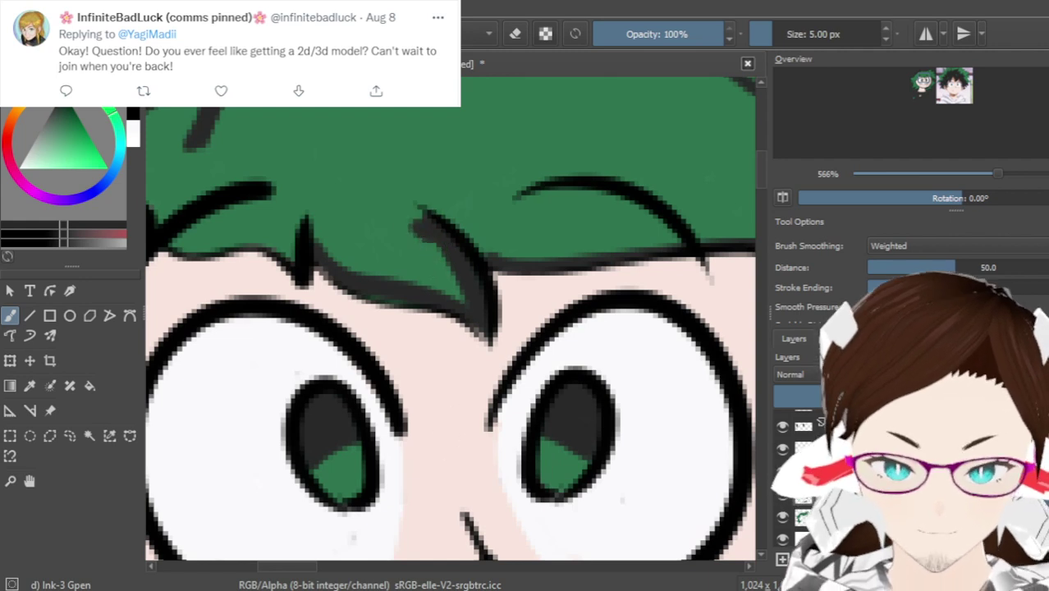
drag(301, 566, 279, 573)
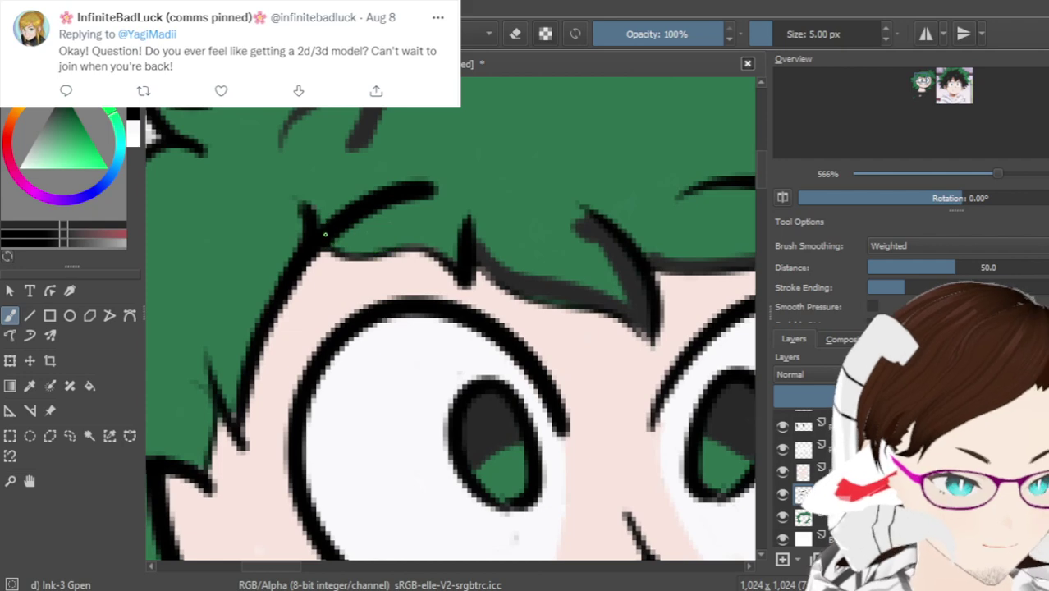
scroll(427, 245, down, 1)
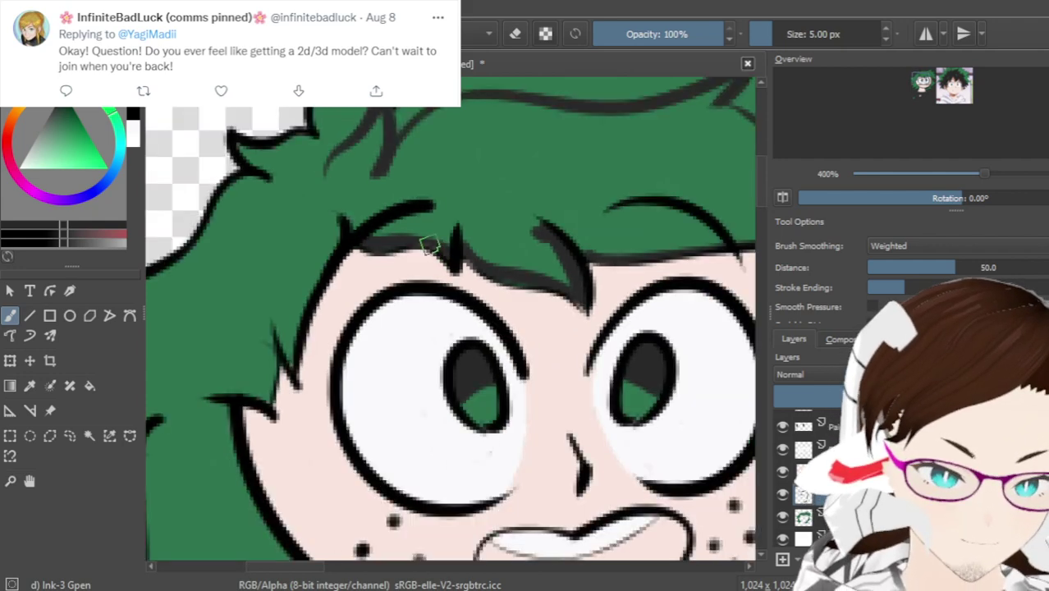
Draw the dark grey inner line down the side hair from the short upper line to the outer lock and the lower lock, undoing misplaced strokes
scroll(427, 245, down, 1)
drag(351, 191, 280, 265)
key(ctrl+z)
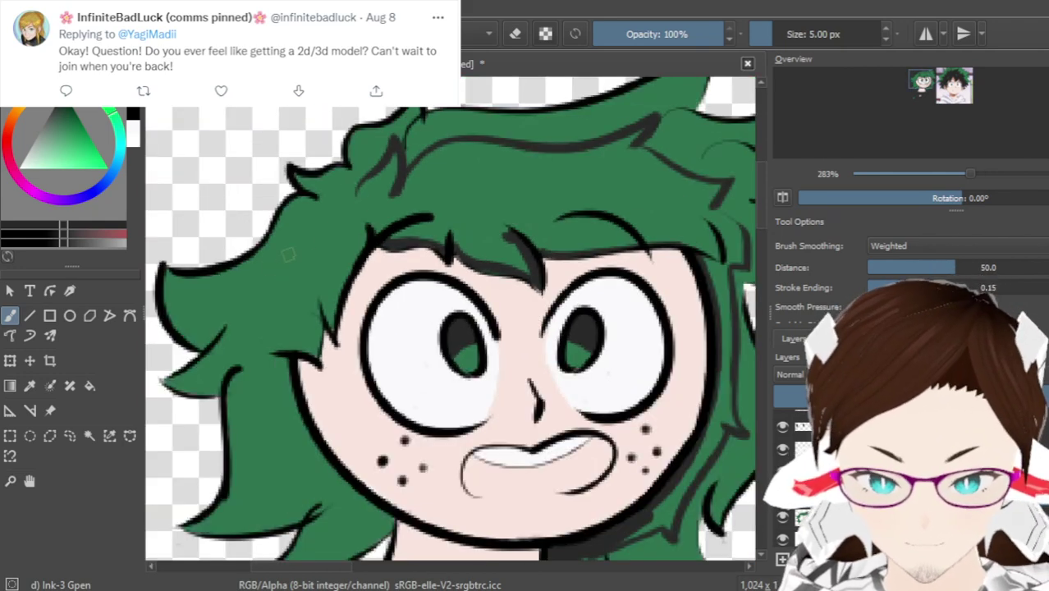
drag(361, 191, 245, 309)
key(ctrl+z)
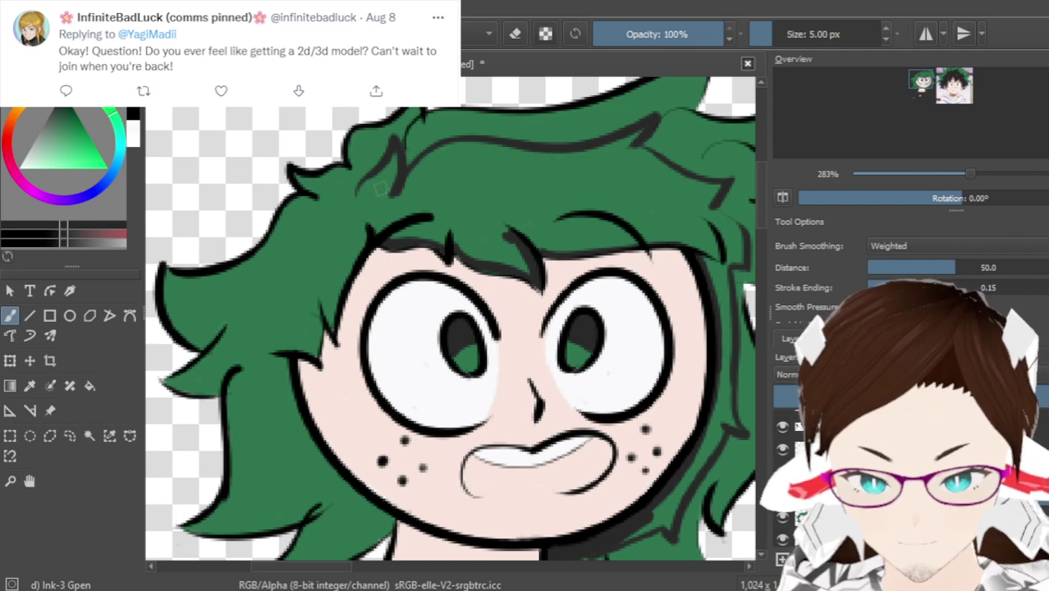
mouse_move(355, 190)
mouse_down()
mouse_move(248, 297)
mouse_move(205, 314)
mouse_move(256, 317)
mouse_up()
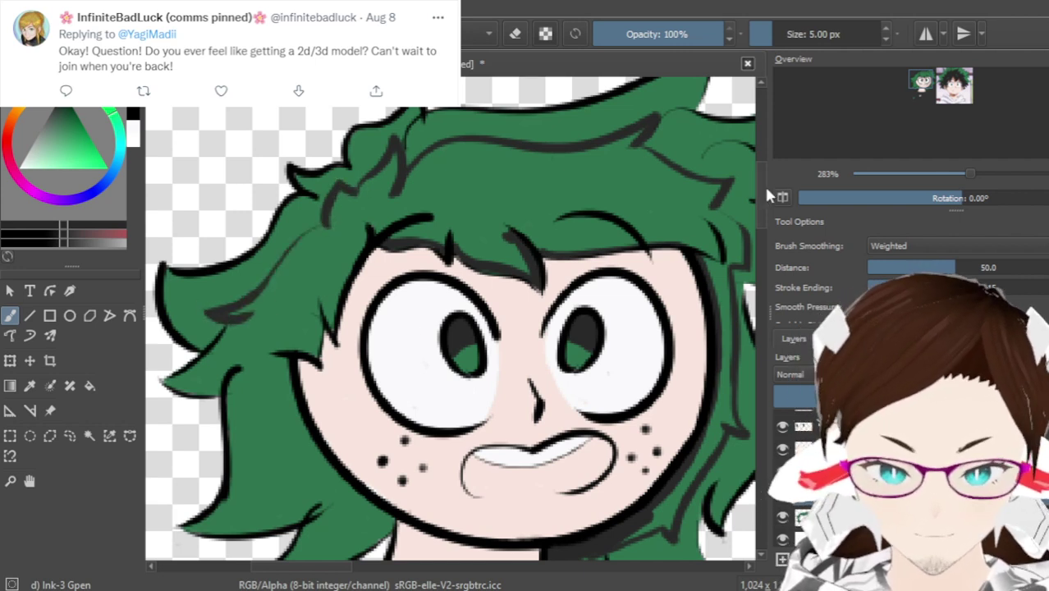
scroll(764, 197, down, 3)
mouse_move(256, 239)
mouse_down()
mouse_move(215, 266)
mouse_move(238, 407)
mouse_up()
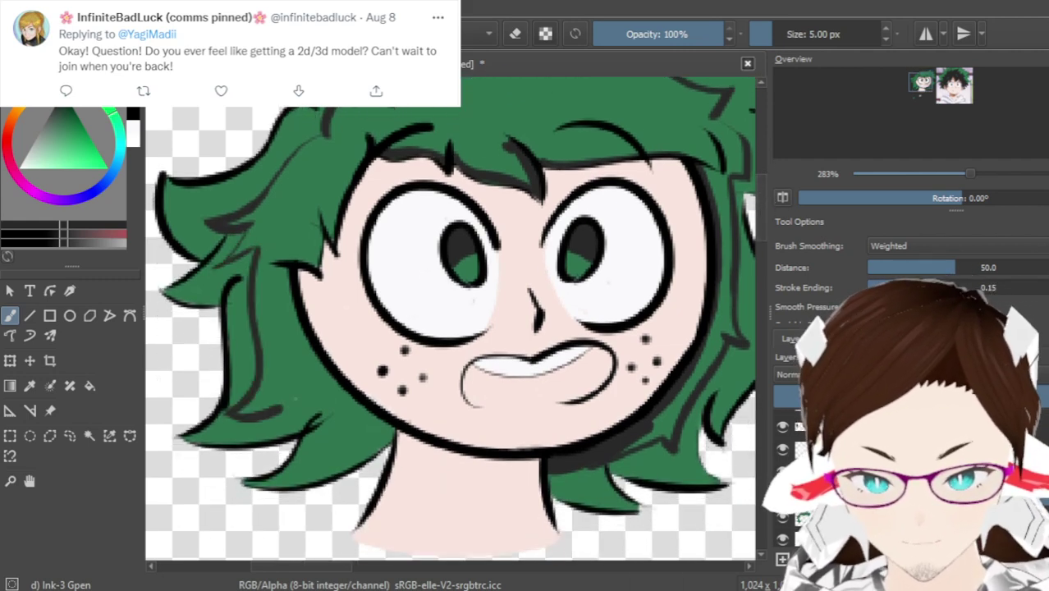
Continue the dark grey line through the lowest side locks to the jaw outline, undoing strokes that miss
drag(297, 382, 335, 443)
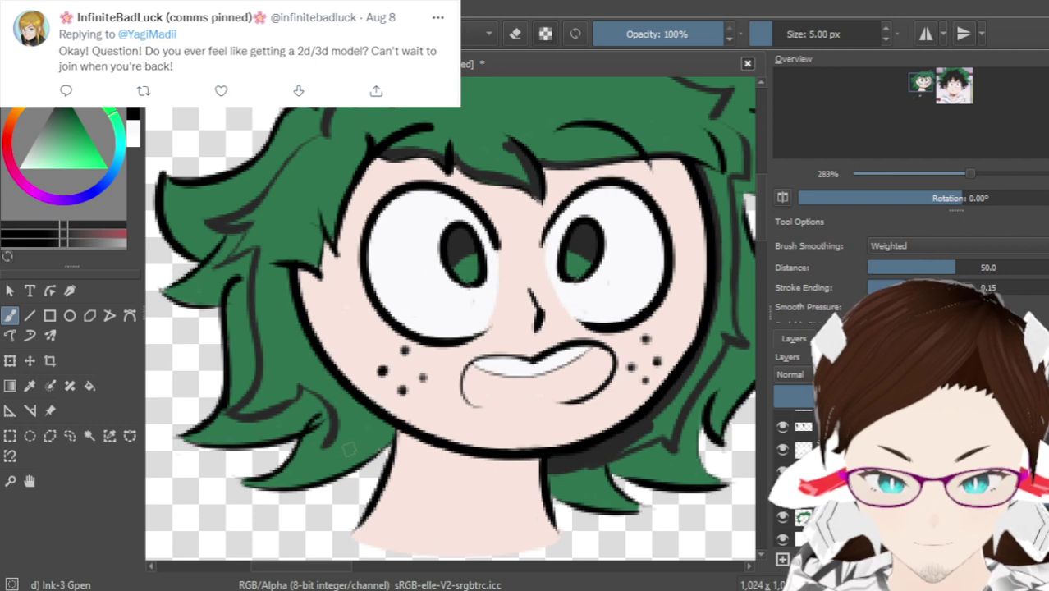
key(ctrl+z)
mouse_move(295, 379)
mouse_down()
mouse_move(335, 435)
mouse_move(322, 475)
mouse_up()
key(ctrl+z)
mouse_move(297, 382)
mouse_down()
mouse_move(326, 418)
mouse_move(309, 432)
mouse_move(322, 452)
mouse_move(313, 456)
mouse_move(380, 416)
mouse_up()
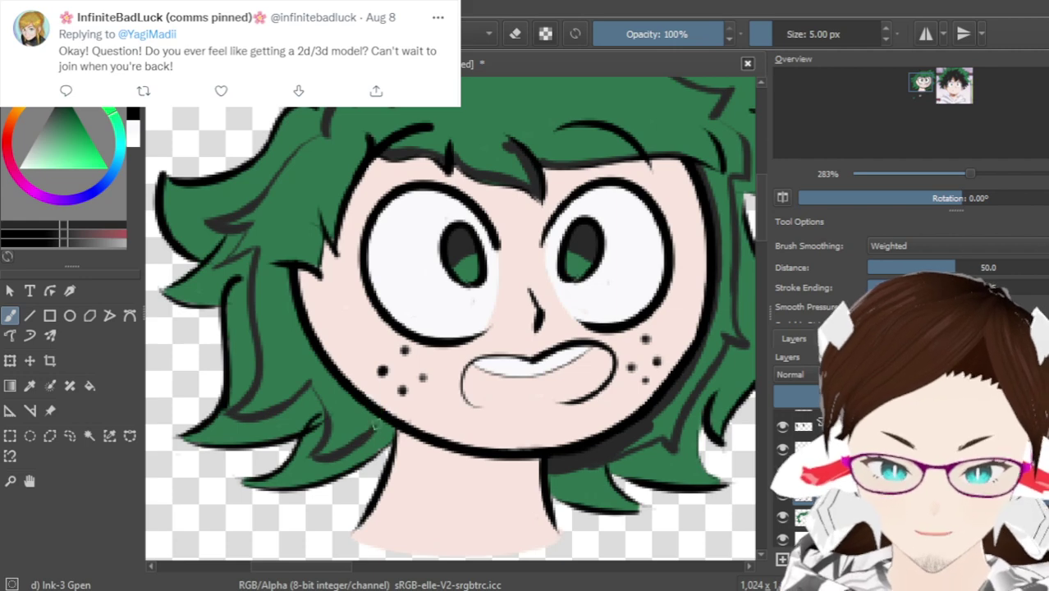
Shade the side hair dark grey along the face outline from the jaw near the neck up to the notched side lock
scroll(374, 411, up, 2)
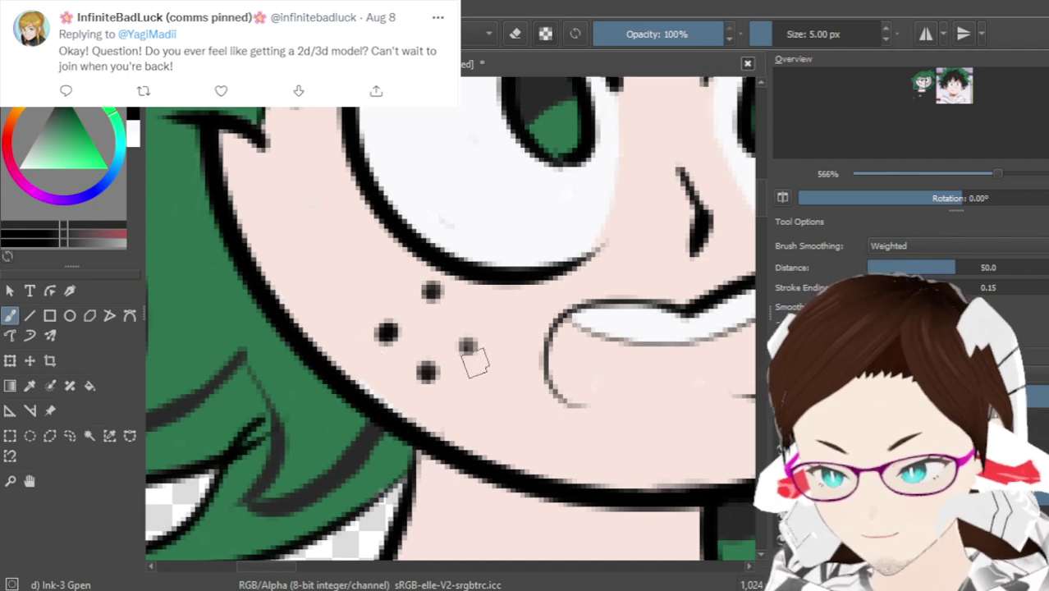
drag(367, 435, 288, 343)
key(ctrl+z)
drag(357, 414, 242, 281)
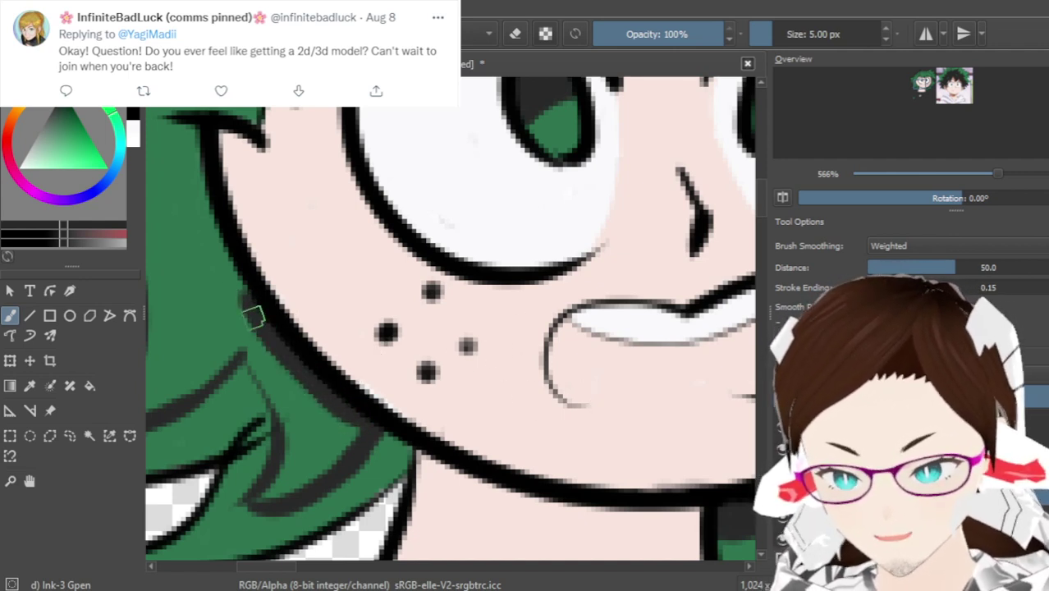
drag(264, 335, 211, 241)
mouse_move(242, 297)
mouse_down()
mouse_move(200, 145)
mouse_move(209, 234)
mouse_move(182, 115)
mouse_up()
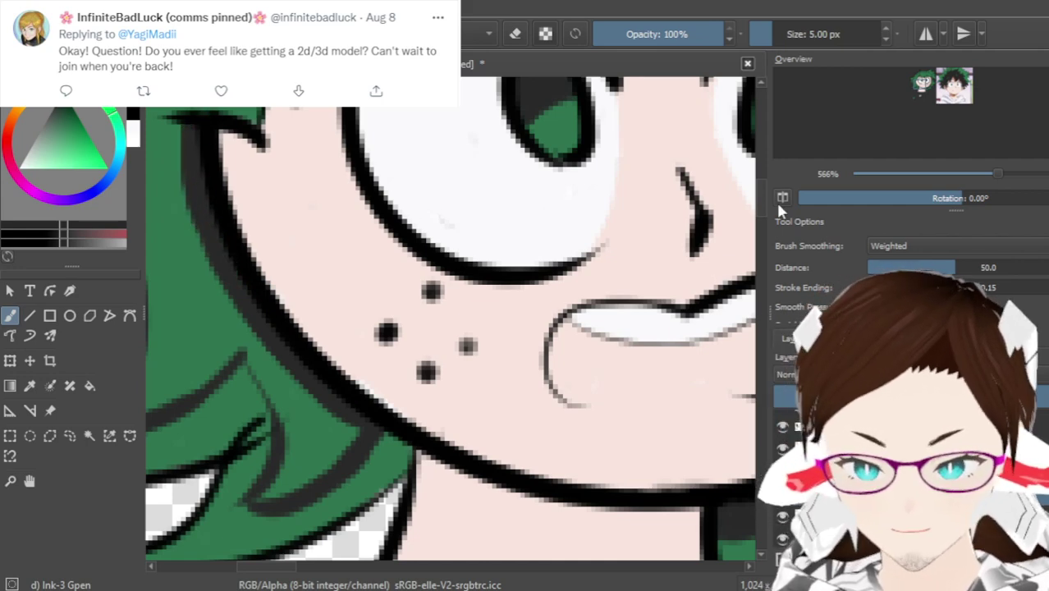
Shade dark grey along the notched side lock and up the hairline to the start of the fringe
scroll(759, 194, up, 5)
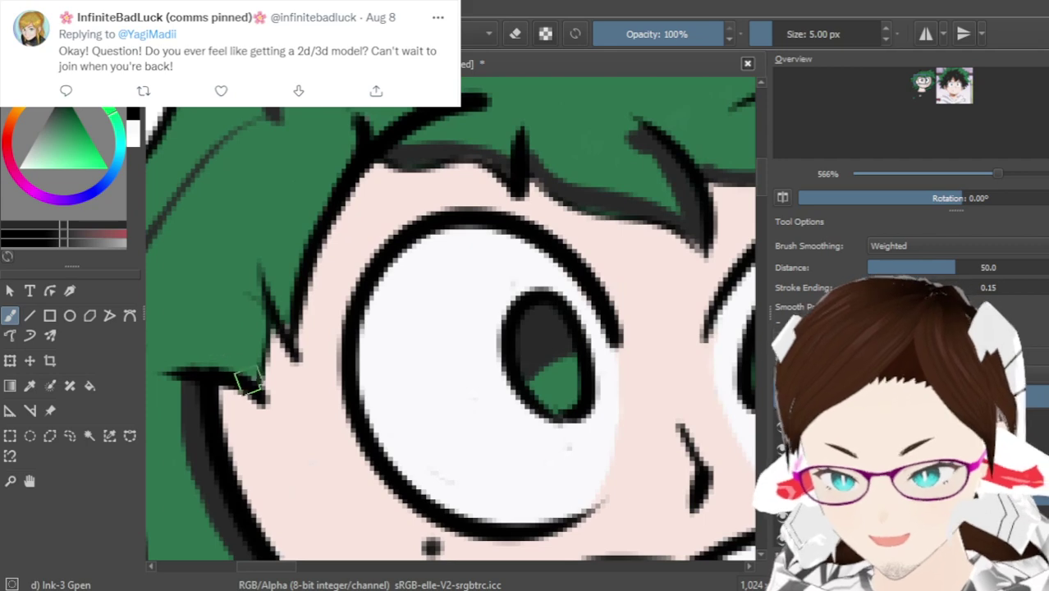
mouse_move(168, 361)
mouse_down()
mouse_move(207, 355)
mouse_move(246, 371)
mouse_up()
key(ctrl+z)
mouse_move(168, 361)
mouse_down()
mouse_move(251, 377)
mouse_move(272, 353)
mouse_move(245, 376)
mouse_move(253, 382)
mouse_move(262, 289)
mouse_move(257, 351)
mouse_move(248, 261)
mouse_move(289, 337)
mouse_move(327, 175)
mouse_up()
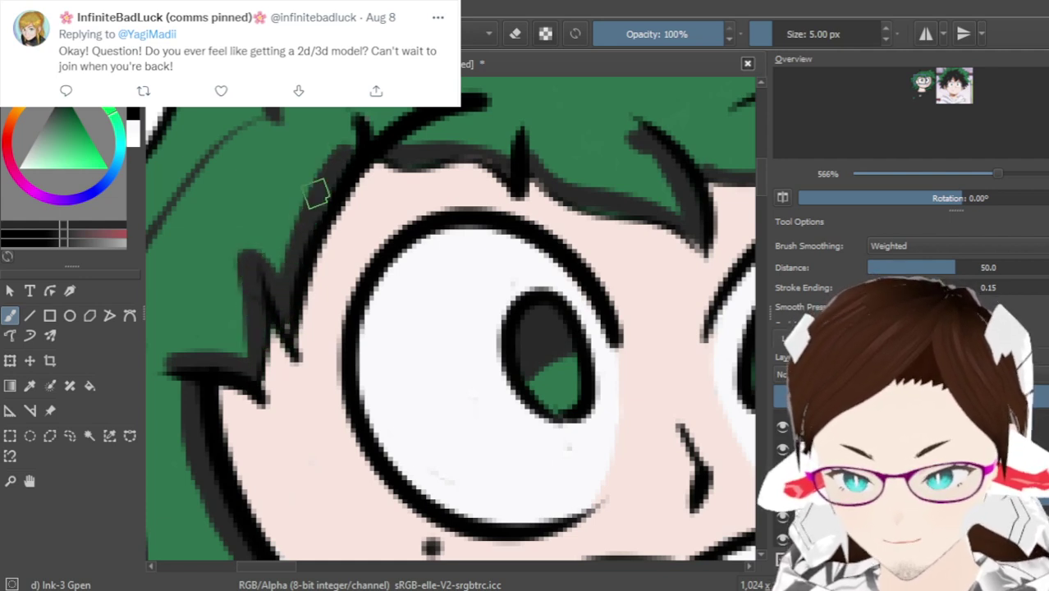
mouse_move(293, 252)
mouse_down()
mouse_move(349, 129)
mouse_move(343, 154)
mouse_up()
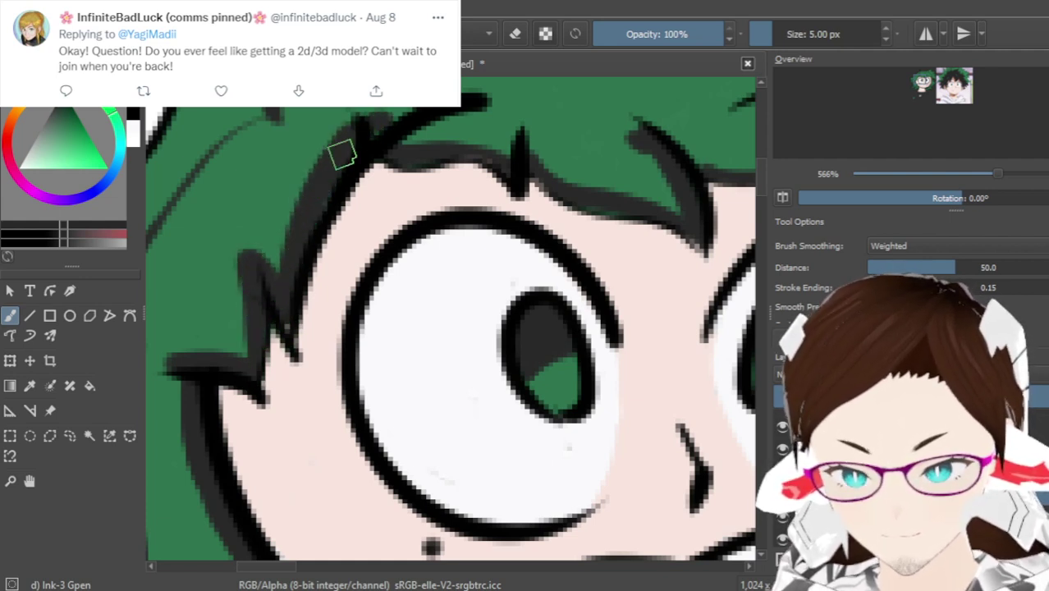
Thicken the thin dark grey line in the side hair and join it to the line above, redoing strokes that miss
scroll(361, 140, down, 1)
scroll(245, 185, up, 1)
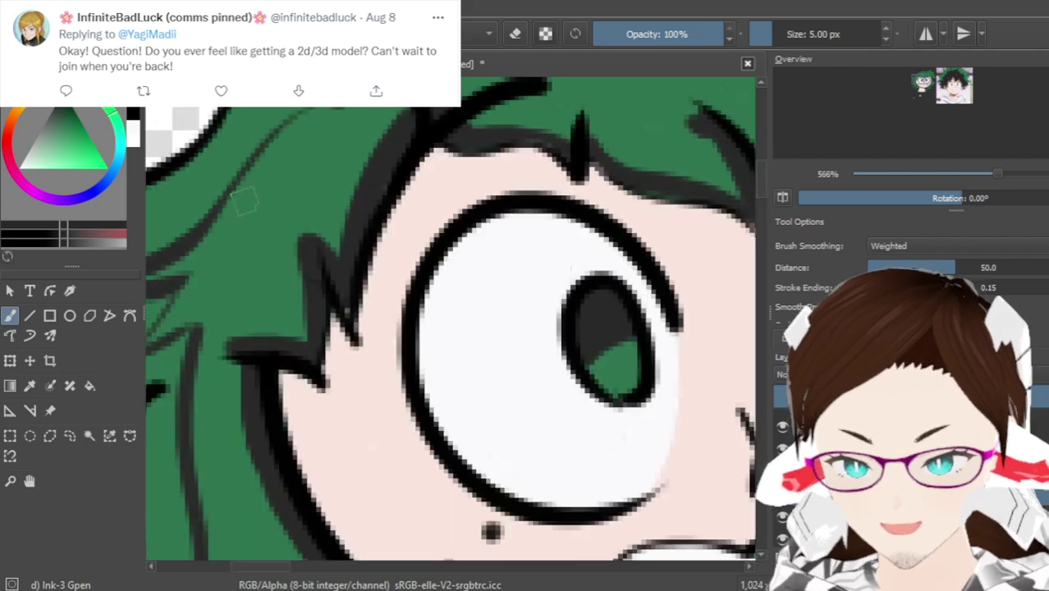
scroll(246, 199, up, 1)
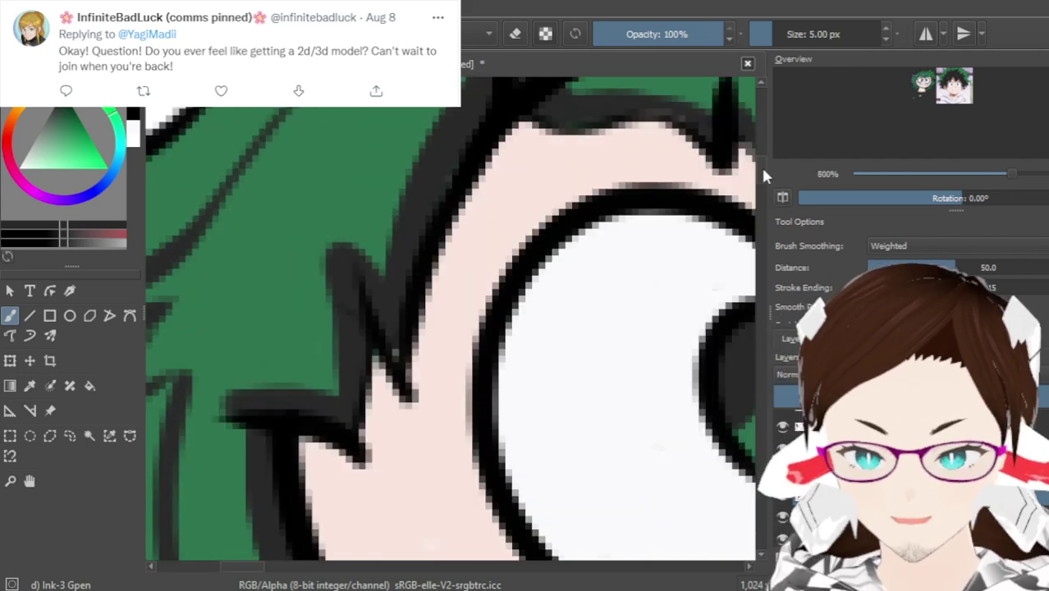
scroll(763, 164, up, 5)
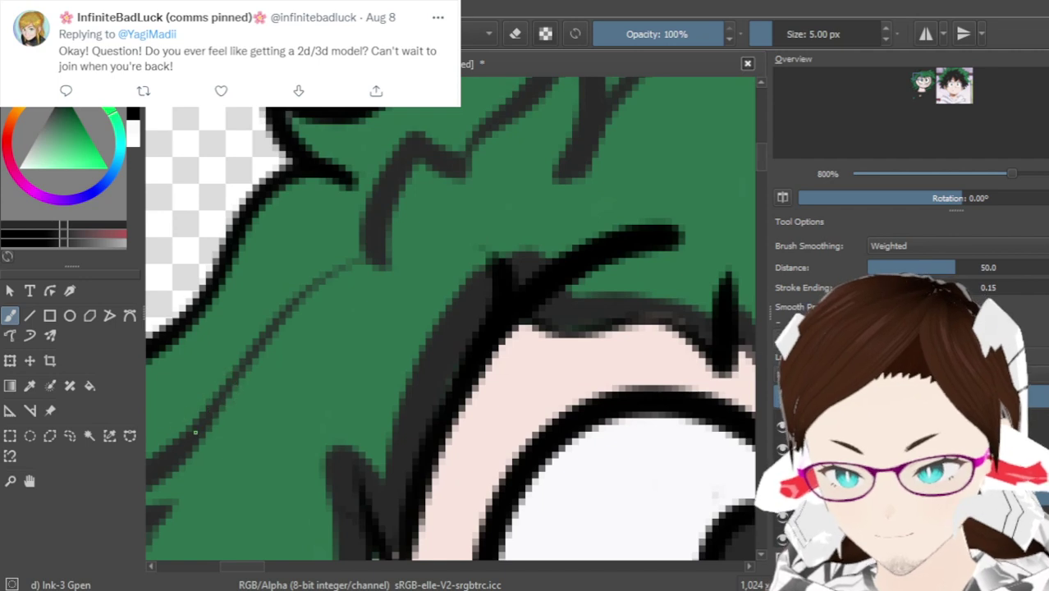
mouse_move(201, 431)
mouse_down()
mouse_move(263, 343)
mouse_move(370, 262)
mouse_up()
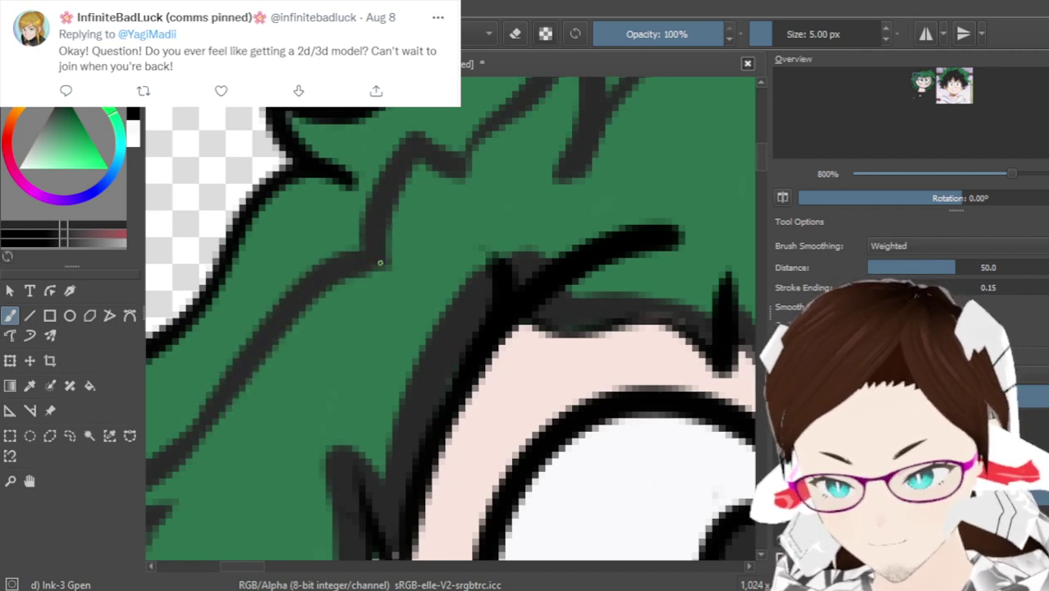
key(ctrl+z)
mouse_move(182, 446)
mouse_down()
mouse_move(232, 387)
mouse_move(374, 247)
mouse_up()
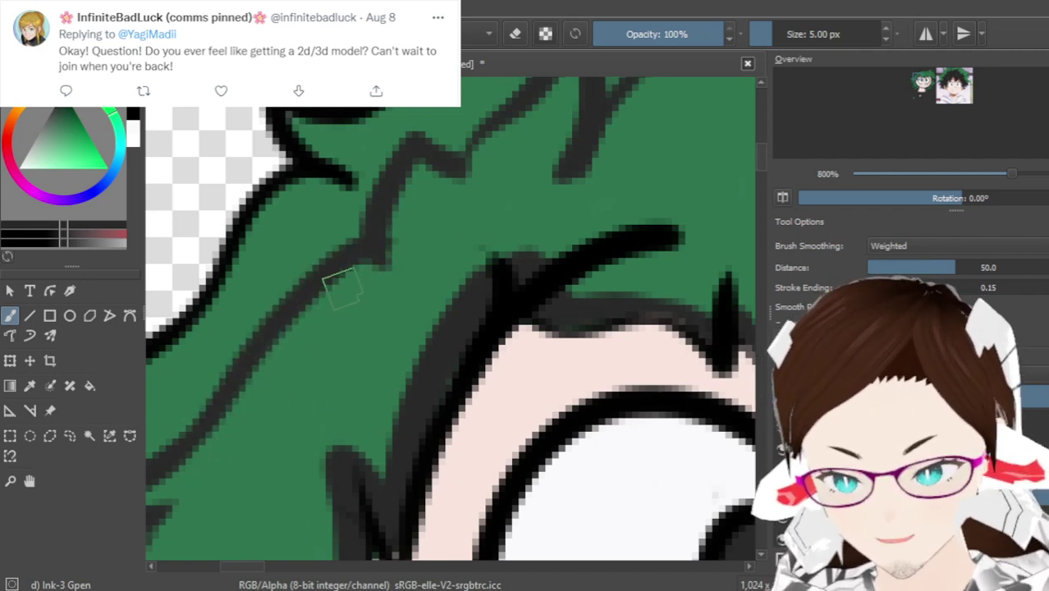
key(ctrl+z)
mouse_move(218, 423)
mouse_down()
mouse_move(334, 275)
mouse_move(386, 244)
mouse_up()
Try outlining a small slanted green highlight in dark grey on the fringe above the forehead
scroll(365, 308, down, 1)
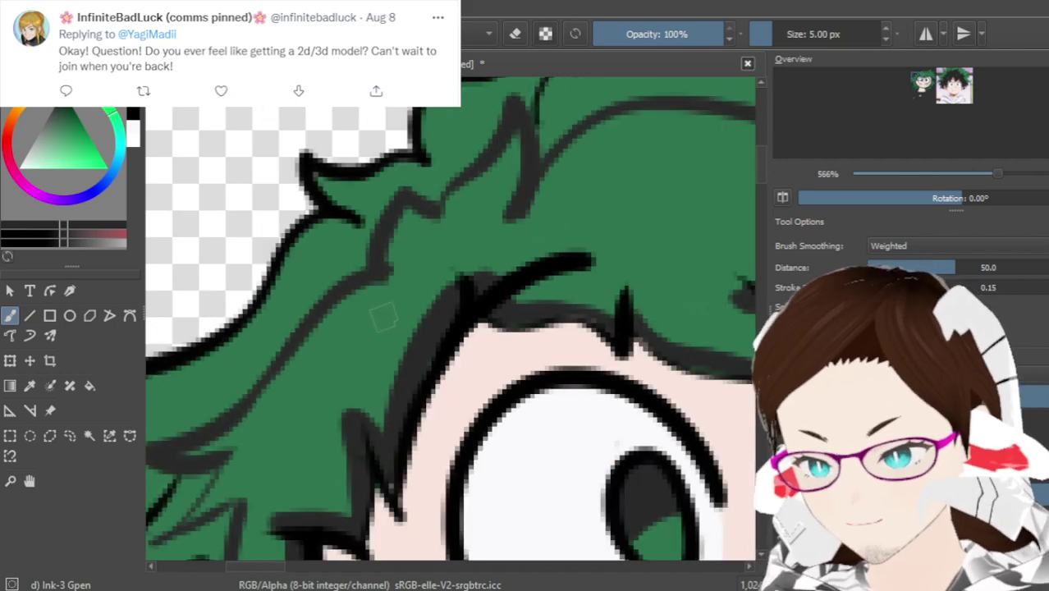
scroll(238, 567, right, 3)
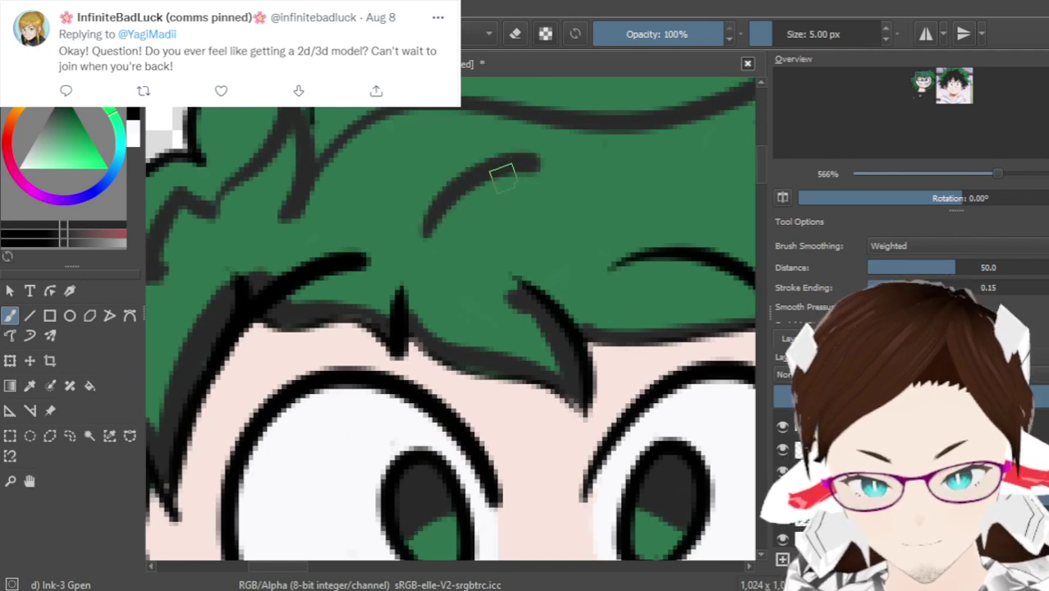
mouse_move(446, 221)
mouse_down()
mouse_move(539, 183)
mouse_move(506, 245)
mouse_move(462, 263)
mouse_move(449, 216)
mouse_up()
key(ctrl+z)
mouse_move(425, 256)
mouse_down()
mouse_move(471, 202)
mouse_move(551, 179)
mouse_move(501, 228)
mouse_move(483, 265)
mouse_move(448, 279)
mouse_move(423, 251)
mouse_up()
scroll(480, 297, down, 2)
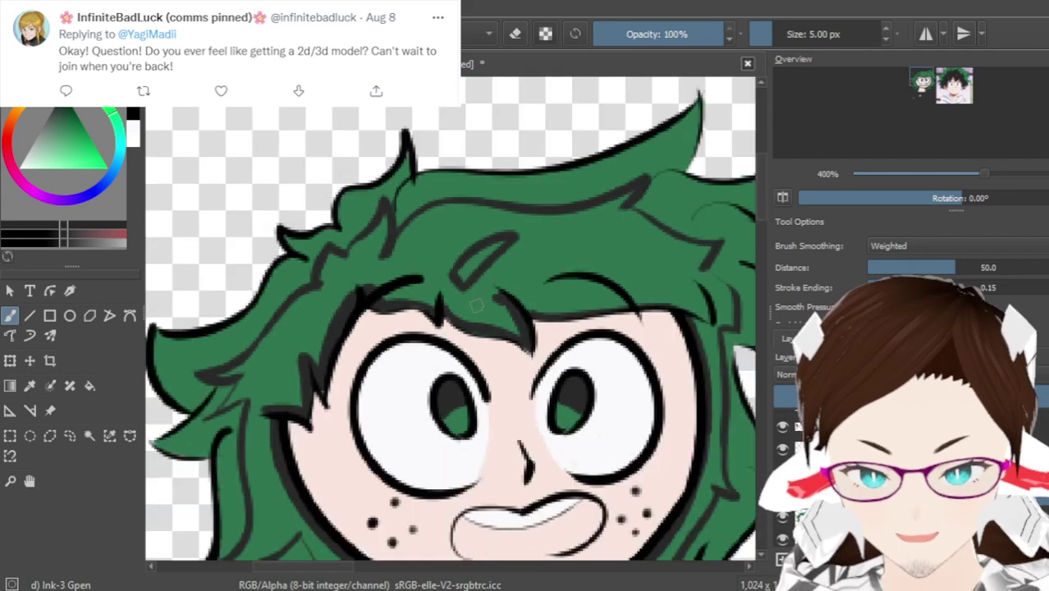
drag(301, 574, 328, 575)
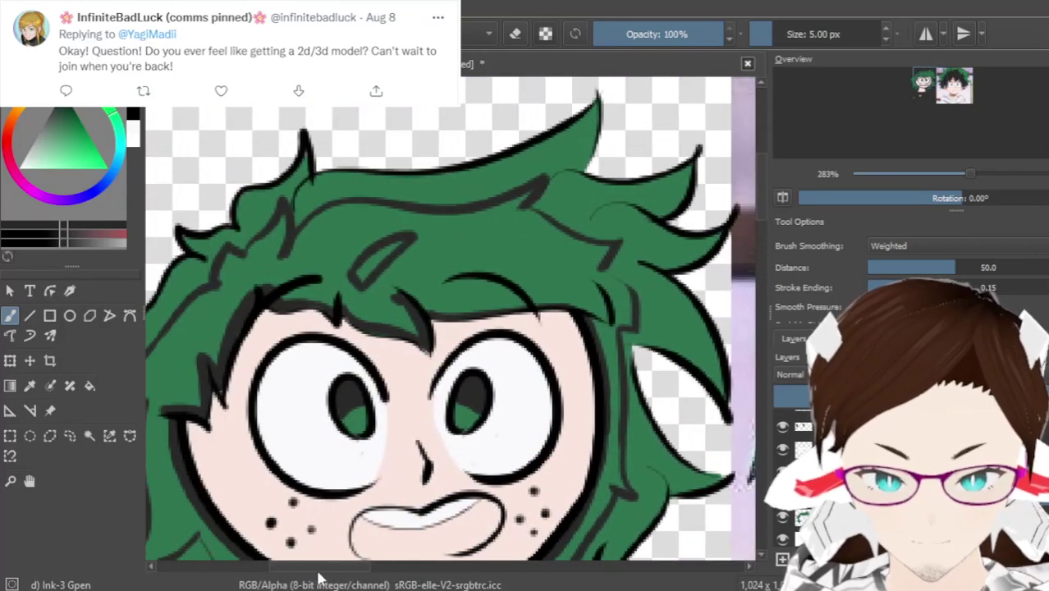
Set the brush size to 2.5 px and outline a small downward-pointing triangular highlight in dark grey on the fringe
scroll(370, 271, up, 2)
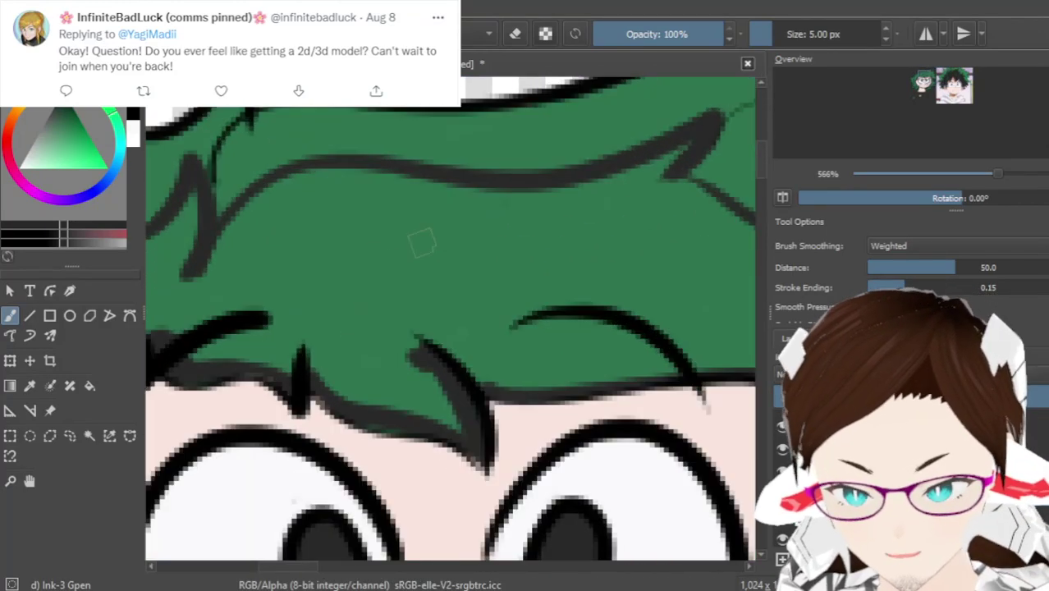
double_click(809, 27)
text(2.5)
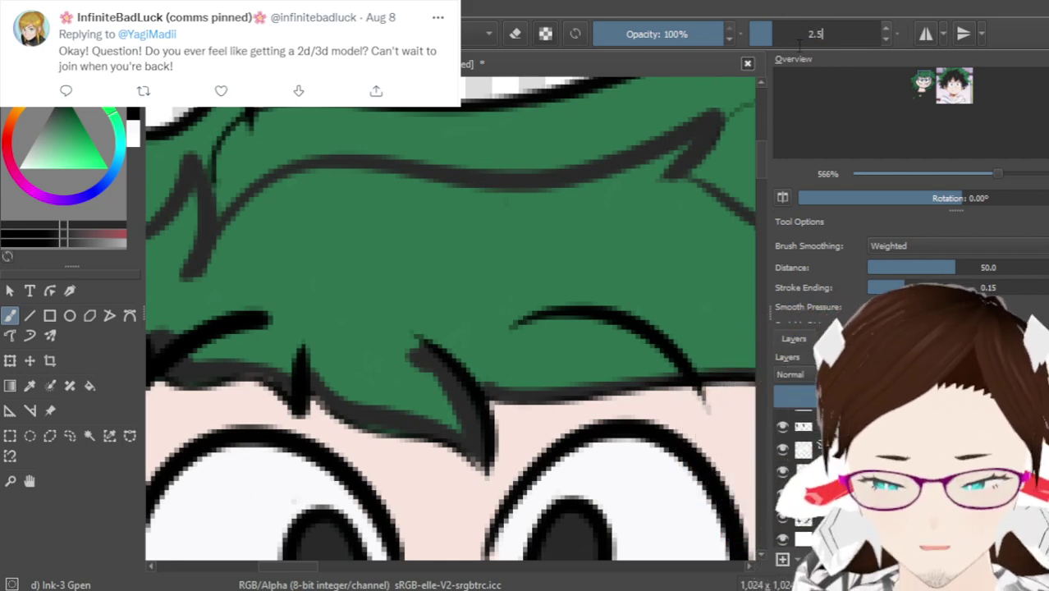
key(Return)
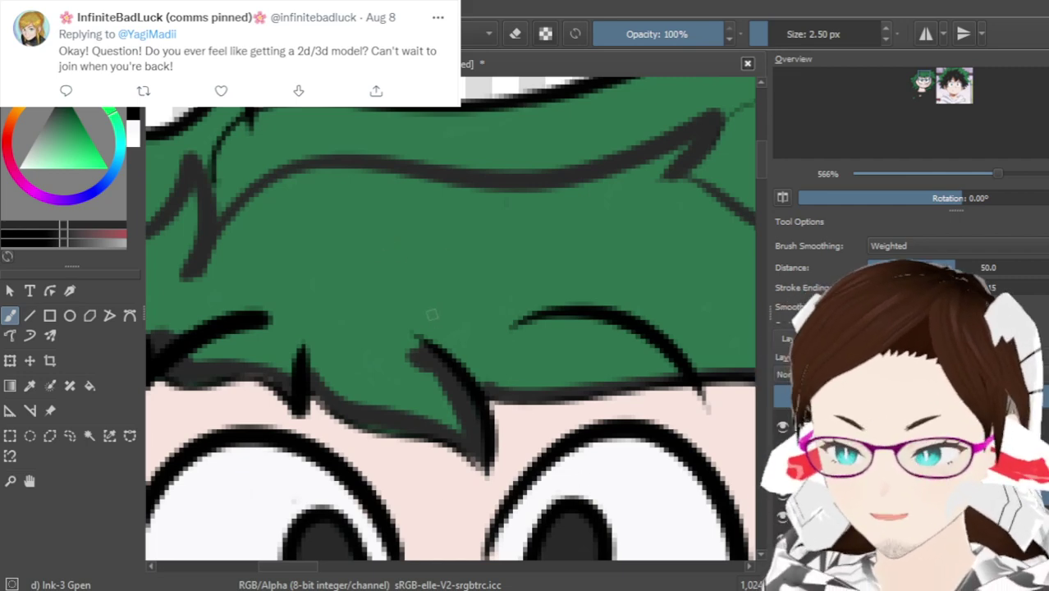
mouse_move(344, 242)
mouse_down()
mouse_move(396, 259)
mouse_move(391, 297)
mouse_up()
key(ctrl+z)
mouse_move(334, 228)
mouse_down()
mouse_move(363, 343)
mouse_move(332, 226)
mouse_up()
Outline a small slanted leaf-shaped highlight in dark grey on the side hair beside the face, undoing misplaced strokes
drag(287, 572, 261, 572)
drag(760, 171, 643, 195)
mouse_move(352, 225)
mouse_down()
mouse_move(337, 200)
mouse_move(275, 265)
mouse_move(306, 263)
mouse_move(359, 217)
mouse_up()
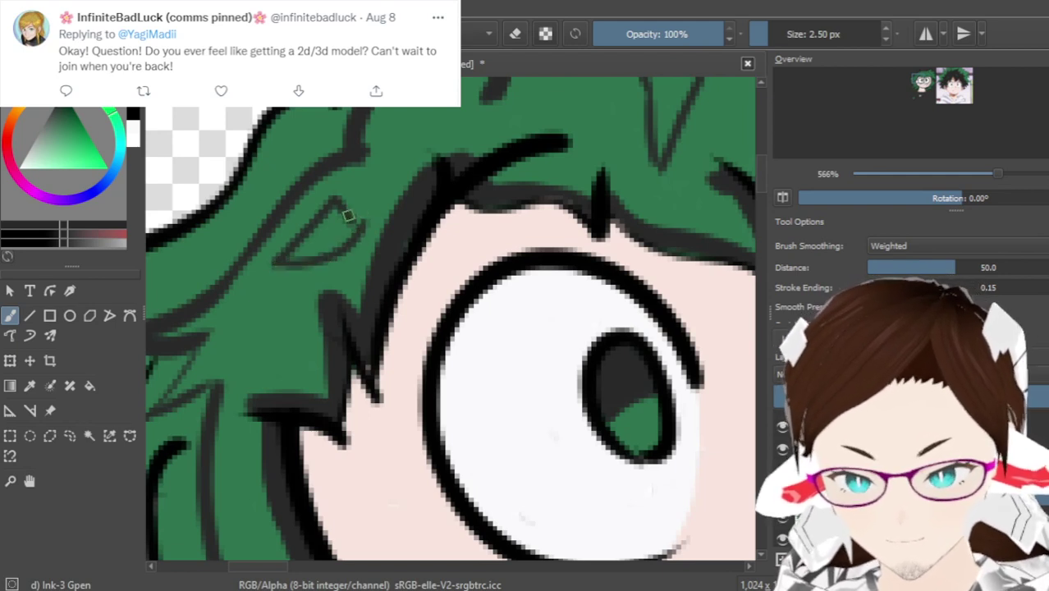
key(ctrl+z)
drag(281, 253, 352, 224)
key(ctrl+z)
drag(274, 263, 349, 219)
Try to fill the inner hair area bounded by the dark grey line with dark grey
scroll(421, 276, down, 5)
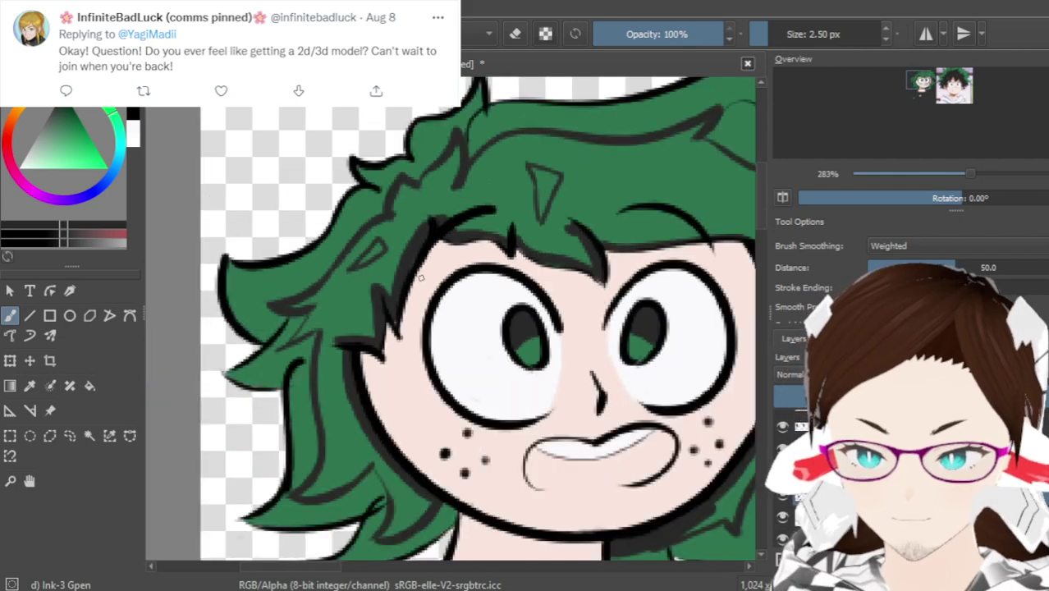
scroll(412, 288, up, 2)
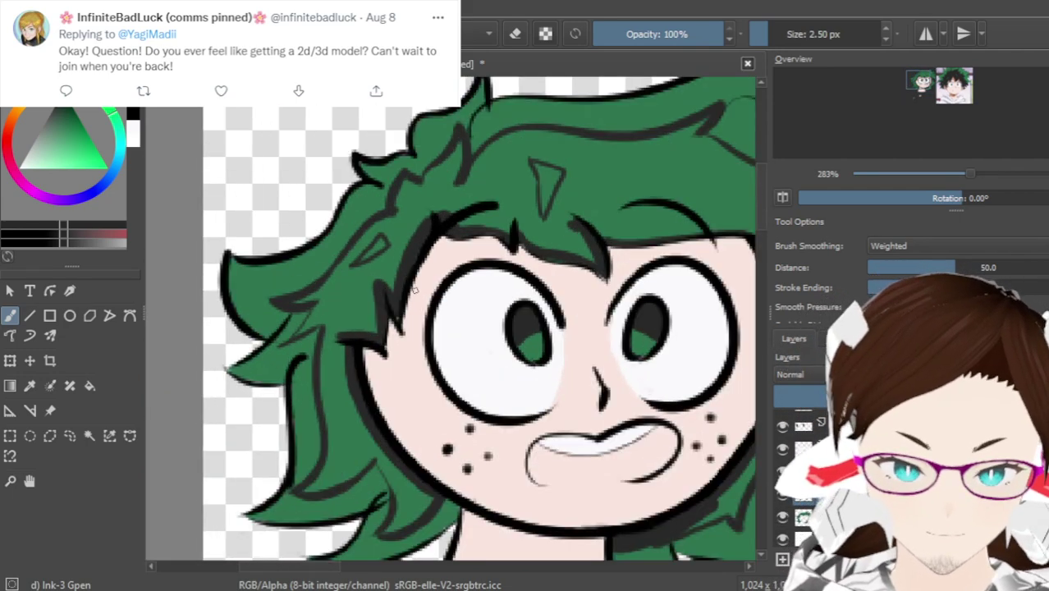
scroll(414, 290, down, 2)
mouse_move(335, 575)
mouse_down()
mouse_move(414, 575)
mouse_move(353, 575)
mouse_up()
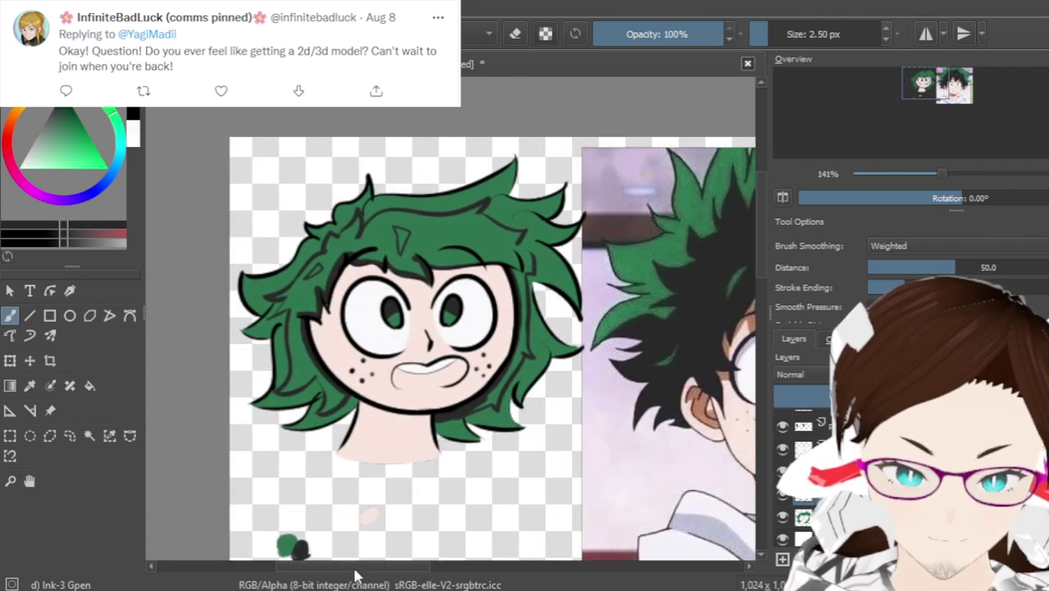
click(89, 386)
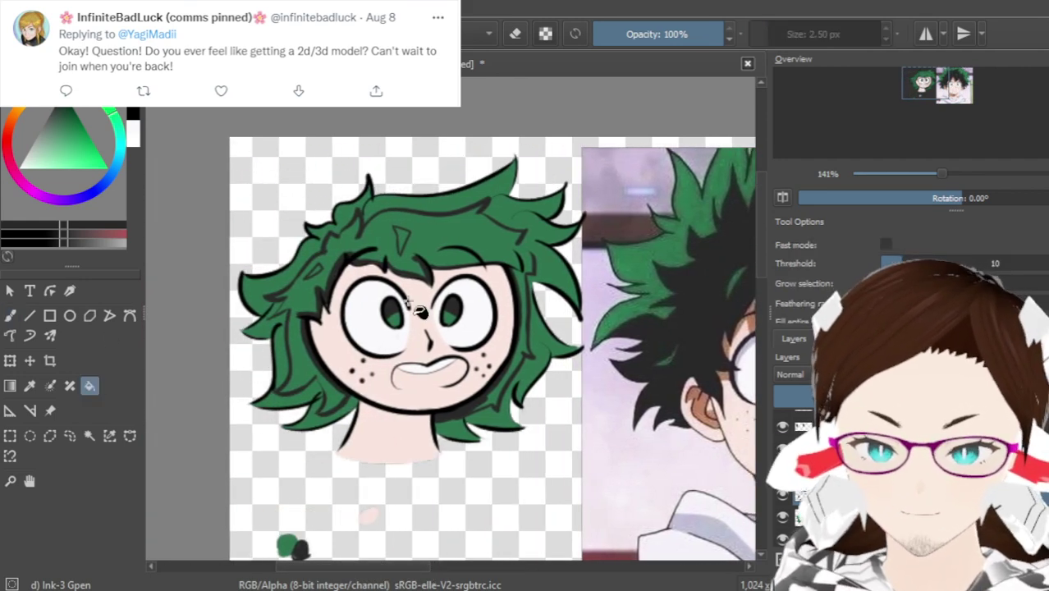
click(440, 236)
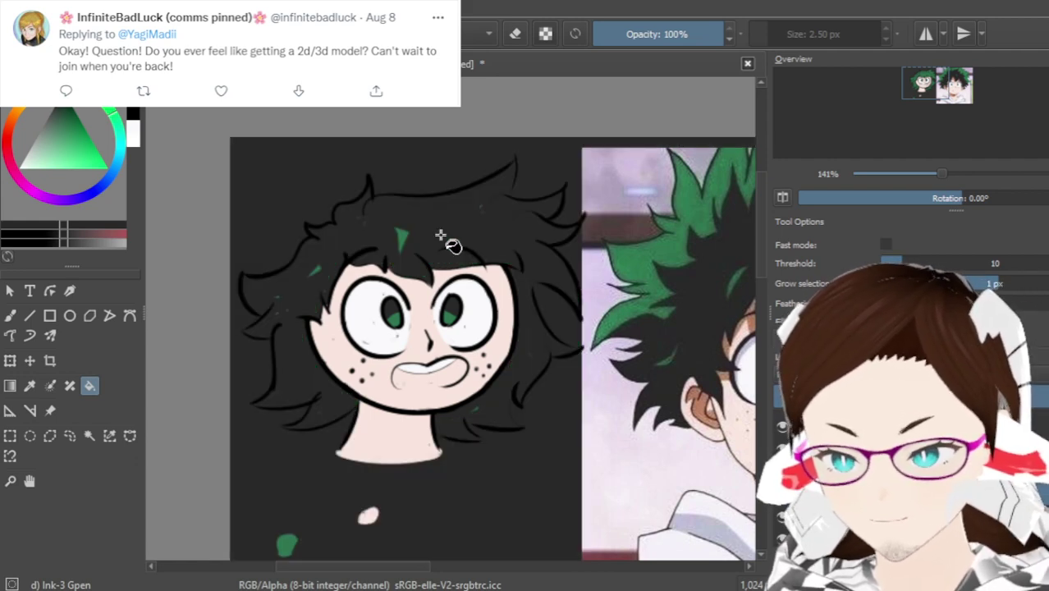
key(ctrl+z)
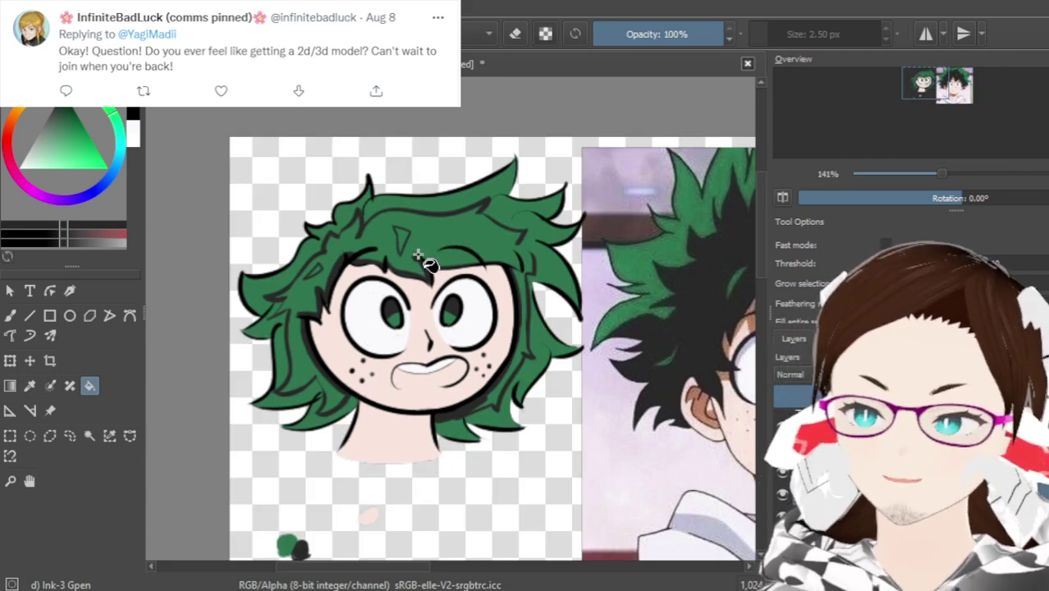
Strengthen the faint dark grey line between the two outer side locks to close its gap, using the brush
scroll(276, 314, up, 6)
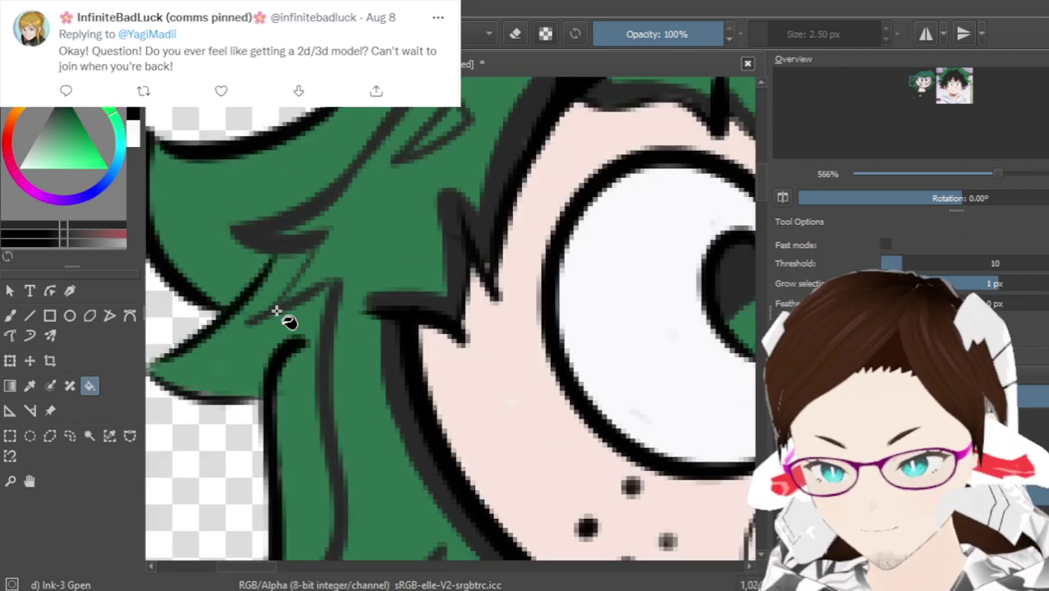
click(12, 315)
drag(246, 318, 329, 232)
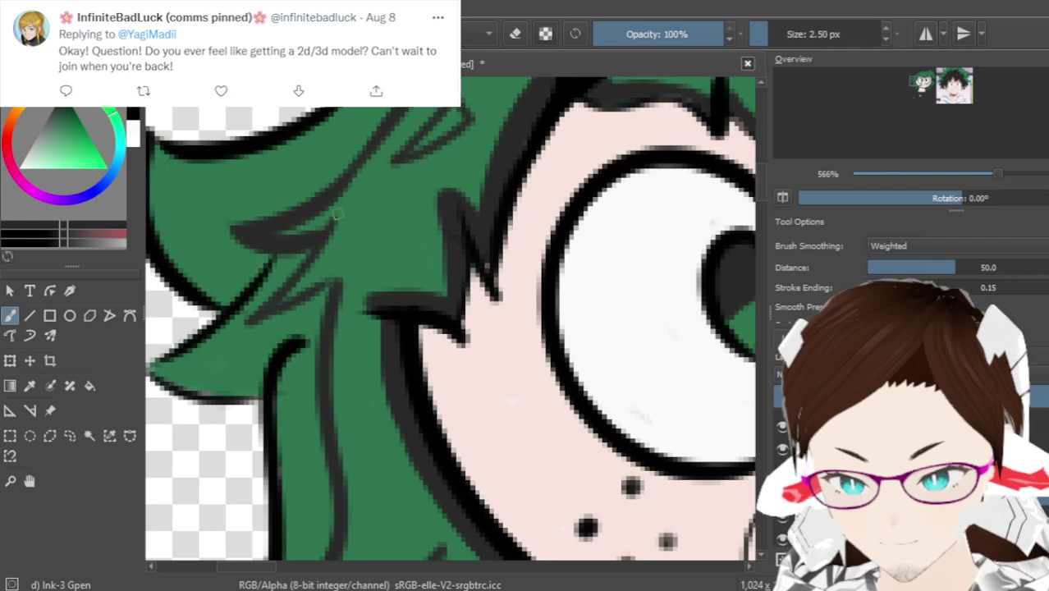
key(ctrl+z)
drag(250, 321, 322, 225)
key(ctrl+z)
drag(255, 317, 316, 238)
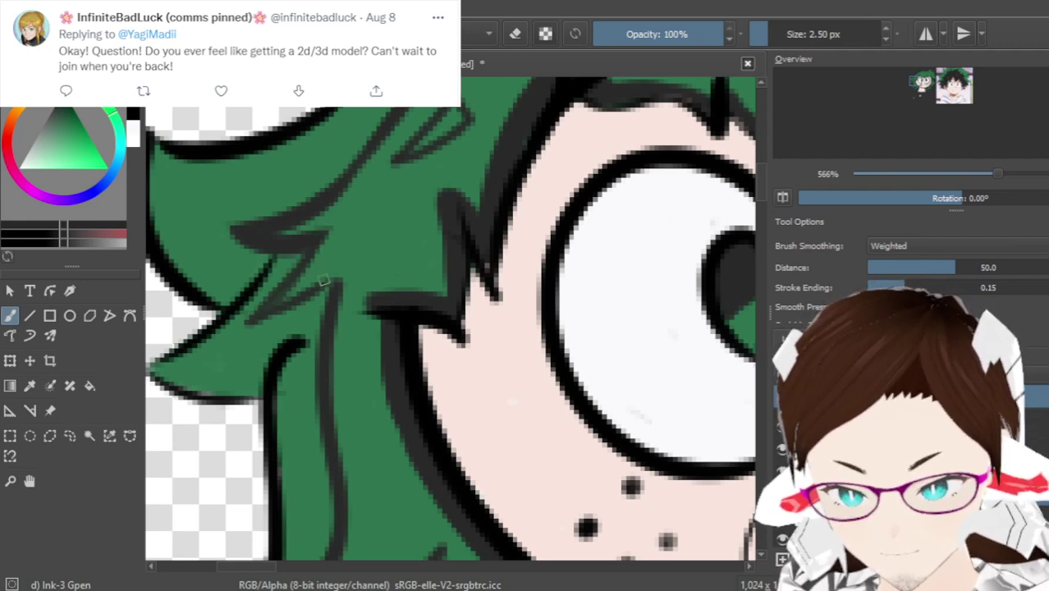
scroll(340, 296, down, 1)
scroll(358, 313, down, 1)
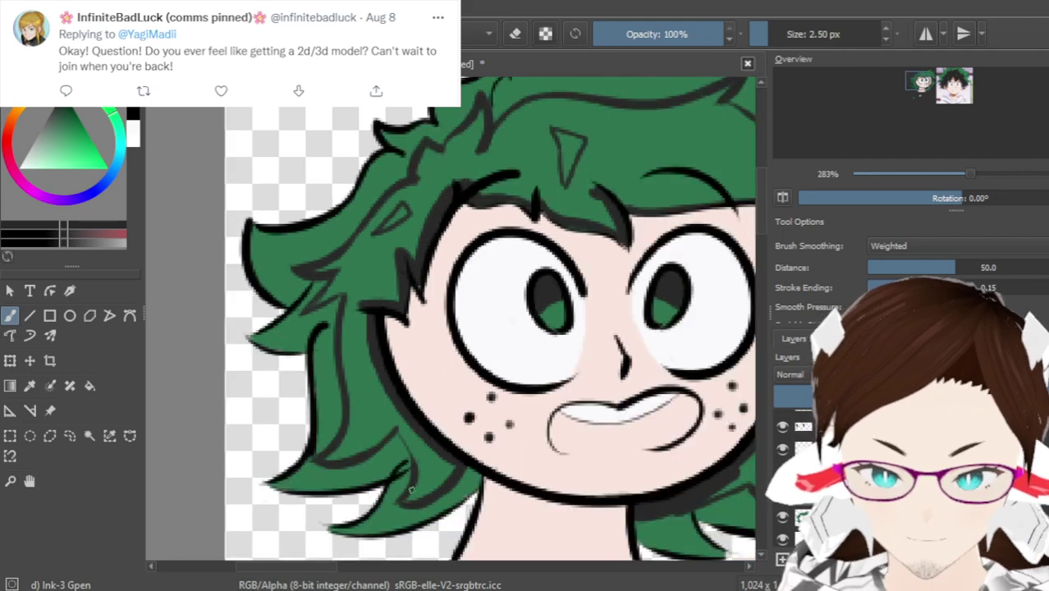
Thicken the thin spots in the dark grey line along the pointed lower side lock beside the neck
scroll(358, 313, up, 5)
drag(289, 273, 386, 451)
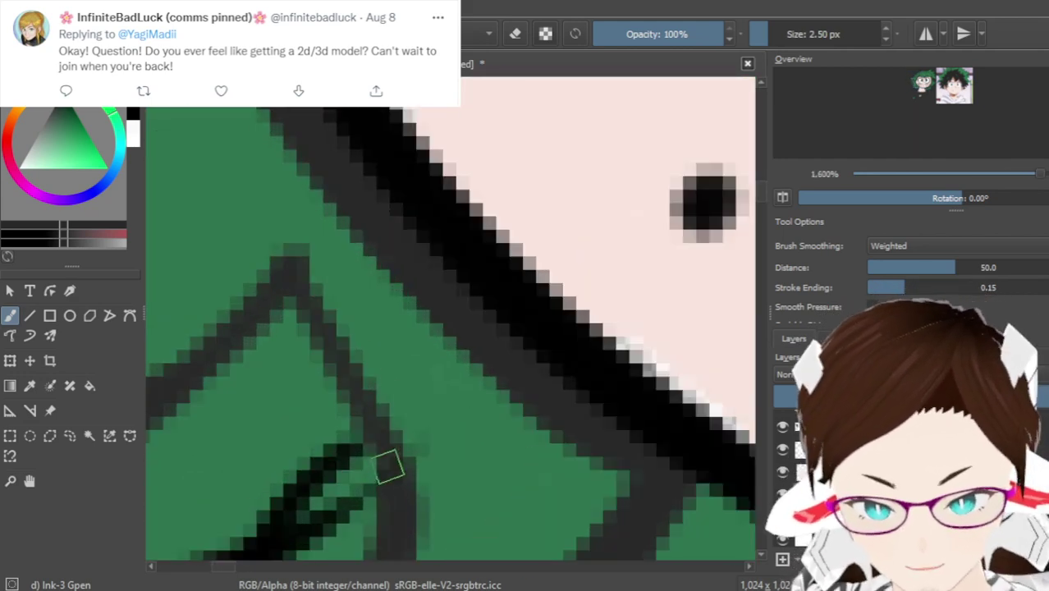
scroll(377, 398, down, 1)
key(ctrl+z)
mouse_move(335, 332)
mouse_down()
mouse_move(370, 387)
mouse_move(374, 419)
mouse_up()
scroll(386, 411, down, 2)
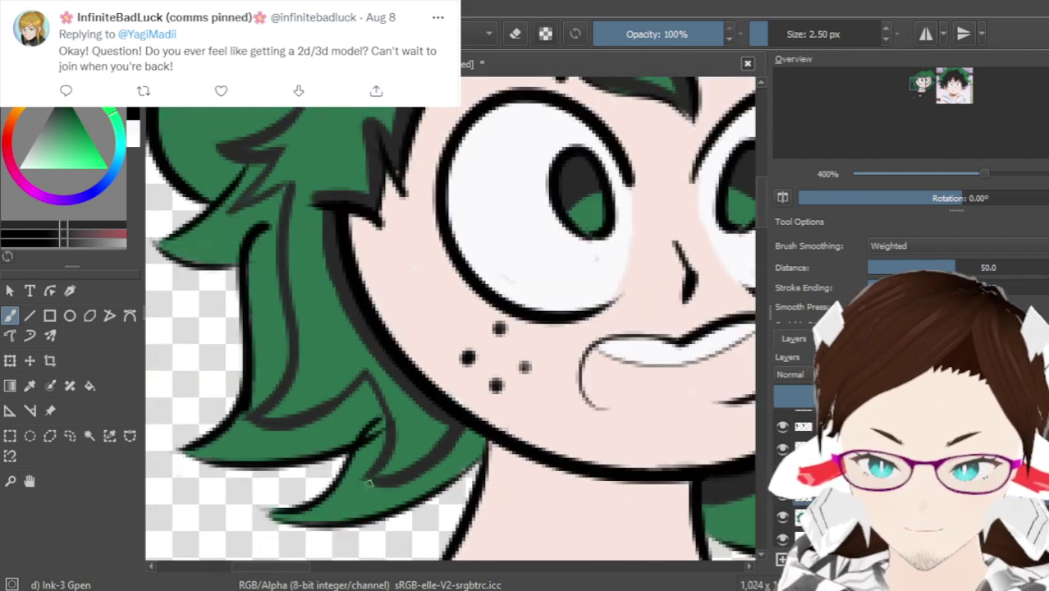
scroll(370, 485, up, 3)
drag(363, 475, 410, 485)
scroll(400, 473, down, 2)
Strengthen the thin joint in the dark grey zigzag line near the upper hair edge above the leaf-shaped highlight
scroll(396, 474, down, 5)
scroll(605, 210, up, 2)
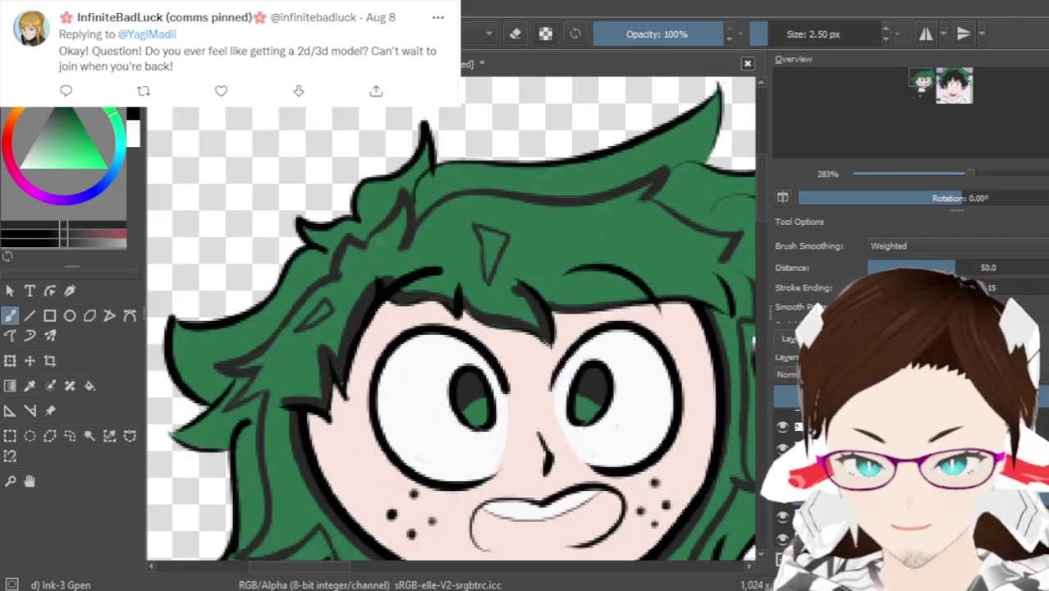
scroll(378, 238, up, 2)
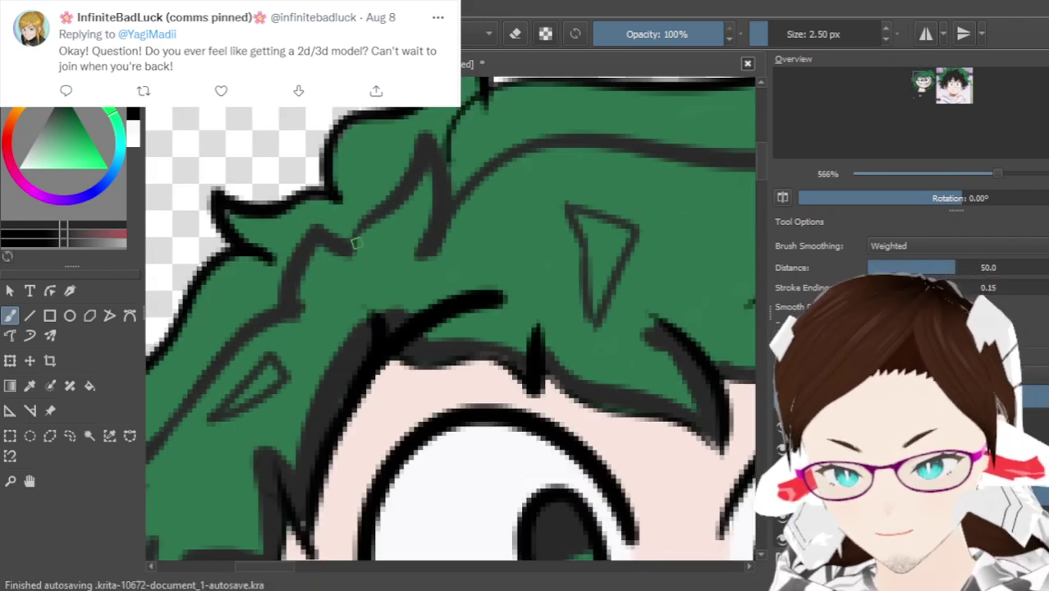
scroll(359, 243, up, 2)
drag(346, 234, 371, 197)
scroll(357, 234, down, 3)
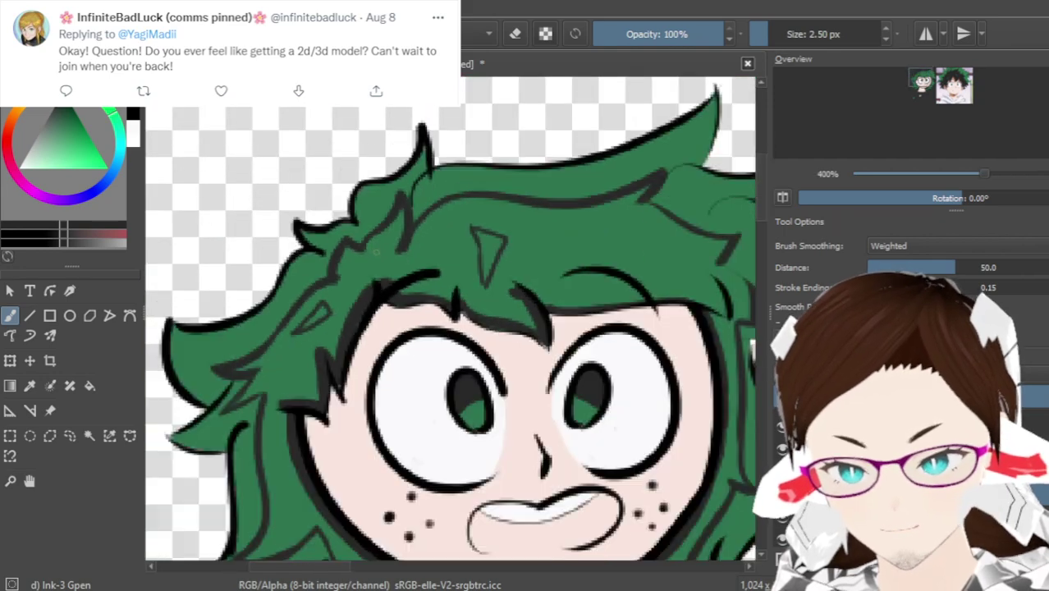
Thicken the thin part of the dark grey line below the zigzag on the hair opposite the leaf-shaped highlight
drag(310, 566, 361, 568)
scroll(480, 250, up, 3)
drag(487, 281, 555, 320)
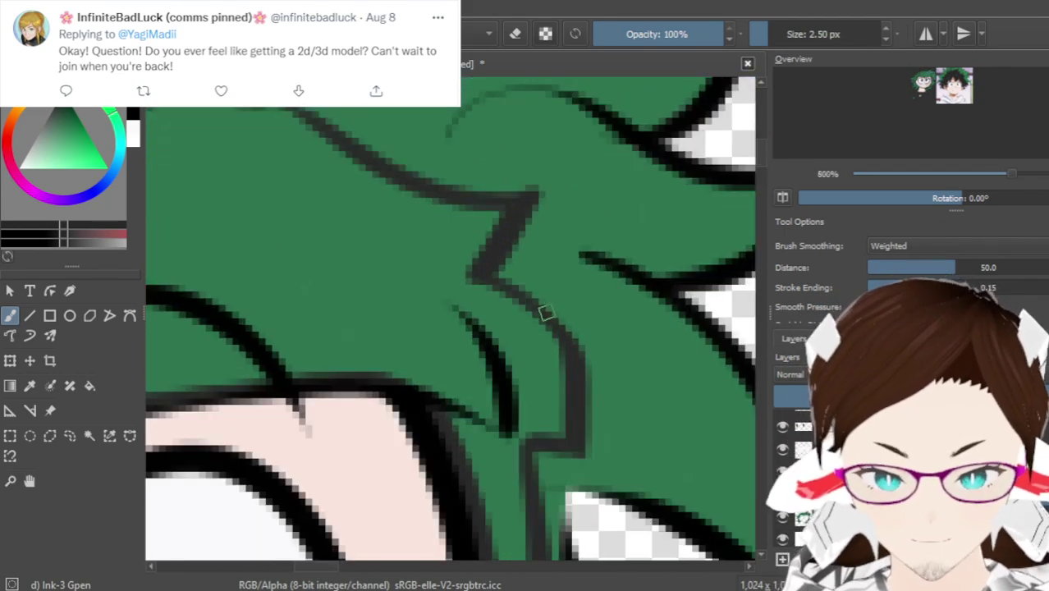
scroll(558, 329, down, 4)
scroll(593, 318, down, 2)
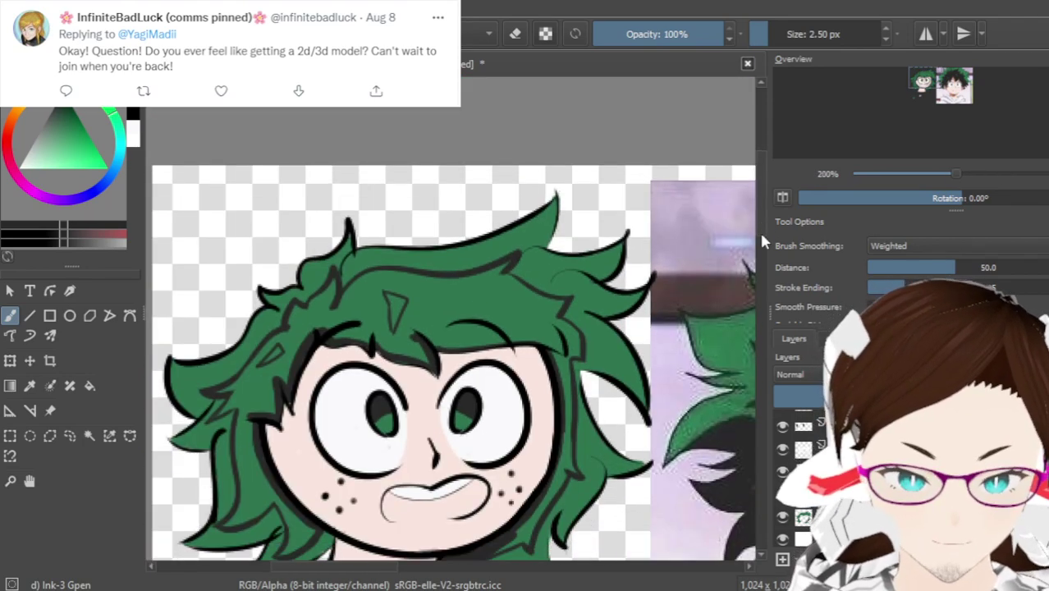
Try to fill the inner hair area around the triangular fringe highlight with dark grey, and undo the fill
scroll(593, 318, up, 1)
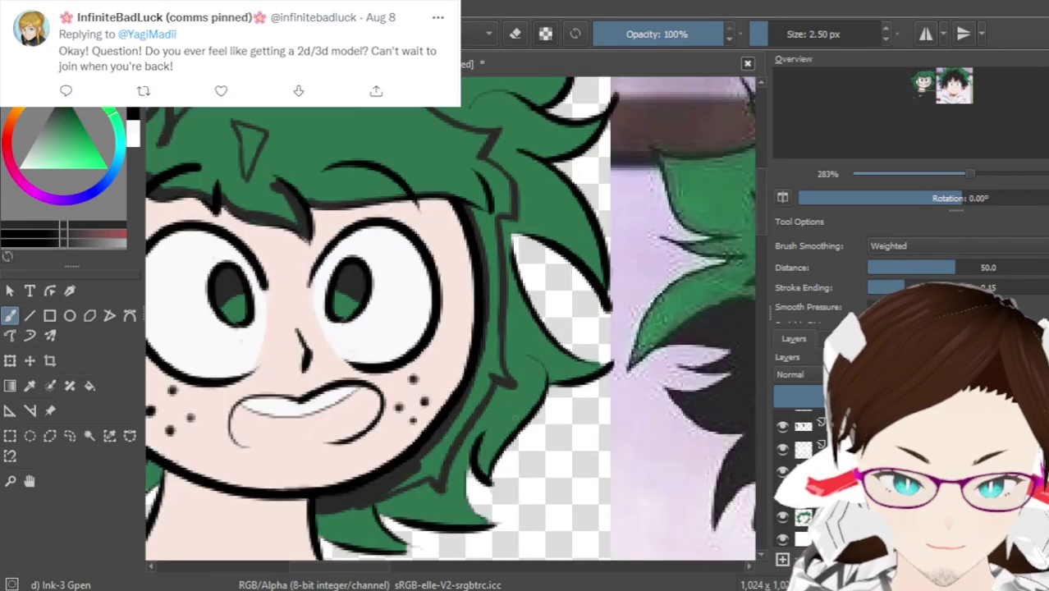
scroll(436, 343, down, 2)
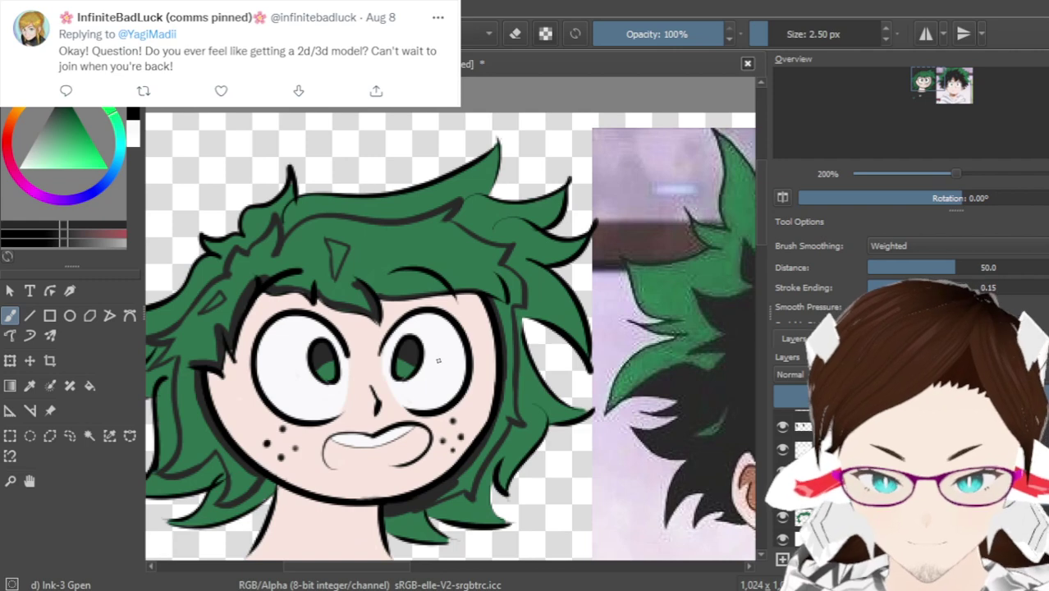
drag(359, 568, 351, 565)
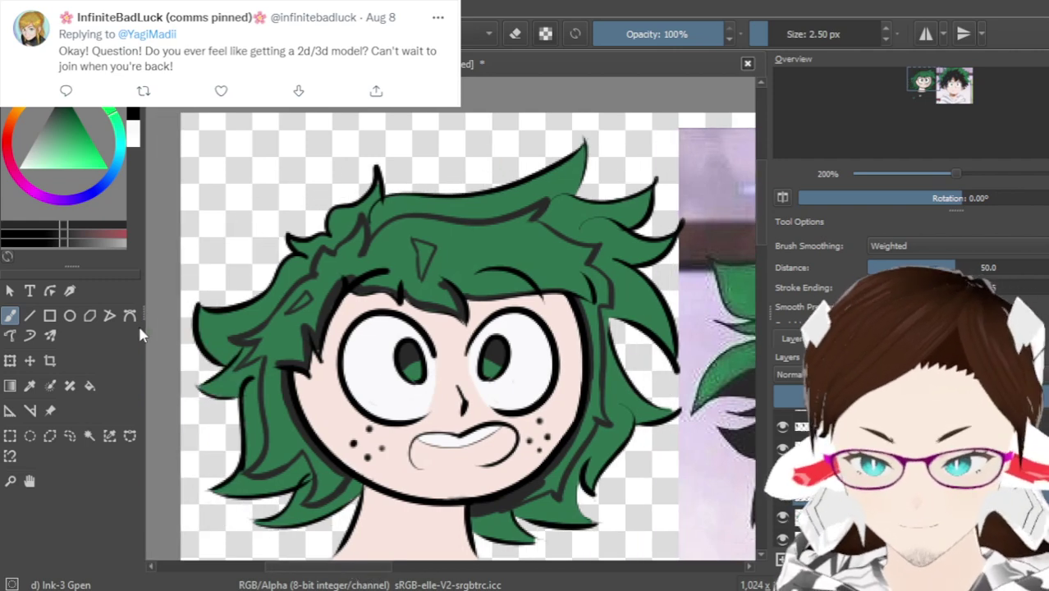
click(91, 385)
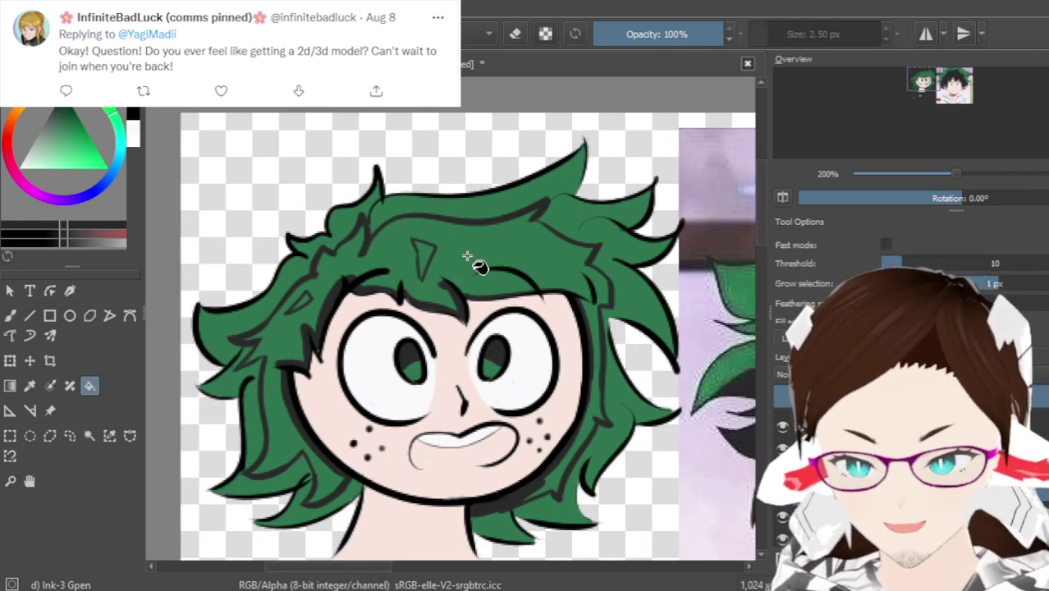
click(466, 257)
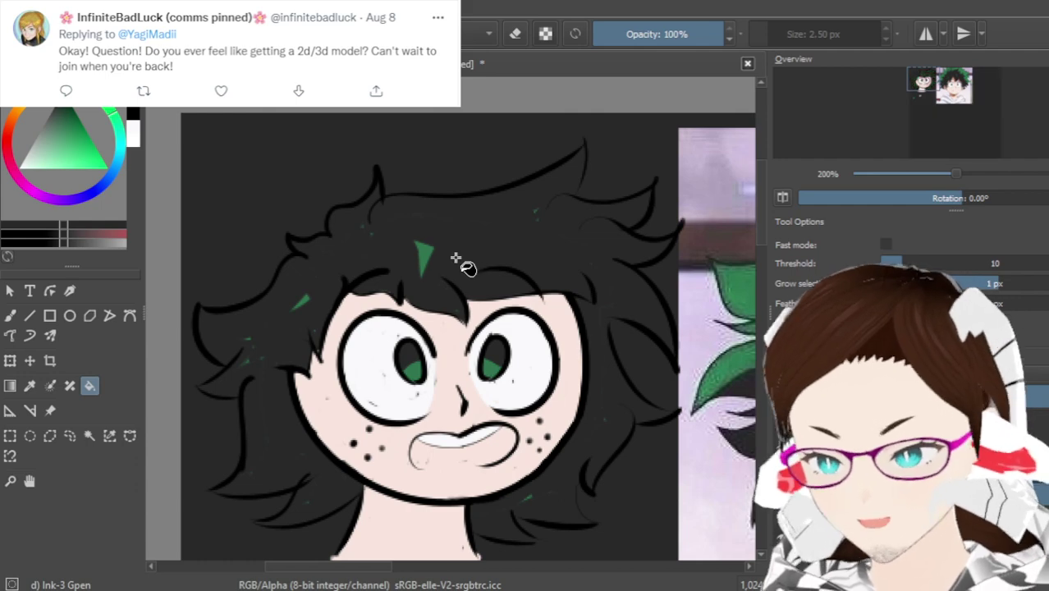
key(ctrl+z)
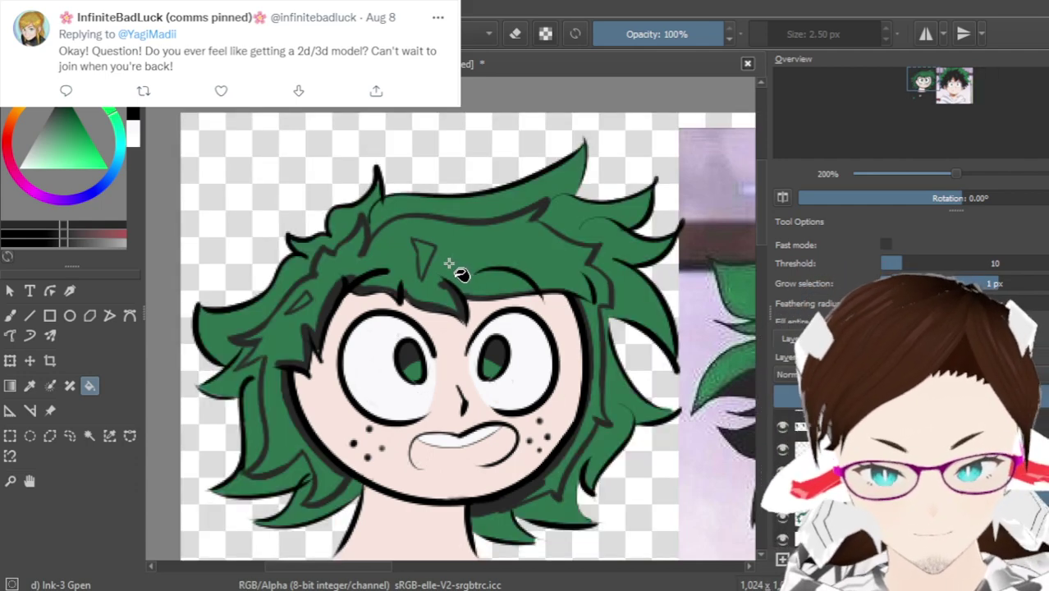
Enlarge the brush to 6.01 px and thicken the dark grey band along the lower edge of the fringe
key(b)
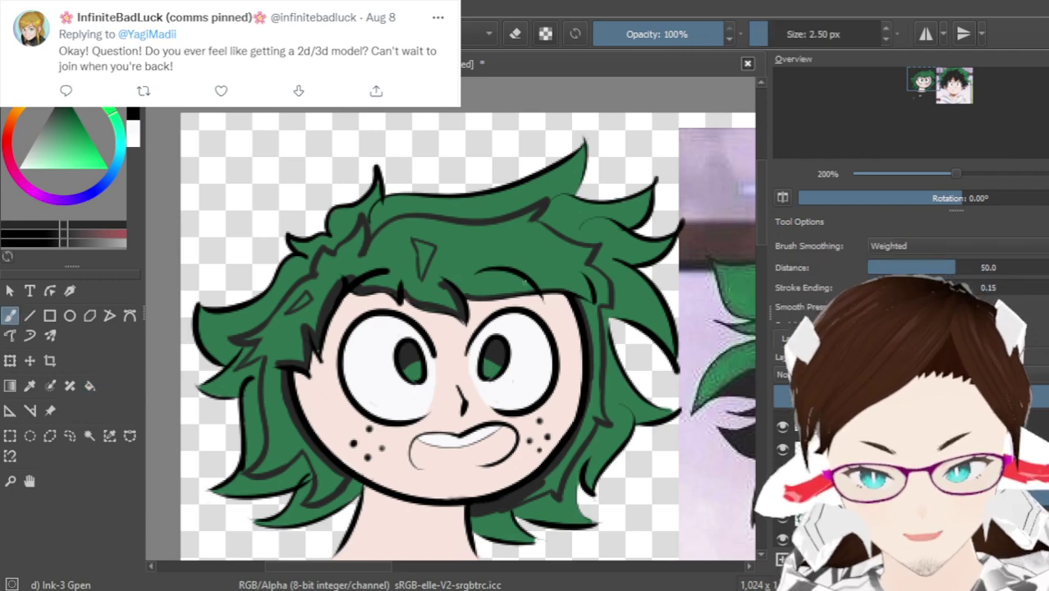
scroll(499, 286, up, 2)
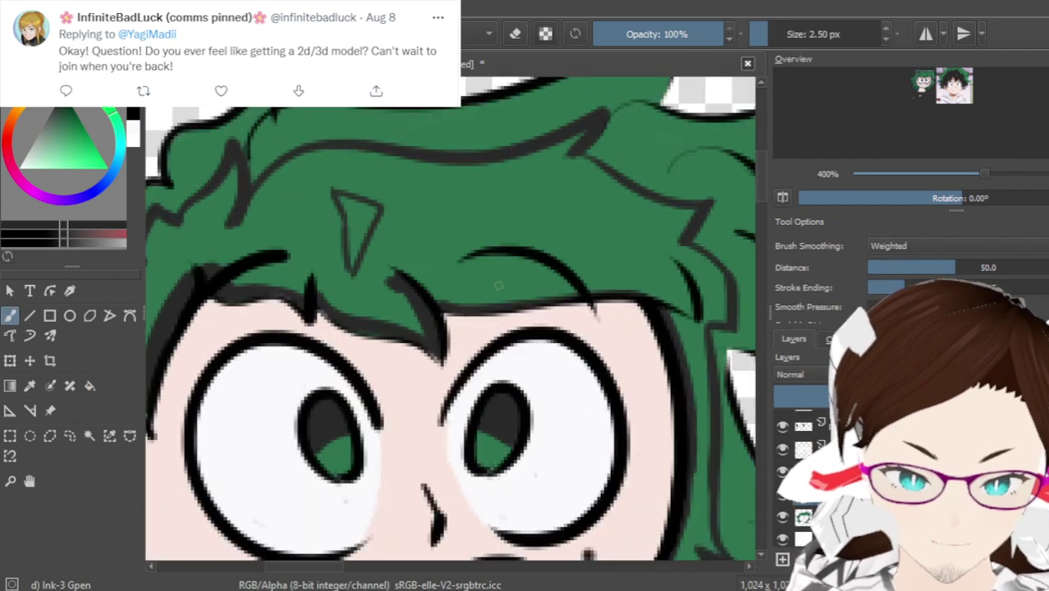
key(bracketright)
key(bracketright)
mouse_move(429, 289)
mouse_down()
mouse_move(466, 305)
mouse_move(556, 305)
mouse_move(586, 295)
mouse_move(571, 292)
mouse_move(598, 291)
mouse_move(671, 315)
mouse_move(640, 297)
mouse_move(673, 344)
mouse_move(667, 317)
mouse_move(679, 380)
mouse_up()
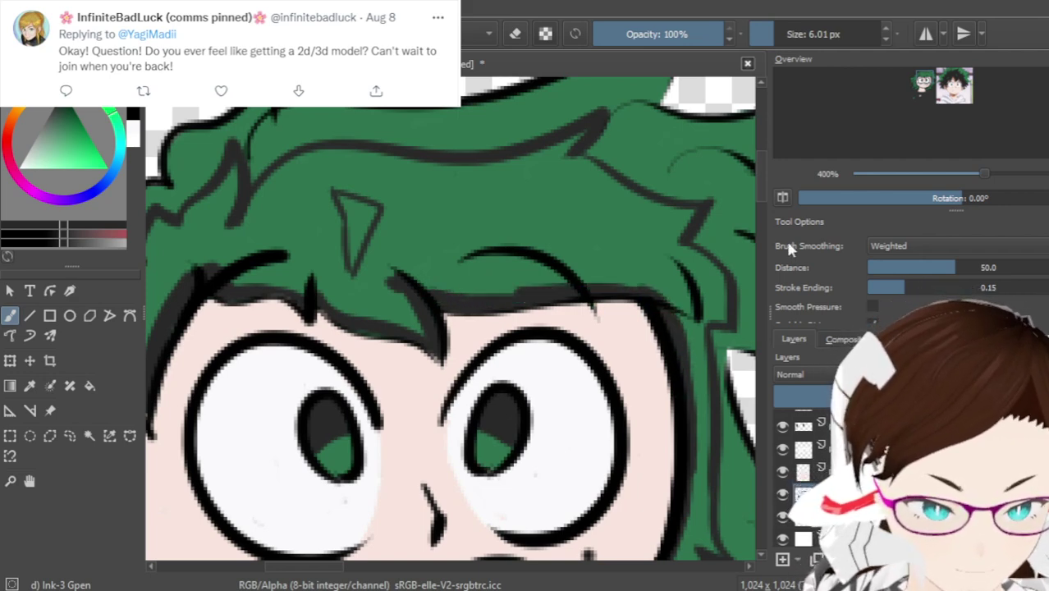
Thicken the dark grey shading inside the lower side lock beside the neck with the 6.01 px brush
scroll(763, 187, down, 3)
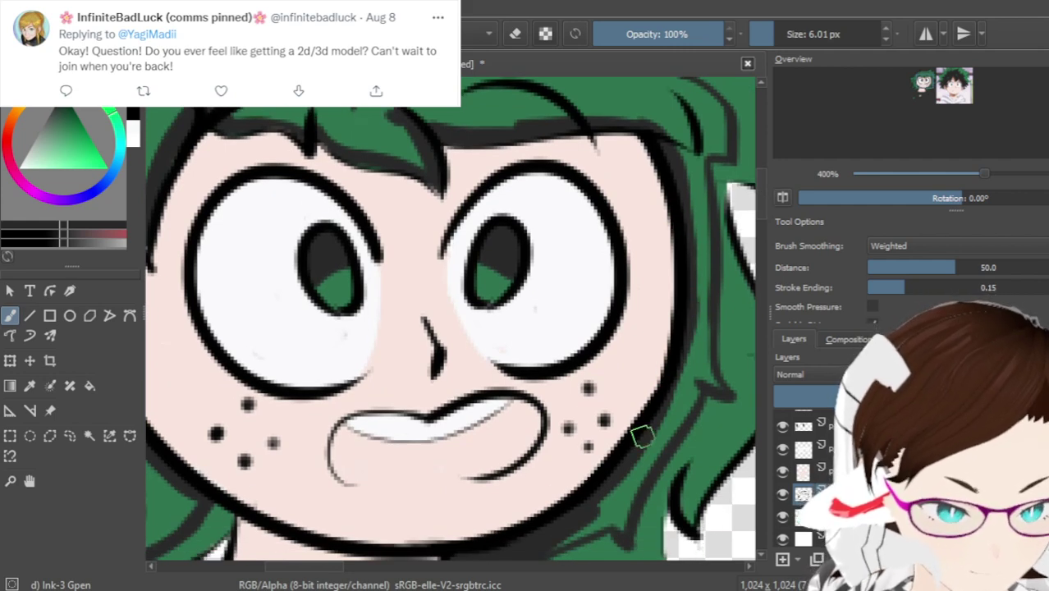
scroll(760, 190, down, 3)
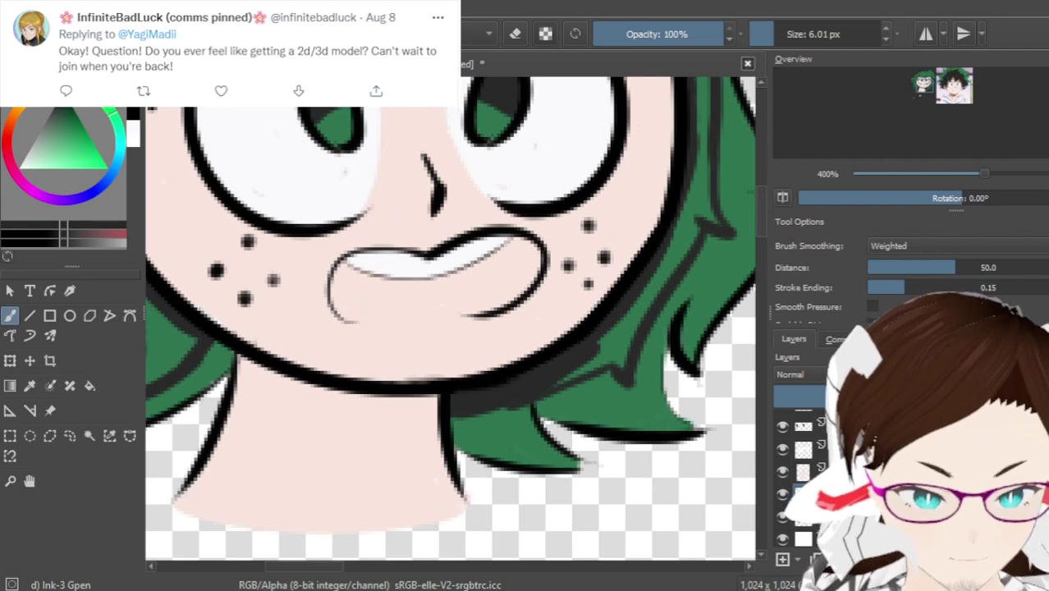
scroll(292, 554, left, 5)
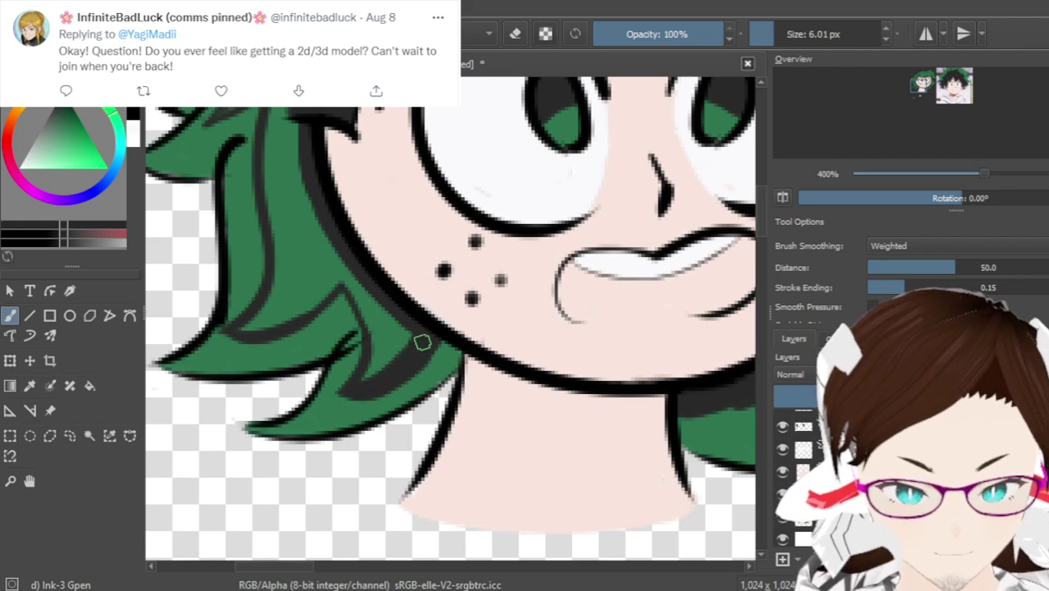
scroll(417, 318, down, 2)
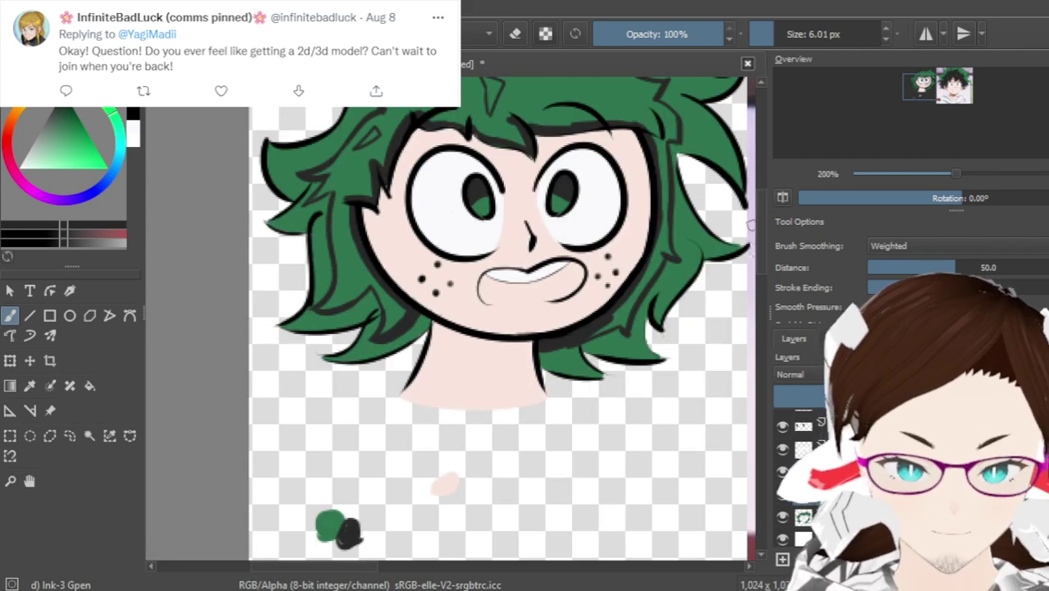
Examine the dark grey lines on the side hair and along the fringe edge up close for gaps
scroll(393, 235, up, 5)
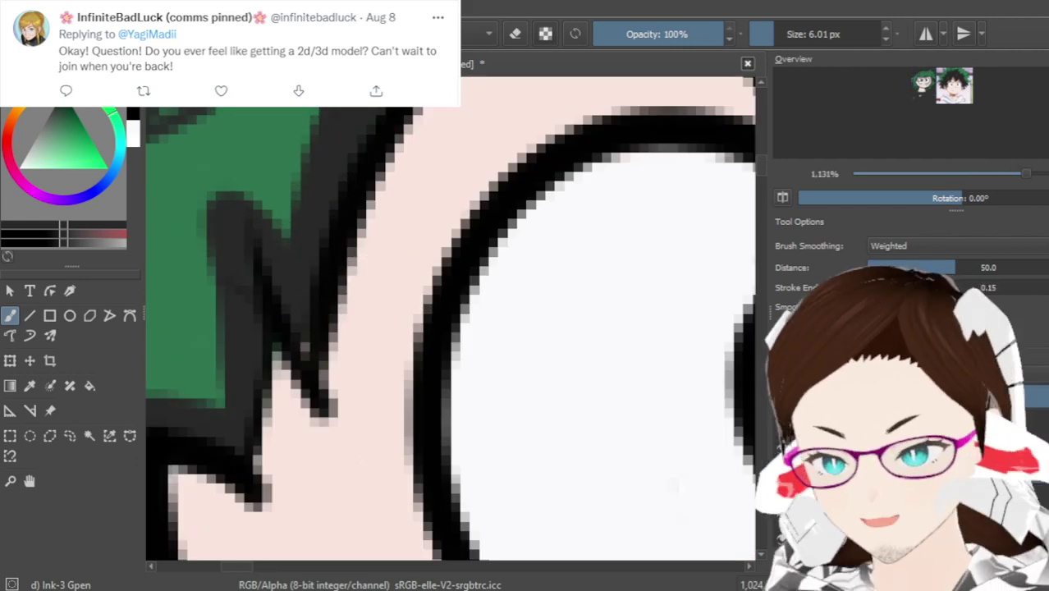
key(e)
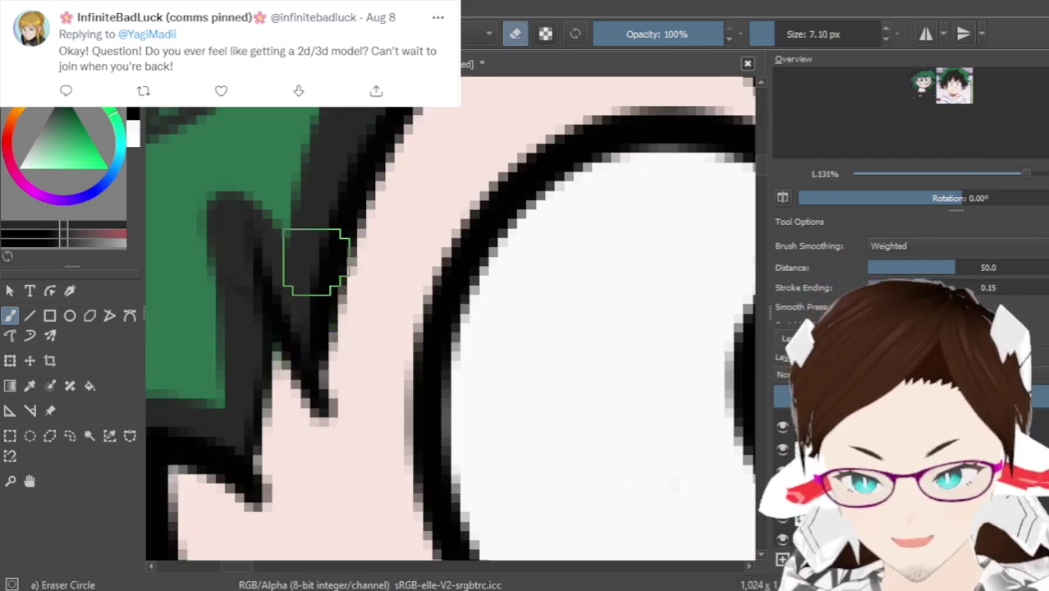
scroll(292, 284, down, 2)
key(e)
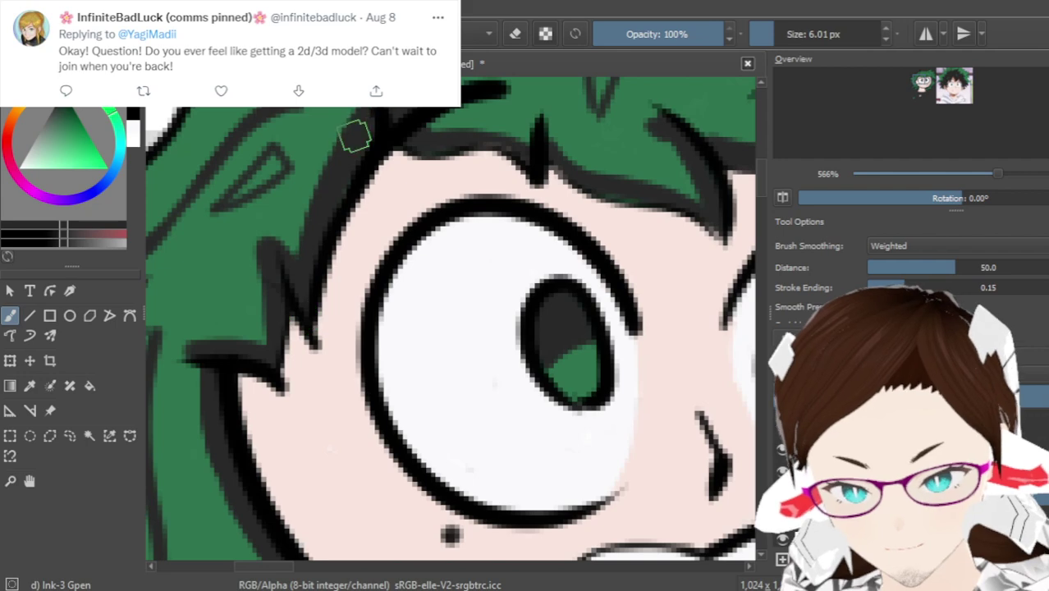
scroll(417, 160, up, 3)
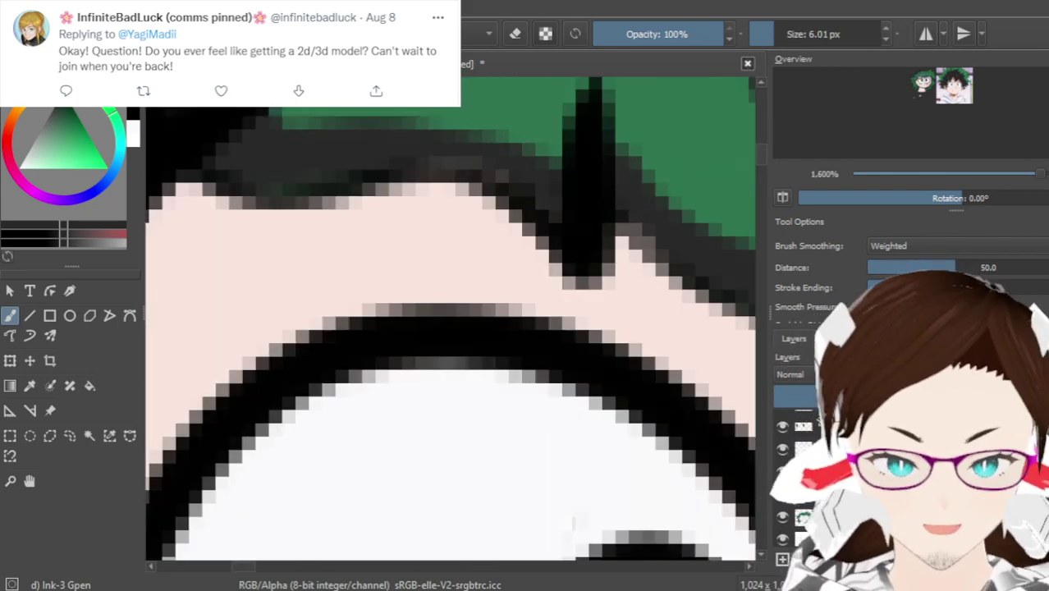
key(e)
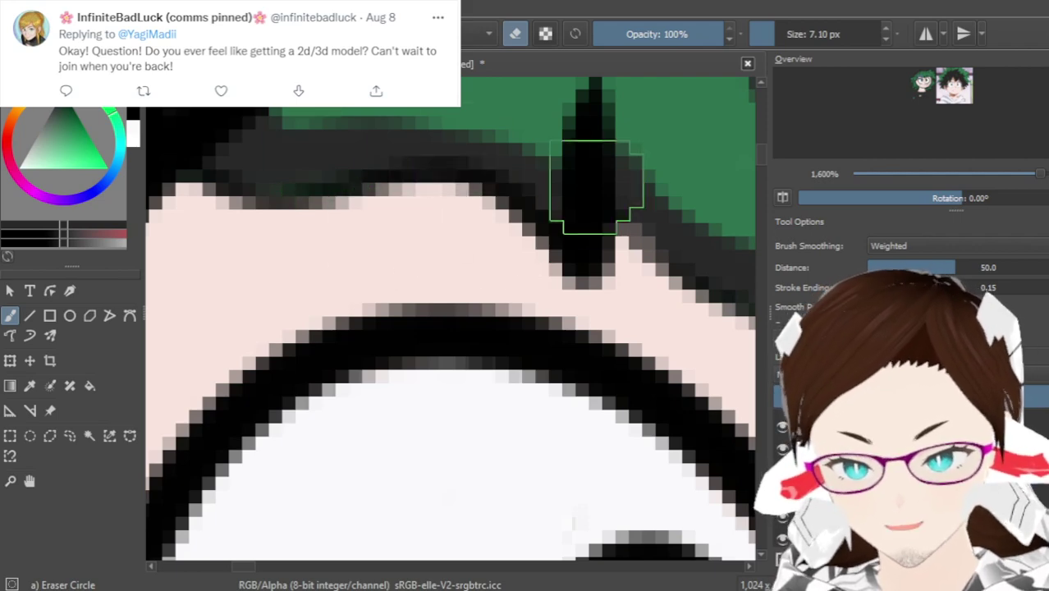
scroll(597, 199, down, 1)
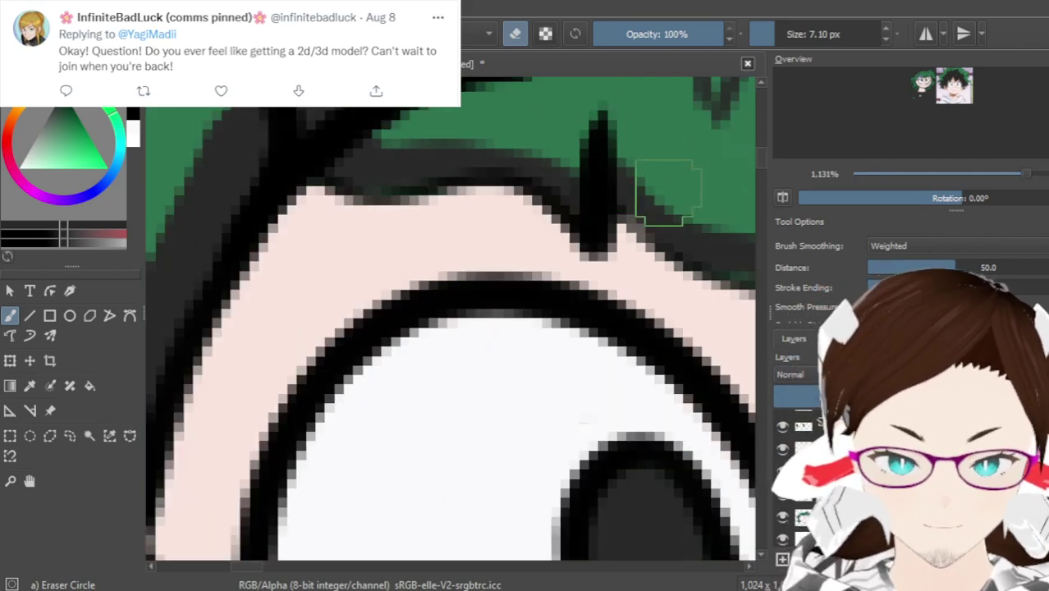
scroll(693, 205, down, 1)
scroll(640, 312, down, 1)
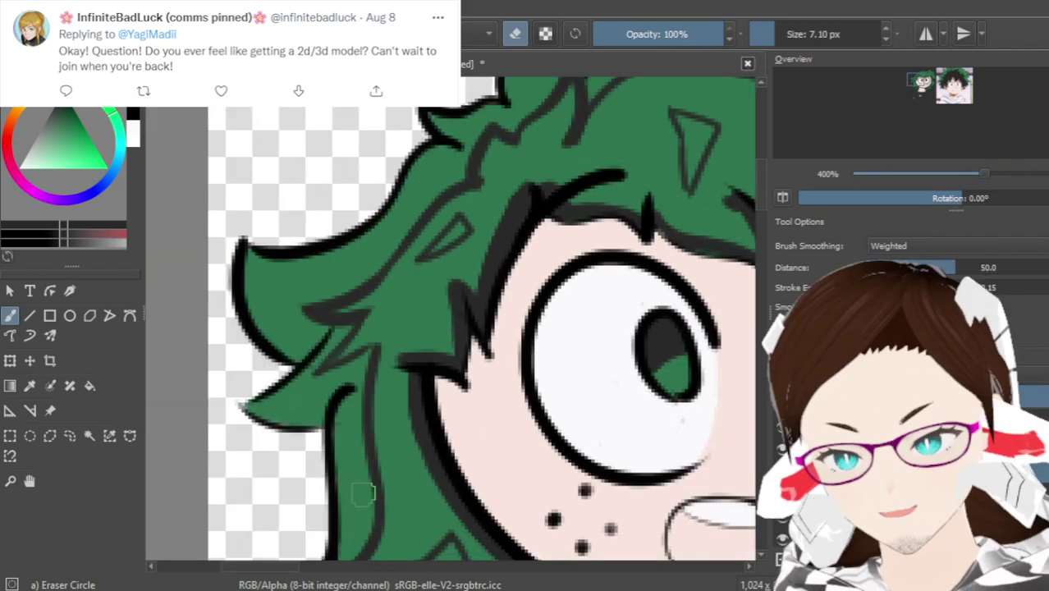
key(e)
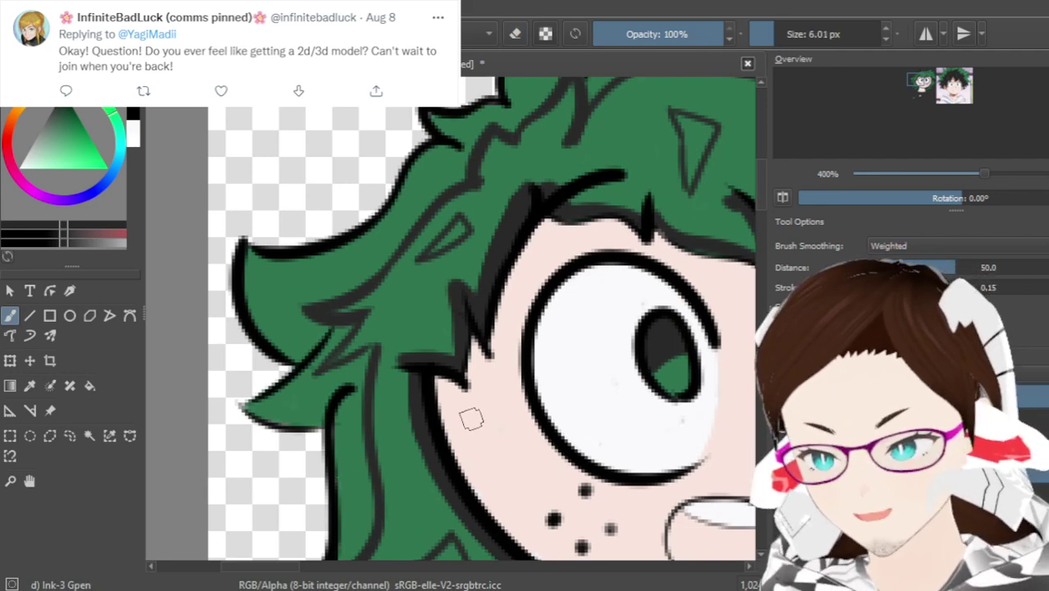
Try to fill the inner side hair beside the face with dark grey, and undo the fill
click(90, 386)
click(417, 335)
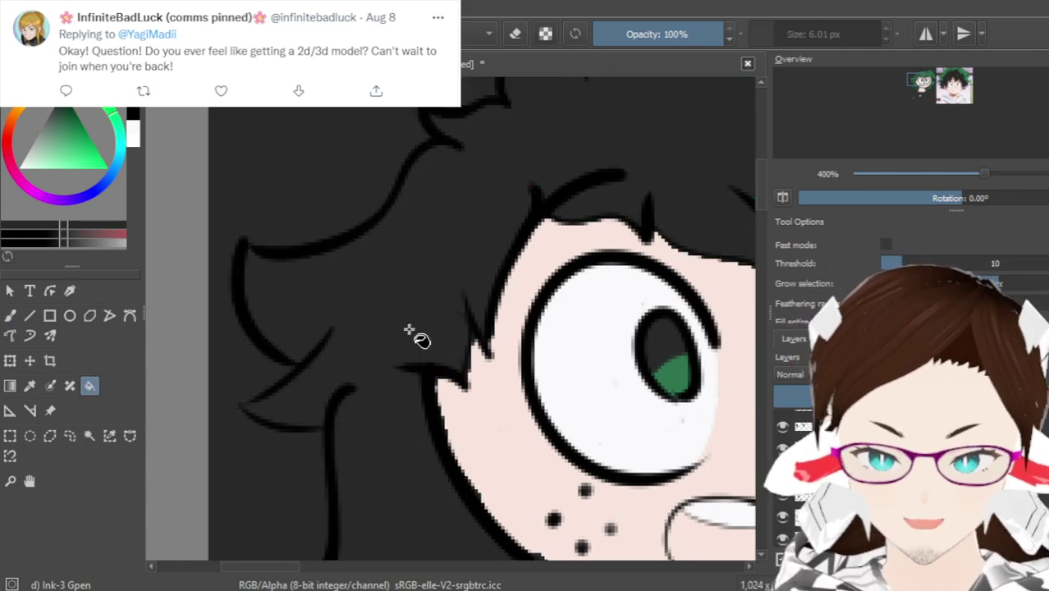
scroll(415, 332, down, 3)
scroll(492, 359, up, 3)
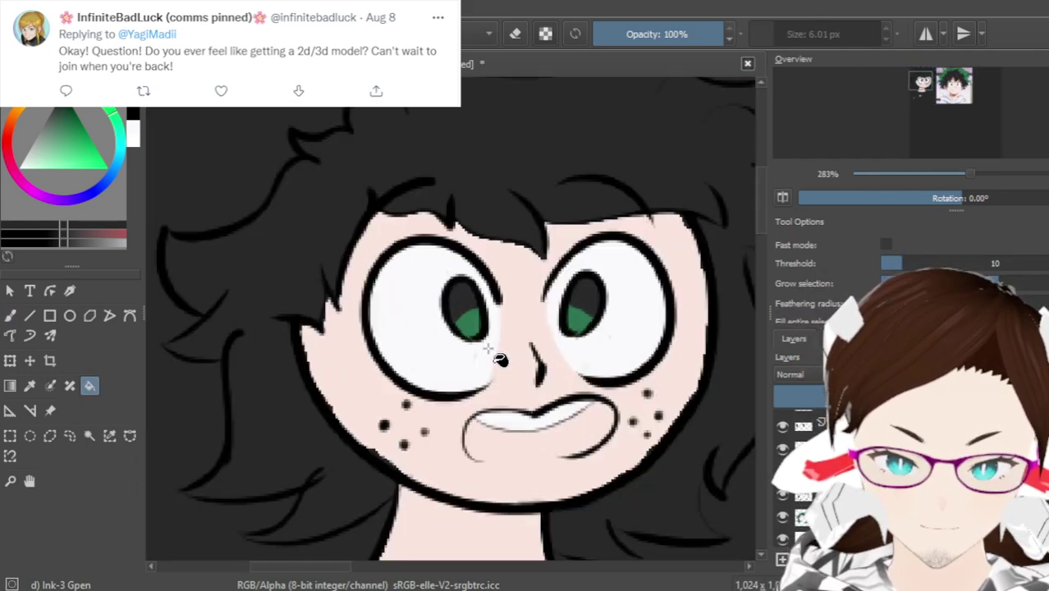
key(ctrl+shift+a)
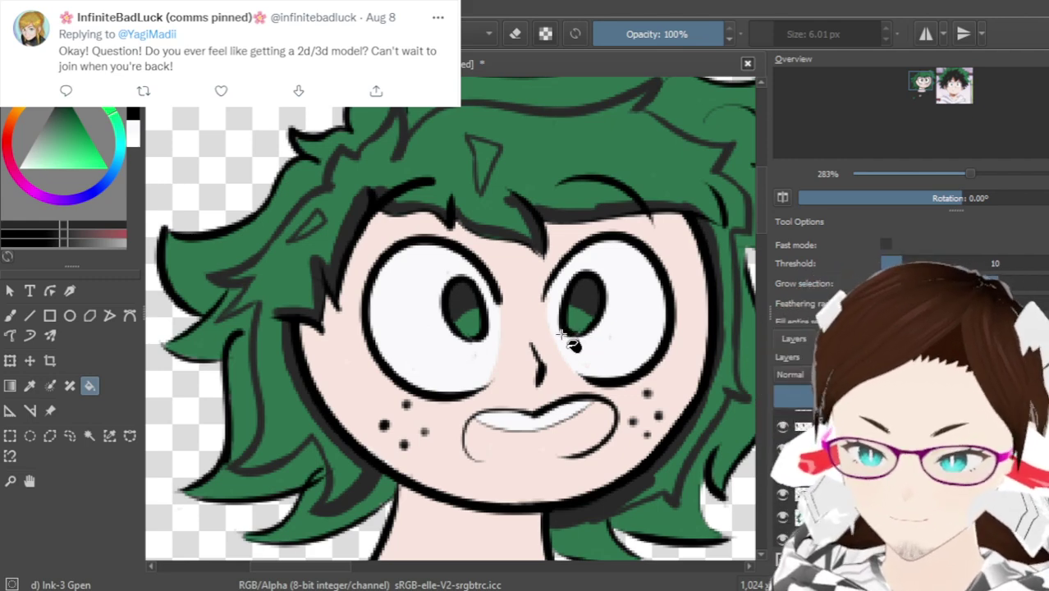
Try to paint dark grey by hand on the side hair beside the face with a 3.55 px brush, and undo the stroke
click(10, 316)
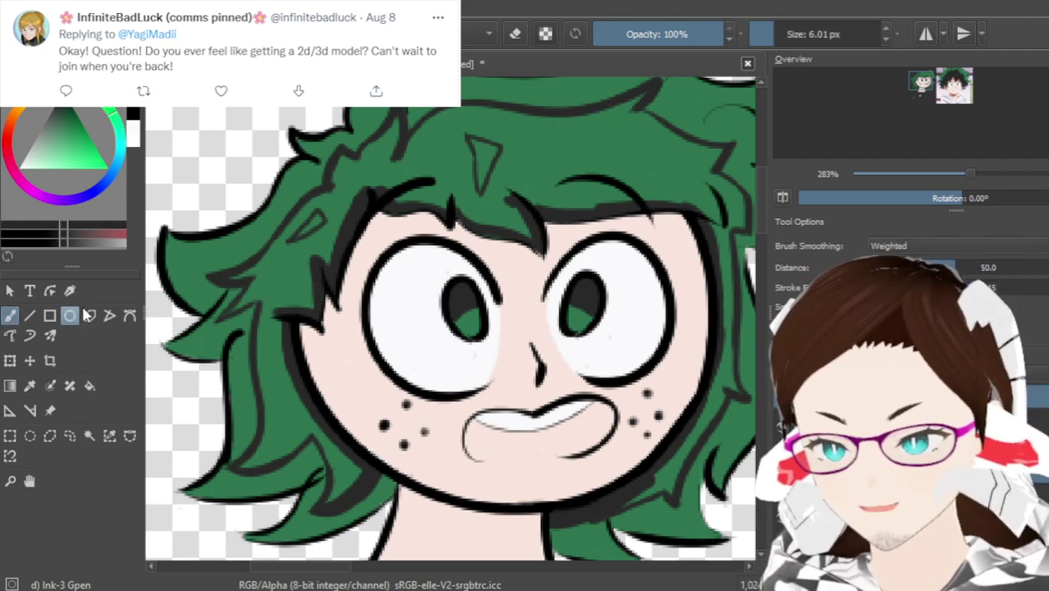
scroll(273, 339, up, 3)
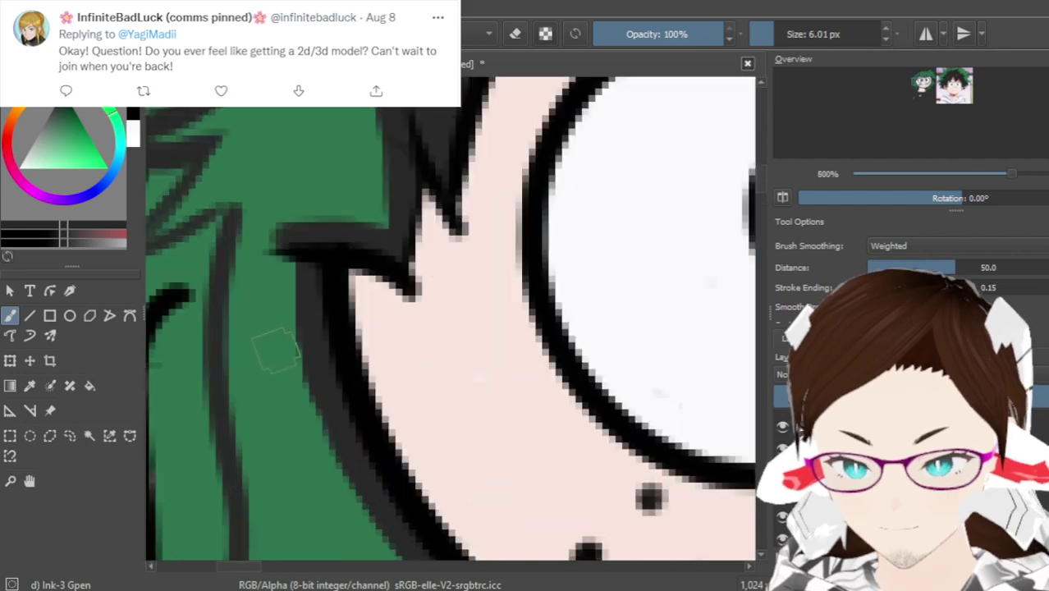
key(bracketleft)
key(bracketleft)
key(bracketleft)
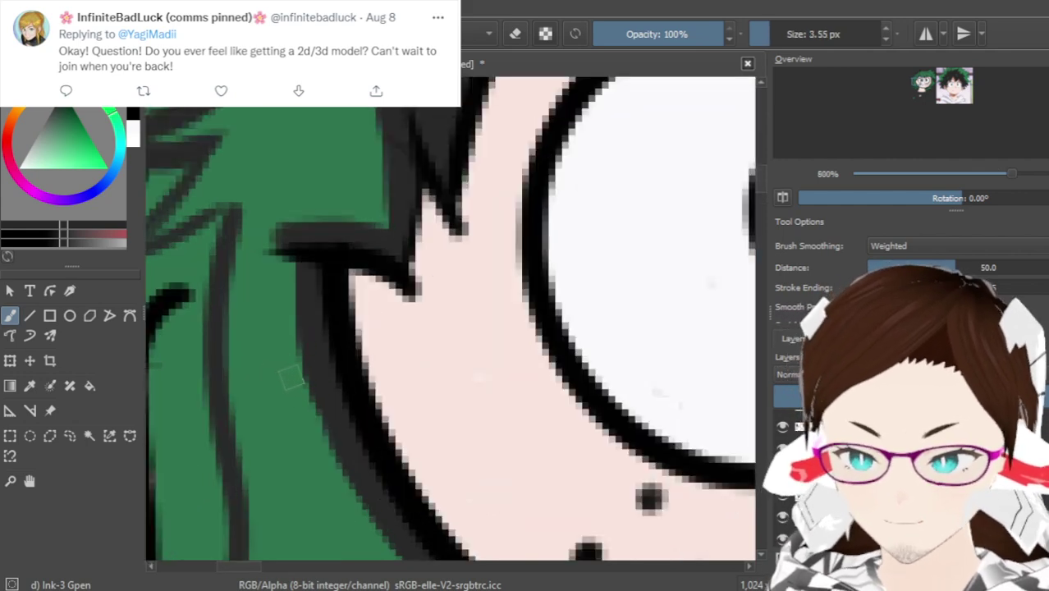
mouse_move(291, 384)
mouse_down()
mouse_move(256, 260)
mouse_move(252, 292)
mouse_up()
key(ctrl+z)
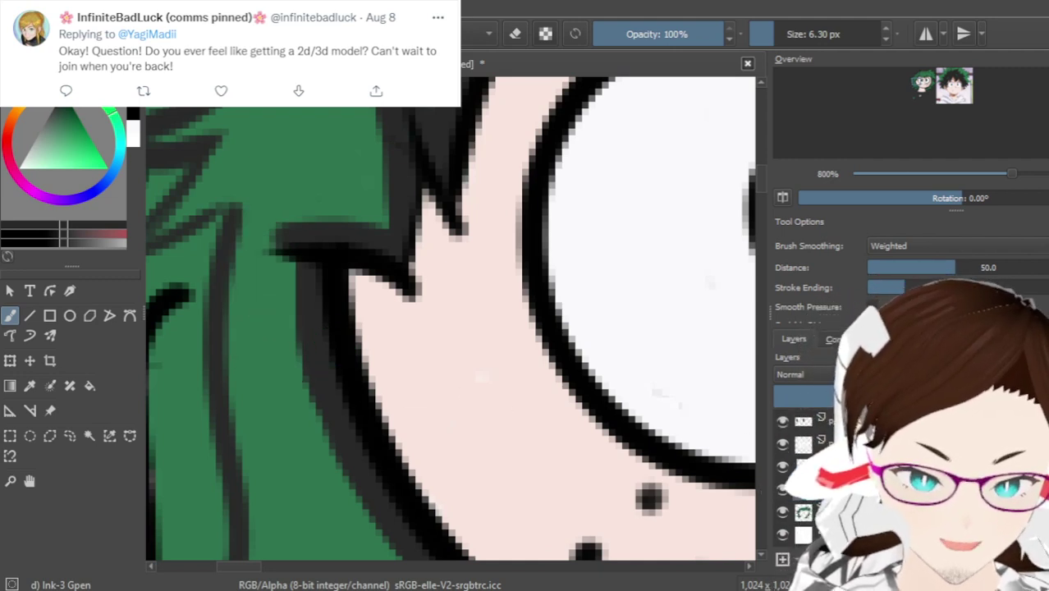
Fill the inner hair area enclosed by the dark grey outline with dark grey, leaving the small highlights green
scroll(491, 351, down, 3)
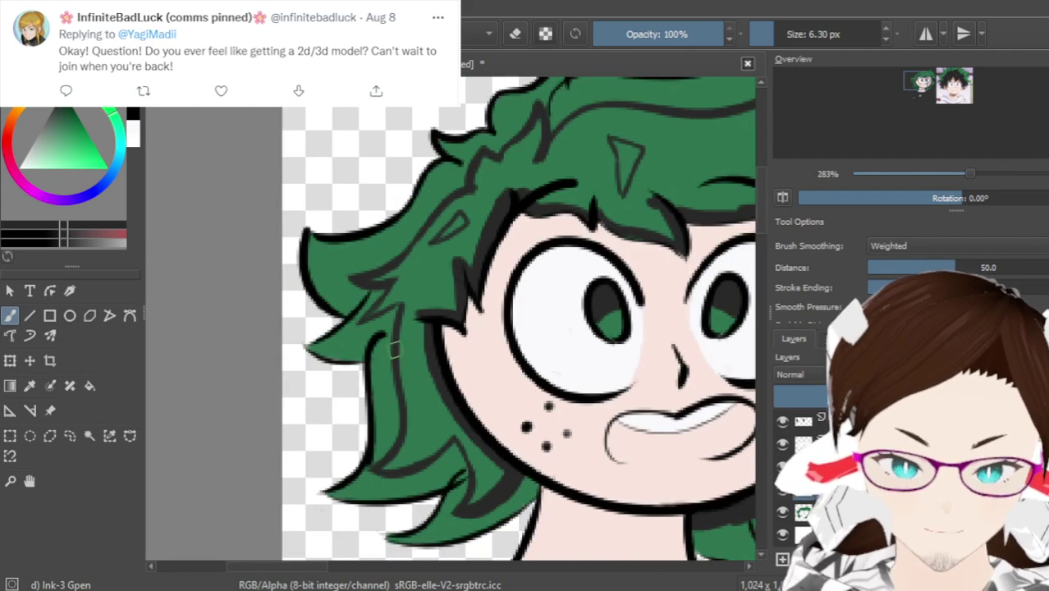
click(88, 386)
click(428, 396)
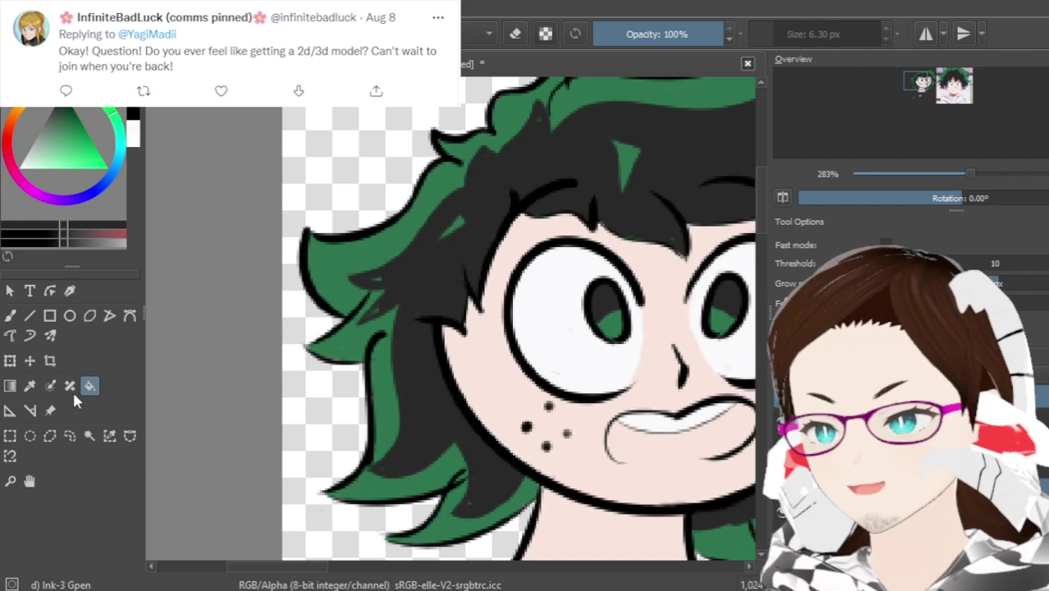
Paint over the green remnants inside the two pointed side-hair spikes with the 6.30 px dark grey brush
click(9, 315)
scroll(368, 305, up, 5)
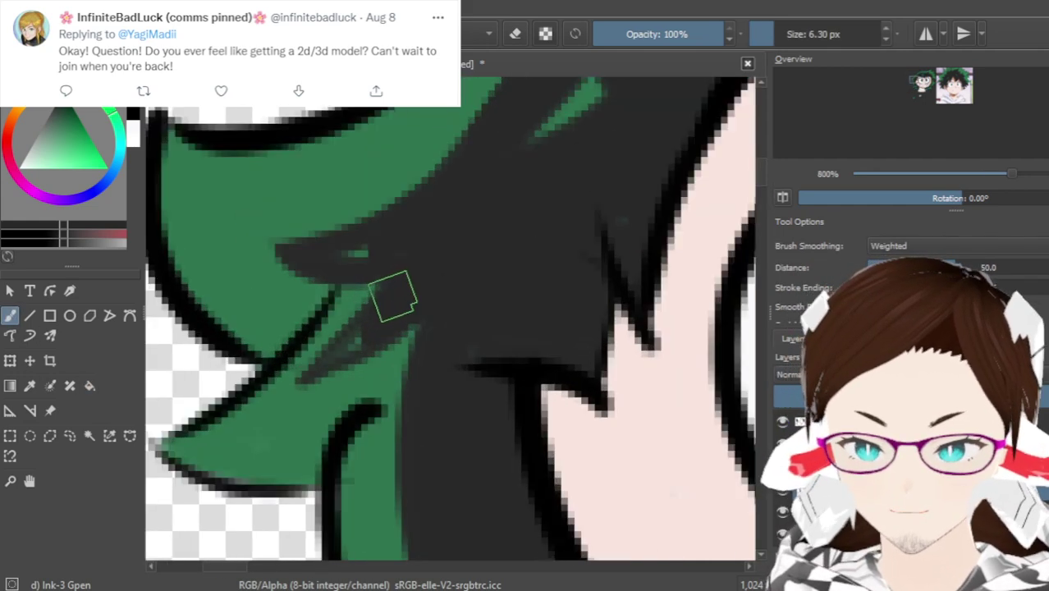
drag(307, 240, 433, 199)
drag(280, 374, 394, 361)
mouse_move(324, 371)
mouse_down()
mouse_move(316, 375)
mouse_move(433, 277)
mouse_up()
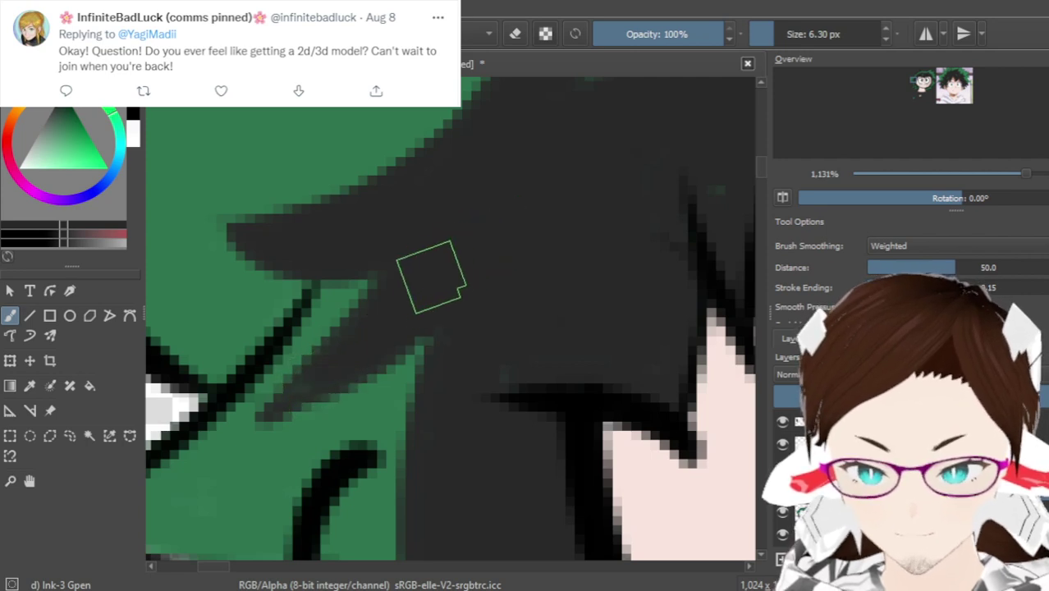
Reduce the brush to 3.89 px and cover leftover green specks in the side hair and the lower locks
key(bracketleft)
key(bracketleft)
key(bracketleft)
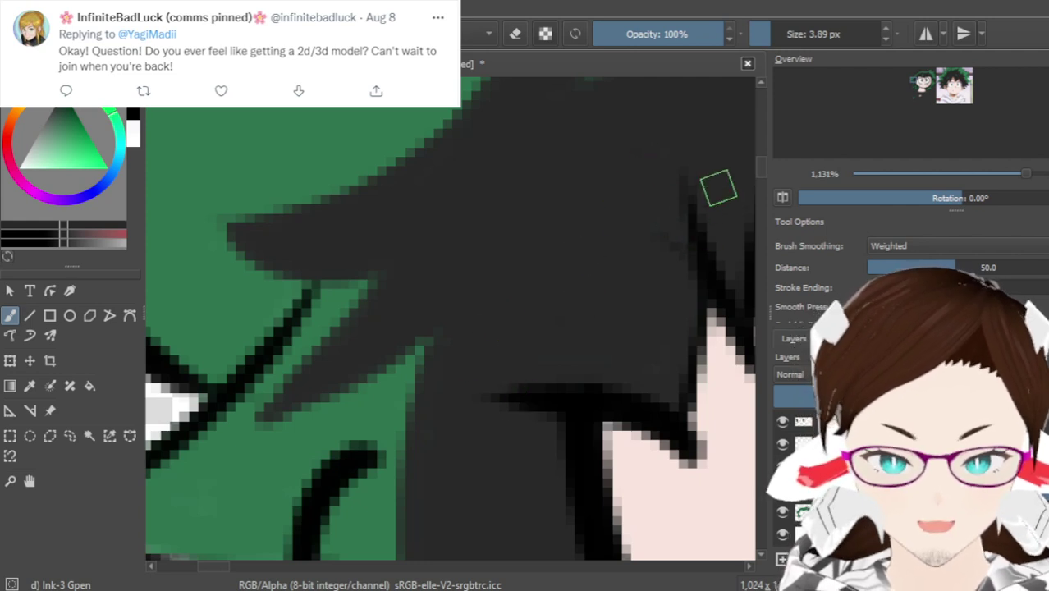
scroll(650, 190, down, 1)
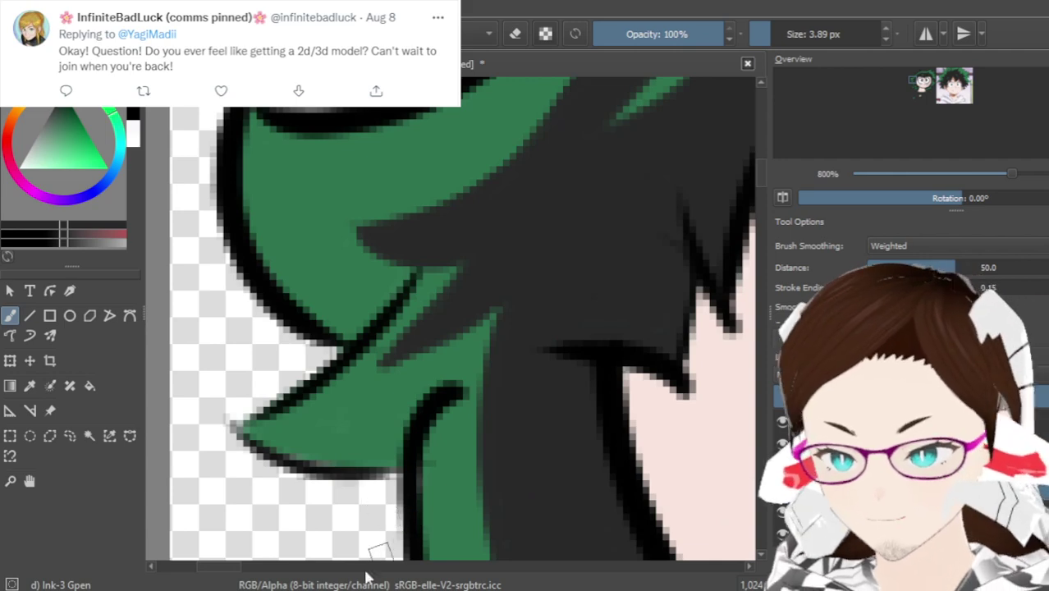
drag(757, 182, 758, 211)
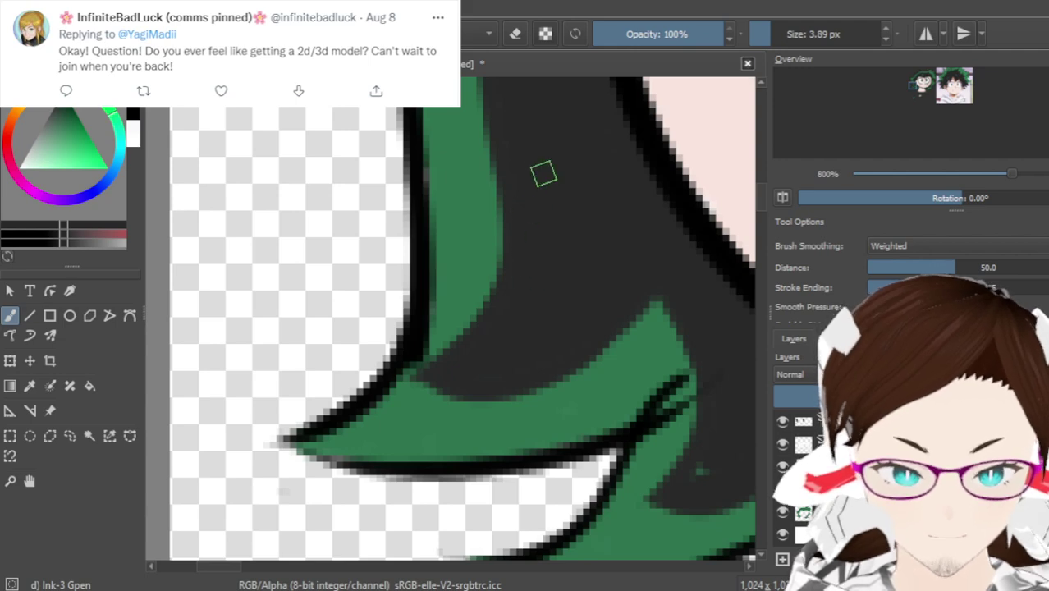
scroll(543, 174, down, 2)
scroll(647, 292, up, 2)
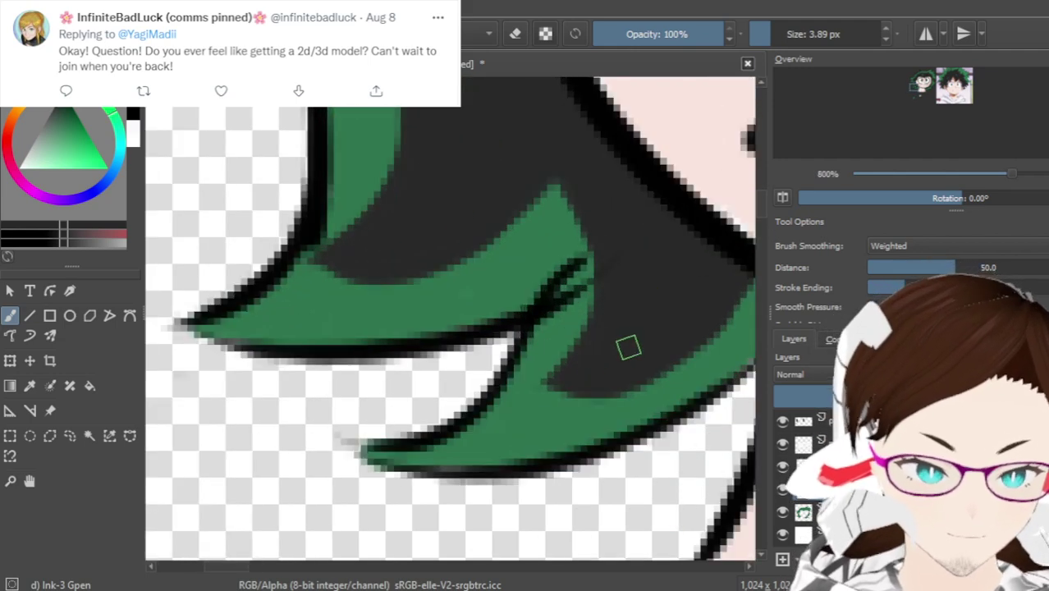
scroll(612, 222, down, 1)
Cover the remaining green specks in the upper hair and along the fringe edge with dark grey
drag(761, 211, 756, 167)
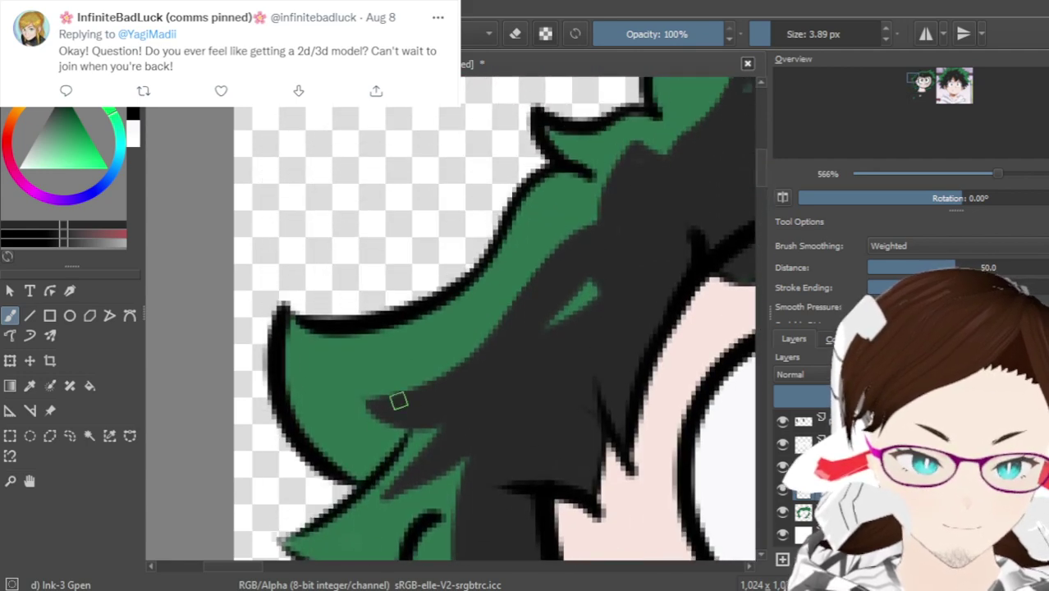
drag(254, 572, 273, 572)
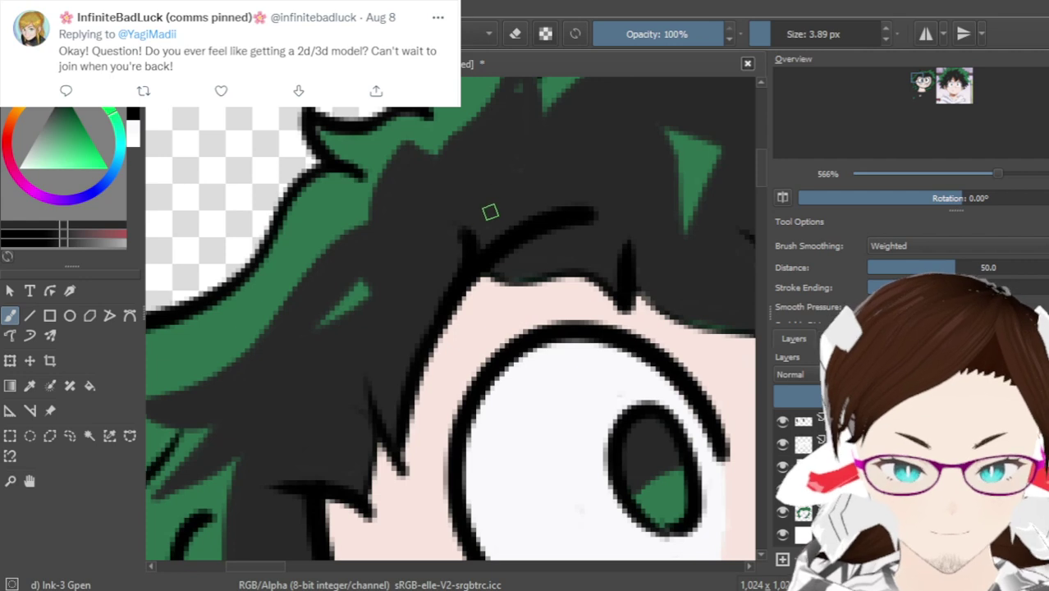
drag(761, 194, 756, 156)
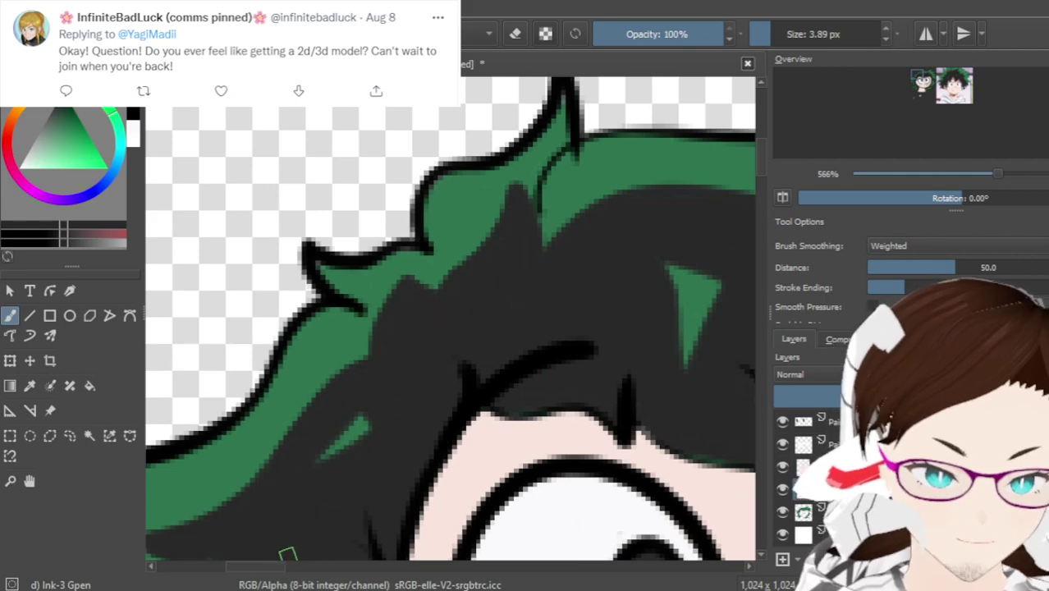
scroll(344, 460, down, 3)
scroll(403, 391, right, 1)
scroll(371, 433, up, 2)
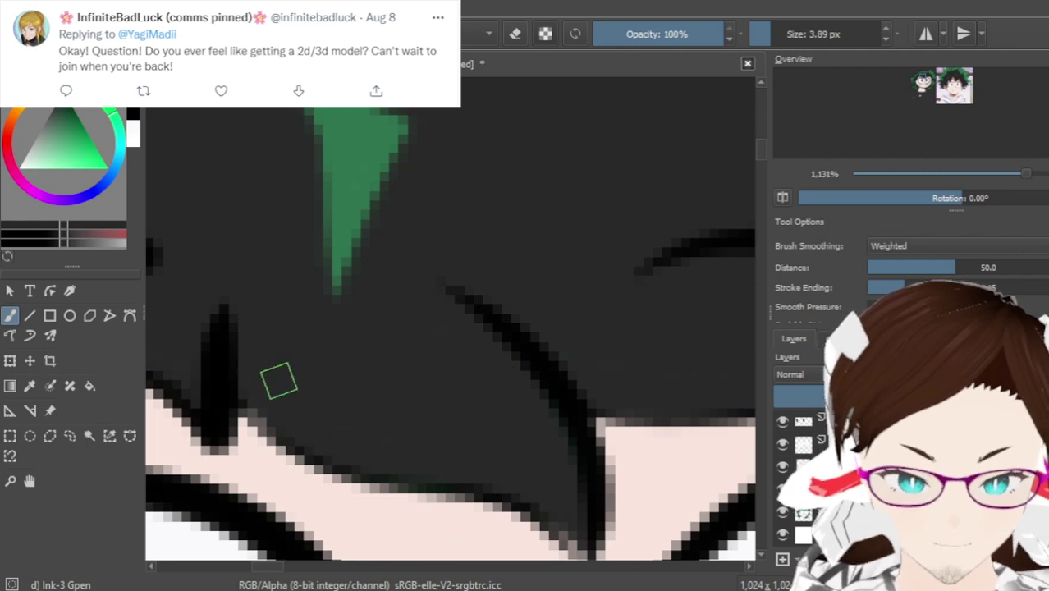
scroll(534, 469, down, 1)
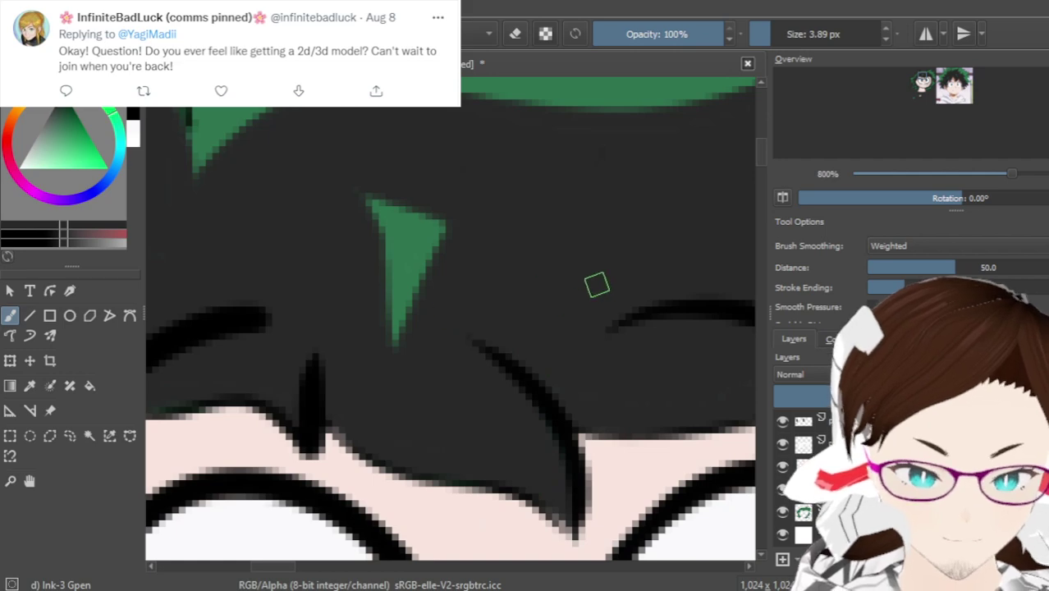
scroll(570, 303, down, 2)
drag(289, 567, 326, 567)
scroll(423, 179, up, 2)
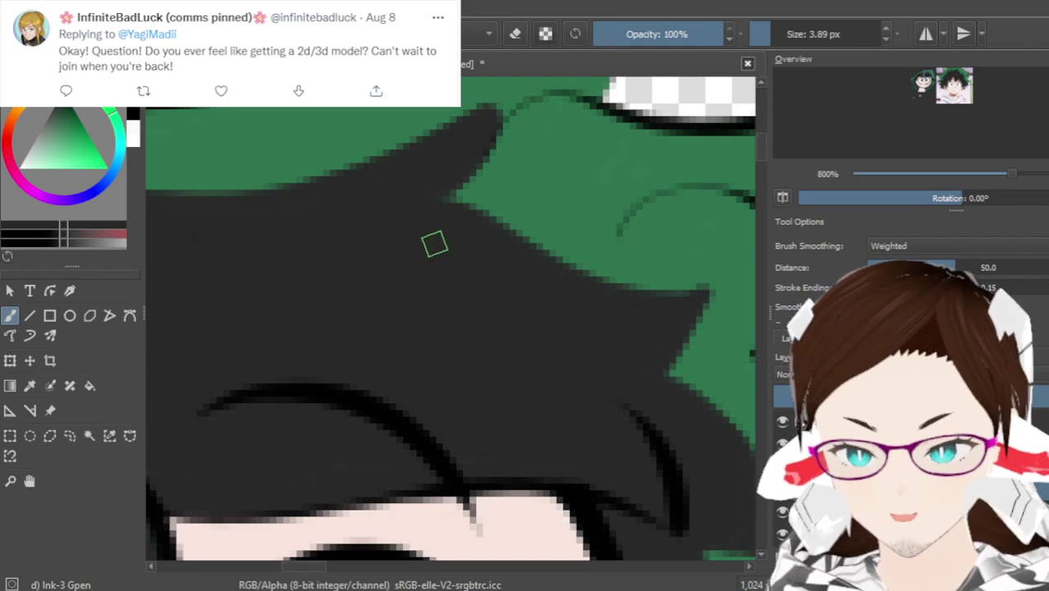
Trim the edge of the dark grey spike at the top of the hair with the 7.10 px eraser, redoing unsatisfactory strokes
scroll(436, 236, down, 1)
scroll(477, 203, up, 3)
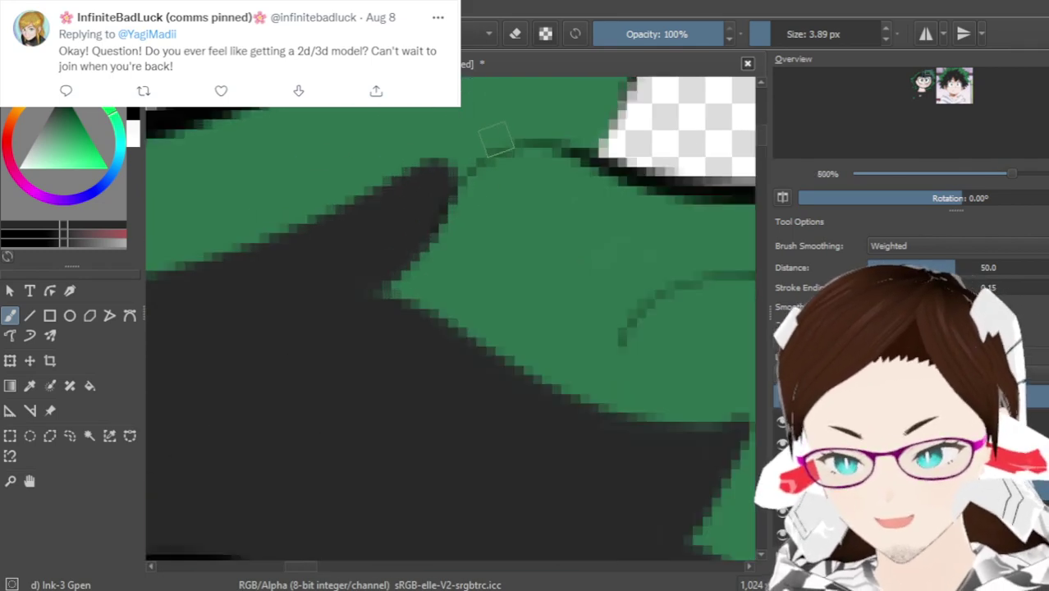
key(e)
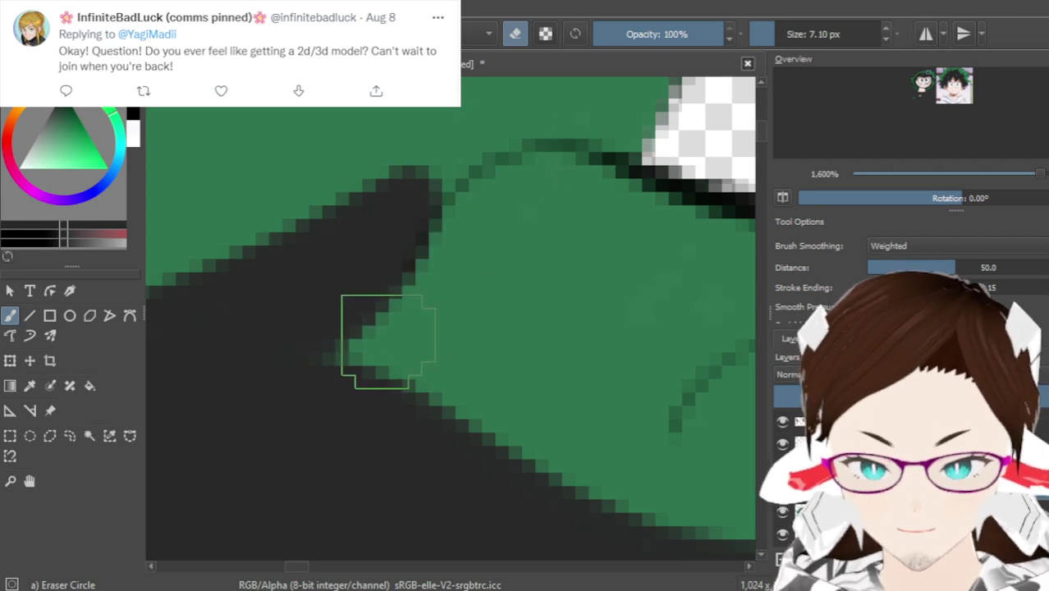
drag(388, 341, 503, 129)
key(ctrl+z)
drag(386, 327, 507, 115)
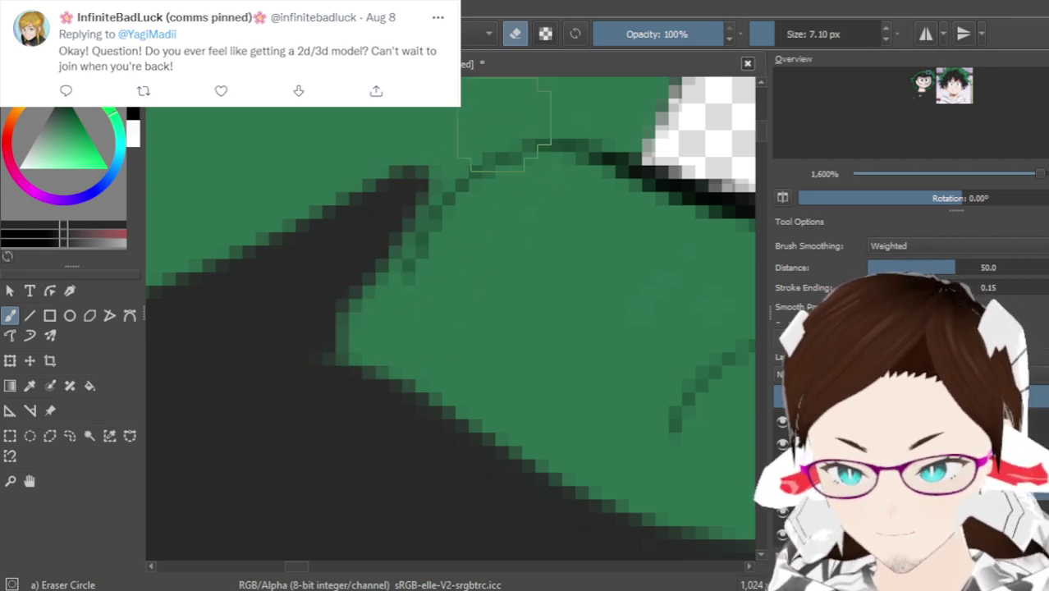
key(ctrl+z)
drag(386, 328, 480, 168)
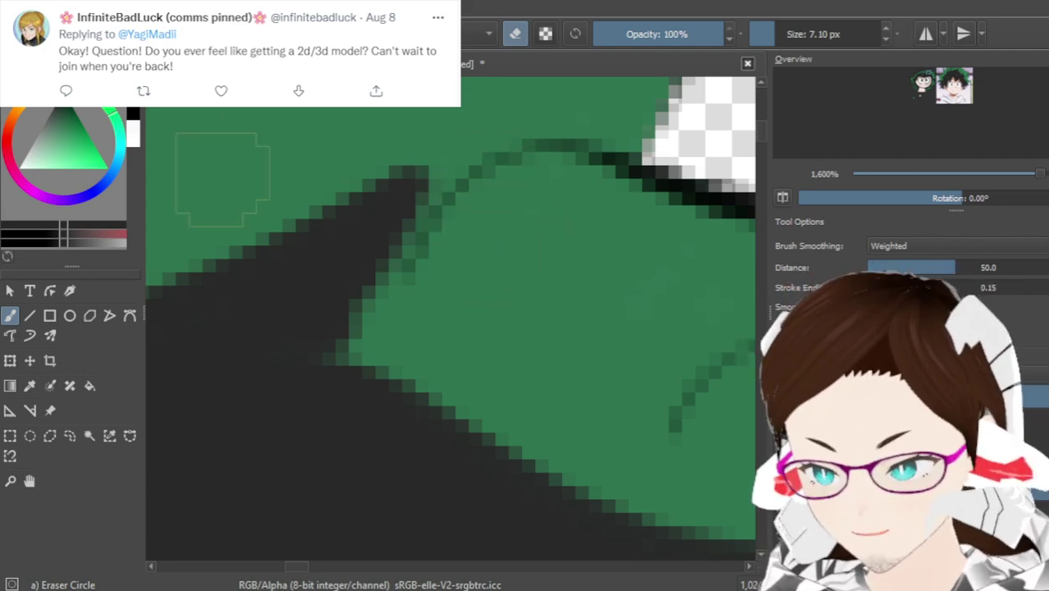
scroll(566, 279, down, 2)
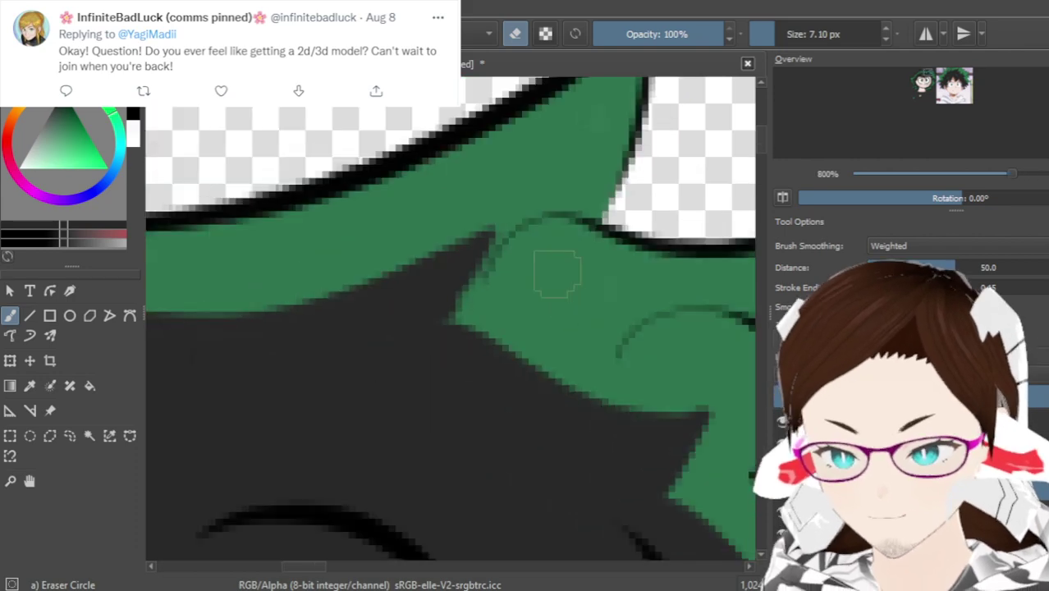
key(e)
Trim the dark grey edge around the hair notch beyond the fringe's far end with the 7.10 px eraser
scroll(534, 297, down, 2)
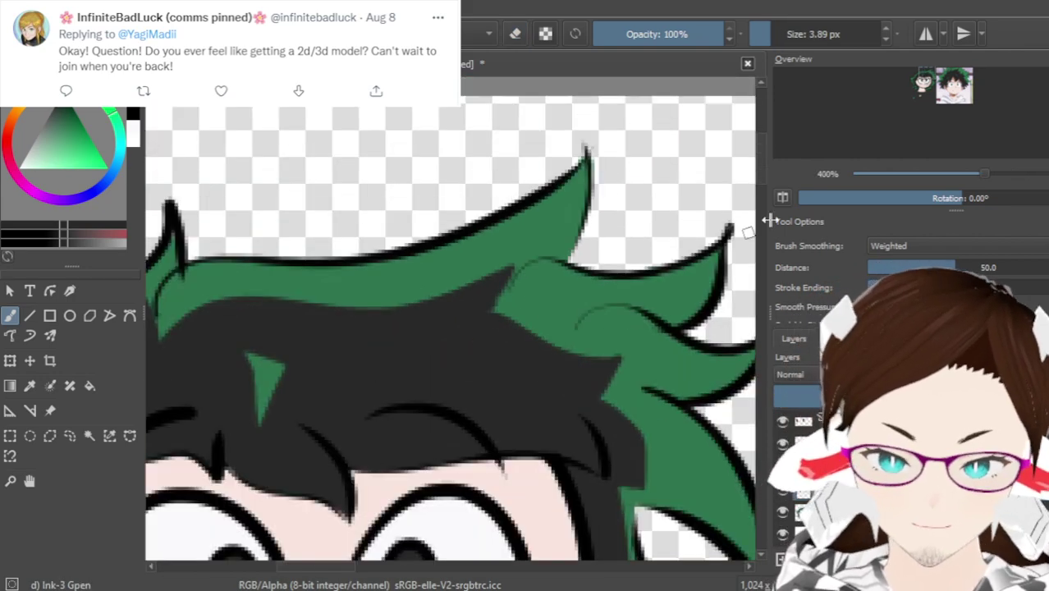
drag(762, 153, 767, 175)
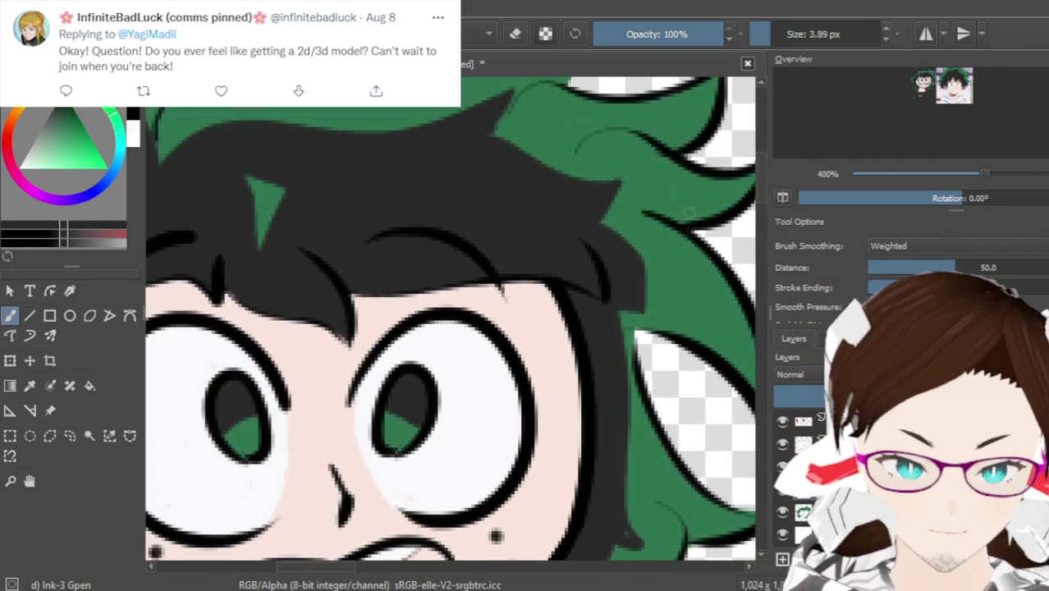
scroll(715, 294, up, 2)
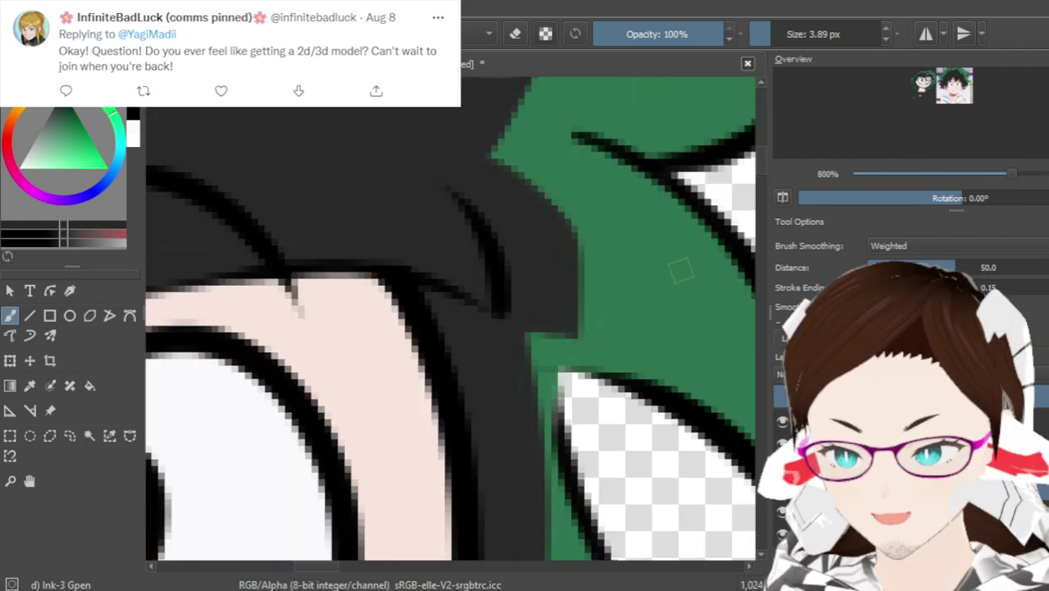
key(e)
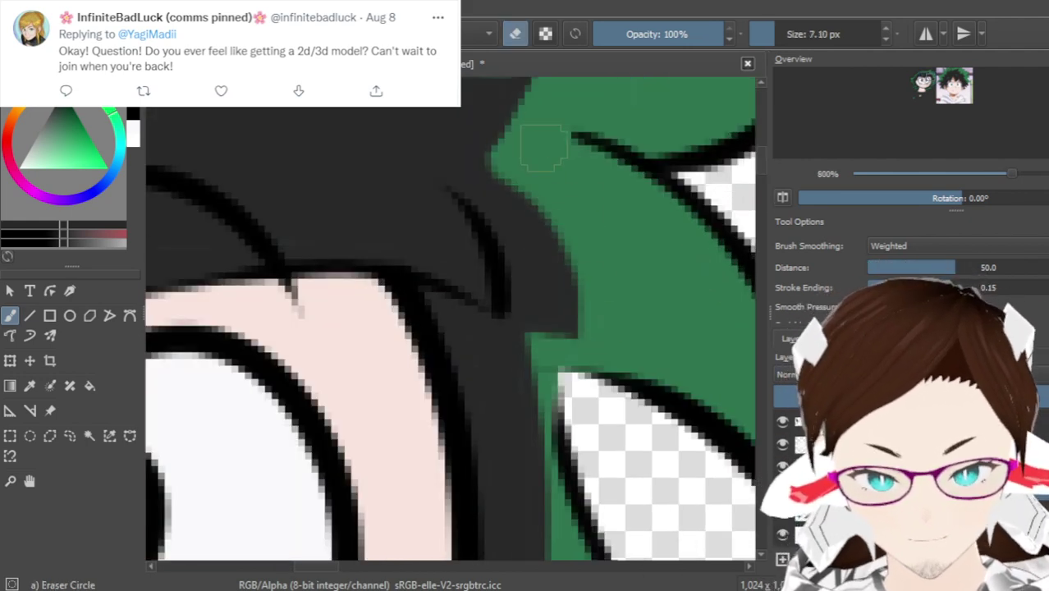
scroll(680, 300, down, 1)
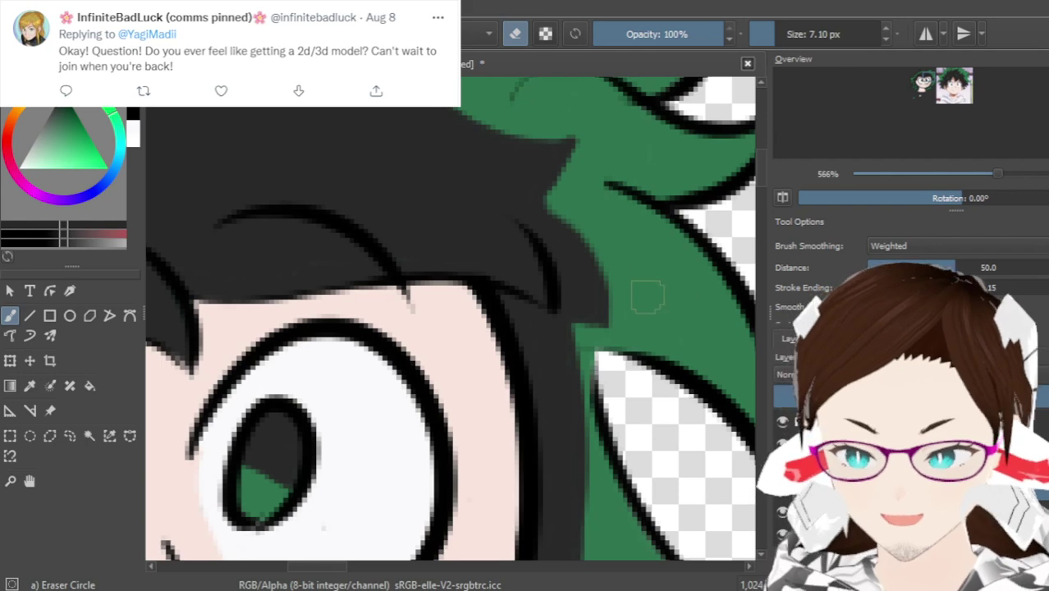
scroll(647, 295, down, 1)
key(e)
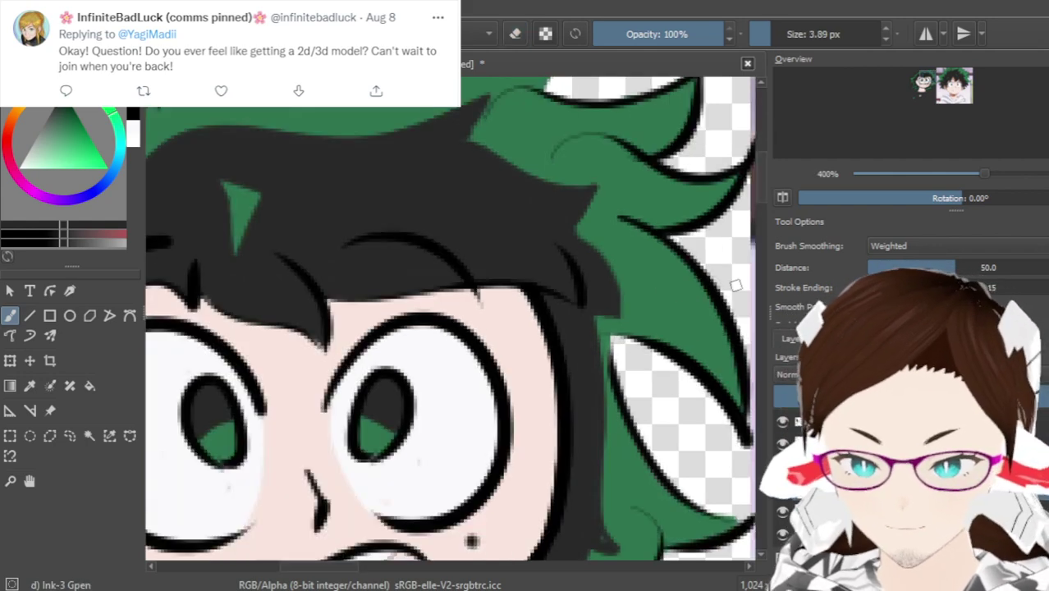
Touch up the dark grey shading below the jaw and along the adjacent side locks with the 3.89 px brush
drag(759, 182, 760, 209)
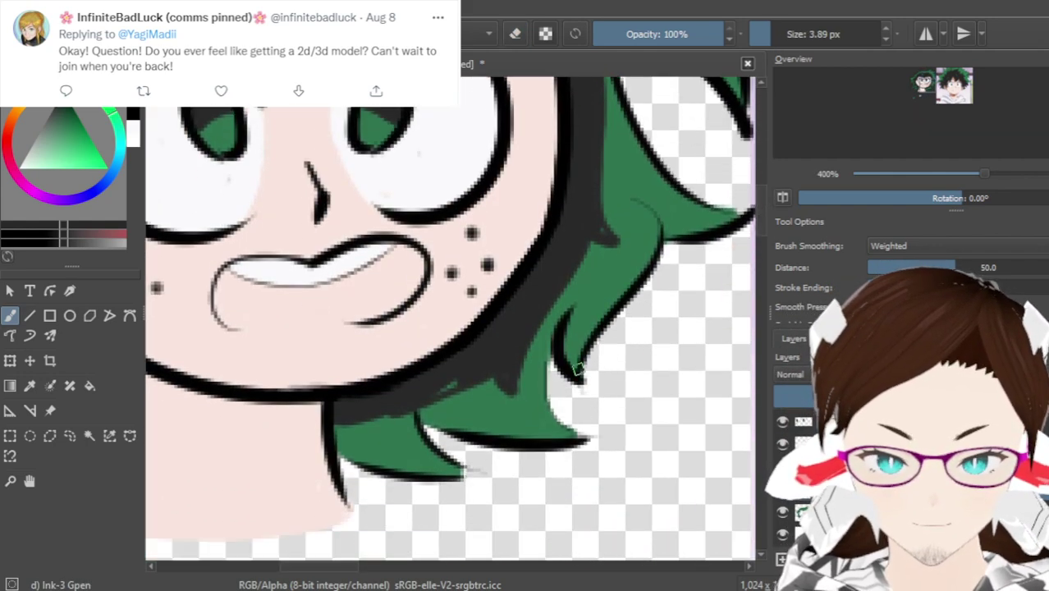
scroll(459, 383, up, 1)
scroll(459, 384, up, 3)
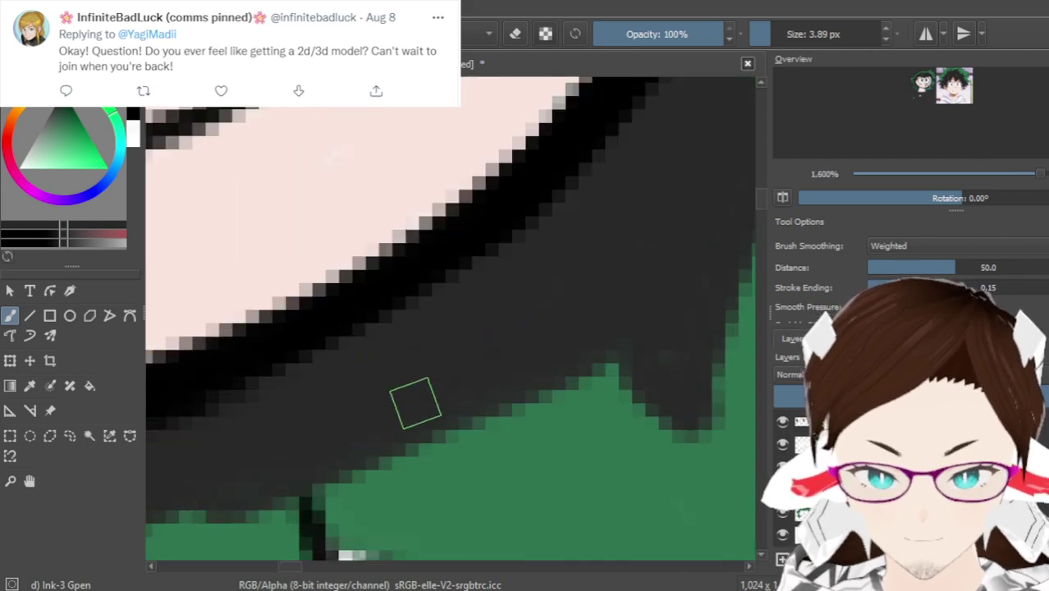
scroll(685, 228, down, 2)
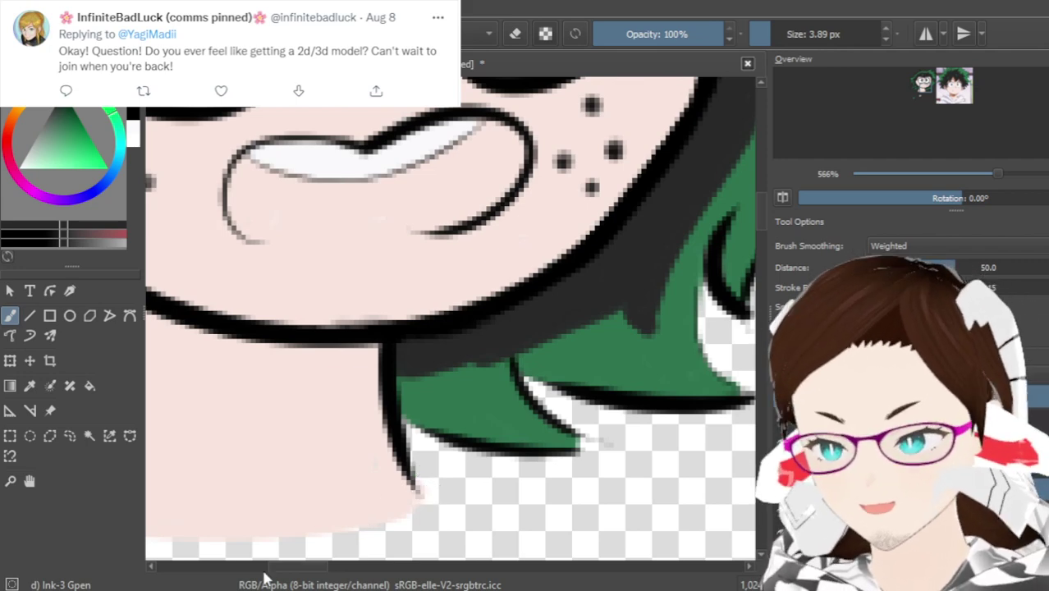
drag(283, 573, 320, 573)
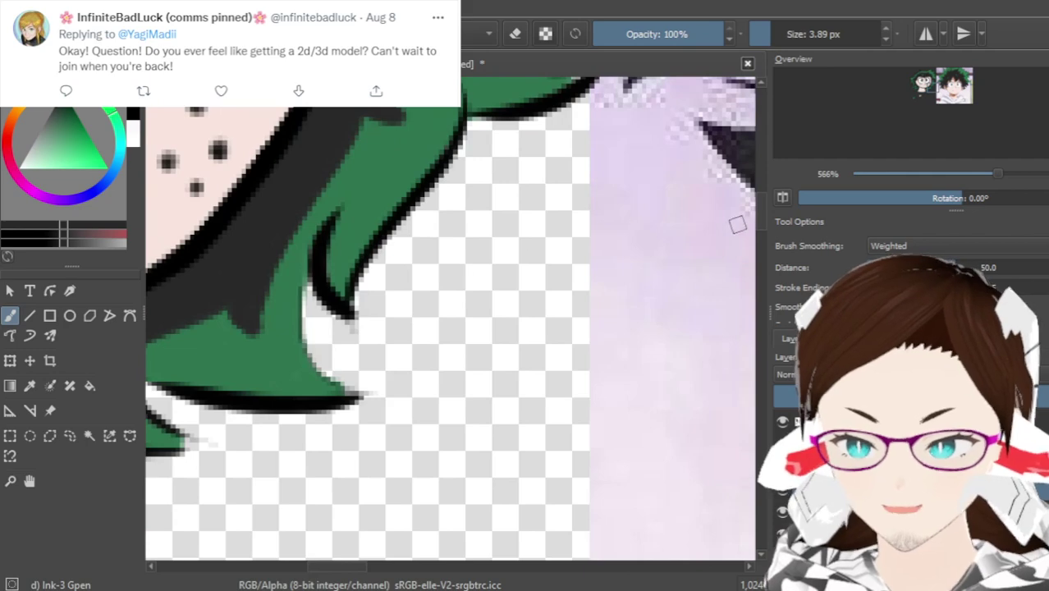
scroll(761, 222, up, 5)
scroll(412, 358, up, 2)
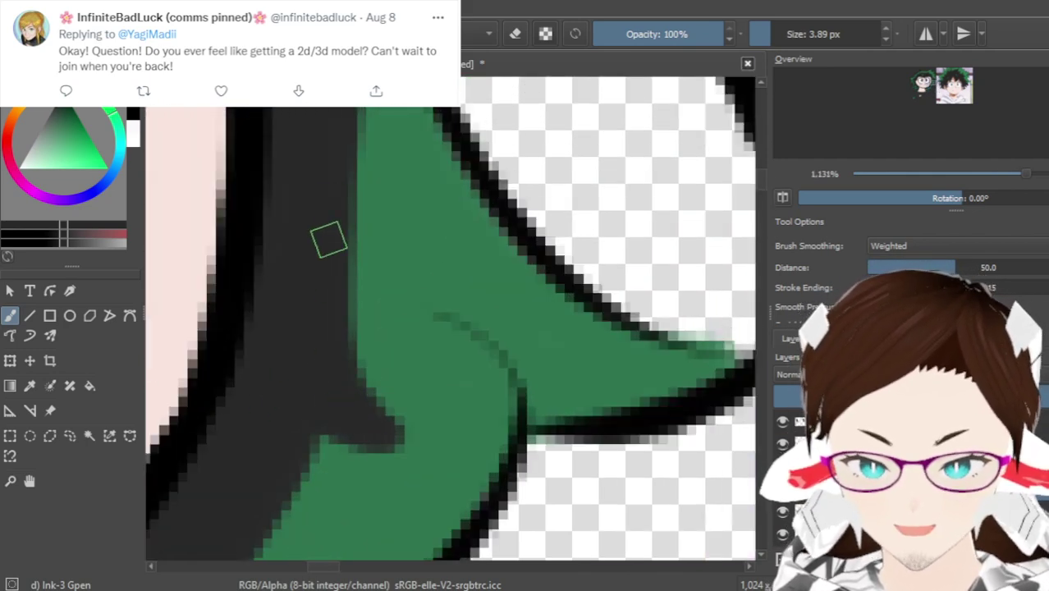
Compare the whole portrait's hair with the anime reference and inspect the dark grey area beside the neck
scroll(304, 283, down, 5)
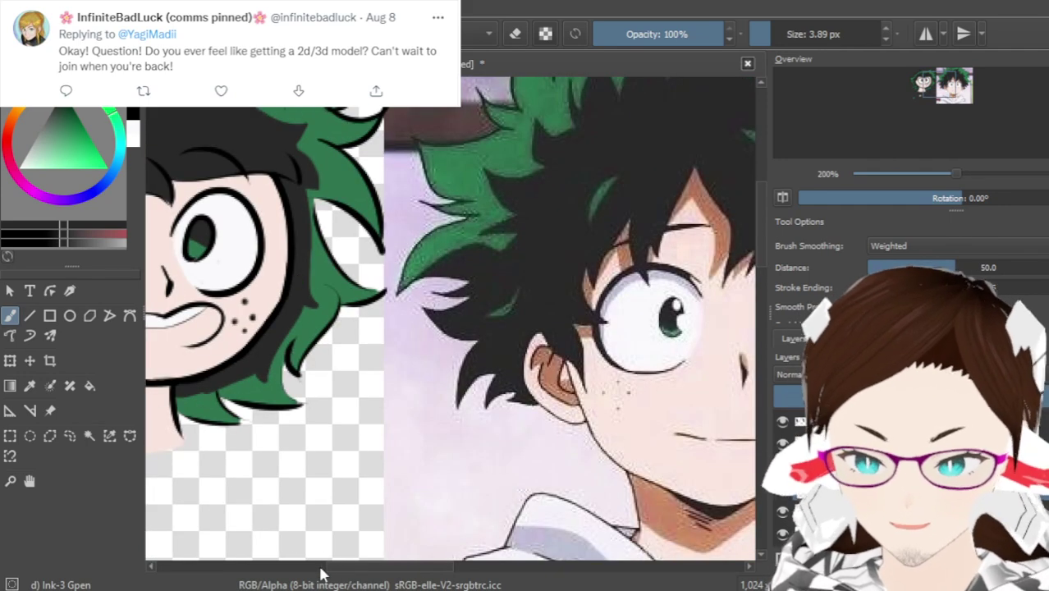
drag(349, 566, 292, 567)
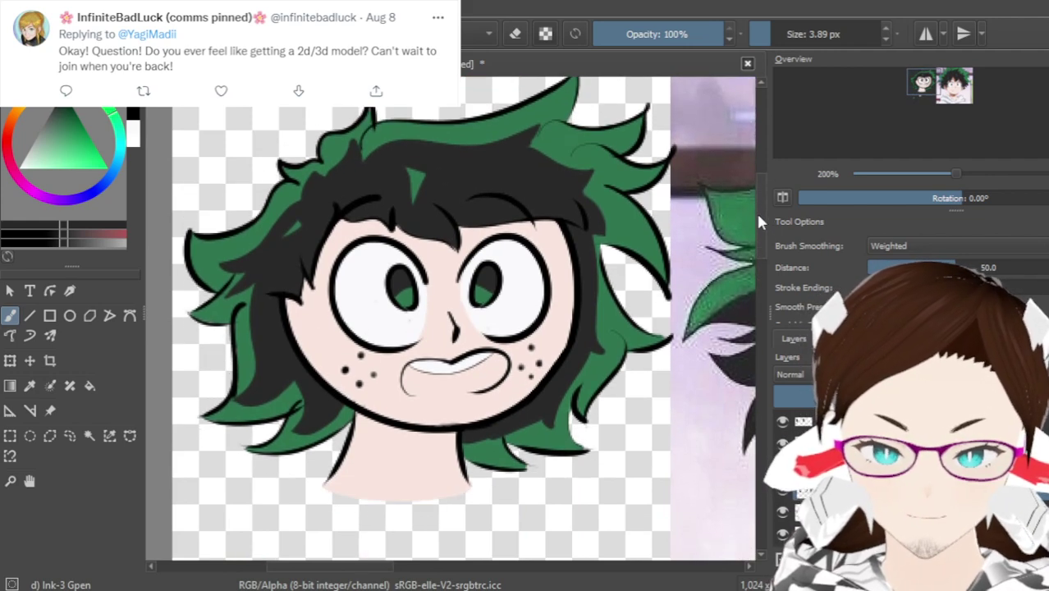
scroll(692, 226, up, 1)
scroll(692, 225, down, 1)
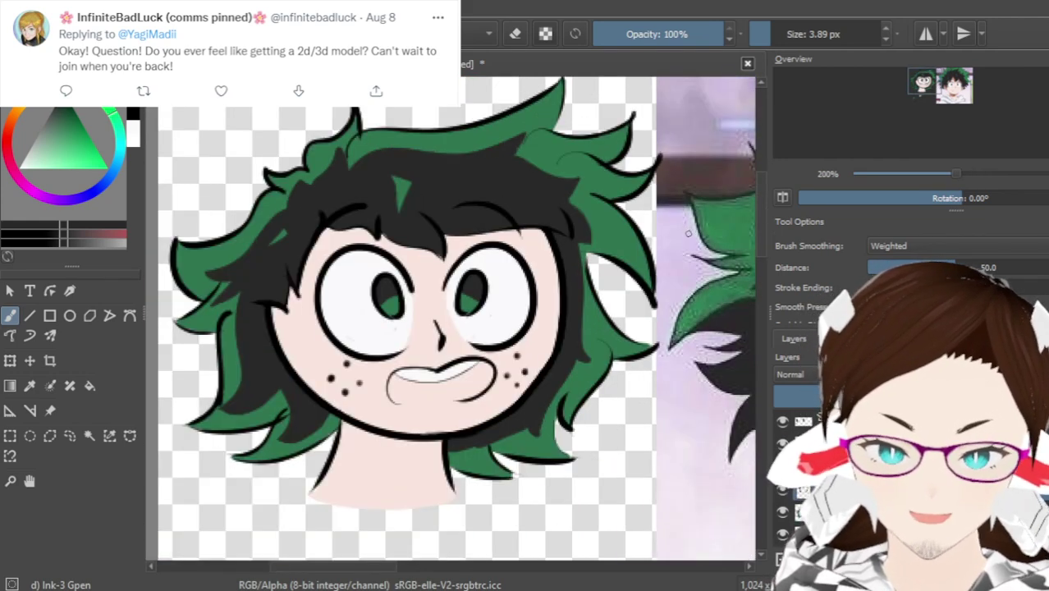
scroll(471, 445, up, 1)
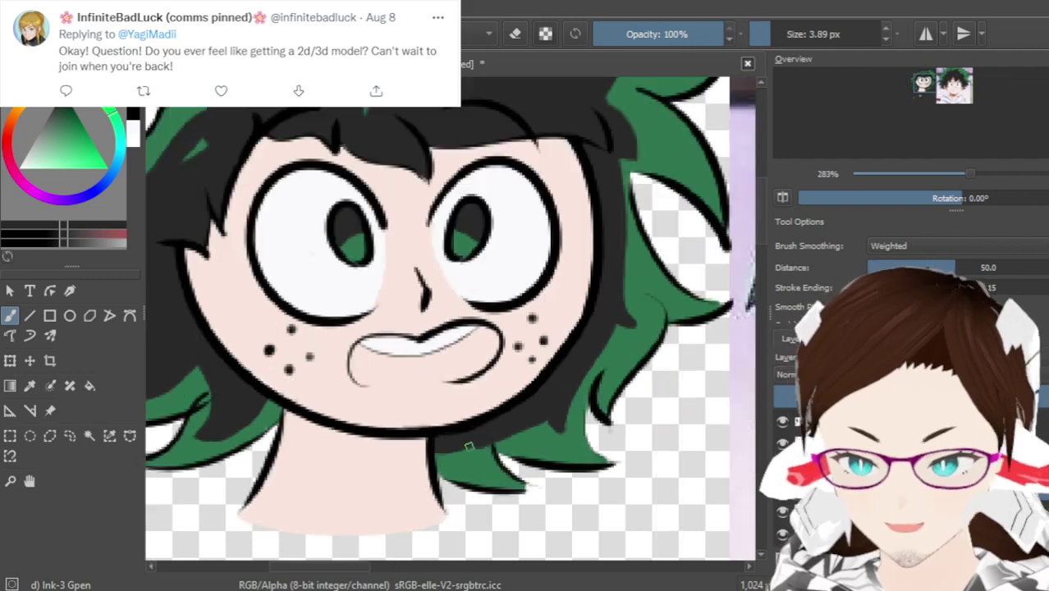
scroll(447, 501, up, 4)
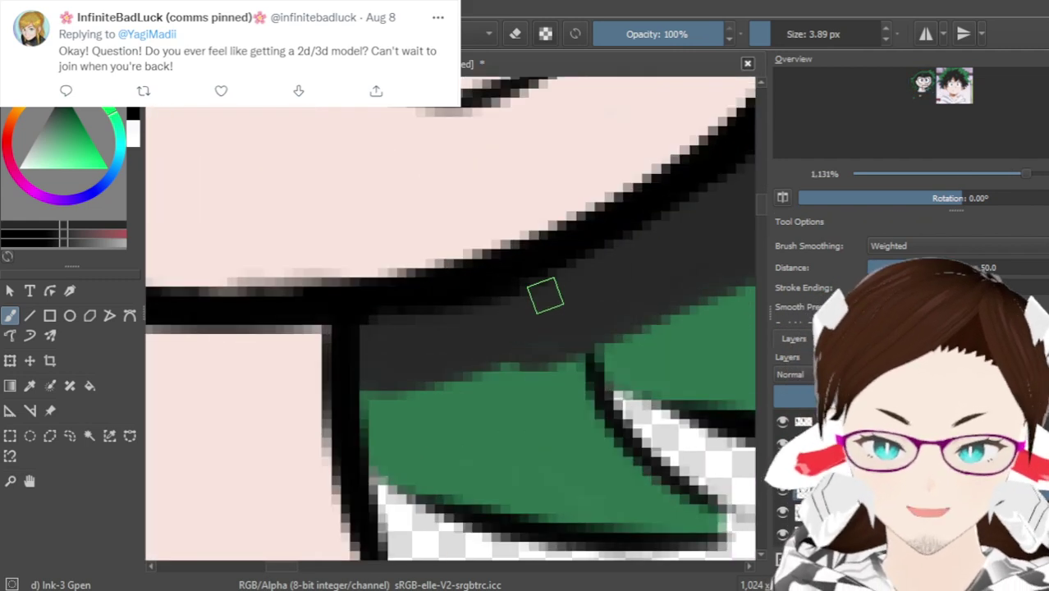
Rework the dark grey edge above the green lock beside the neck with the 7.10 px eraser and 3.89 px brush, redoing unsatisfactory strokes
key(e)
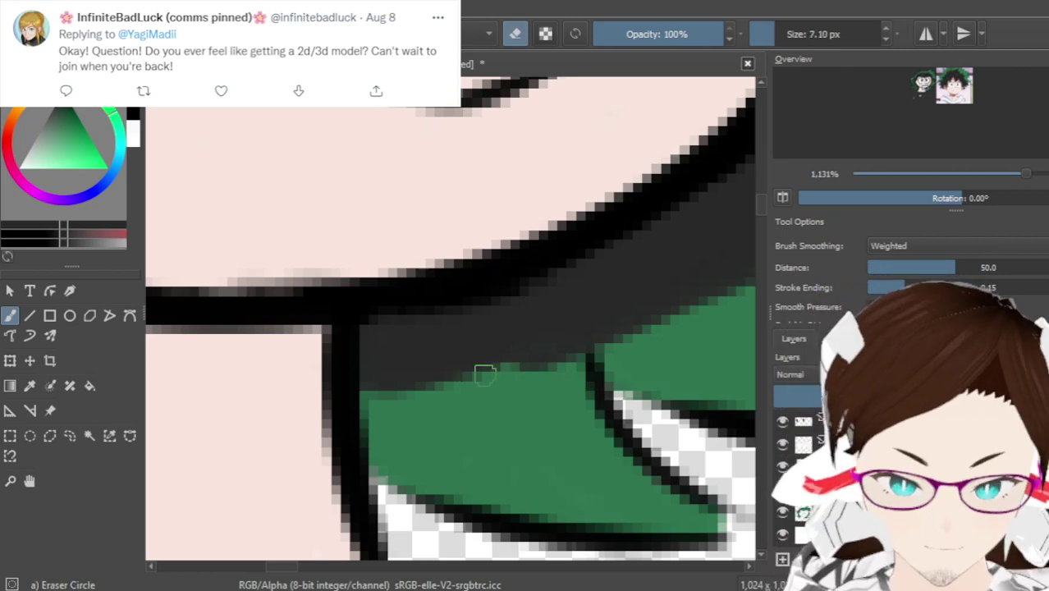
drag(485, 374, 502, 353)
key(ctrl+z)
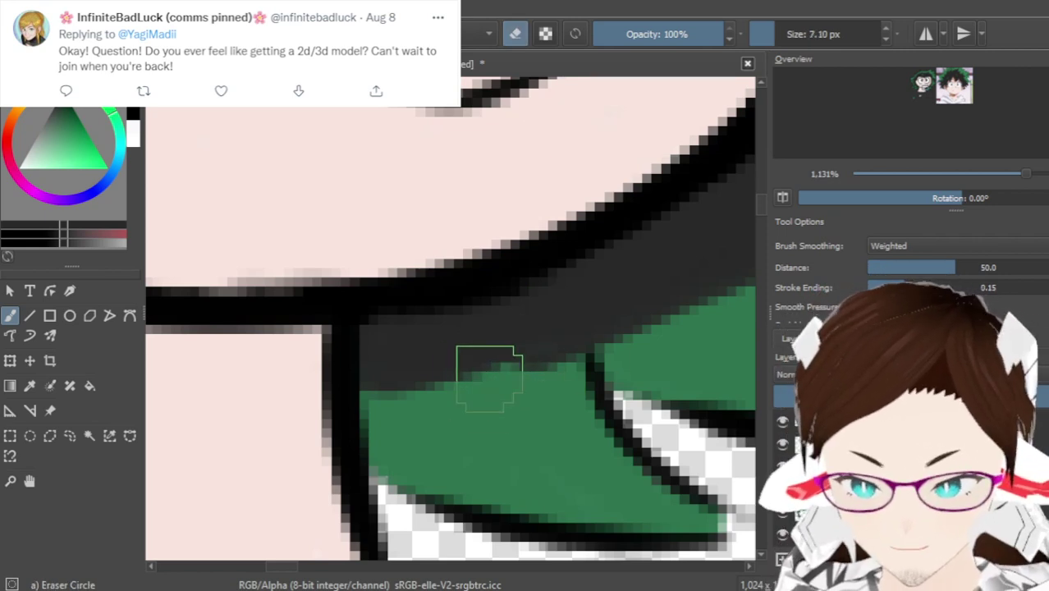
drag(464, 370, 557, 293)
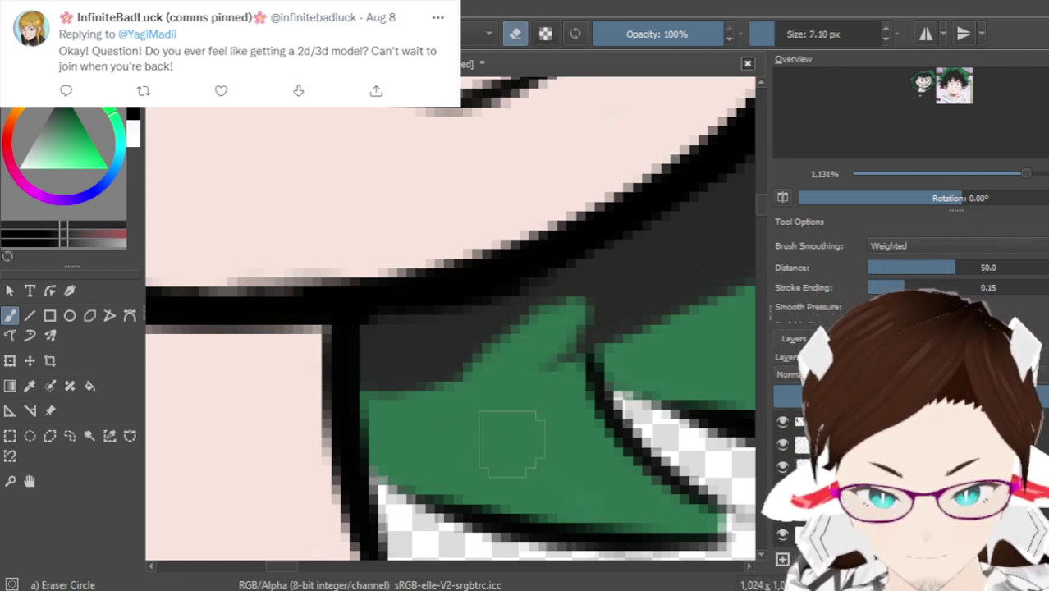
key(e)
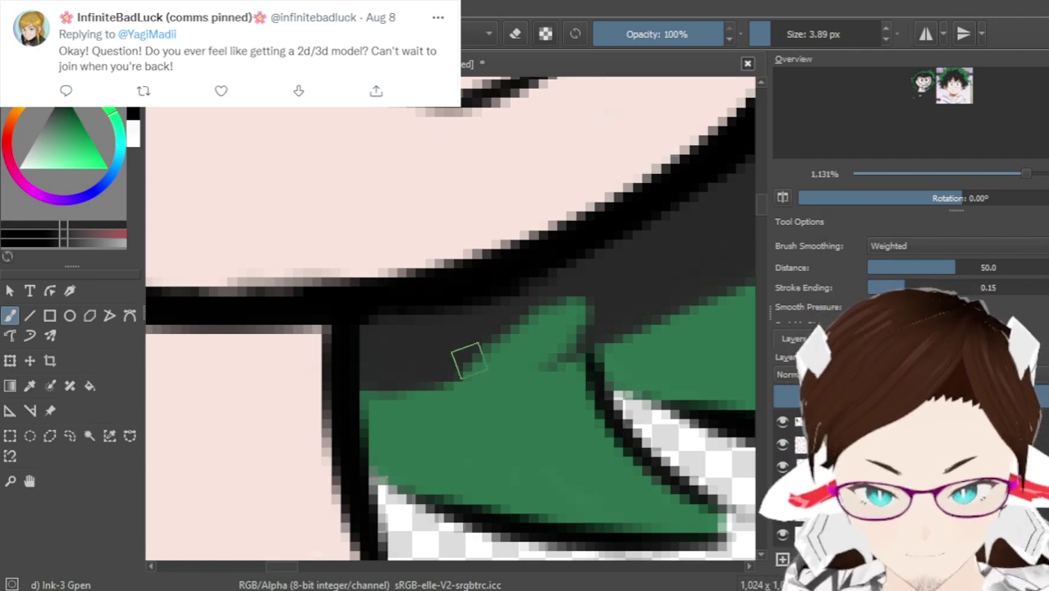
key(ctrl+z)
drag(587, 297, 505, 374)
key(ctrl+z)
mouse_move(584, 314)
mouse_down()
mouse_move(469, 394)
mouse_move(604, 325)
mouse_up()
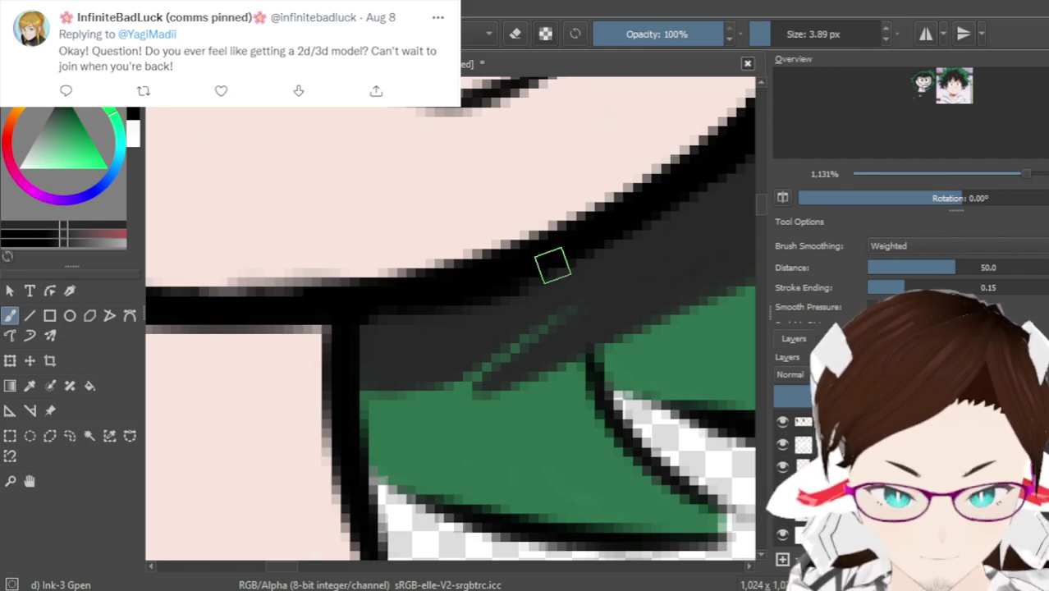
Compare the whole portrait's hair with the anime reference and examine the lowest locks left of the face
scroll(512, 304, down, 3)
scroll(512, 304, down, 2)
drag(764, 219, 758, 201)
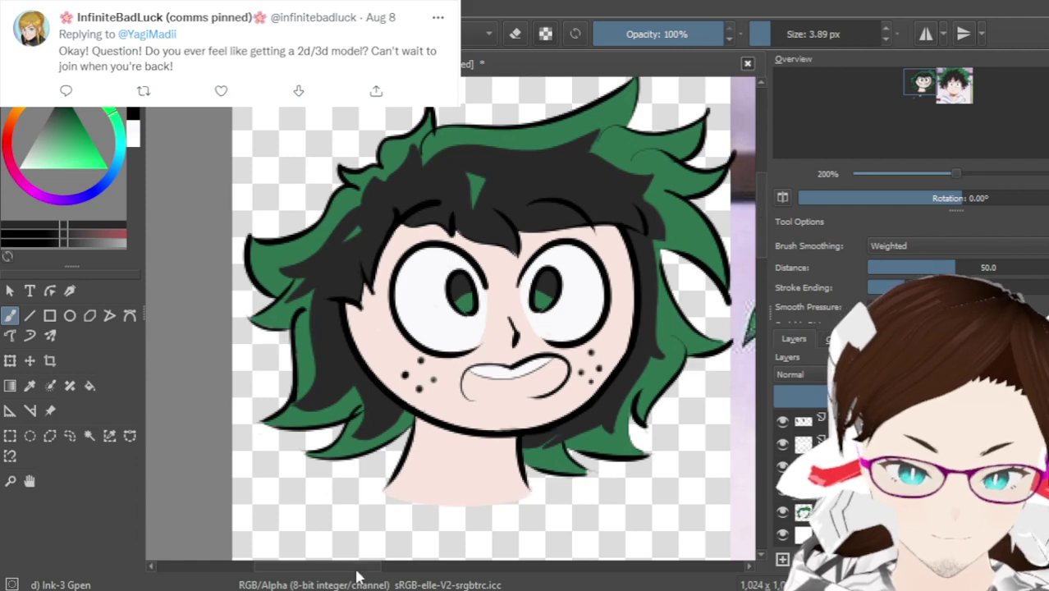
scroll(357, 575, down, 4)
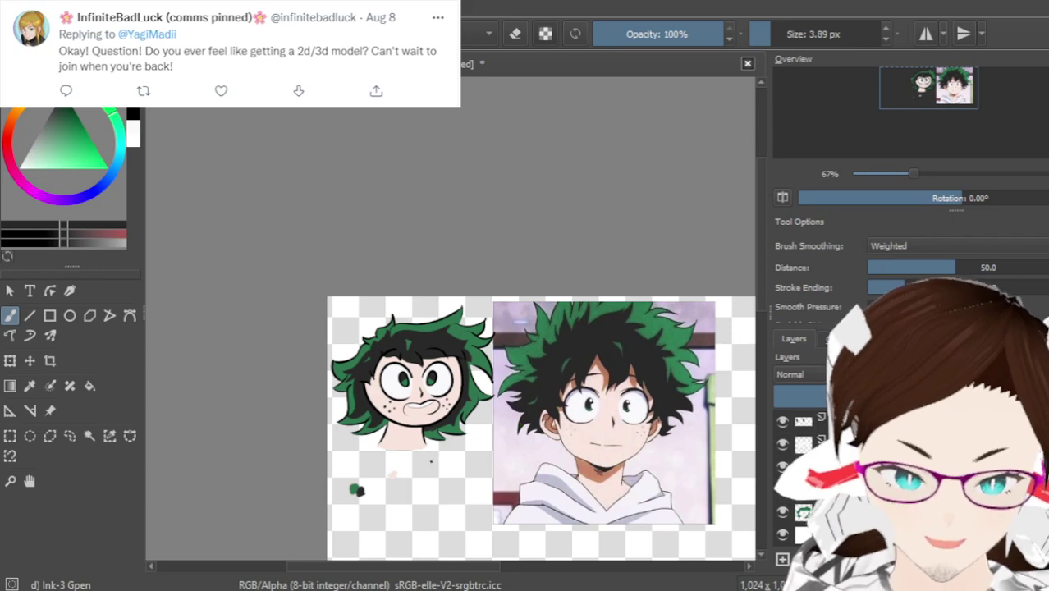
scroll(425, 486, up, 3)
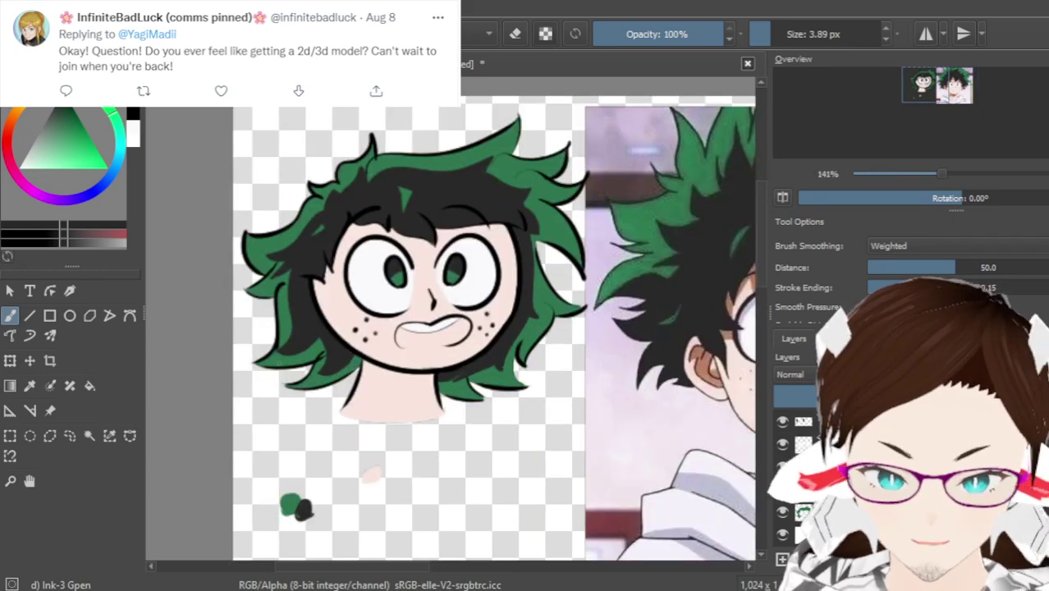
scroll(283, 367, up, 2)
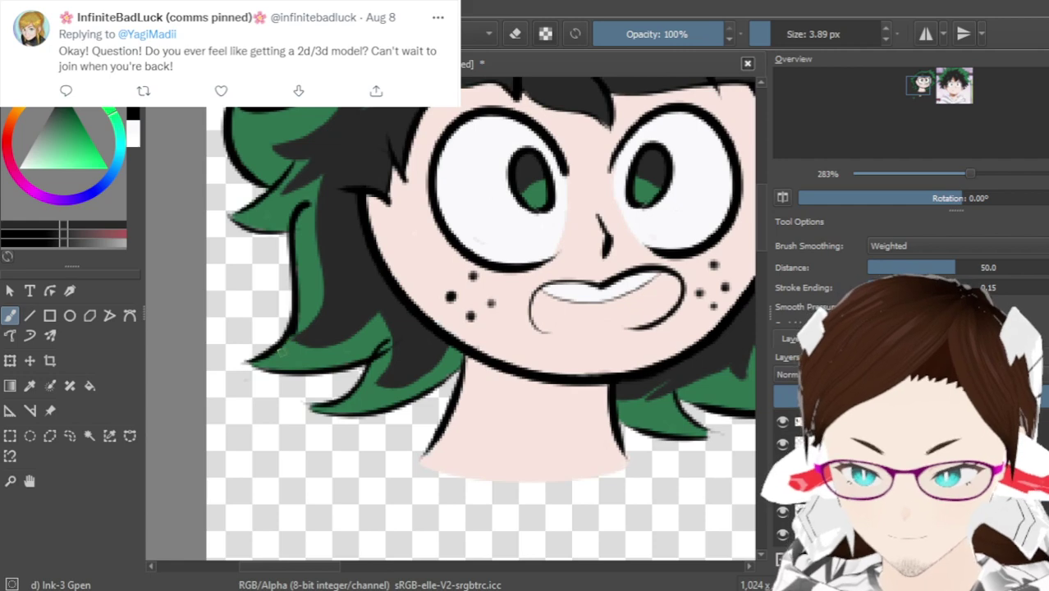
scroll(262, 354, up, 1)
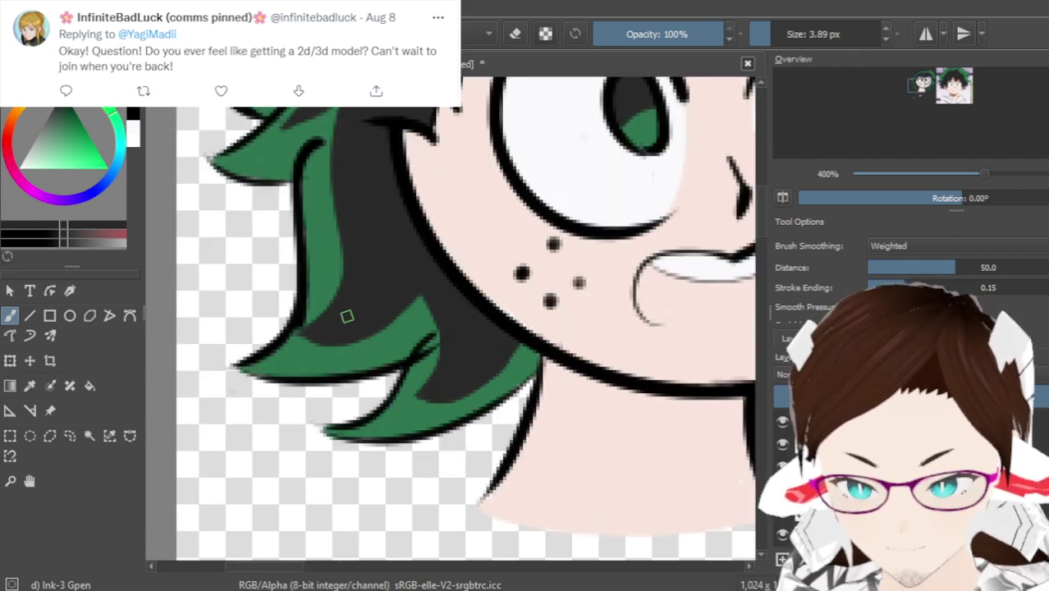
Try trimming the dark grey tip inside the outer lower lock left of the face with the 7.10 px eraser
scroll(349, 325, up, 1)
key(e)
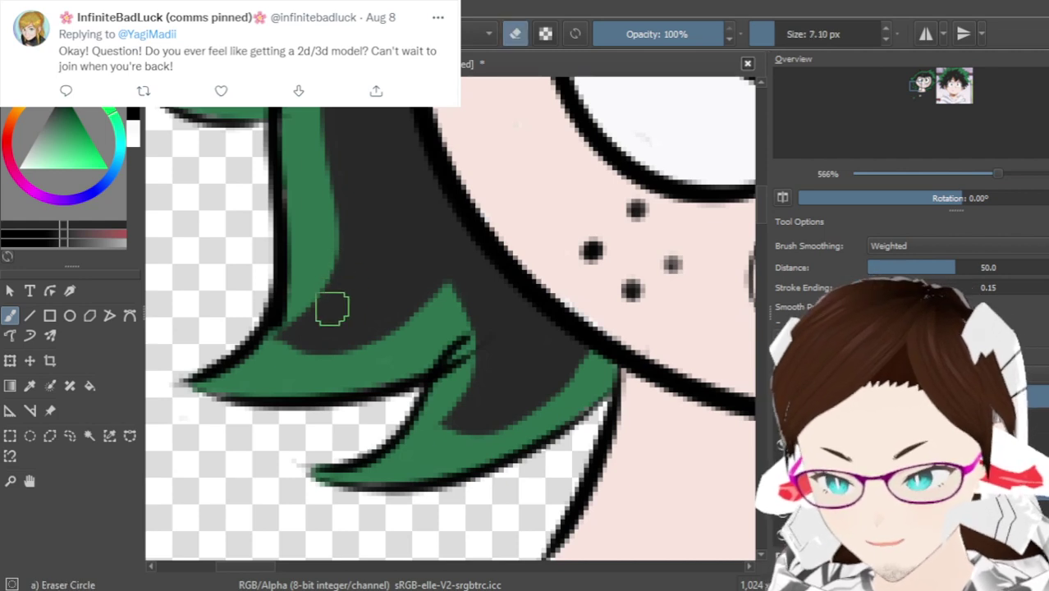
mouse_move(300, 340)
mouse_down()
mouse_move(331, 257)
mouse_move(316, 315)
mouse_move(291, 349)
mouse_up()
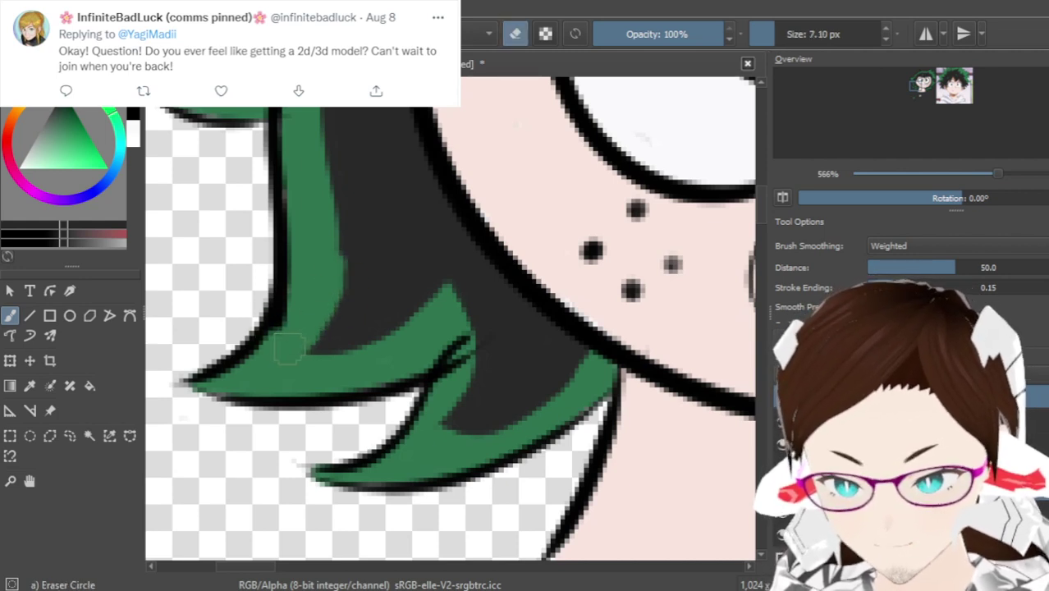
key(e)
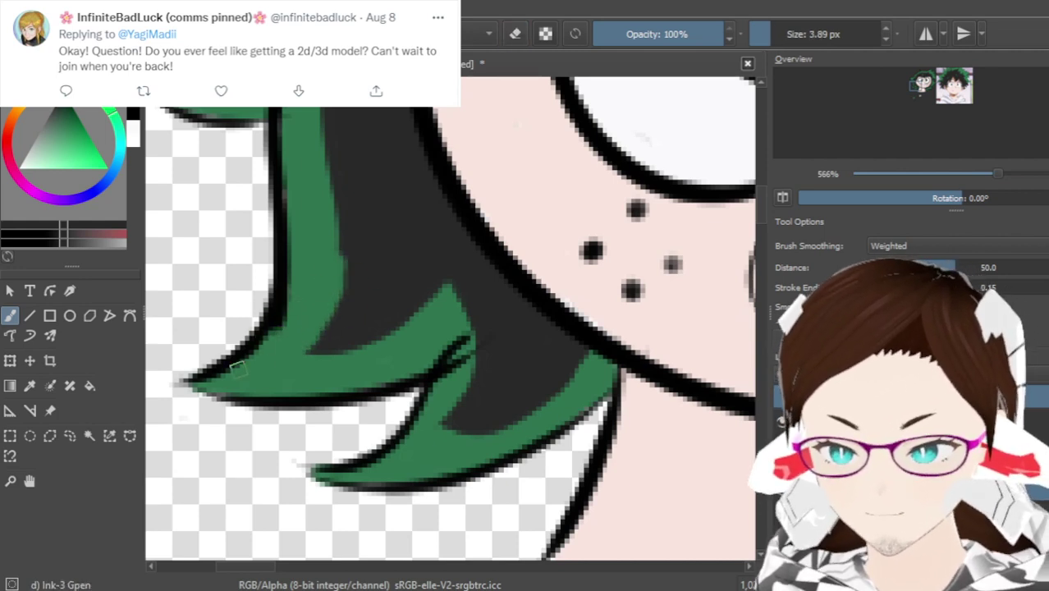
Paint dark grey along the outlines of the two lowest locks left of the neck with the 3.89 px brush, redoing one stroke
drag(197, 379, 342, 307)
mouse_move(198, 385)
mouse_down()
mouse_move(435, 366)
mouse_move(348, 381)
mouse_move(427, 369)
mouse_move(460, 344)
mouse_up()
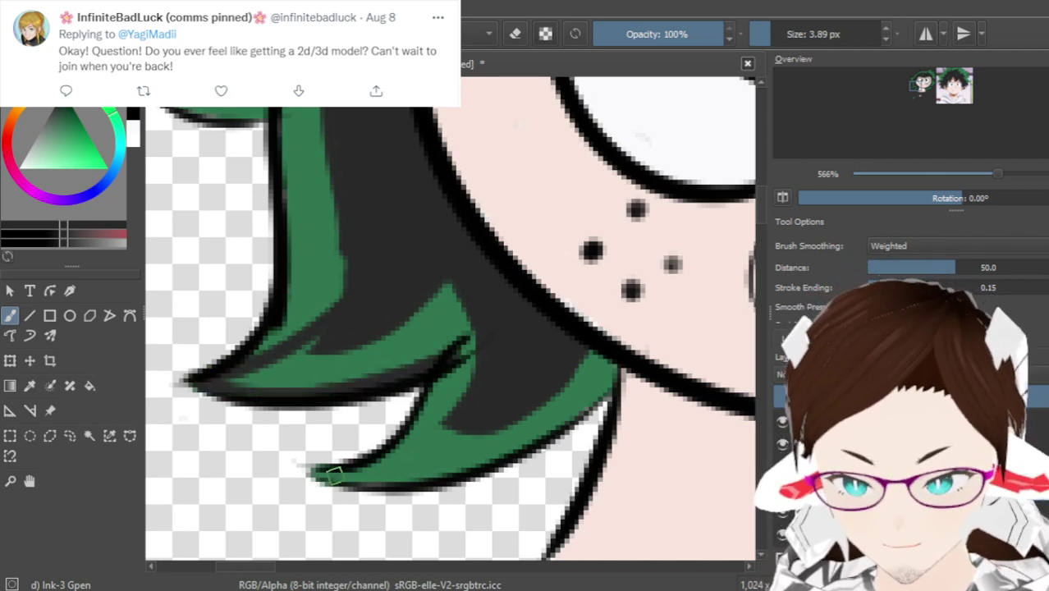
drag(328, 470, 459, 356)
key(ctrl+z)
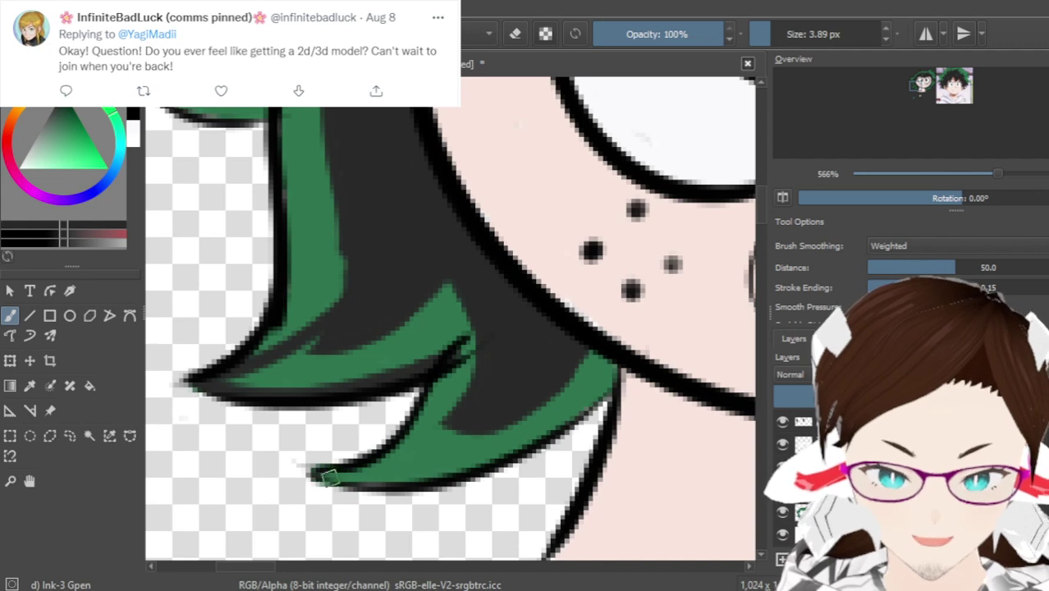
drag(320, 474, 459, 361)
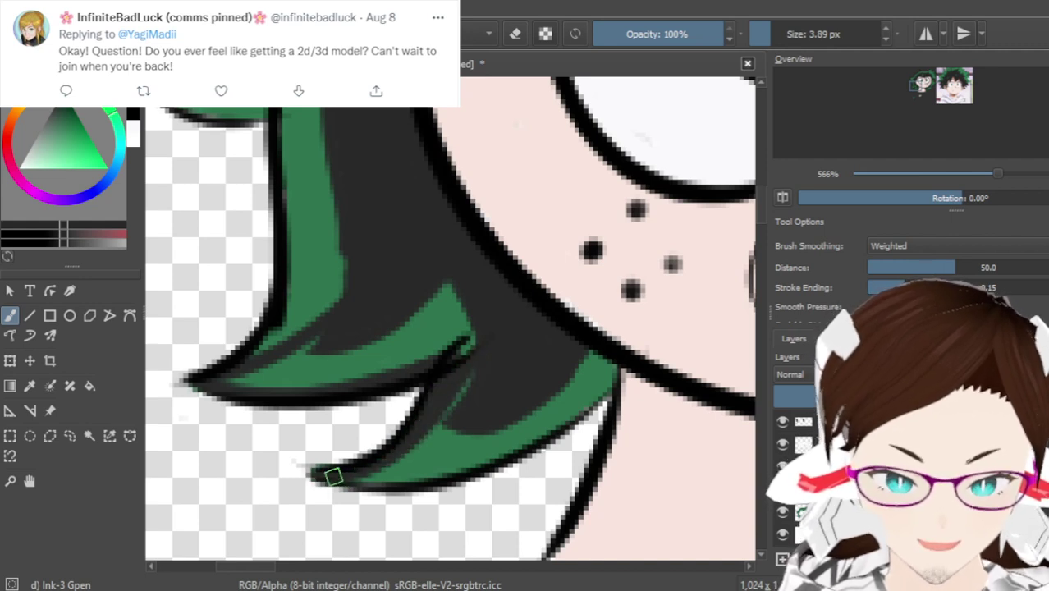
drag(333, 476, 505, 415)
mouse_move(422, 470)
mouse_down()
mouse_move(522, 441)
mouse_move(553, 405)
mouse_up()
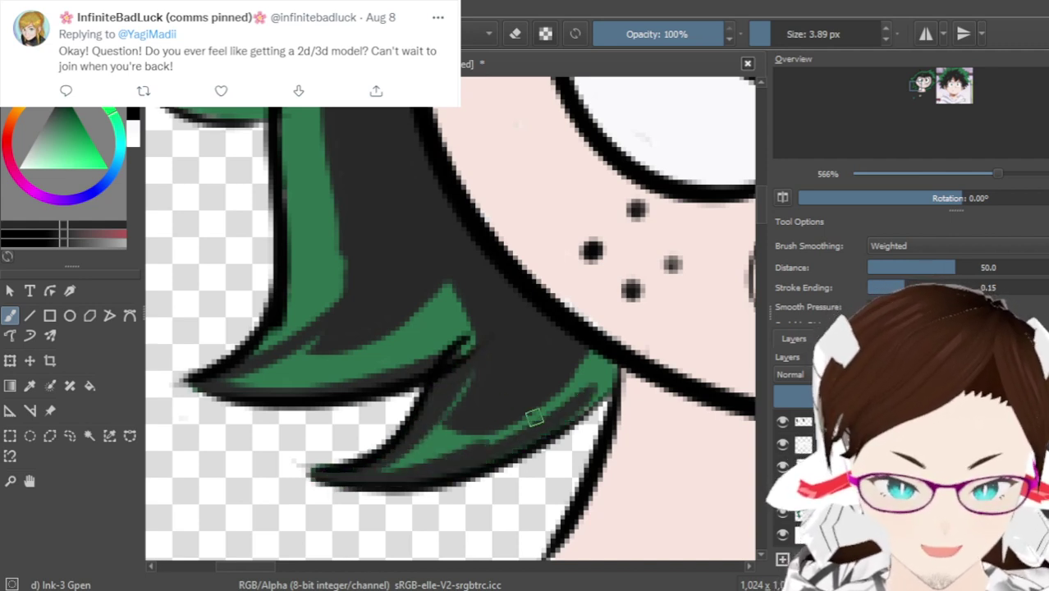
Fill the remaining green inside both lock tips with dark grey and smooth the inner edge of the green strip above them
mouse_move(457, 456)
mouse_down()
mouse_move(589, 373)
mouse_move(568, 384)
mouse_move(598, 386)
mouse_move(482, 440)
mouse_move(409, 453)
mouse_move(498, 418)
mouse_move(452, 415)
mouse_move(504, 319)
mouse_move(478, 314)
mouse_move(467, 358)
mouse_move(481, 305)
mouse_move(421, 332)
mouse_move(436, 283)
mouse_up()
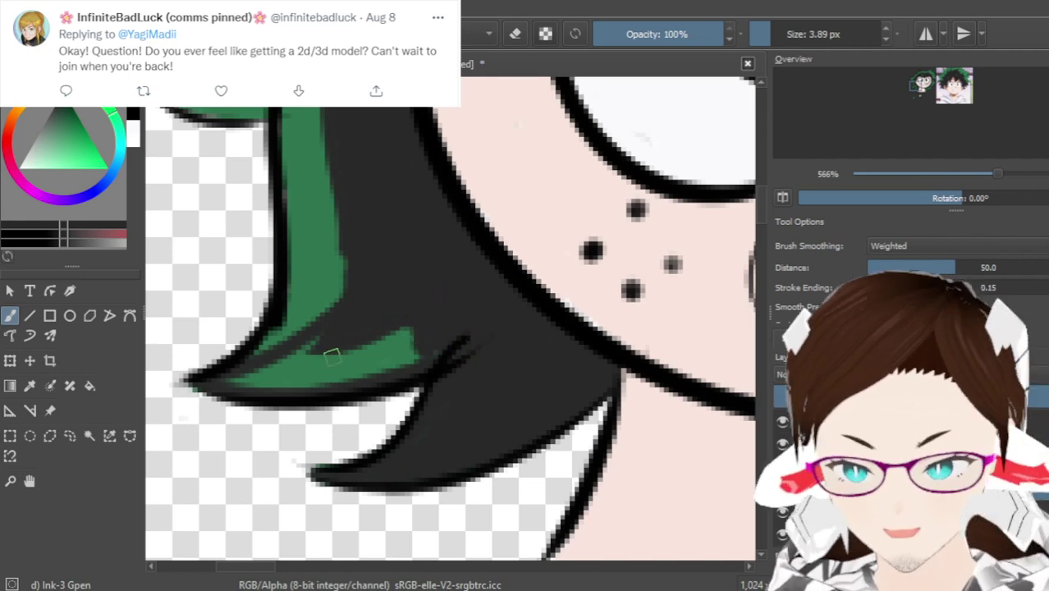
mouse_move(236, 382)
mouse_down()
mouse_move(320, 358)
mouse_move(241, 374)
mouse_move(336, 347)
mouse_move(288, 363)
mouse_move(372, 312)
mouse_move(301, 364)
mouse_move(248, 380)
mouse_move(361, 372)
mouse_move(274, 383)
mouse_move(437, 336)
mouse_move(268, 387)
mouse_move(410, 335)
mouse_up()
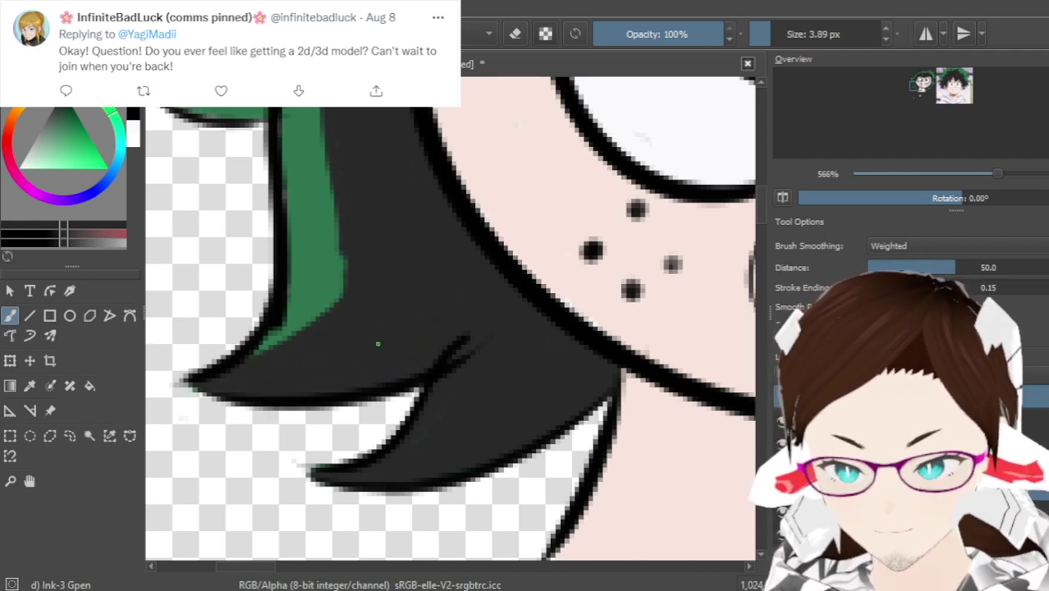
drag(346, 223, 359, 296)
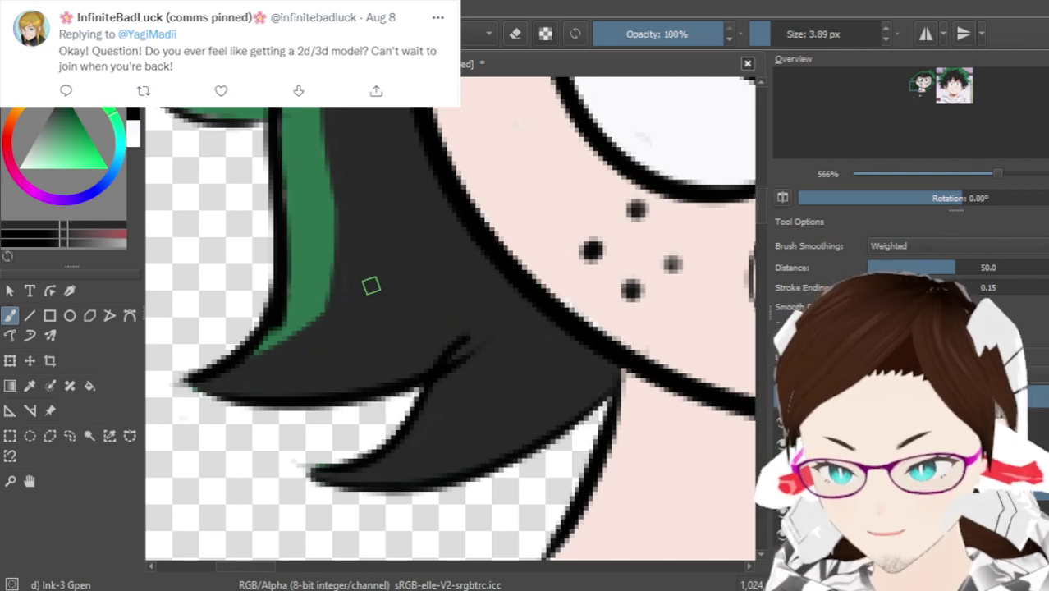
key(ctrl+z)
drag(346, 247, 307, 345)
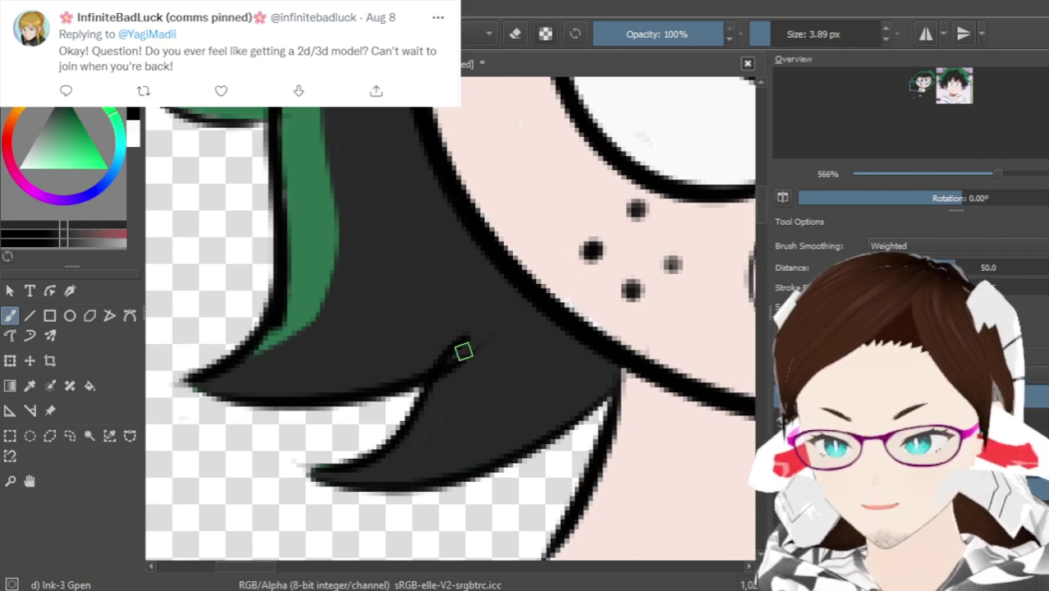
Erase the overlapping black line ends at the notch between the two dark grey locks with the 7.10 px eraser and clean the leftover green speck
scroll(474, 380, up, 1)
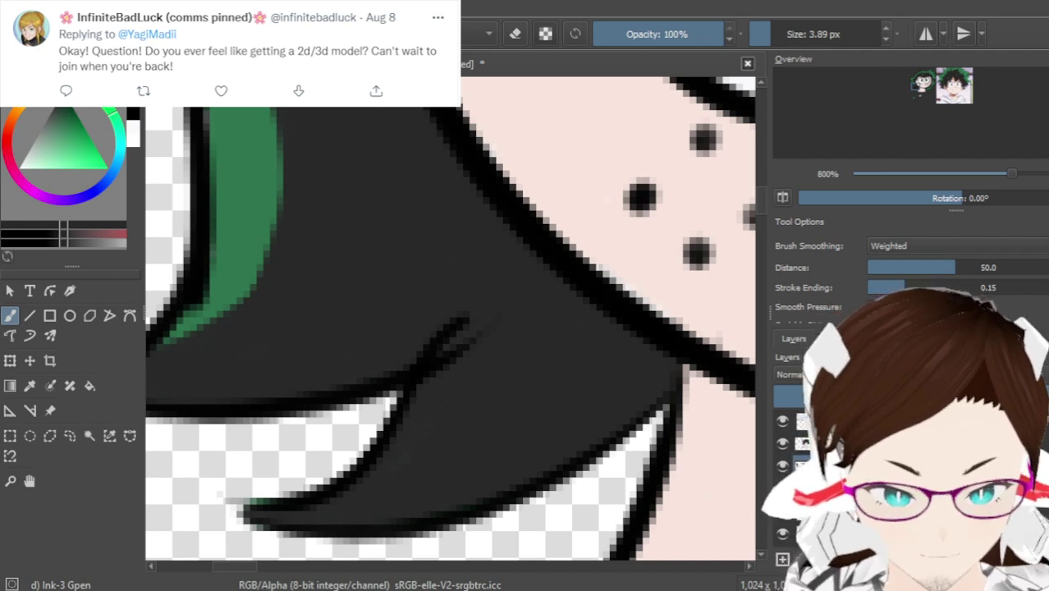
key(e)
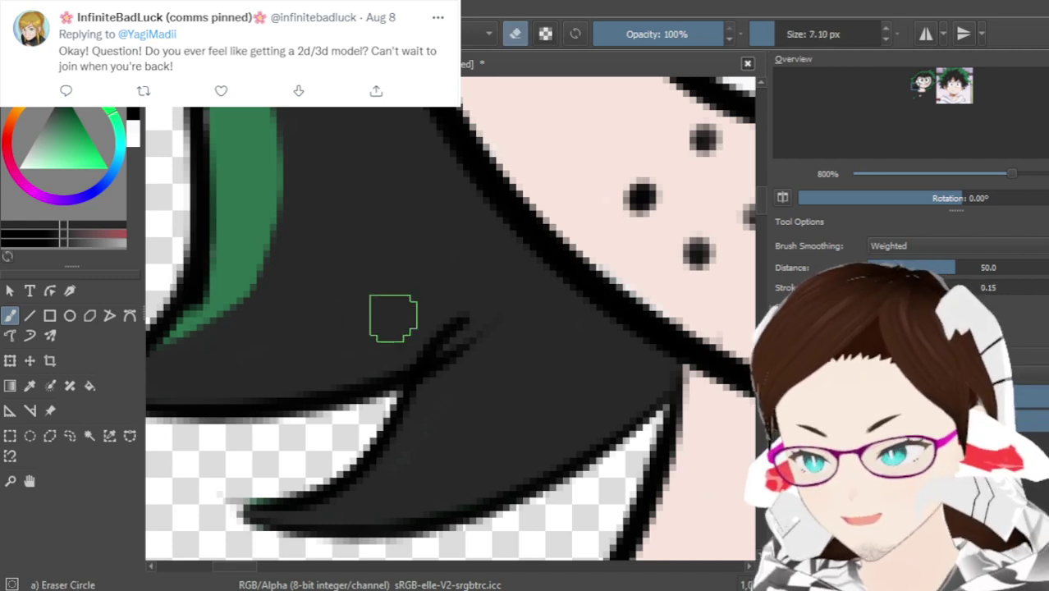
drag(358, 344, 480, 341)
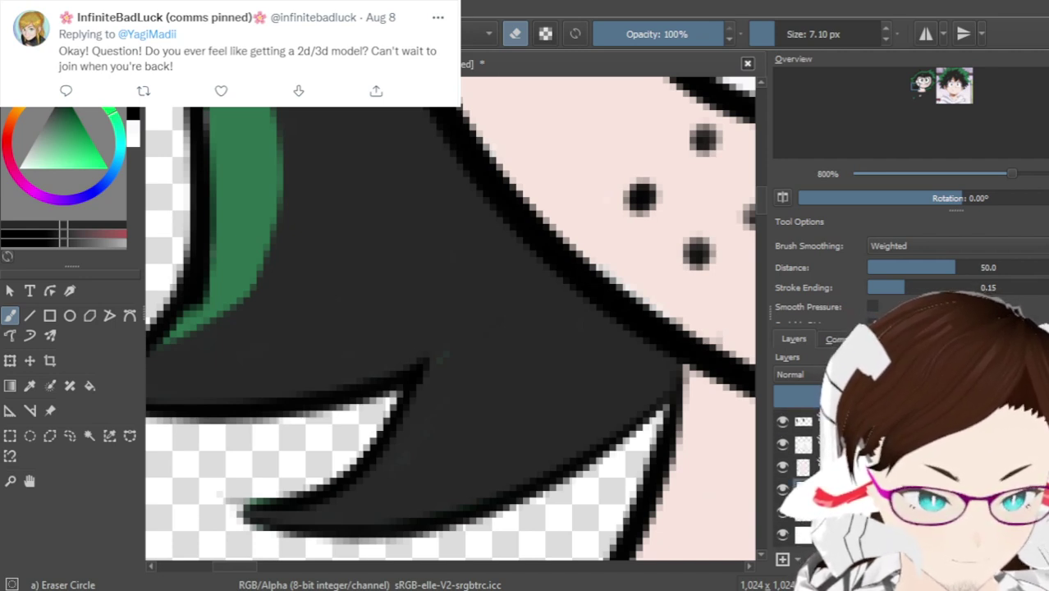
key(e)
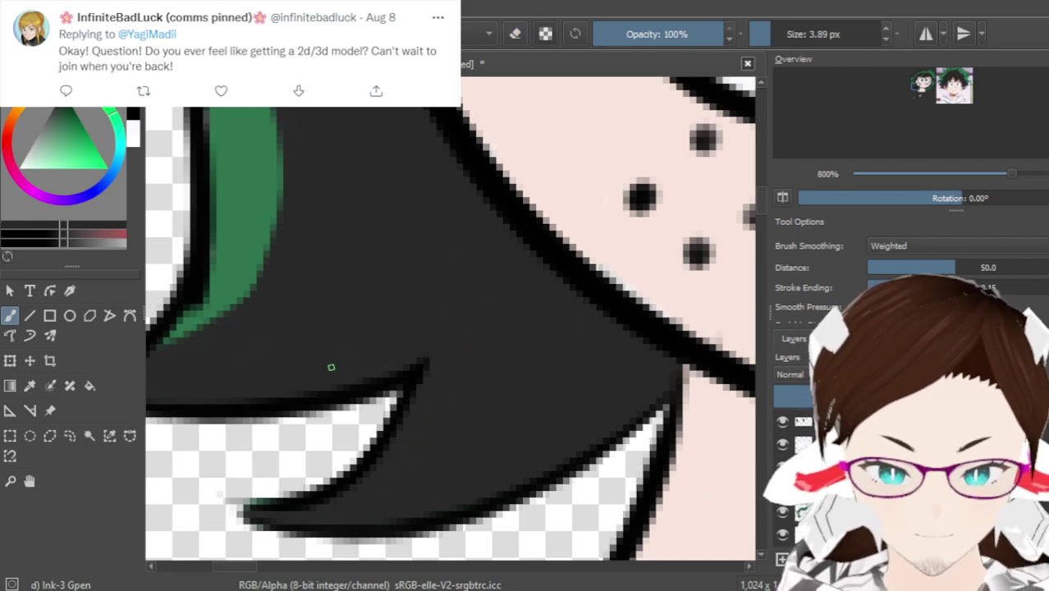
Paint a dark grey stroke from the pointed tip of the lower lock right of the neck up its outer edge, redoing the first attempt
scroll(395, 344, down, 1)
scroll(443, 350, down, 3)
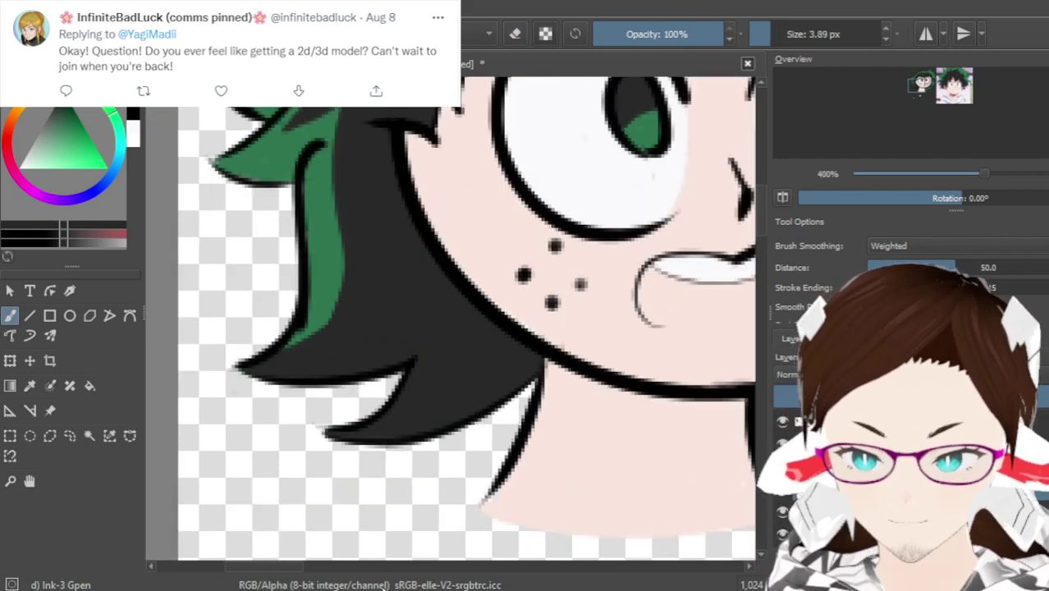
key(ctrl+plus)
key(ctrl+plus)
drag(319, 572, 340, 570)
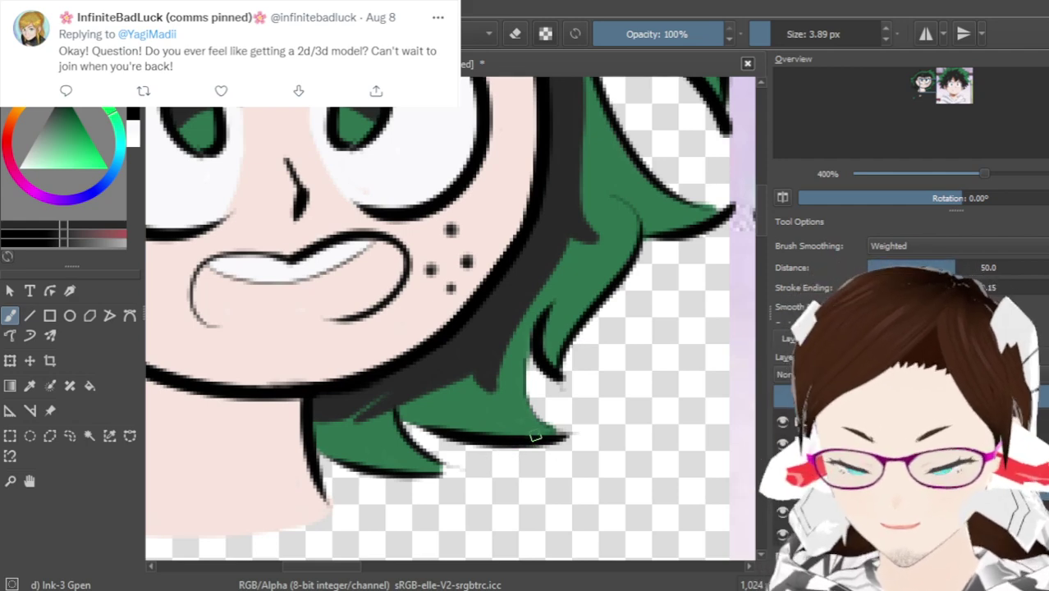
scroll(532, 438, up, 2)
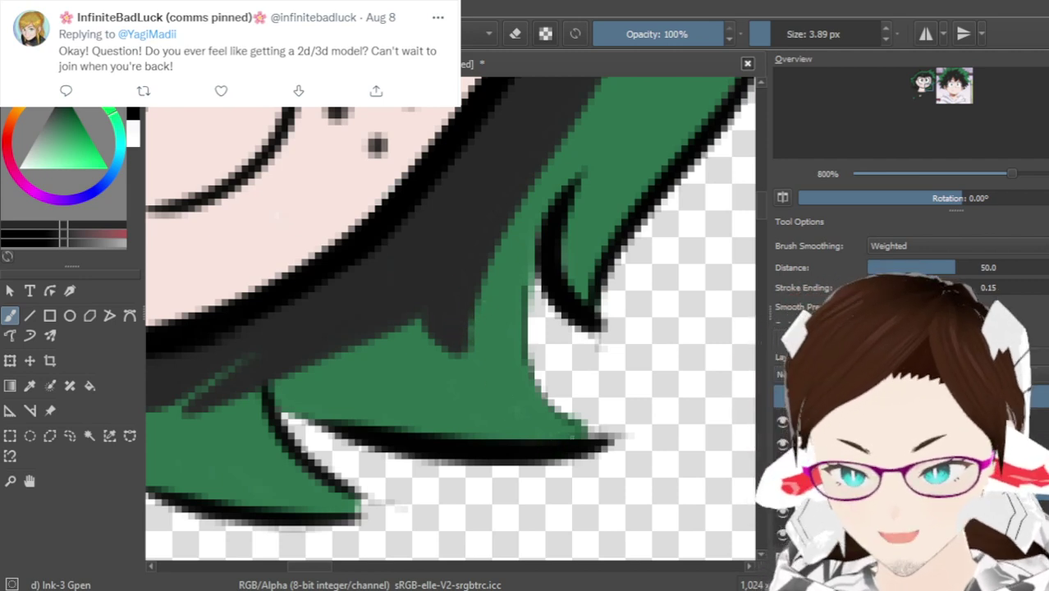
drag(578, 433, 489, 244)
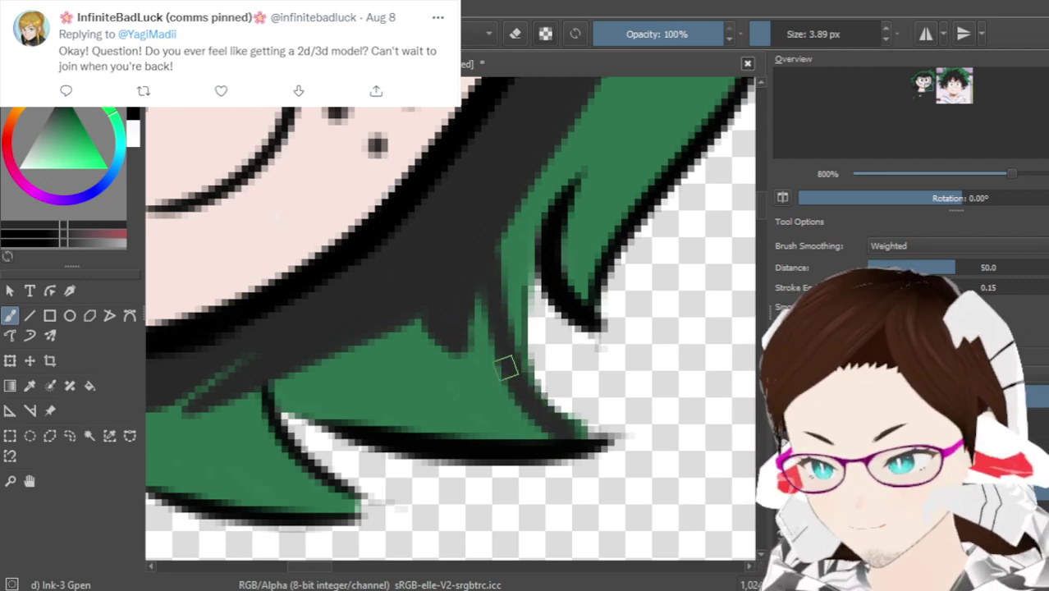
key(ctrl+z)
mouse_move(584, 444)
mouse_down()
mouse_move(533, 389)
mouse_move(499, 227)
mouse_up()
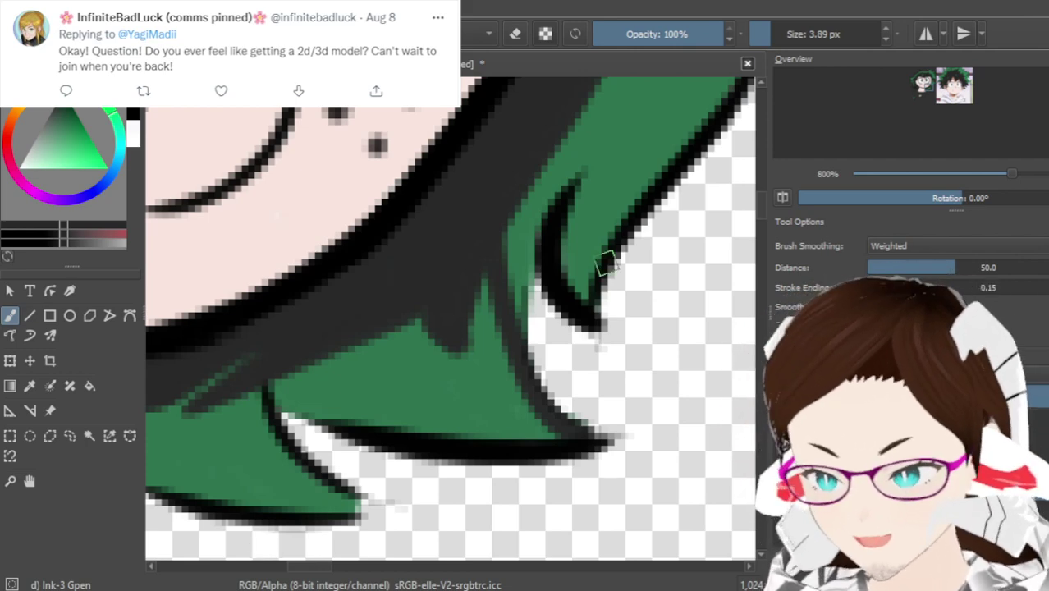
Paint the lowest green lock right of the neck dark grey along its bottom outline and inside with the 3.89 px brush
scroll(326, 314, down, 10)
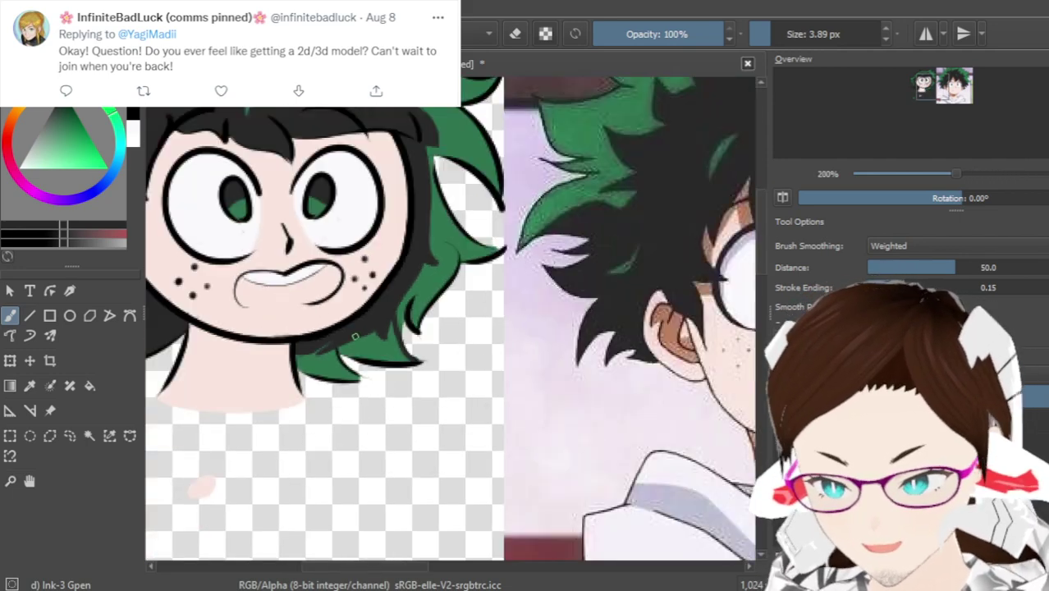
drag(364, 568, 337, 567)
scroll(761, 234, up, 3)
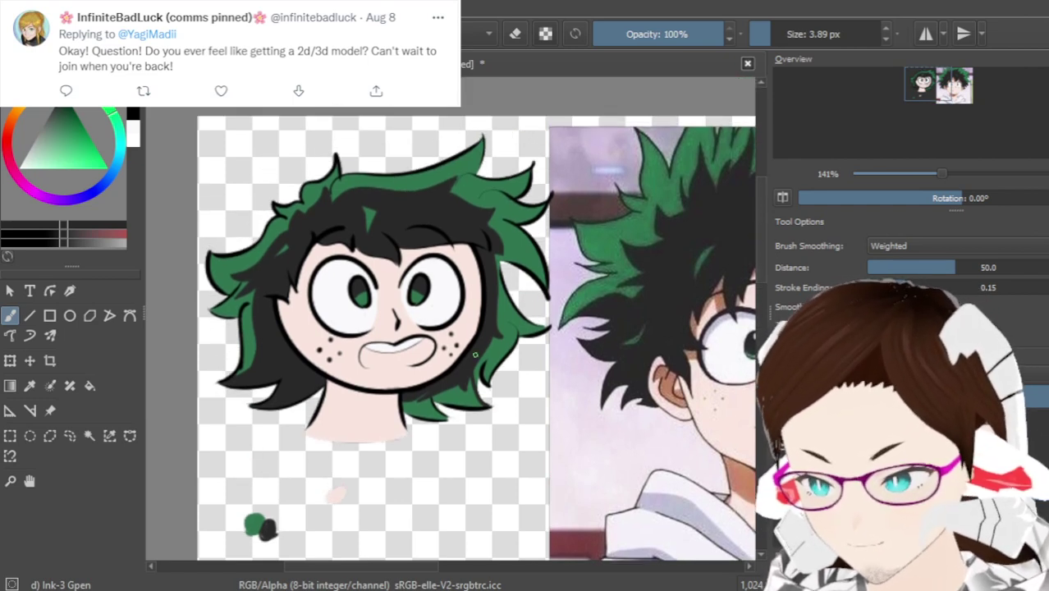
mouse_move(364, 567)
mouse_down()
mouse_move(475, 584)
mouse_move(364, 586)
mouse_move(398, 585)
mouse_move(371, 586)
mouse_move(377, 579)
mouse_up()
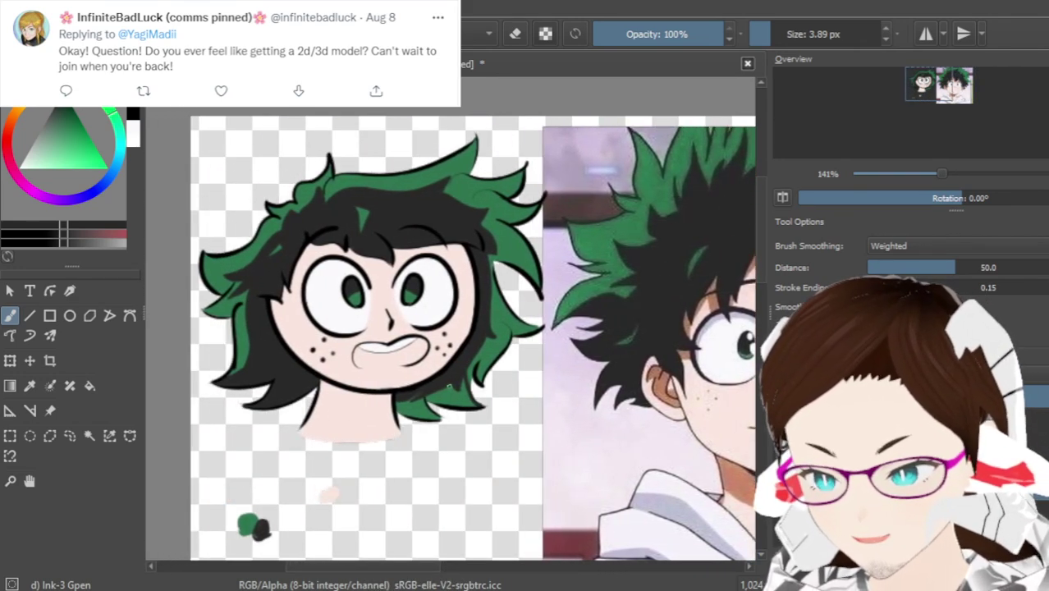
scroll(465, 420, up, 1)
scroll(460, 402, up, 3)
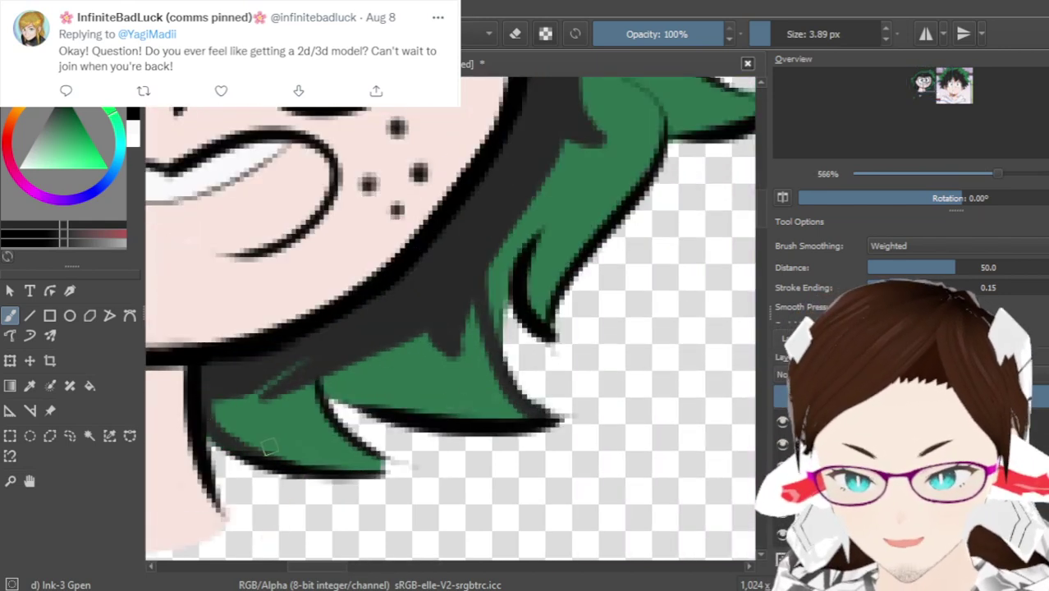
drag(222, 435, 326, 471)
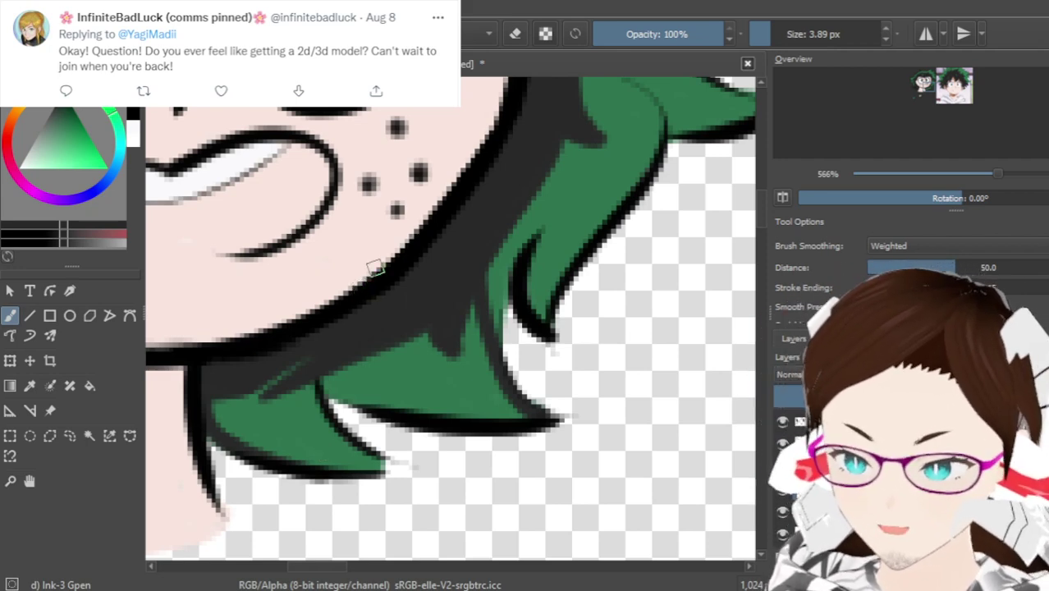
drag(270, 452, 362, 466)
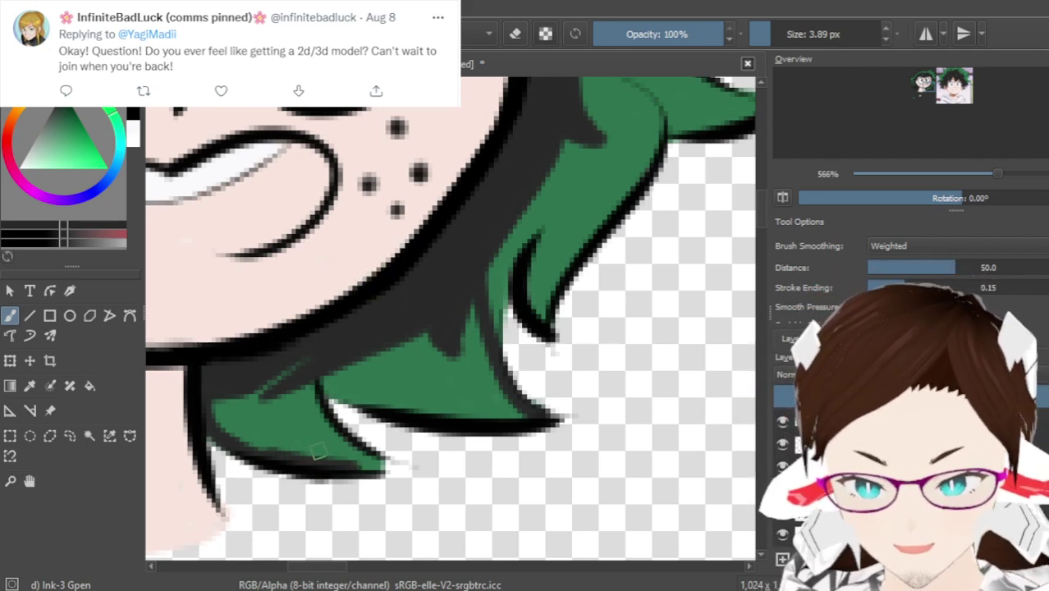
mouse_move(250, 450)
mouse_down()
mouse_move(300, 466)
mouse_move(389, 466)
mouse_move(315, 397)
mouse_move(361, 469)
mouse_move(374, 462)
mouse_move(338, 438)
mouse_move(305, 375)
mouse_move(328, 412)
mouse_up()
Fill the remaining green in the next lock up with dark grey and narrow the thin green strip above its notch
mouse_move(305, 371)
mouse_down()
mouse_move(257, 406)
mouse_move(260, 378)
mouse_move(233, 417)
mouse_move(213, 411)
mouse_move(218, 426)
mouse_move(241, 408)
mouse_move(242, 440)
mouse_move(252, 425)
mouse_move(264, 446)
mouse_move(274, 421)
mouse_move(281, 447)
mouse_move(286, 430)
mouse_move(326, 460)
mouse_move(303, 457)
mouse_move(346, 457)
mouse_move(326, 432)
mouse_move(315, 435)
mouse_move(296, 387)
mouse_move(298, 429)
mouse_move(287, 428)
mouse_move(271, 397)
mouse_move(351, 357)
mouse_move(330, 358)
mouse_move(315, 383)
mouse_move(387, 384)
mouse_move(331, 364)
mouse_move(318, 365)
mouse_move(333, 390)
mouse_move(534, 420)
mouse_move(464, 358)
mouse_move(477, 367)
mouse_move(475, 339)
mouse_move(512, 411)
mouse_move(482, 361)
mouse_move(468, 299)
mouse_move(412, 306)
mouse_up()
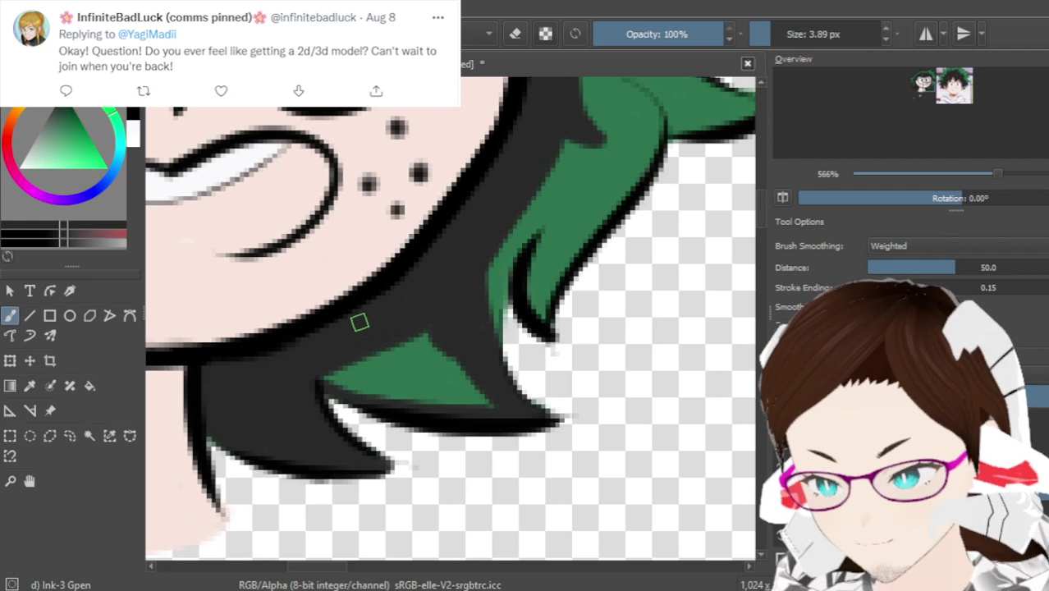
mouse_move(335, 366)
mouse_down()
mouse_move(380, 394)
mouse_move(360, 362)
mouse_move(381, 387)
mouse_move(389, 378)
mouse_move(394, 397)
mouse_move(416, 402)
mouse_move(423, 386)
mouse_move(459, 416)
mouse_move(482, 390)
mouse_move(498, 407)
mouse_move(454, 355)
mouse_move(445, 396)
mouse_move(451, 327)
mouse_move(448, 370)
mouse_move(420, 331)
mouse_move(393, 380)
mouse_up()
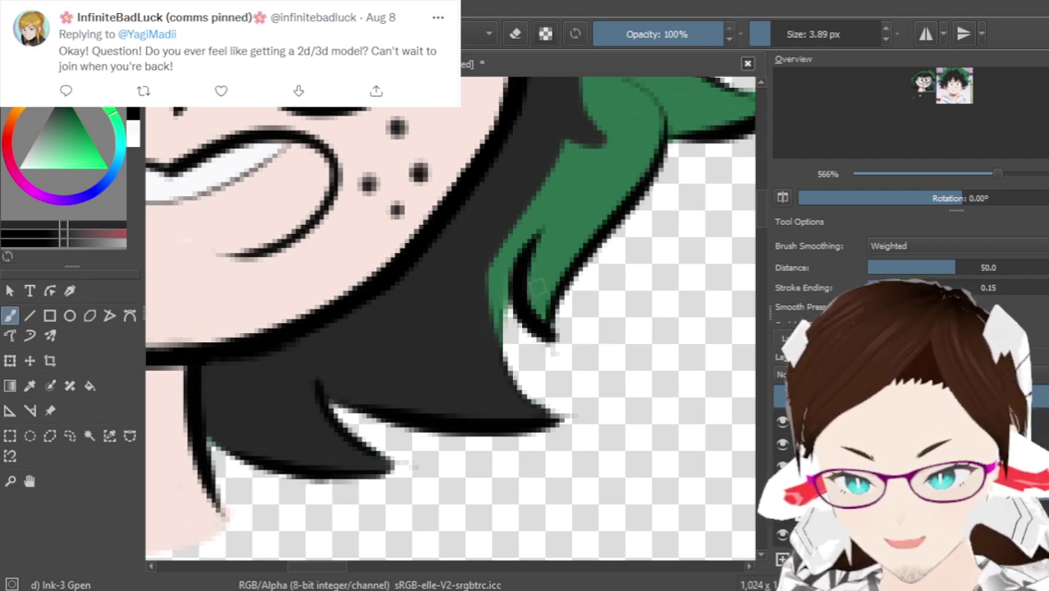
mouse_move(509, 320)
mouse_down()
mouse_move(505, 237)
mouse_move(483, 310)
mouse_up()
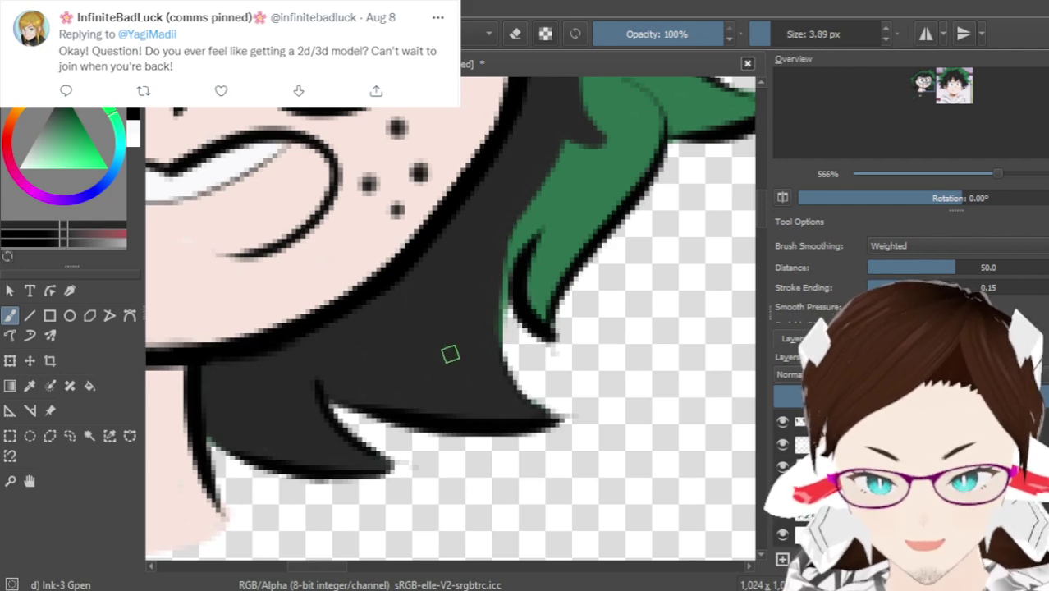
scroll(467, 386, down, 6)
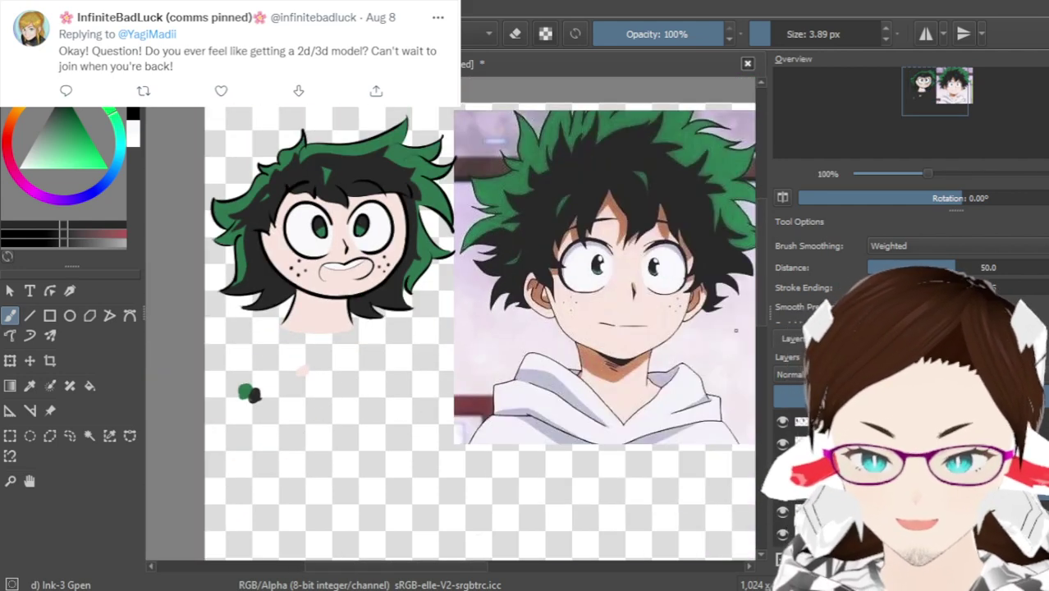
Erase the inner black line below the small hair spike on the crown with the 7.10 px eraser
scroll(761, 257, up, 3)
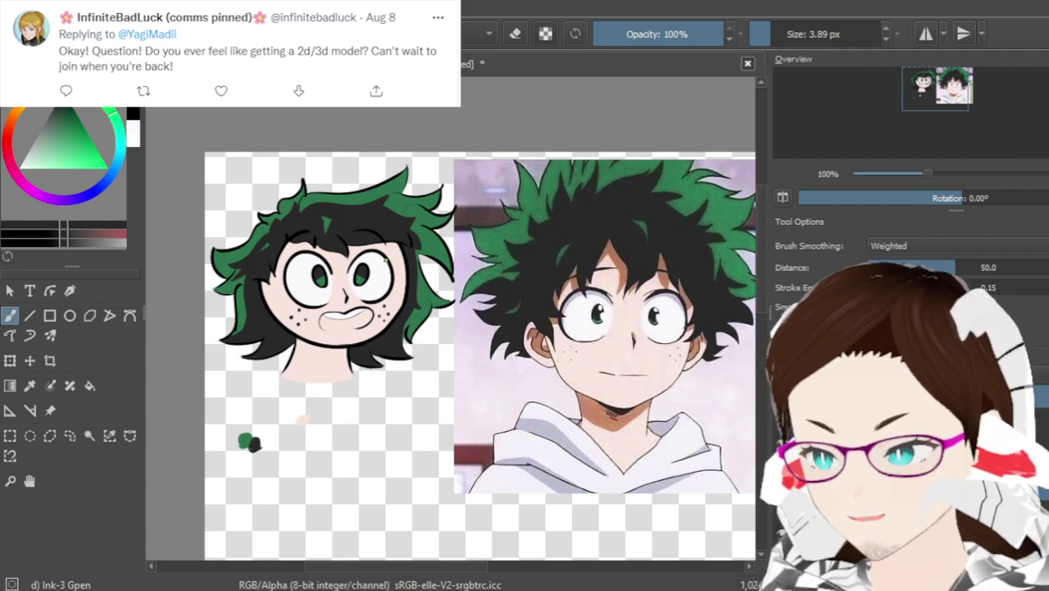
scroll(373, 260, up, 2)
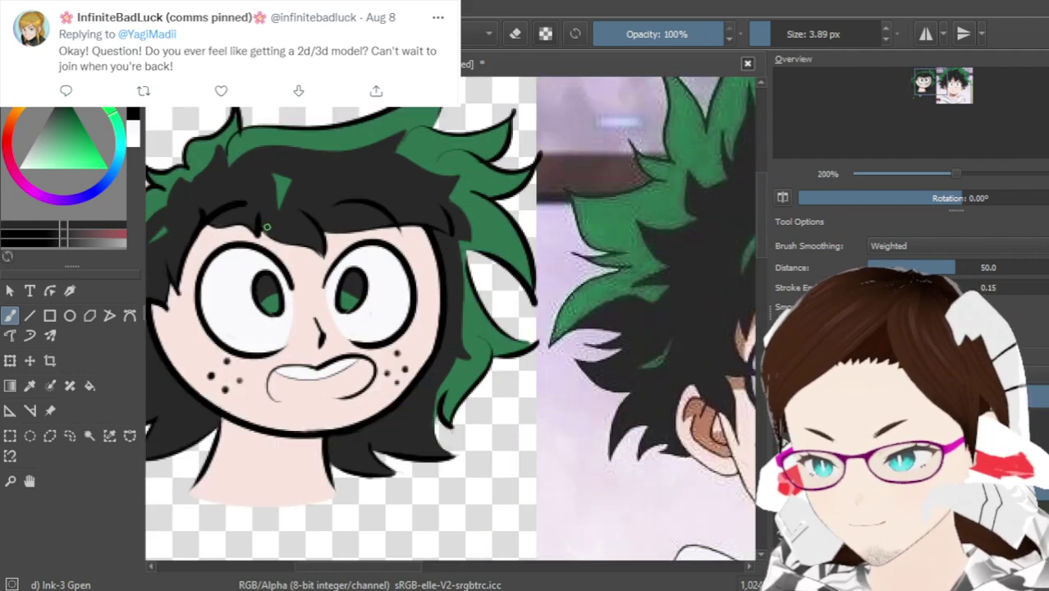
scroll(267, 224, down, 1)
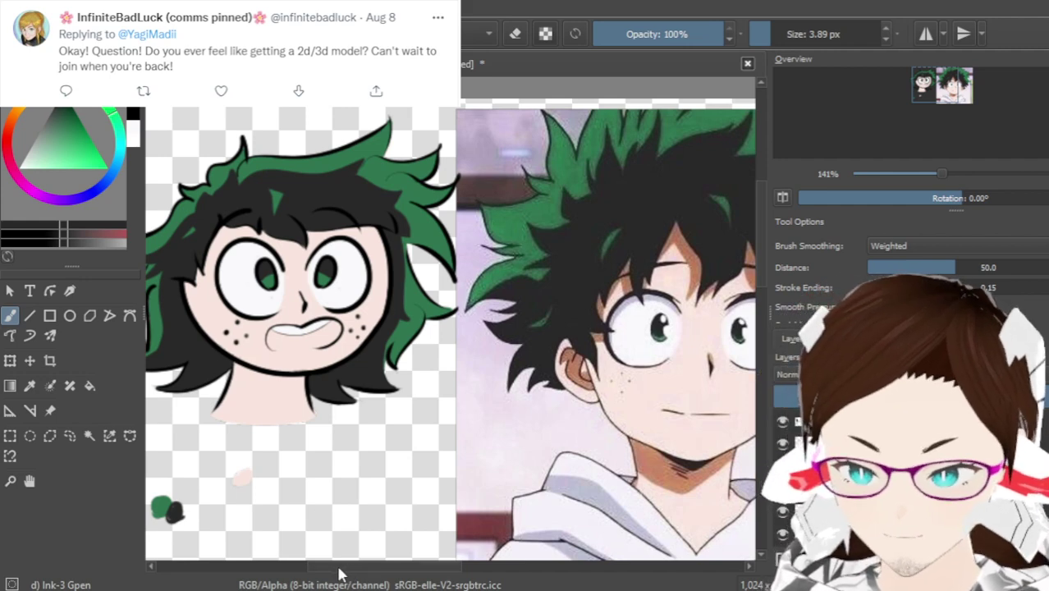
scroll(348, 572, up, 3)
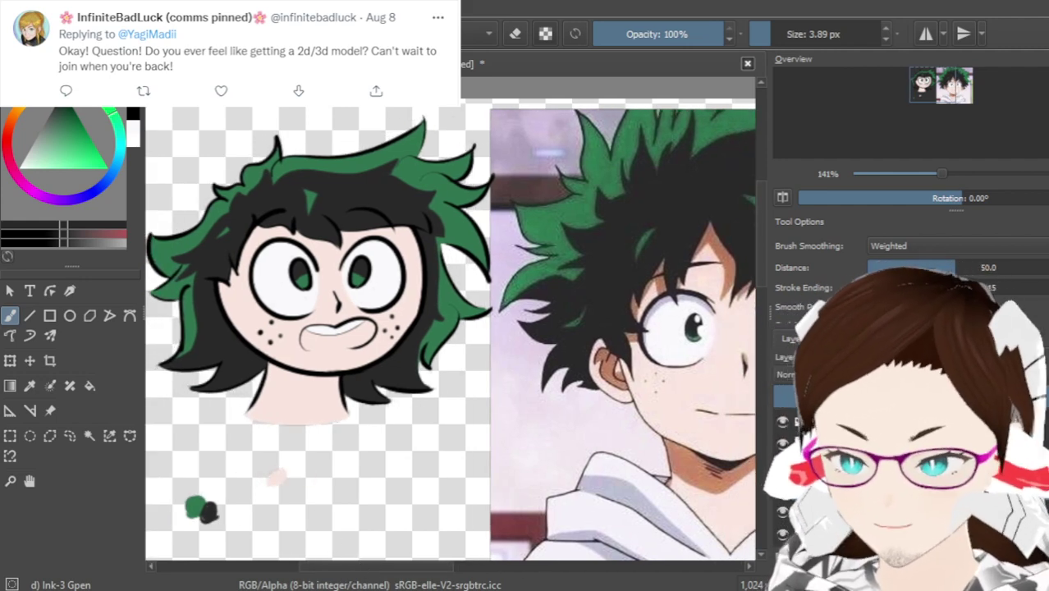
scroll(269, 149, up, 2)
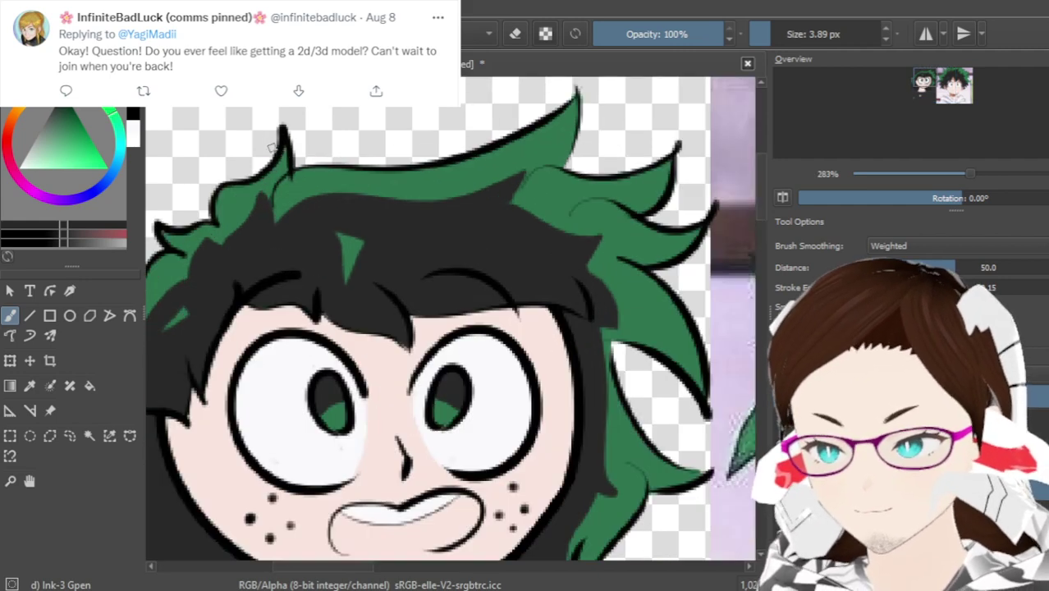
scroll(289, 176, up, 2)
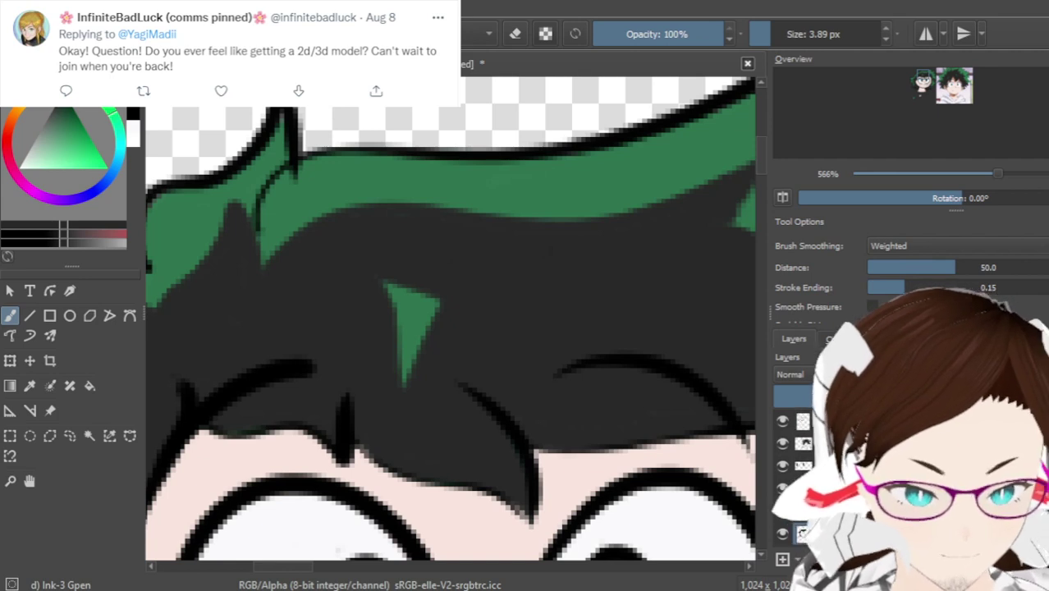
key(e)
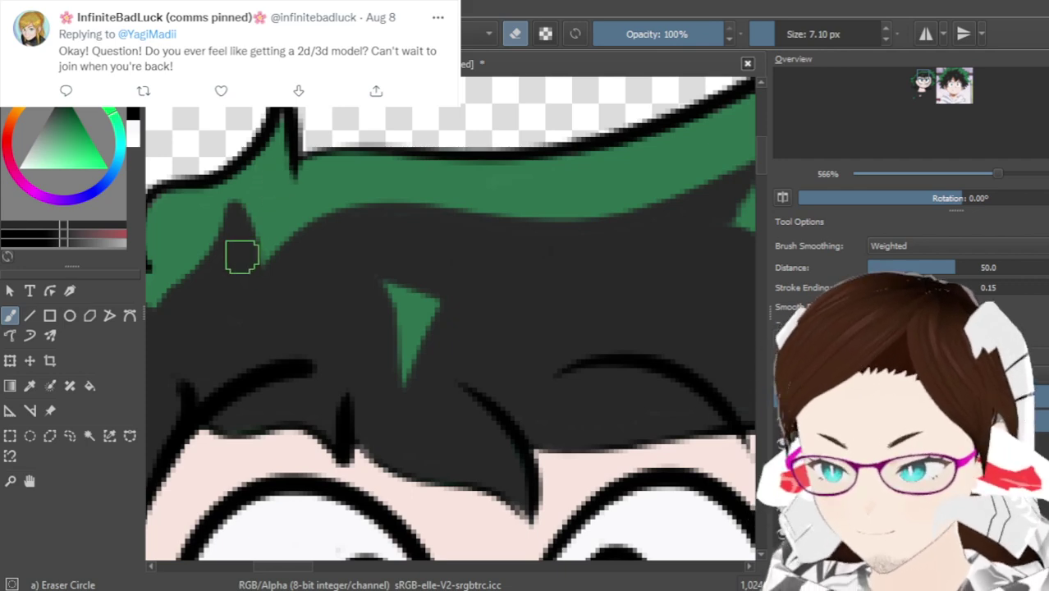
key(e)
scroll(459, 349, down, 4)
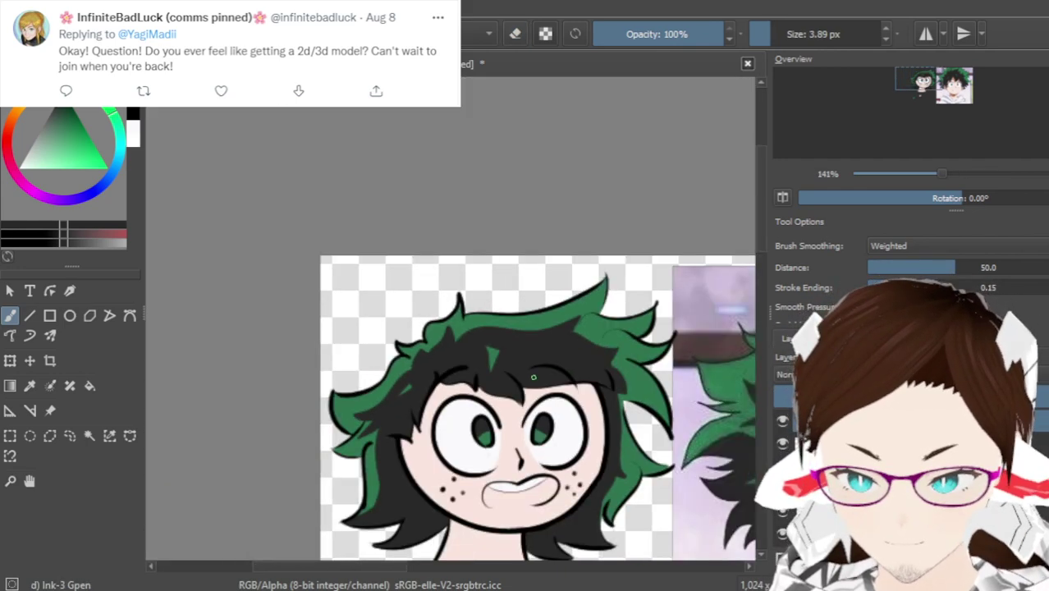
Draw a black outline down the right edge of the tallest hair lock and erase the faint curved line running inward from its base
scroll(665, 295, up, 5)
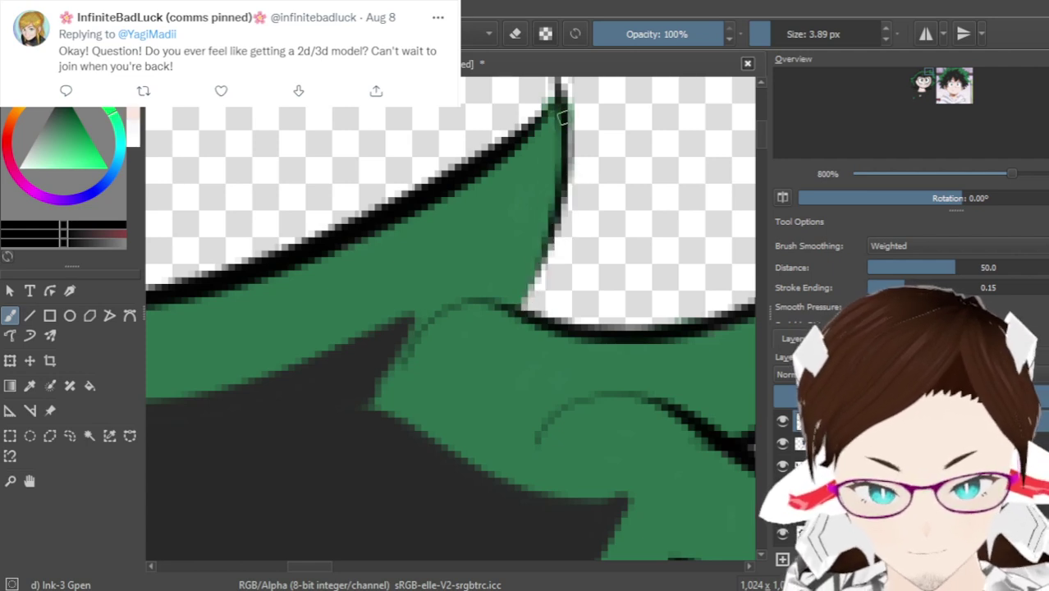
drag(562, 135, 522, 305)
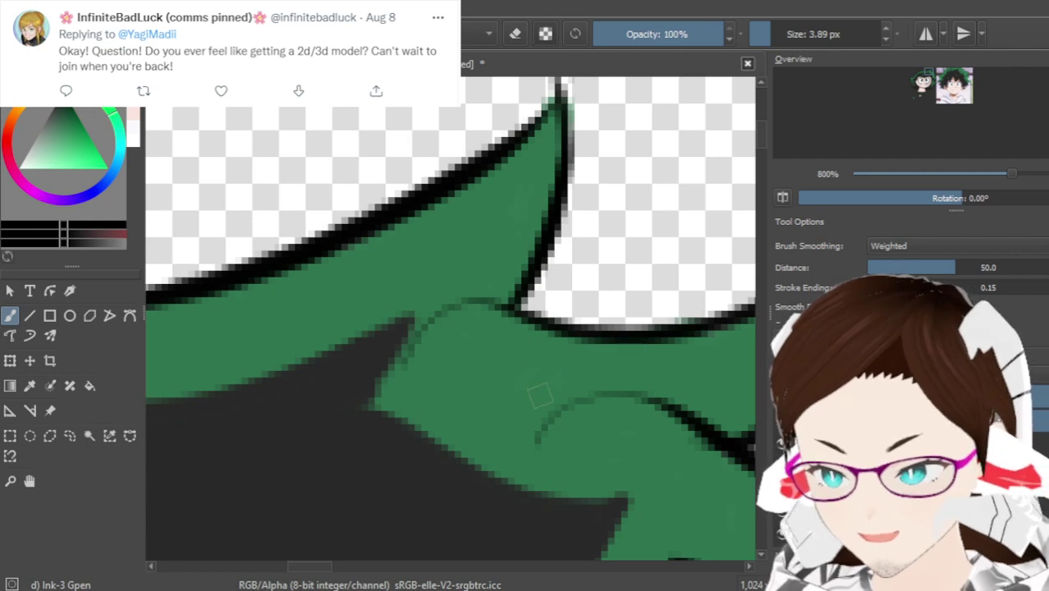
key(e)
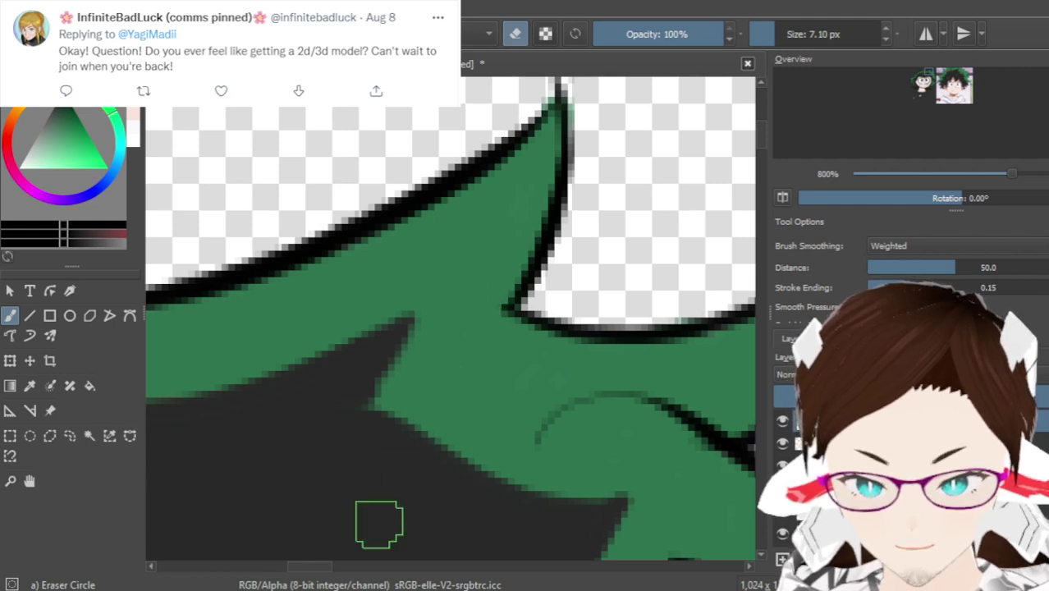
Erase the curved inner line between the two upper right hair locks and extend the upper lock's black outline inward with a short stroke
scroll(493, 427, right, 4)
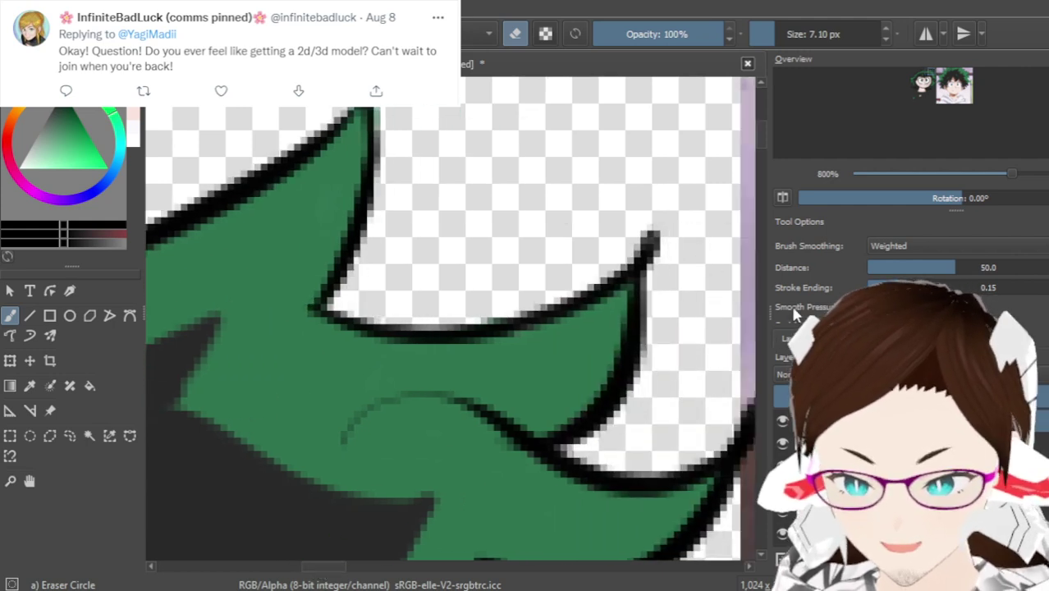
scroll(763, 148, down, 4)
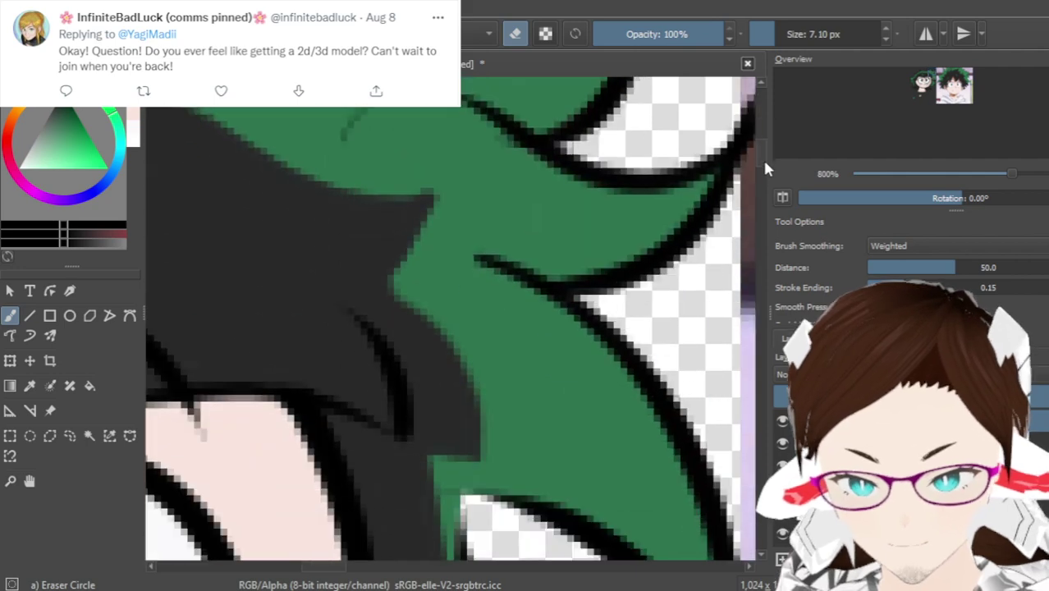
key(slash)
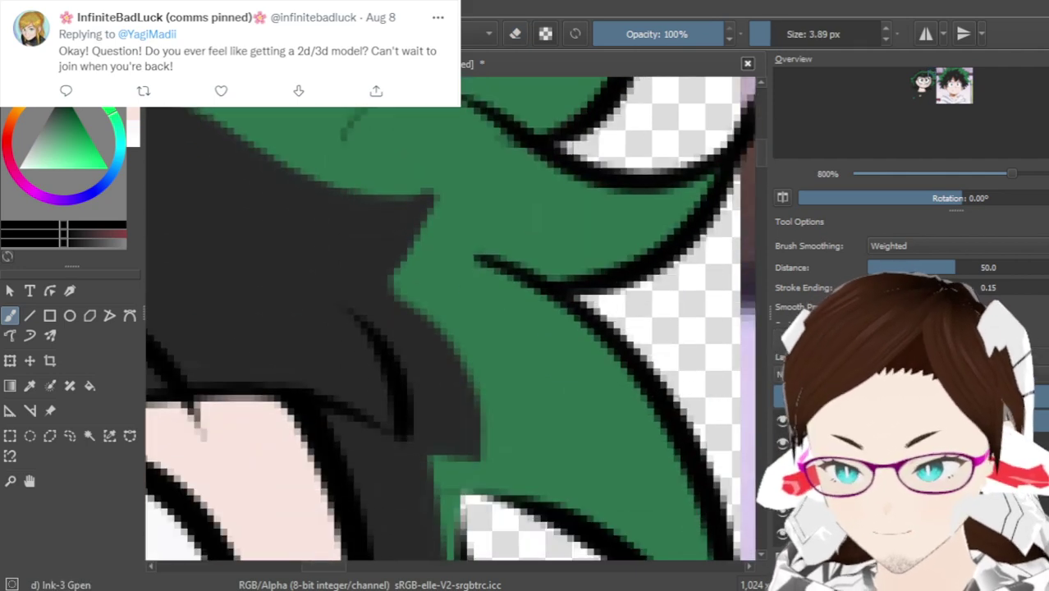
scroll(759, 154, up, 3)
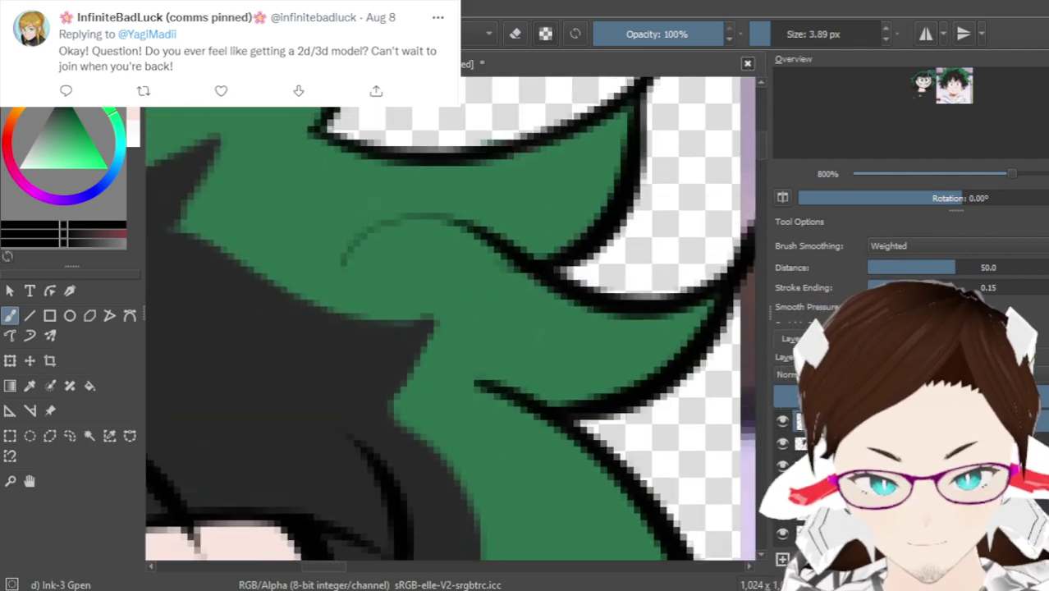
key(slash)
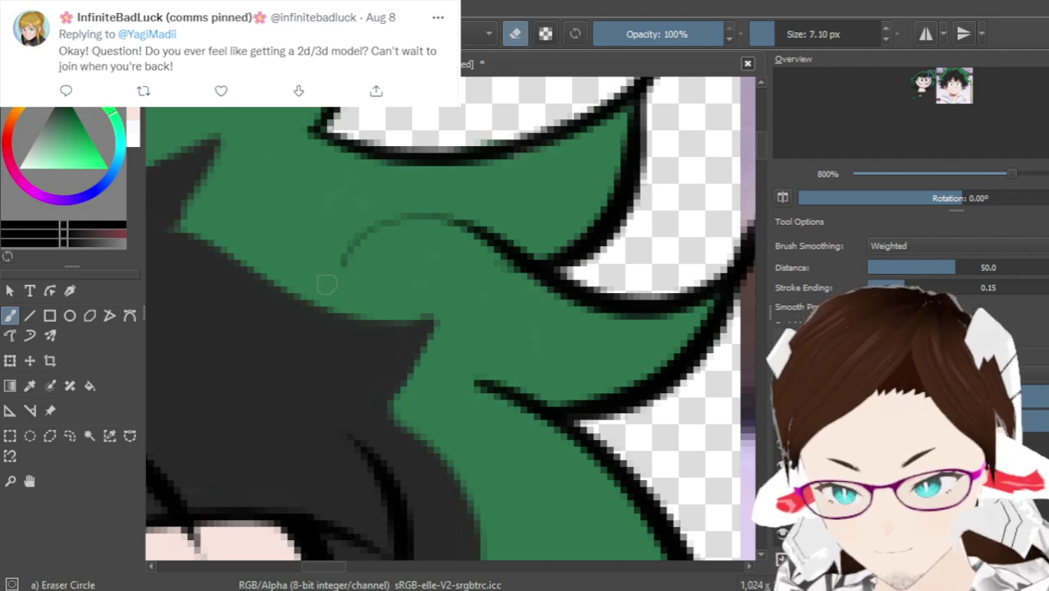
mouse_move(444, 225)
mouse_down()
mouse_move(484, 253)
mouse_move(496, 205)
mouse_move(530, 193)
mouse_move(477, 232)
mouse_move(445, 228)
mouse_move(515, 215)
mouse_move(474, 226)
mouse_move(552, 221)
mouse_move(403, 252)
mouse_move(534, 206)
mouse_up()
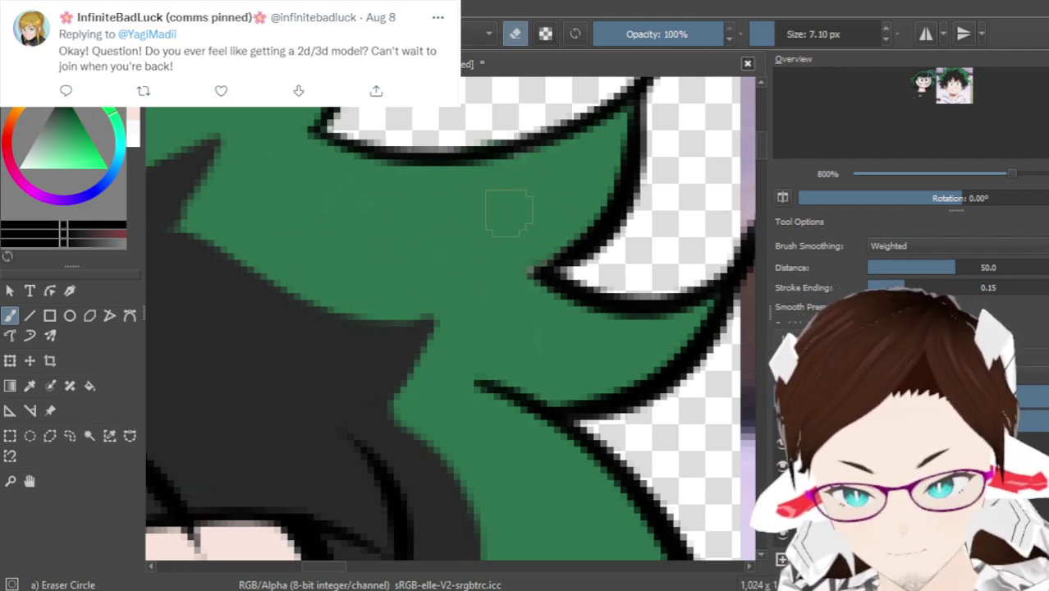
mouse_move(513, 265)
mouse_down()
mouse_move(534, 270)
mouse_move(470, 287)
mouse_up()
key(slash)
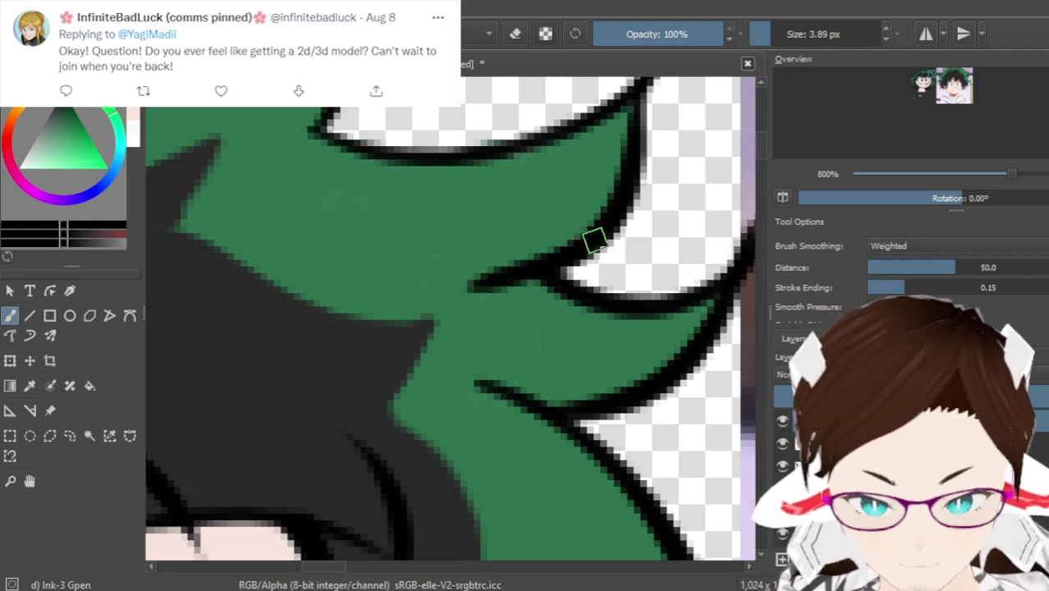
Draw the missing black outline along the upper edge of the pointed lock beside the right cheek out to its tip, redoing the stroke several times
scroll(483, 303, down, 3)
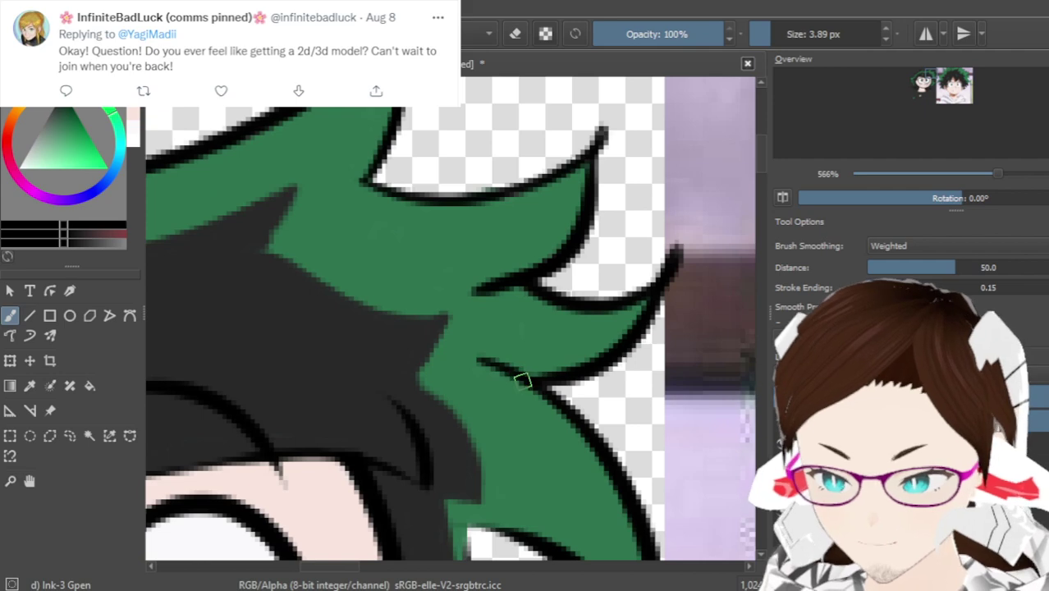
scroll(522, 380, up, 2)
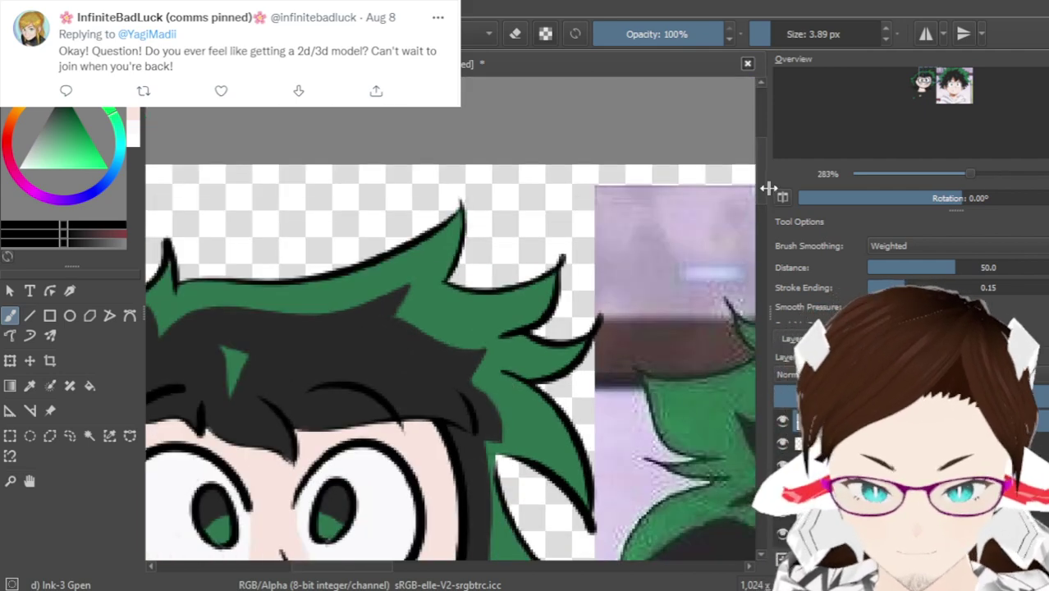
scroll(764, 206, down, 2)
scroll(760, 209, down, 4)
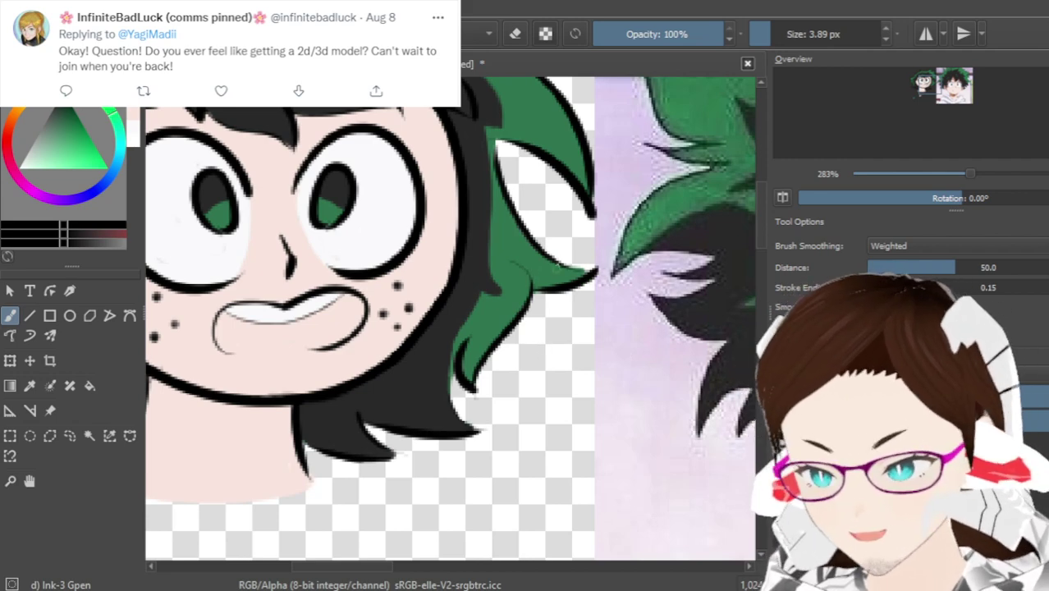
scroll(587, 270, up, 4)
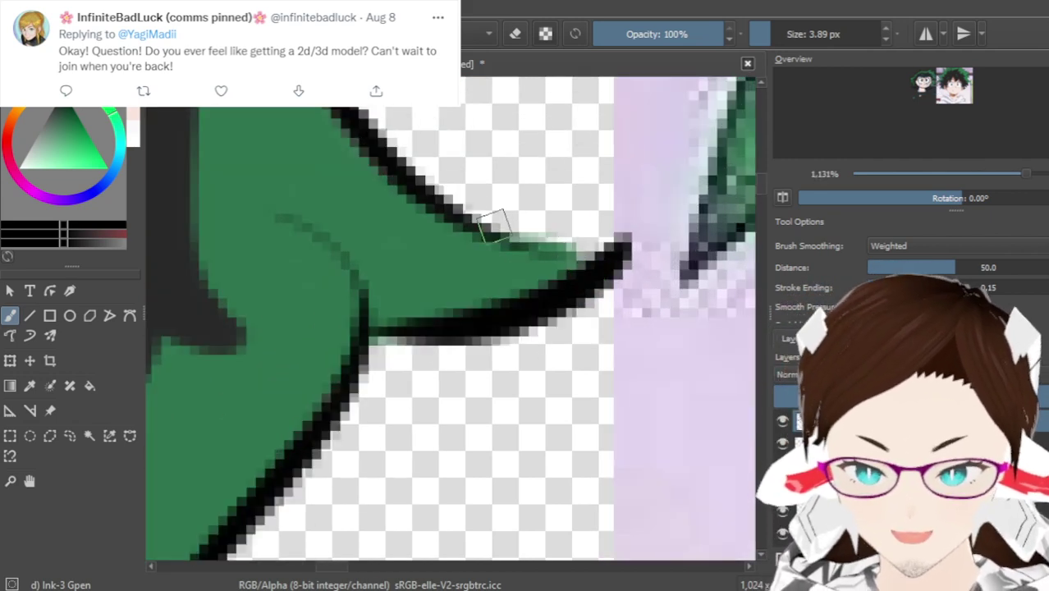
drag(464, 218, 620, 234)
key(ctrl+z)
drag(474, 220, 628, 238)
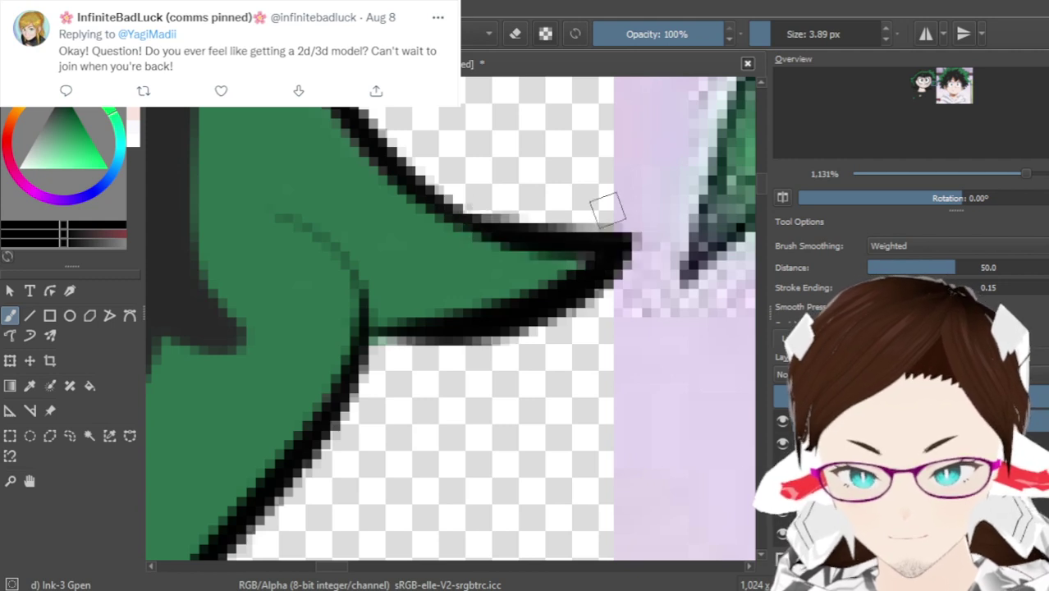
key(ctrl+z)
drag(475, 222, 613, 251)
key(ctrl+z)
mouse_move(448, 215)
mouse_down()
mouse_move(539, 253)
mouse_move(585, 223)
mouse_up()
key(ctrl+z)
mouse_move(457, 199)
mouse_down()
mouse_move(504, 233)
mouse_move(654, 231)
mouse_up()
key(ctrl+z)
drag(464, 215, 632, 237)
key(ctrl+z)
drag(476, 212, 630, 238)
key(ctrl+z)
mouse_move(433, 210)
mouse_down()
mouse_move(600, 251)
mouse_move(636, 234)
mouse_up()
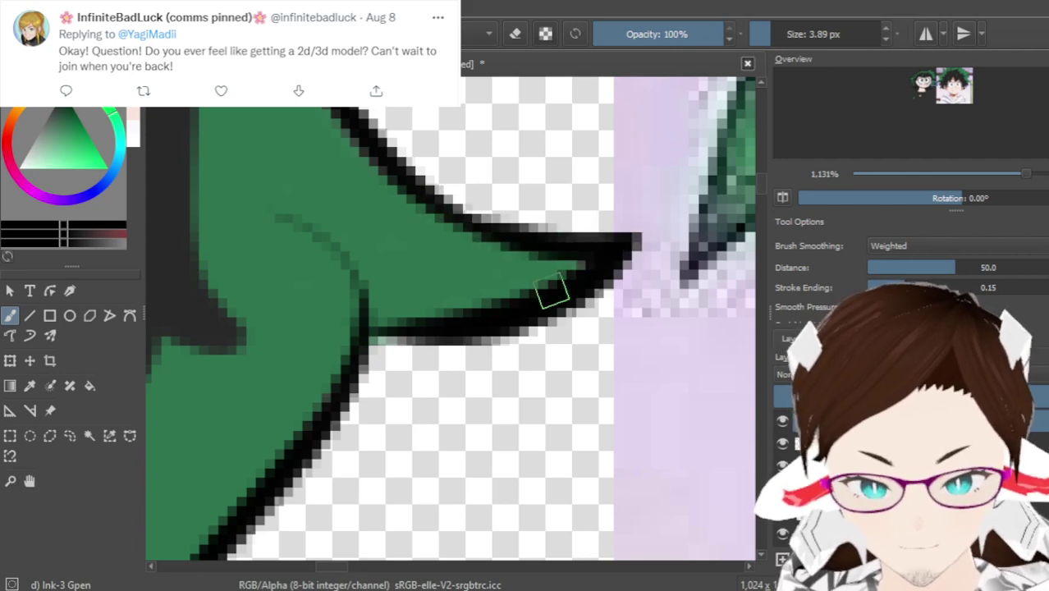
scroll(421, 428, down, 6)
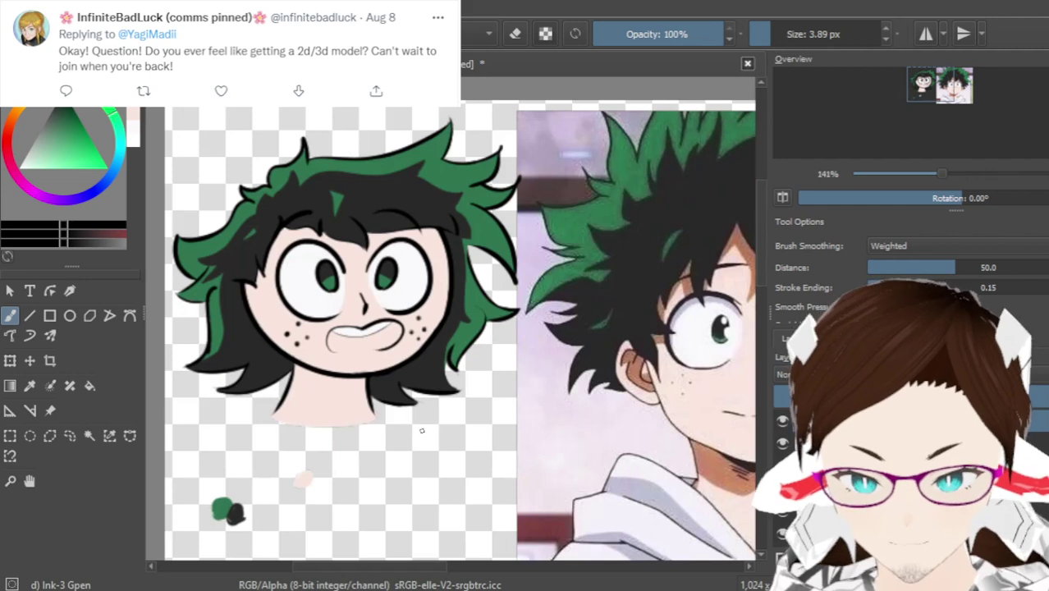
Remove the anime reference picture and the loose colour swatches from the canvas, leaving only the cartoon portrait
scroll(509, 397, down, 2)
scroll(550, 423, up, 1)
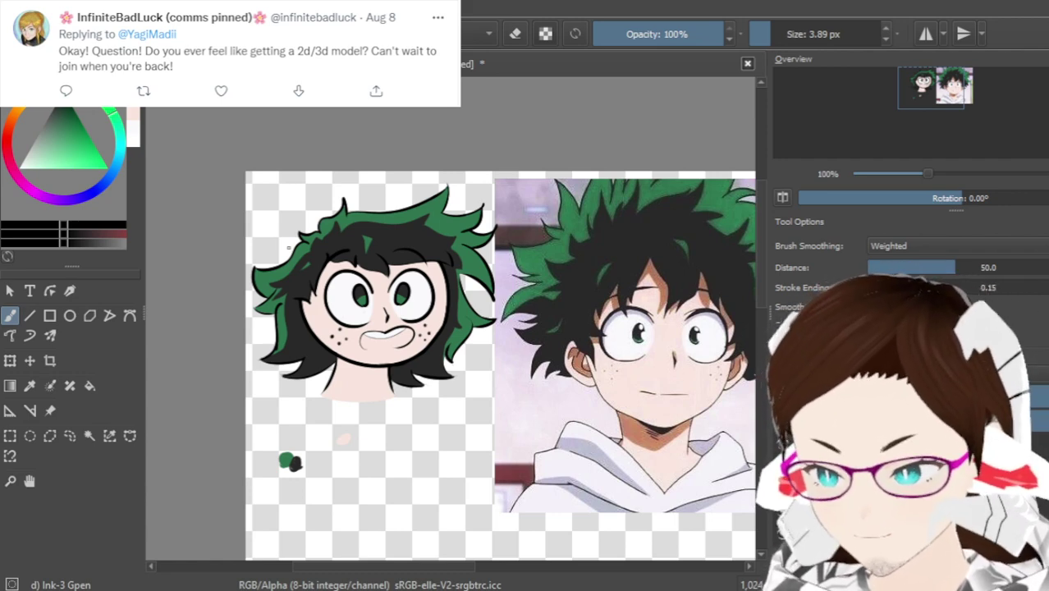
key(ctrl+t)
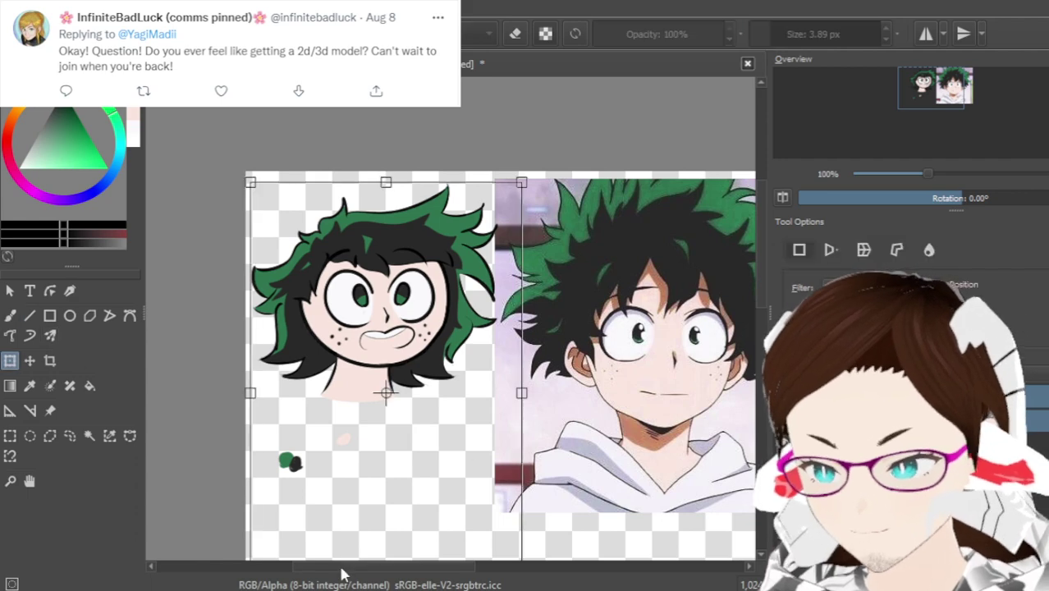
drag(383, 573, 400, 576)
key(Return)
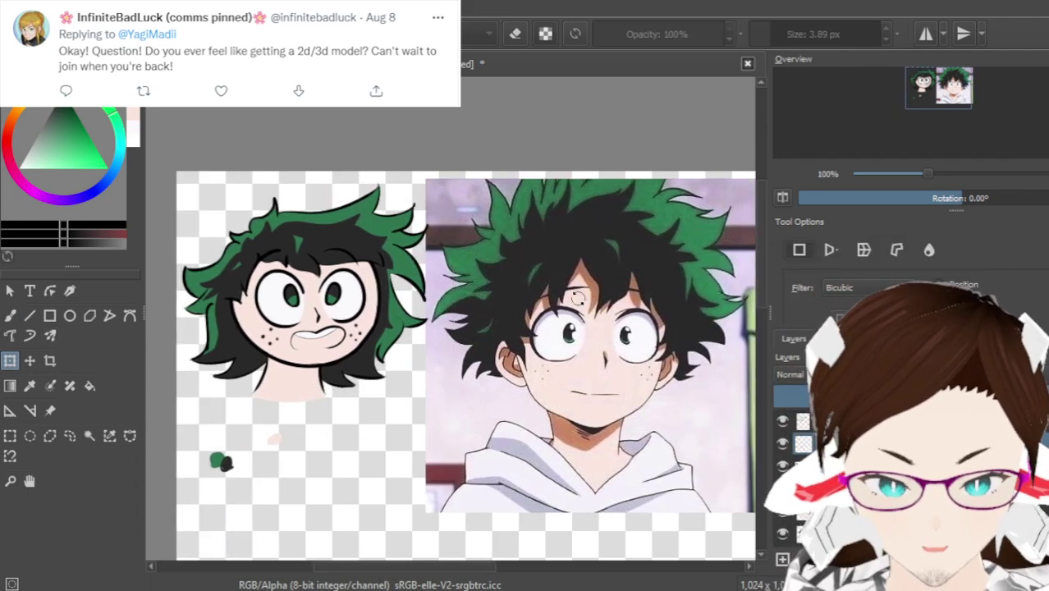
click(567, 391)
key(Delete)
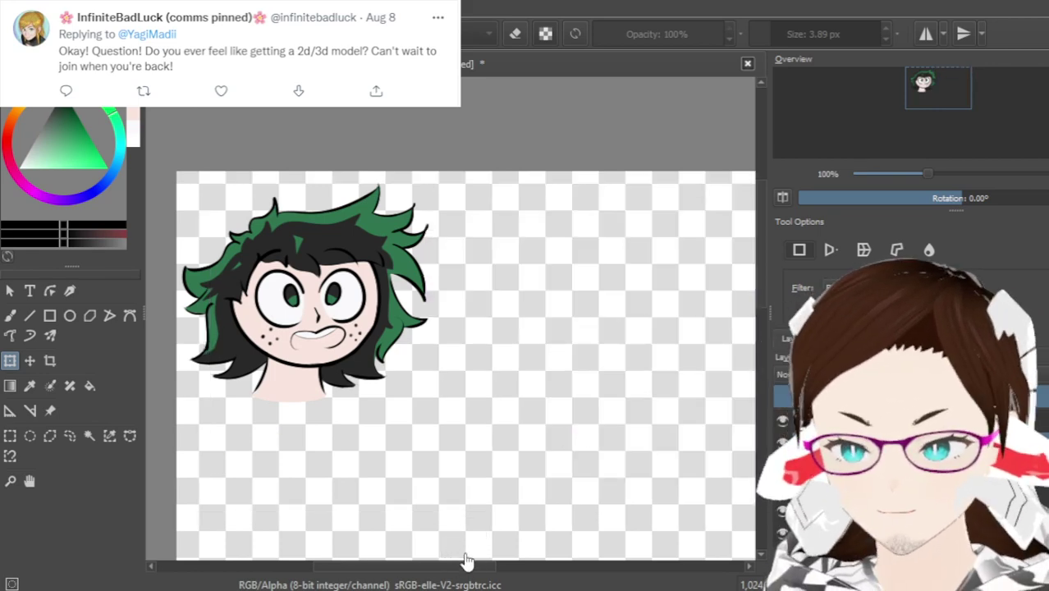
Leave the transform around the pupils unchanged, return to the freehand brush and save the drawing as a .kra file
drag(467, 571, 450, 575)
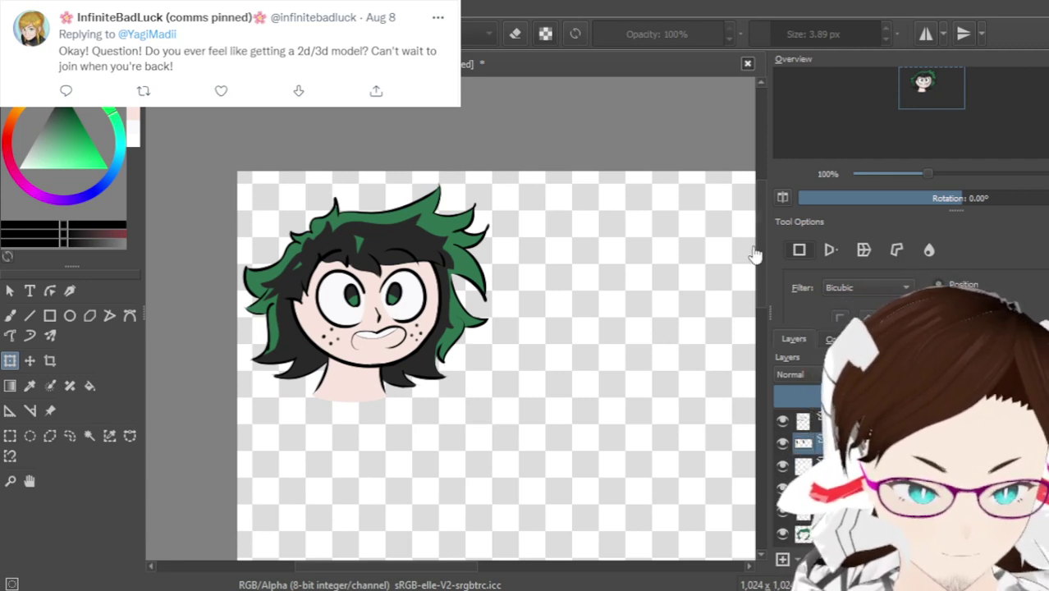
mouse_move(759, 239)
mouse_down()
mouse_move(763, 257)
mouse_move(756, 244)
mouse_up()
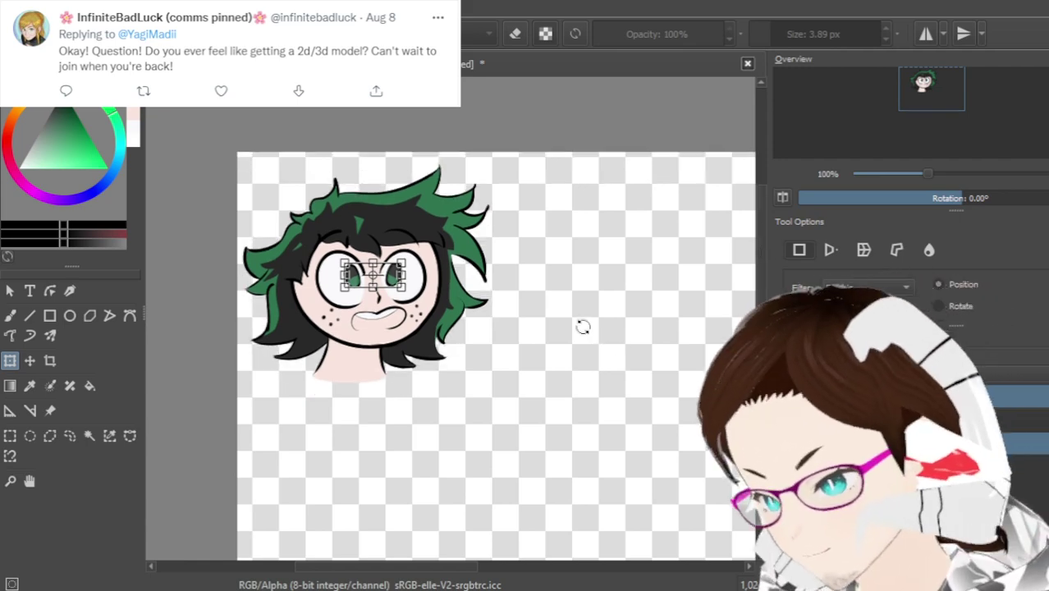
key(Return)
click(10, 315)
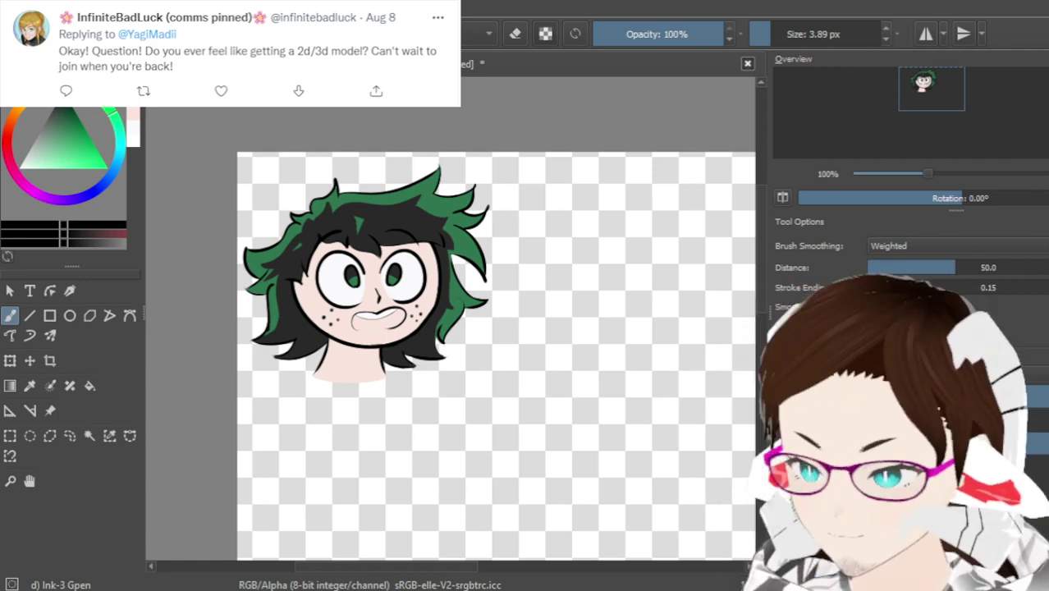
key(ctrl+s)
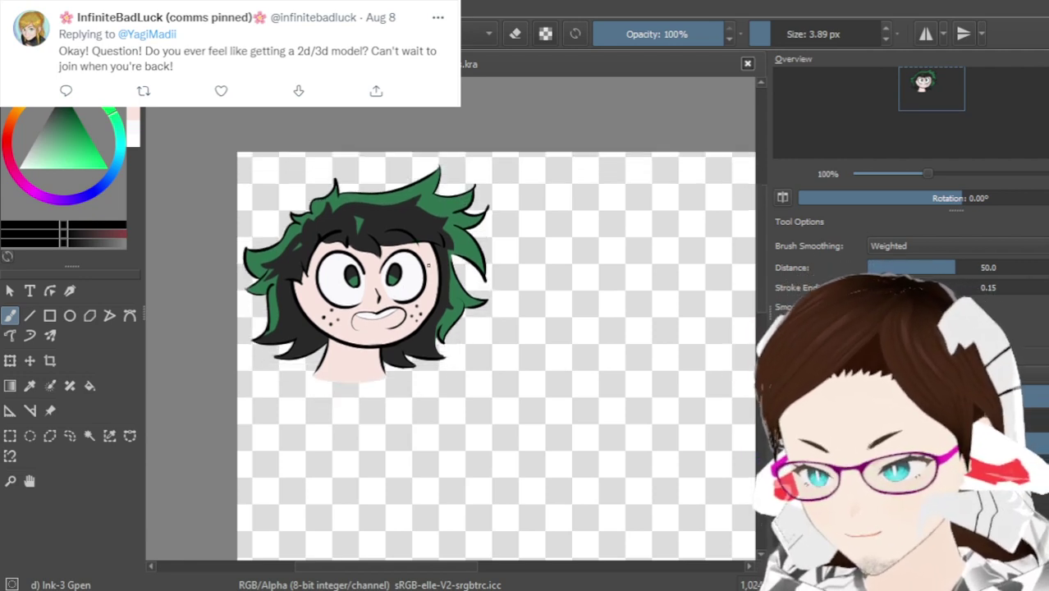
scroll(359, 240, up, 1)
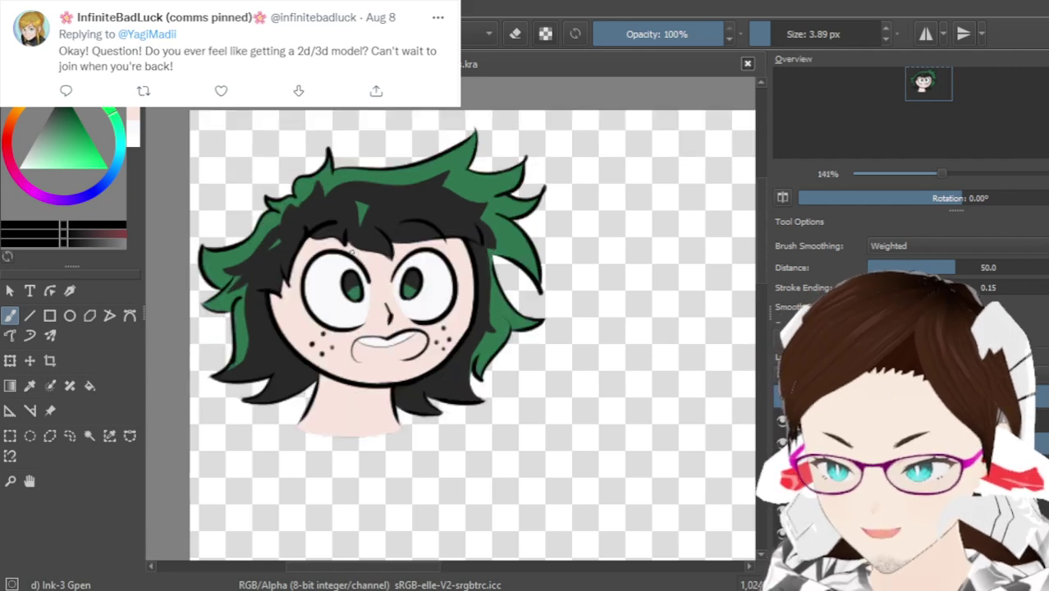
scroll(385, 246, up, 1)
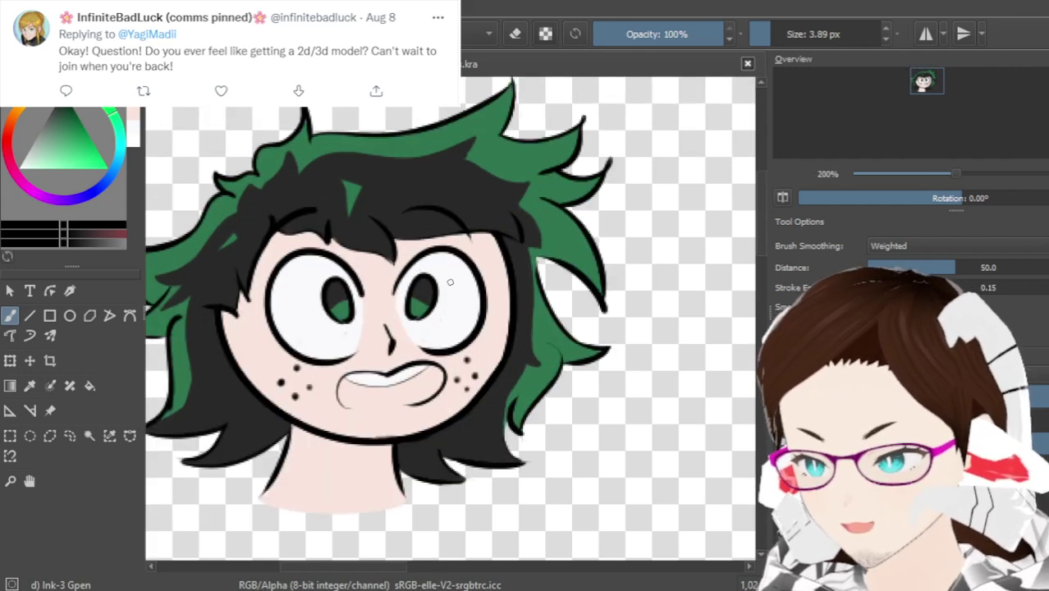
scroll(444, 280, down, 1)
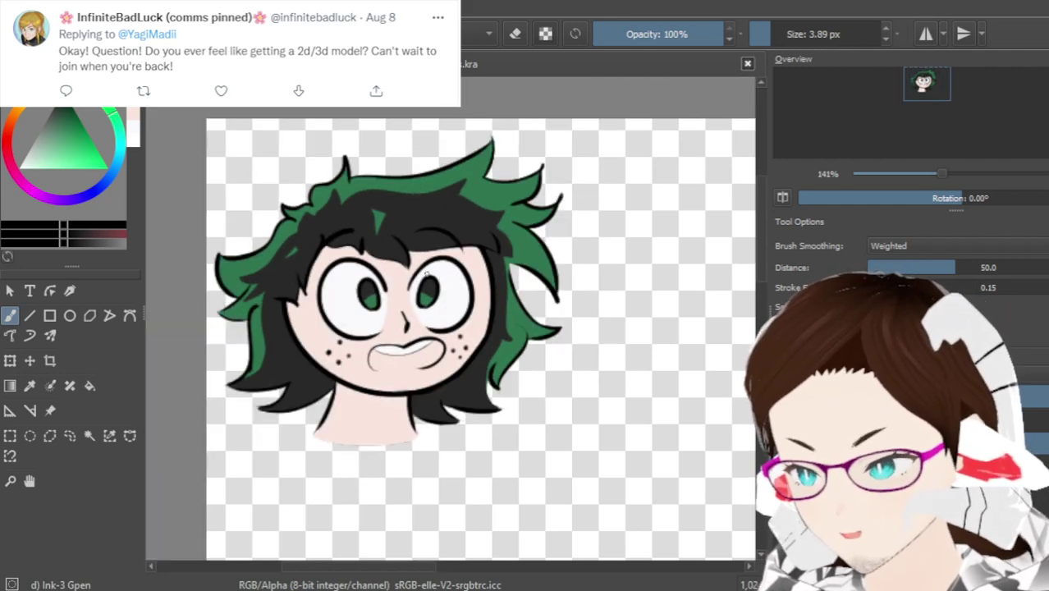
scroll(300, 182, up, 1)
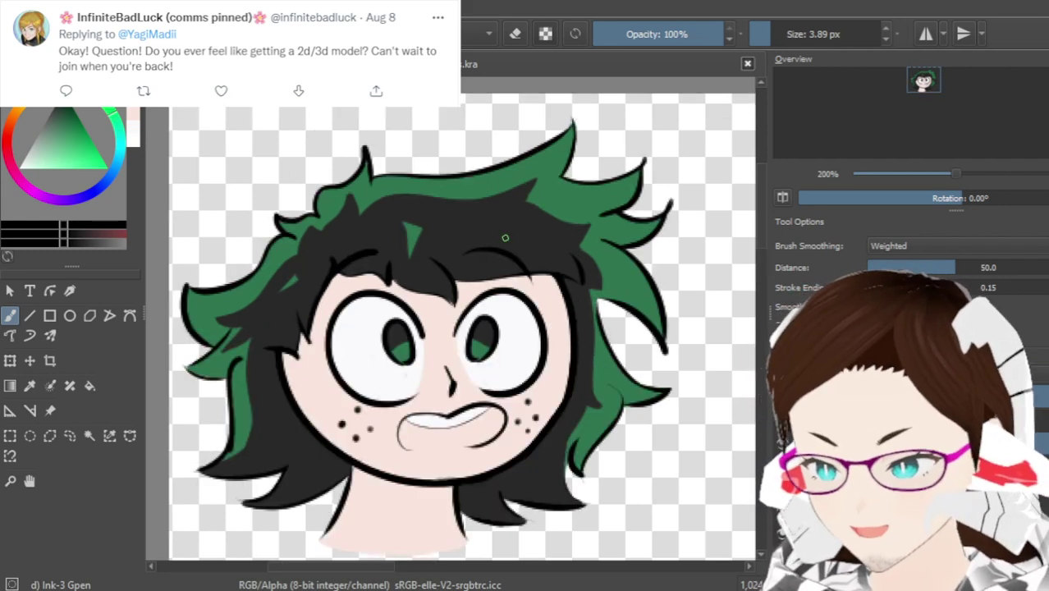
scroll(479, 333, down, 1)
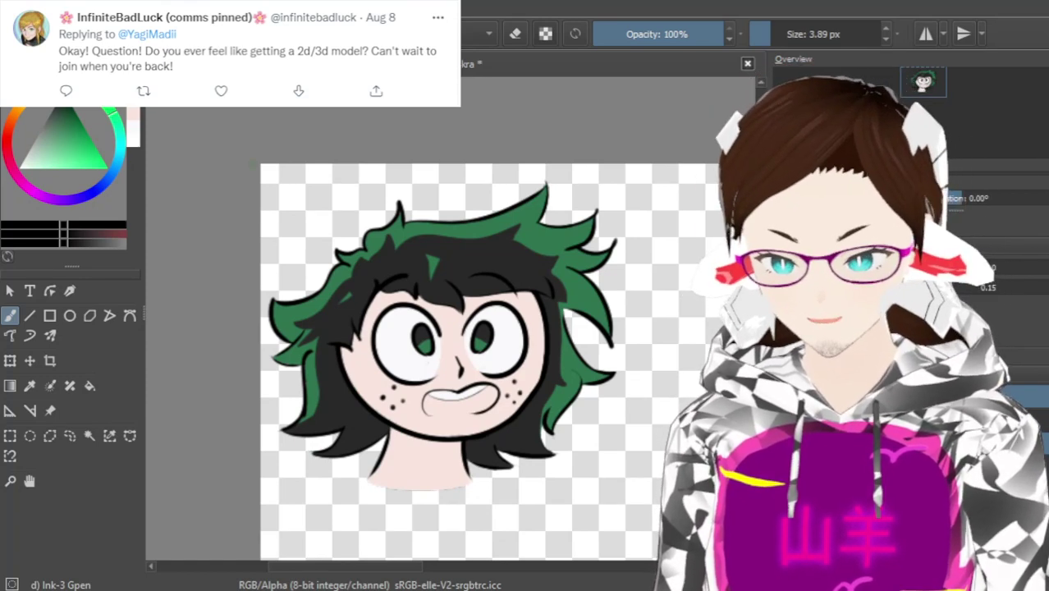
key(4)
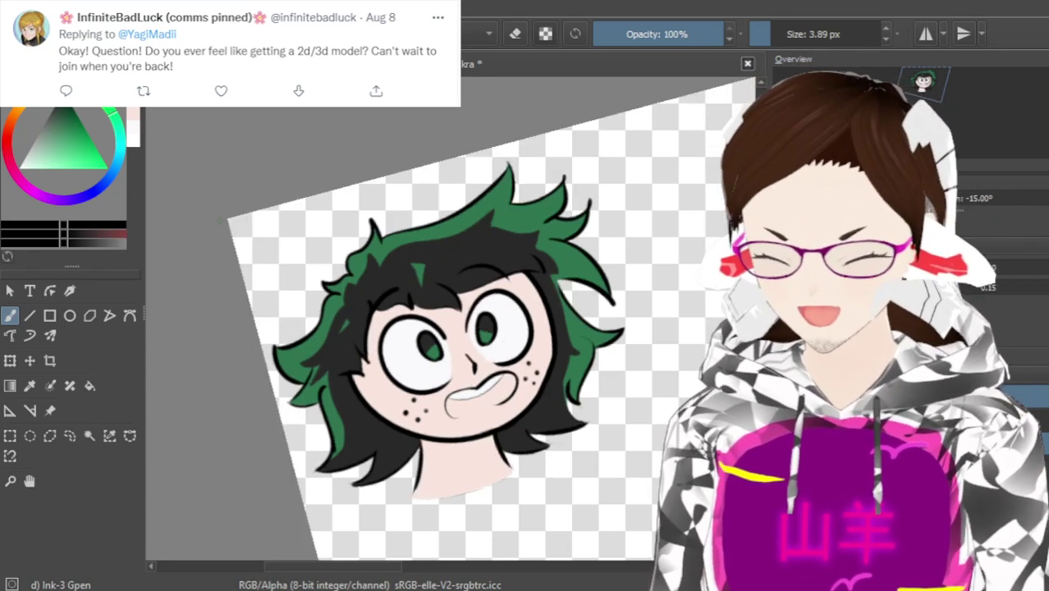
key(minus)
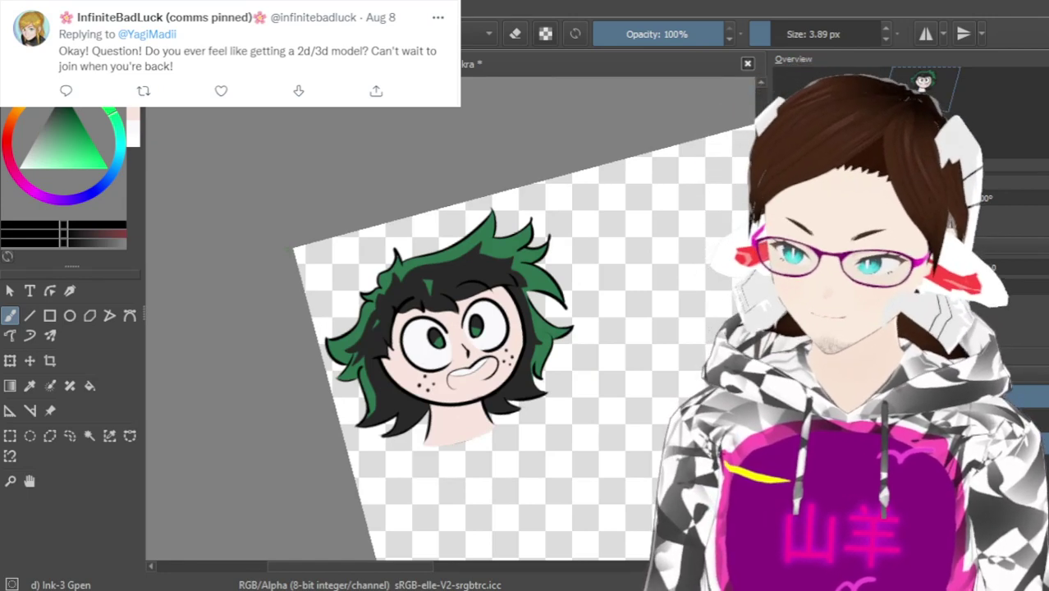
key(minus)
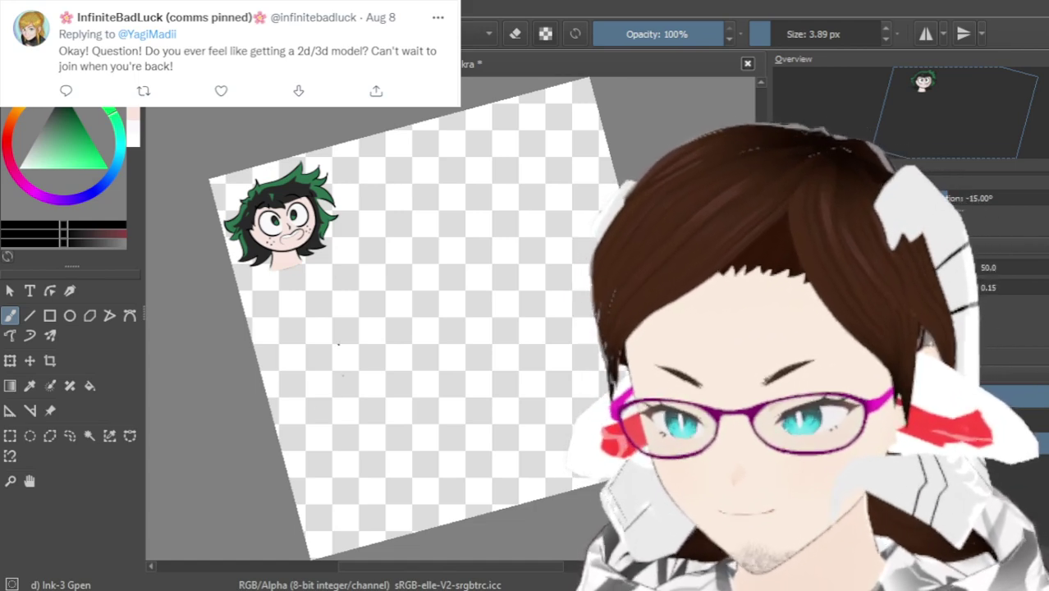
key(5)
key(plus)
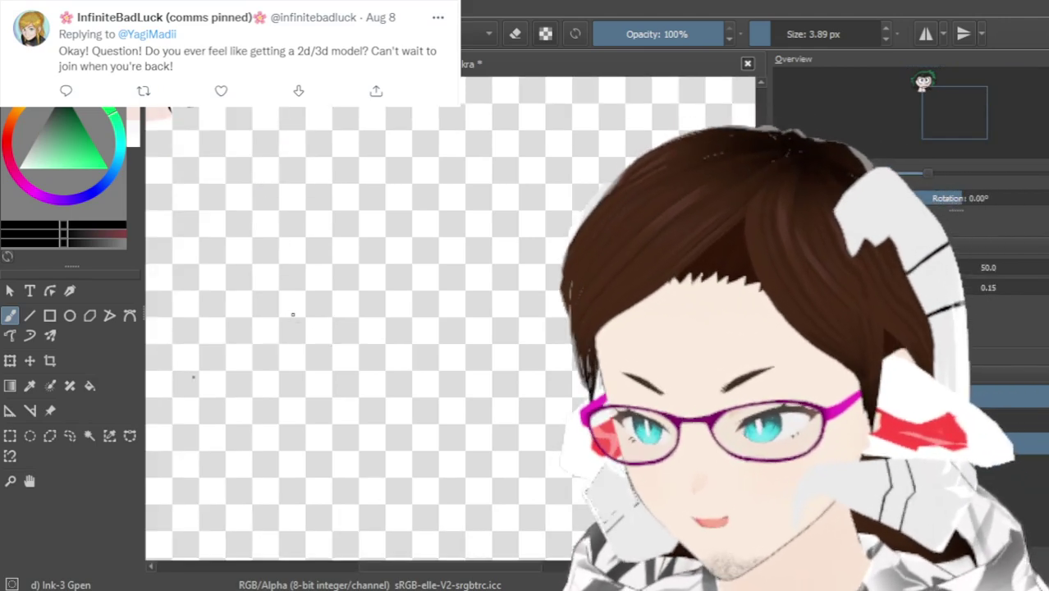
drag(193, 376, 536, 452)
drag(474, 544, 422, 555)
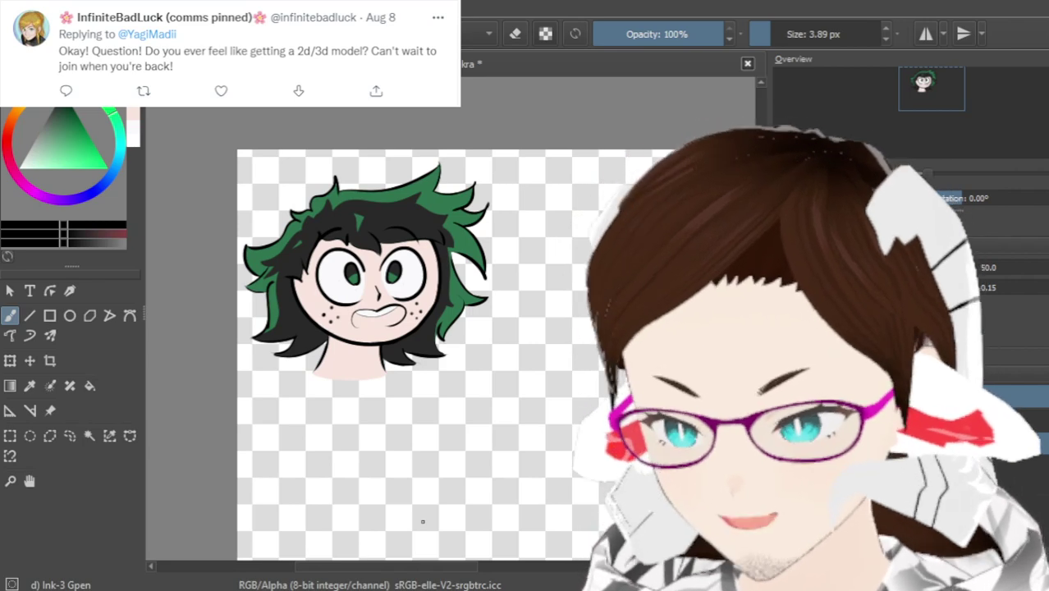
scroll(314, 287, down, 3)
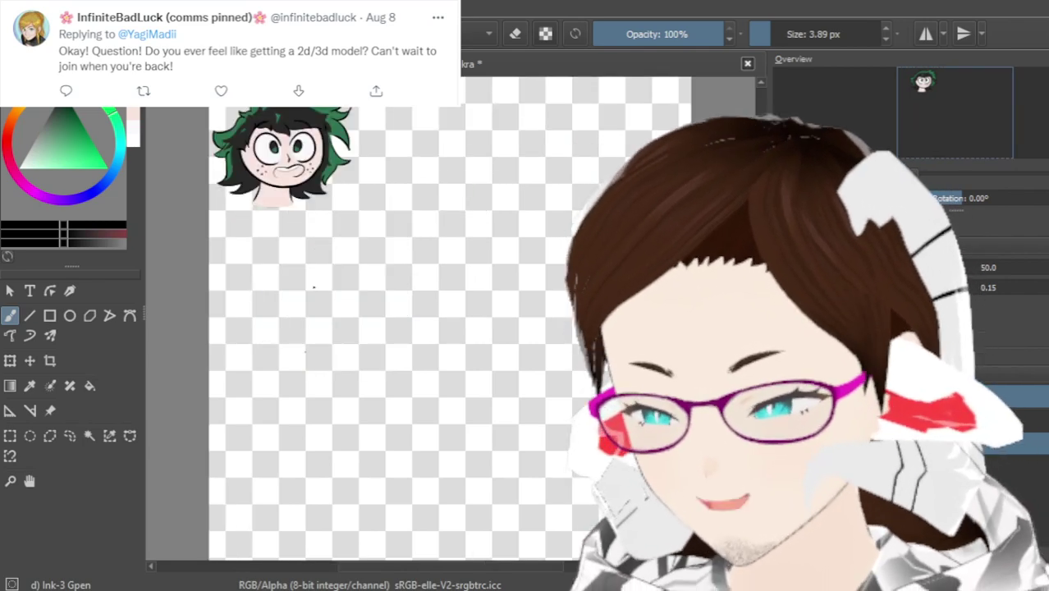
scroll(314, 288, up, 3)
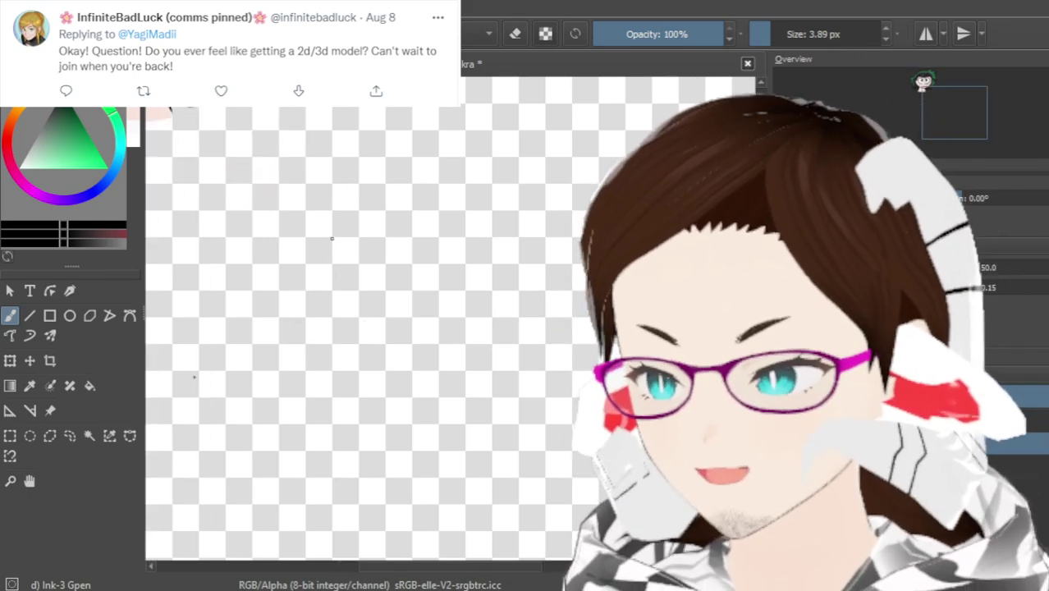
scroll(313, 287, down, 3)
scroll(197, 120, up, 5)
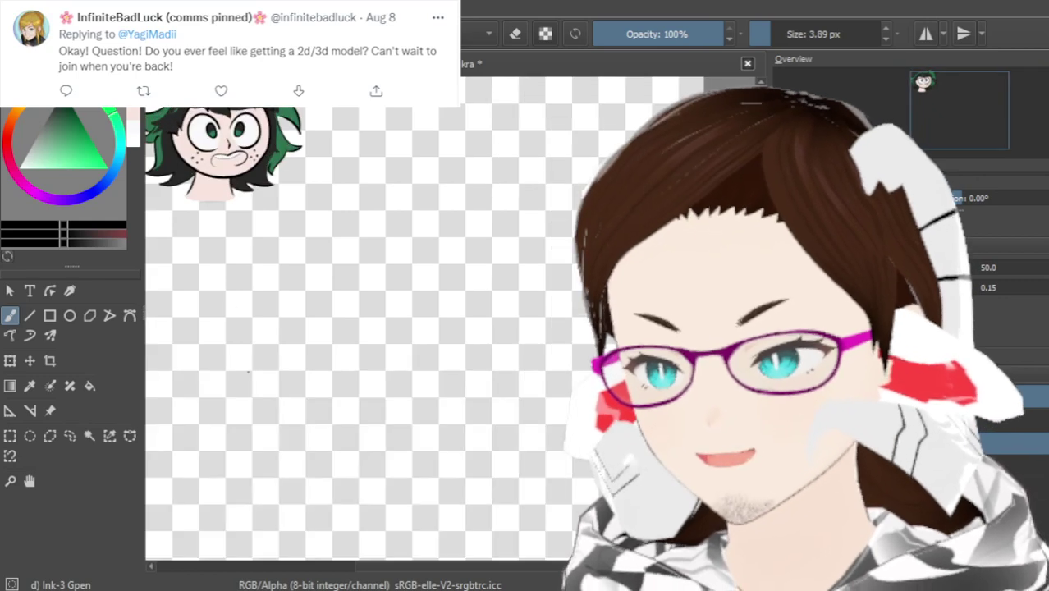
scroll(197, 120, down, 2)
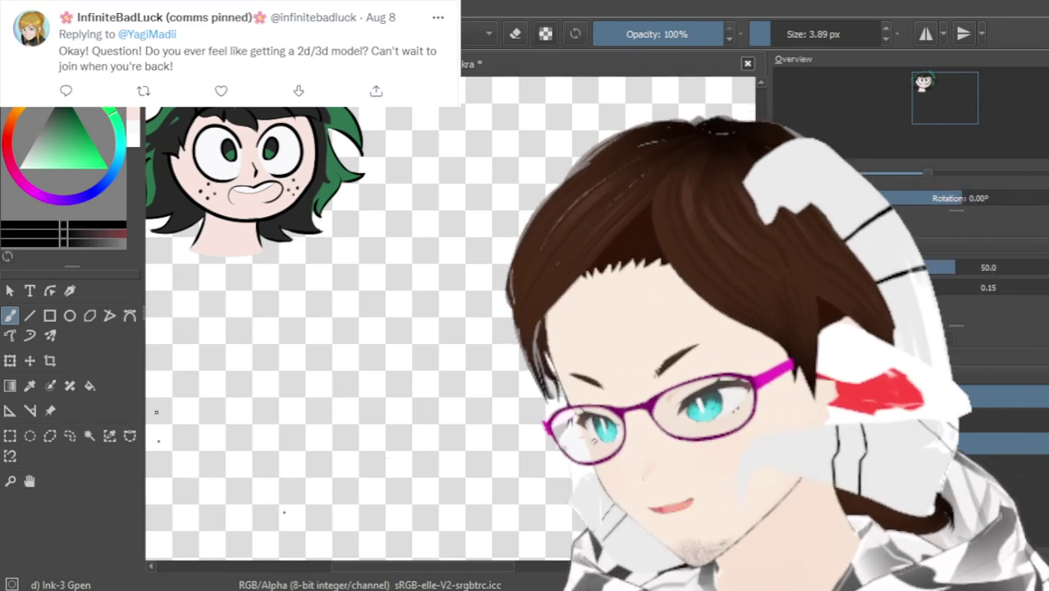
key(4)
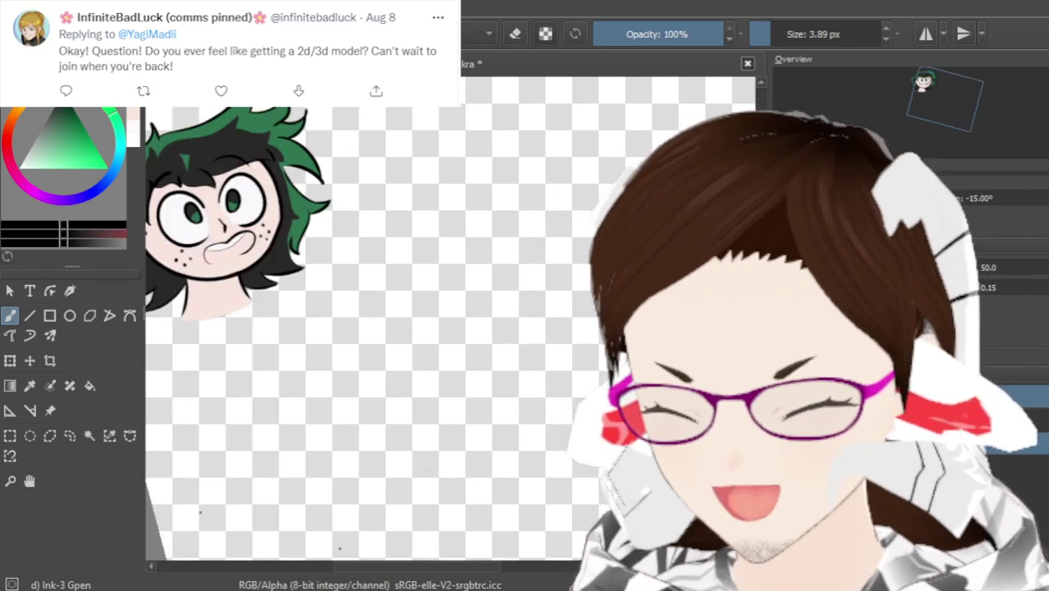